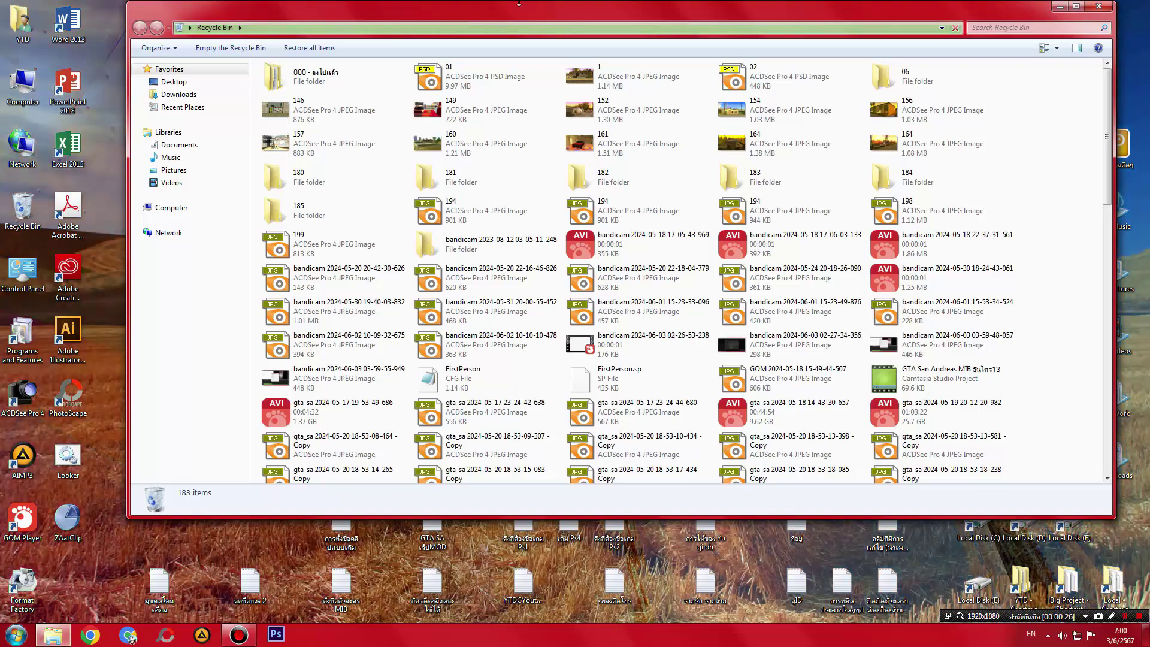
# - Open the Computer drive list from the desktop and maximize it
pyautogui.doubleClick(522, 10)
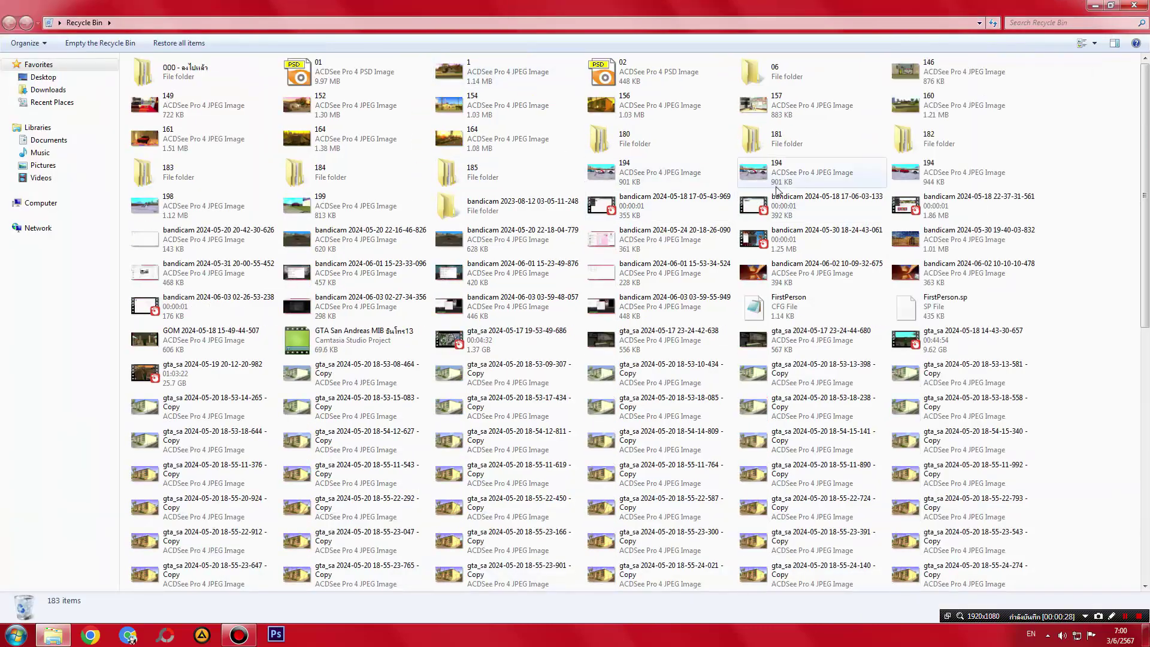
pyautogui.click(1145, 635)
pyautogui.doubleClick(16, 88)
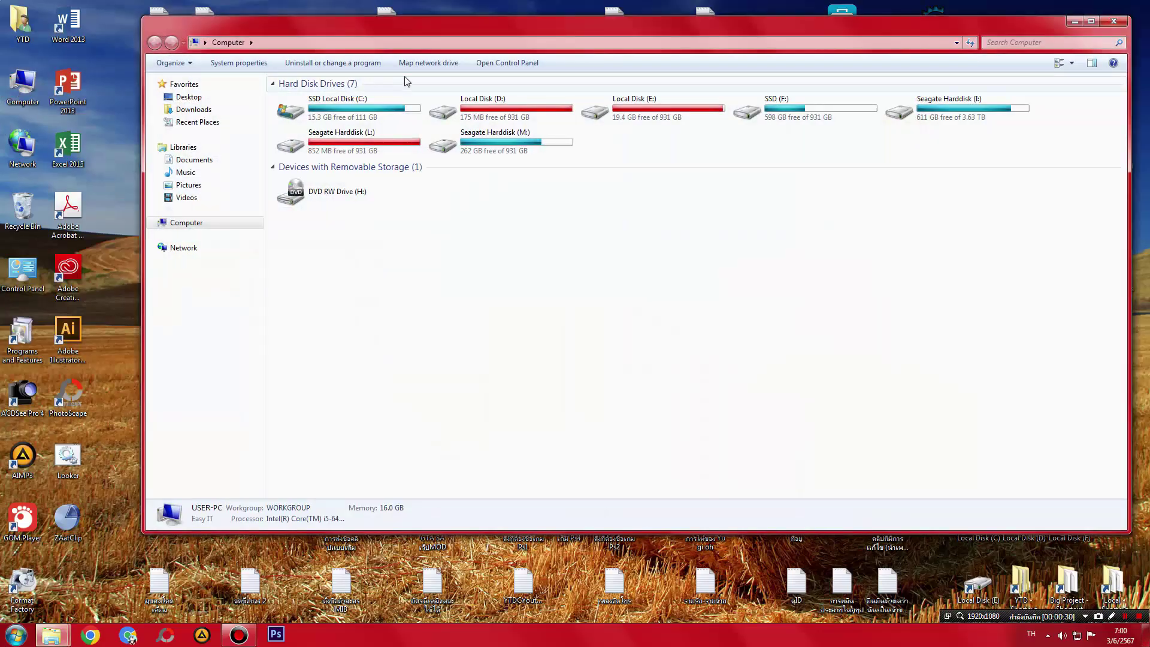
pyautogui.press('super+Up')
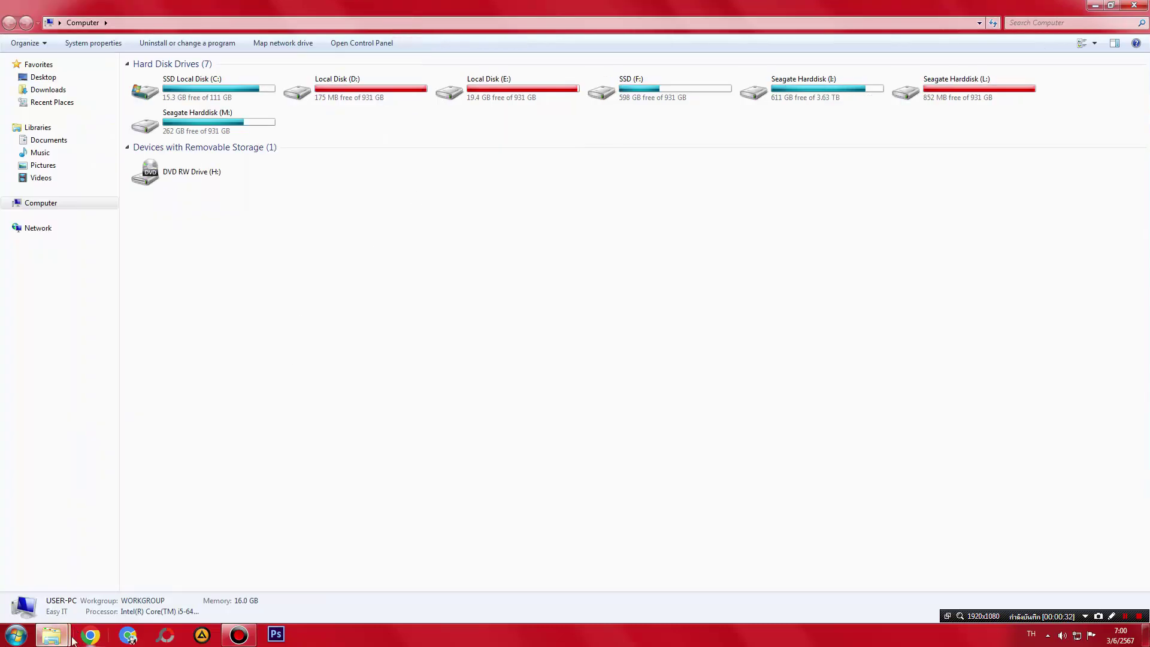
# - Bring the Recycle Bin back in front, scroll its items, and restore it to a smaller window
pyautogui.moveTo(52, 635)
pyautogui.click(60, 576)
pyautogui.doubleClick(489, 6)
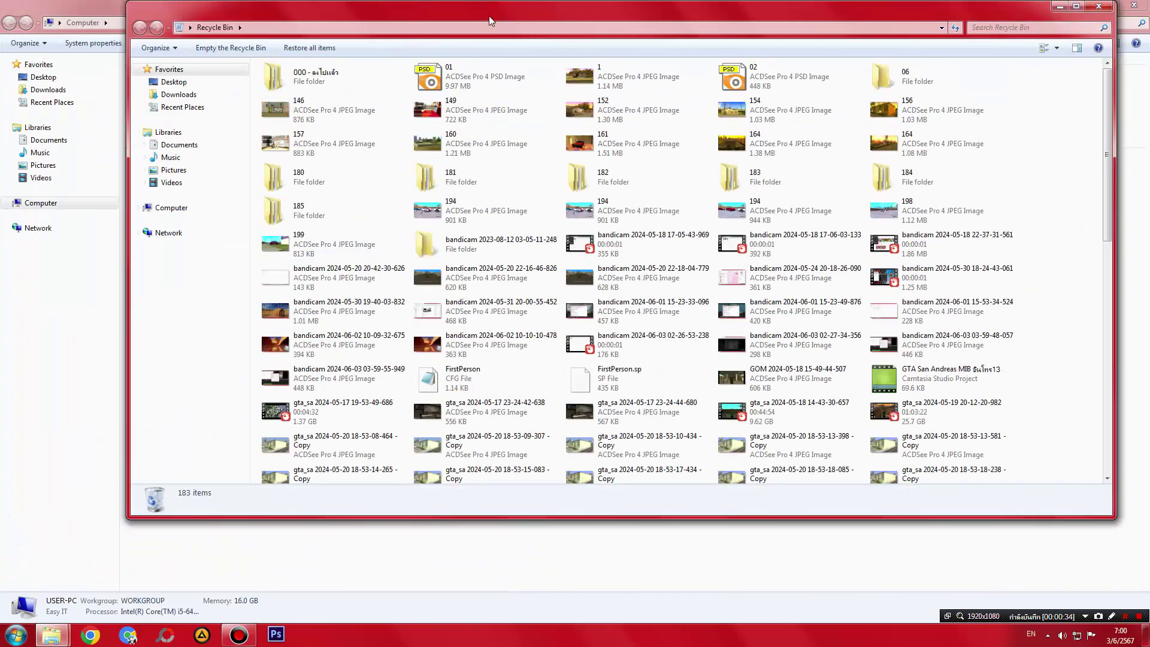
pyautogui.doubleClick(491, 19)
pyautogui.scroll(-10, 1136, 213)
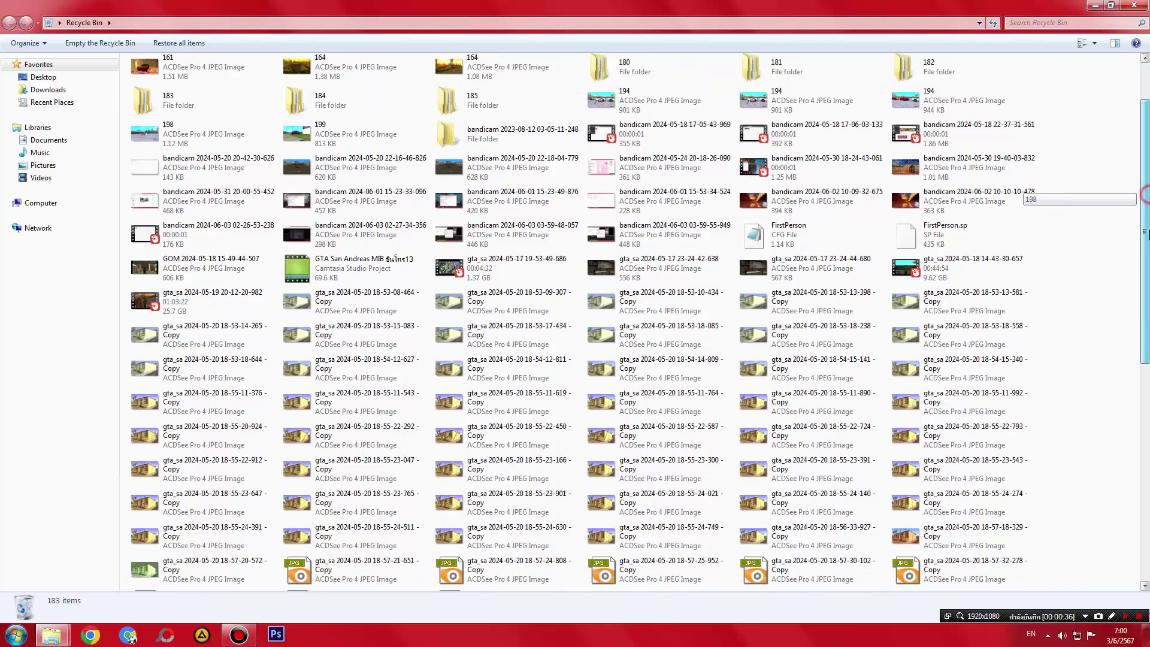
pyautogui.scroll(-4, 1136, 214)
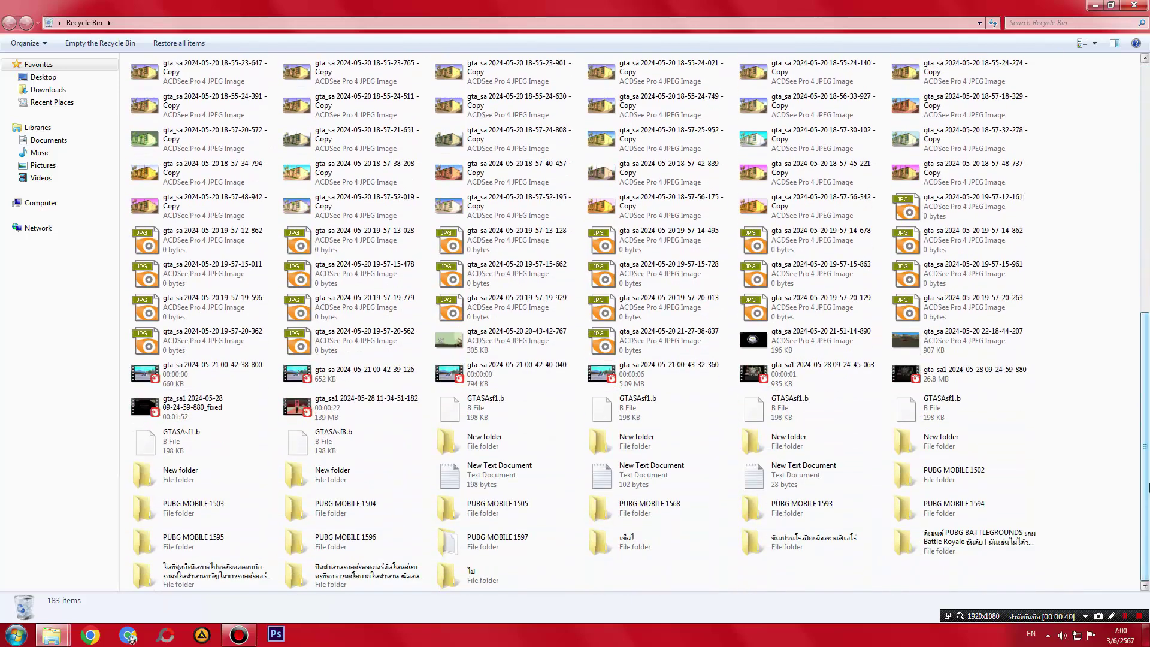
pyautogui.scroll(15, 1145, 474)
pyautogui.doubleClick(627, 6)
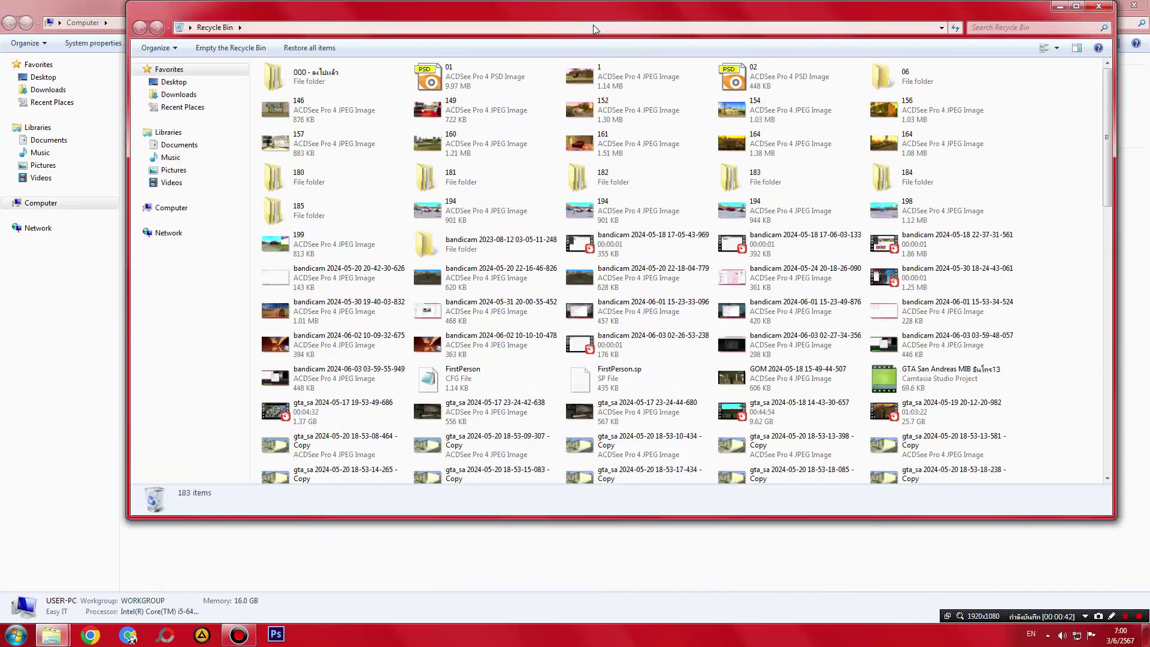
# - Refresh the Recycle Bin contents twice from its right-click menu
pyautogui.rightClick(1051, 145)
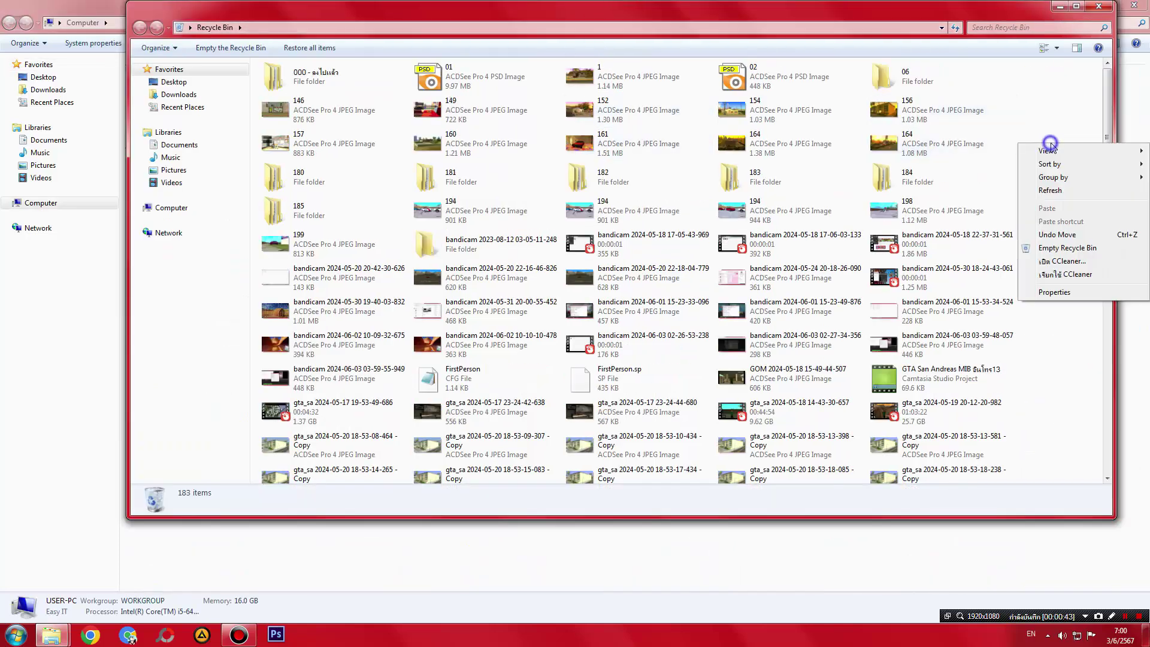
pyautogui.click(1054, 190)
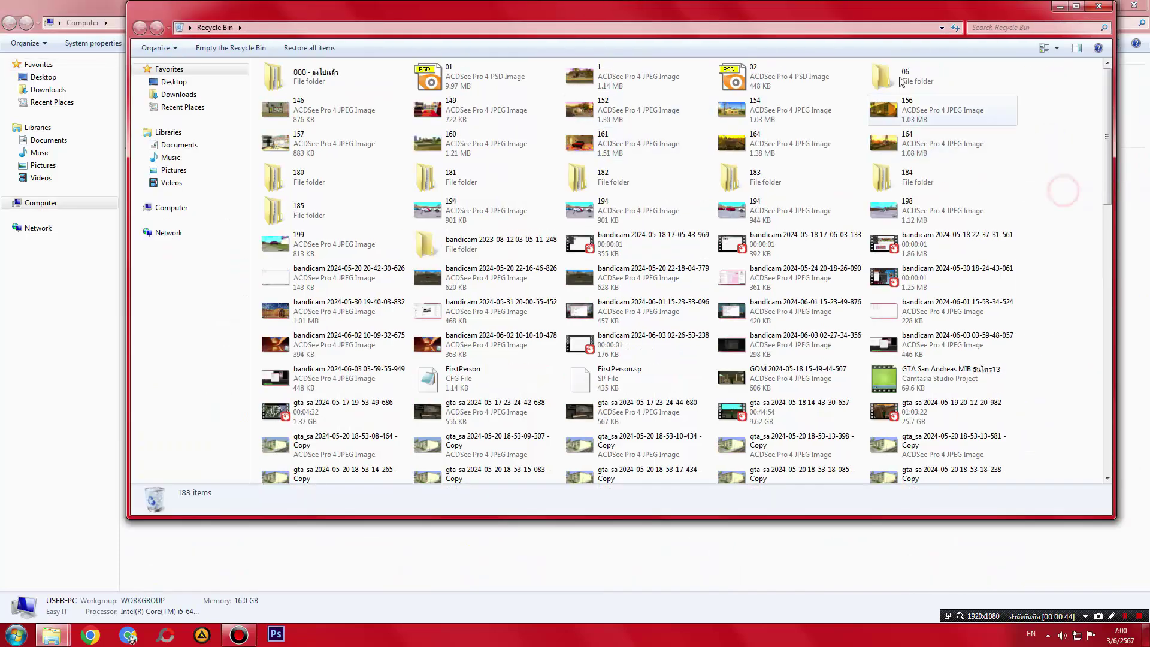
pyautogui.rightClick(1039, 165)
pyautogui.click(1053, 194)
# - Reposition and shorten the Recycle Bin window so it sits over the Computer window
pyautogui.moveTo(740, 6); pyautogui.dragTo(710, 154)
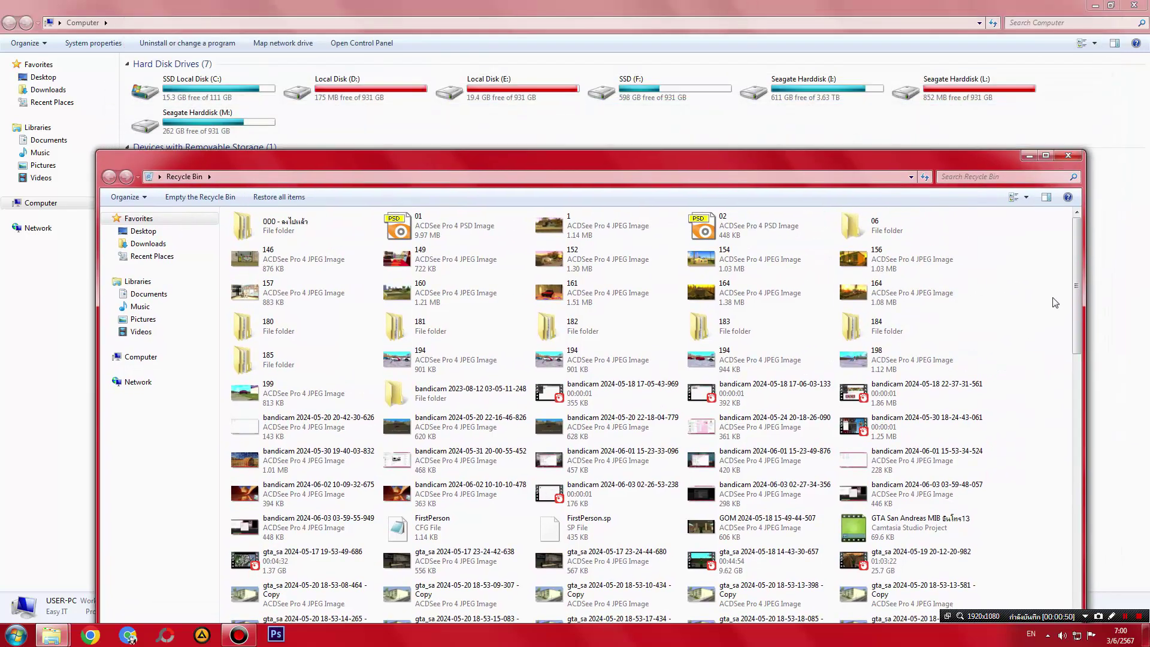
pyautogui.moveTo(634, 159); pyautogui.dragTo(634, 105)
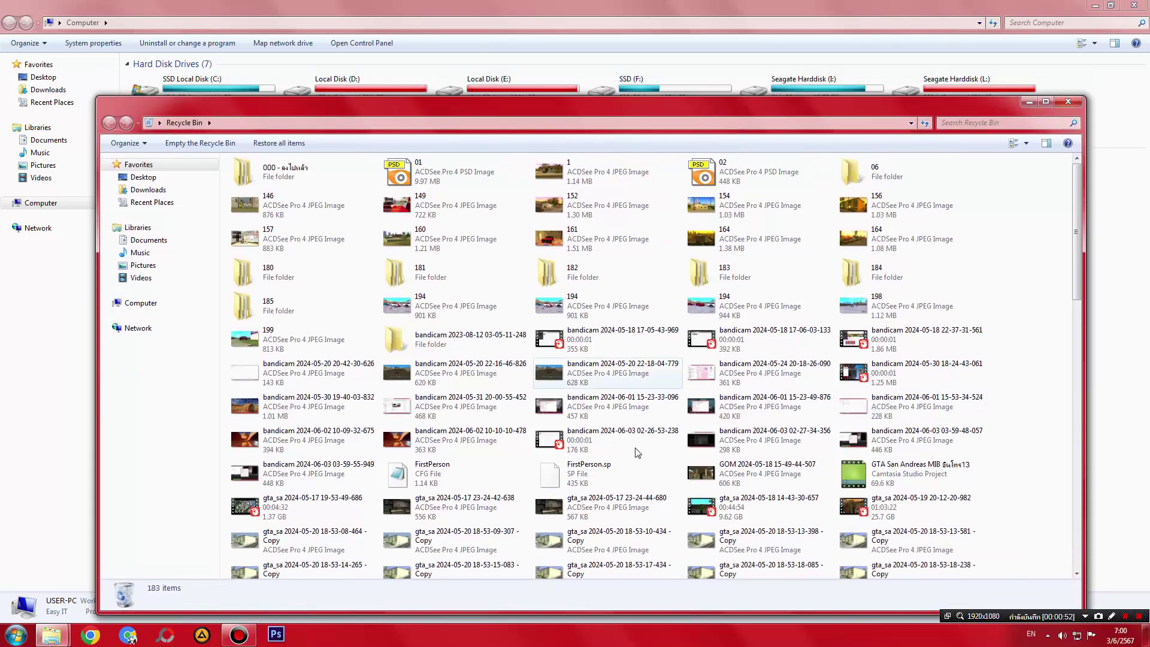
pyautogui.moveTo(594, 610); pyautogui.dragTo(594, 565)
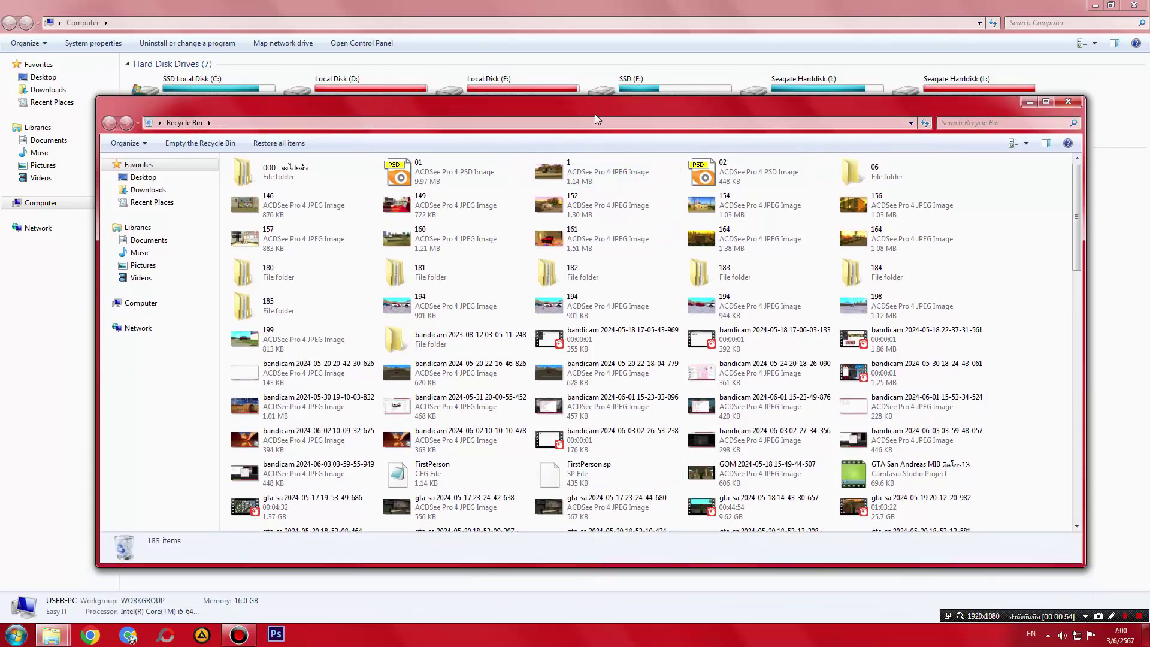
pyautogui.moveTo(595, 114); pyautogui.dragTo(592, 168)
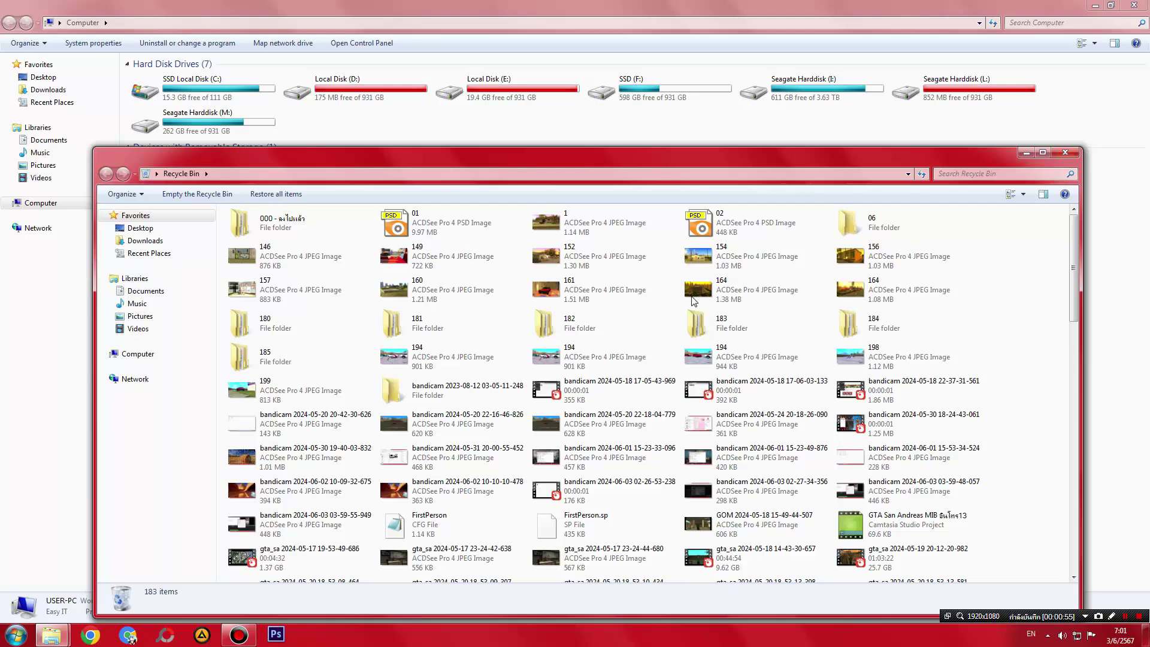
pyautogui.rightClick(1011, 620)
pyautogui.click(1025, 419)
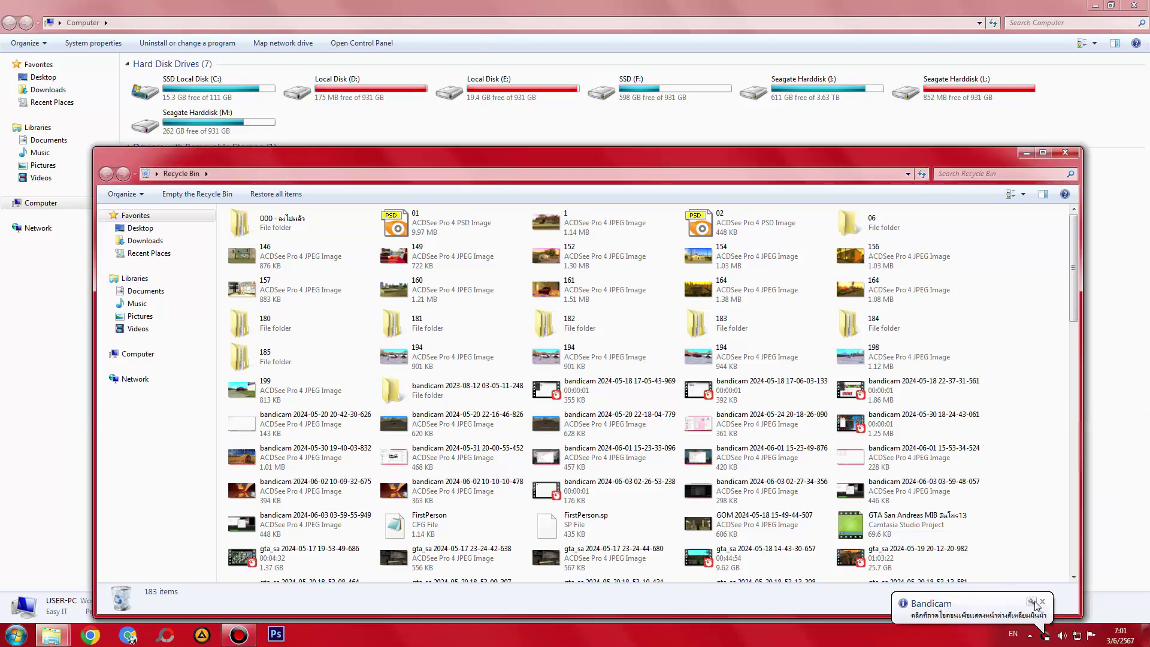
pyautogui.click(1041, 602)
pyautogui.moveTo(1070, 290); pyautogui.dragTo(1074, 557)
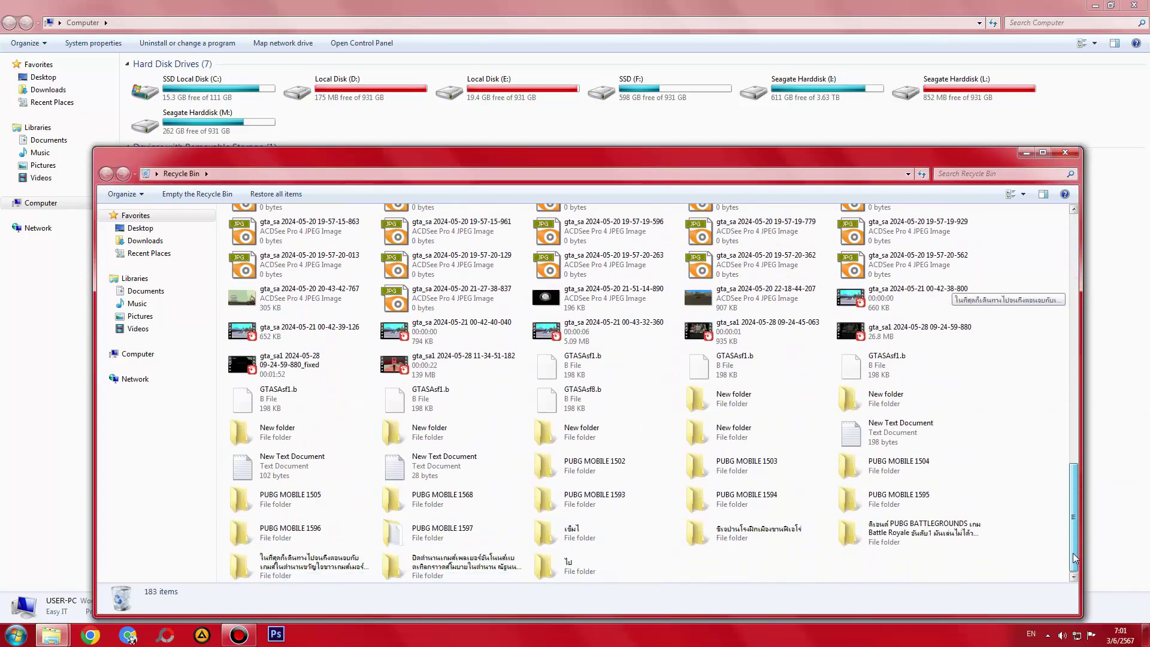
# - Select all 183 Recycle Bin items and permanently delete them, confirming the prompt
pyautogui.hotkey('ctrl', 'a')
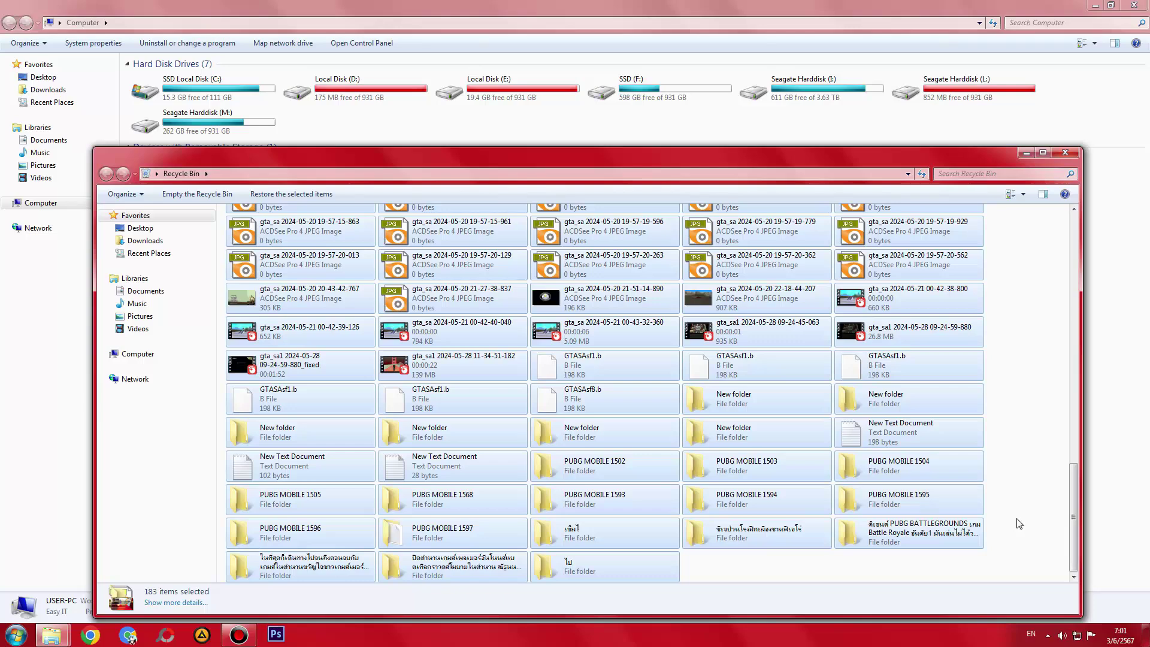
pyautogui.moveTo(600, 153)
pyautogui.mouseDown()
pyautogui.moveTo(599, 178)
pyautogui.moveTo(598, 148)
pyautogui.mouseUp()
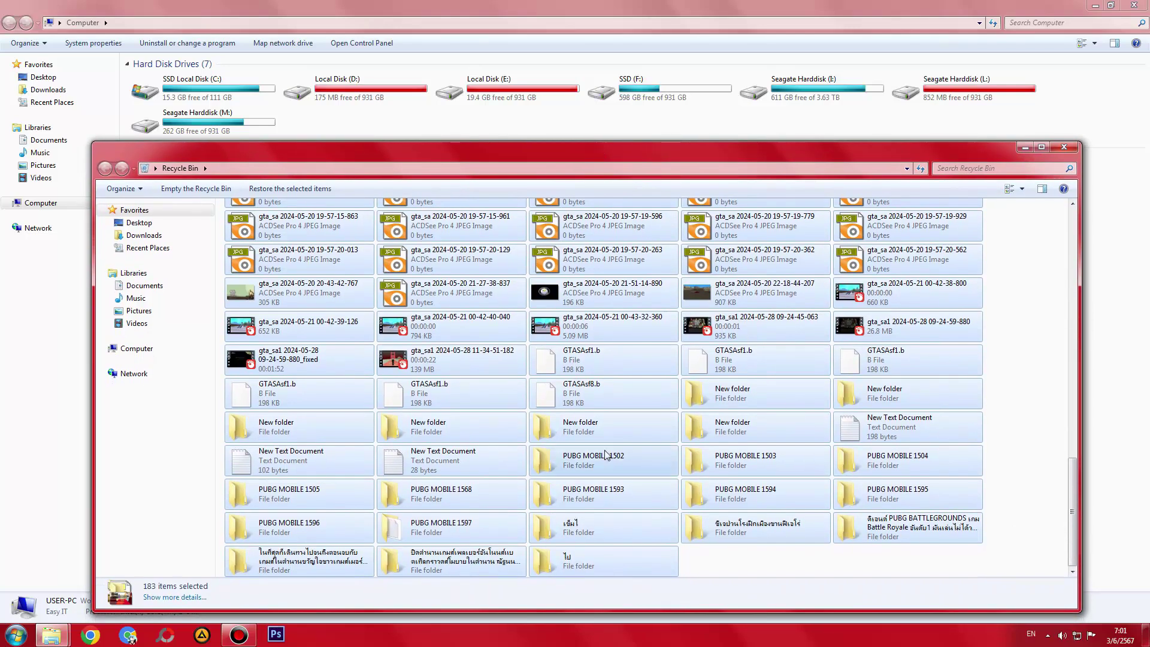
pyautogui.press('Delete')
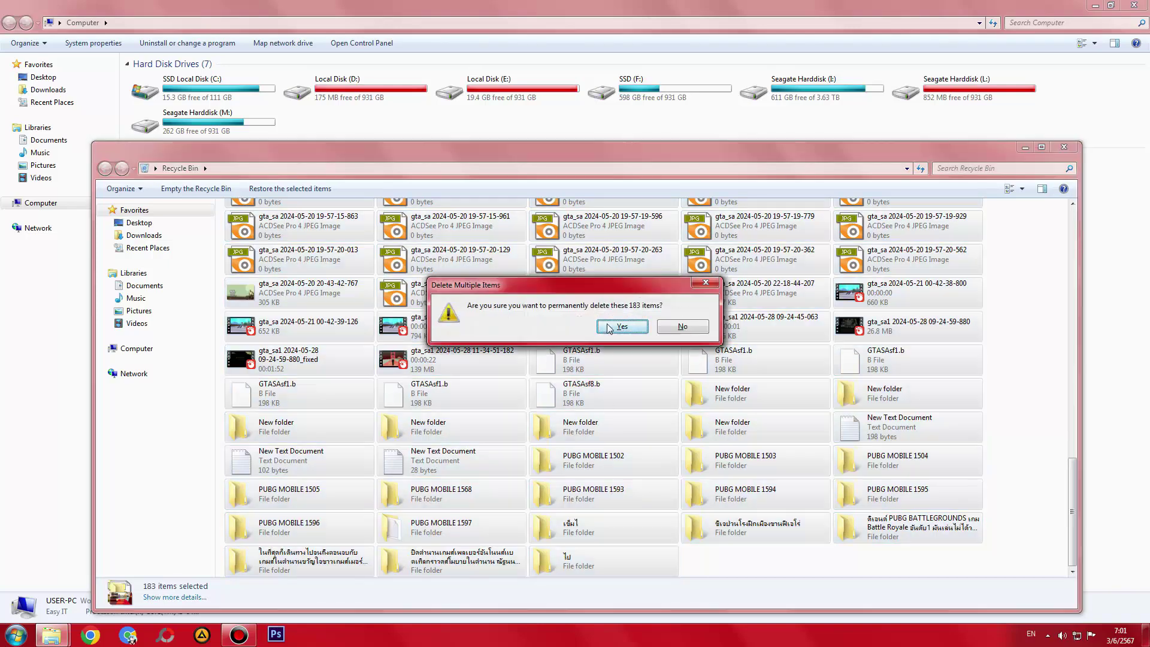
pyautogui.moveTo(611, 292); pyautogui.dragTo(574, 346)
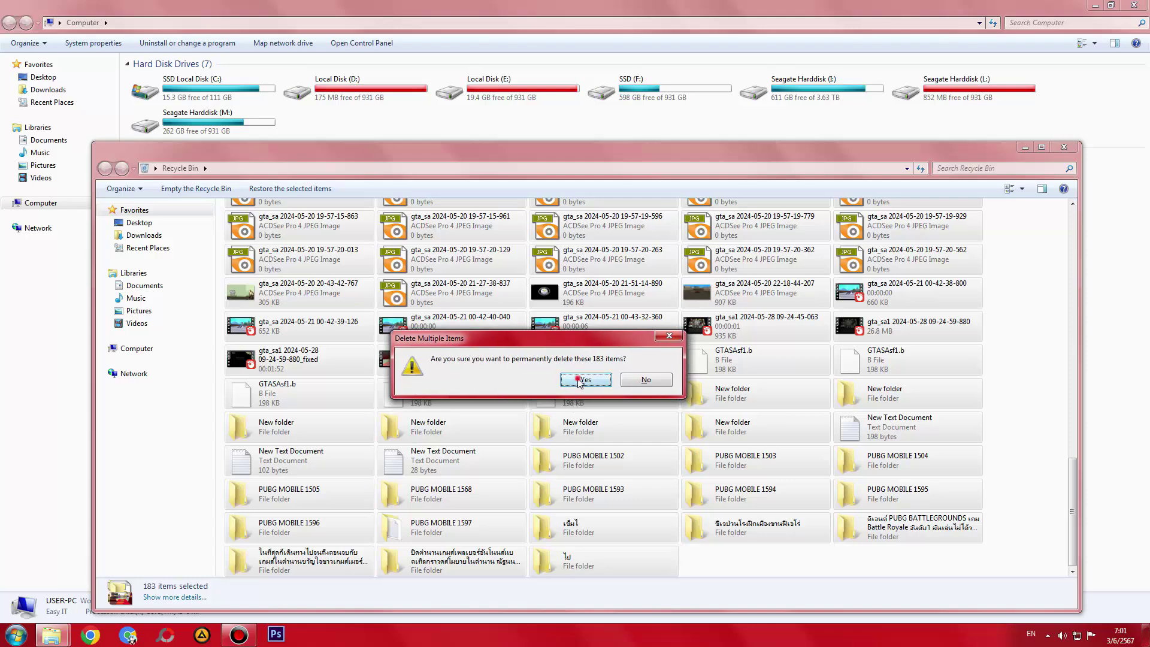
pyautogui.click(579, 381)
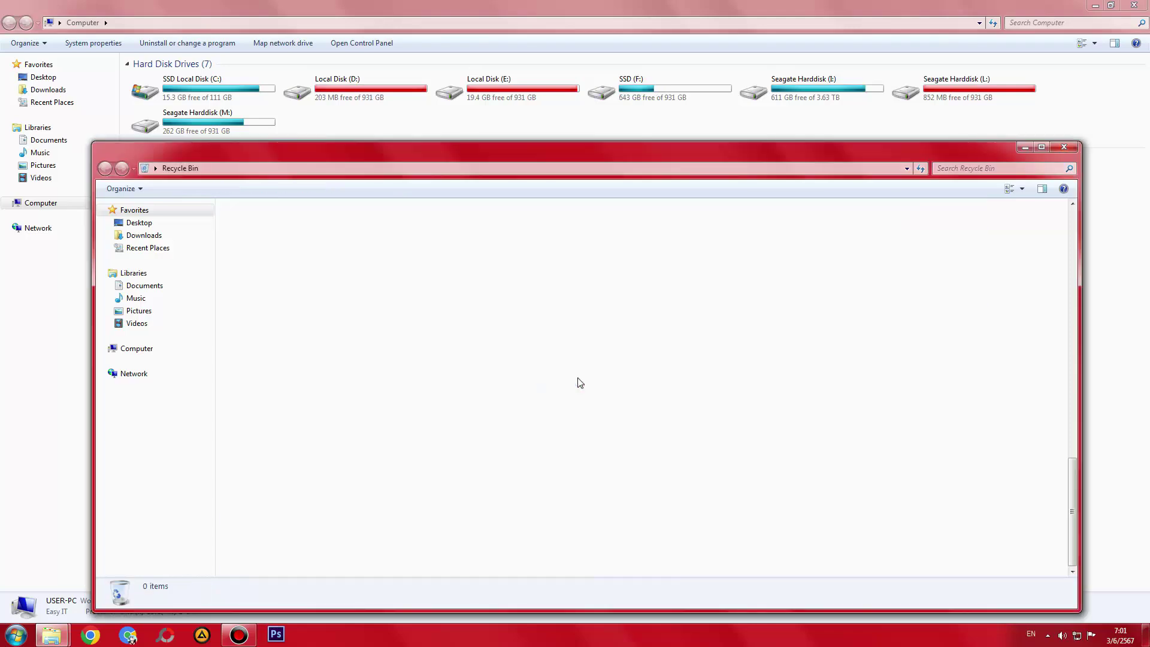
pyautogui.click(620, 99)
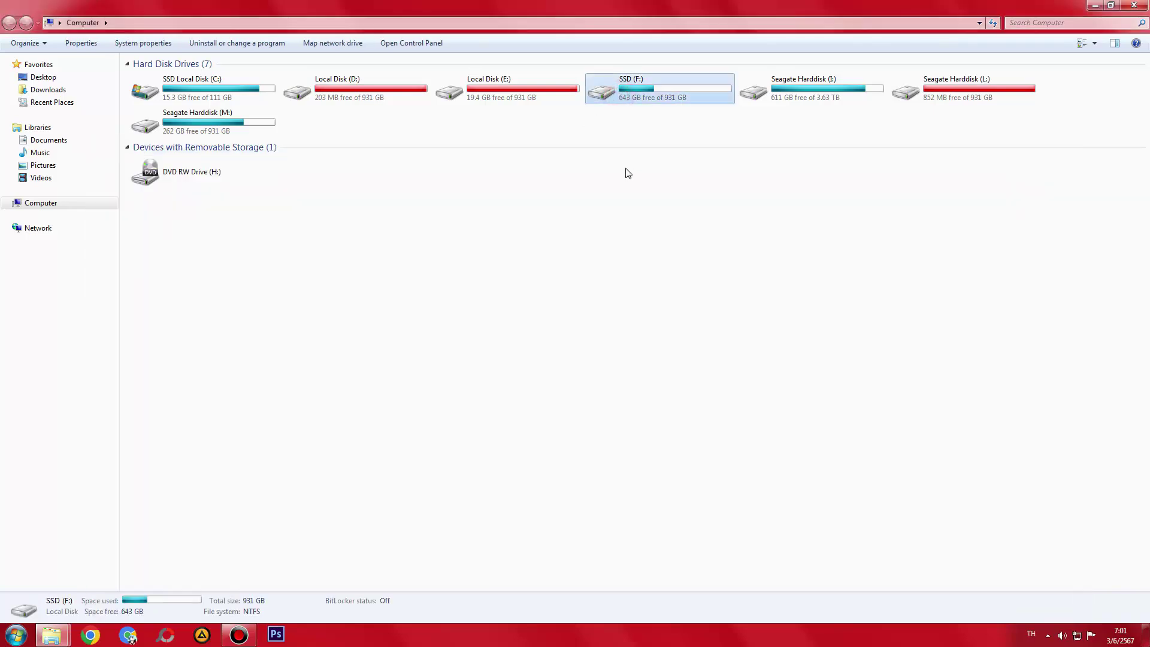
# - Close the emptied Recycle Bin window from its taskbar thumbnail
pyautogui.moveTo(625, 197); pyautogui.dragTo(625, 90)
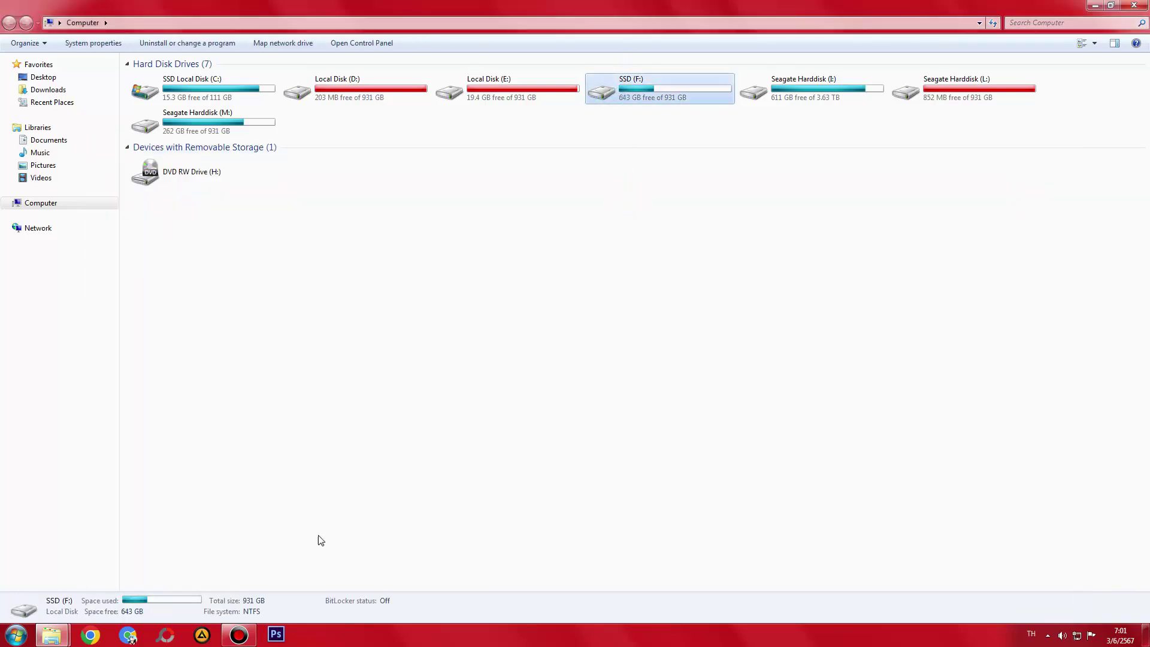
pyautogui.moveTo(51, 634)
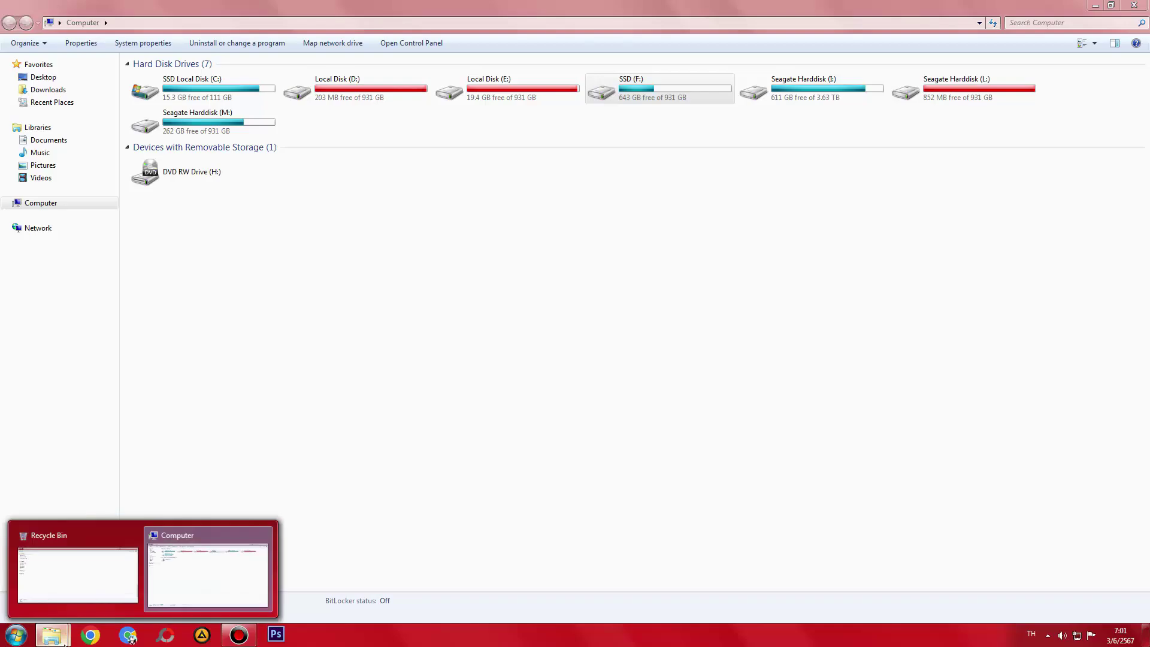
pyautogui.moveTo(138, 540)
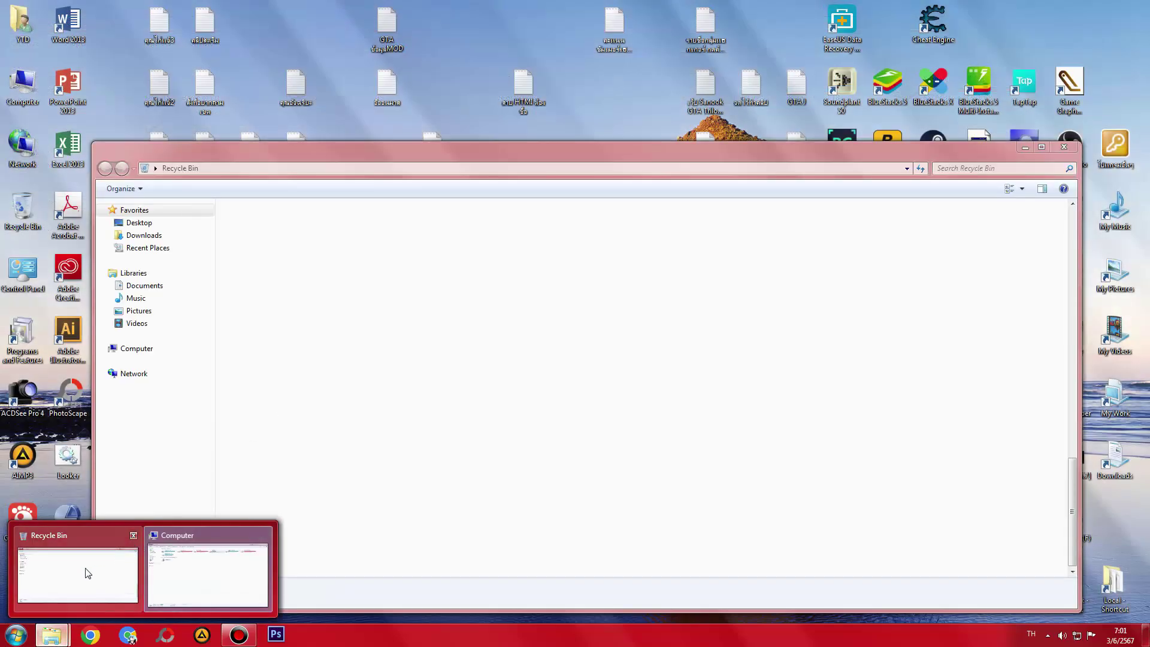
pyautogui.click(132, 535)
# - Maximize a Computer window and open the SSD (F:) drive
pyautogui.press('super')
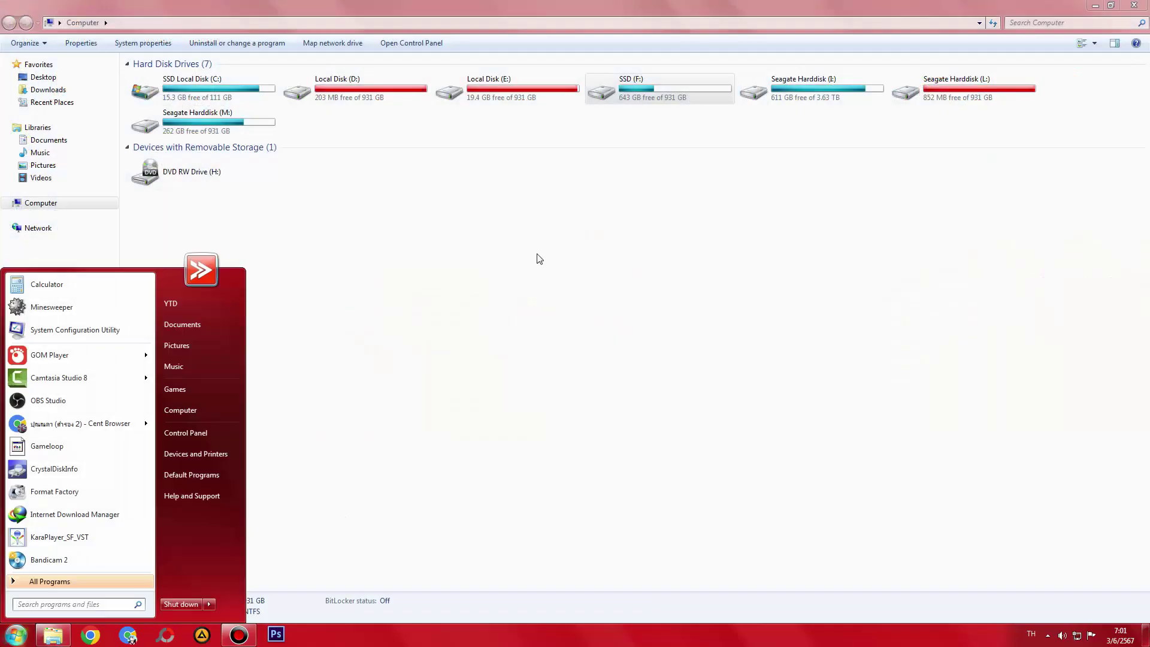
pyautogui.click(603, 95)
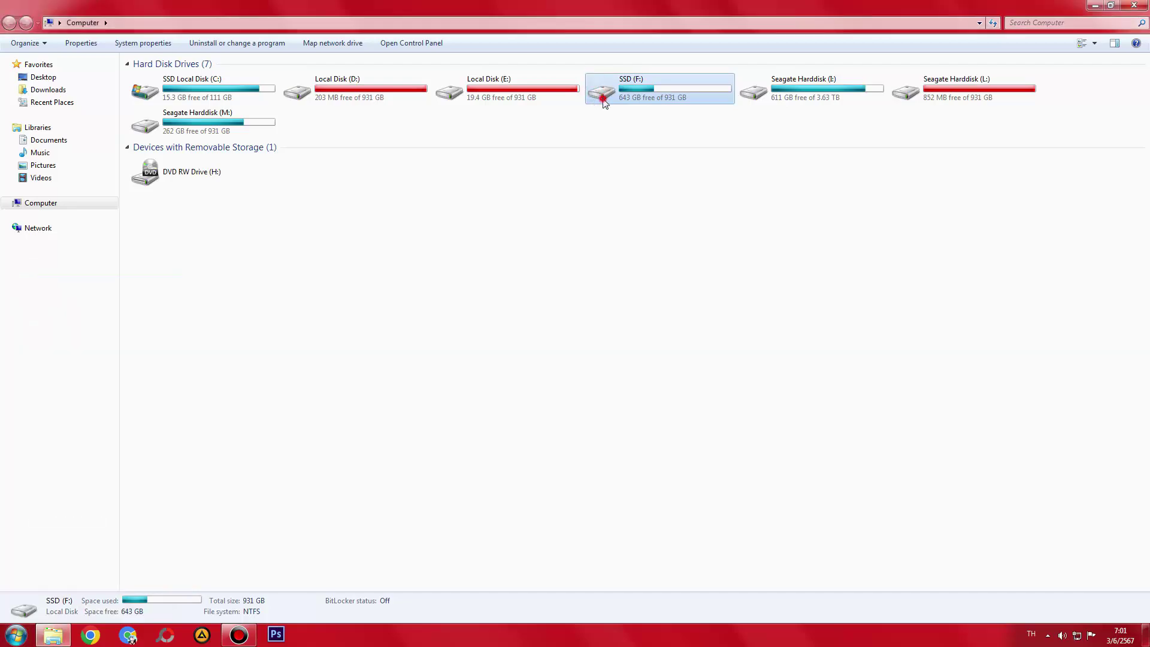
pyautogui.doubleClick(603, 96)
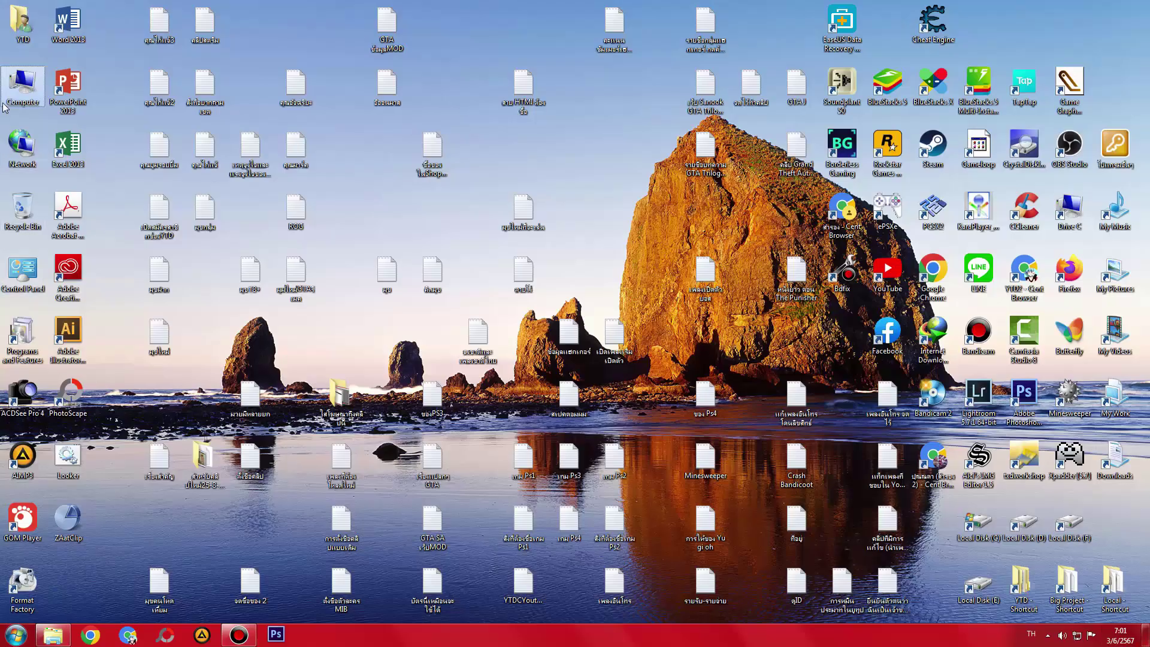
pyautogui.doubleClick(22, 84)
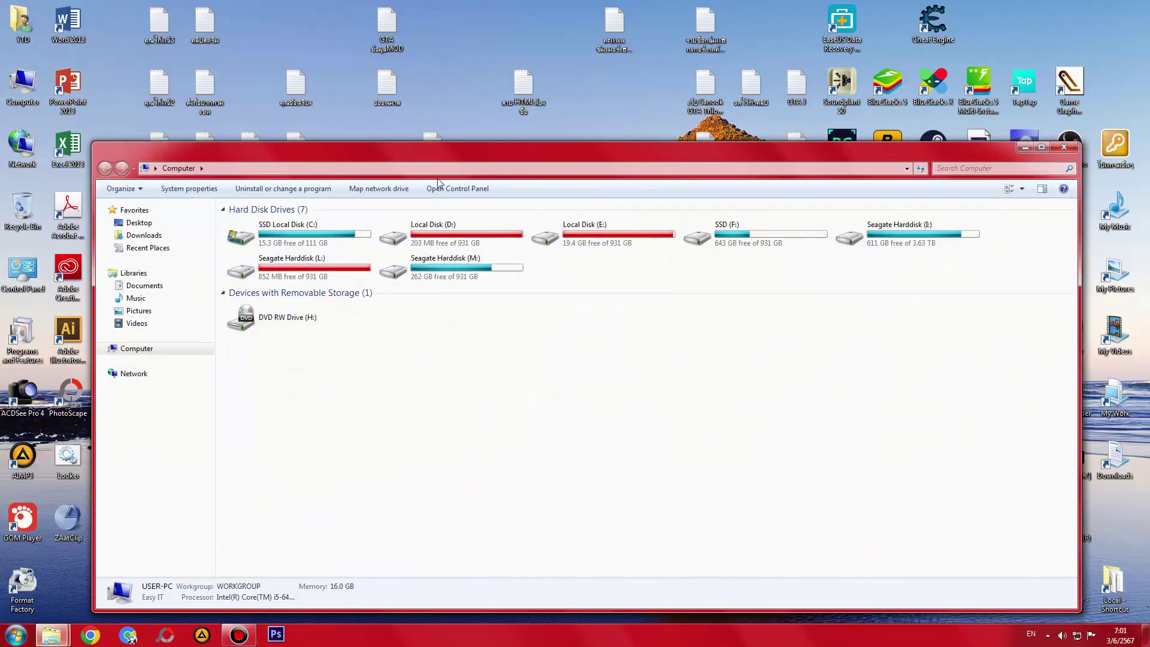
pyautogui.doubleClick(440, 160)
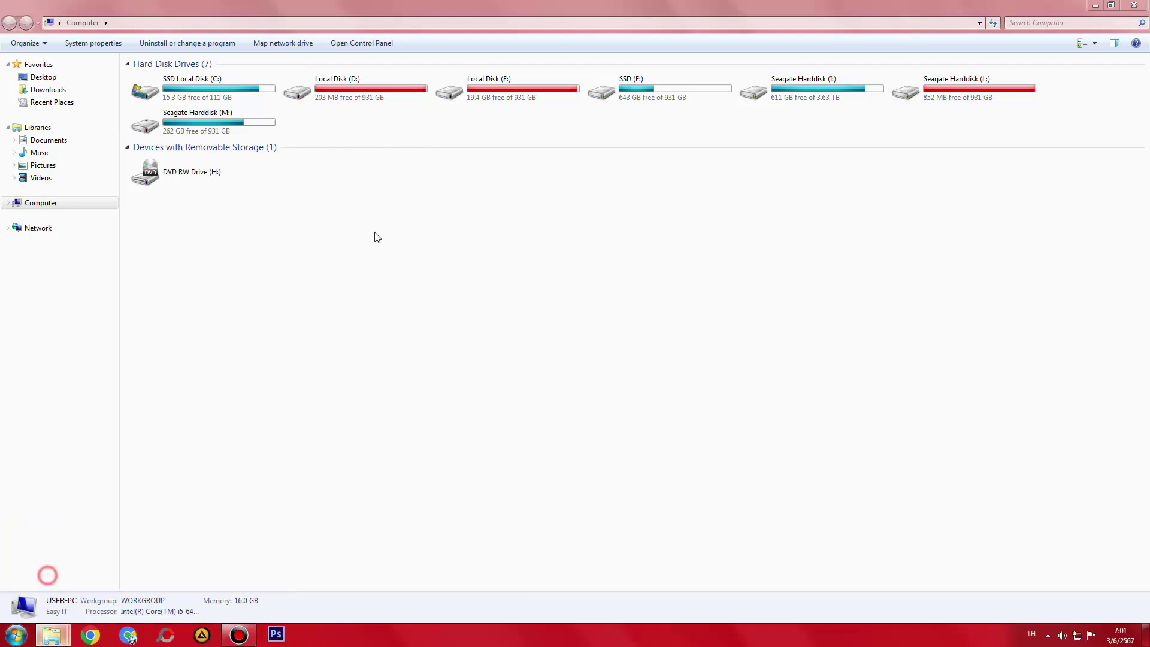
pyautogui.press('Return')
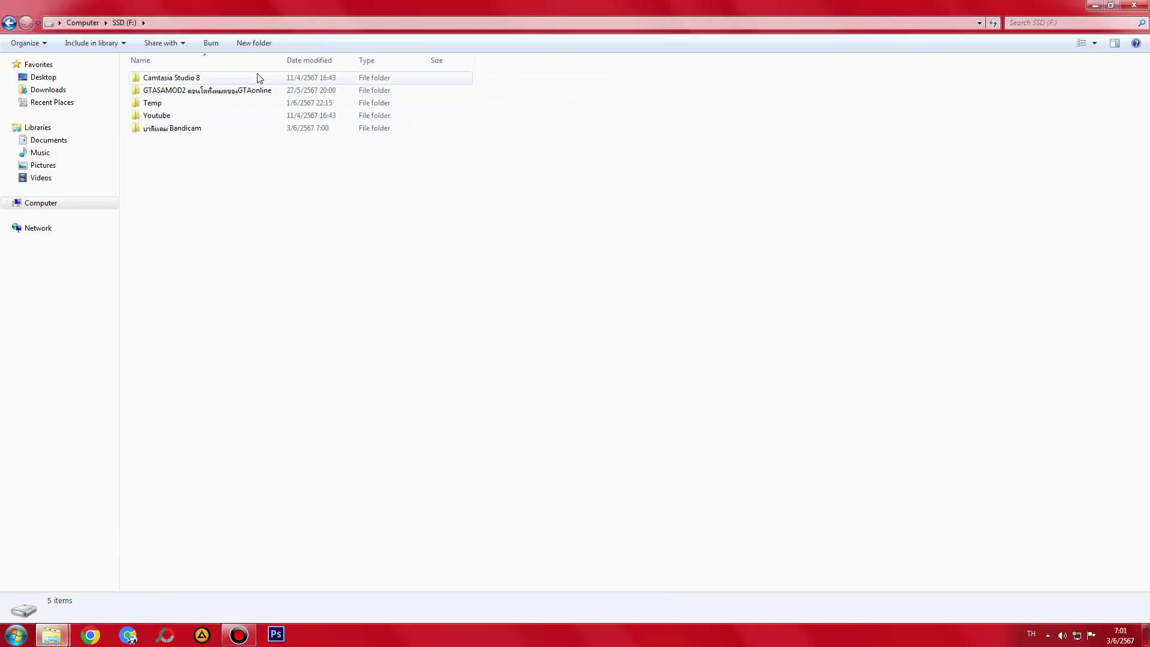
# - Widen the Name column, open Bandicam, and permanently delete the 13-09-48-671 clip
pyautogui.moveTo(283, 64); pyautogui.dragTo(330, 59)
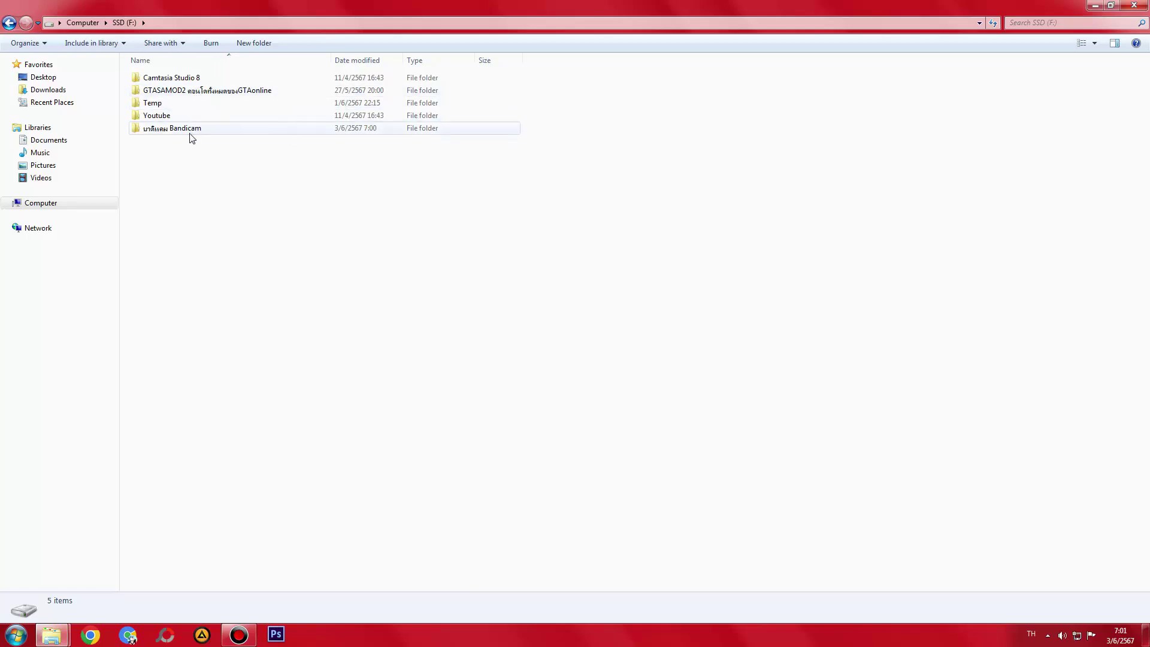
pyautogui.doubleClick(192, 138)
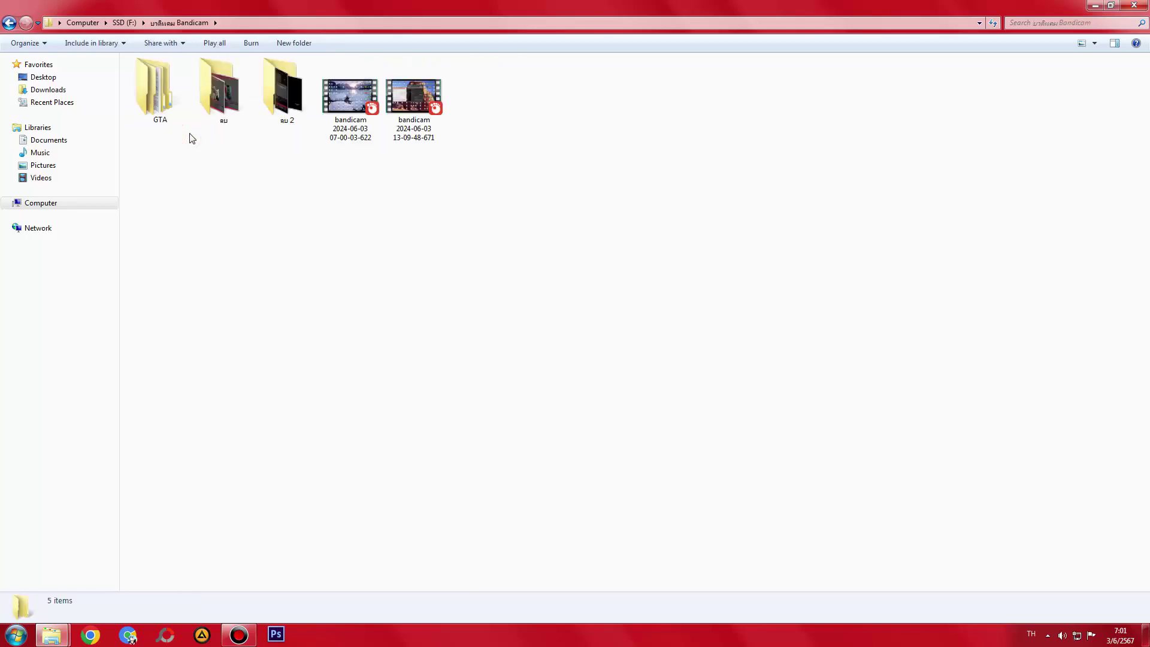
pyautogui.click(412, 114)
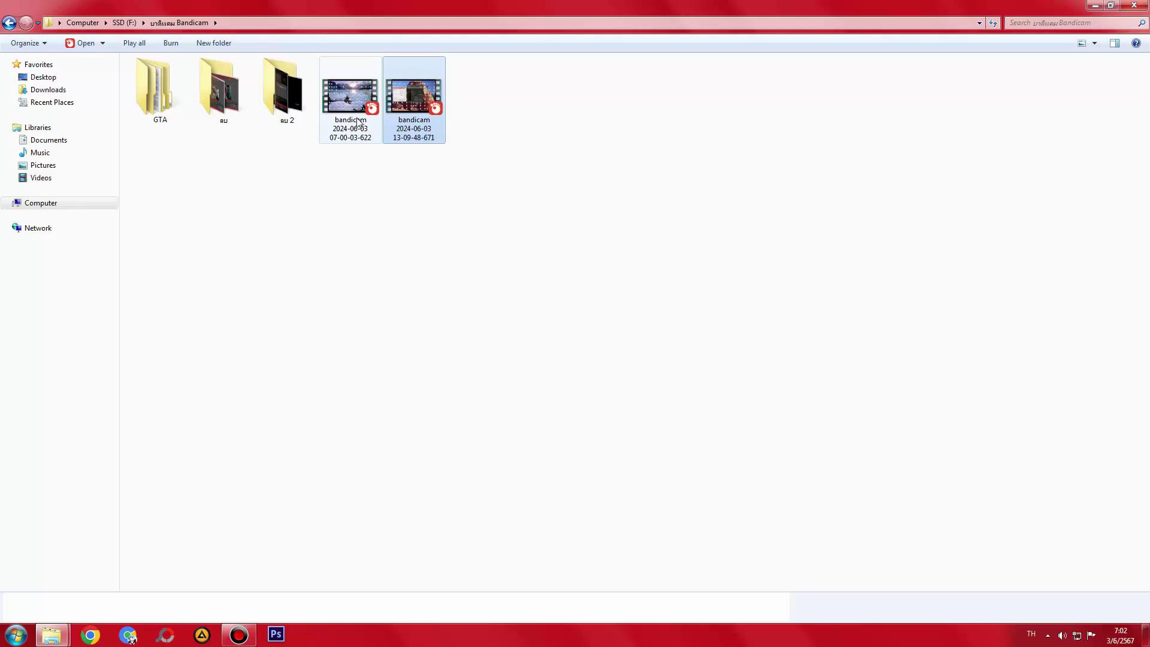
pyautogui.hotkey('shift', 'Delete')
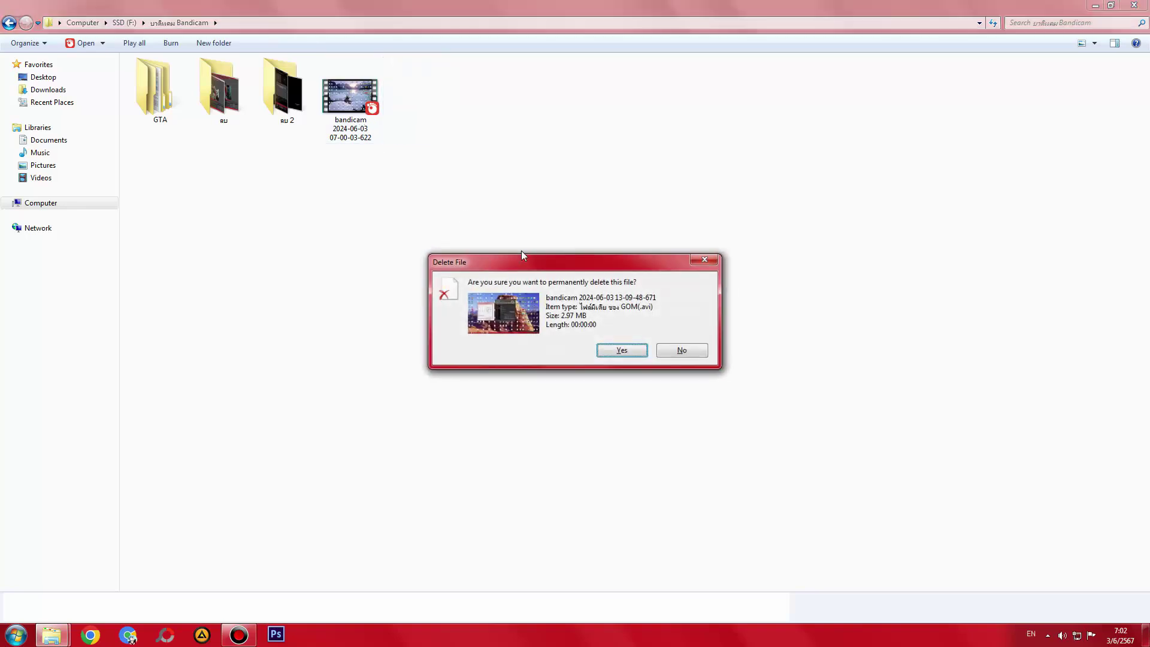
pyautogui.press('Return')
# - Glance into the GTA folder, then restore the Bandicam window to a smaller size
pyautogui.click(334, 107)
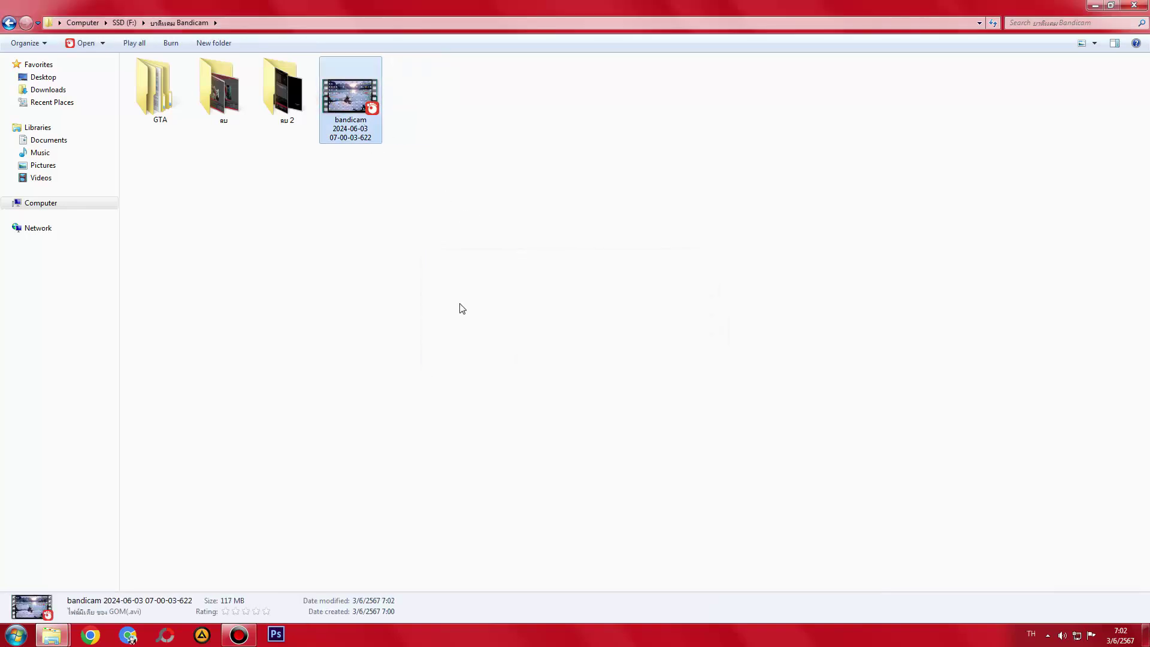
pyautogui.click(478, 347)
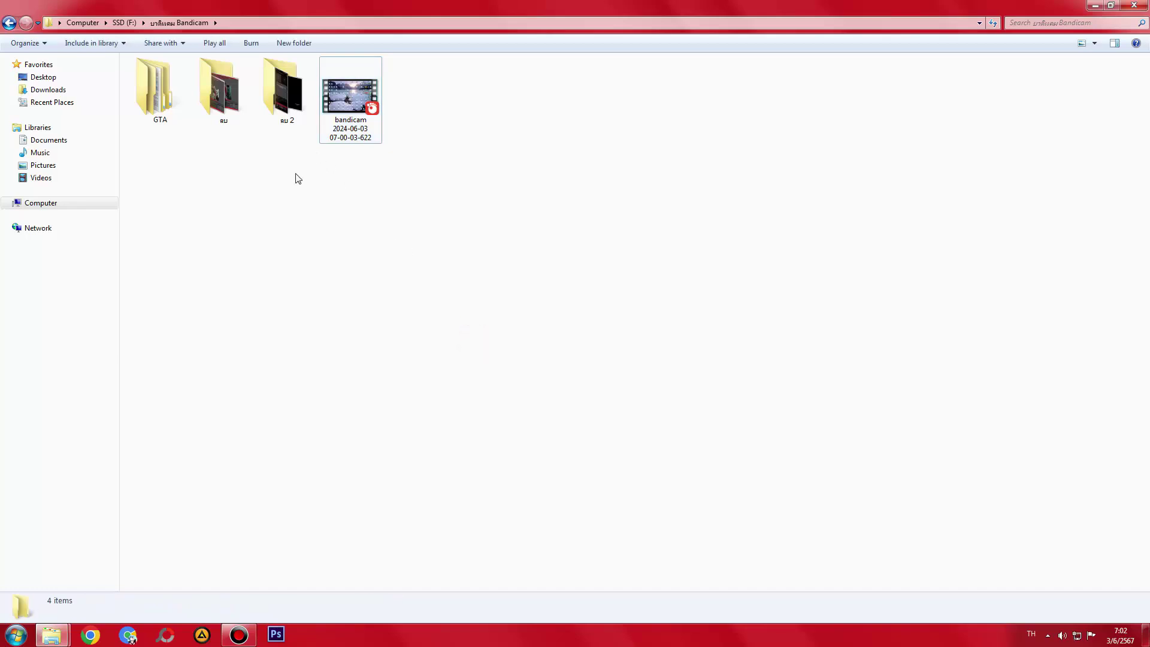
pyautogui.doubleClick(173, 99)
pyautogui.press('BackSpace')
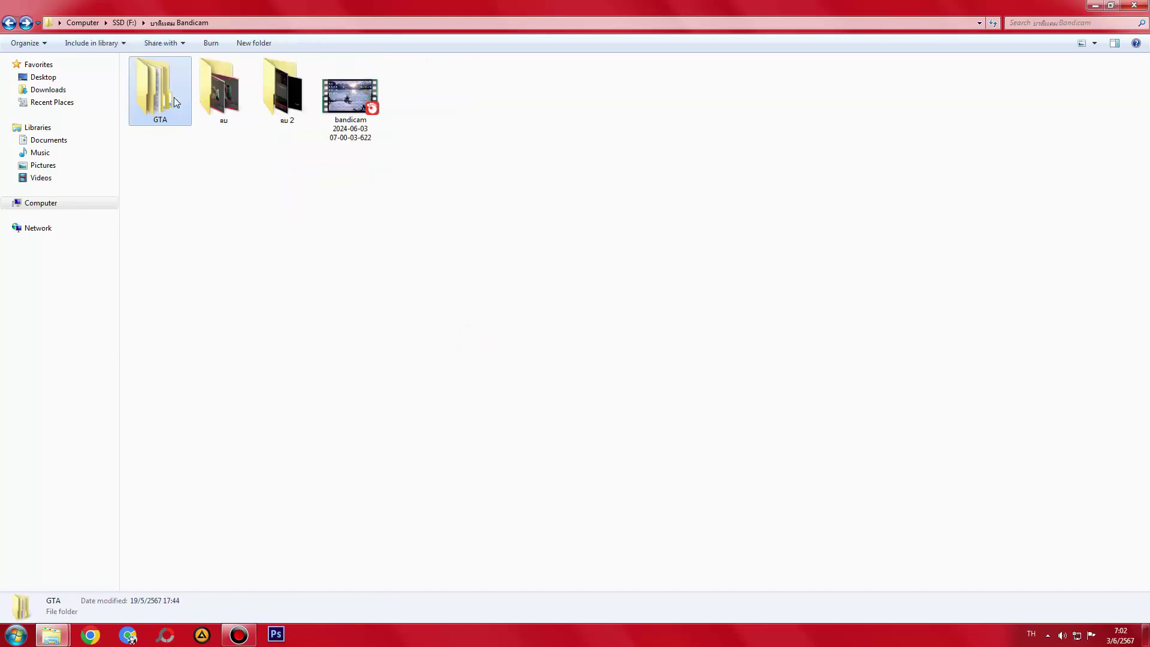
pyautogui.doubleClick(296, 4)
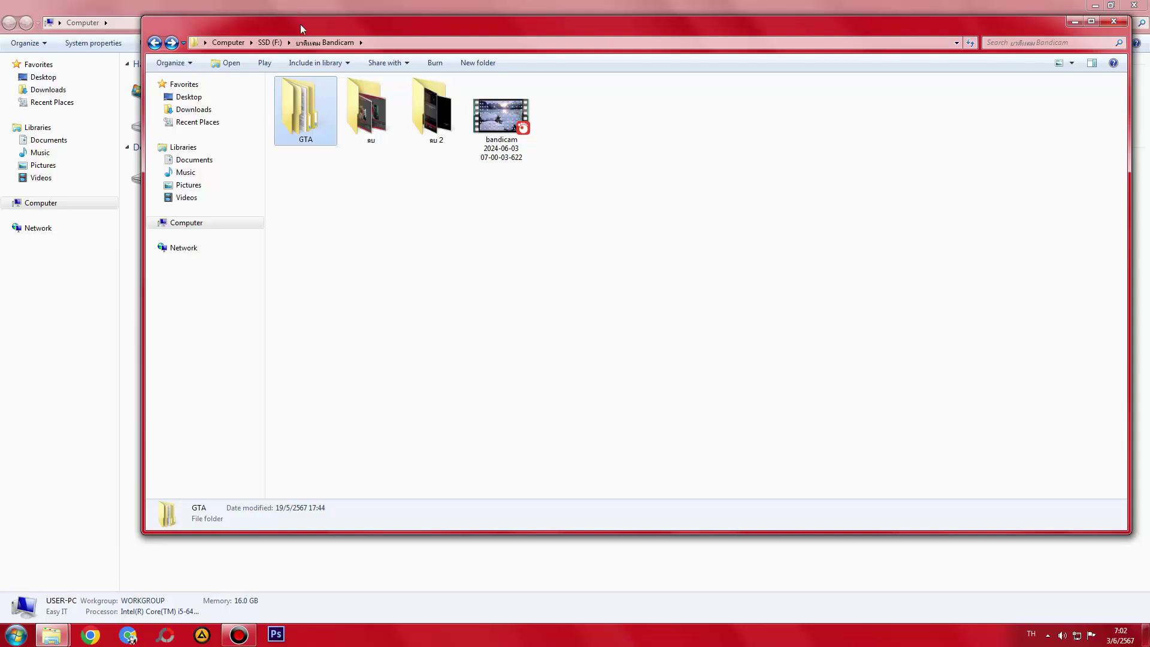
# - Move the Bandicam window down, open GTA, and check the clips in folders 1 to 6
pyautogui.moveTo(302, 29); pyautogui.dragTo(285, 211)
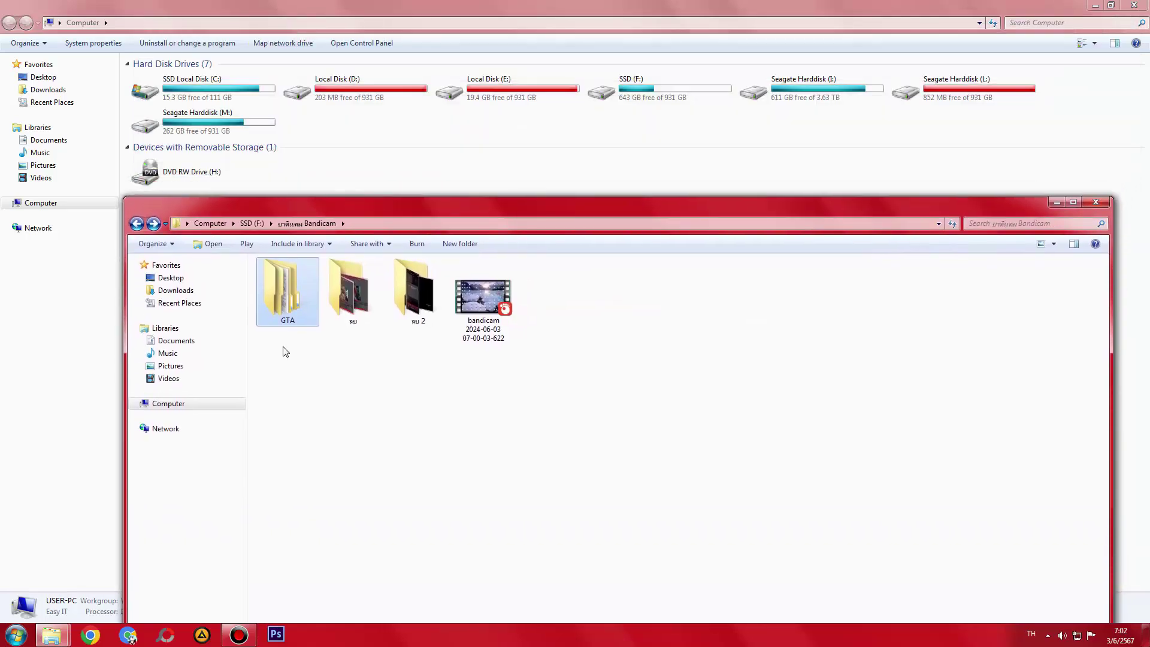
pyautogui.doubleClick(284, 306)
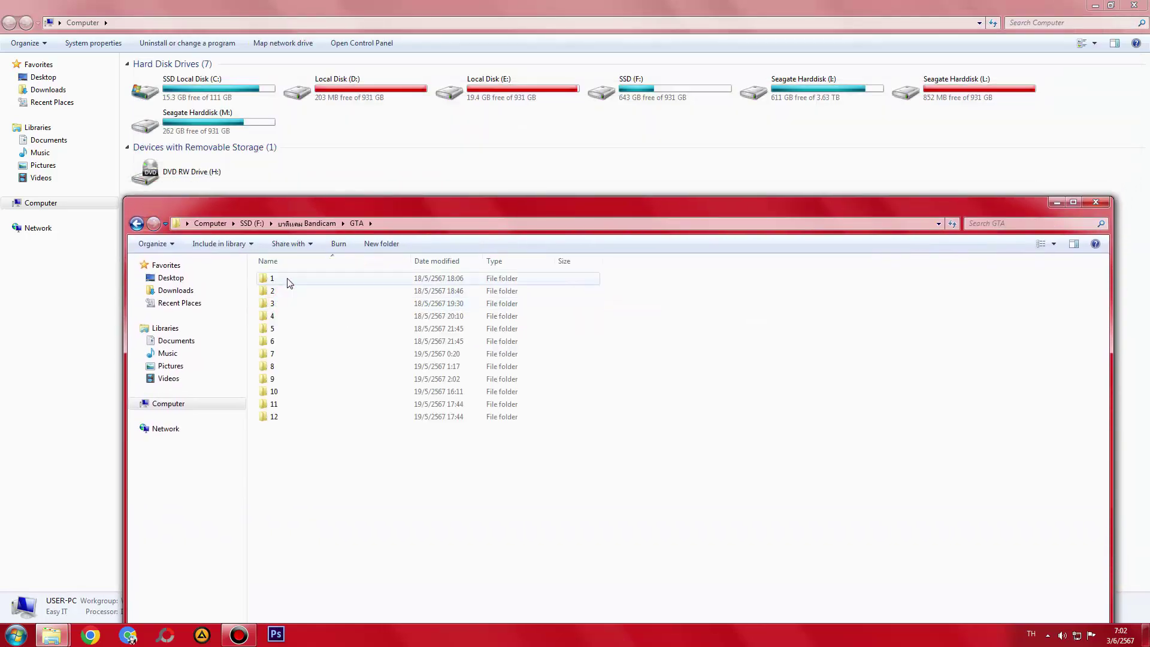
pyautogui.doubleClick(290, 282)
pyautogui.press('BackSpace')
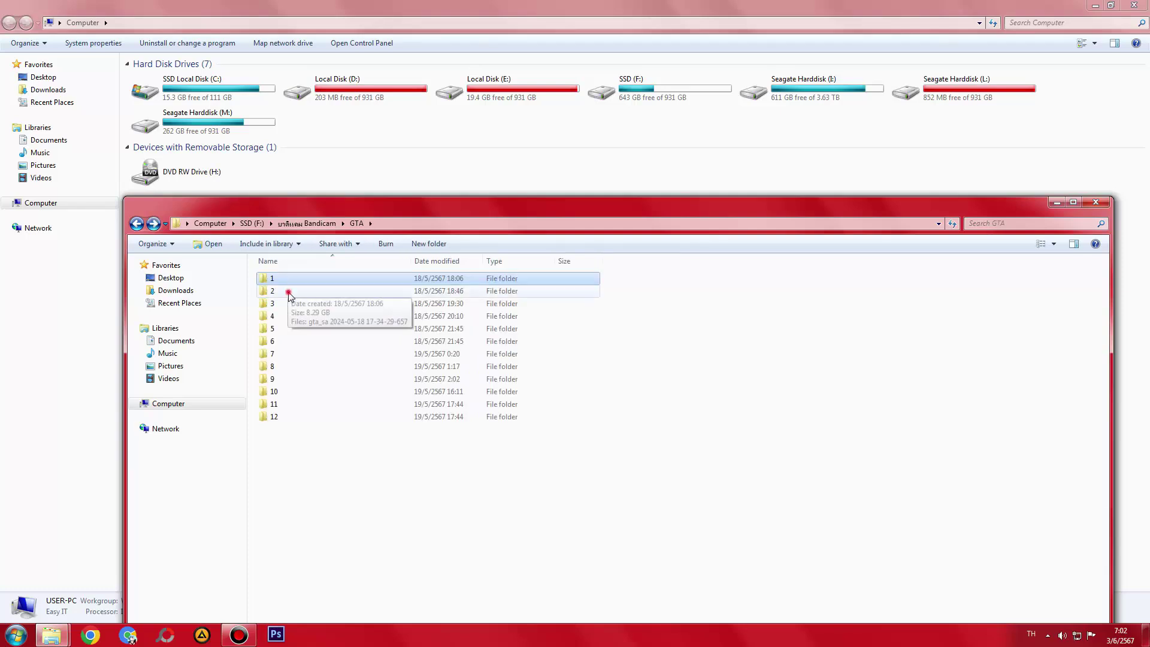
pyautogui.doubleClick(288, 291)
pyautogui.press('BackSpace')
pyautogui.click(285, 303)
pyautogui.doubleClick(286, 303)
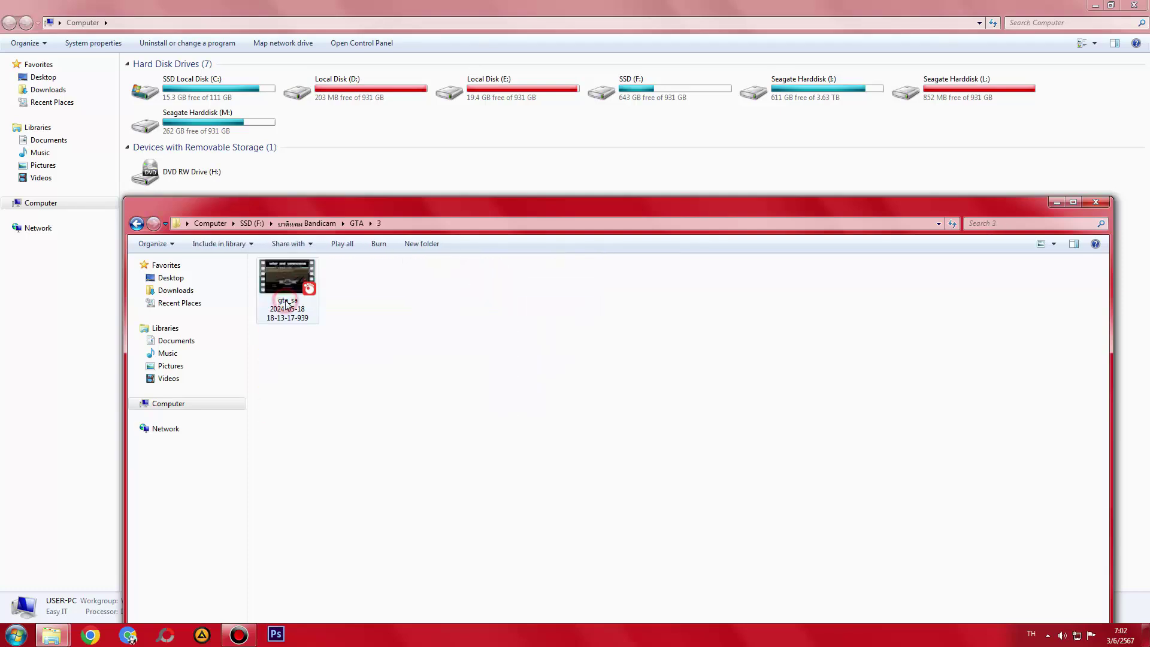
pyautogui.press('BackSpace')
pyautogui.doubleClick(283, 317)
pyautogui.press('BackSpace')
pyautogui.doubleClick(282, 334)
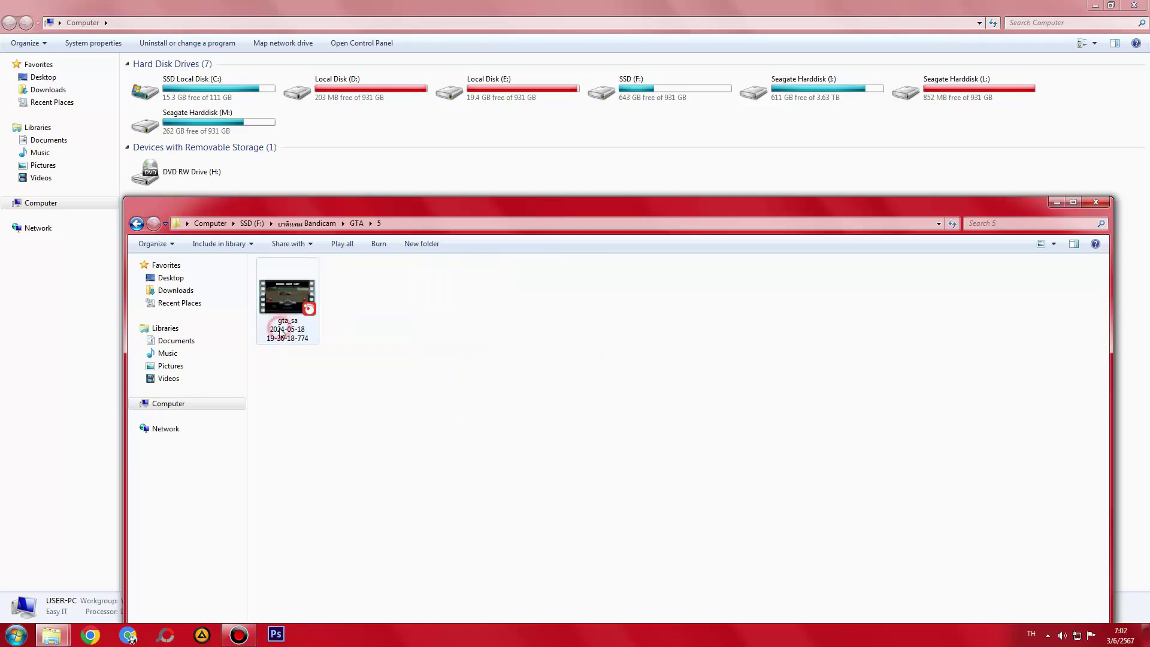
pyautogui.press('BackSpace')
pyautogui.doubleClick(282, 339)
pyautogui.press('BackSpace')
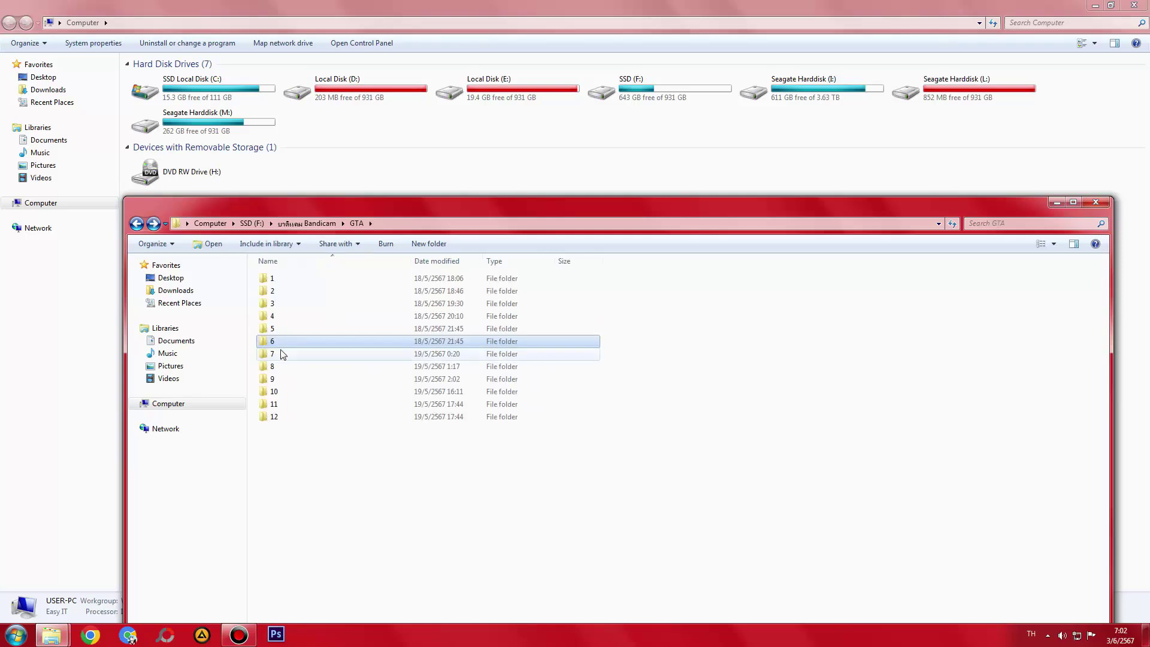
# - Check the clips in GTA folders 7 to 12, then return to the Bandicam folder
pyautogui.doubleClick(281, 354)
pyautogui.press('BackSpace')
pyautogui.doubleClick(284, 367)
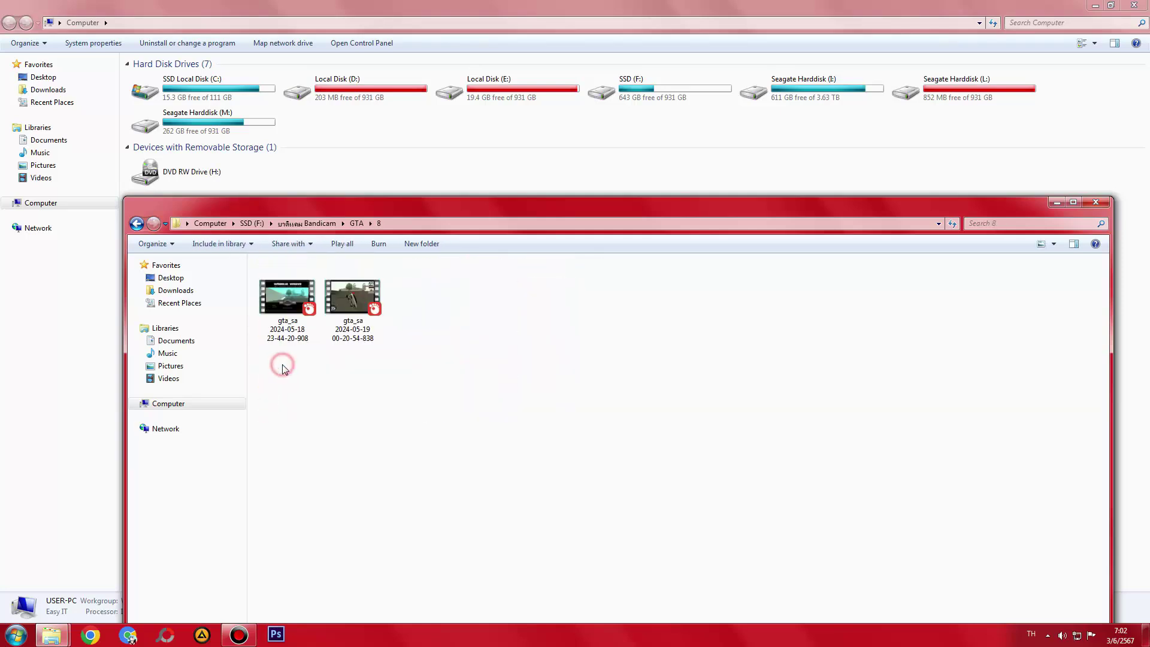
pyautogui.press('BackSpace')
pyautogui.doubleClick(282, 379)
pyautogui.press('BackSpace')
pyautogui.doubleClick(279, 391)
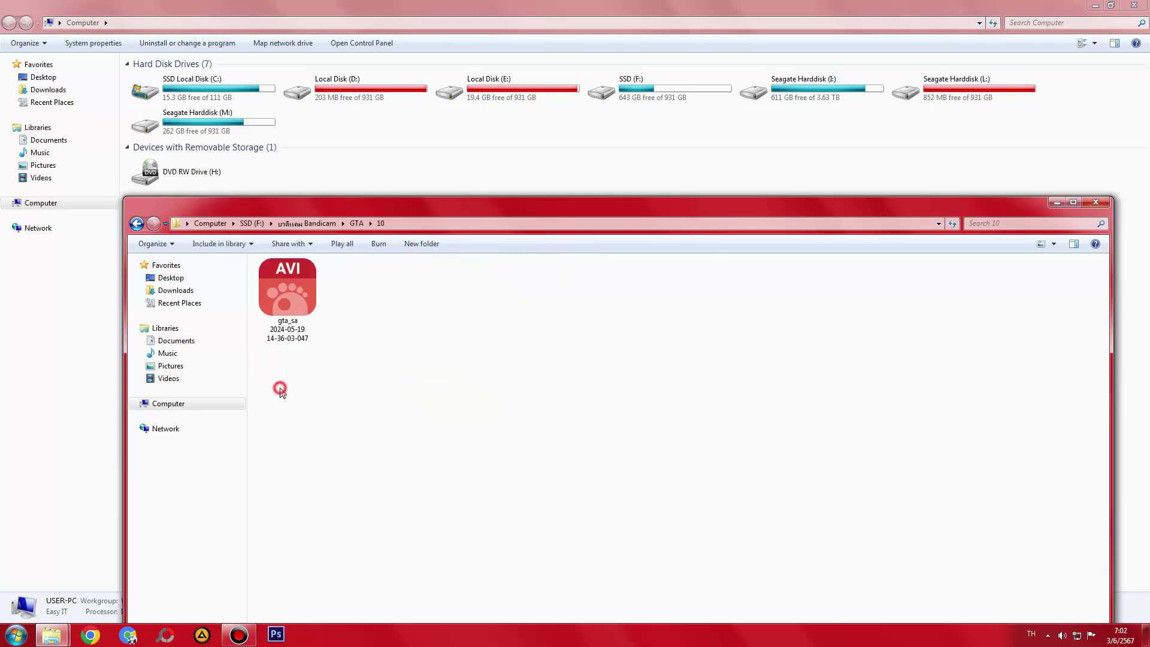
pyautogui.press('BackSpace')
pyautogui.doubleClick(279, 404)
pyautogui.press('BackSpace')
pyautogui.doubleClick(277, 417)
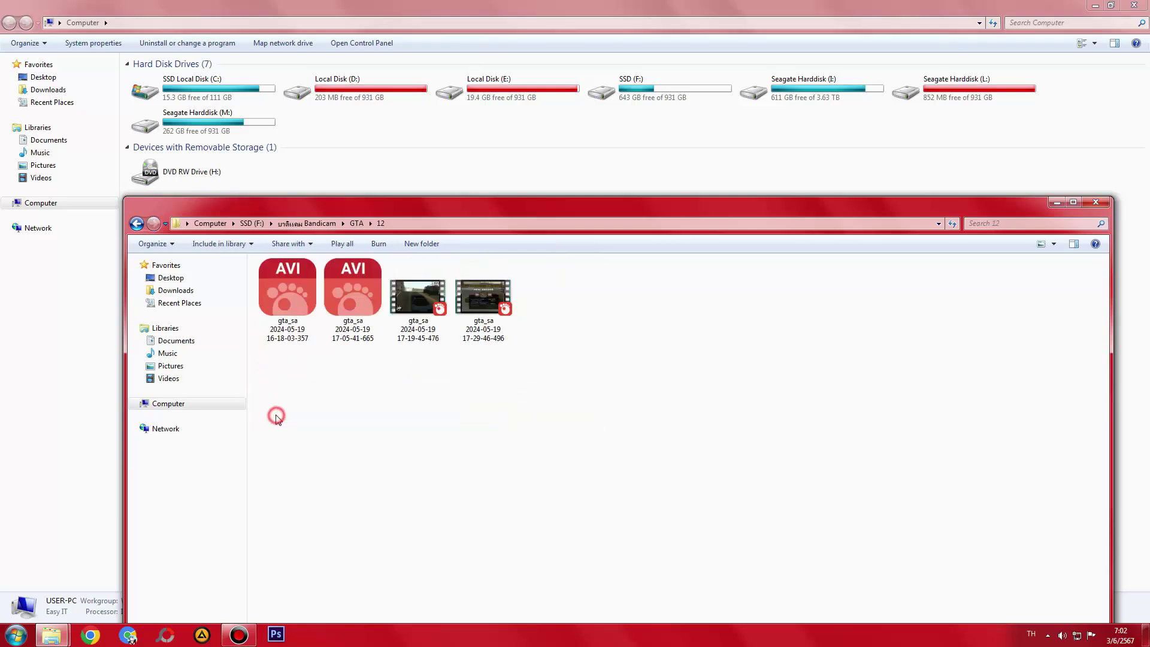
pyautogui.press('BackSpace')
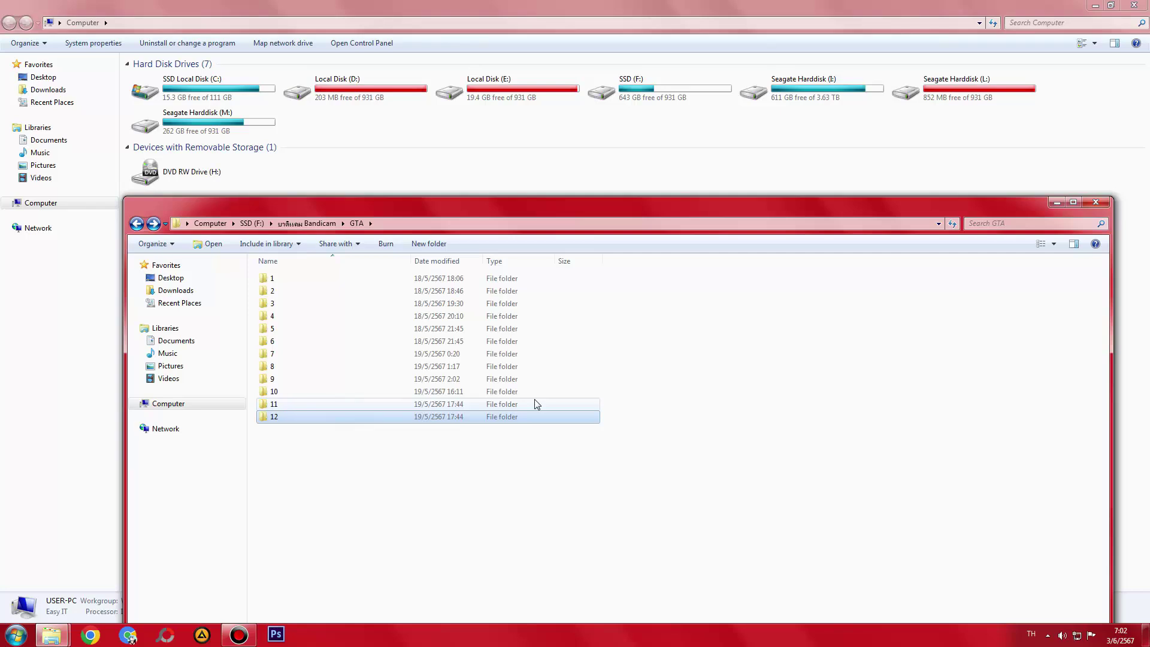
pyautogui.press('BackSpace')
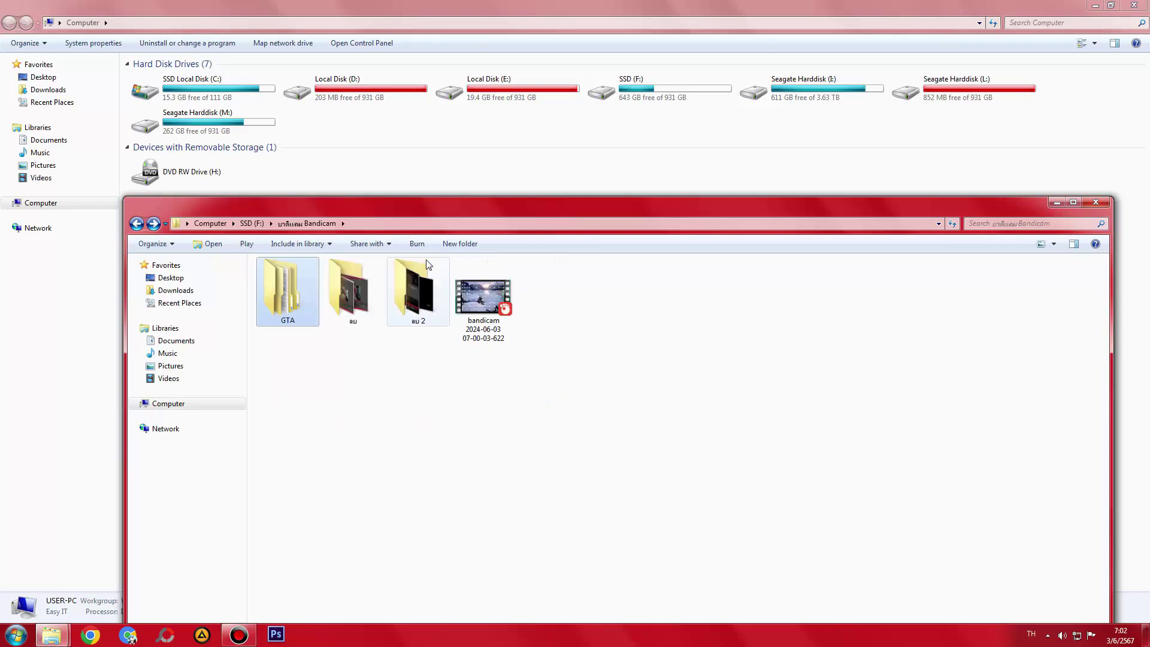
# - Permanently delete the GTA folder and check that SSD (F:) now shows 783 GB free
pyautogui.moveTo(451, 203); pyautogui.dragTo(448, 170)
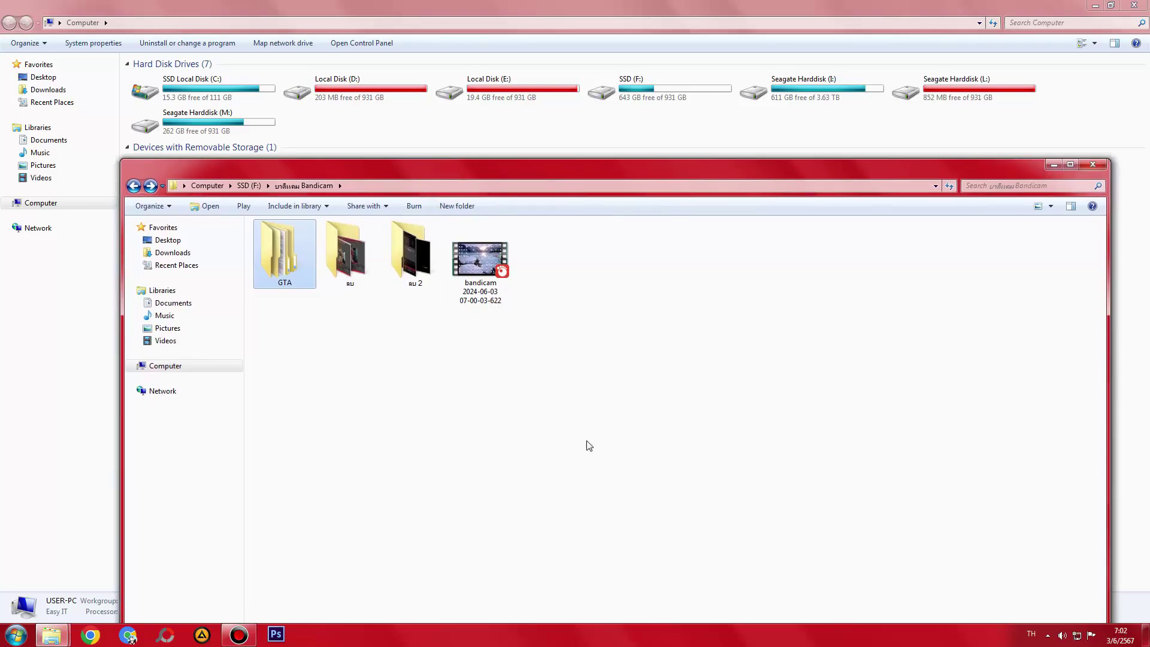
pyautogui.hotkey('shift', 'Delete')
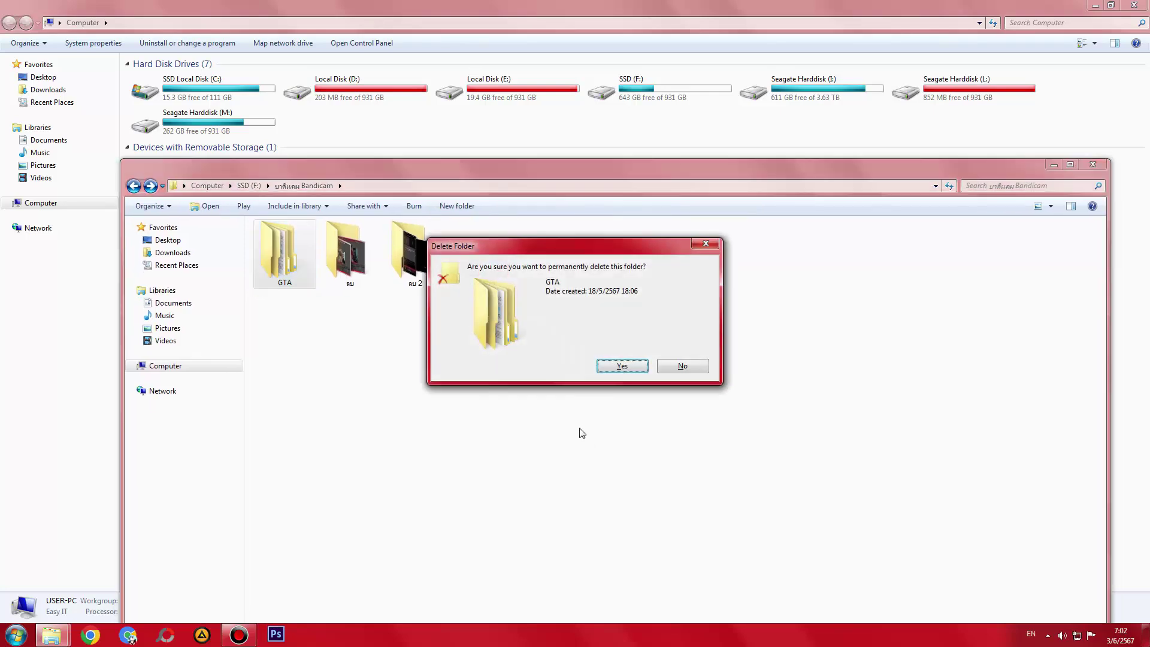
pyautogui.moveTo(584, 259); pyautogui.dragTo(587, 349)
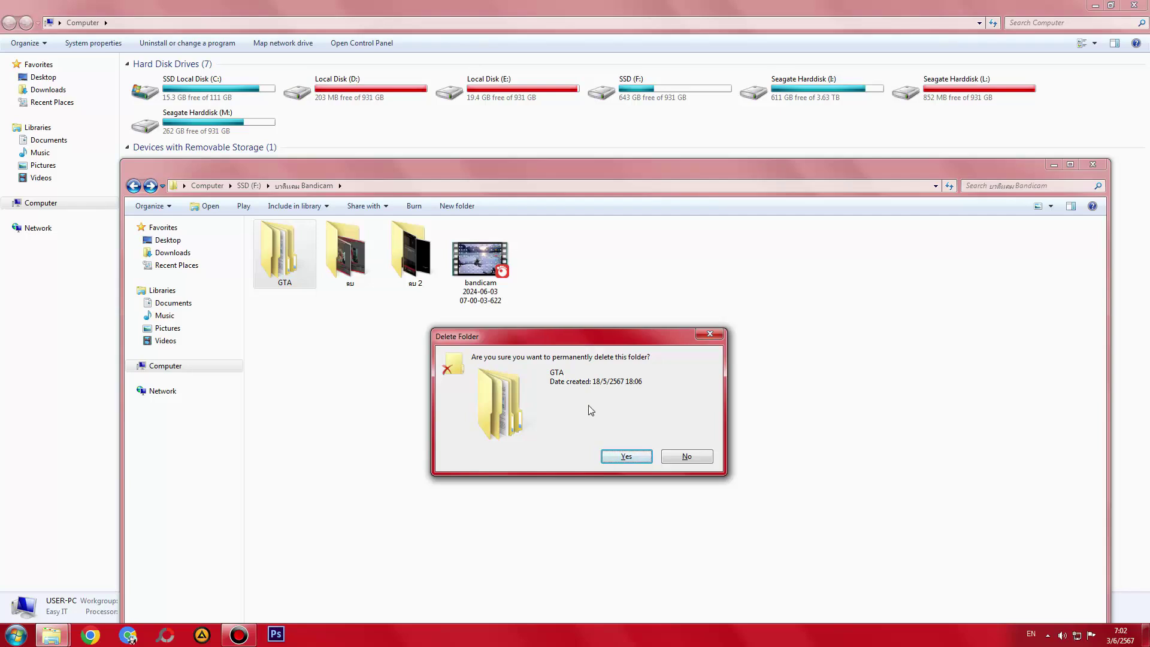
pyautogui.press('Return')
pyautogui.click(591, 4)
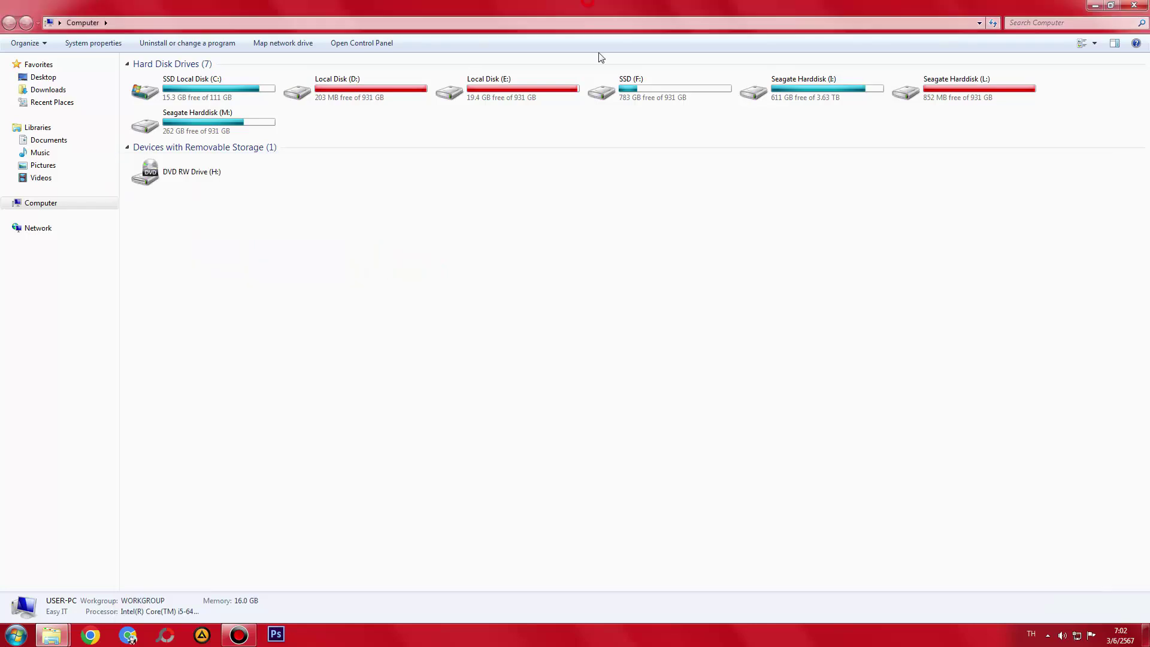
# - Open the ลบ folder, check GTAS, permanently delete it, and return to Bandicam
pyautogui.moveTo(51, 636)
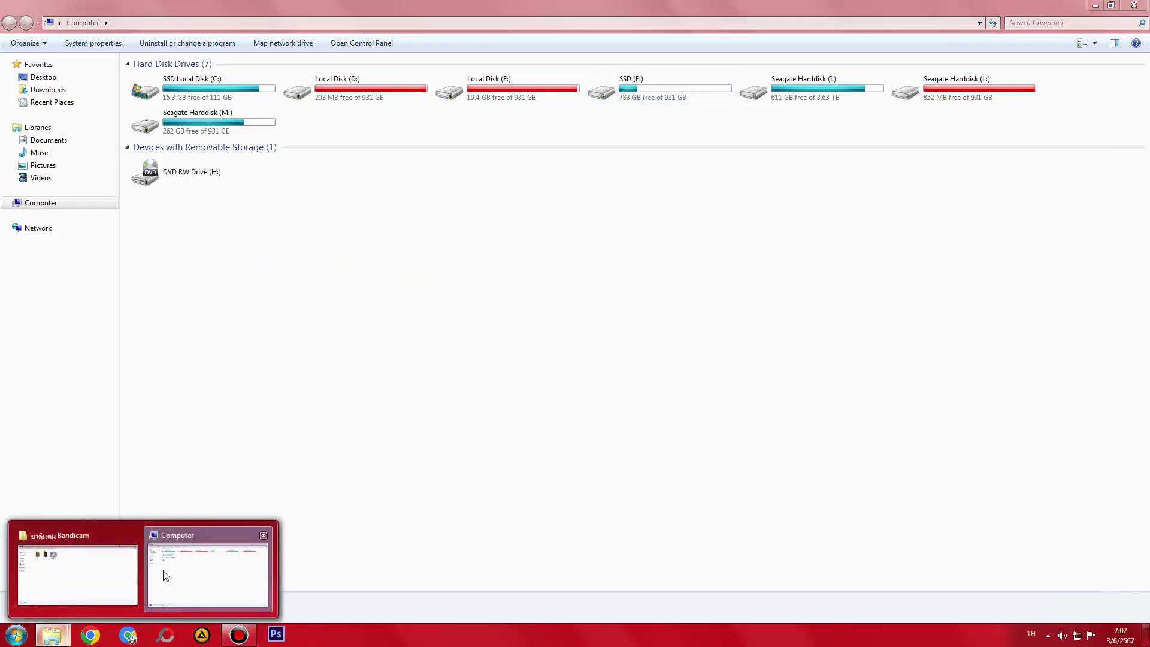
pyautogui.click(64, 566)
pyautogui.doubleClick(298, 274)
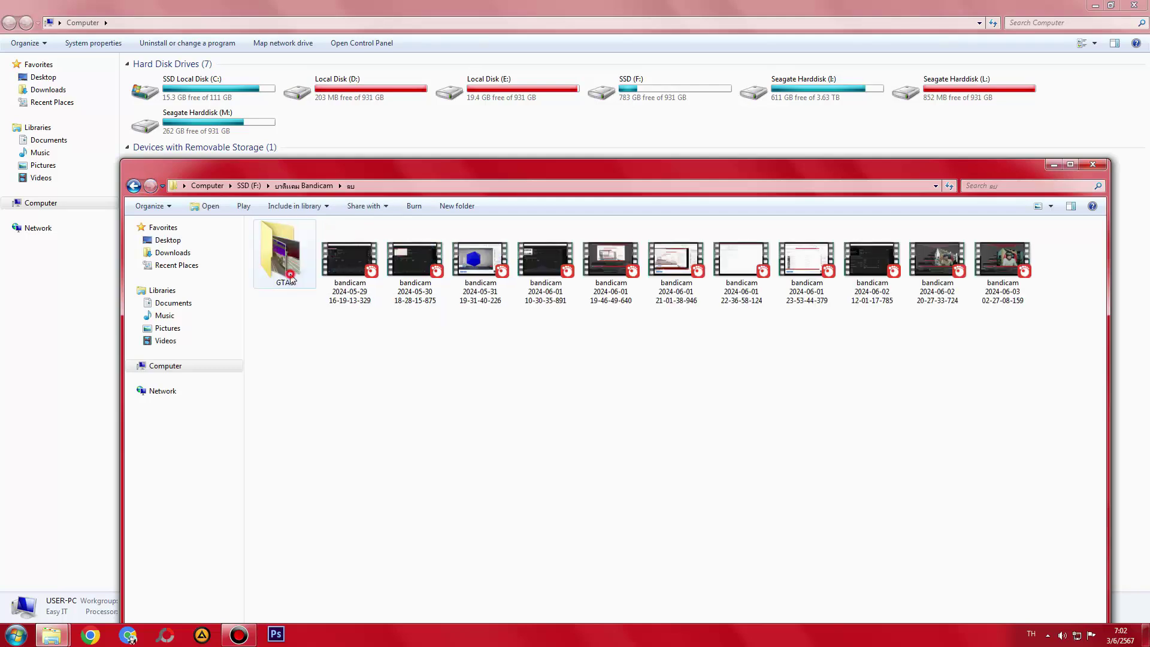
pyautogui.doubleClick(279, 273)
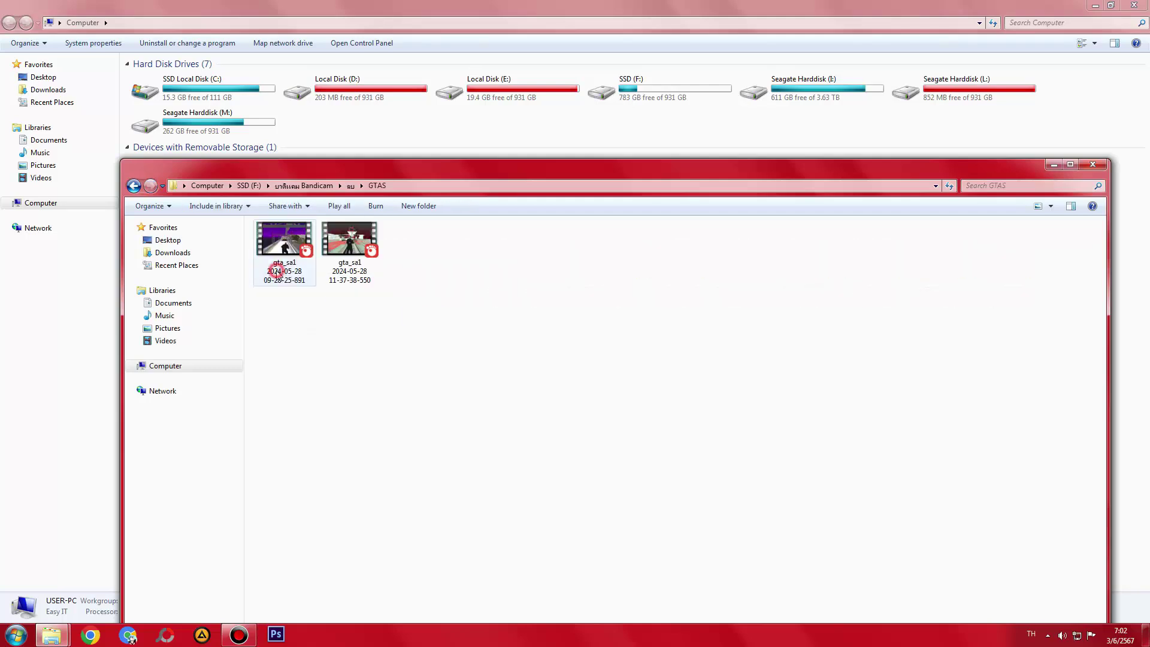
pyautogui.press('BackSpace')
pyautogui.hotkey('shift', 'Delete')
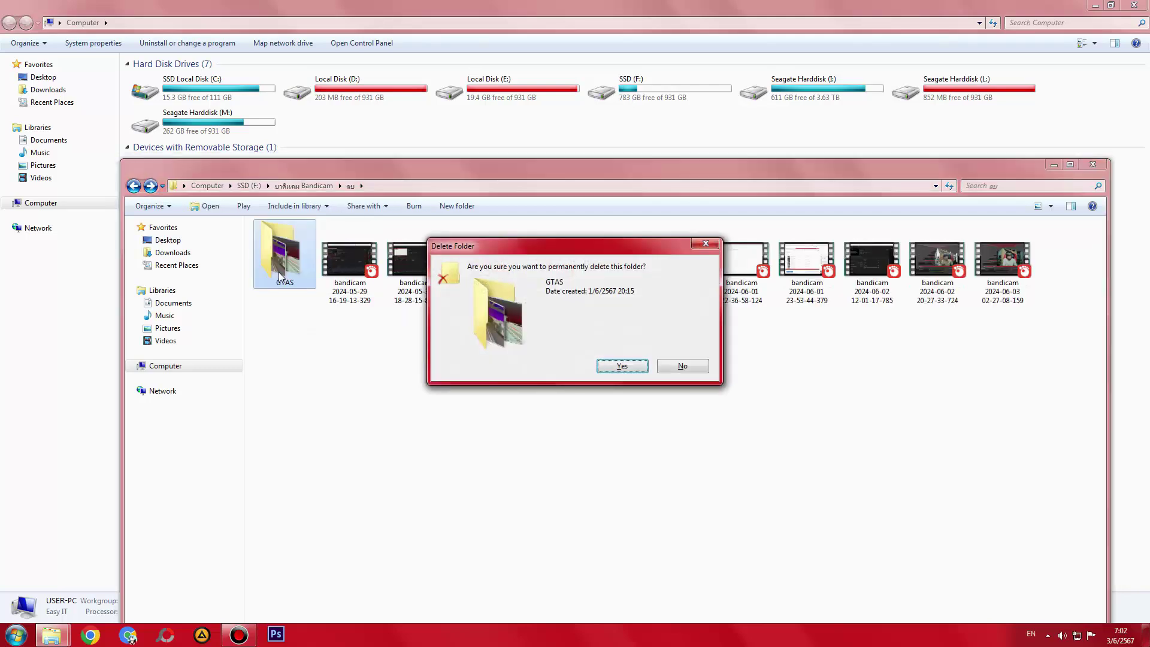
pyautogui.click(522, 242)
pyautogui.moveTo(525, 324); pyautogui.dragTo(525, 361)
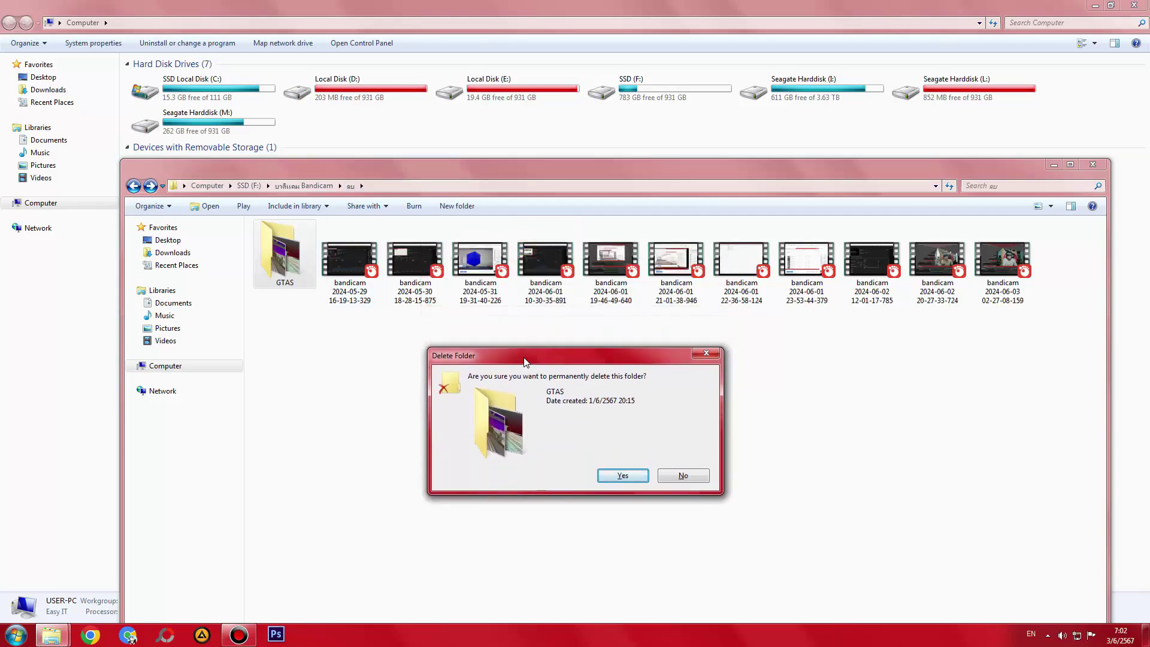
pyautogui.press('Return')
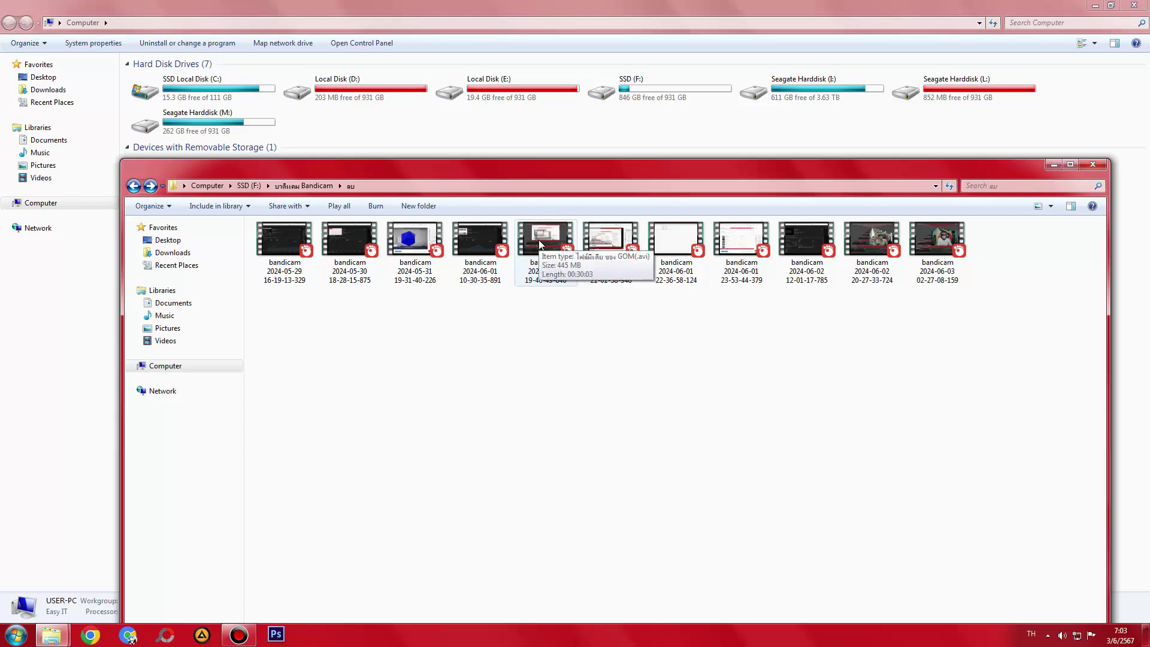
pyautogui.press('BackSpace')
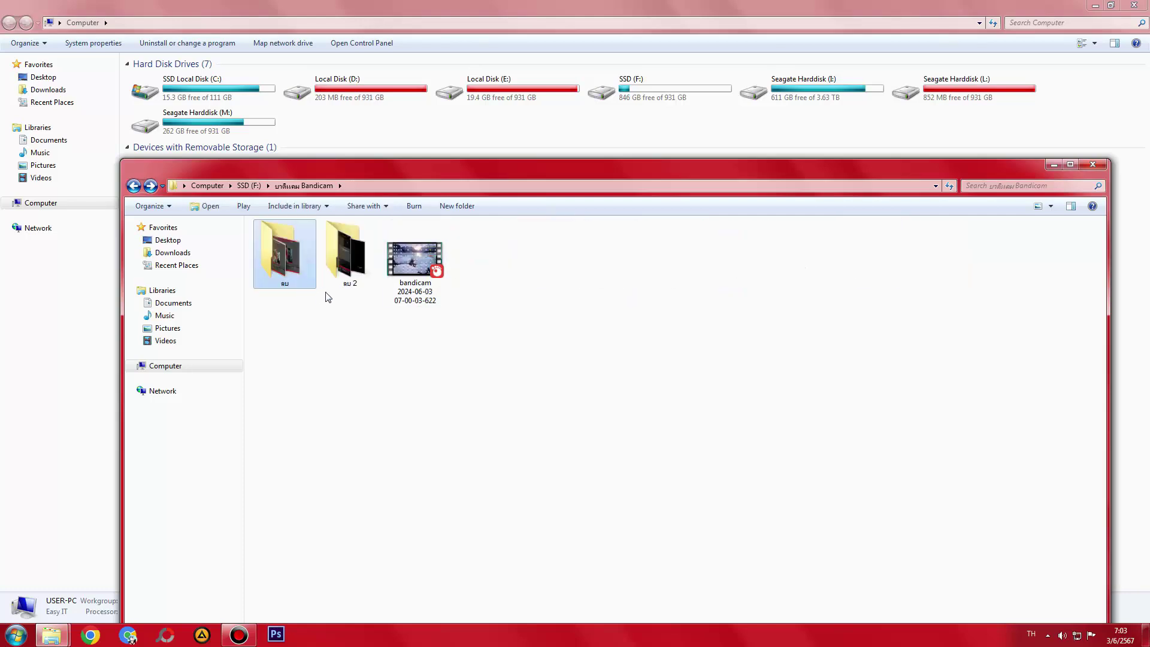
# - Peek into ลบ 2, then start deleting the ลบ folder but cancel the confirmation
pyautogui.doubleClick(345, 252)
pyautogui.press('BackSpace')
pyautogui.click(281, 265)
pyautogui.hotkey('shift', 'Delete')
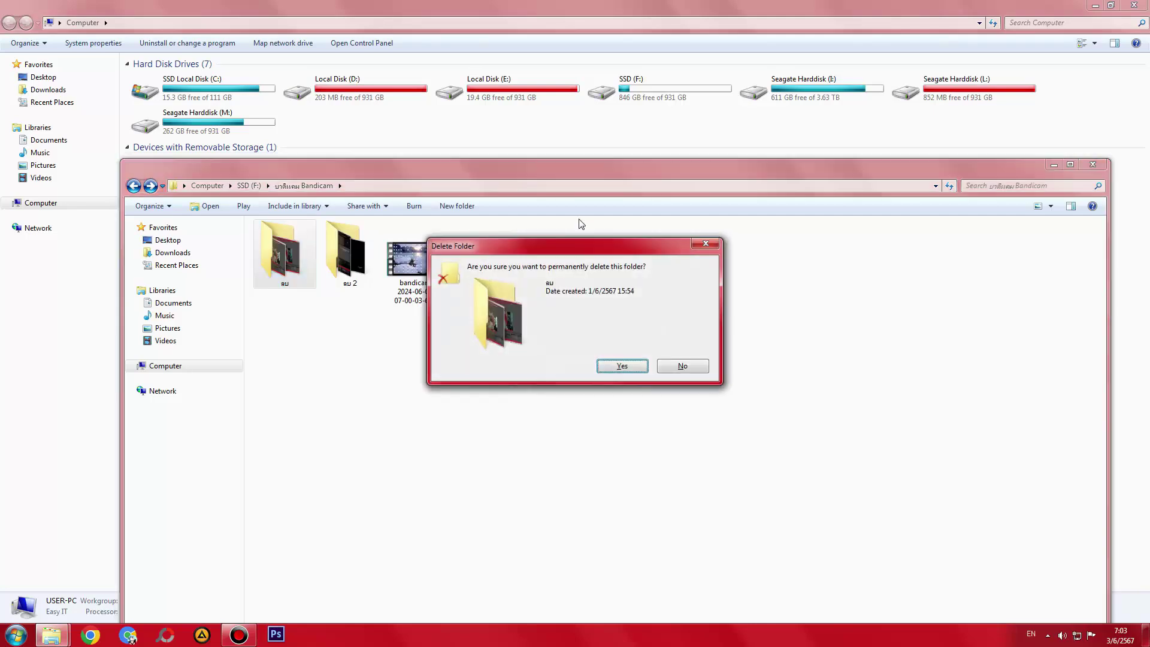
pyautogui.moveTo(581, 246); pyautogui.dragTo(582, 310)
pyautogui.click(685, 430)
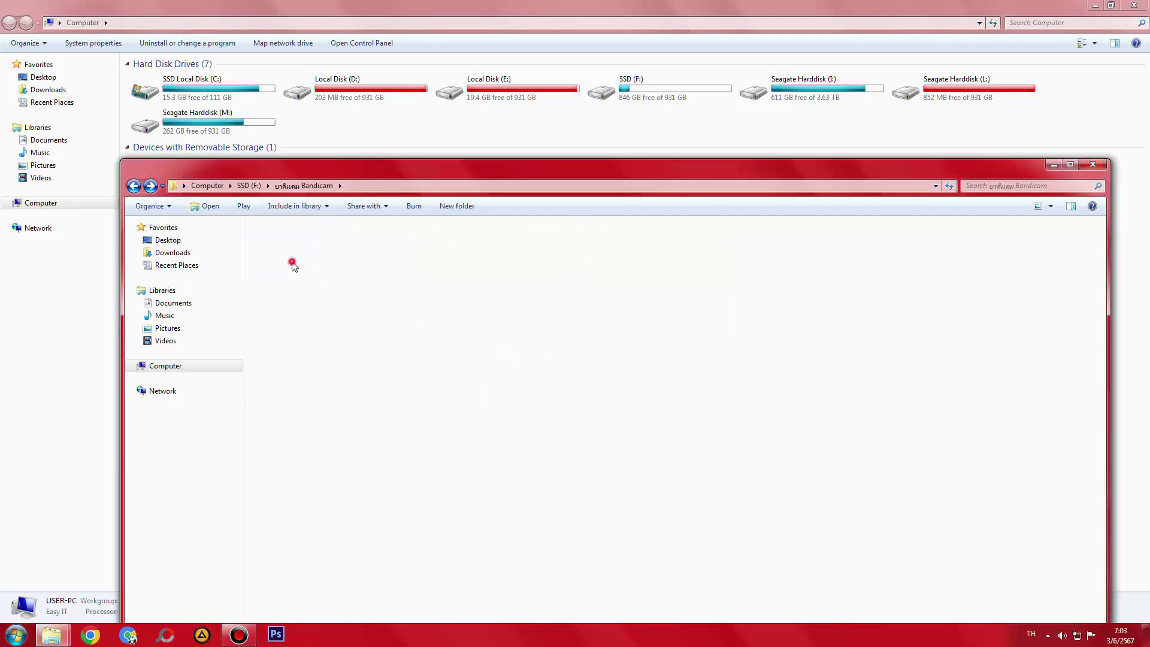
# - Review the 11 bandicam videos inside the ลบ folder, then return to Bandicam
pyautogui.doubleClick(294, 265)
pyautogui.moveTo(978, 415); pyautogui.dragTo(408, 210)
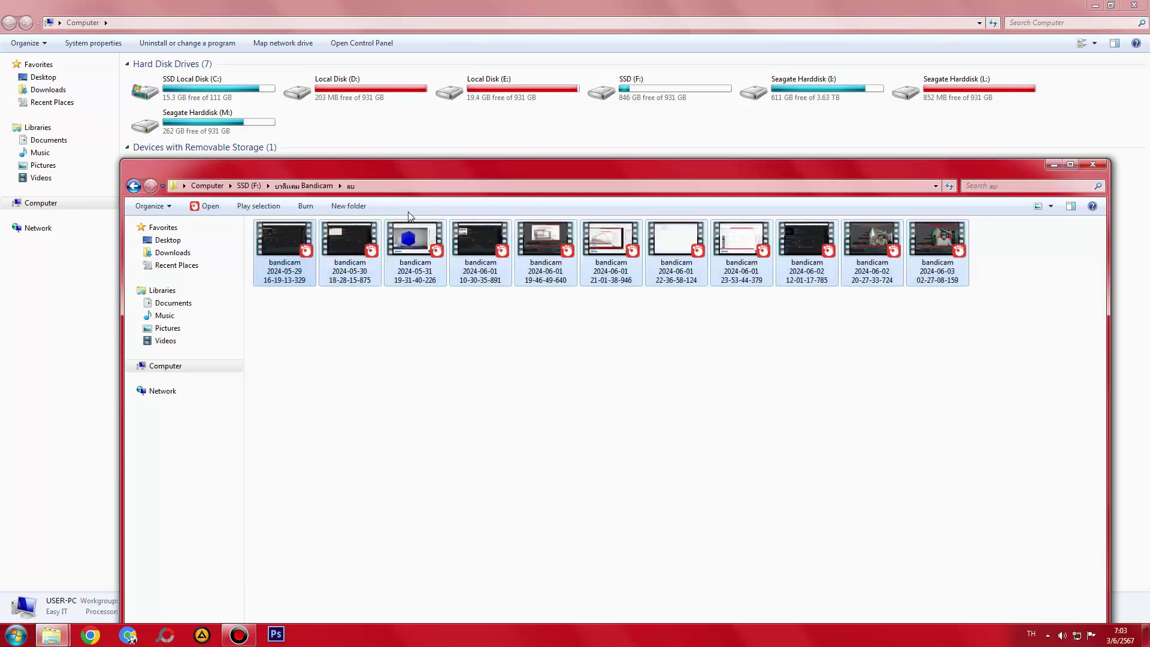
pyautogui.doubleClick(423, 173)
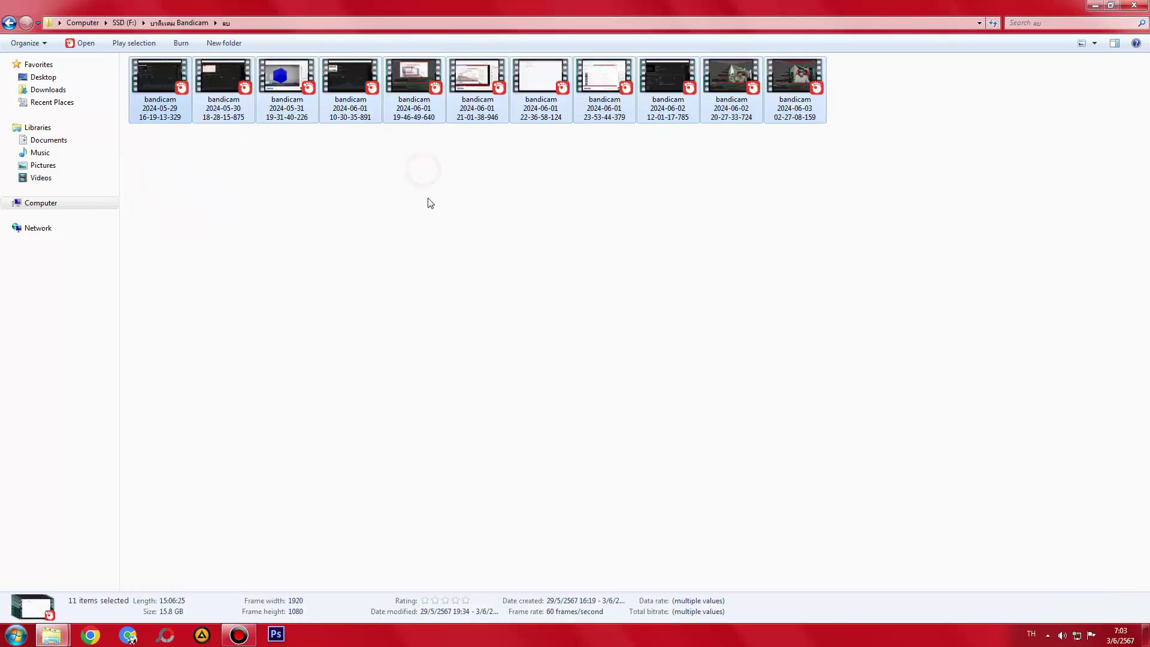
pyautogui.doubleClick(563, 5)
pyautogui.moveTo(550, 167); pyautogui.dragTo(547, 157)
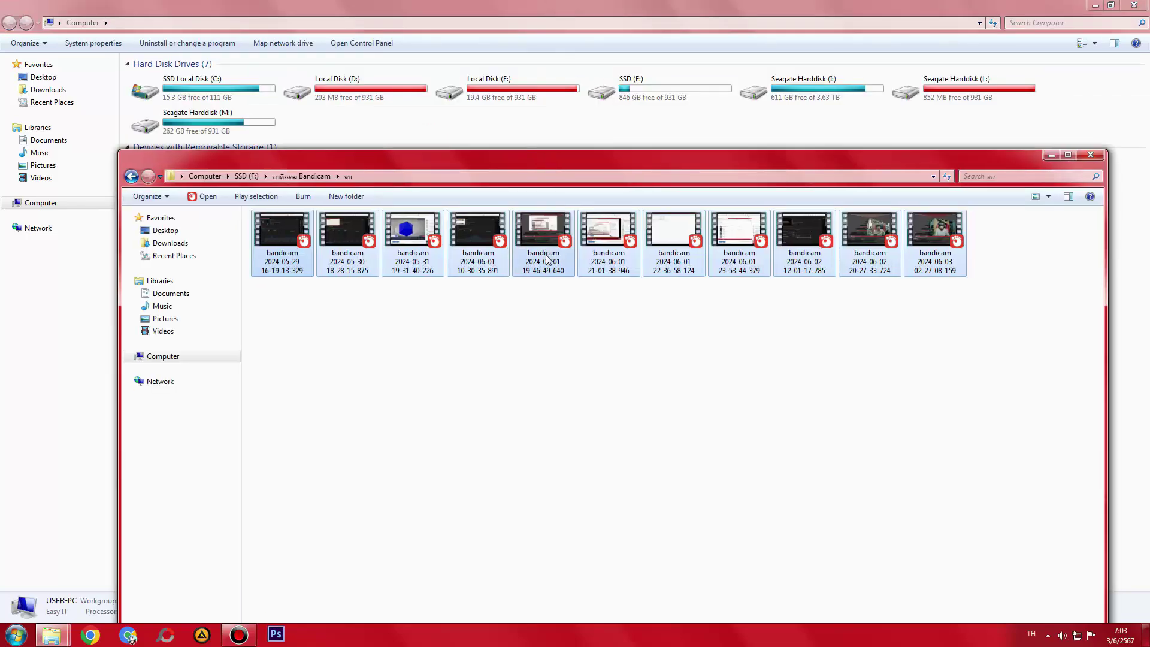
pyautogui.press('BackSpace')
# - Permanently delete the ลบ folder and open the ลบ 2 folder
pyautogui.hotkey('shift', 'Delete')
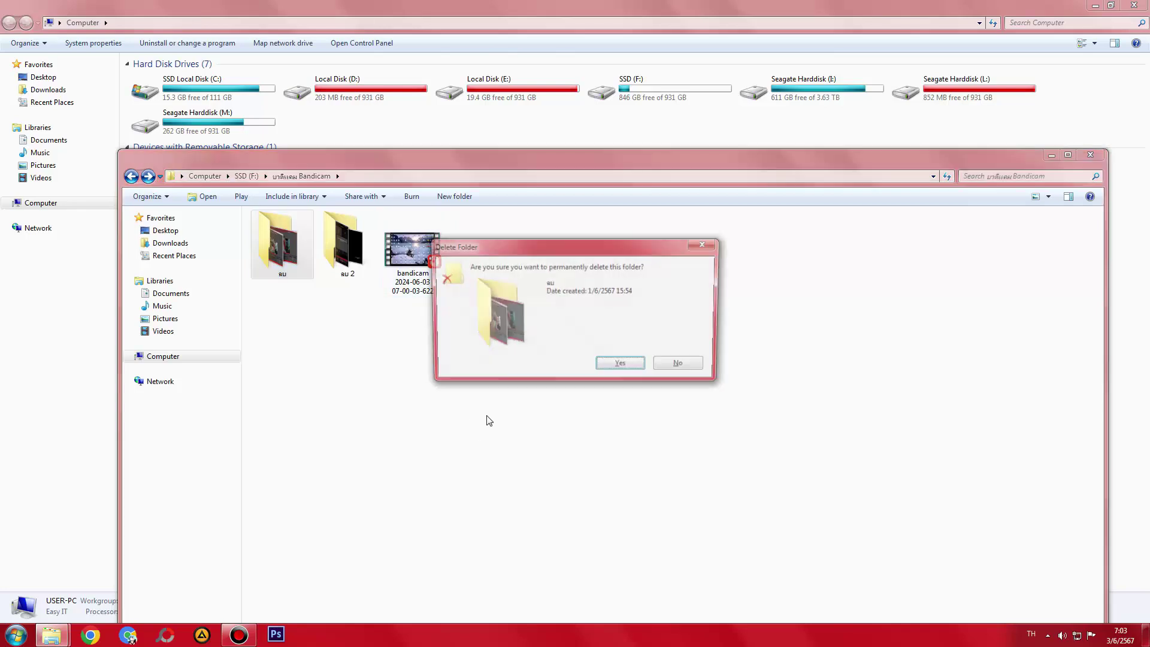
pyautogui.moveTo(518, 258); pyautogui.dragTo(510, 334)
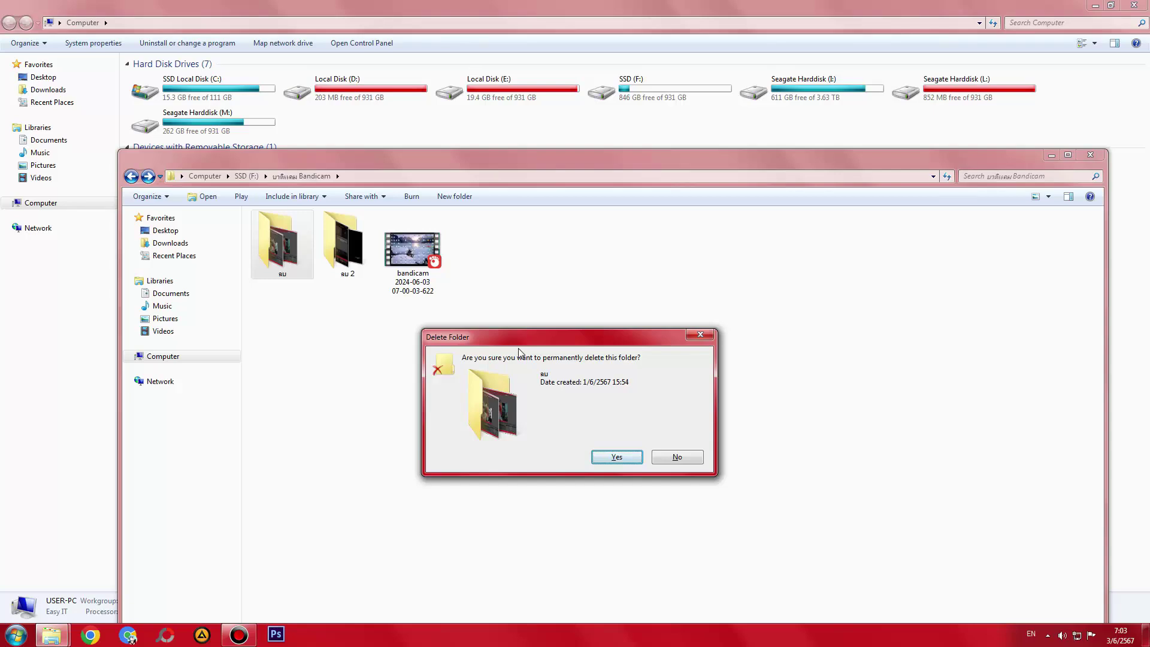
pyautogui.press('Return')
pyautogui.doubleClick(289, 256)
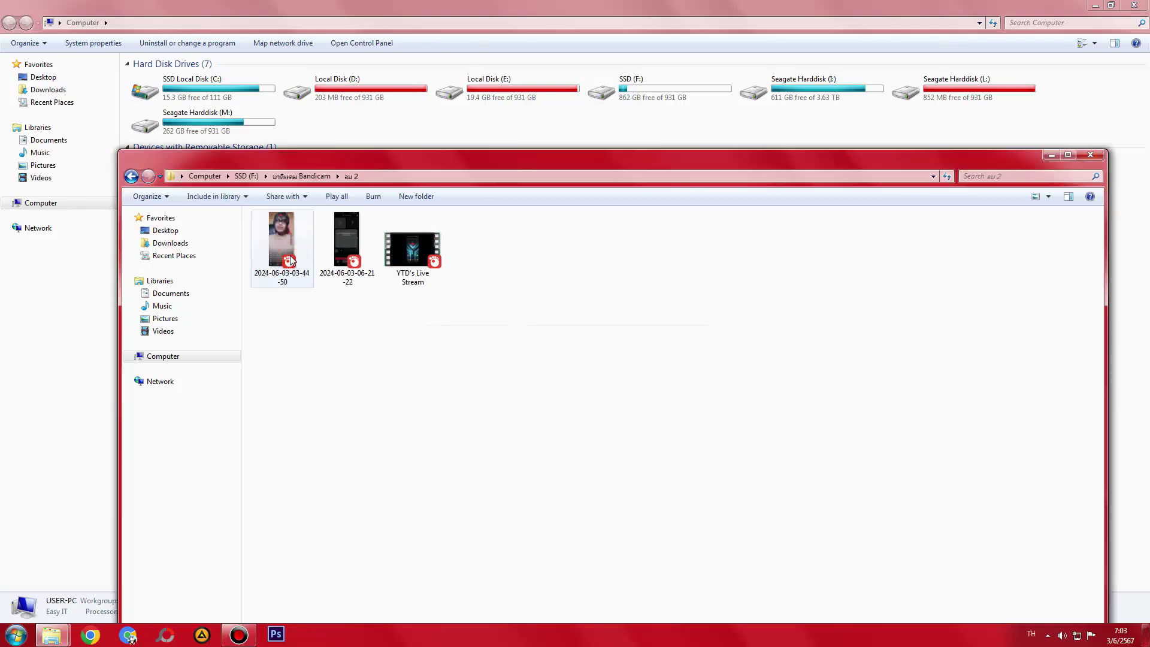
# - Review the three videos in ลบ 2, then permanently delete the ลบ 2 folder from Bandicam
pyautogui.press('BackSpace')
pyautogui.doubleClick(288, 252)
pyautogui.click(383, 332)
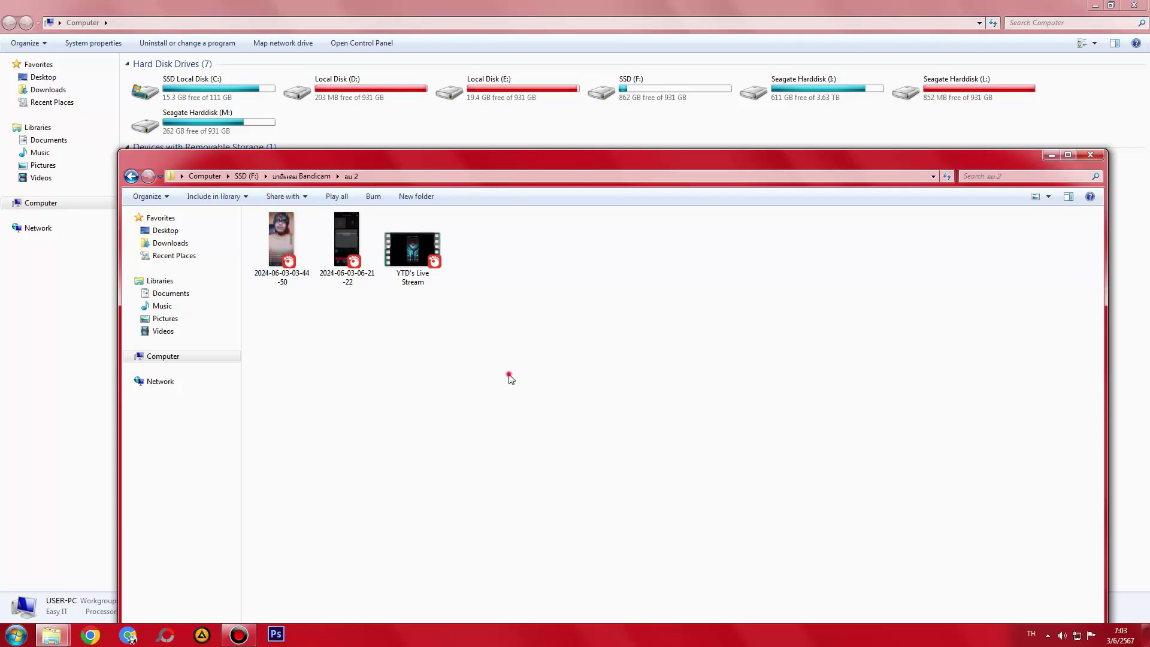
pyautogui.moveTo(509, 377); pyautogui.dragTo(251, 210)
pyautogui.doubleClick(446, 158)
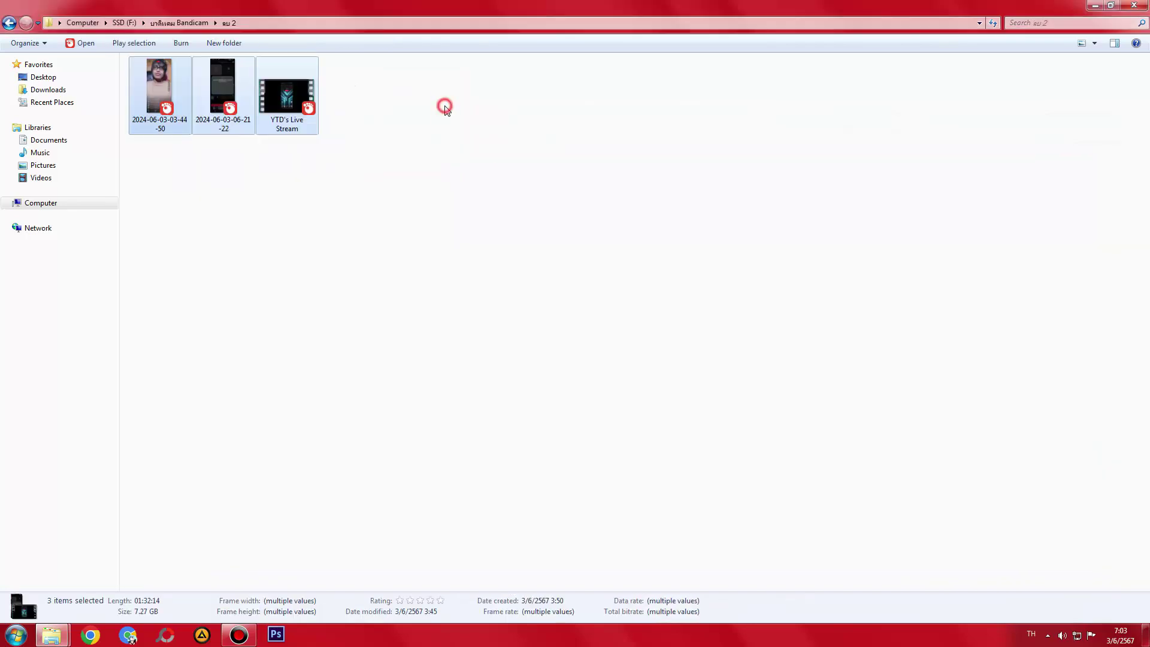
pyautogui.doubleClick(446, 7)
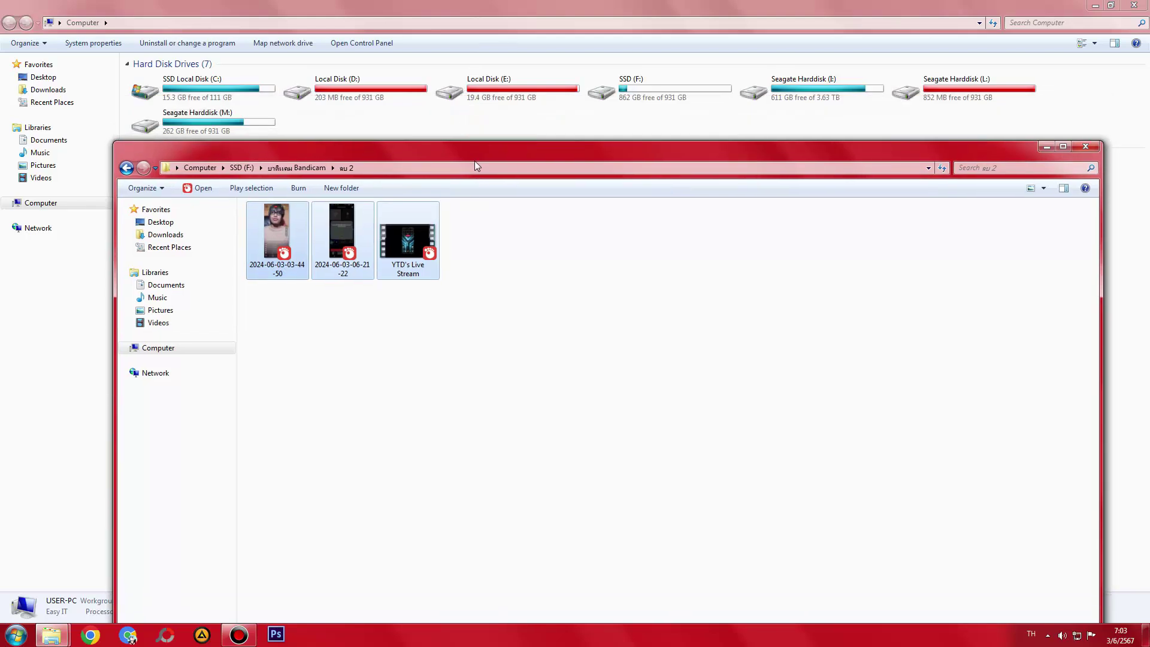
pyautogui.press('BackSpace')
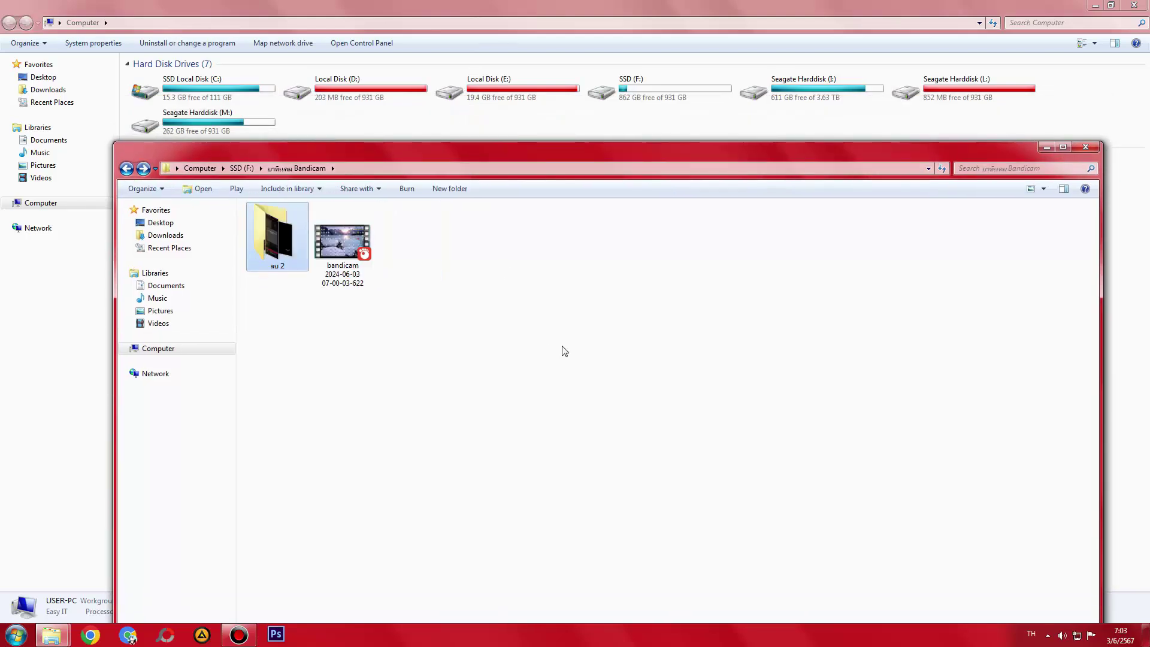
pyautogui.hotkey('shift', 'Delete')
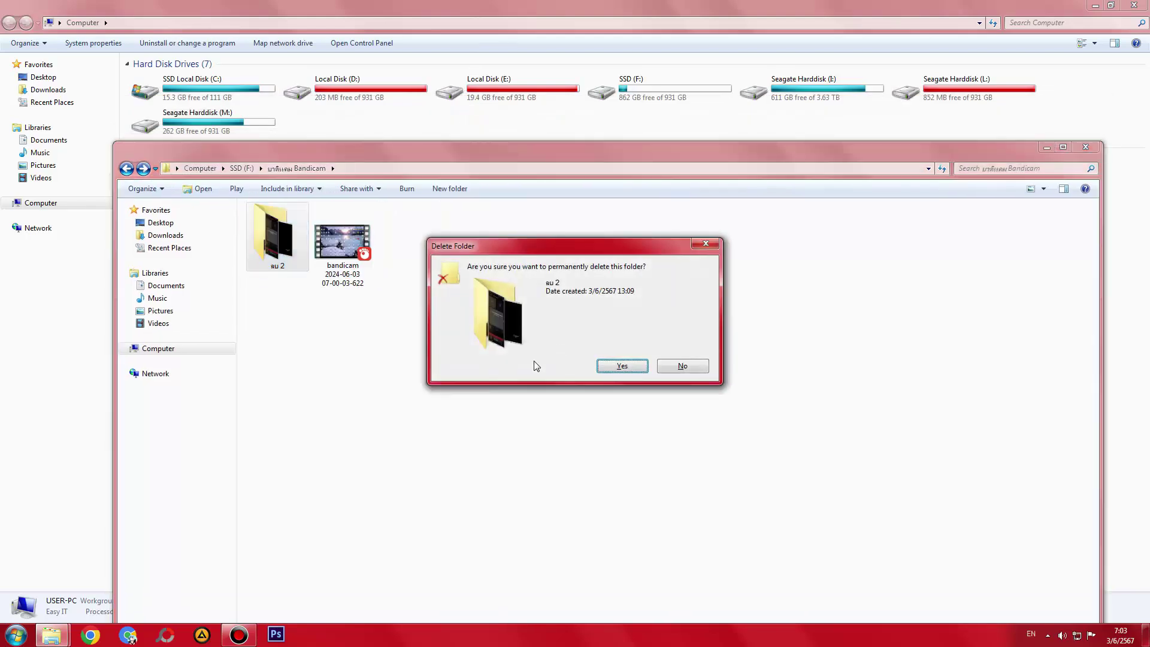
pyautogui.press('Return')
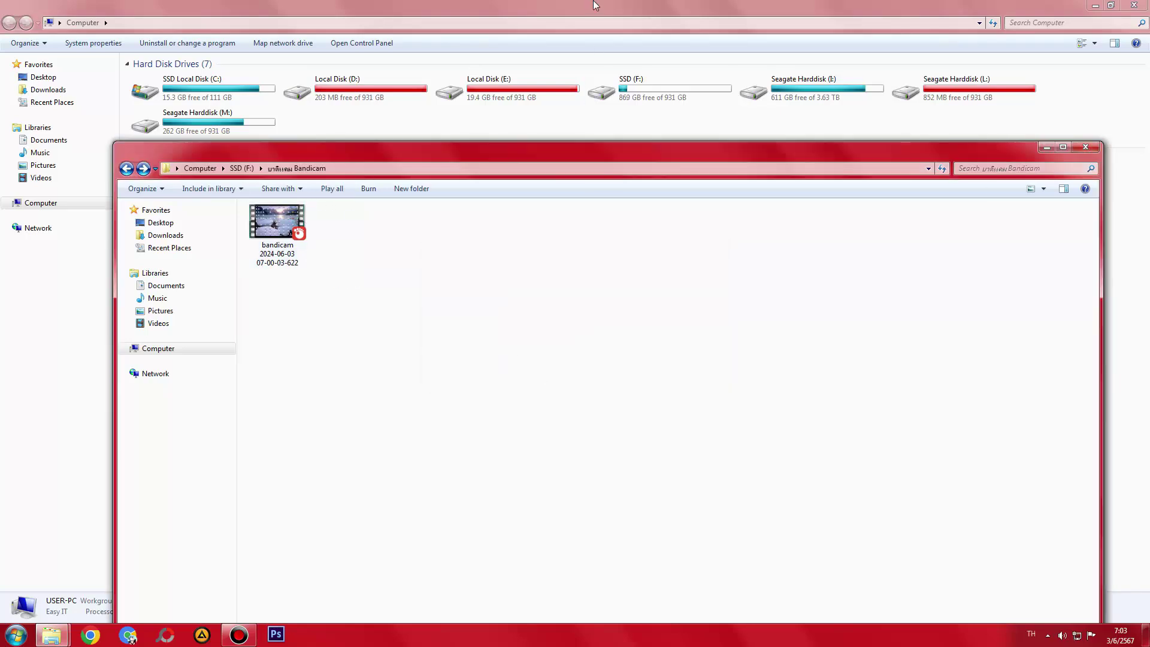
# - Close the Bandicam window and open SSD (F:) from a maximized Computer window
pyautogui.click(1087, 147)
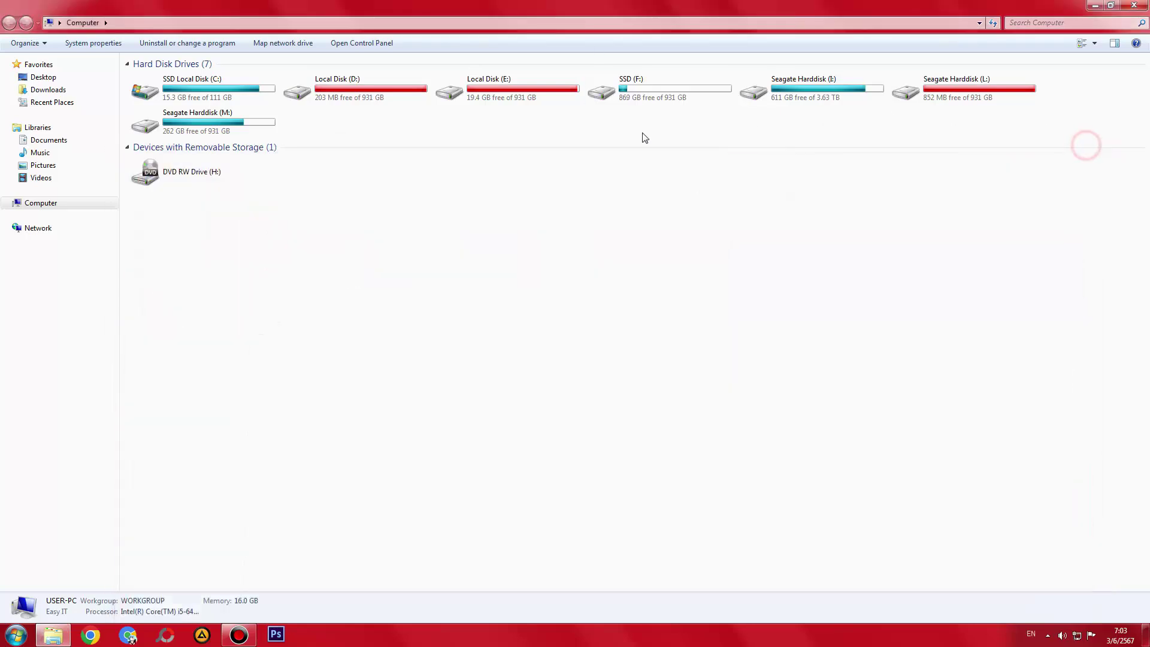
pyautogui.press('super')
pyautogui.click(175, 412)
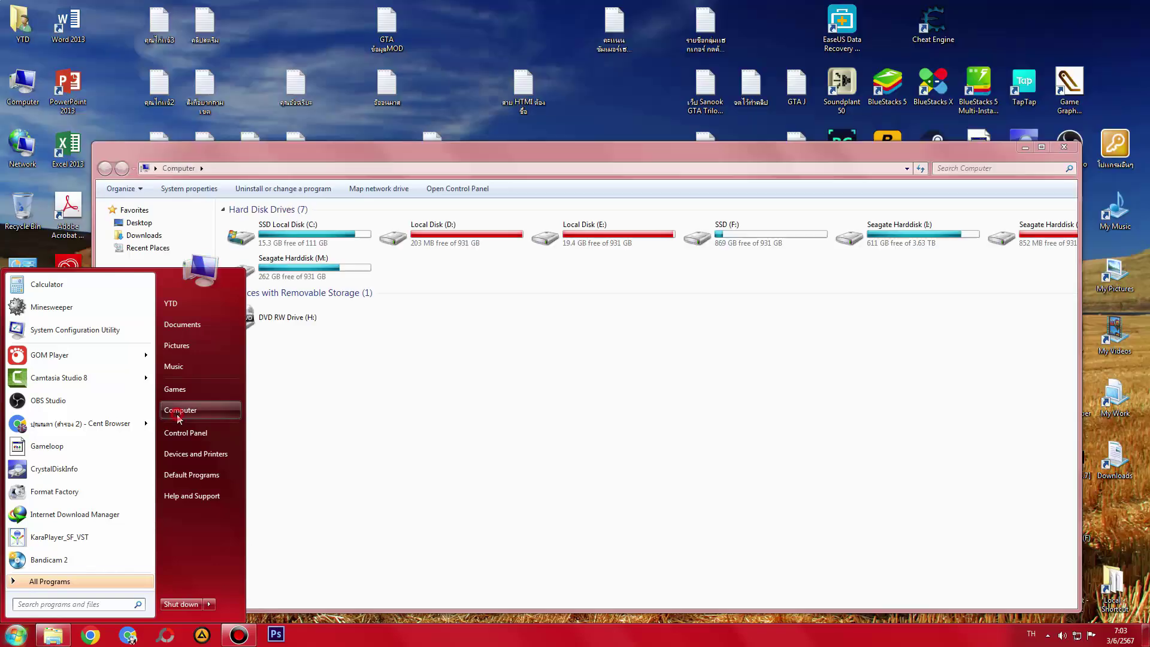
pyautogui.doubleClick(507, 160)
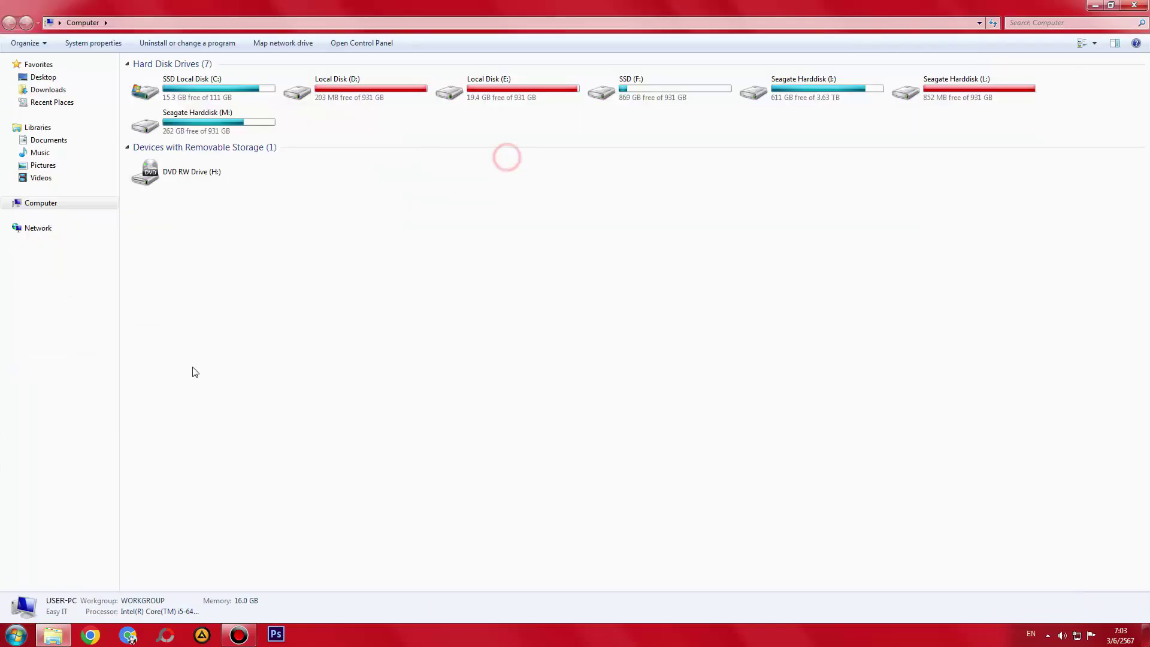
pyautogui.doubleClick(635, 90)
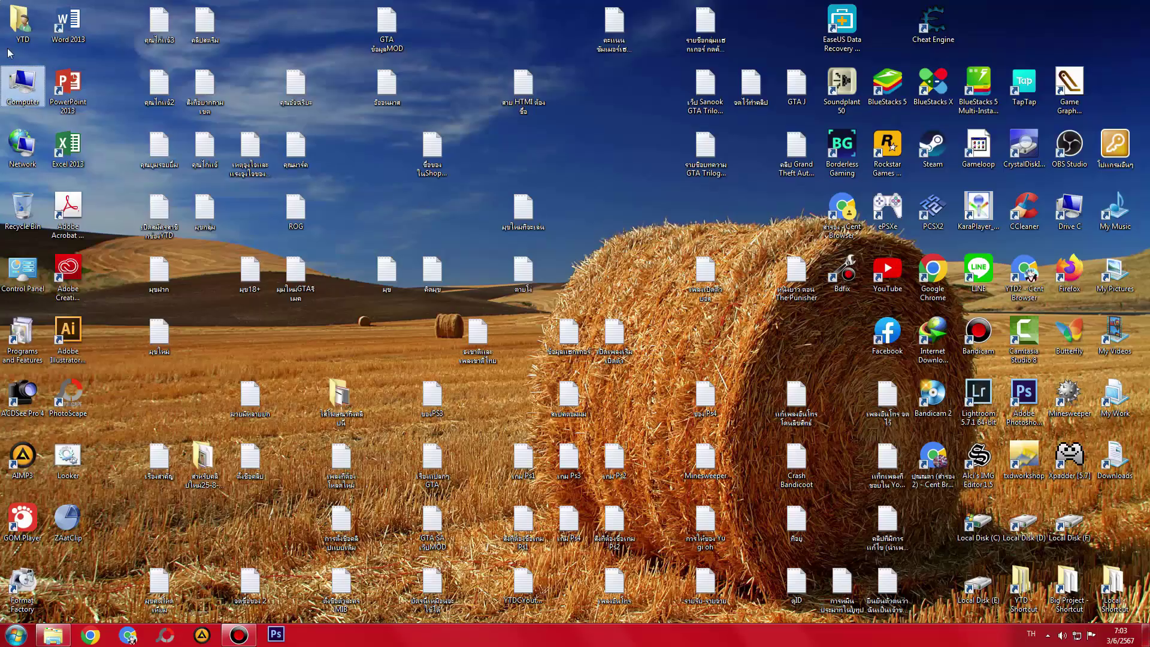
pyautogui.doubleClick(23, 81)
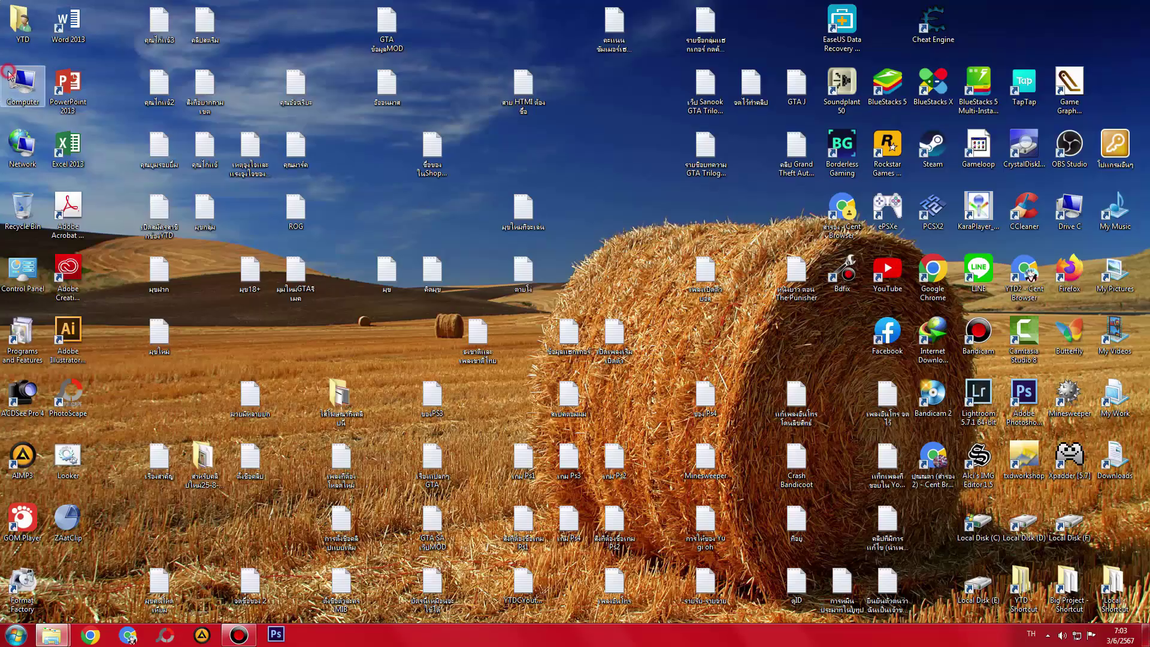
pyautogui.doubleClick(508, 114)
pyautogui.doubleClick(668, 88)
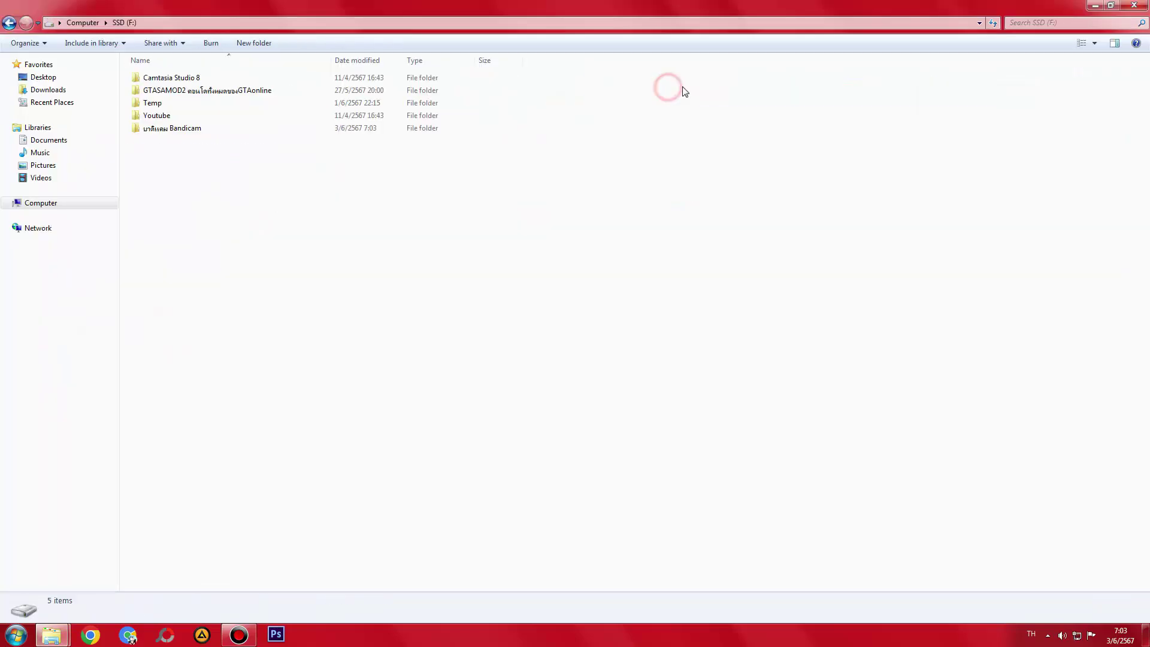
# - Browse into Youtube and open the GTA San Andreas ลบ Youtube folder
pyautogui.click(163, 115)
pyautogui.doubleClick(163, 116)
pyautogui.press('BackSpace')
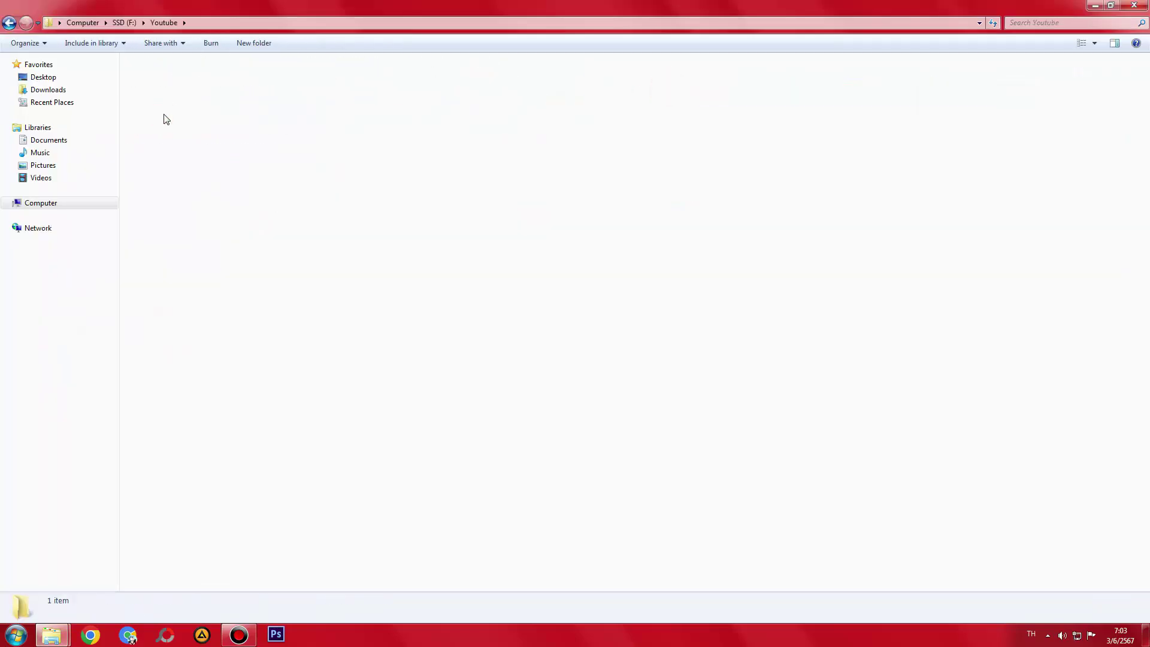
pyautogui.press('BackSpace')
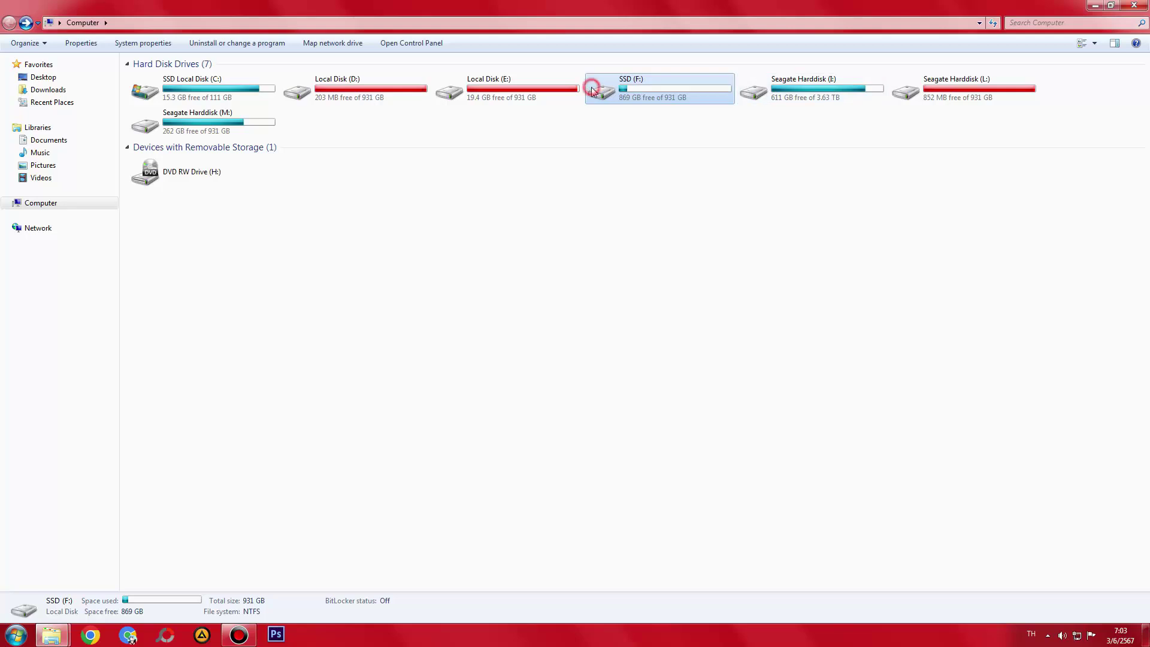
pyautogui.doubleClick(592, 90)
pyautogui.click(174, 114)
pyautogui.doubleClick(175, 114)
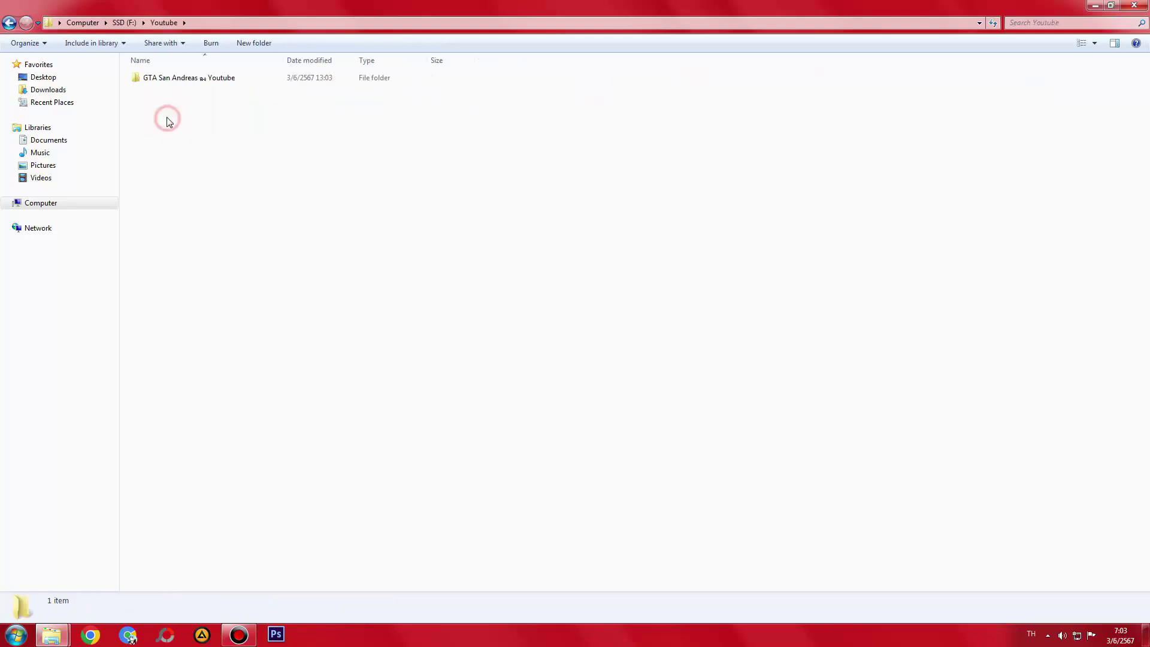
pyautogui.doubleClick(167, 82)
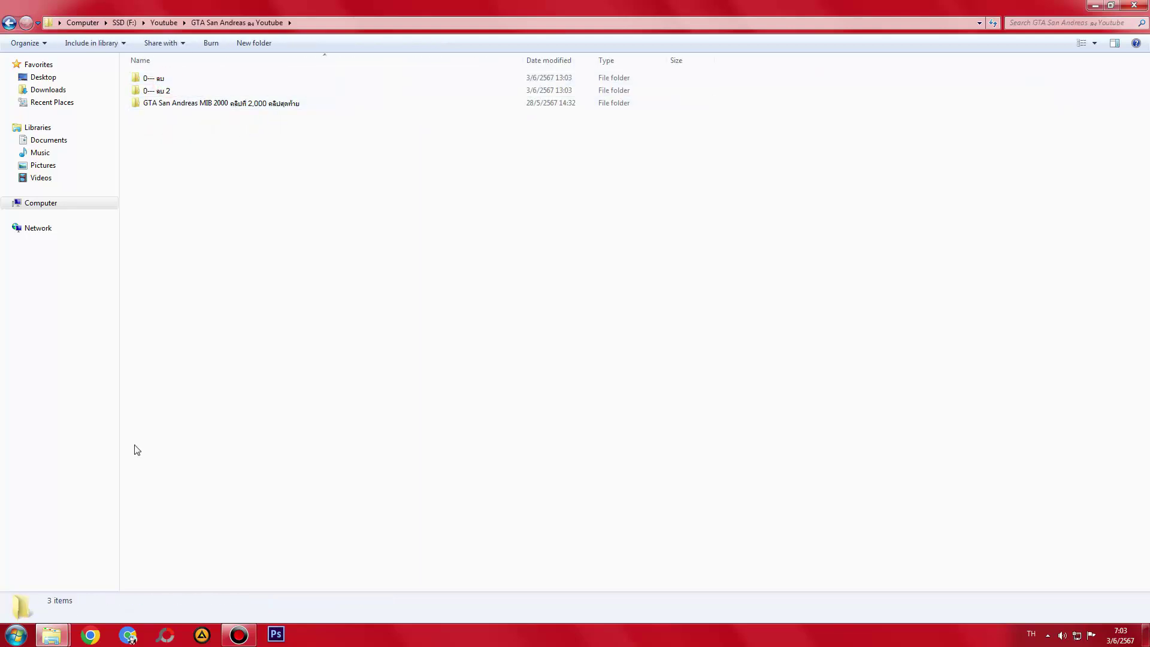
# - Bring the GTA San Andreas ลบ Youtube window forward and restore it to a smaller size
pyautogui.moveTo(52, 635)
pyautogui.click(48, 566)
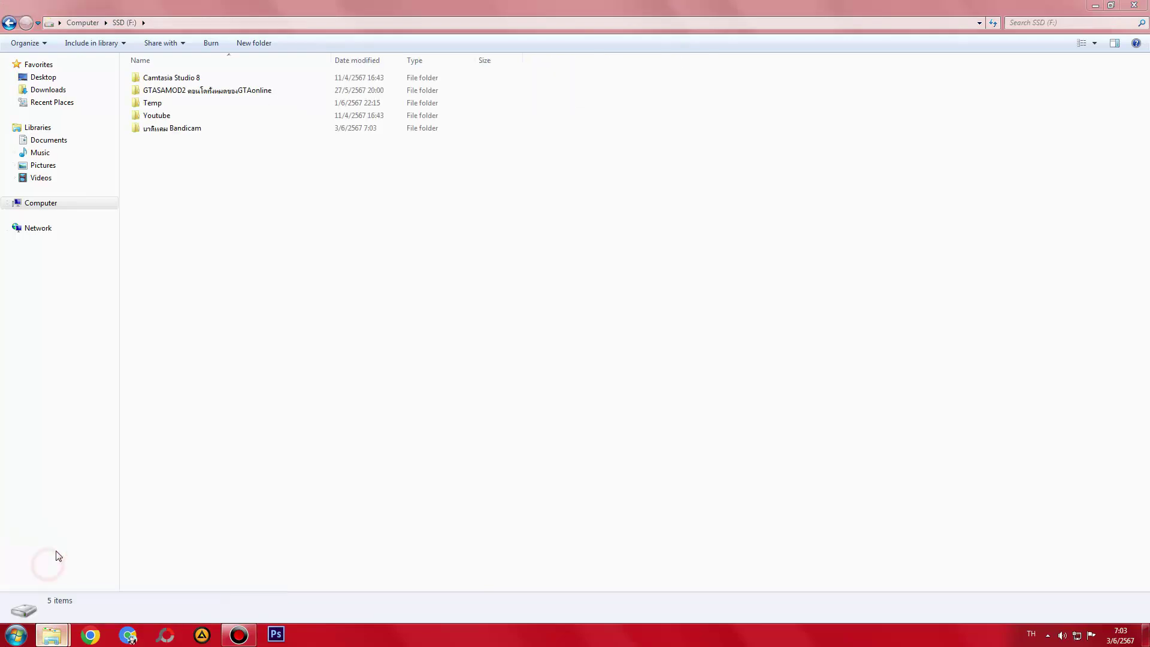
pyautogui.press('BackSpace')
pyautogui.click(182, 575)
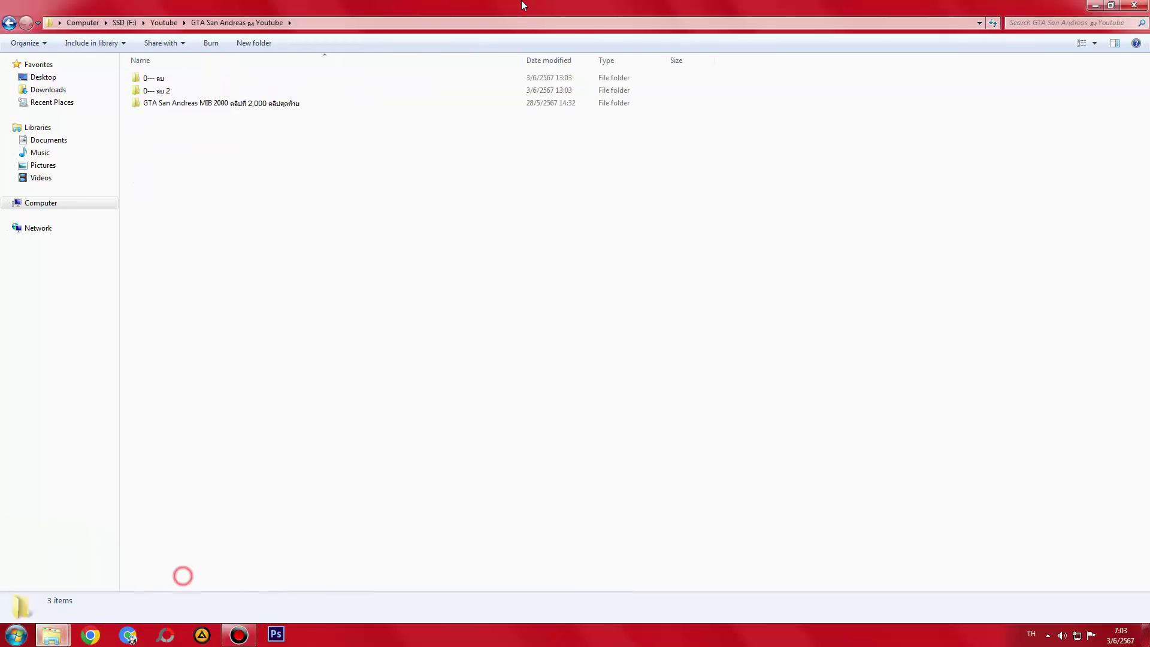
pyautogui.doubleClick(523, 9)
pyautogui.click(494, 132)
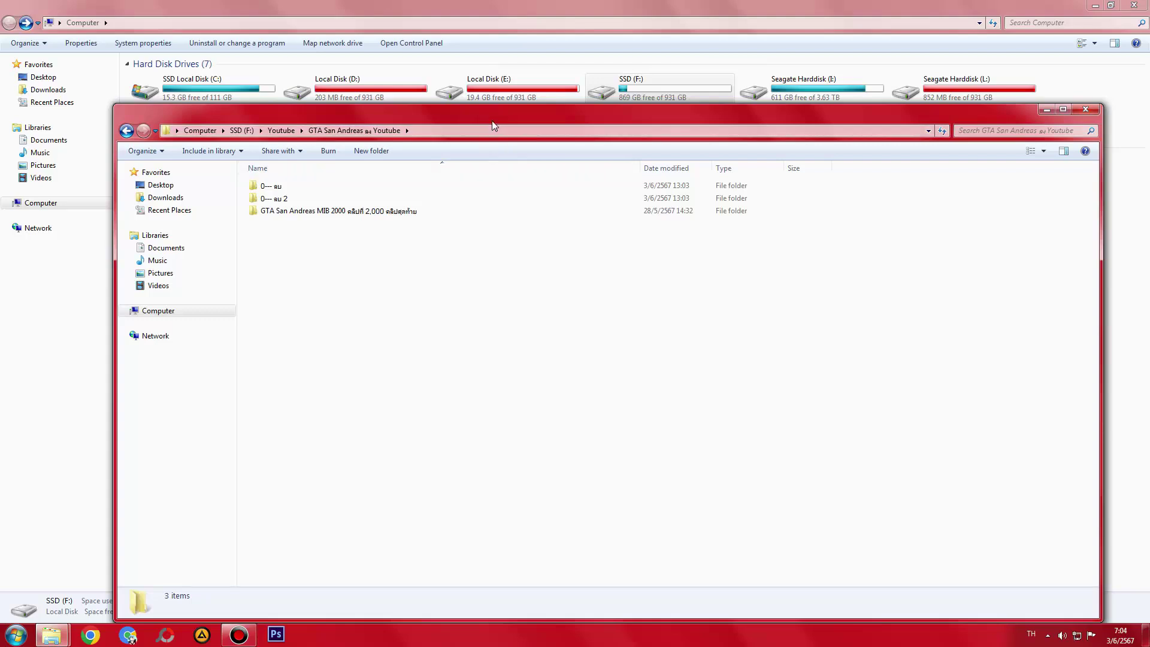
# - Look at folders 187–200 inside 0--- ลบ, then return to GTA San Andreas ลบ Youtube
pyautogui.moveTo(493, 121); pyautogui.dragTo(491, 172)
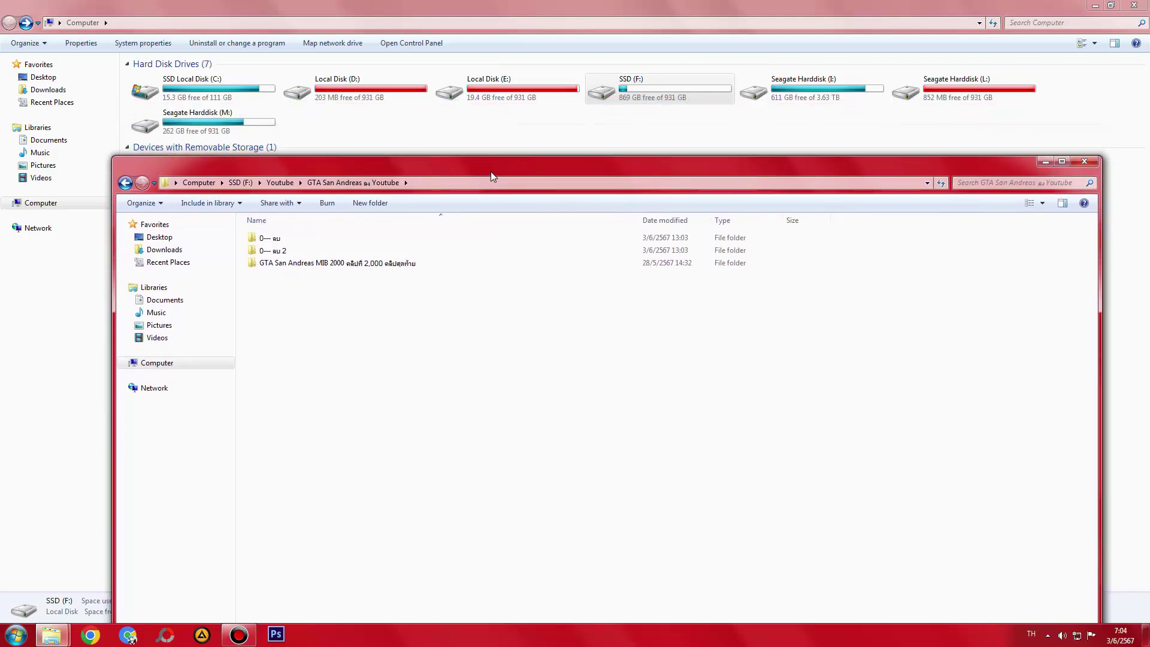
pyautogui.doubleClick(270, 239)
pyautogui.click(333, 452)
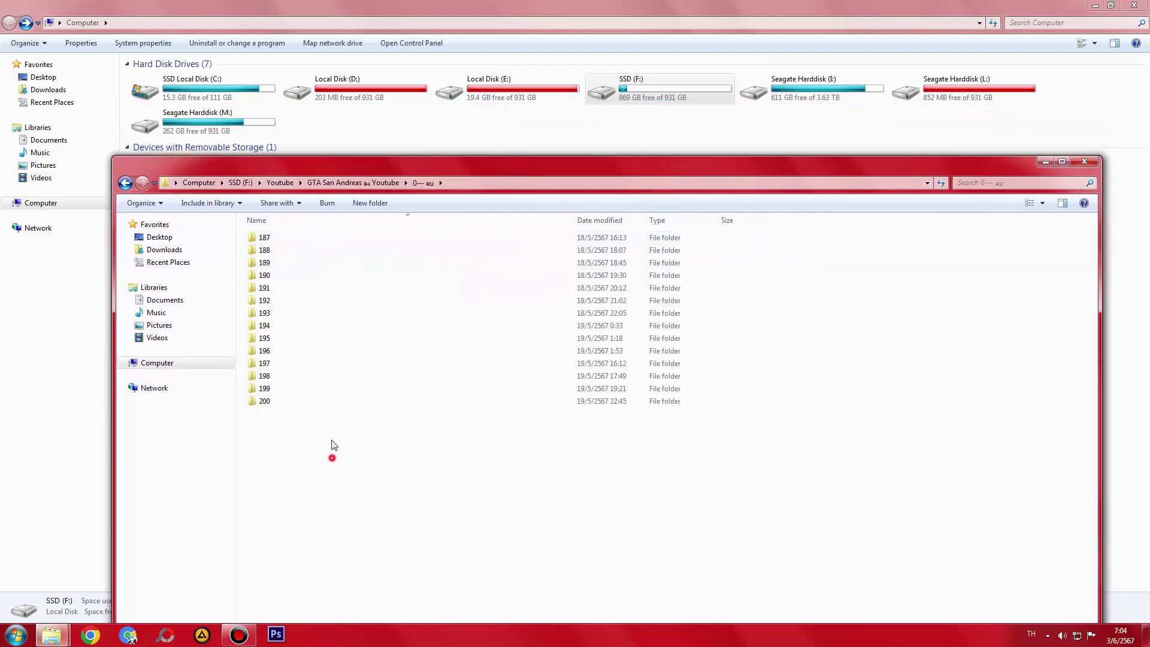
pyautogui.hotkey('ctrl', 'a')
pyautogui.moveTo(334, 514); pyautogui.dragTo(336, 206)
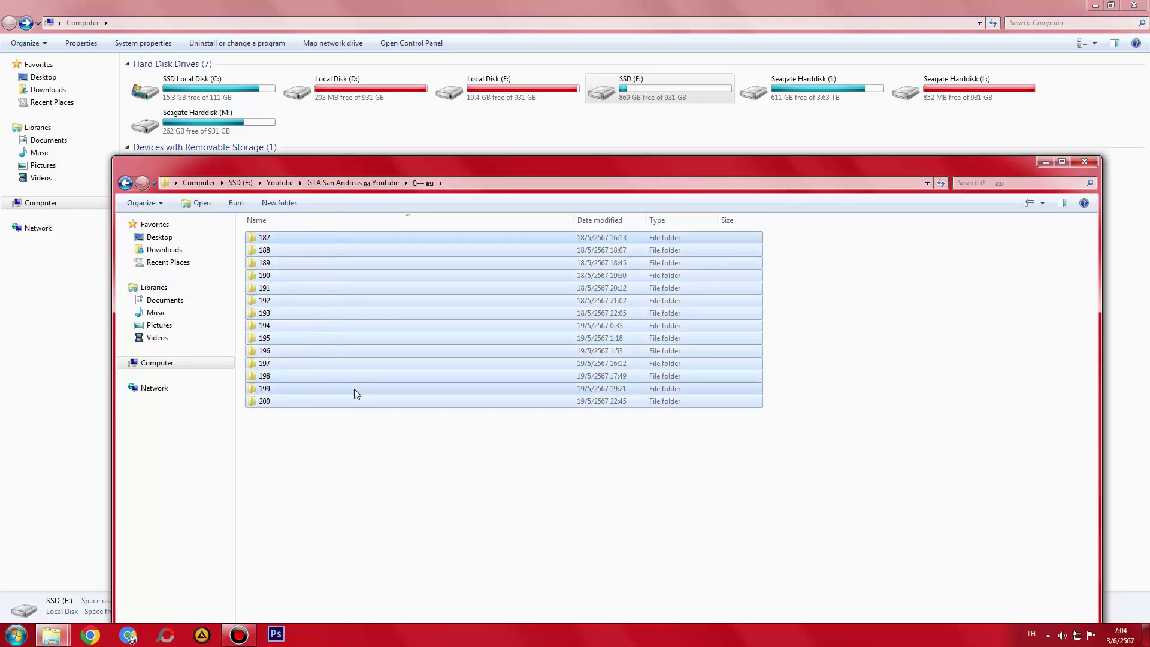
pyautogui.press('BackSpace')
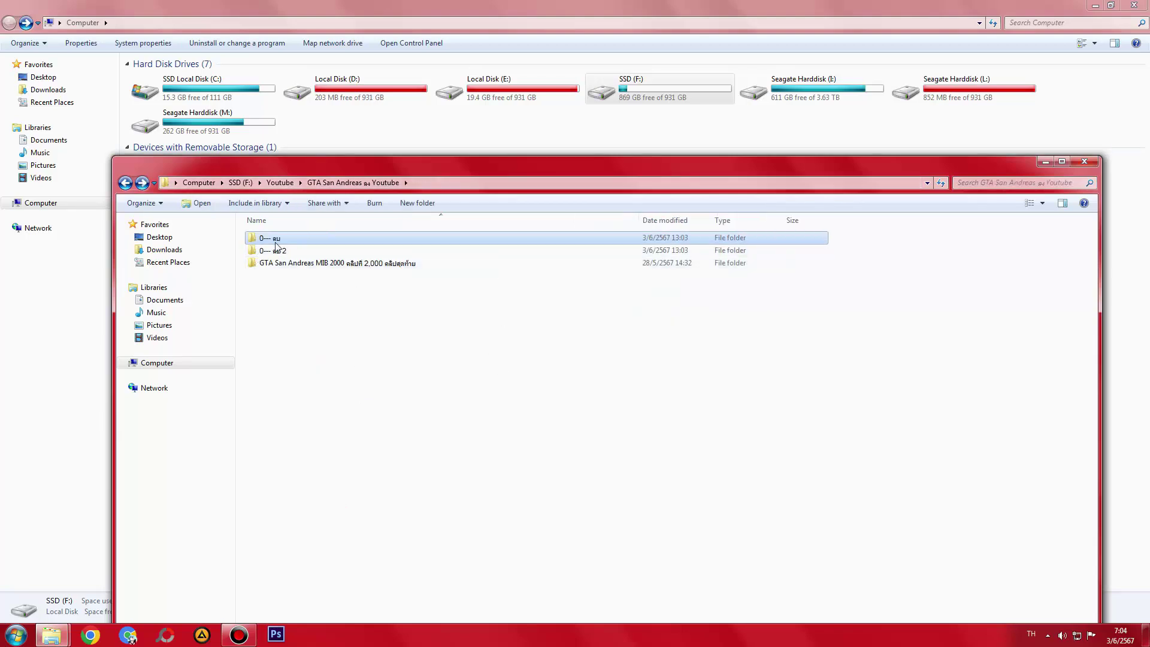
pyautogui.doubleClick(277, 240)
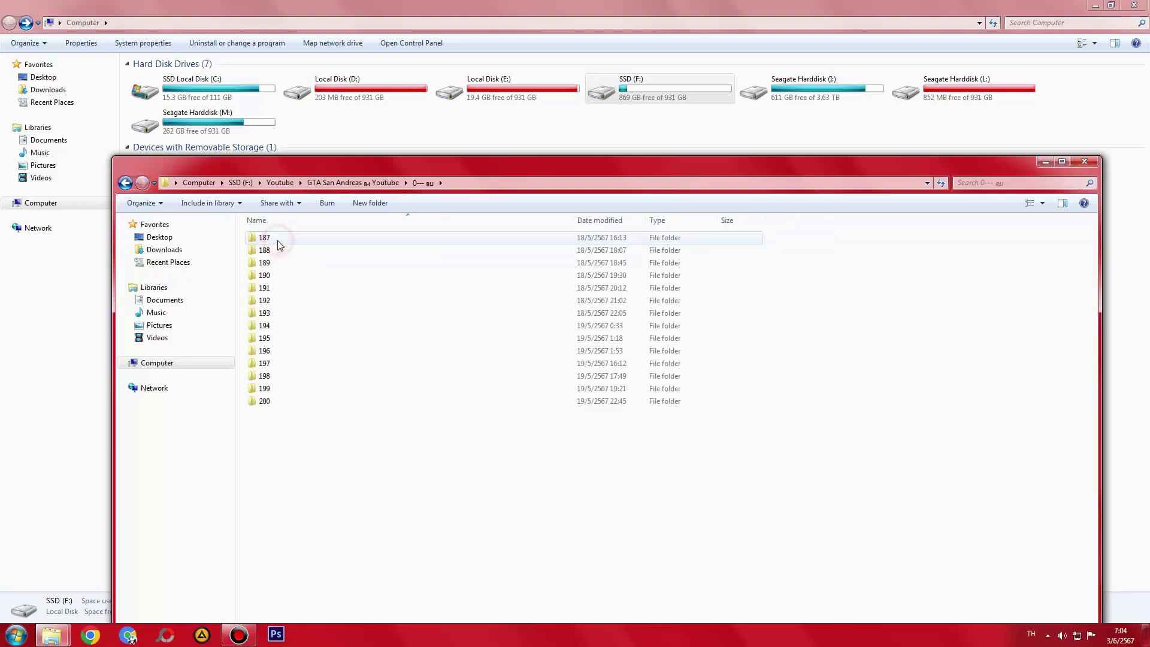
pyautogui.press('BackSpace')
pyautogui.click(319, 291)
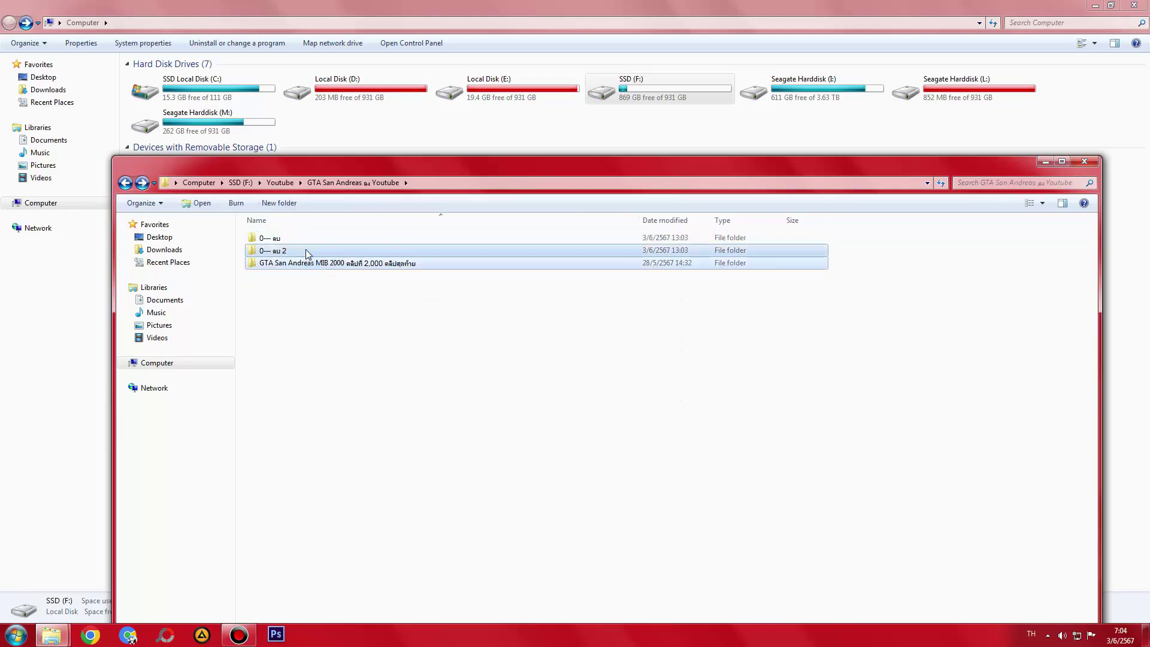
pyautogui.press('BackSpace')
pyautogui.press('Return')
# - Cut 0--- ลบ 2 and the MIB 2000 folder and paste them into Youtube
pyautogui.moveTo(335, 323); pyautogui.dragTo(321, 275)
pyautogui.hotkey('ctrl', 'x')
pyautogui.press('BackSpace')
pyautogui.hotkey('ctrl', 'v')
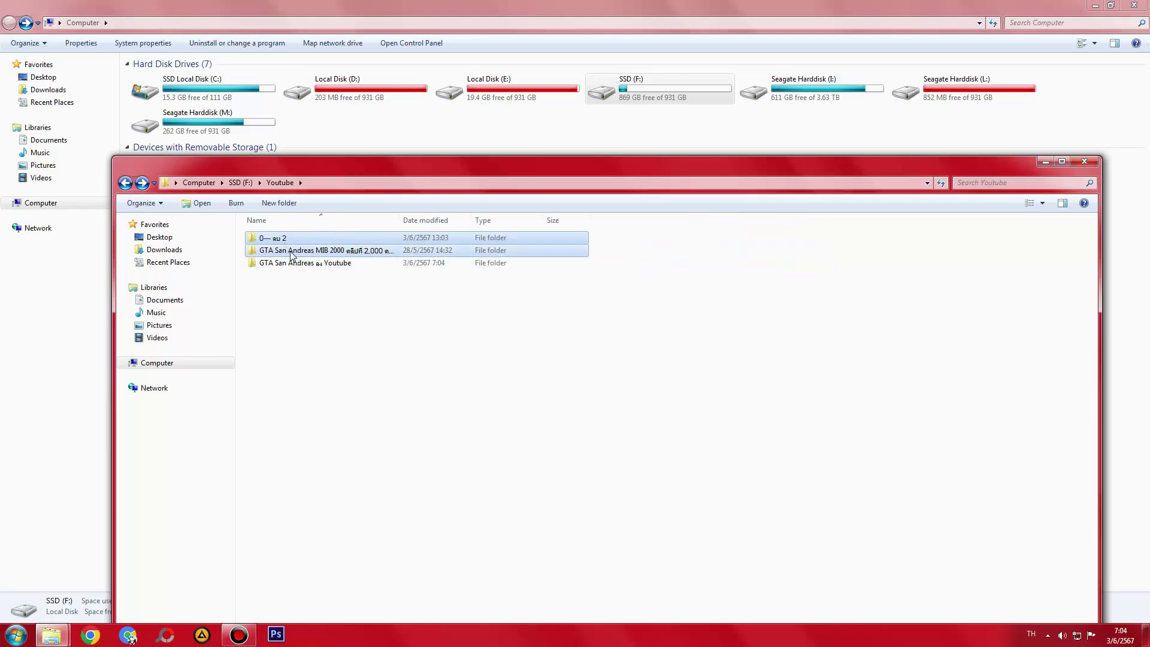
# - Move folders 187–200 out of 0--- ลบ into GTA San Andreas ลบ Youtube
pyautogui.doubleClick(292, 264)
pyautogui.doubleClick(289, 240)
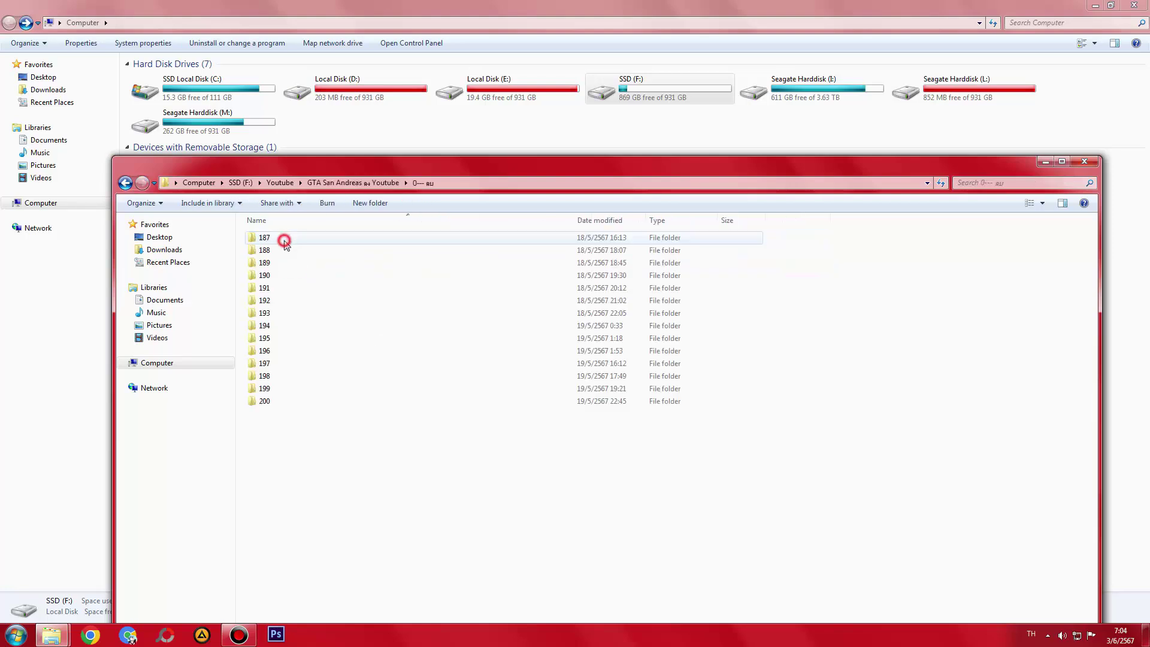
pyautogui.hotkey('ctrl', 'a')
pyautogui.hotkey('ctrl', 'x')
pyautogui.press('BackSpace')
pyautogui.hotkey('ctrl', 'v')
# - Permanently delete the now-empty 0--- ลบ folder with Shift+Delete
pyautogui.click(296, 239)
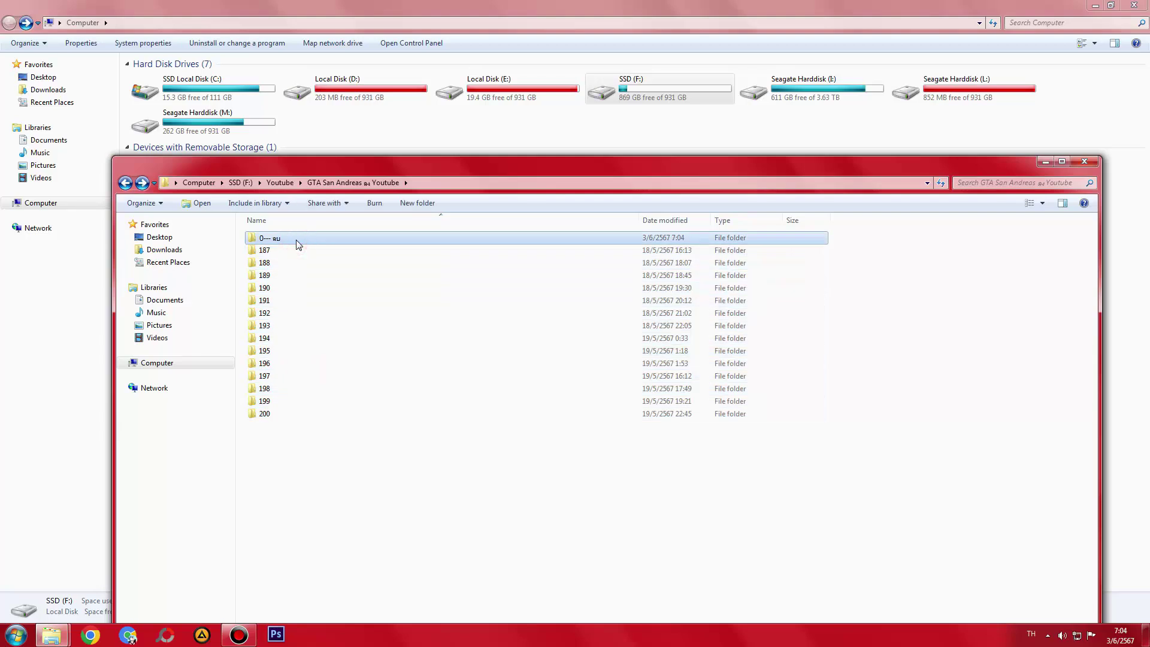
pyautogui.hotkey('shift', 'Delete')
pyautogui.press('Return')
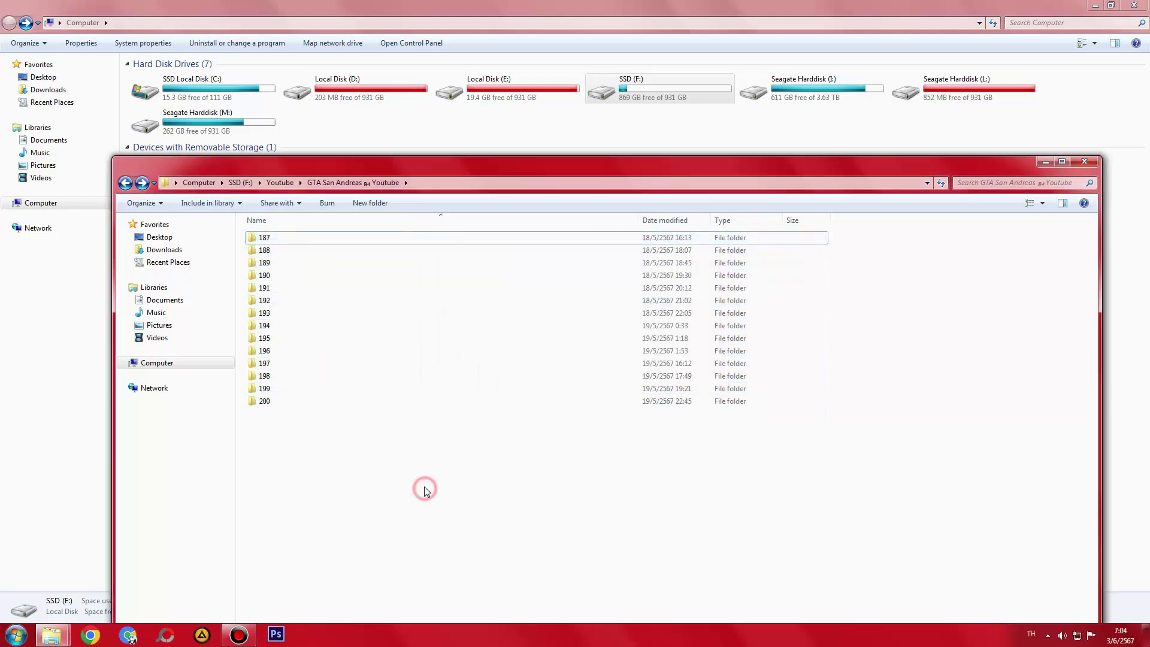
# - Maximize the window and check the clip inside each of folders 187 to 193
pyautogui.doubleClick(455, 161)
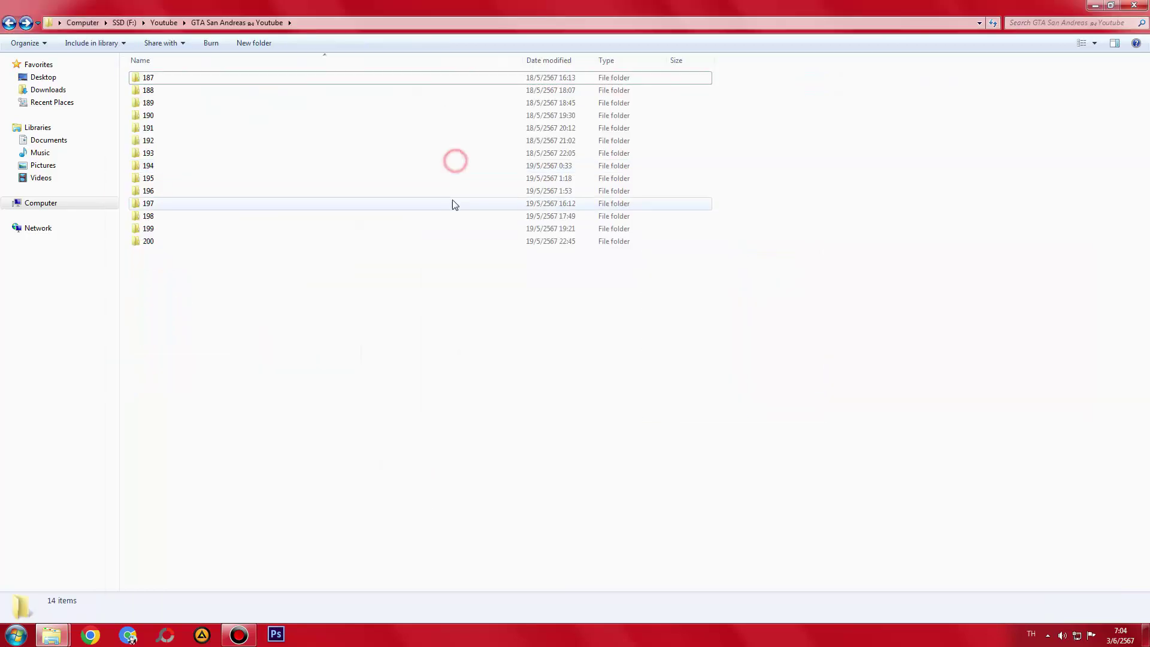
pyautogui.doubleClick(174, 76)
pyautogui.doubleClick(175, 77)
pyautogui.press('BackSpace')
pyautogui.press('BackSpace')
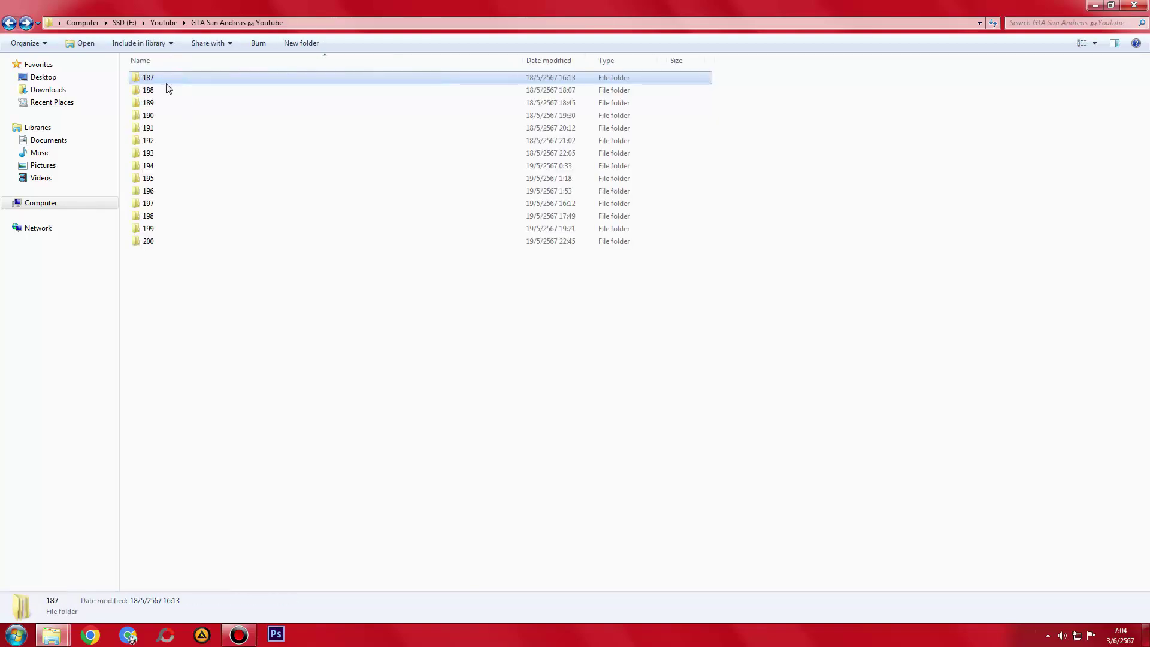
pyautogui.doubleClick(167, 89)
pyautogui.click(161, 89)
pyautogui.doubleClick(160, 89)
pyautogui.press('BackSpace')
pyautogui.press('BackSpace')
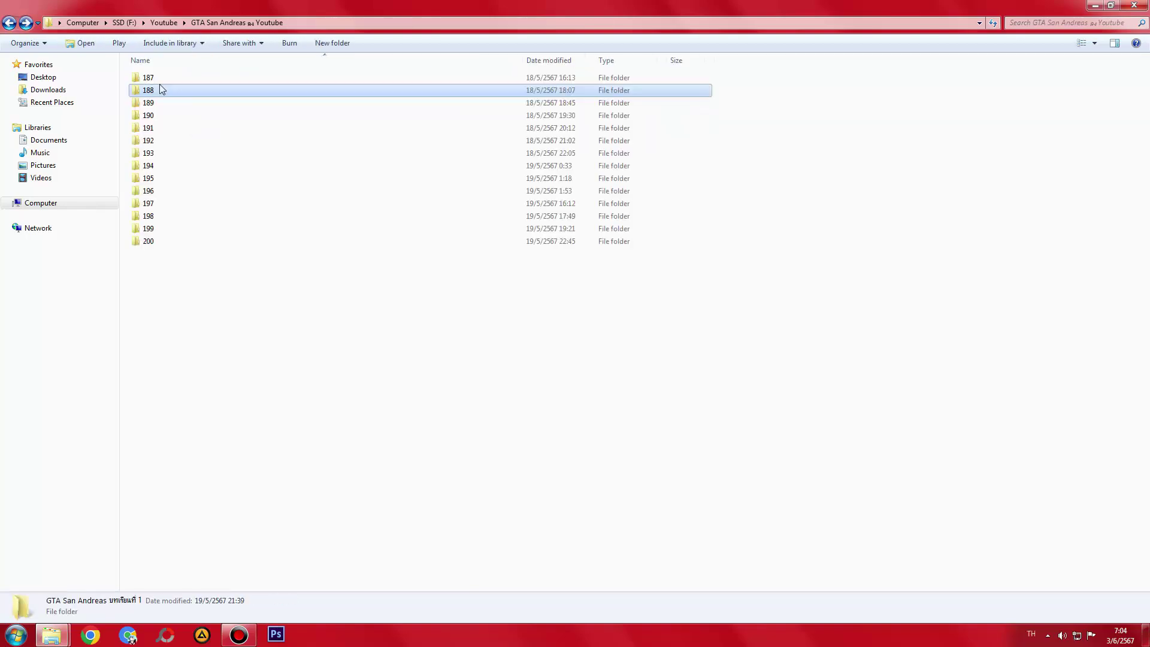
pyautogui.doubleClick(171, 102)
pyautogui.doubleClick(175, 76)
pyautogui.press('BackSpace')
pyautogui.press('BackSpace')
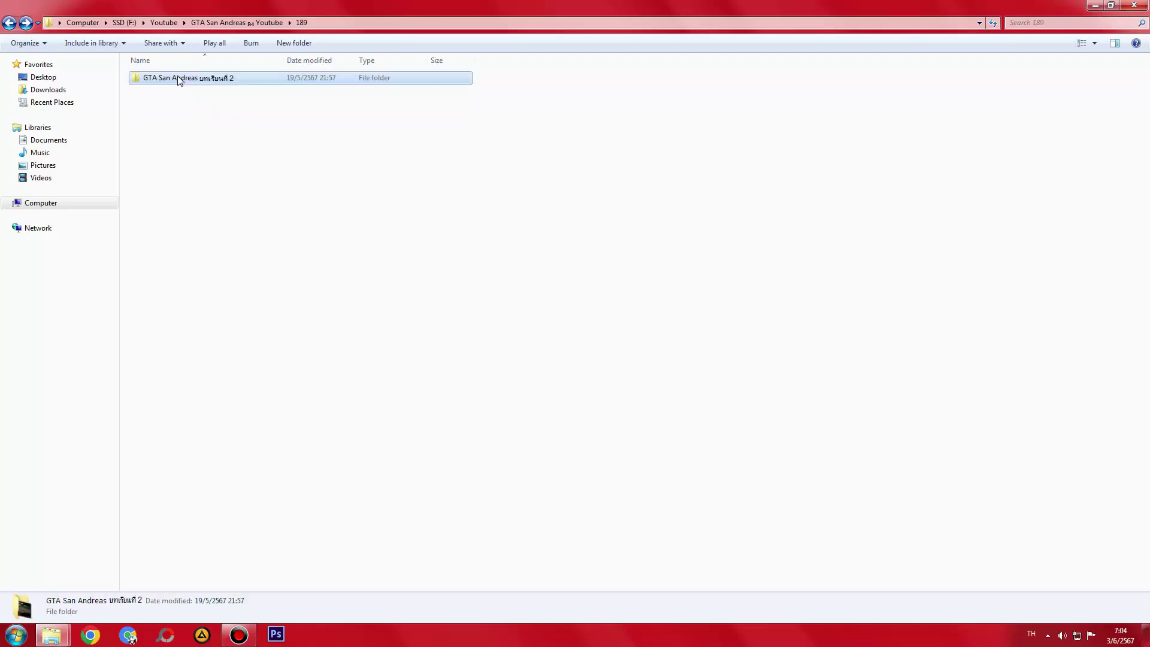
pyautogui.doubleClick(161, 115)
pyautogui.doubleClick(173, 78)
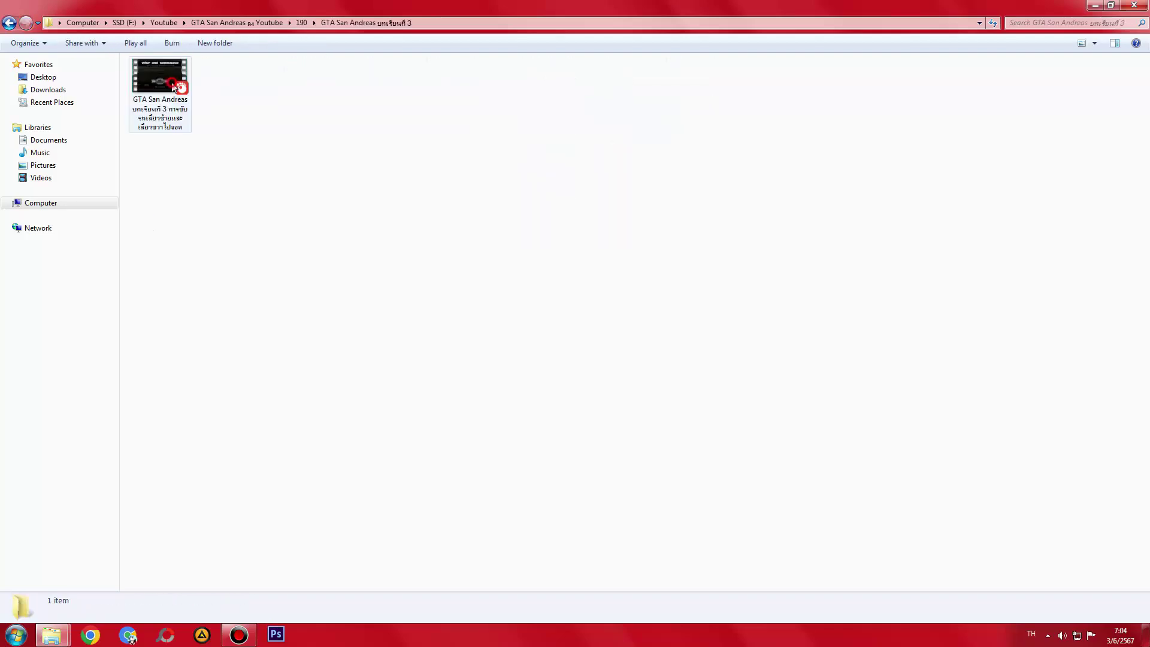
pyautogui.press('BackSpace')
pyautogui.press('BackSpace')
pyautogui.click(154, 128)
pyautogui.doubleClick(154, 128)
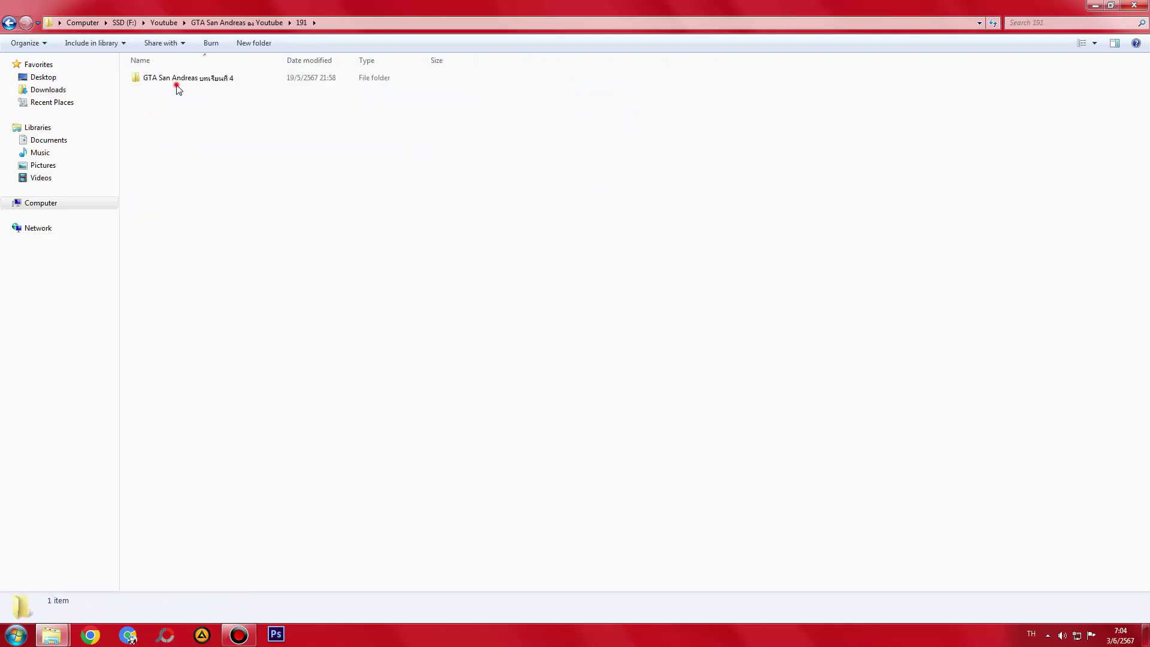
pyautogui.doubleClick(175, 79)
pyautogui.press('BackSpace')
pyautogui.press('BackSpace')
pyautogui.doubleClick(146, 141)
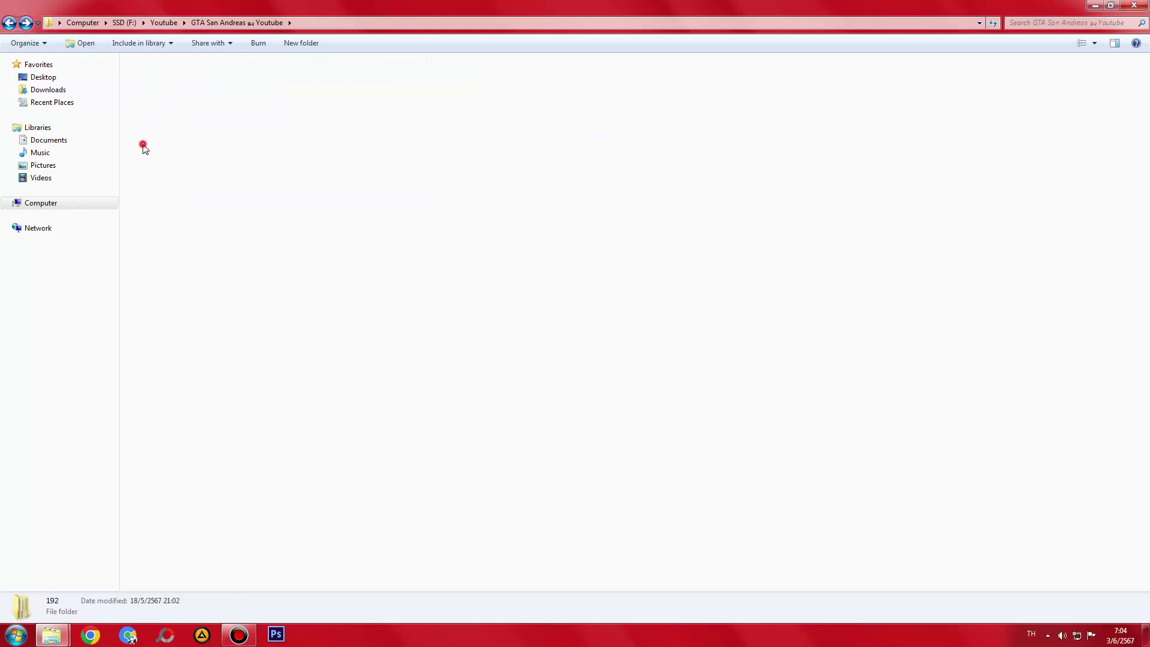
pyautogui.doubleClick(167, 79)
pyautogui.press('BackSpace')
pyautogui.press('BackSpace')
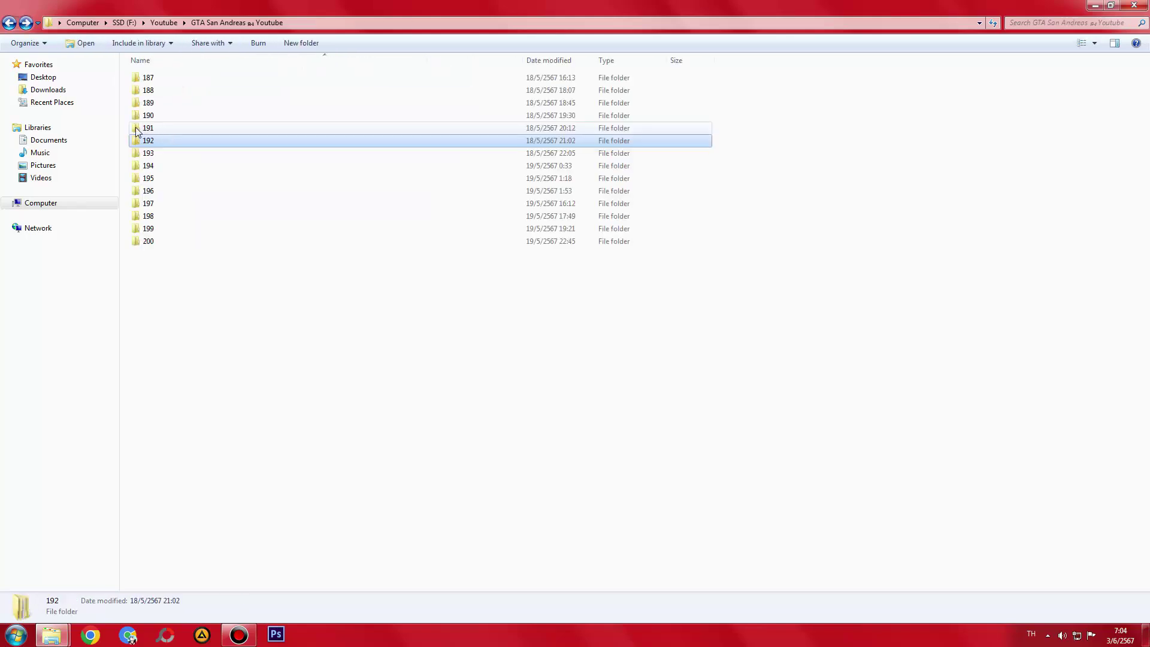
pyautogui.doubleClick(140, 154)
pyautogui.doubleClick(146, 80)
pyautogui.press('BackSpace')
pyautogui.press('BackSpace')
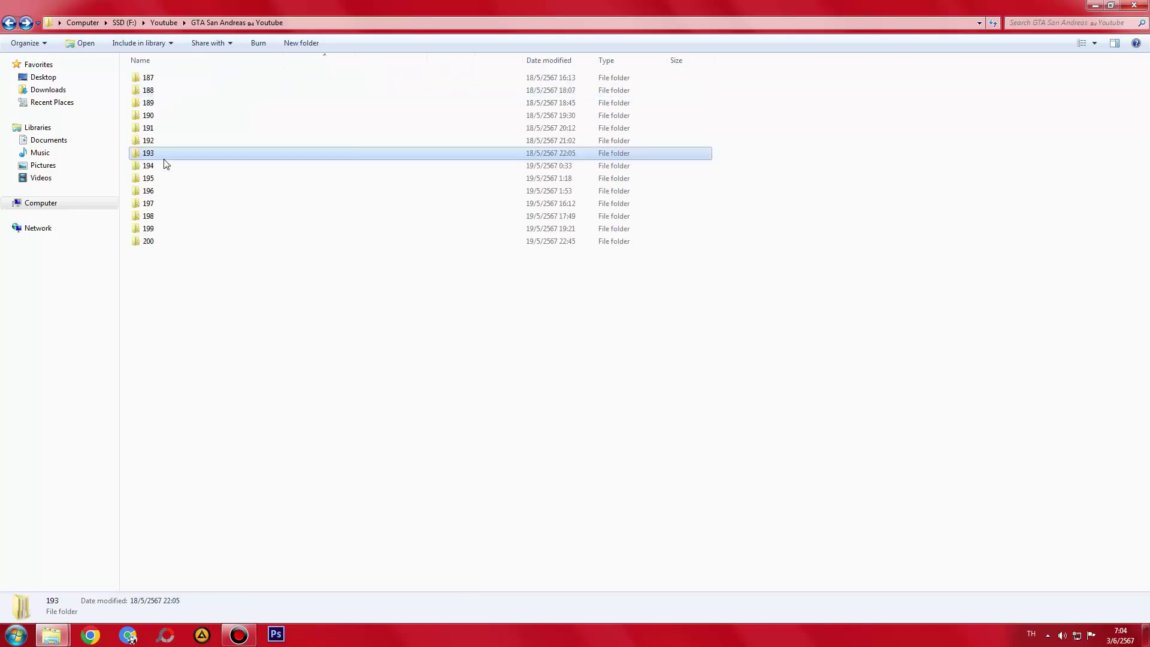
# - Check the clips in folders 194 to 200, then restore the window's smaller size
pyautogui.doubleClick(159, 166)
pyautogui.doubleClick(161, 80)
pyautogui.press('BackSpace')
pyautogui.press('BackSpace')
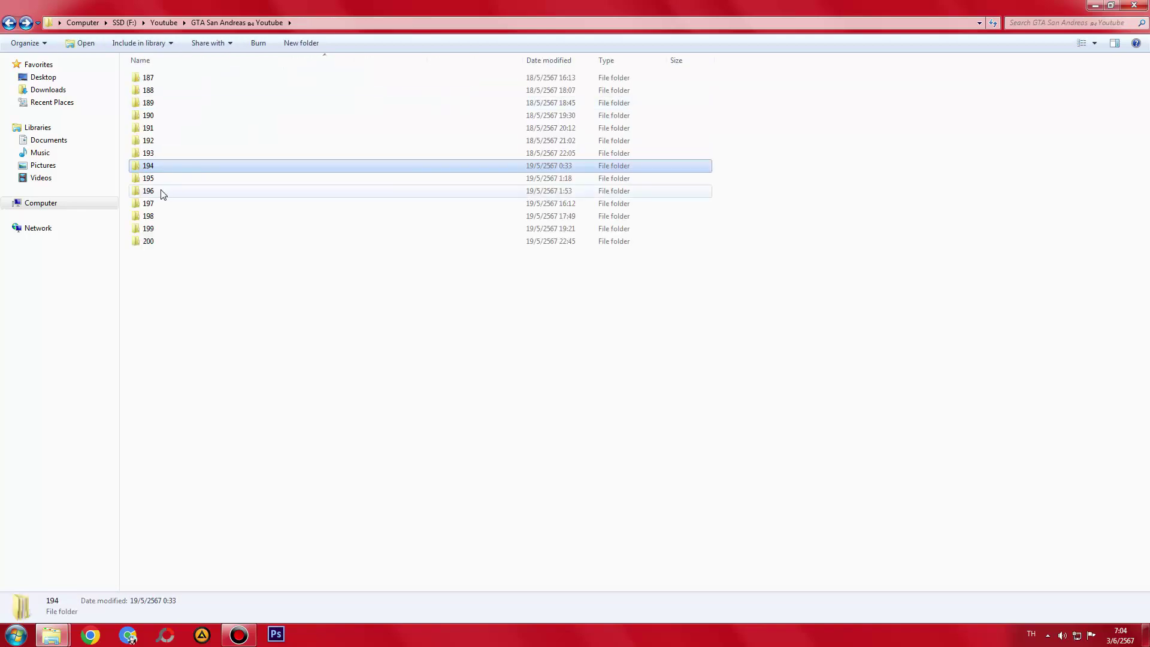
pyautogui.doubleClick(149, 179)
pyautogui.click(150, 78)
pyautogui.press('BackSpace')
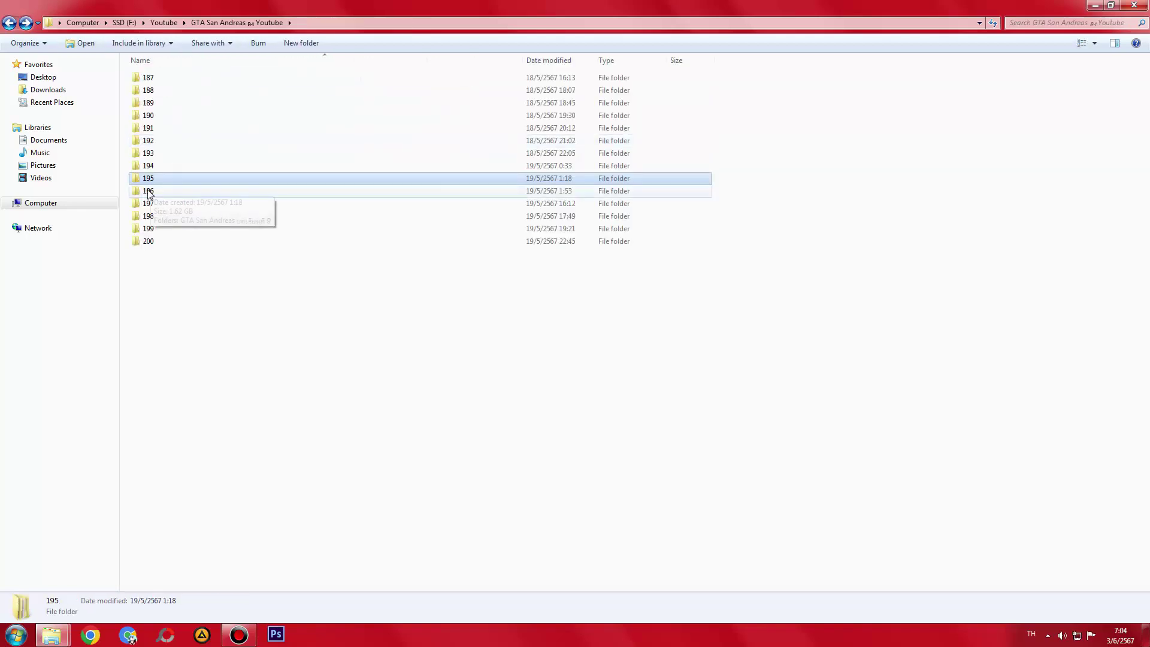
pyautogui.doubleClick(147, 192)
pyautogui.doubleClick(158, 78)
pyautogui.press('BackSpace')
pyautogui.press('BackSpace')
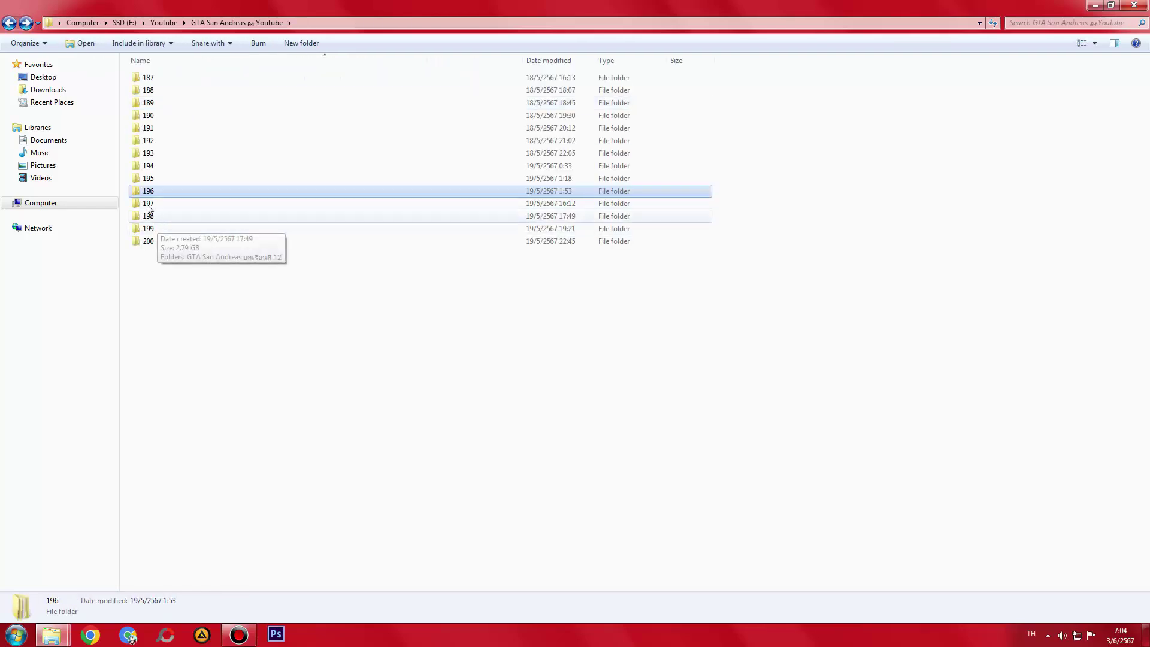
pyautogui.doubleClick(146, 203)
pyautogui.doubleClick(153, 84)
pyautogui.press('BackSpace')
pyautogui.press('BackSpace')
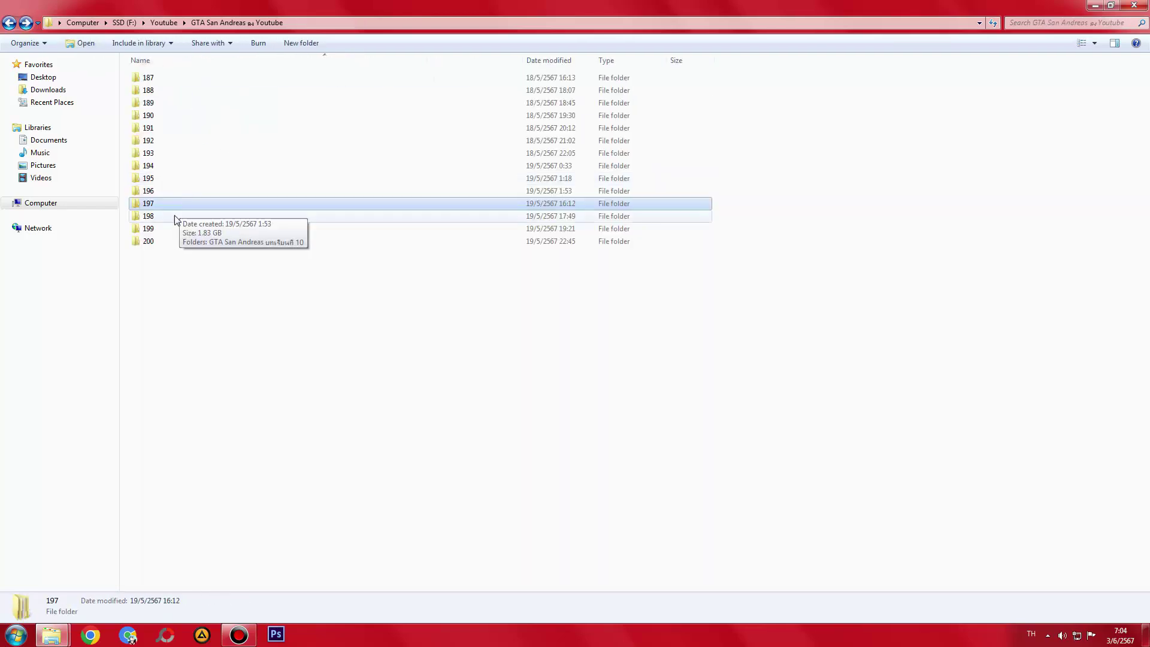
pyautogui.doubleClick(149, 215)
pyautogui.click(152, 86)
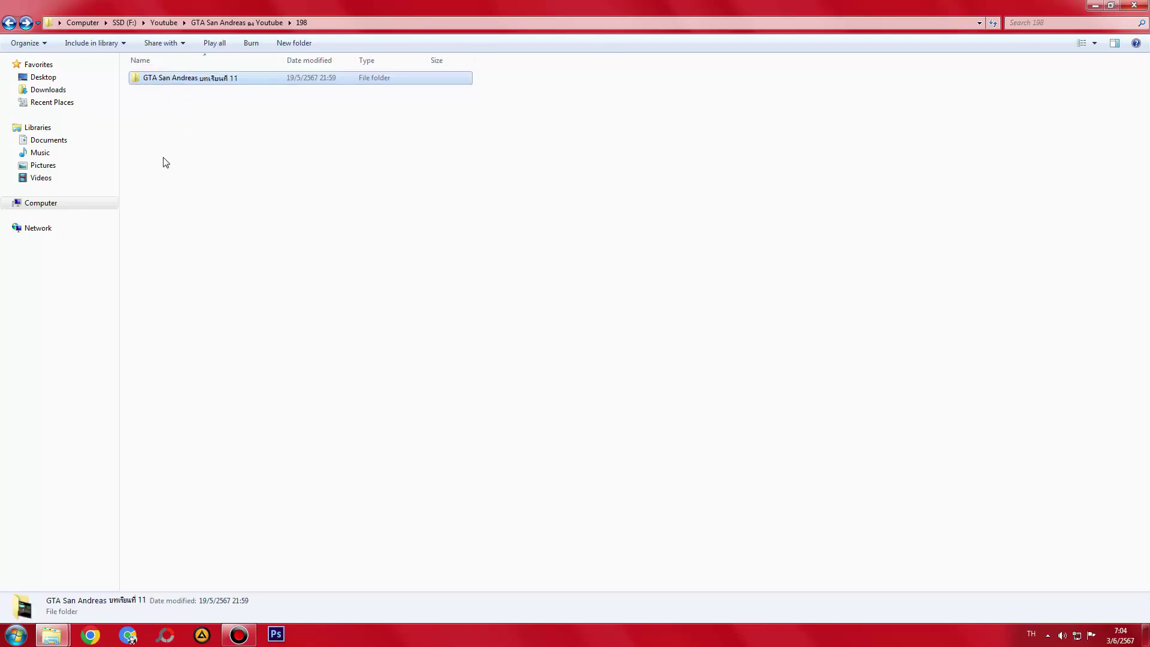
pyautogui.press('BackSpace')
pyautogui.click(148, 217)
pyautogui.doubleClick(149, 228)
pyautogui.doubleClick(153, 78)
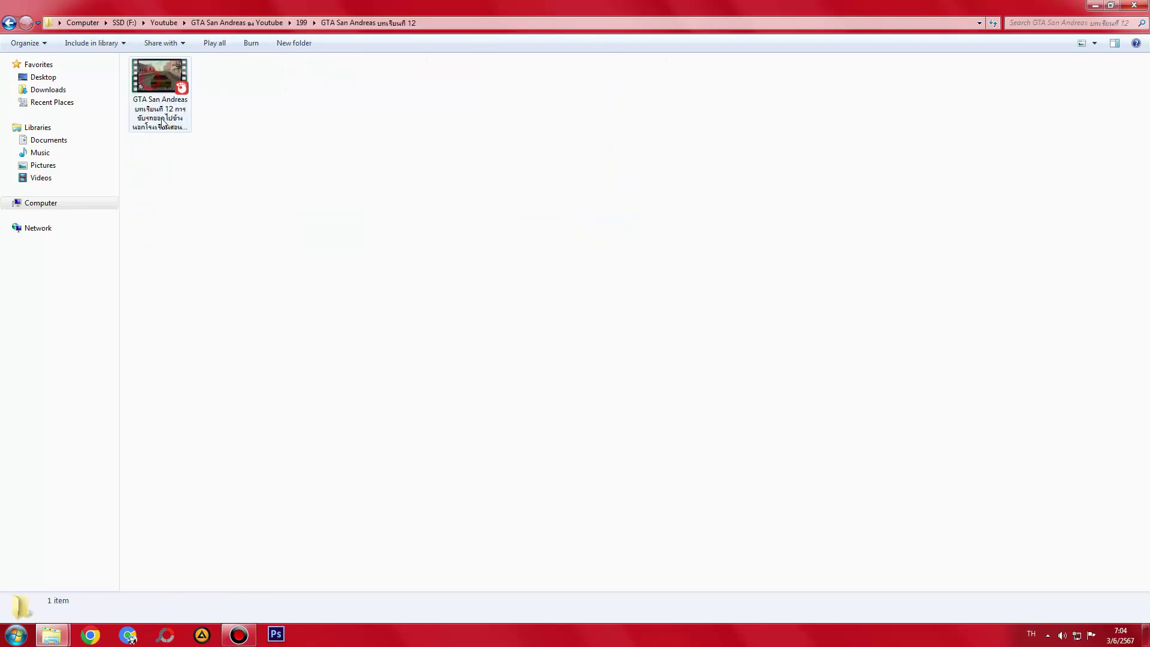
pyautogui.press('BackSpace')
pyautogui.press('BackSpace')
pyautogui.doubleClick(166, 241)
pyautogui.doubleClick(161, 78)
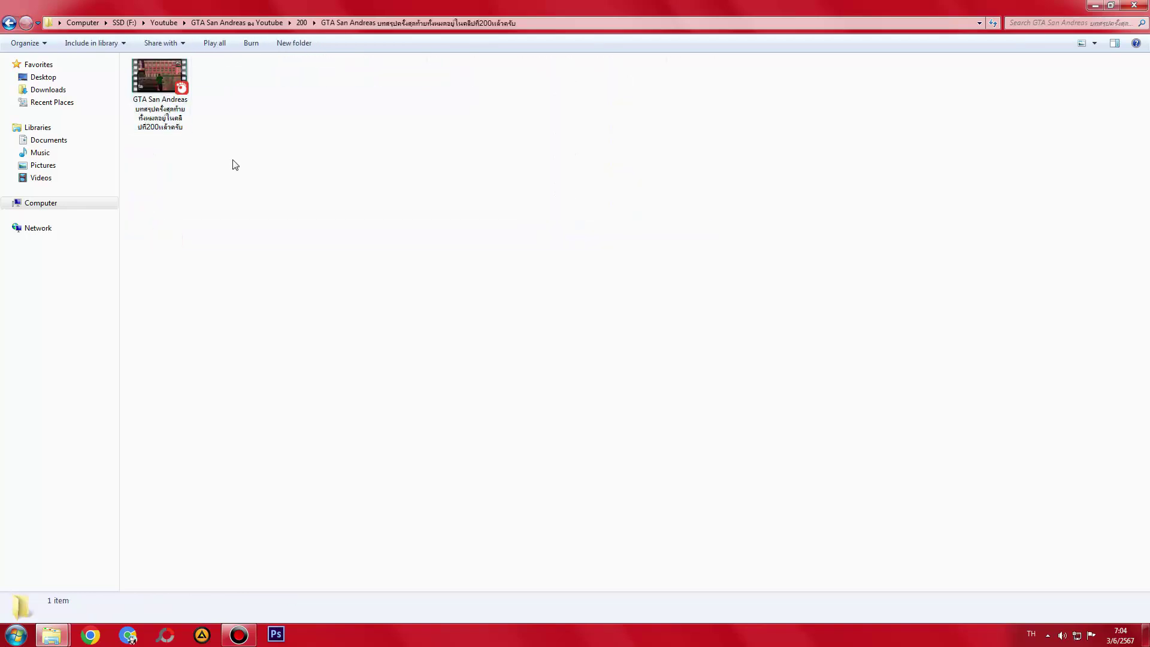
pyautogui.press('BackSpace')
pyautogui.press('BackSpace')
pyautogui.doubleClick(441, 6)
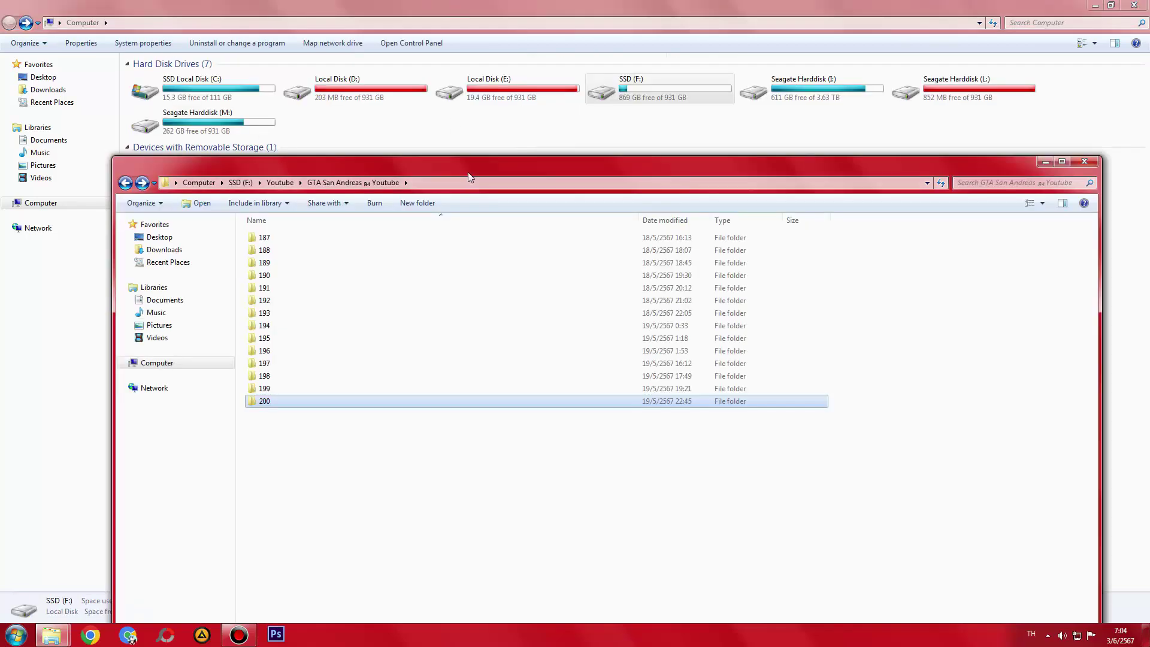
# - Select all 14 folders 187–200 in GTA San Andreas ลง Youtube and Shift+Delete them permanently
pyautogui.press('BackSpace')
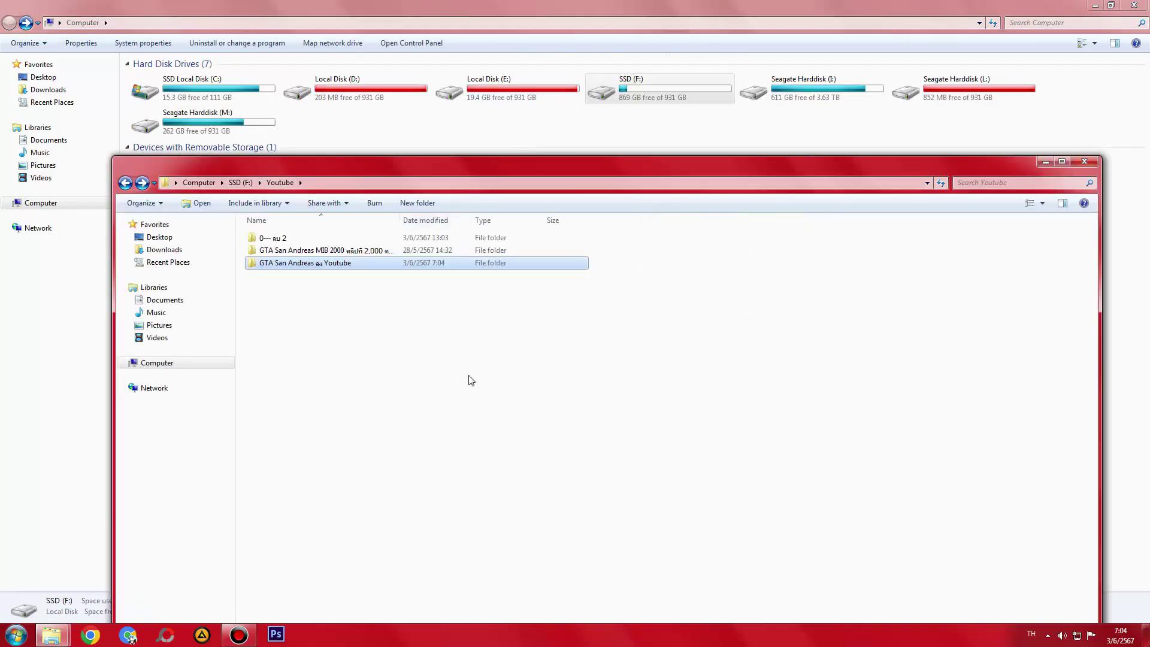
pyautogui.press('Return')
pyautogui.moveTo(444, 380); pyautogui.dragTo(477, 441)
pyautogui.hotkey('ctrl', 'a')
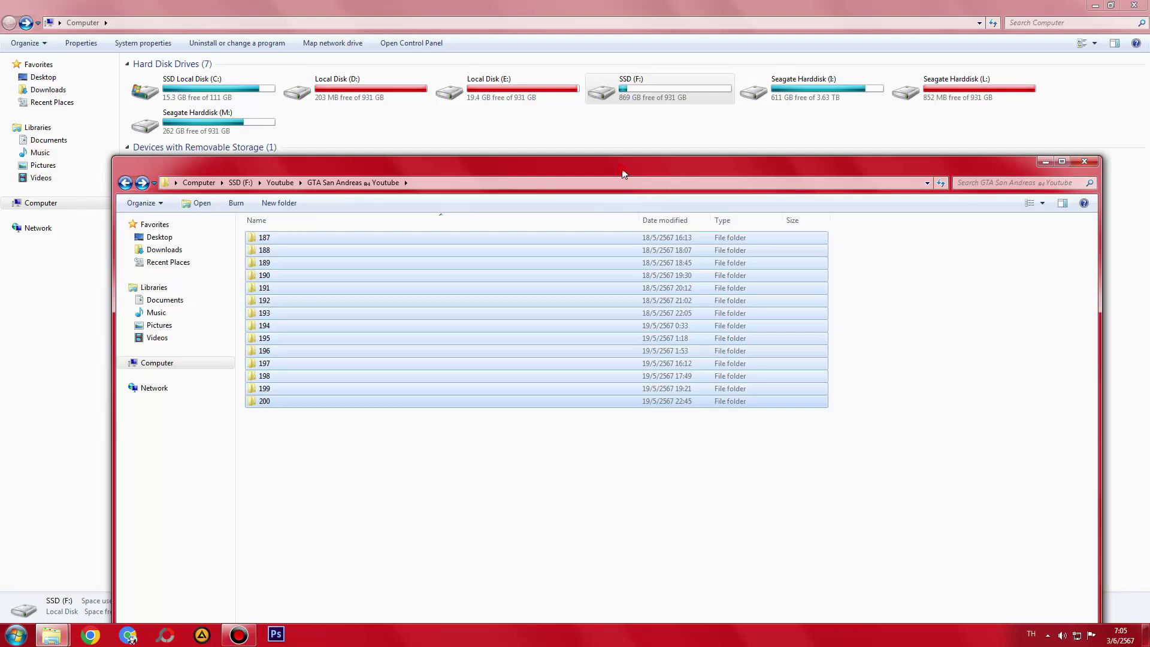
pyautogui.doubleClick(623, 174)
pyautogui.doubleClick(602, 5)
pyautogui.hotkey('shift', 'Delete')
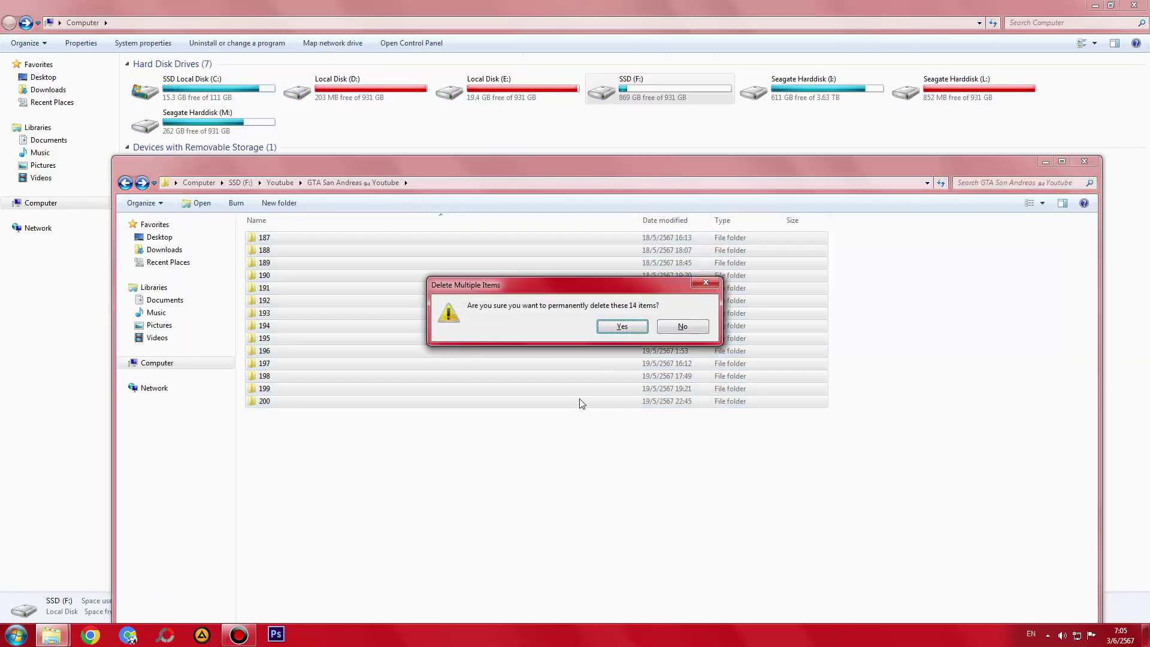
pyautogui.moveTo(593, 292); pyautogui.dragTo(596, 465)
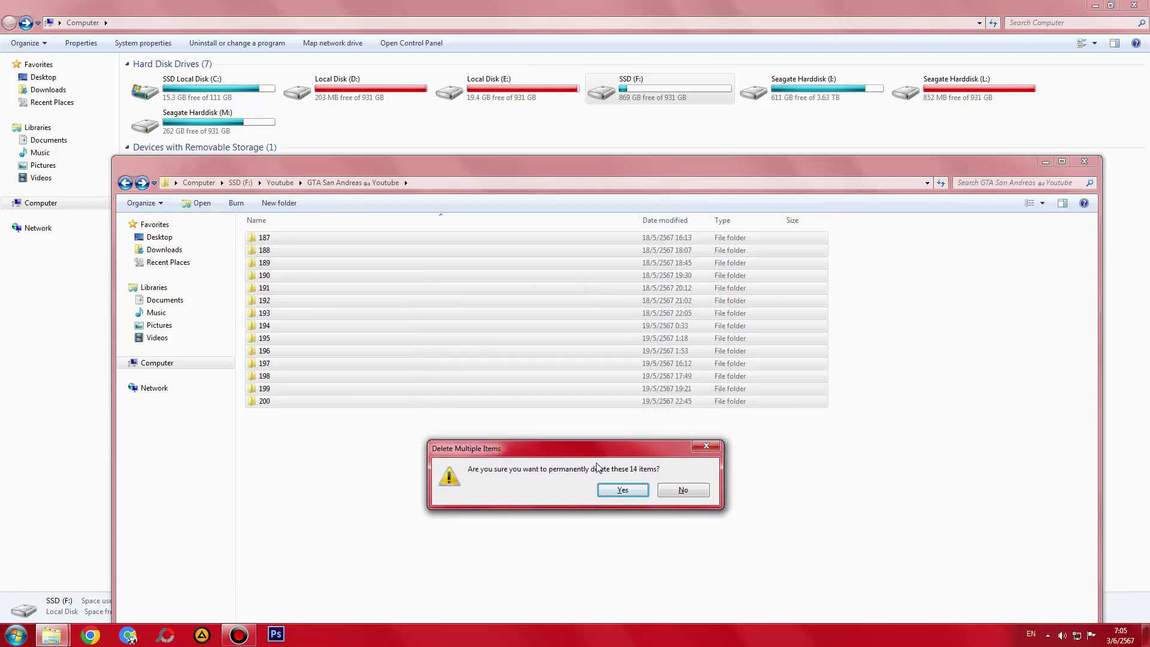
pyautogui.click(611, 492)
pyautogui.press('BackSpace')
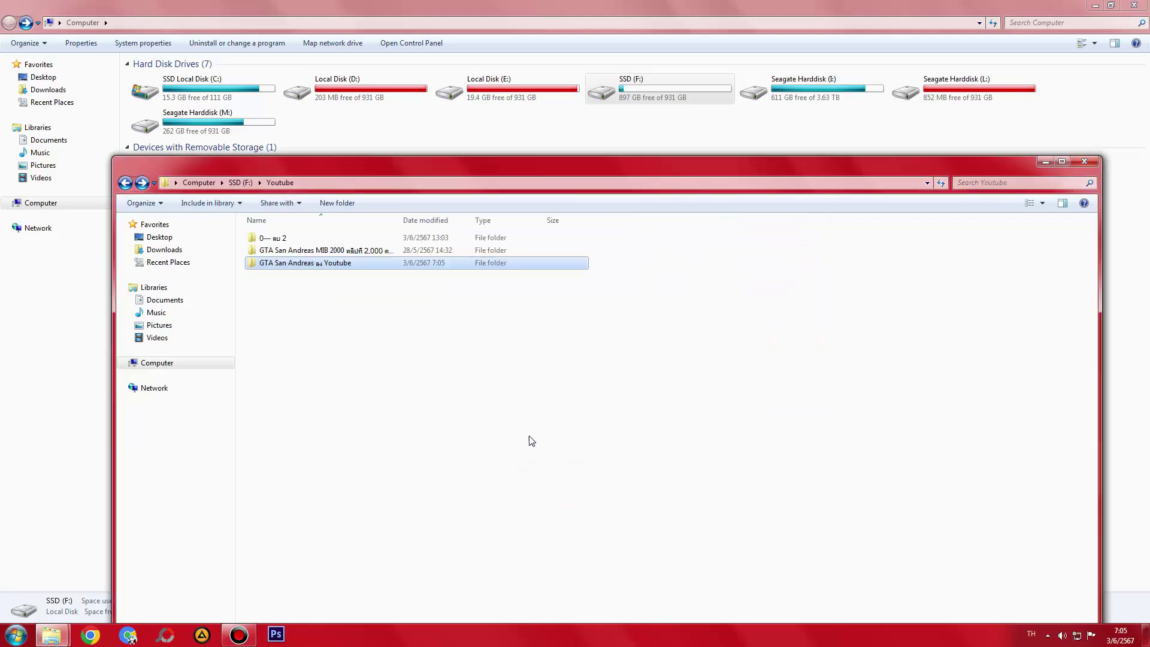
# - Move the two remaining folders into GTA San Andreas ลง Youtube
pyautogui.click(300, 251)
pyautogui.moveTo(301, 250); pyautogui.dragTo(303, 262)
pyautogui.doubleClick(307, 264)
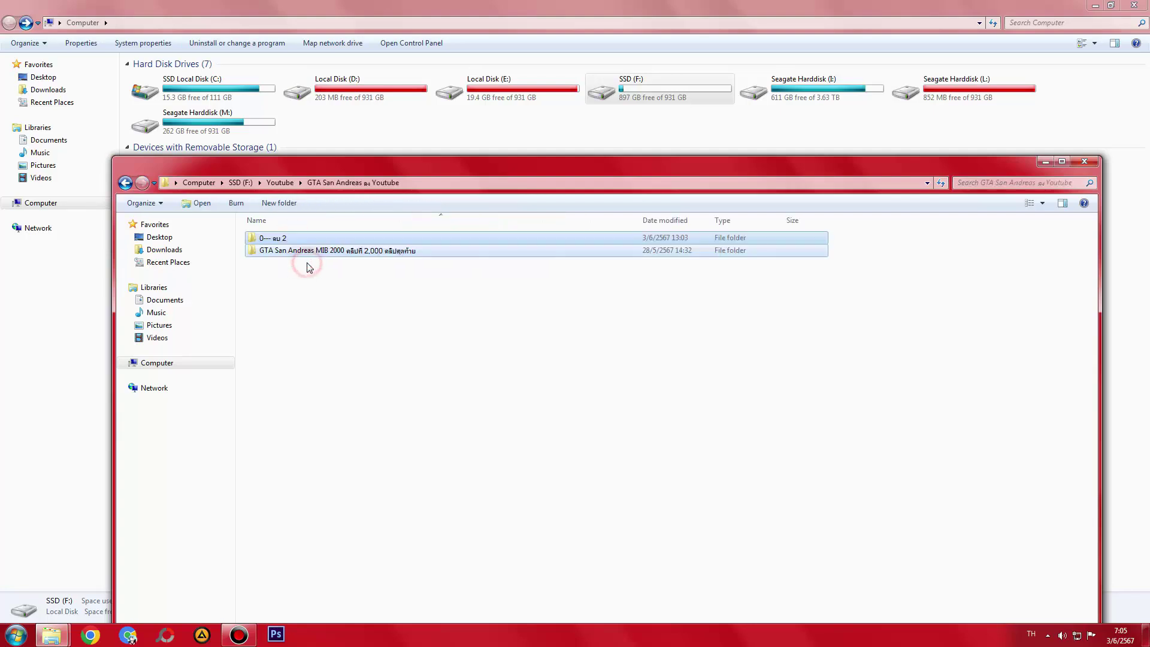
# - Permanently delete the 12 GB video inside the GTA San Andreas MIB 2000 folder
pyautogui.doubleClick(308, 250)
pyautogui.press('BackSpace')
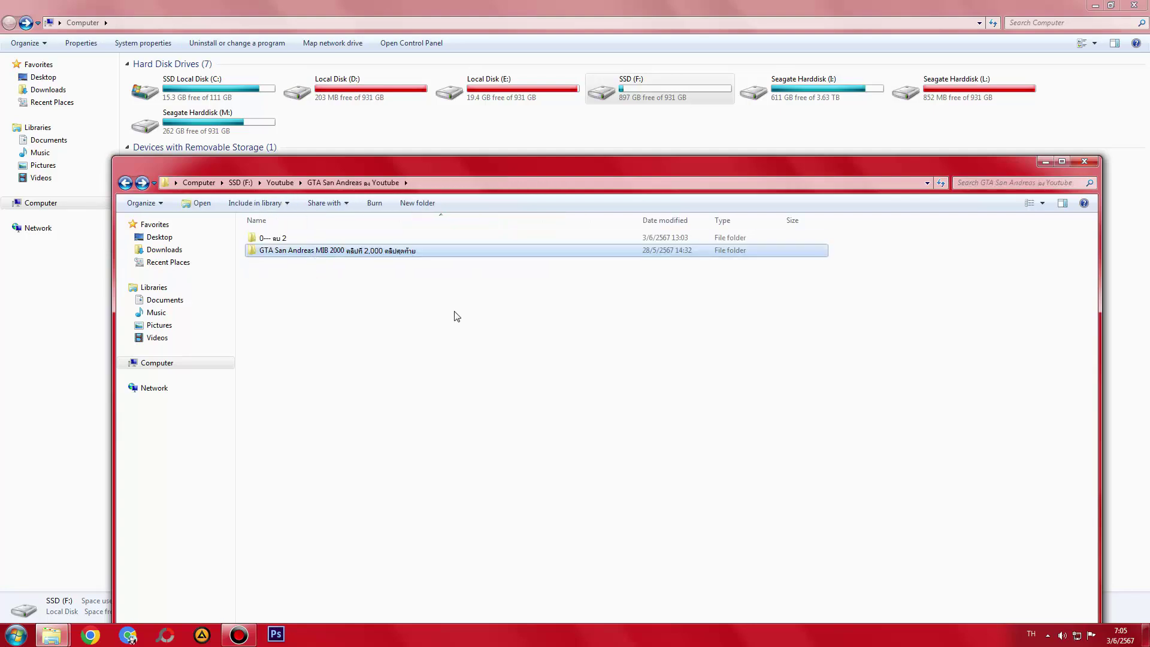
pyautogui.doubleClick(380, 252)
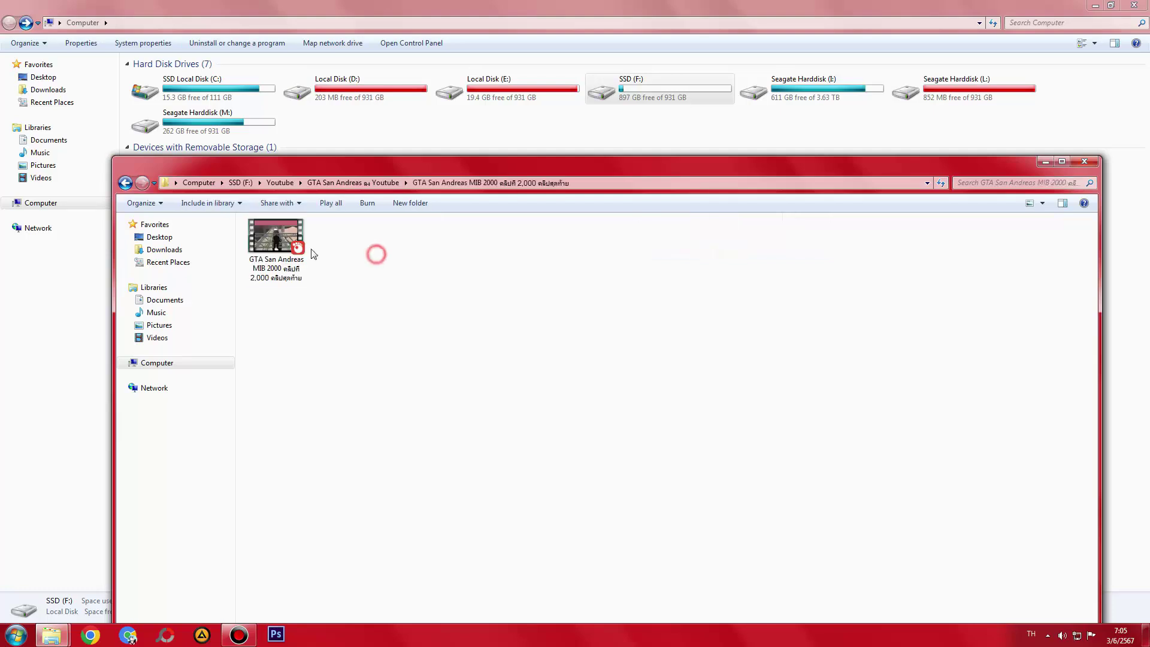
pyautogui.moveTo(381, 166); pyautogui.dragTo(394, 5)
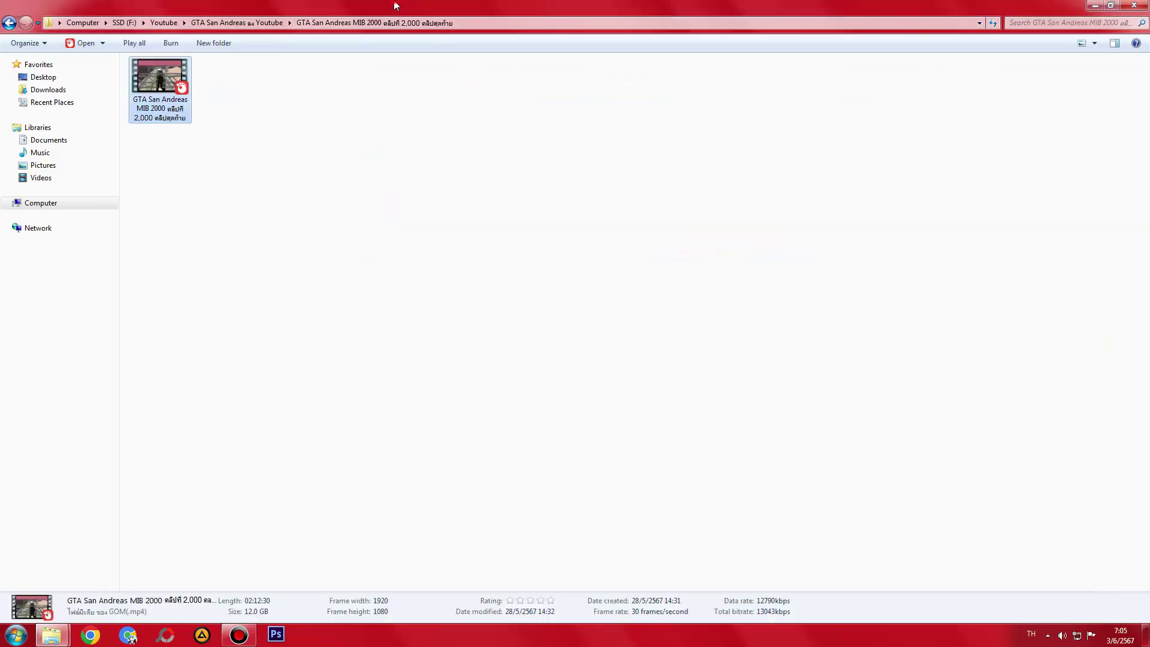
pyautogui.doubleClick(394, 5)
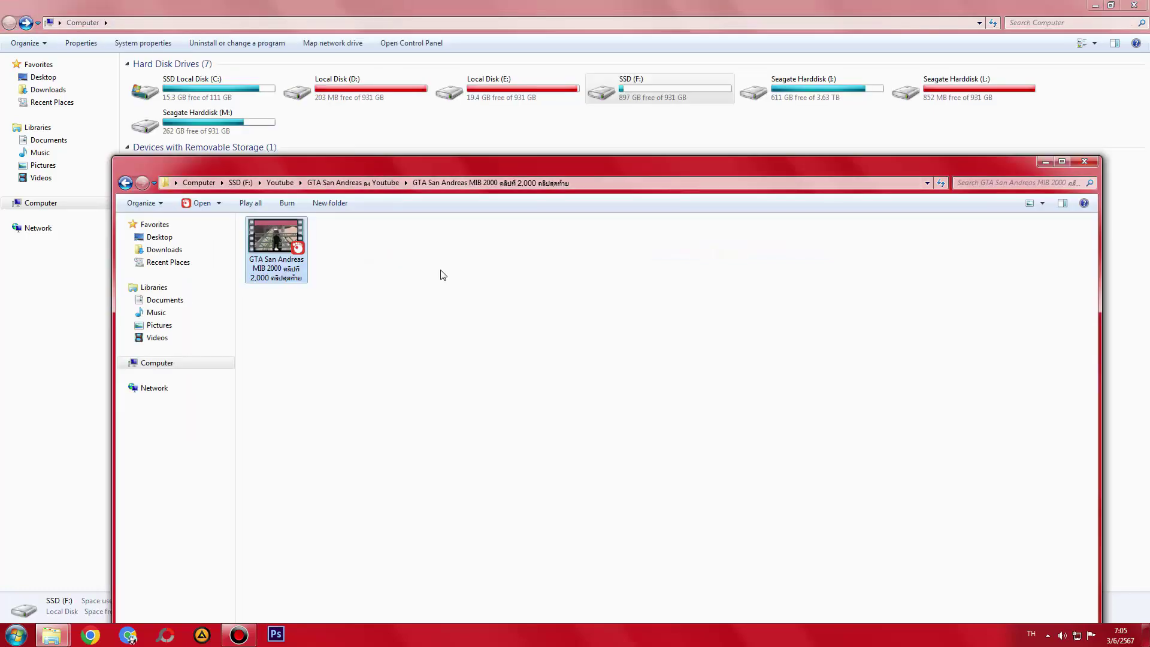
pyautogui.hotkey('shift', 'Delete')
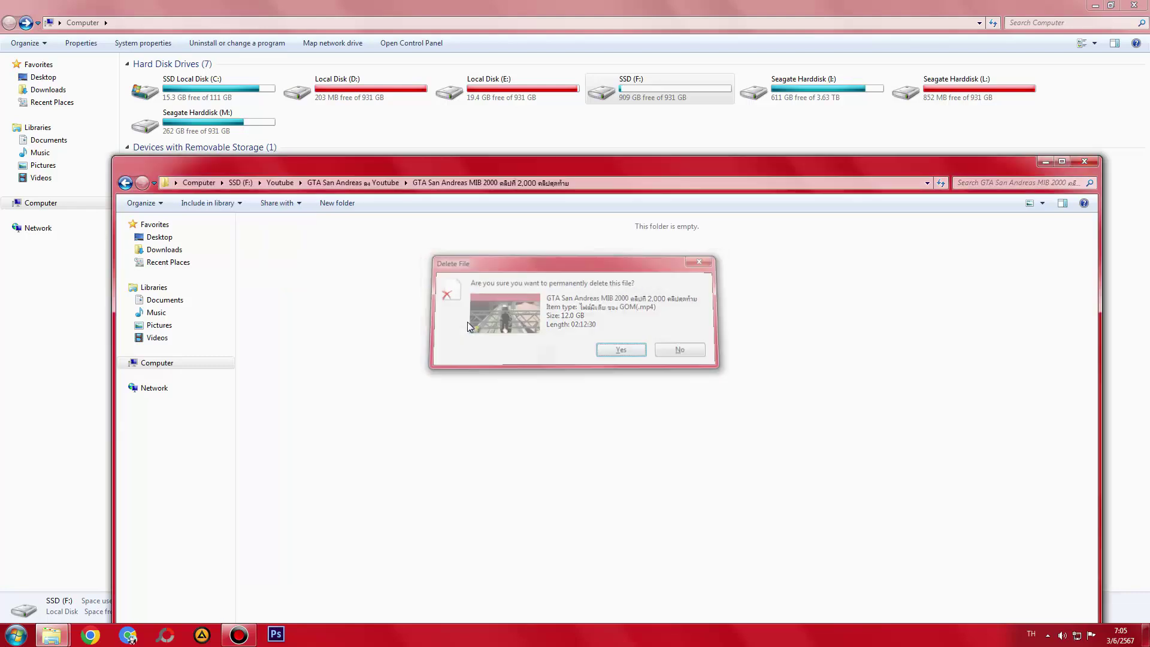
pyautogui.press('Return')
# - Permanently delete the now-empty MIB 2000 folder
pyautogui.press('BackSpace')
pyautogui.click(280, 250)
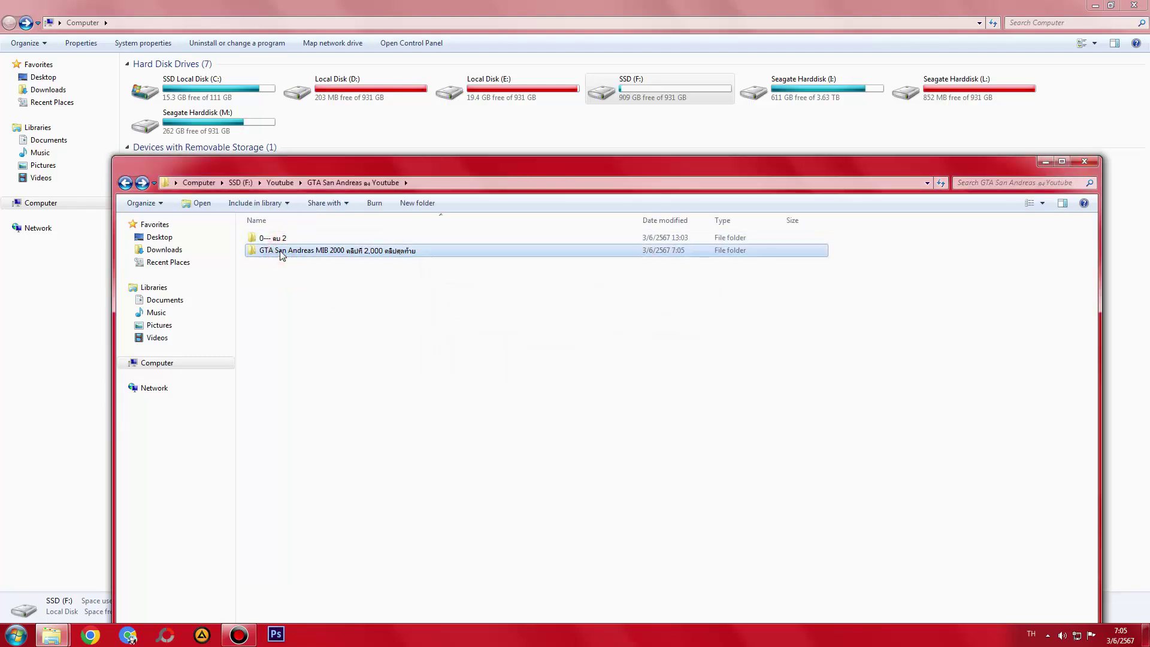
pyautogui.hotkey('shift', 'Delete')
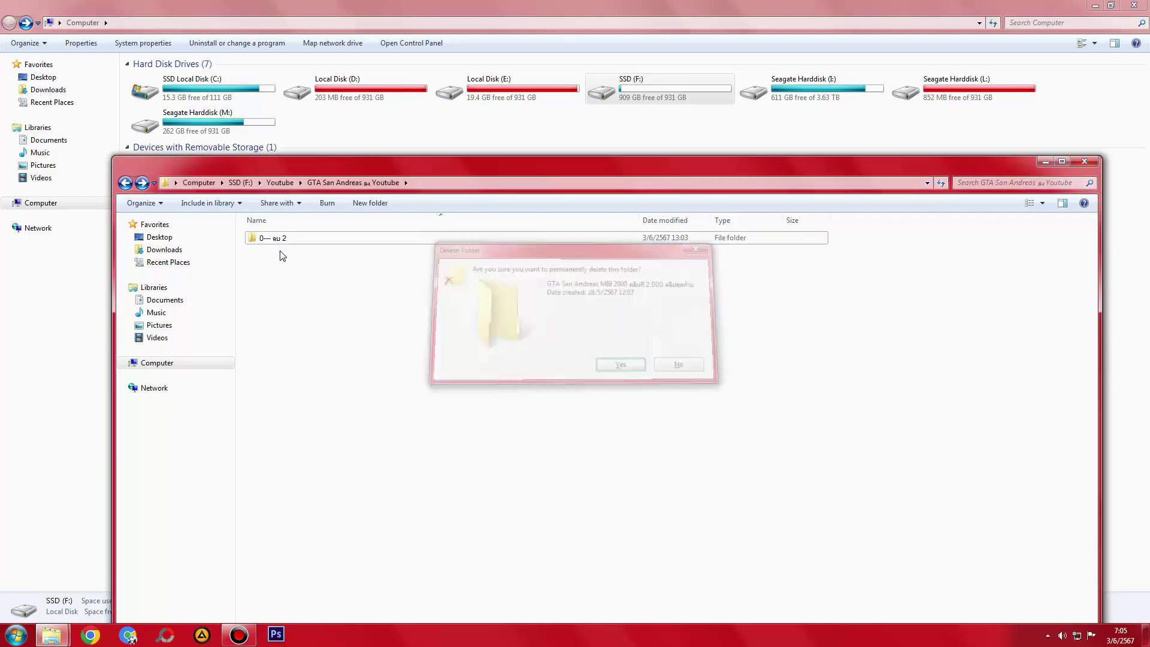
pyautogui.press('Return')
pyautogui.click(275, 233)
# - Open 0--- ลบ 2 and send a leftover folder to the Recycle Bin
pyautogui.hotkey('ctrl', 'v')
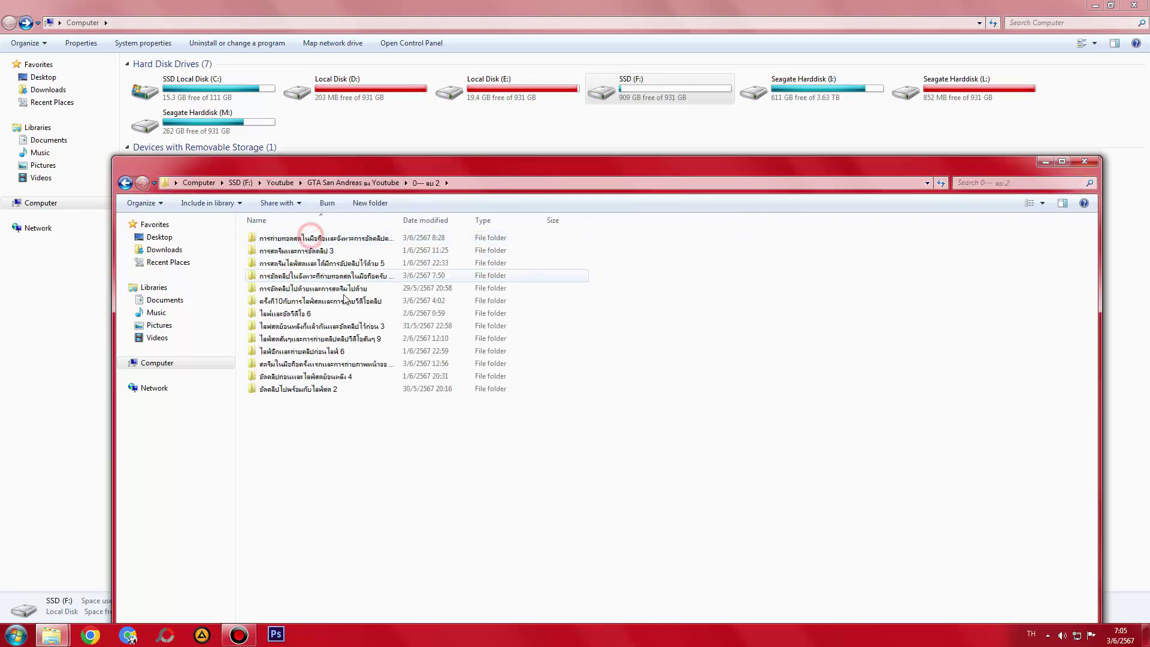
pyautogui.click(294, 238)
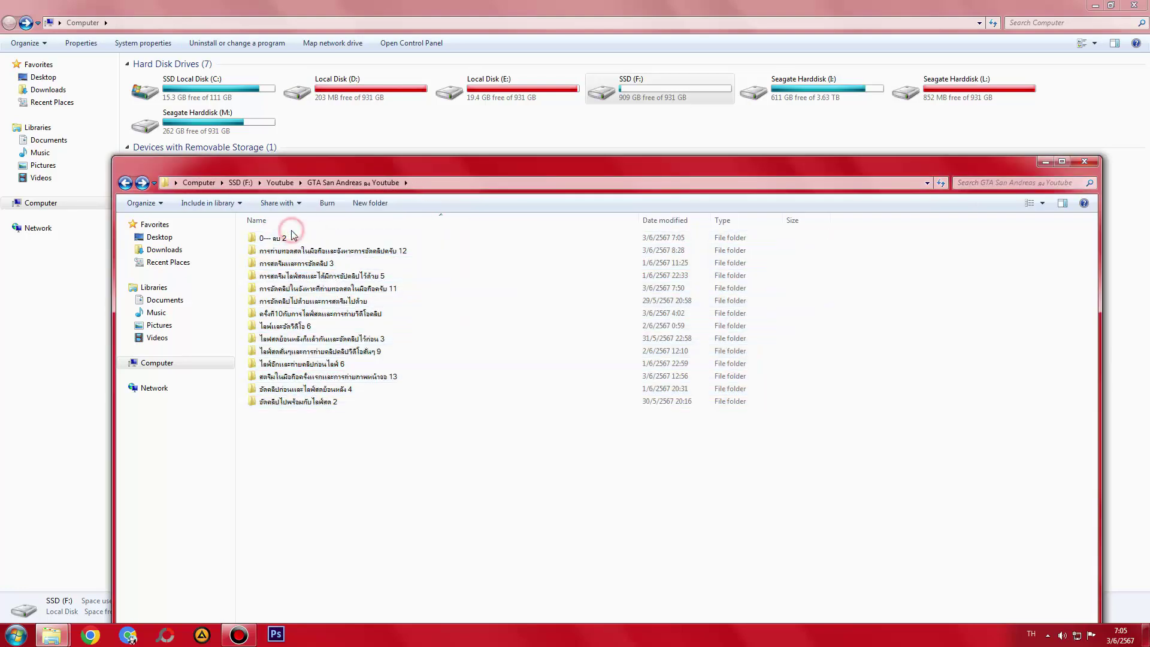
pyautogui.press('Delete')
pyautogui.press('Return')
pyautogui.click(470, 449)
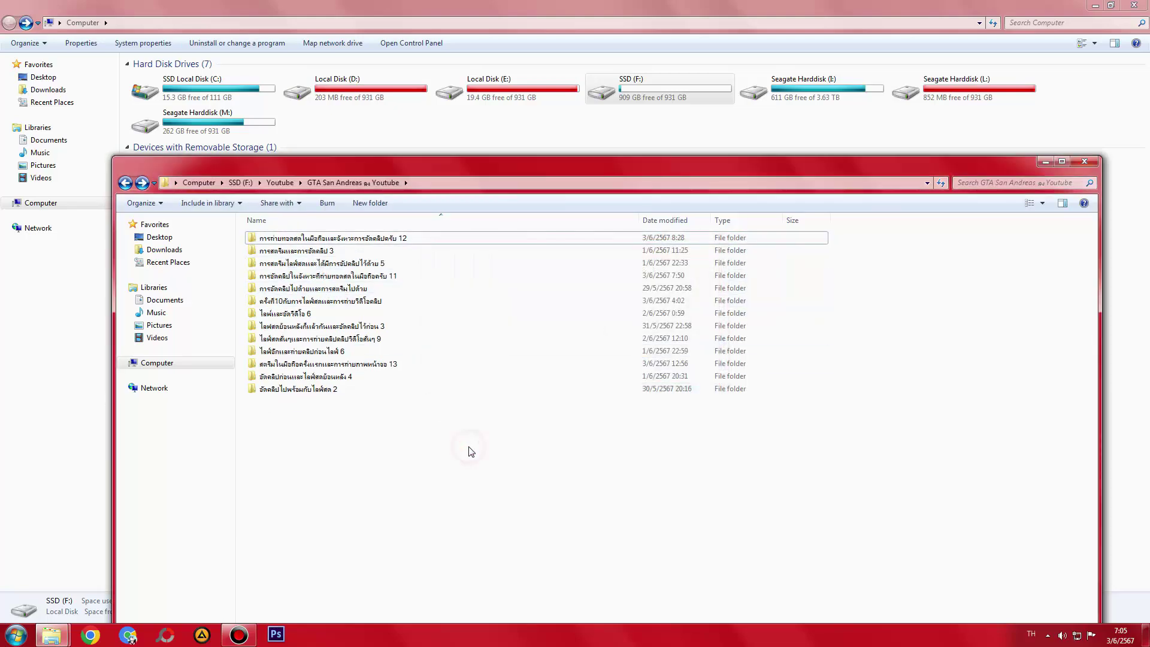
# - Select all 13 clip folders and permanently delete them with Shift+Delete
pyautogui.hotkey('ctrl', 'a')
pyautogui.doubleClick(497, 171)
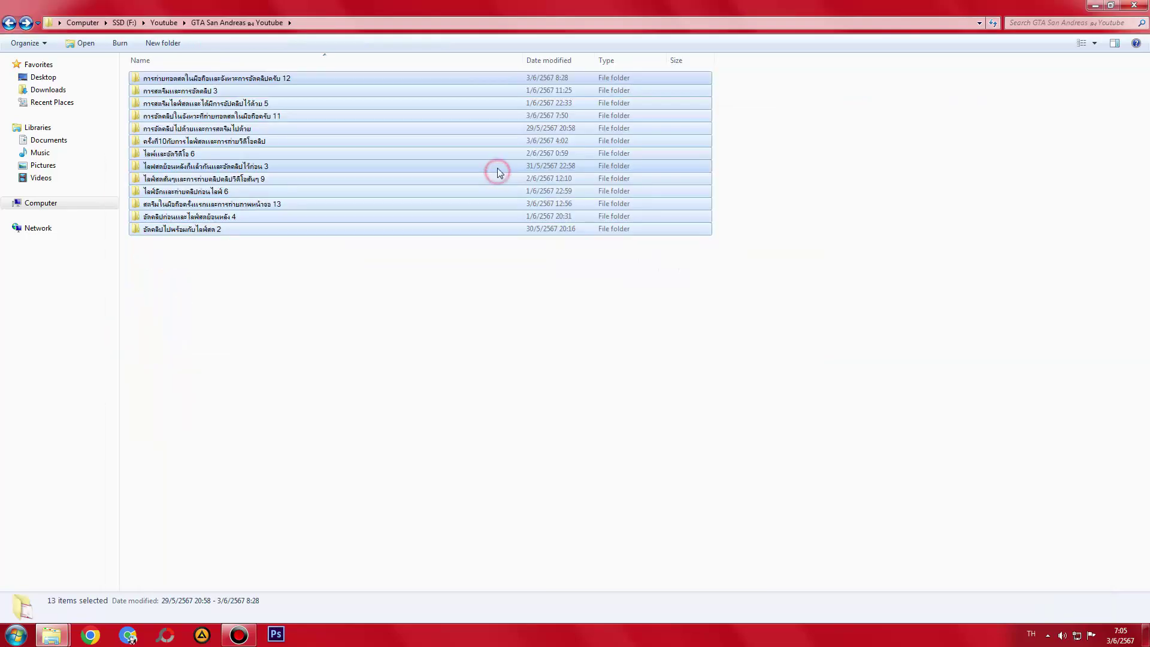
pyautogui.doubleClick(498, 5)
pyautogui.hotkey('shift', 'Delete')
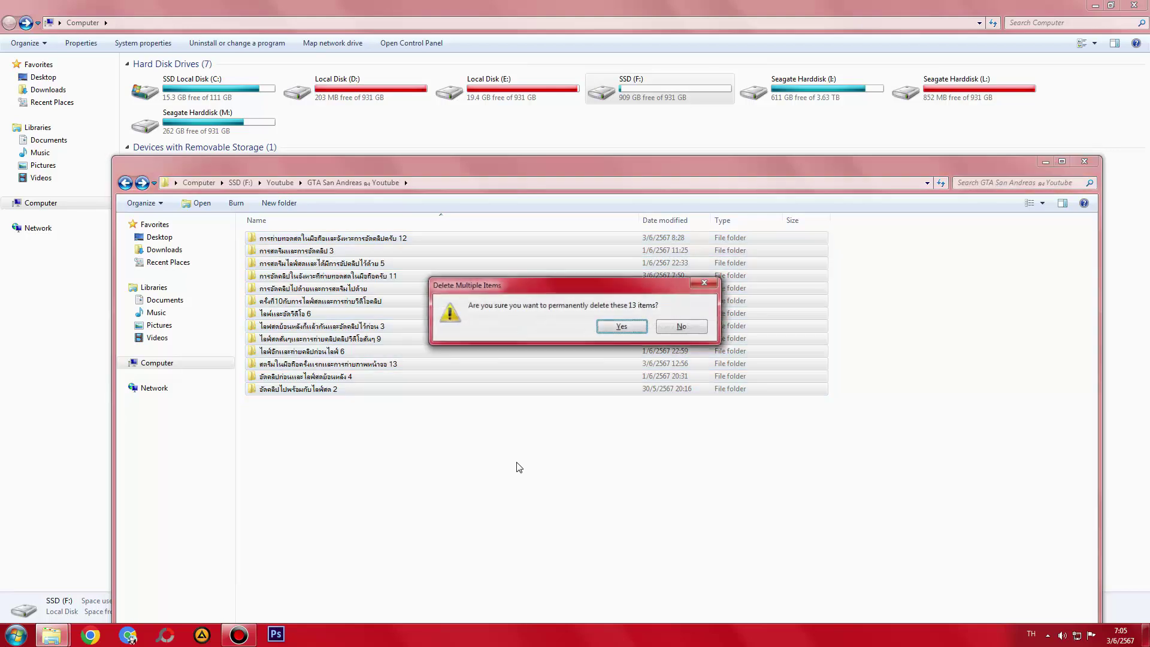
pyautogui.moveTo(532, 291); pyautogui.dragTo(538, 459)
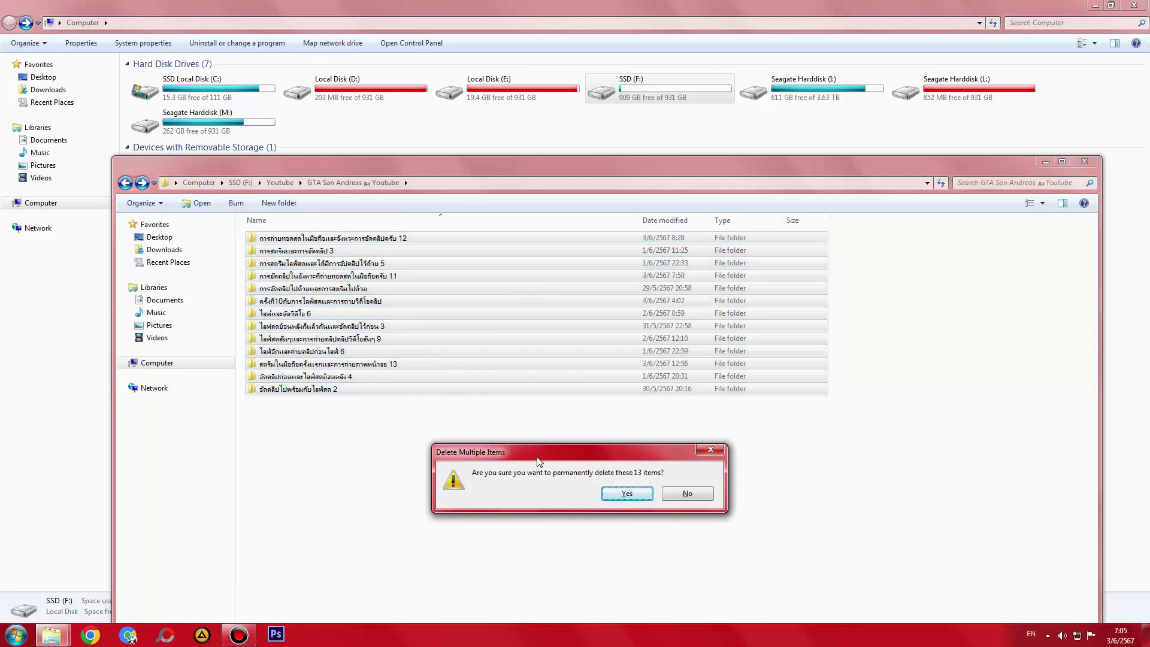
pyautogui.press('Return')
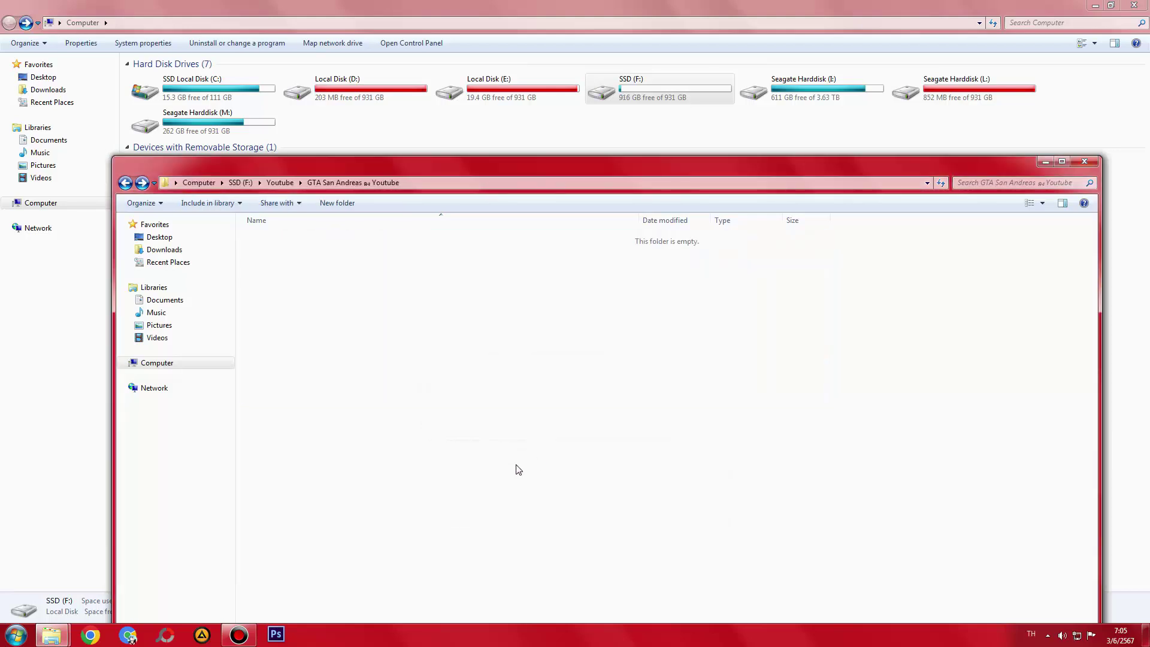
# - Go up a level and view the Temp folder's properties without changing anything
pyautogui.press('BackSpace')
pyautogui.press('BackSpace')
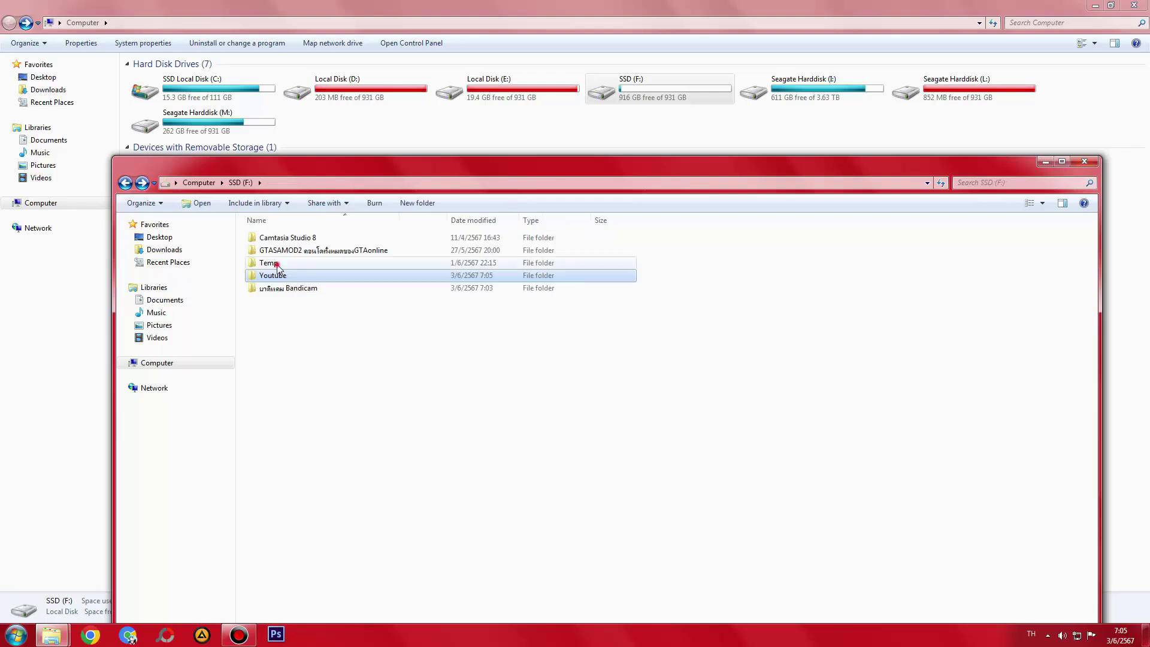
pyautogui.rightClick(277, 264)
pyautogui.click(324, 612)
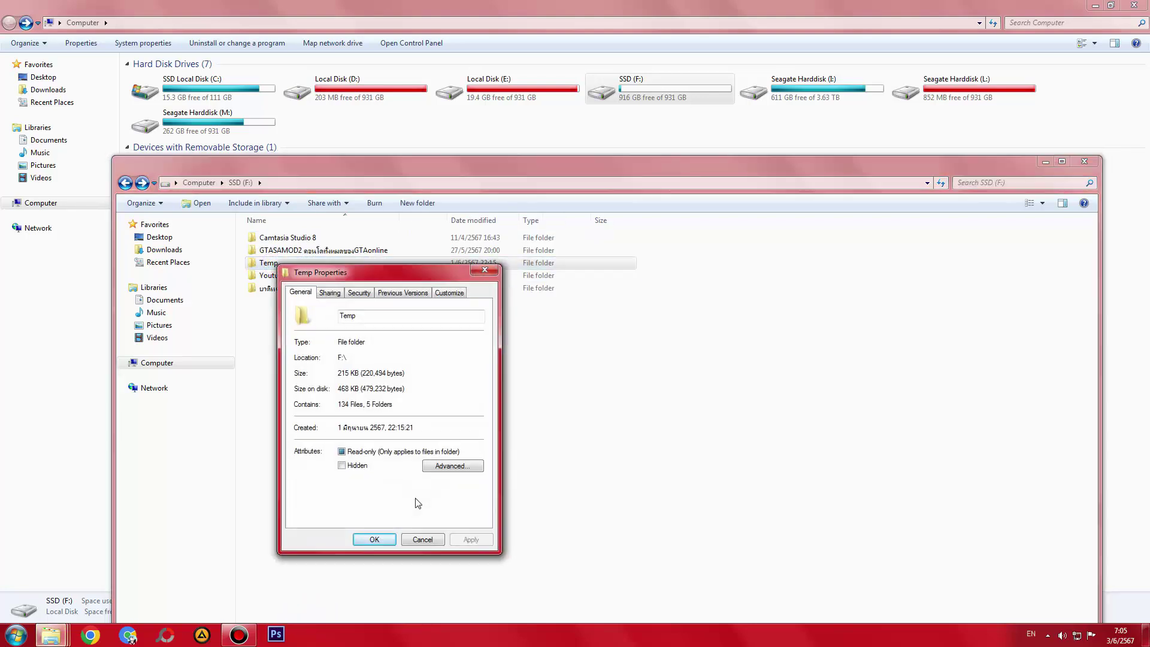
pyautogui.click(421, 539)
# - Permanently delete the Temp folder and refresh the SSD (F:) listing
pyautogui.hotkey('shift', 'Delete')
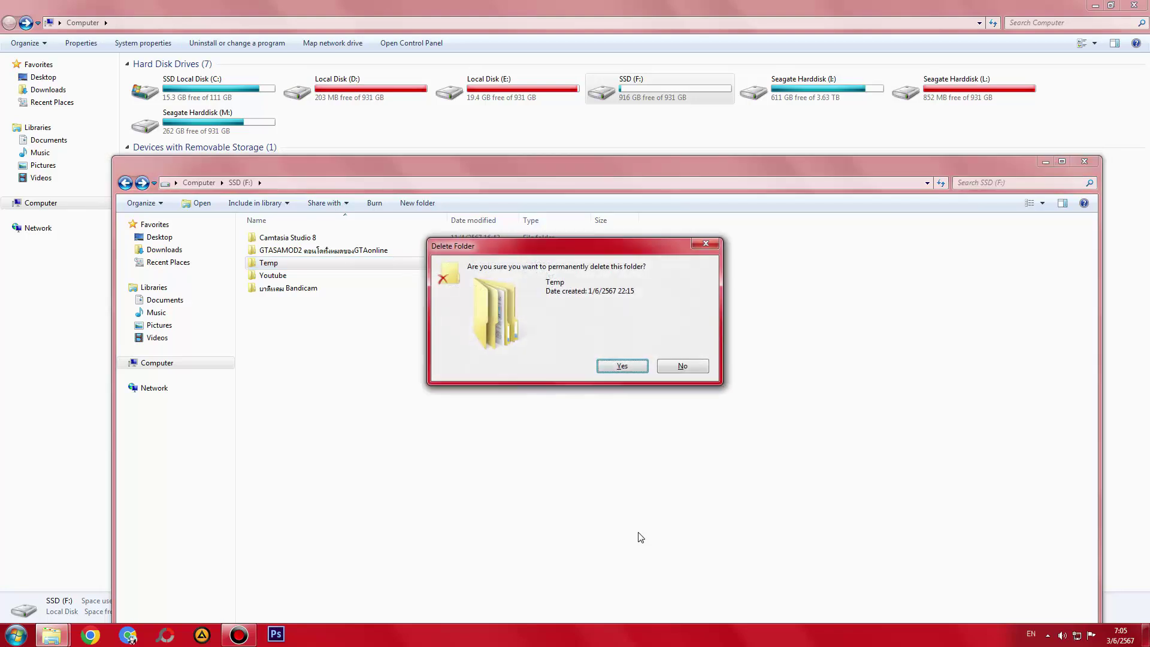
pyautogui.press('Return')
pyautogui.rightClick(547, 420)
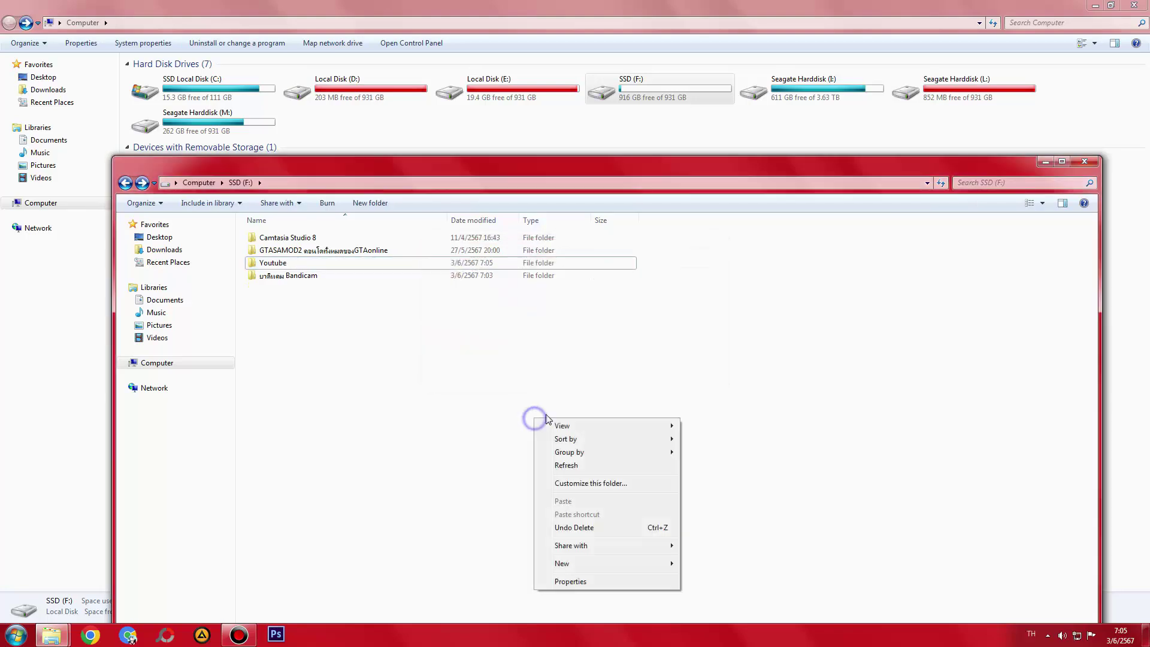
pyautogui.click(561, 468)
pyautogui.rightClick(559, 469)
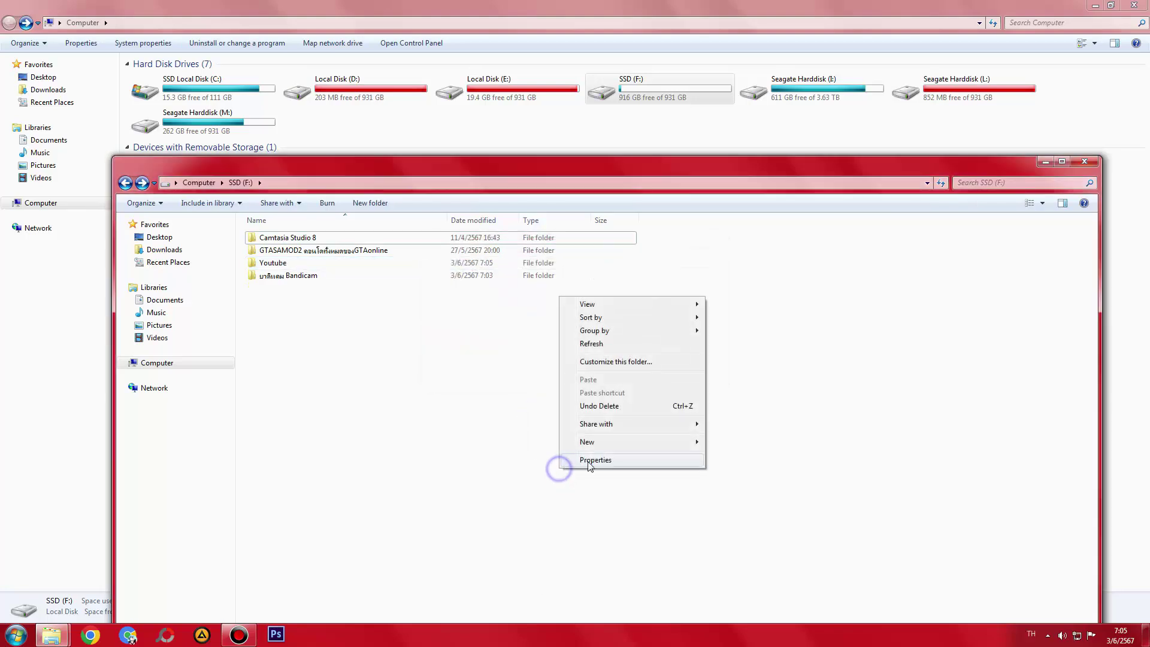
pyautogui.click(592, 347)
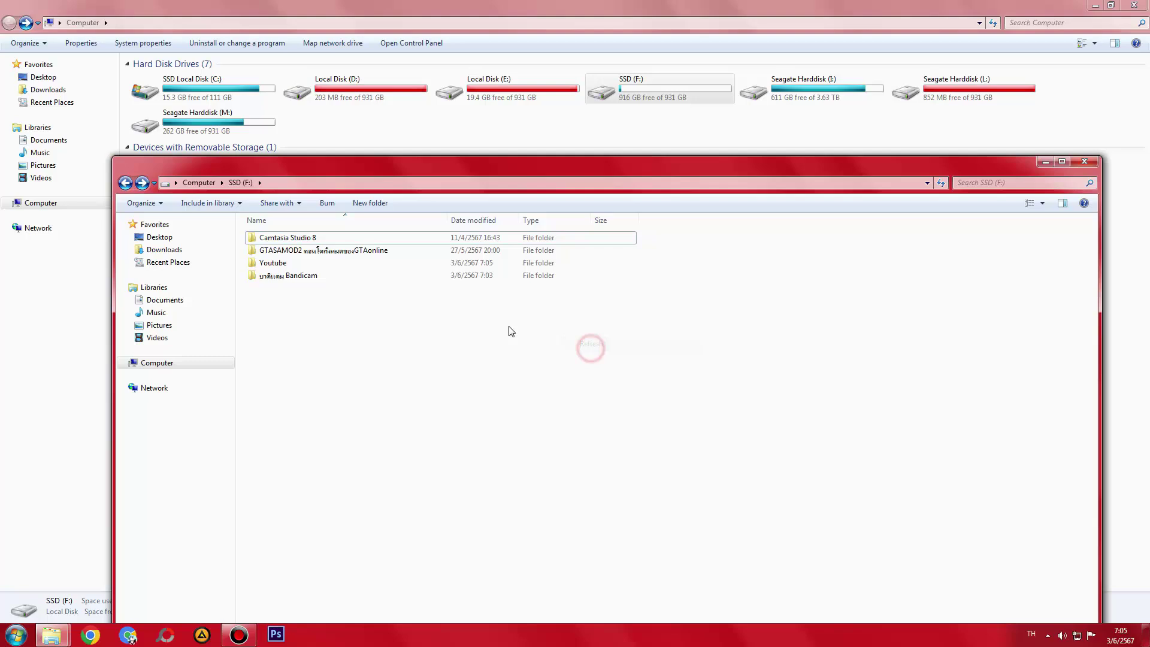
# - Review the contents of the GTASAMOD2 folder twice
pyautogui.doubleClick(347, 251)
pyautogui.press('BackSpace')
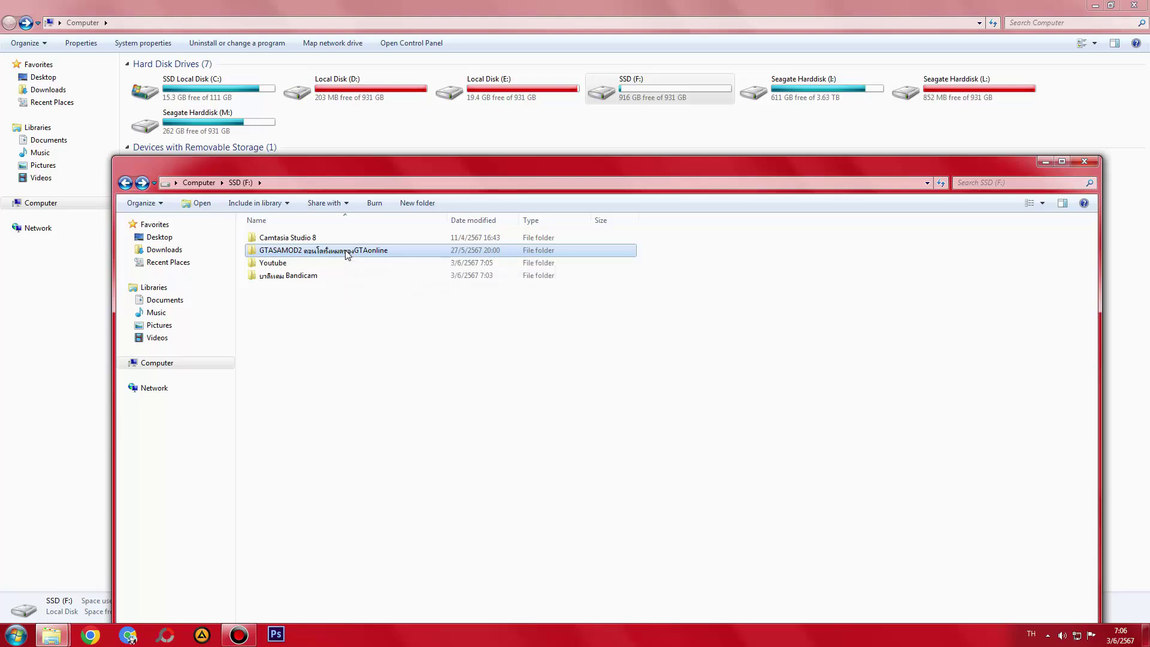
pyautogui.doubleClick(346, 252)
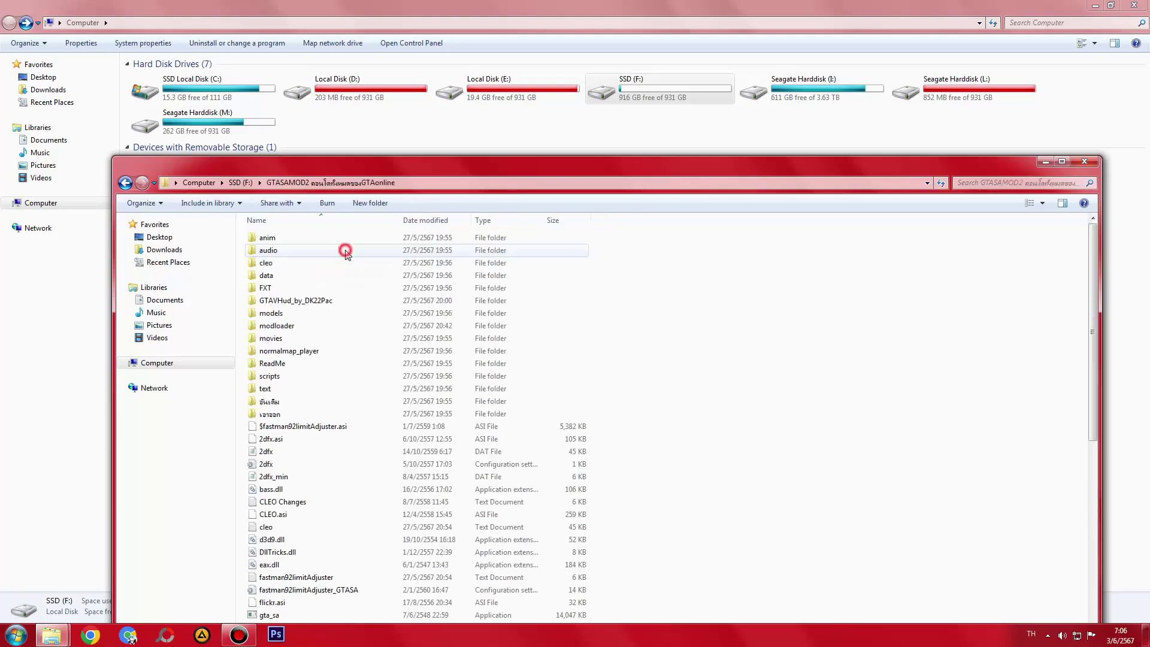
pyautogui.press('BackSpace')
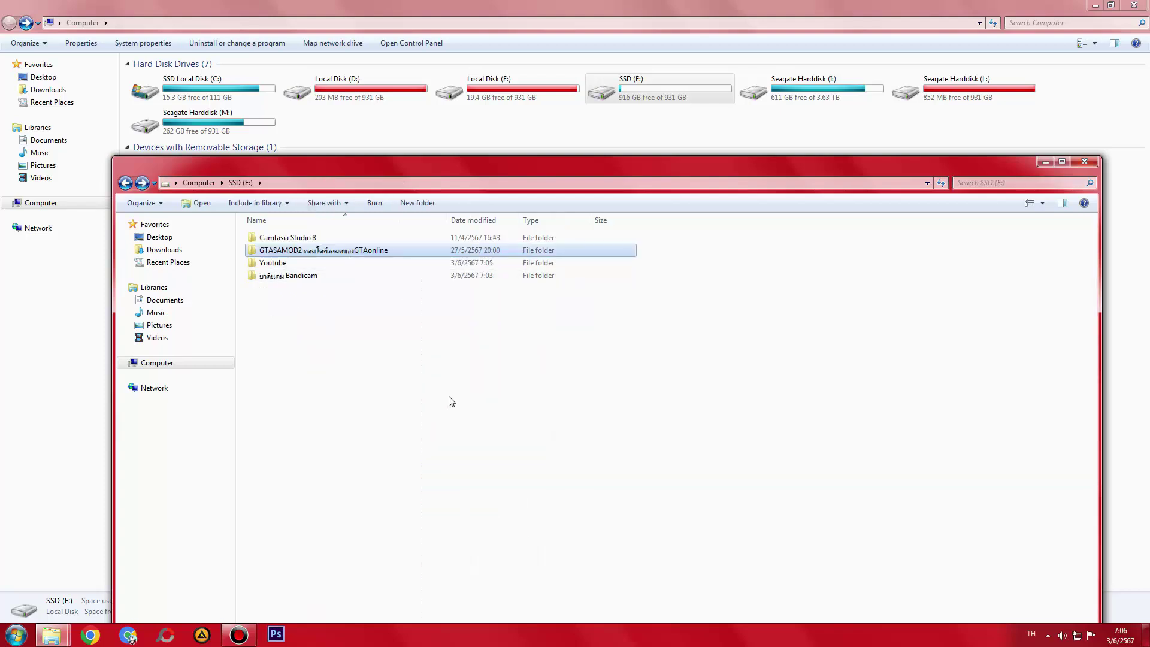
# - Permanently delete GTASAMOD2, confirming on the third Shift+Delete attempt
pyautogui.hotkey('shift', 'Delete')
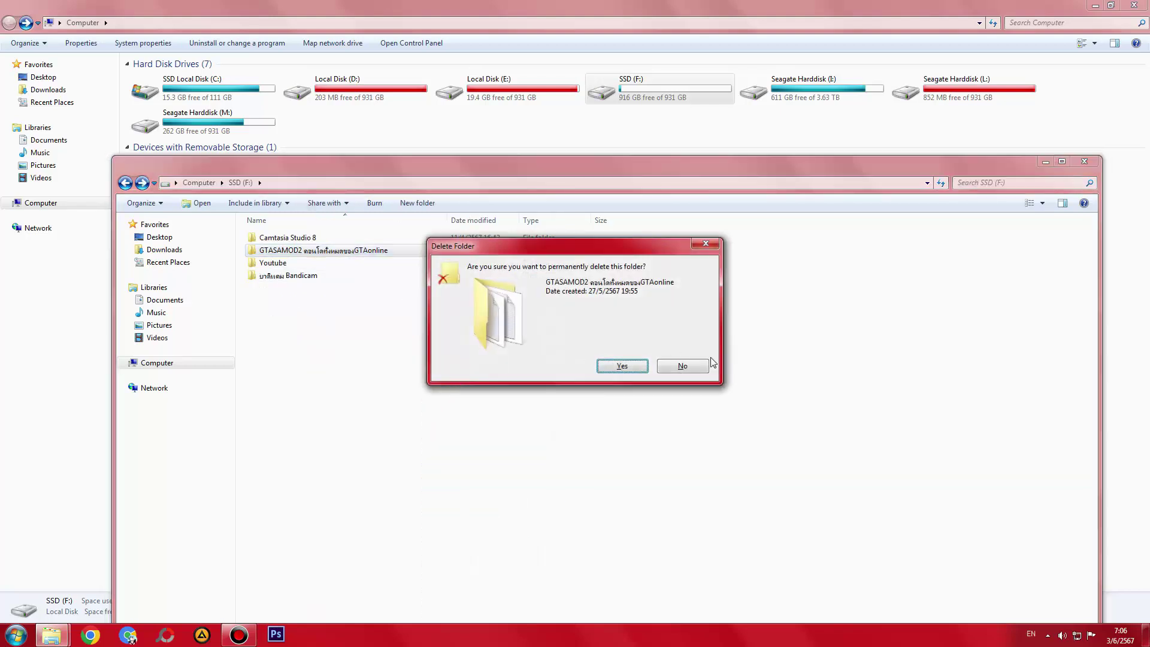
pyautogui.click(690, 366)
pyautogui.doubleClick(465, 166)
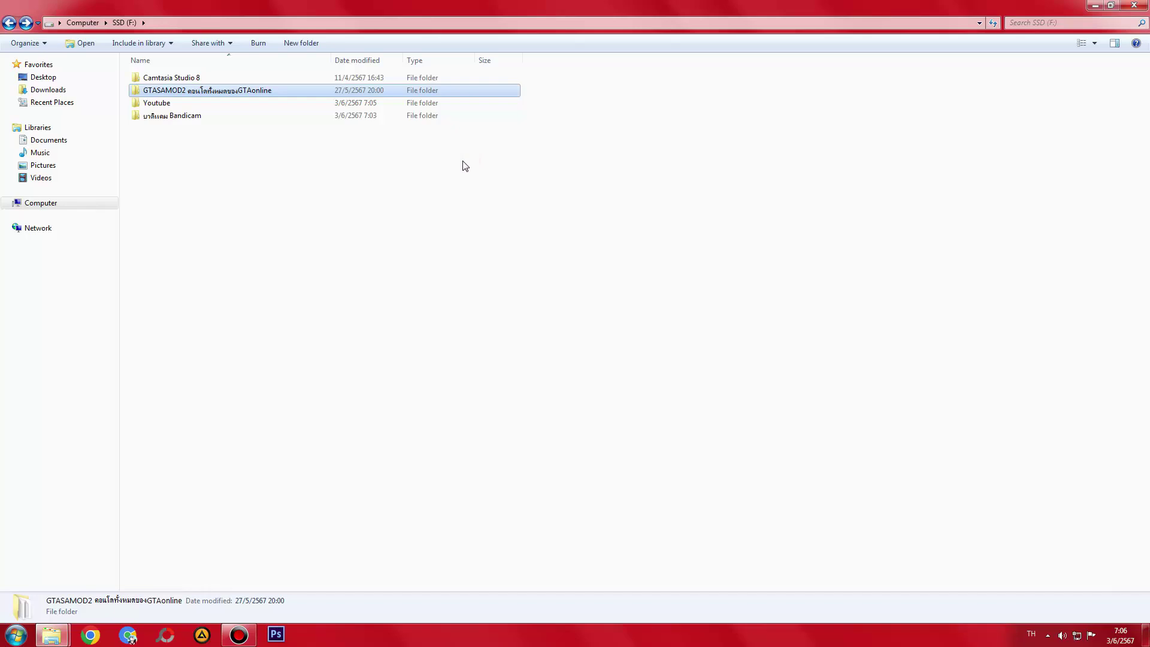
pyautogui.hotkey('shift', 'Delete')
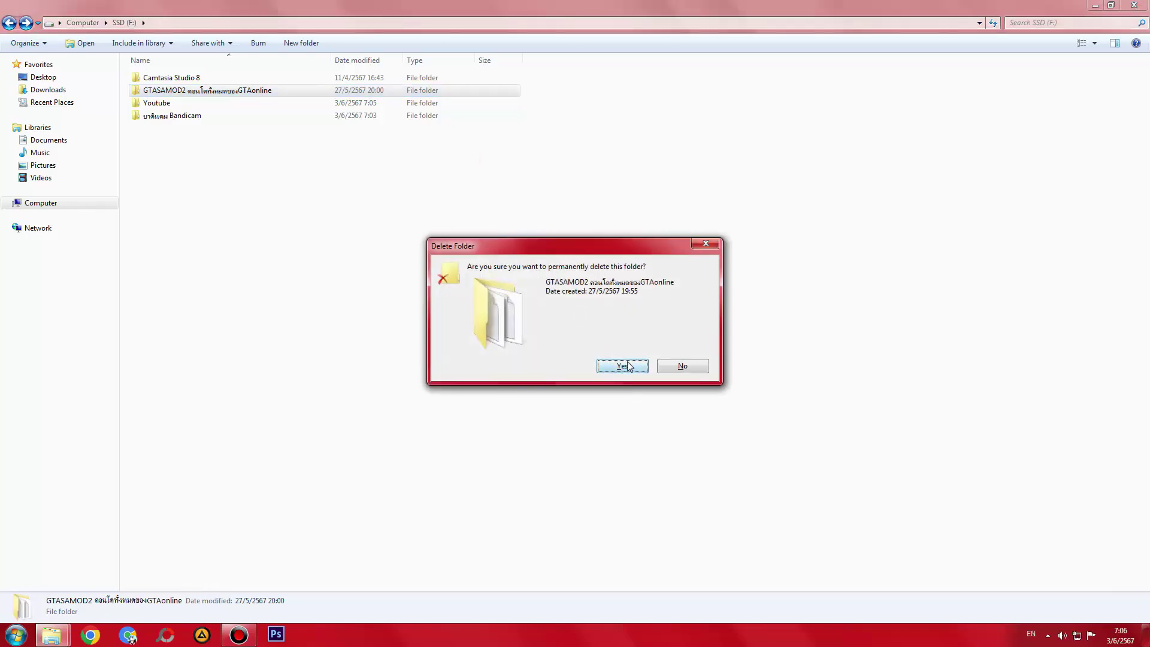
pyautogui.click(685, 367)
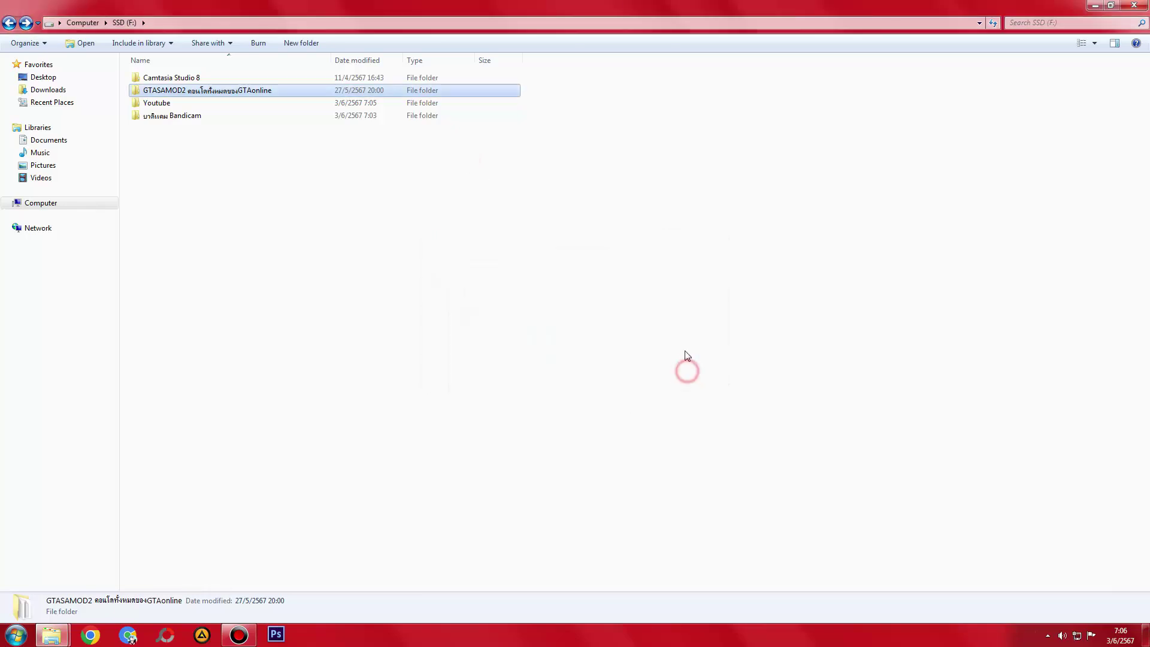
pyautogui.doubleClick(597, 5)
pyautogui.hotkey('shift', 'Delete')
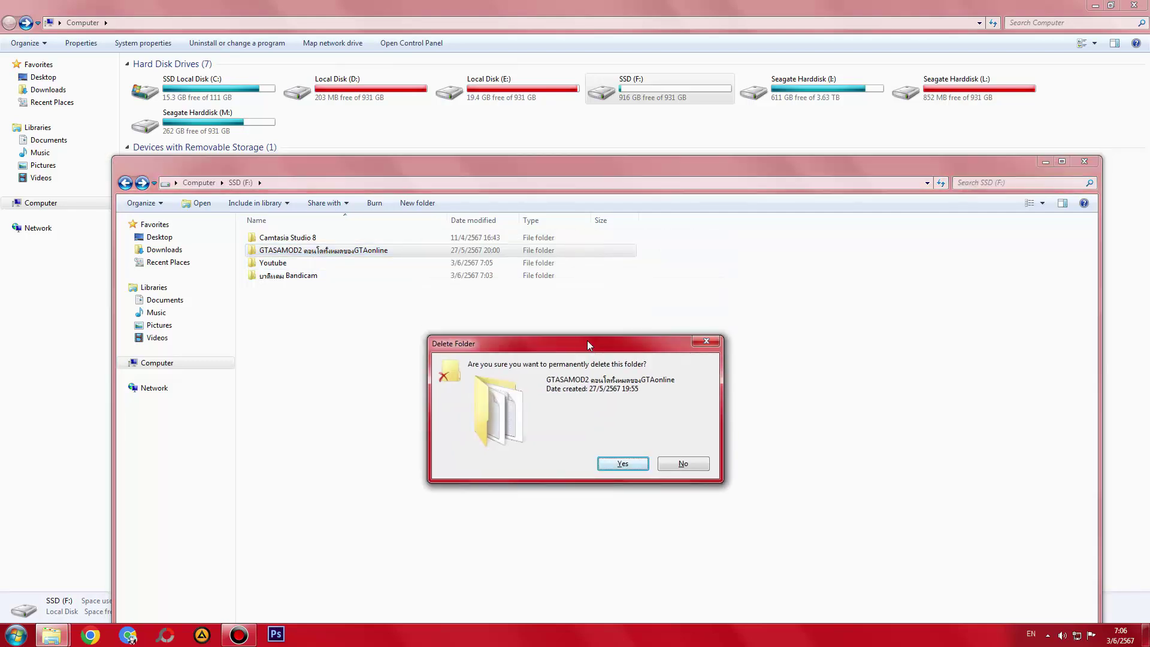
pyautogui.press('Return')
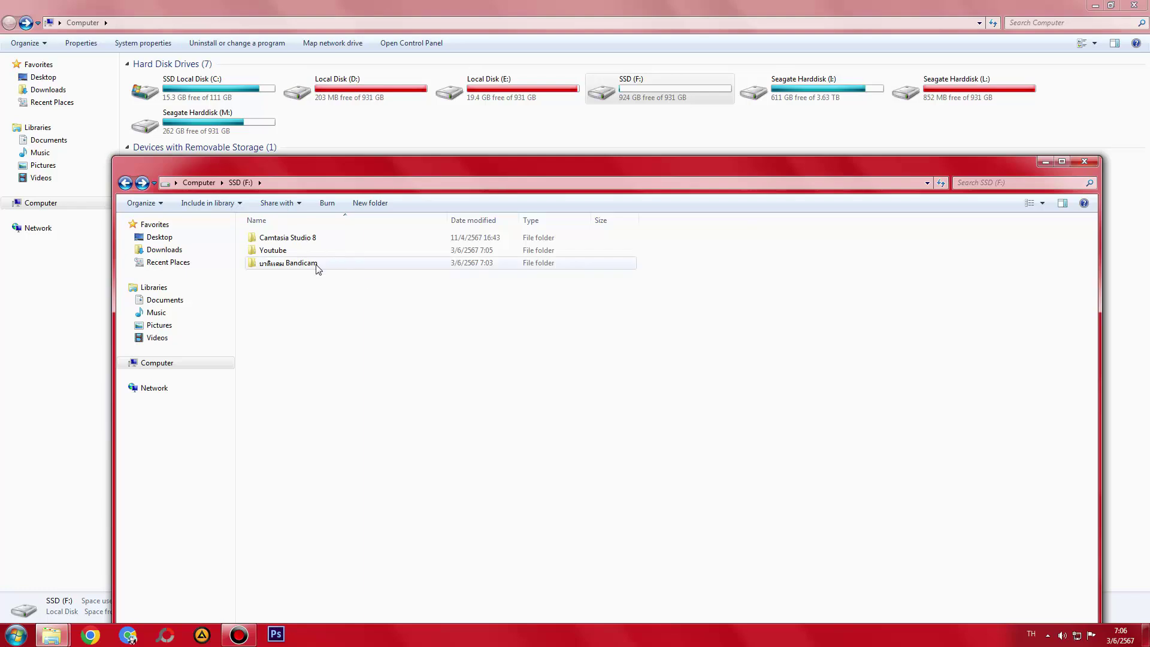
# - Inspect the Bandicam, Youtube (GTA San Andreas Youtube) and Camtasia Studio 8 folders on SSD (F:)
pyautogui.doubleClick(312, 264)
pyautogui.press('BackSpace')
pyautogui.click(280, 250)
pyautogui.doubleClick(280, 250)
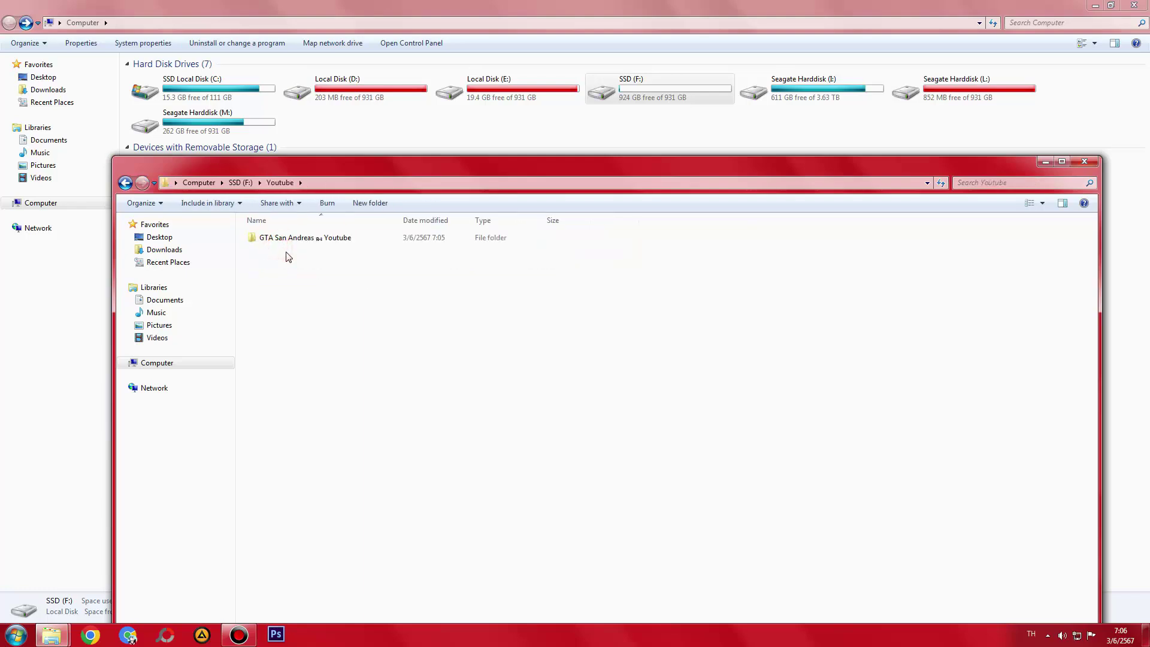
pyautogui.press('BackSpace')
pyautogui.doubleClick(280, 250)
pyautogui.doubleClick(282, 238)
pyautogui.press('BackSpace')
pyautogui.press('BackSpace')
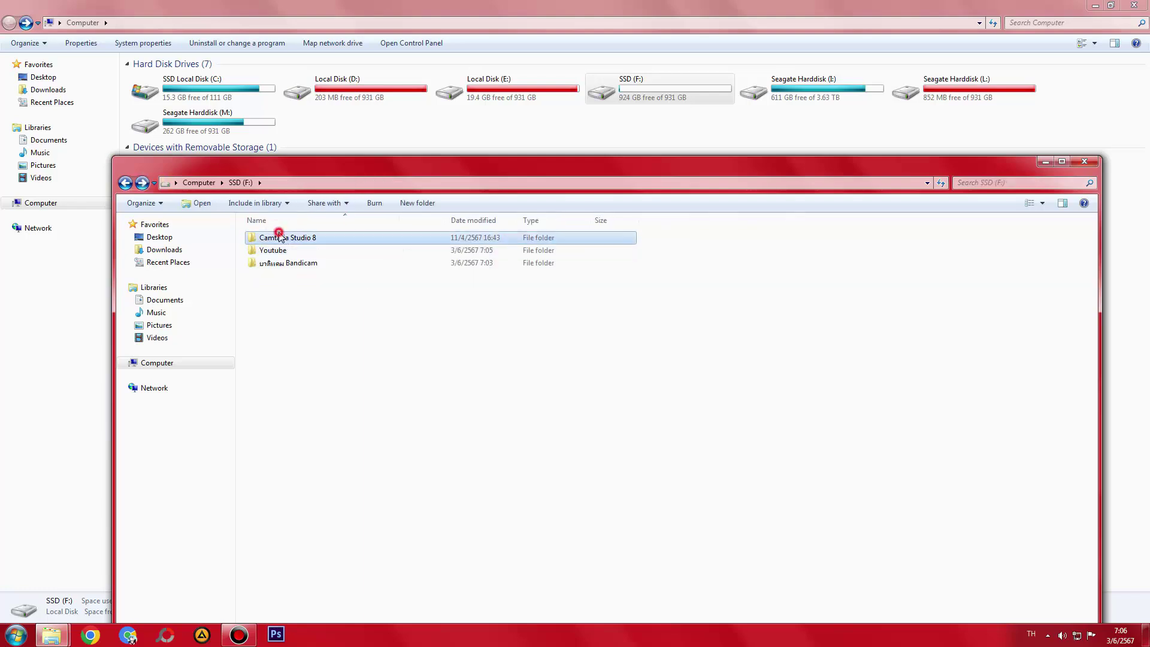
pyautogui.doubleClick(281, 238)
pyautogui.doubleClick(281, 239)
pyautogui.doubleClick(281, 238)
pyautogui.press('BackSpace')
pyautogui.press('BackSpace')
pyautogui.press('BackSpace')
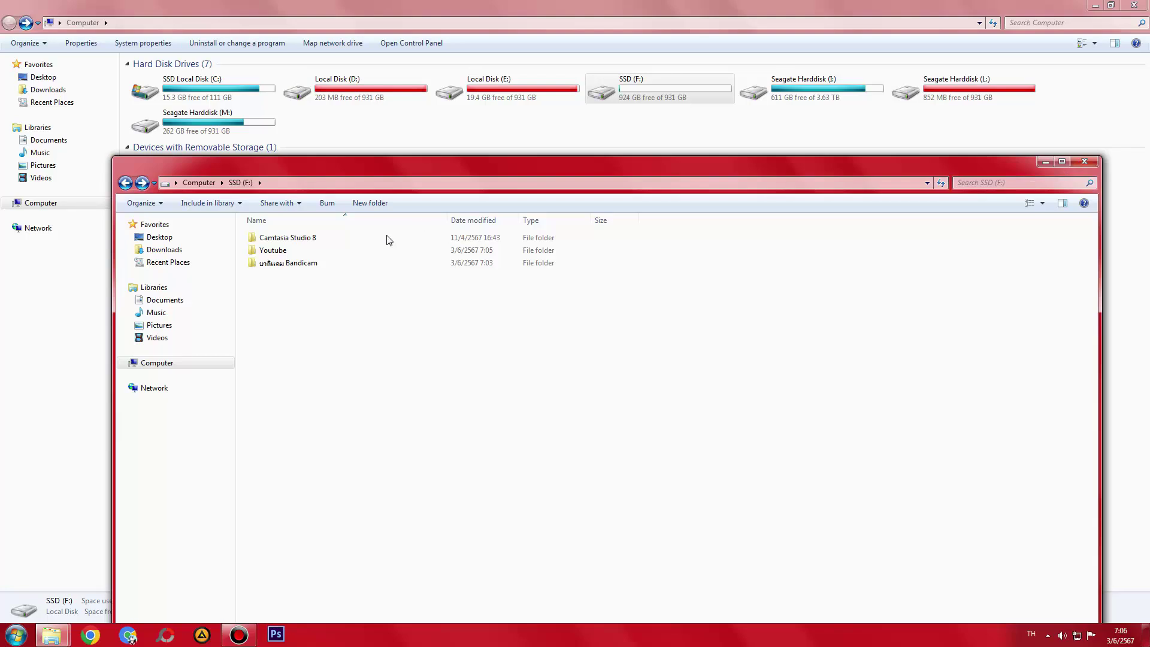
# - Recheck the Bandicam recording, then return to the Computer view and refresh the drive list
pyautogui.press('BackSpace')
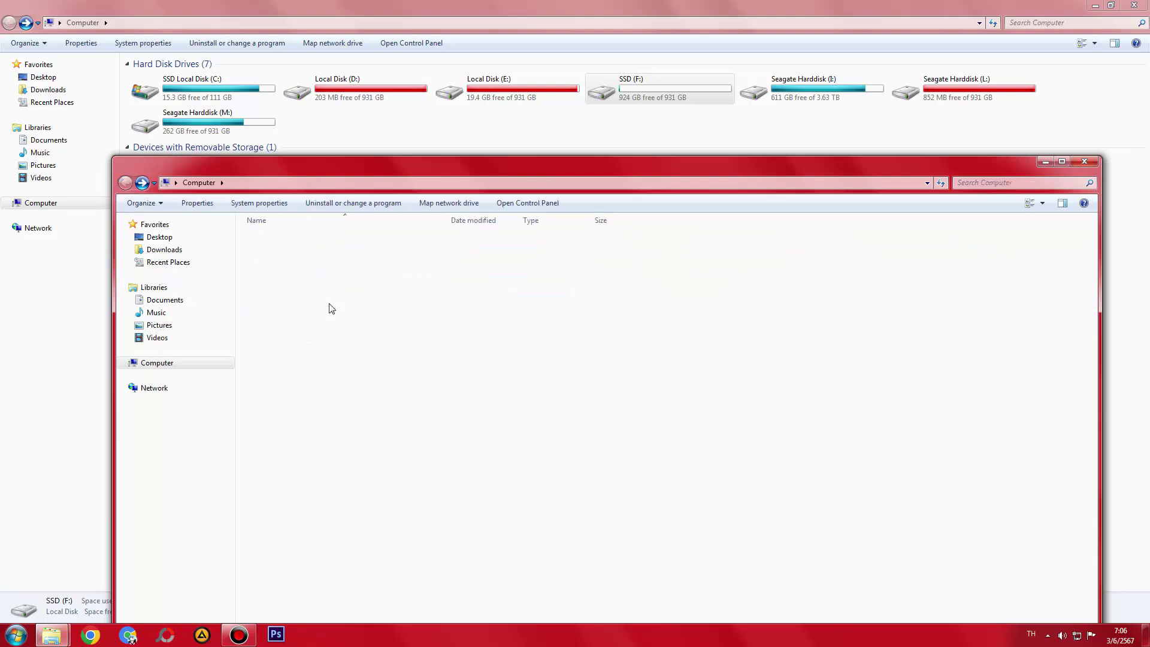
pyautogui.hotkey('alt', 'Right')
pyautogui.doubleClick(285, 264)
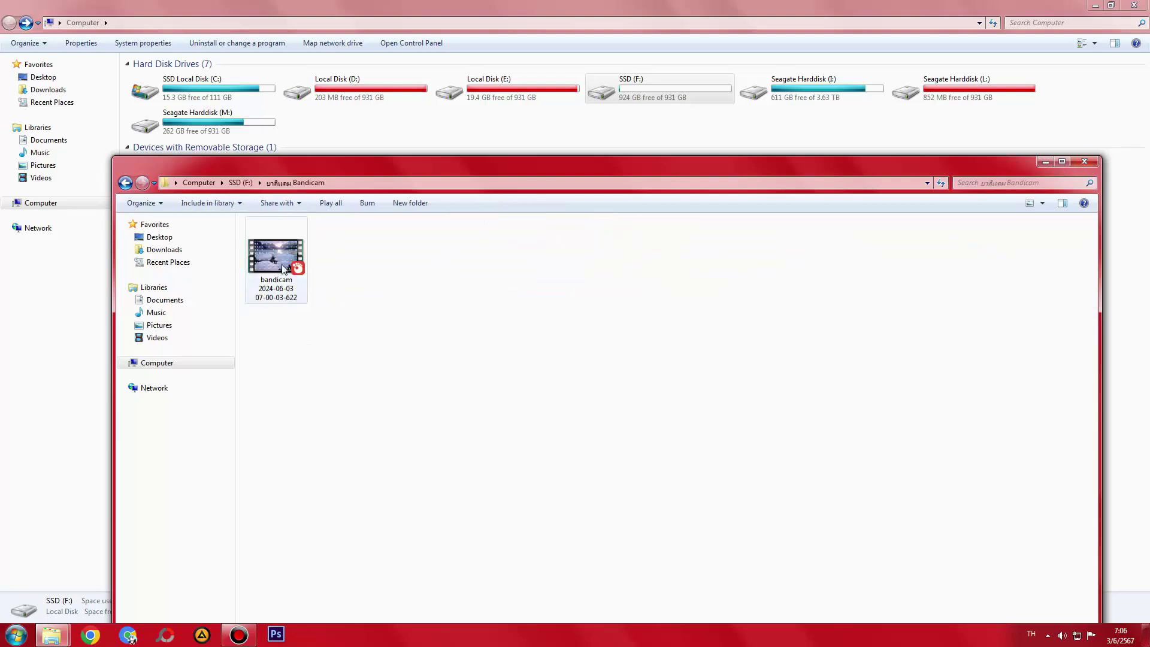
pyautogui.click(284, 268)
pyautogui.doubleClick(513, 171)
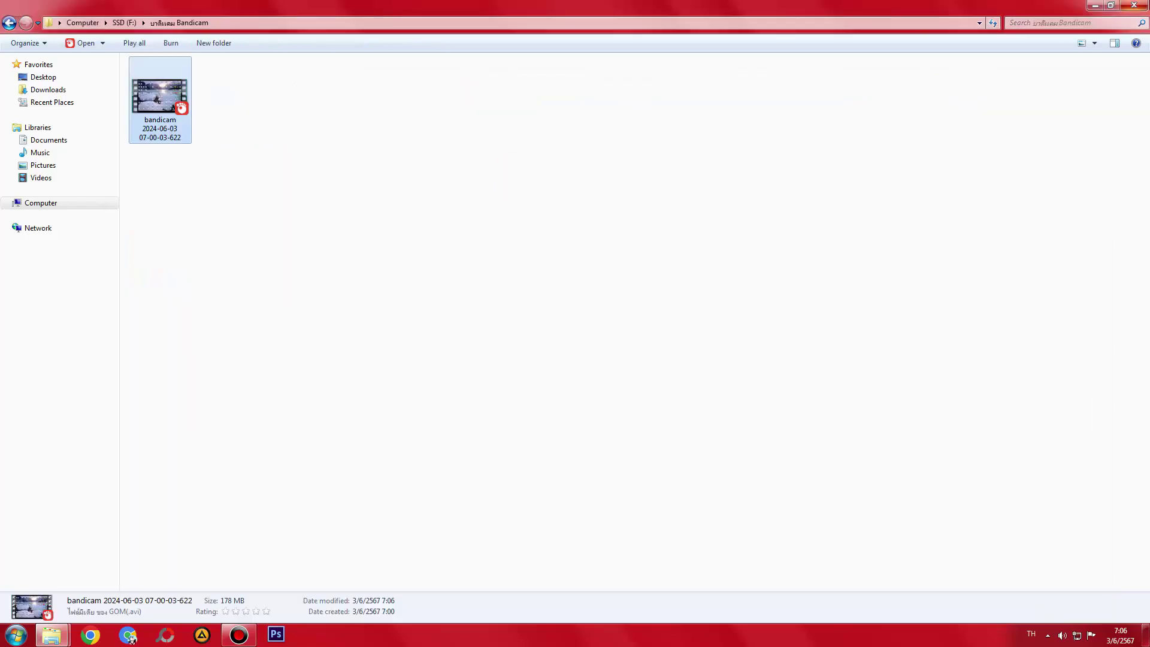
pyautogui.press('BackSpace')
pyautogui.rightClick(524, 257)
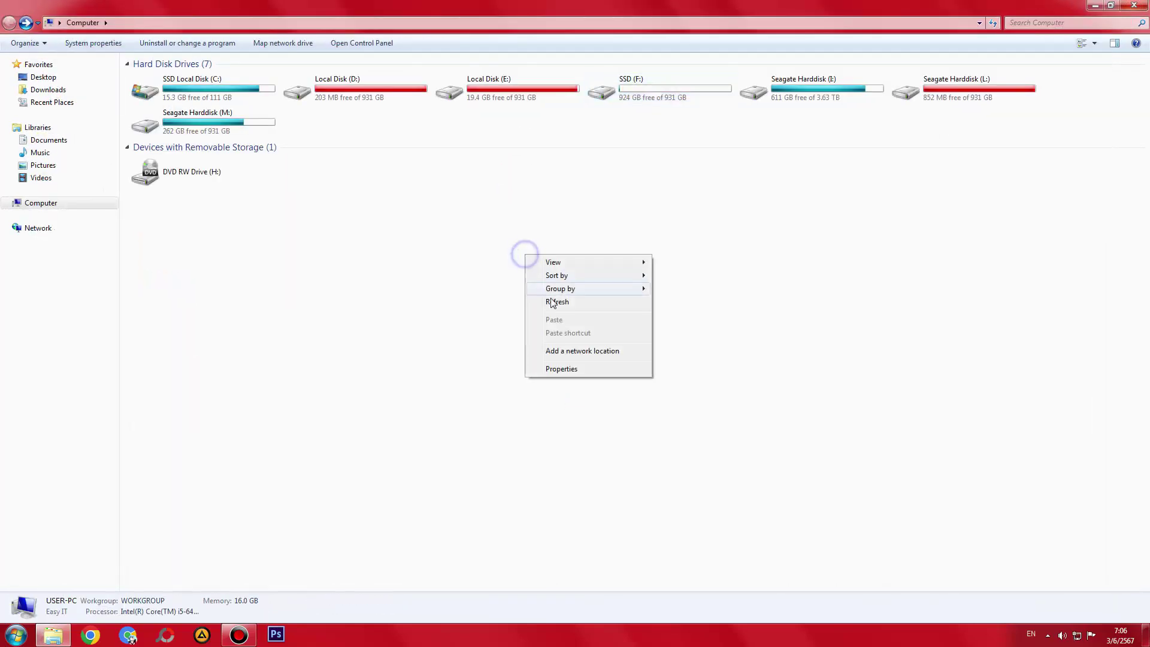
pyautogui.click(552, 300)
# - Open Seagate Harddisk (M:) and browse into the first 000 subfolder of 00000-สำคัญ 3 (GANE)
pyautogui.doubleClick(222, 120)
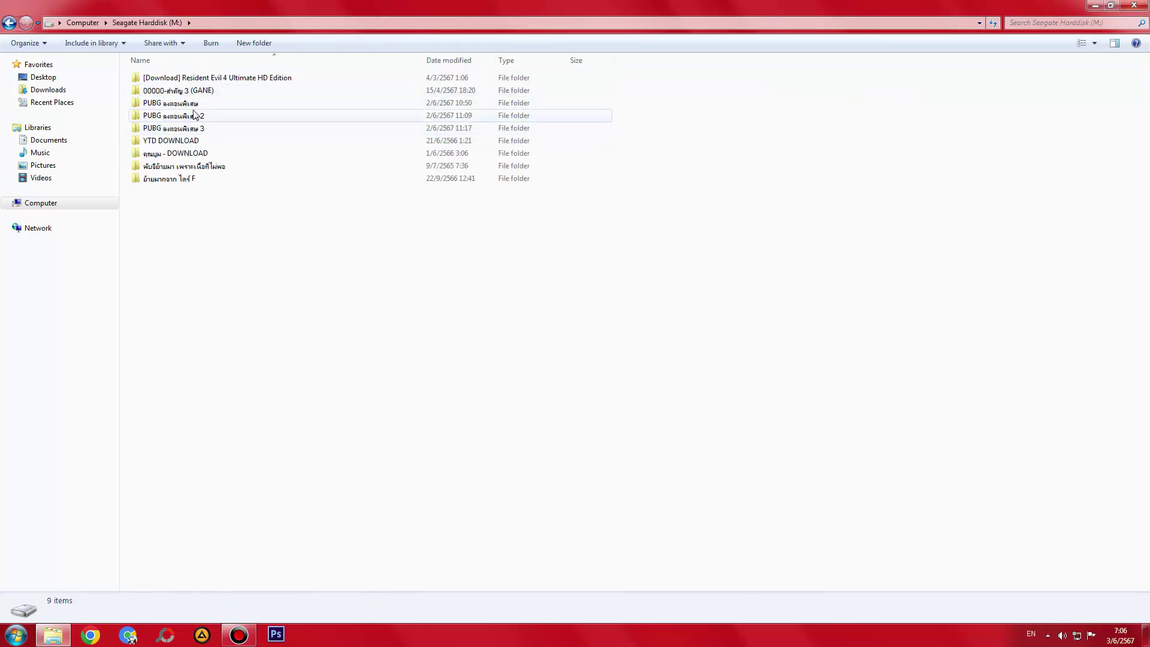
pyautogui.doubleClick(172, 91)
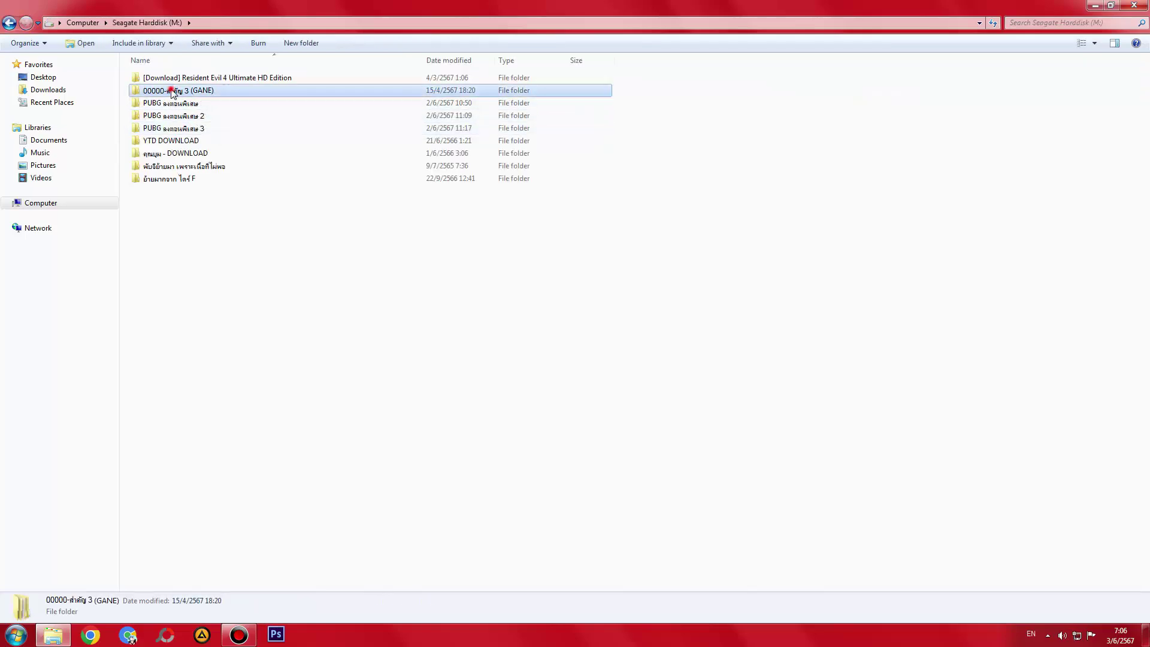
pyautogui.click(170, 82)
pyautogui.doubleClick(170, 82)
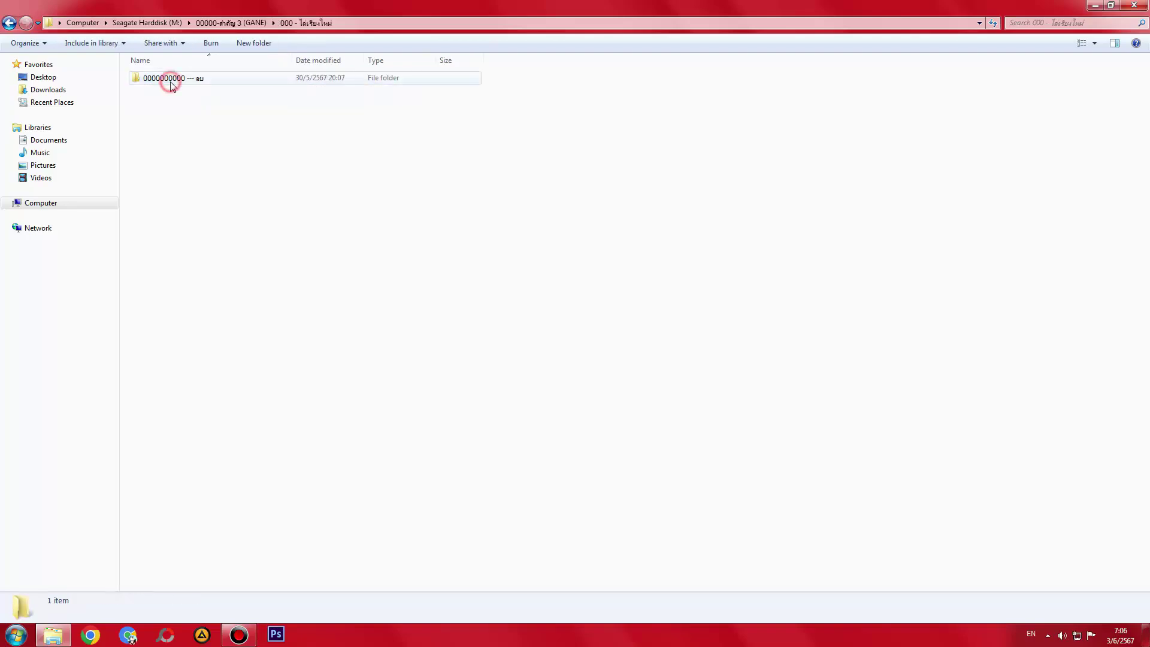
pyautogui.doubleClick(170, 82)
pyautogui.press('BackSpace')
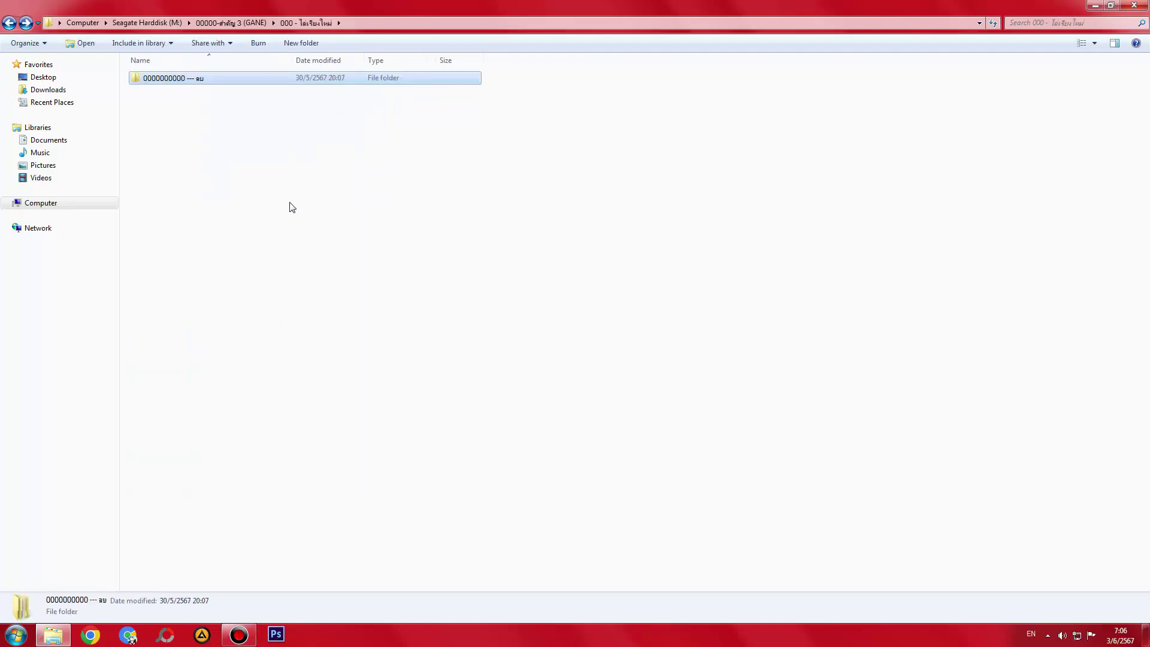
# - Move the 34 clip folders out of the first ลบ folder and permanently delete it
pyautogui.press('Return')
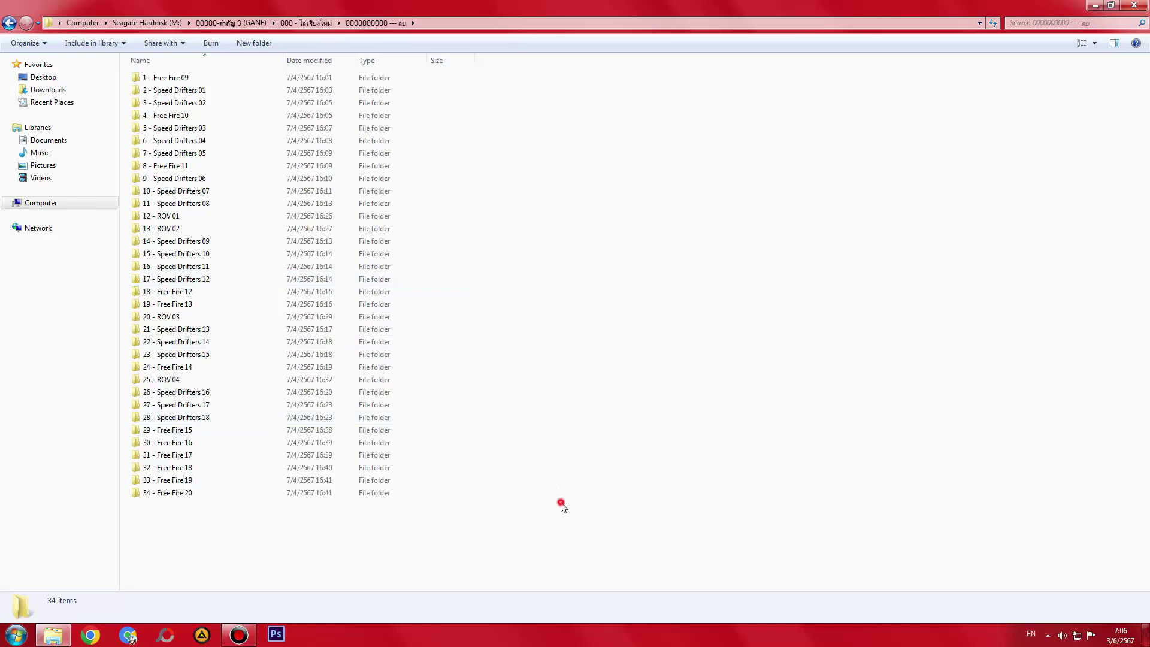
pyautogui.hotkey('ctrl', 'a')
pyautogui.hotkey('ctrl', 'x')
pyautogui.press('BackSpace')
pyautogui.hotkey('ctrl', 'v')
pyautogui.click(199, 80)
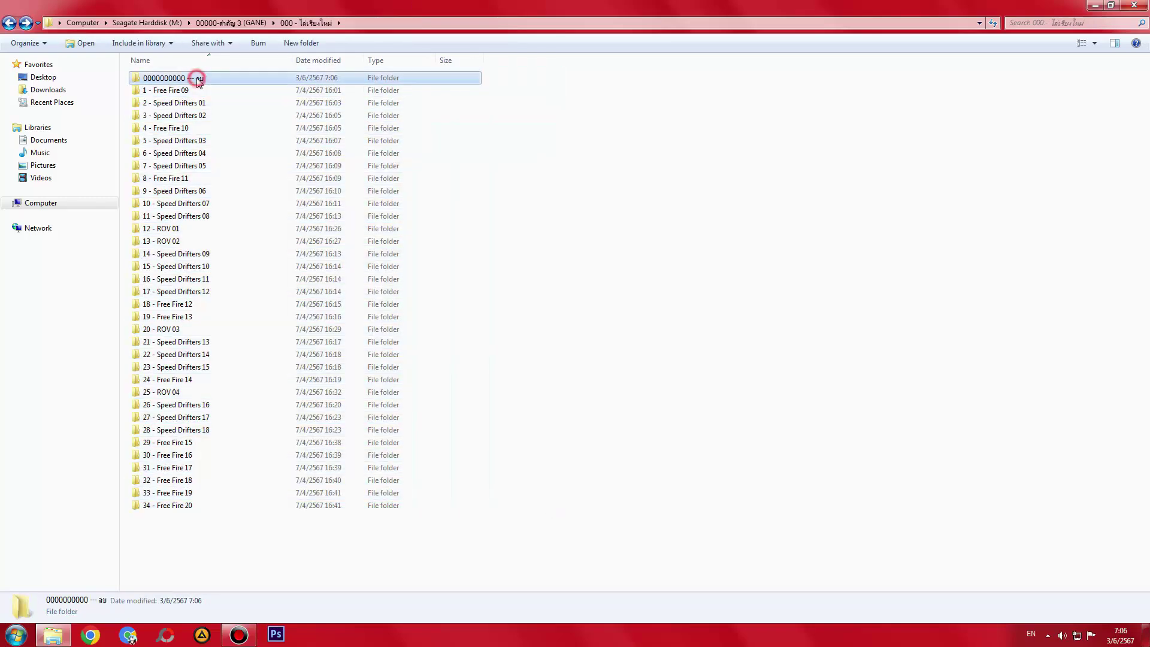
pyautogui.press('Delete')
pyautogui.press('Return')
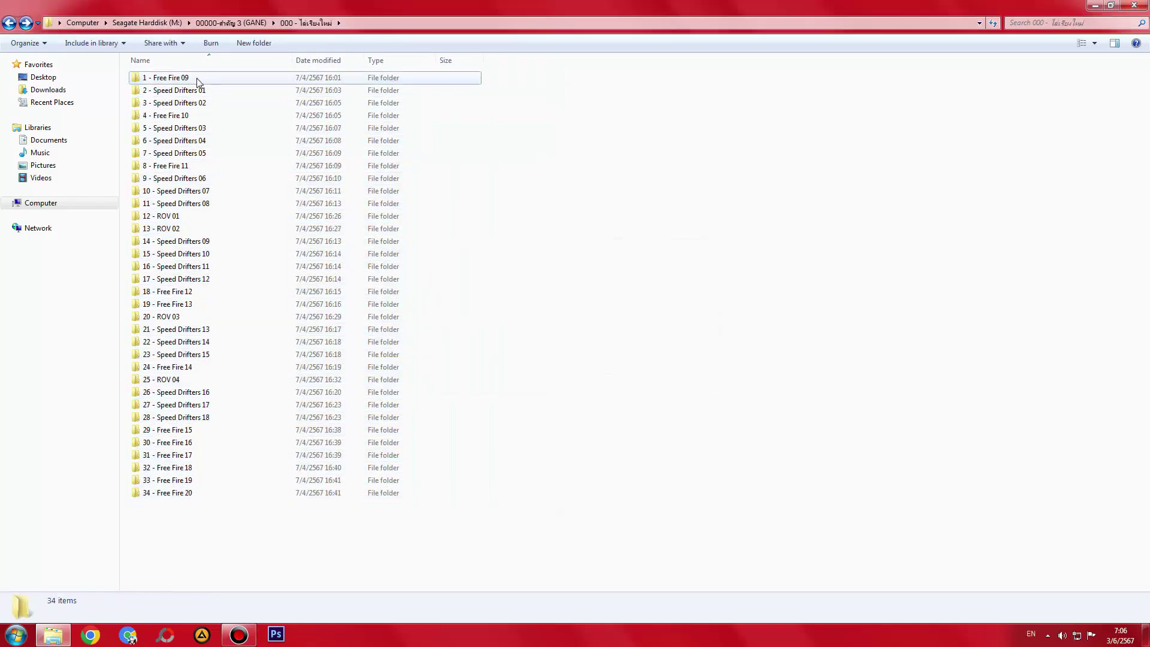
# - In 000 - ไล่เรียงใหม่ 2, move the 60 clip folders up and permanently delete ลบ
pyautogui.press('BackSpace')
pyautogui.doubleClick(185, 90)
pyautogui.click(185, 77)
pyautogui.press('Return')
pyautogui.hotkey('ctrl', 'a')
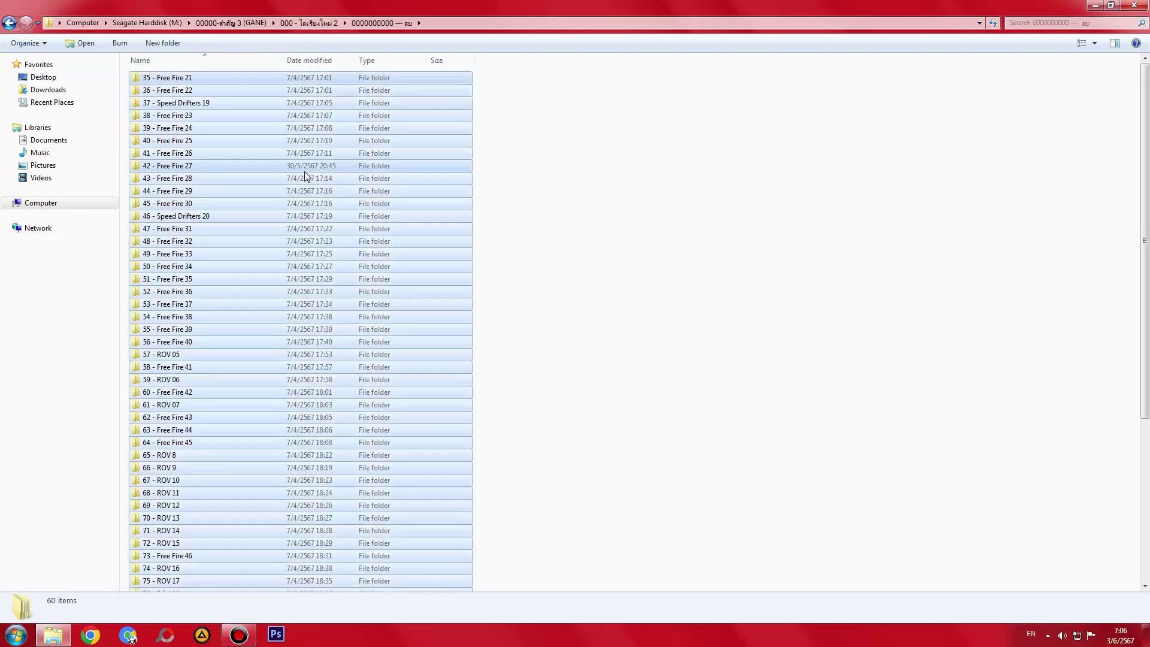
pyautogui.hotkey('ctrl', 'x')
pyautogui.press('BackSpace')
pyautogui.hotkey('ctrl', 'v')
pyautogui.click(201, 82)
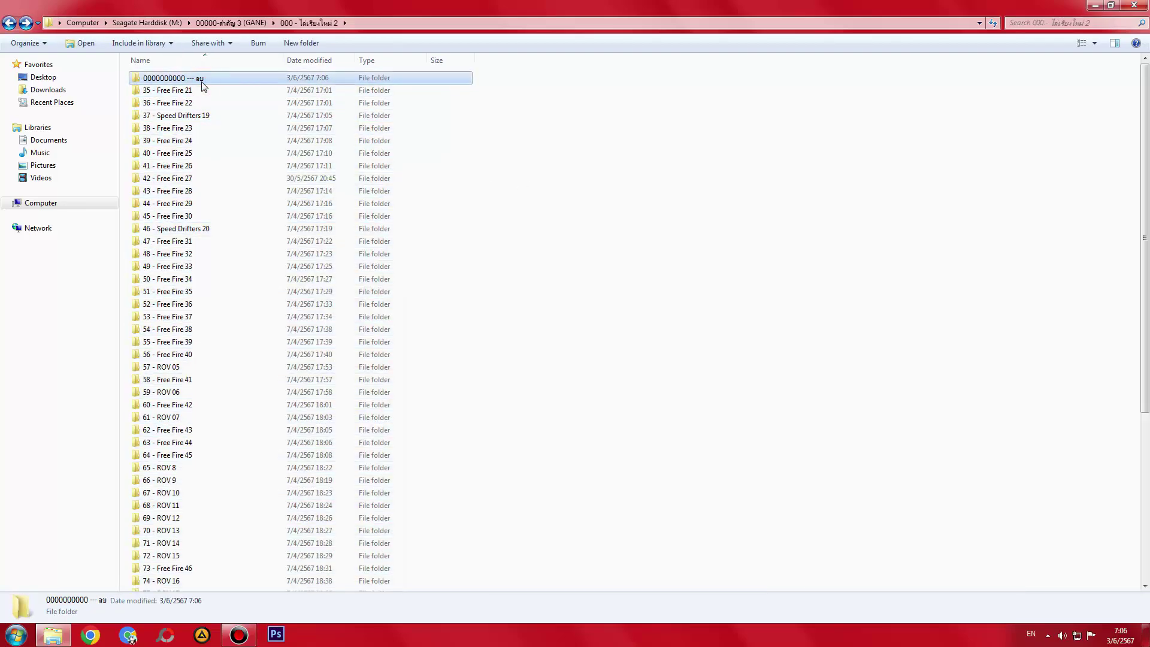
pyautogui.press('Delete')
pyautogui.press('Return')
# - In 000 - ไล่เรียงใหม่ 3, move the 8 ROV folders up and permanently delete ลบ
pyautogui.press('BackSpace')
pyautogui.doubleClick(165, 100)
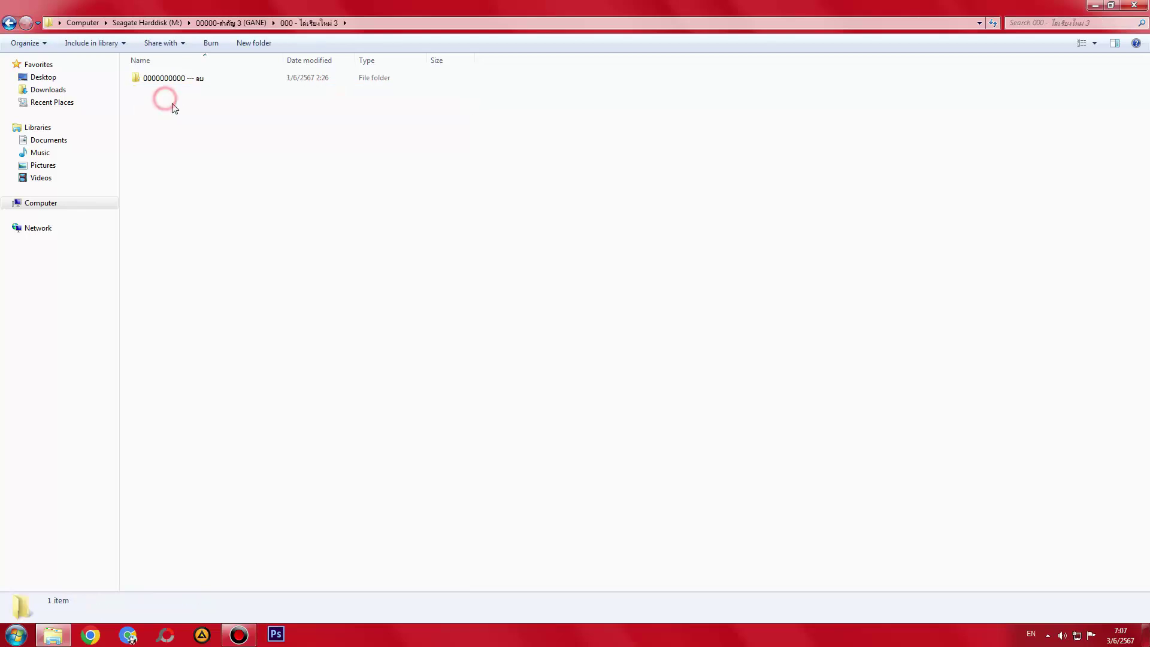
pyautogui.click(180, 78)
pyautogui.press('Return')
pyautogui.click(295, 265)
pyautogui.hotkey('ctrl', 'a')
pyautogui.press('BackSpace')
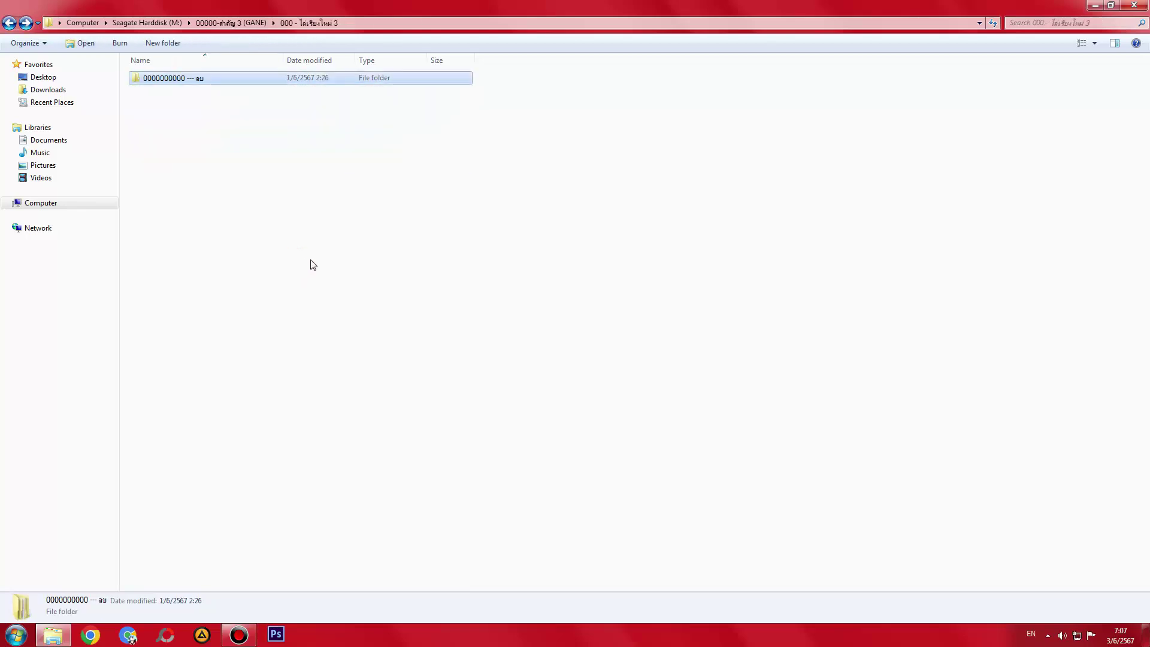
pyautogui.hotkey('ctrl', 'v')
pyautogui.click(174, 78)
pyautogui.press('Delete')
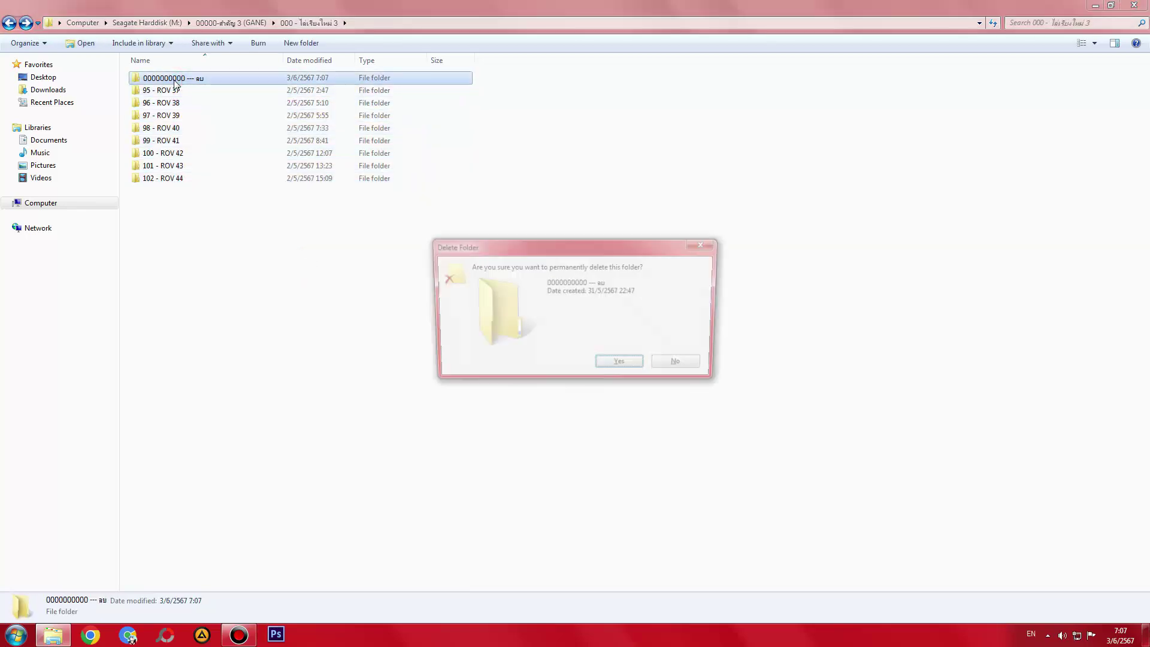
pyautogui.press('Return')
pyautogui.press('BackSpace')
pyautogui.doubleClick(175, 76)
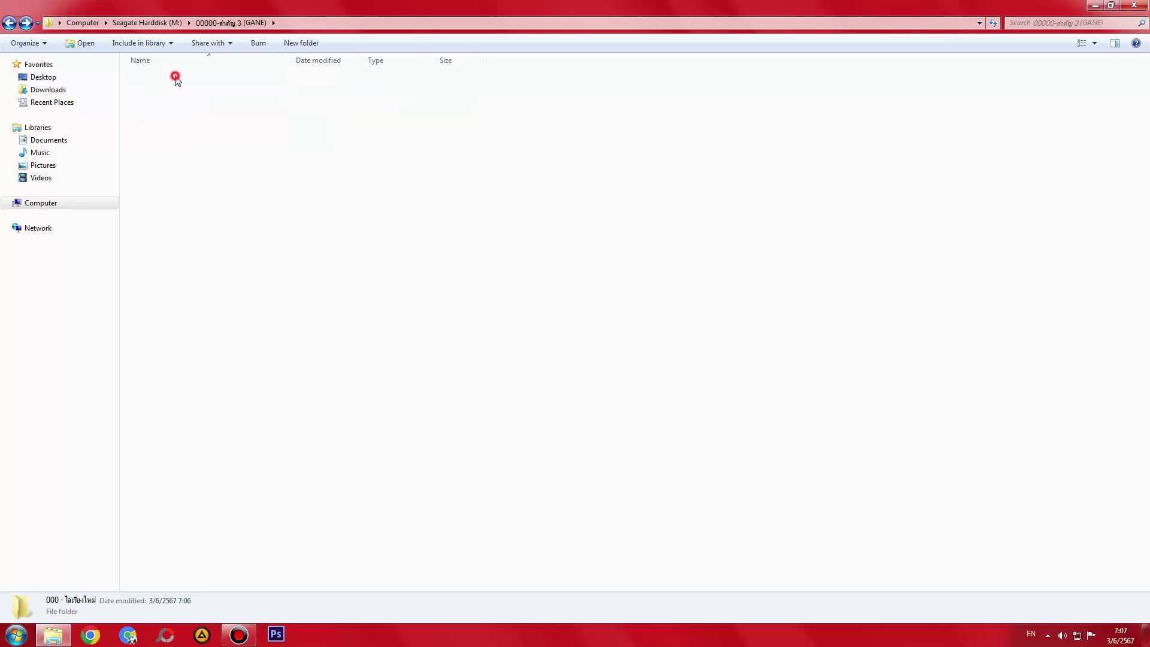
# - Browse the first, second and third re-sorted folders, then restore the window from full screen
pyautogui.moveTo(442, 551); pyautogui.dragTo(339, 5)
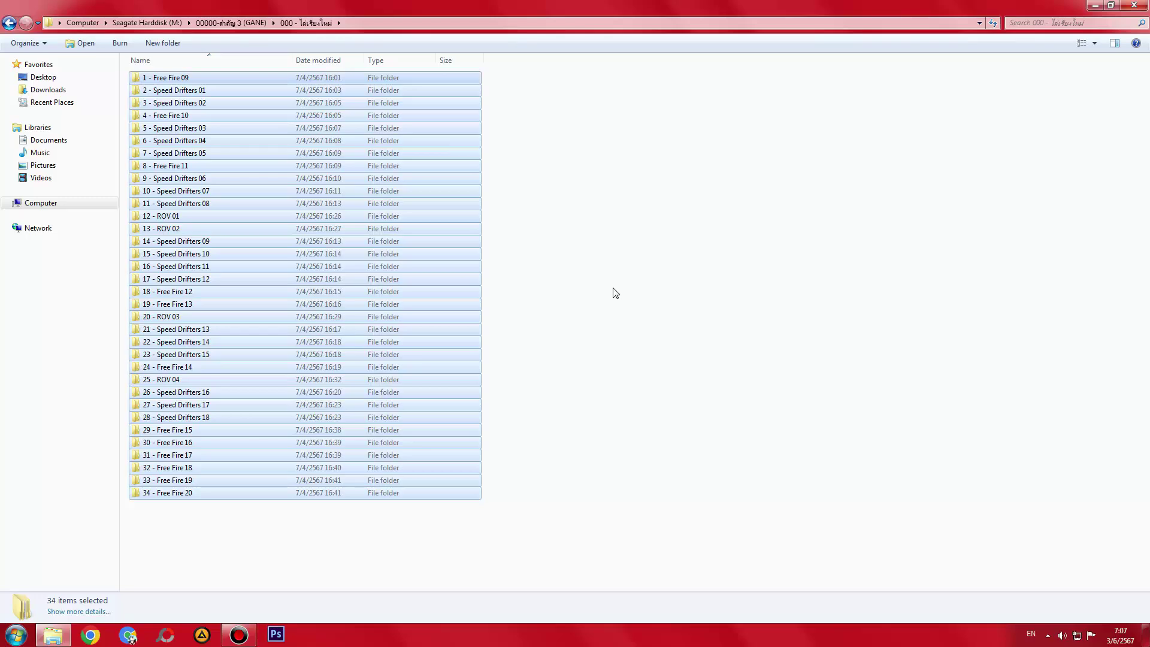
pyautogui.press('BackSpace')
pyautogui.doubleClick(188, 89)
pyautogui.press('BackSpace')
pyautogui.click(193, 103)
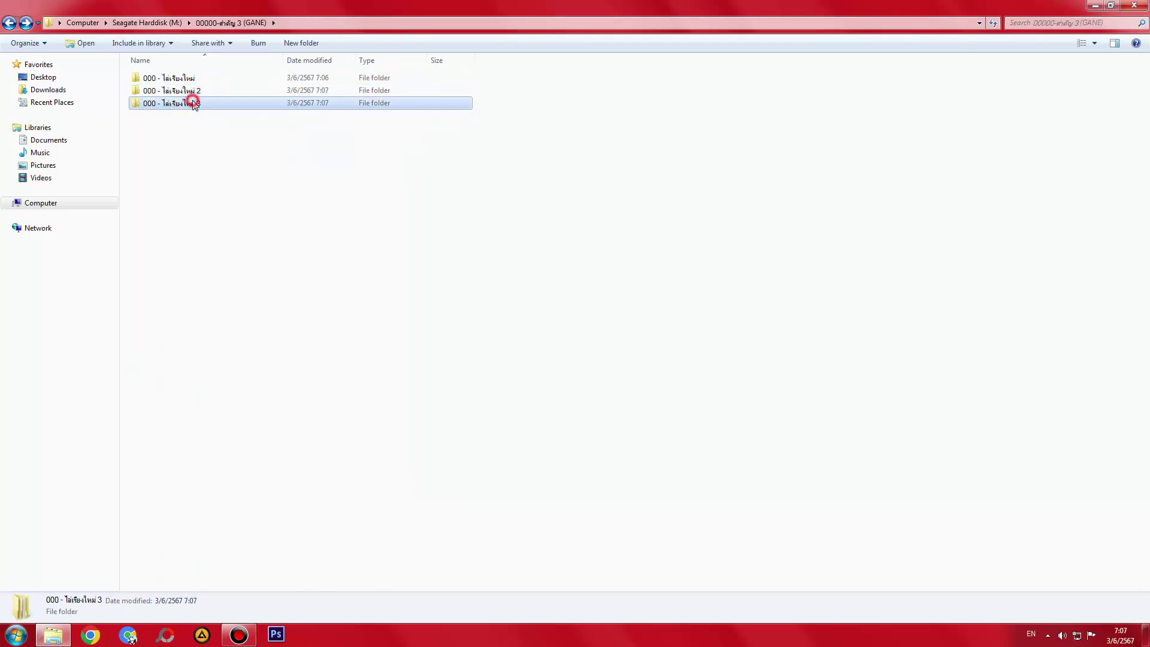
pyautogui.doubleClick(193, 103)
pyautogui.press('BackSpace')
pyautogui.doubleClick(172, 78)
pyautogui.doubleClick(403, 5)
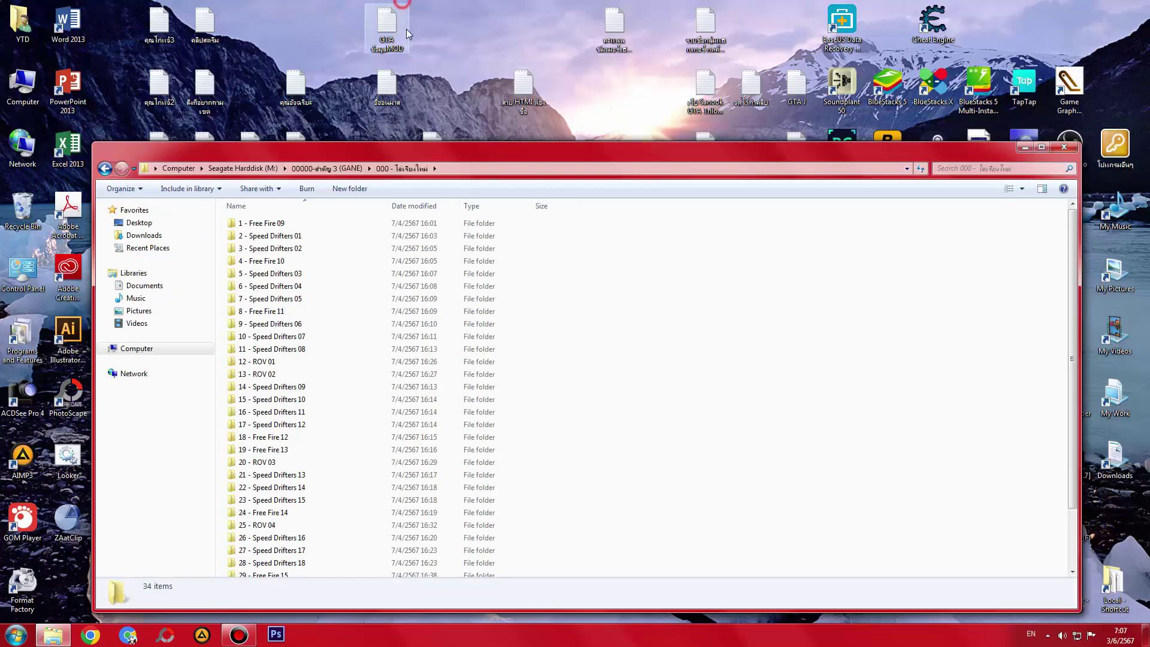
# - Open the Computer drives overview from the desktop and return to the maximized folder window
pyautogui.doubleClick(22, 87)
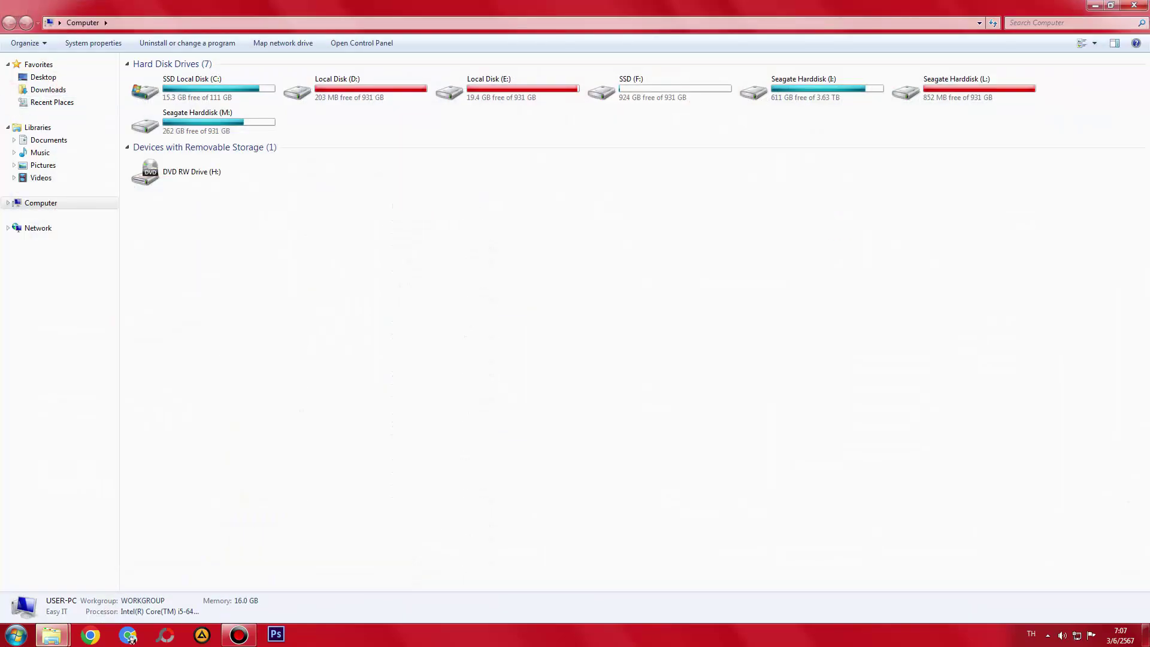
pyautogui.moveTo(53, 640)
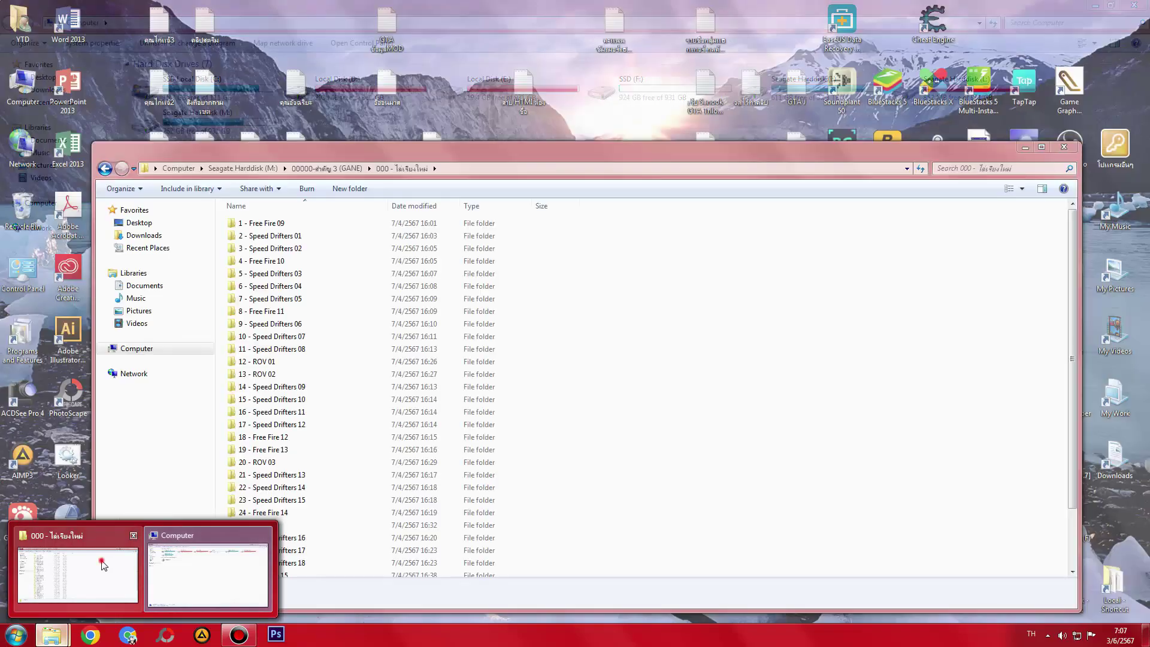
pyautogui.click(105, 563)
pyautogui.doubleClick(387, 153)
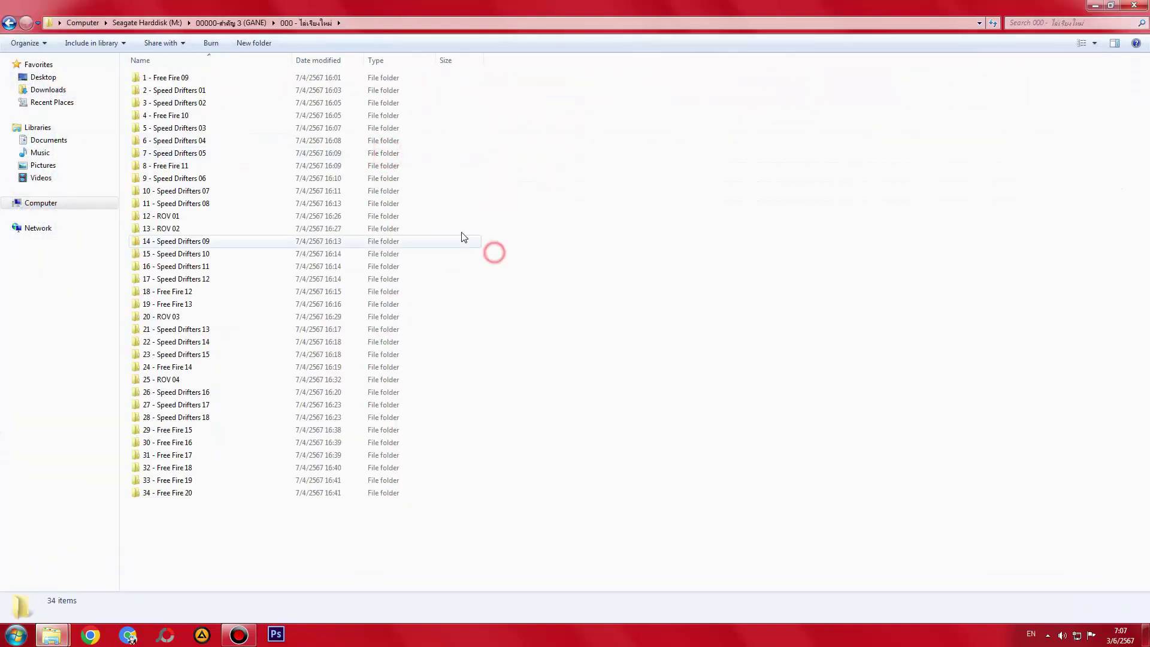
# - Recheck the 34 clip folders in 000 - ไล่เรียงใหม่ and the contents of folder 2
pyautogui.hotkey('ctrl', 'a')
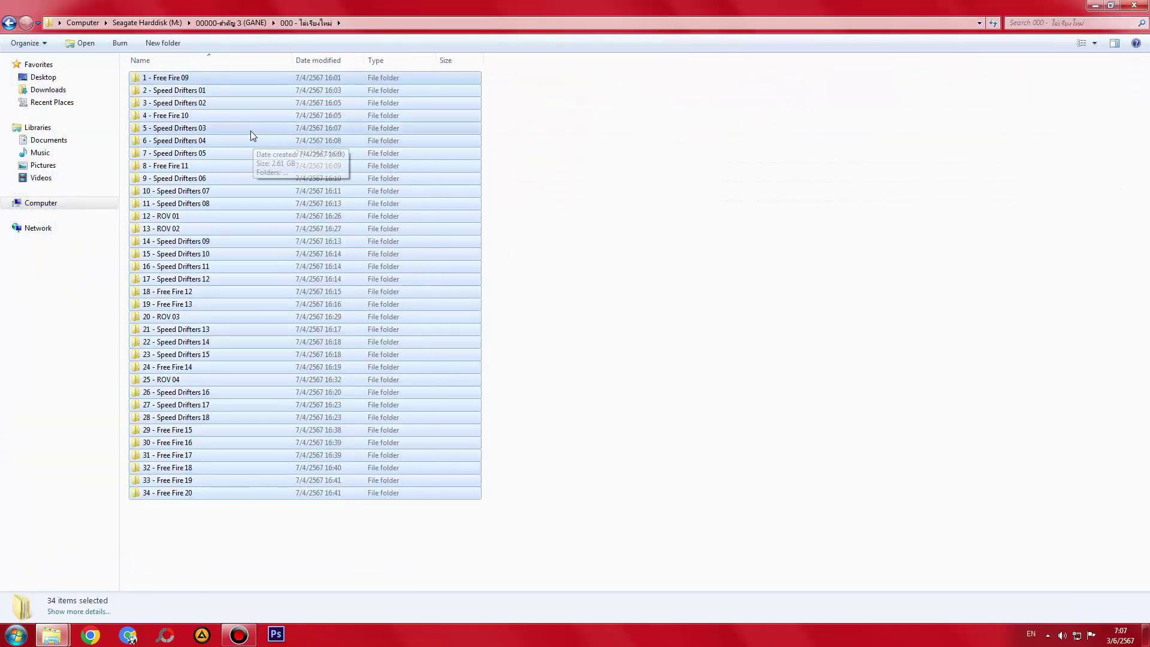
pyautogui.press('BackSpace')
pyautogui.doubleClick(180, 94)
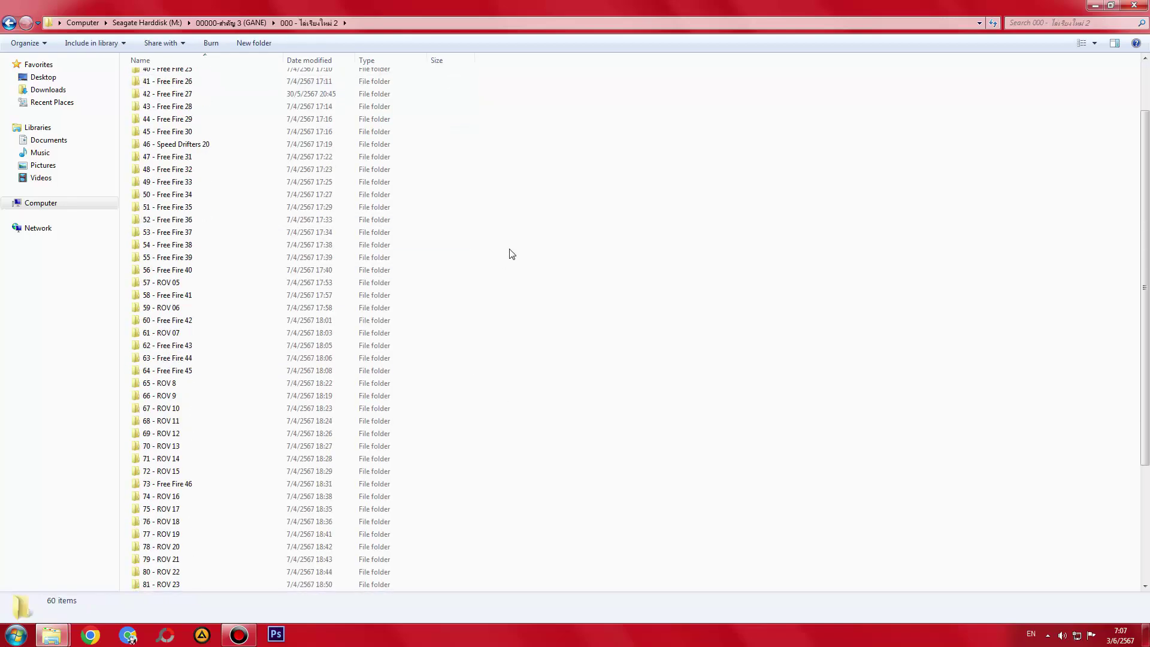
pyautogui.press('BackSpace')
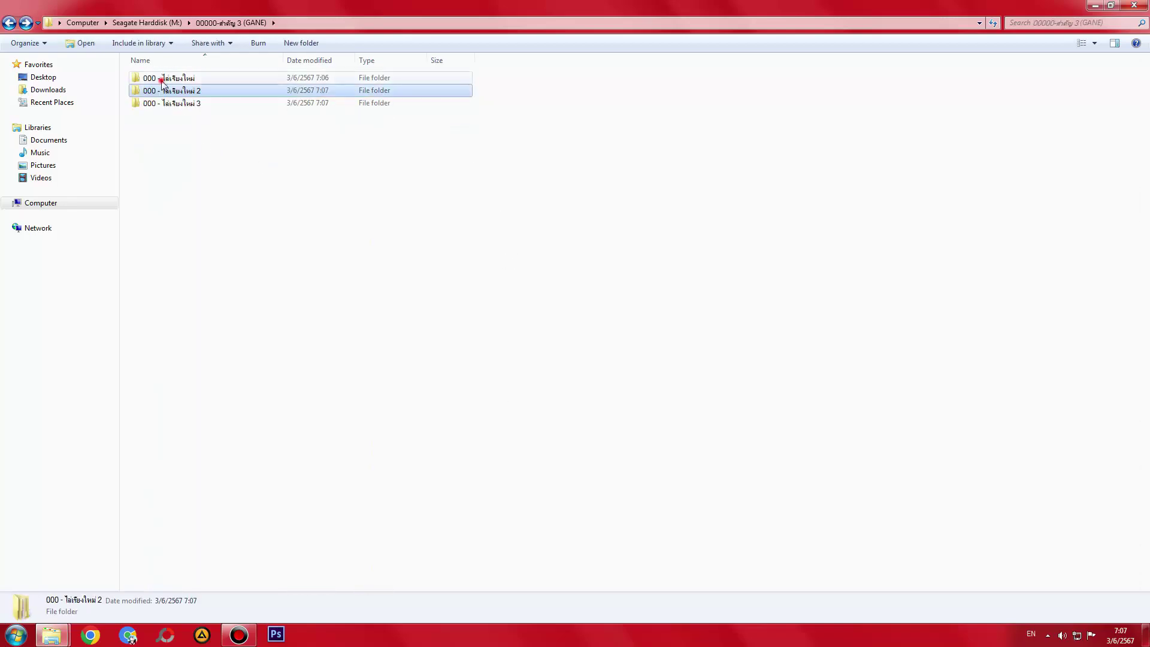
pyautogui.doubleClick(160, 79)
pyautogui.click(159, 80)
pyautogui.click(155, 491)
pyautogui.press('BackSpace')
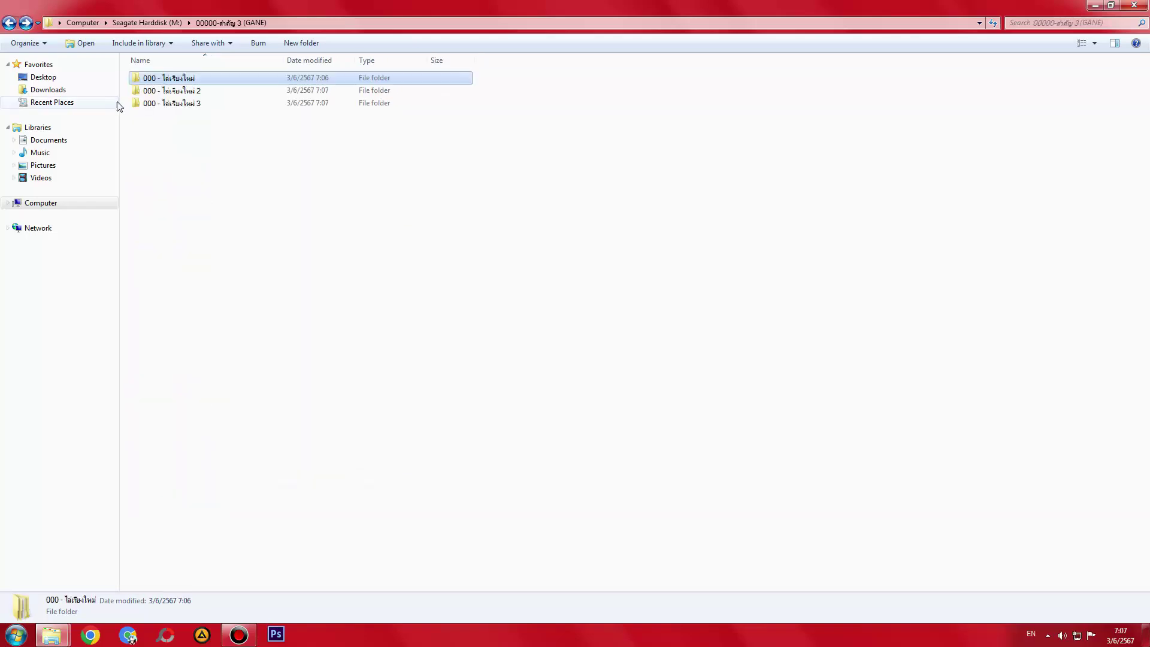
# - Review folder 2 down to 94 - ROV 36, then select folder 3's eight ROV folders
pyautogui.doubleClick(173, 90)
pyautogui.scroll(-6, 419, 336)
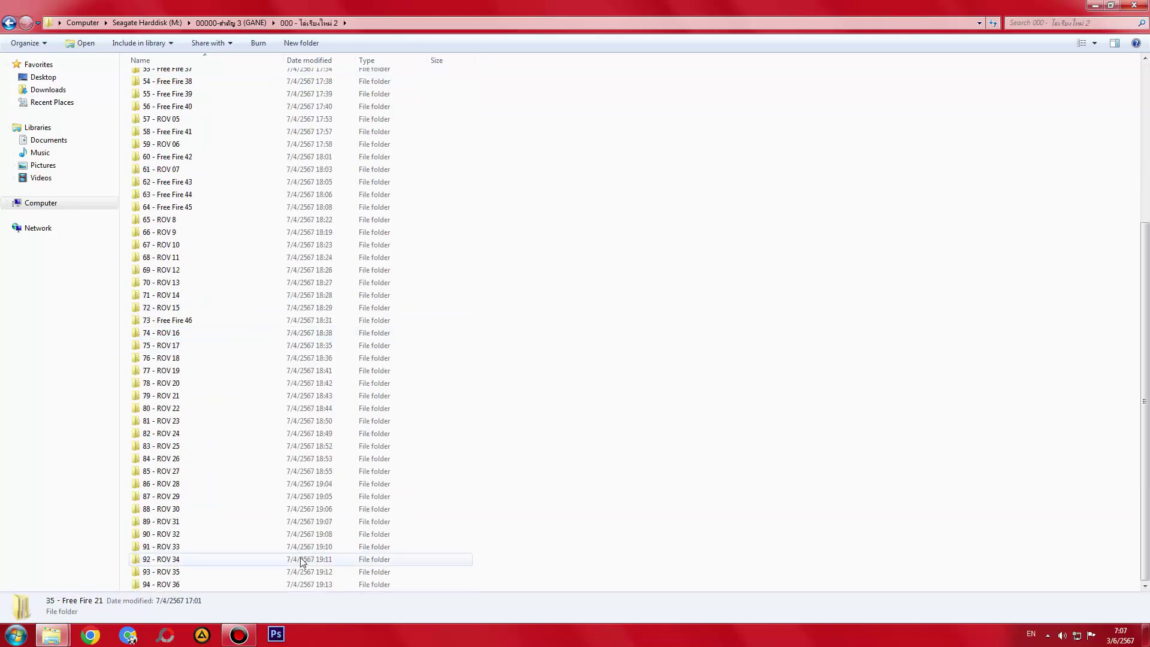
pyautogui.click(192, 583)
pyautogui.press('BackSpace')
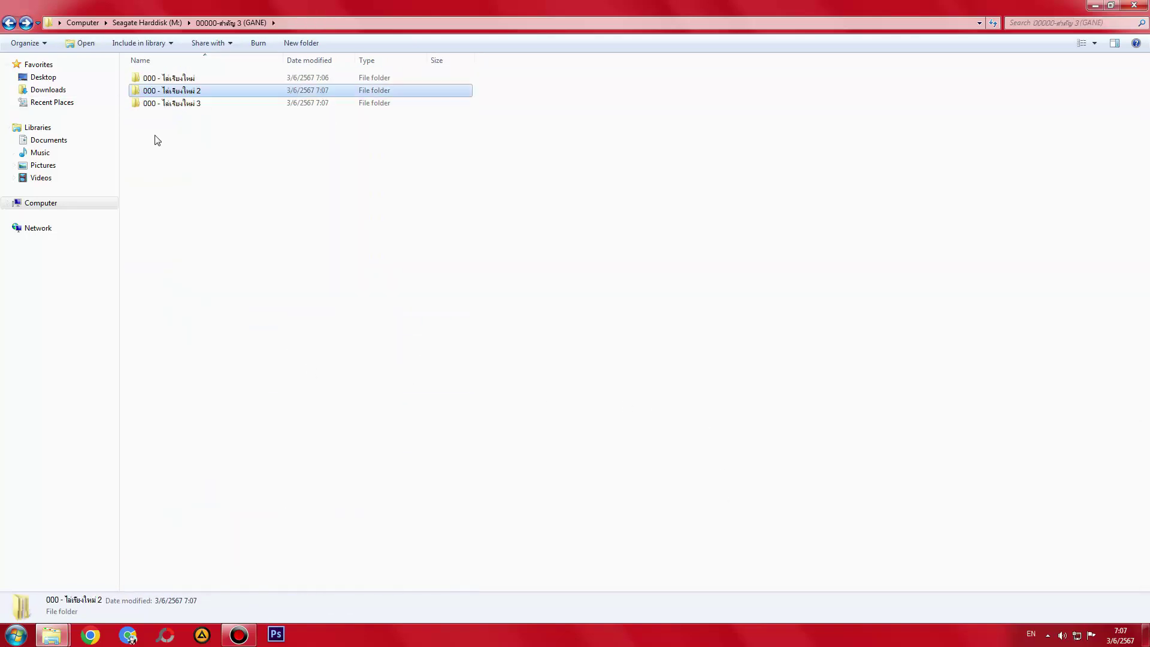
pyautogui.doubleClick(186, 106)
pyautogui.hotkey('ctrl', 'a')
# - Reselect the eight ROV folders and return to the Seagate Harddisk (M:) listing
pyautogui.click(290, 217)
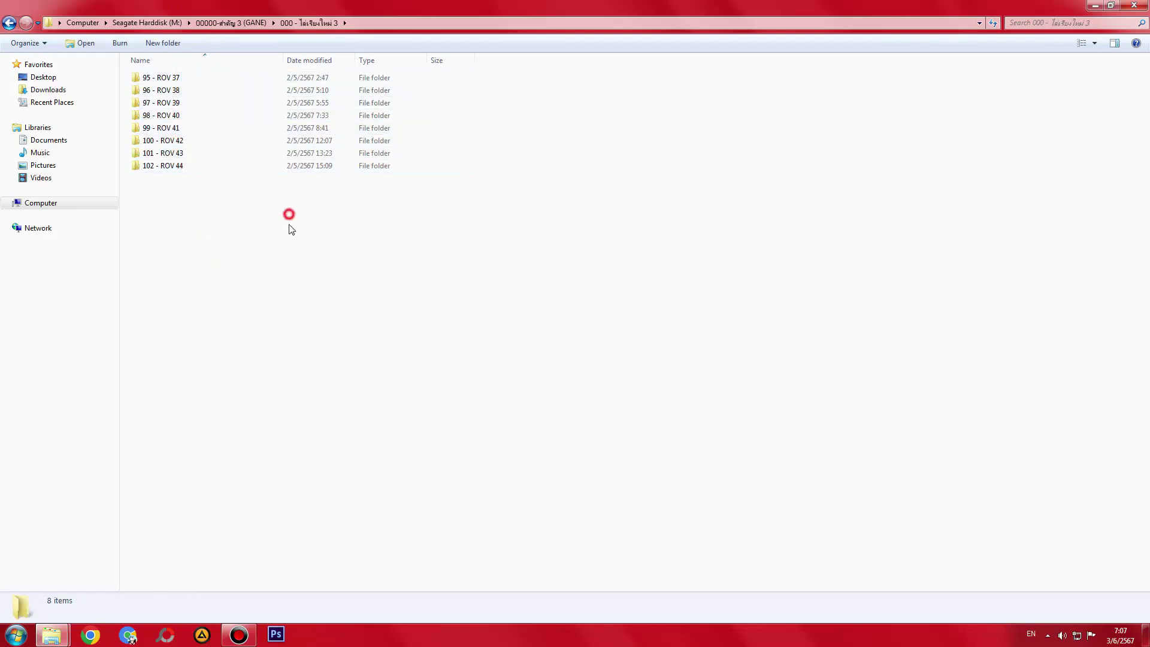
pyautogui.hotkey('ctrl', 'a')
pyautogui.press('BackSpace')
pyautogui.press('BackSpace')
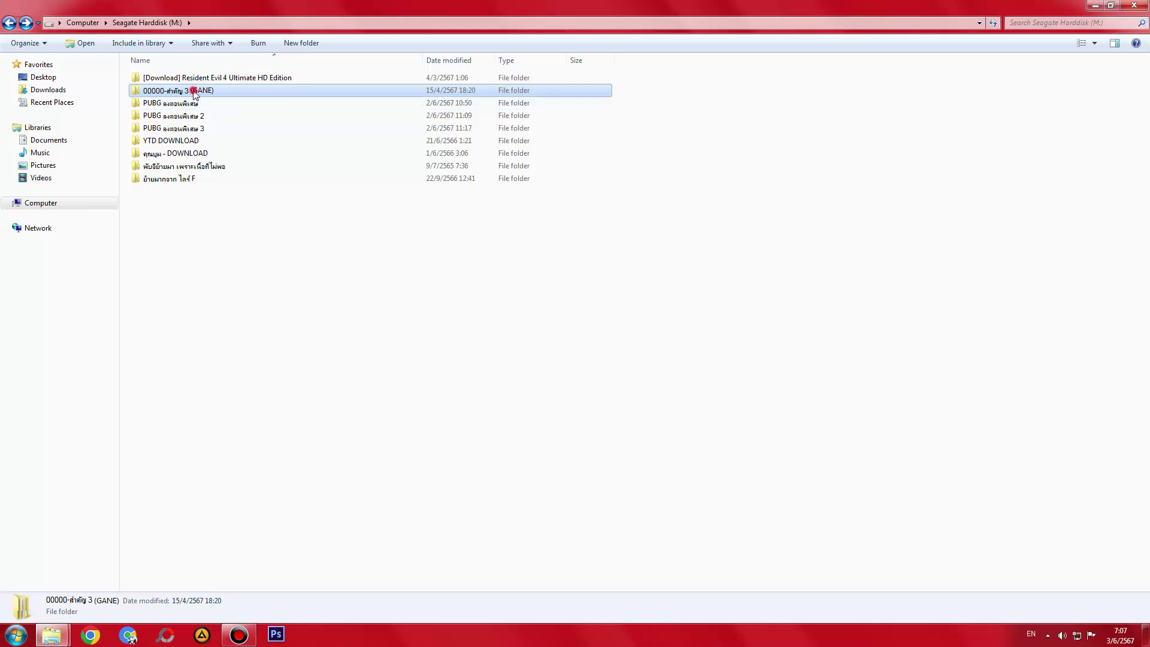
pyautogui.doubleClick(193, 94)
pyautogui.press('BackSpace')
# - Check the 00000-สำคัญ 3 (GANE) folder's Properties, then close the dialog without changes
pyautogui.moveTo(494, 6); pyautogui.dragTo(495, 150)
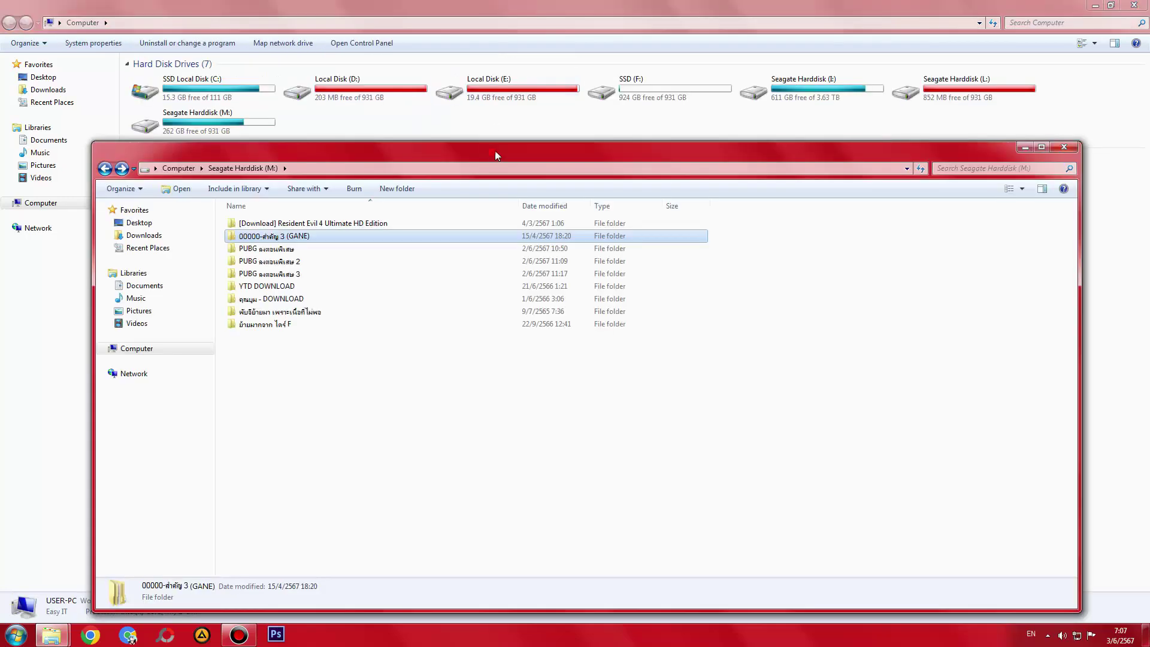
pyautogui.rightClick(319, 237)
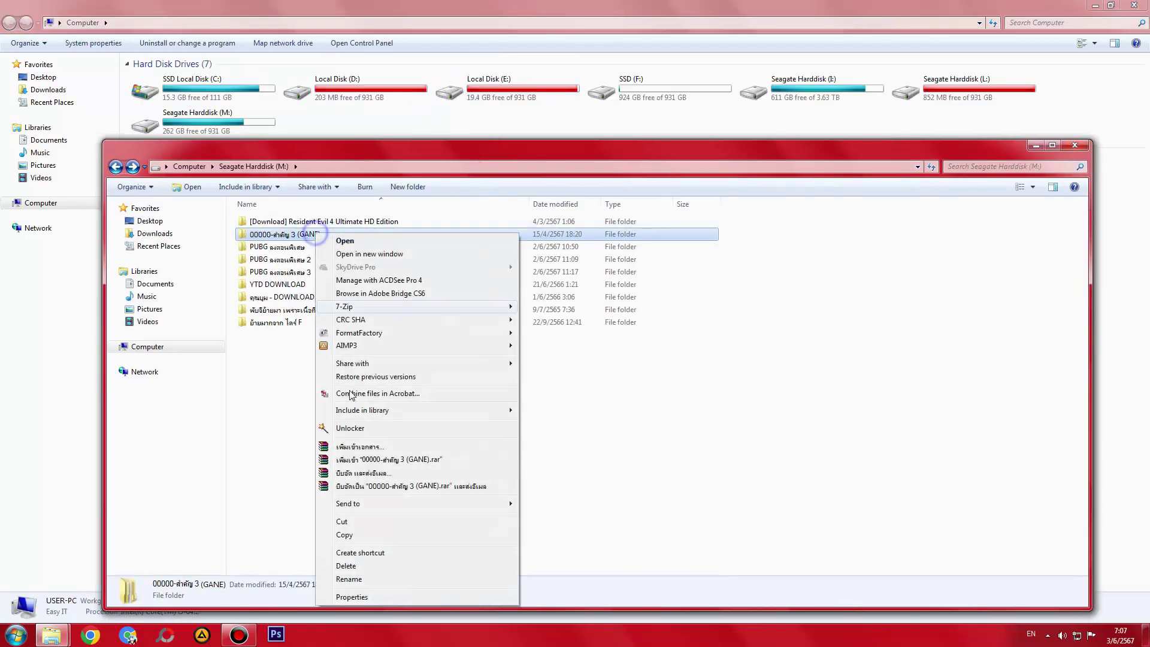
pyautogui.click(354, 594)
pyautogui.moveTo(400, 250); pyautogui.dragTo(794, 225)
pyautogui.click(850, 486)
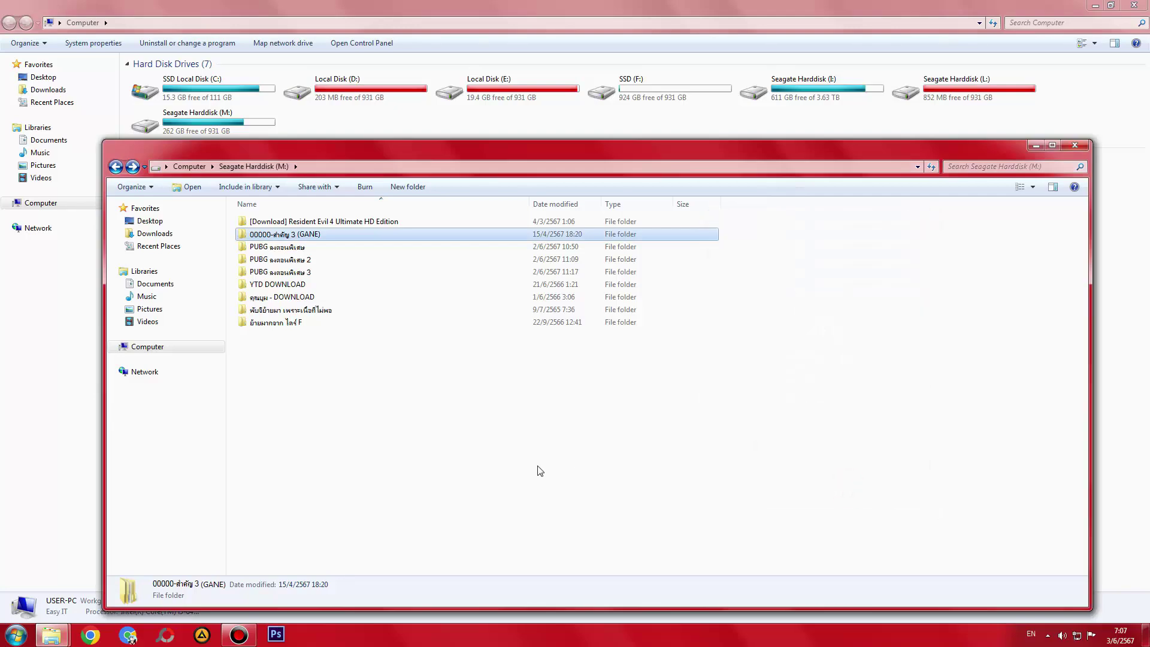
# - Inside the GANE folder, select all three re-sorted folders
pyautogui.doubleClick(315, 236)
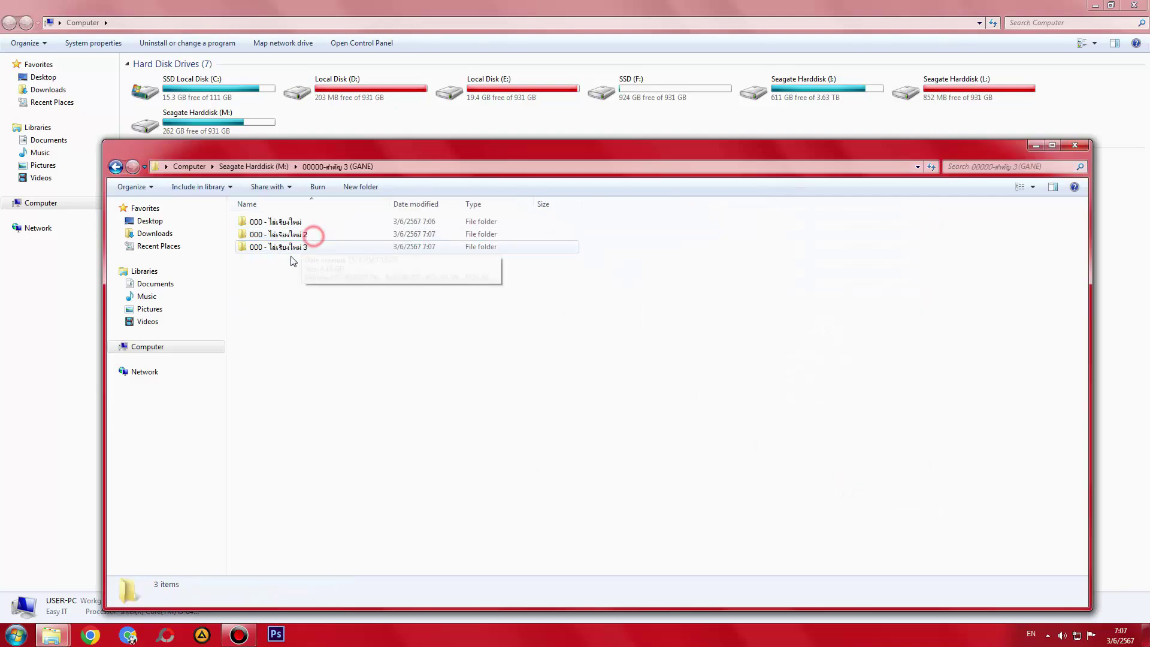
pyautogui.click(274, 223)
pyautogui.hotkey('ctrl', 'a')
pyautogui.press('BackSpace')
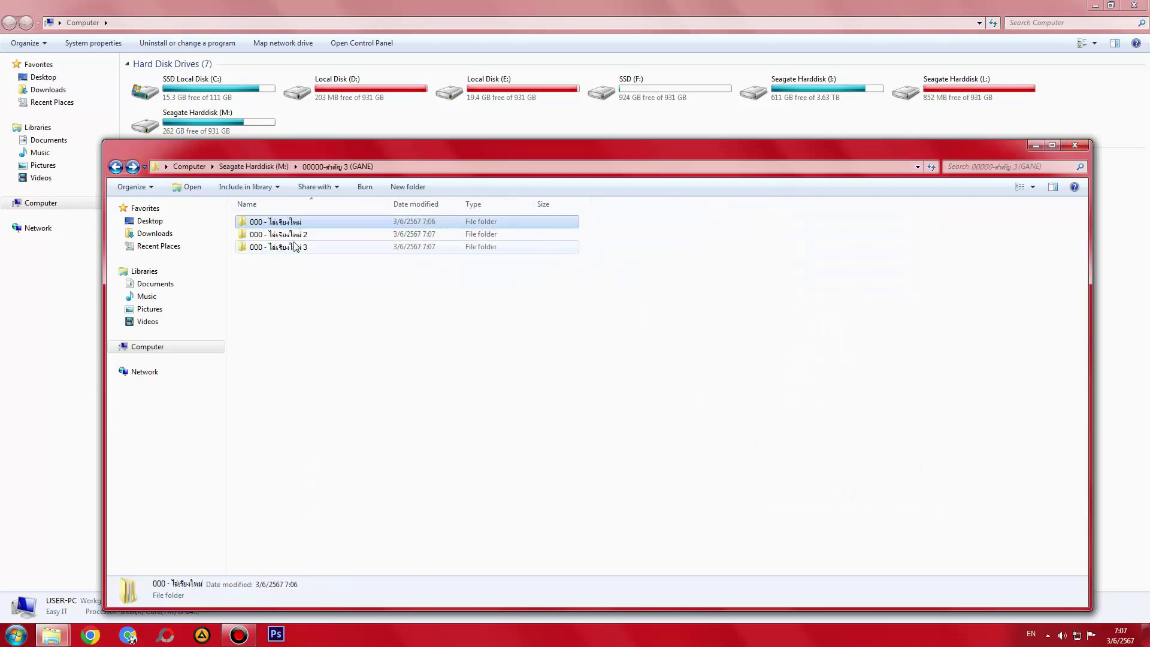
pyautogui.keyDown('ctrl'); pyautogui.click(288, 234); pyautogui.keyUp('ctrl')
pyautogui.keyDown('shift'); pyautogui.click(290, 246); pyautogui.keyUp('shift')
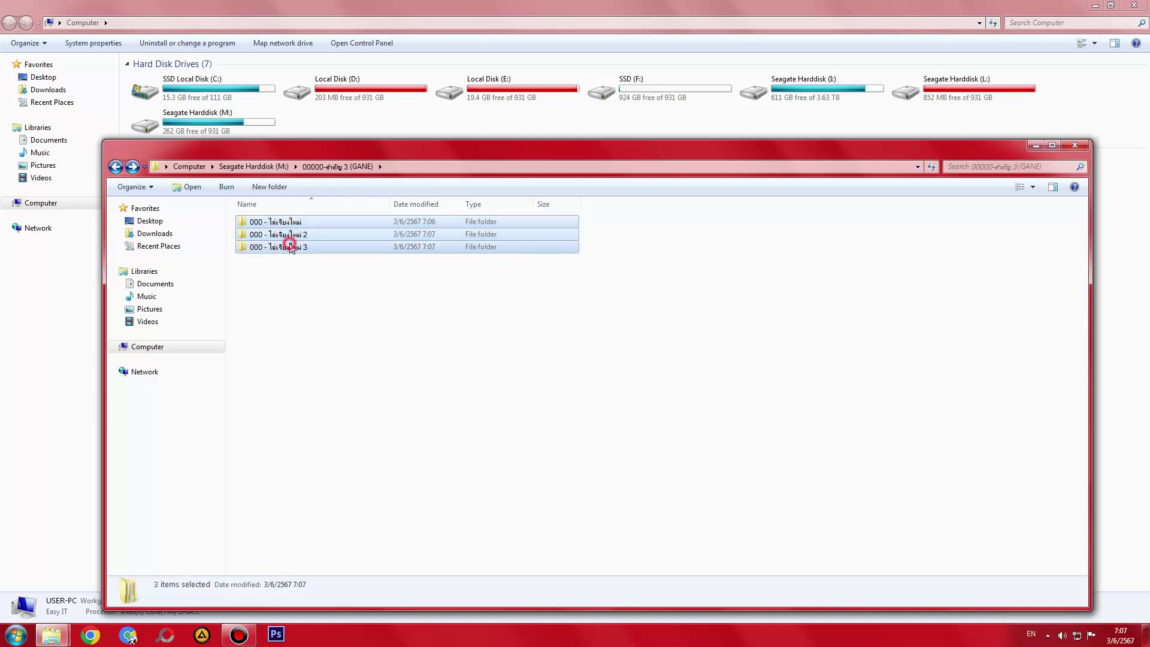
# - Recheck the re-sorted folders' contents, including the 8 ROV folders, and return to Seagate Harddisk (M:)
pyautogui.doubleClick(288, 232)
pyautogui.hotkey('ctrl', 'a')
pyautogui.press('BackSpace')
pyautogui.click(297, 246)
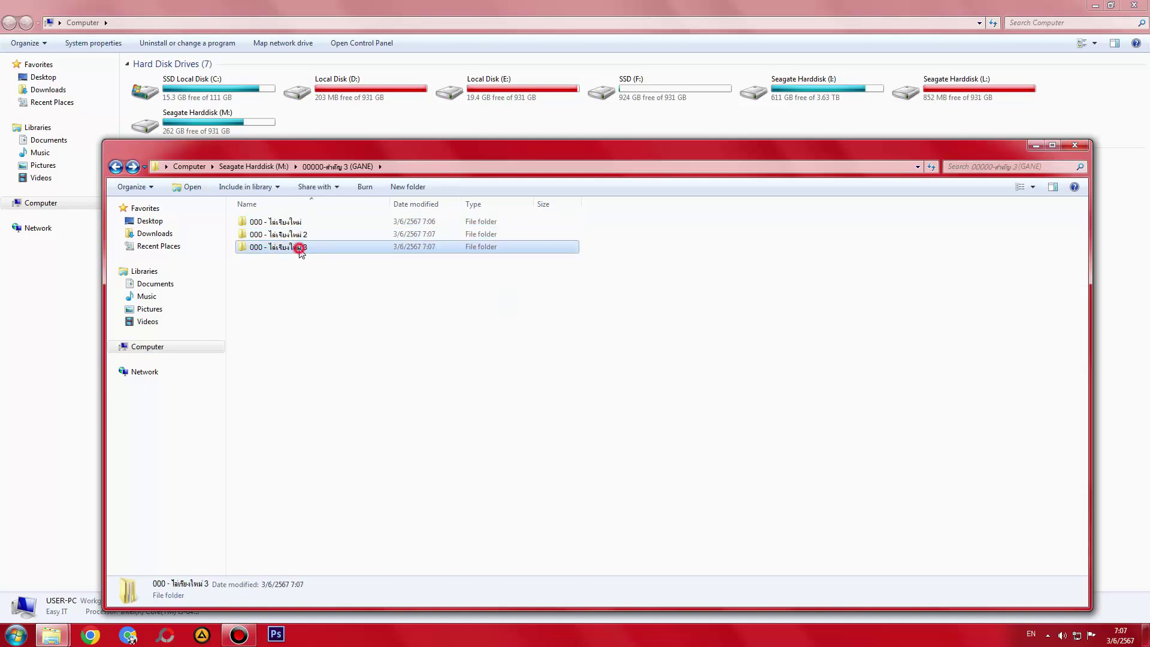
pyautogui.doubleClick(298, 247)
pyautogui.hotkey('ctrl', 'a')
pyautogui.press('BackSpace')
pyautogui.press('BackSpace')
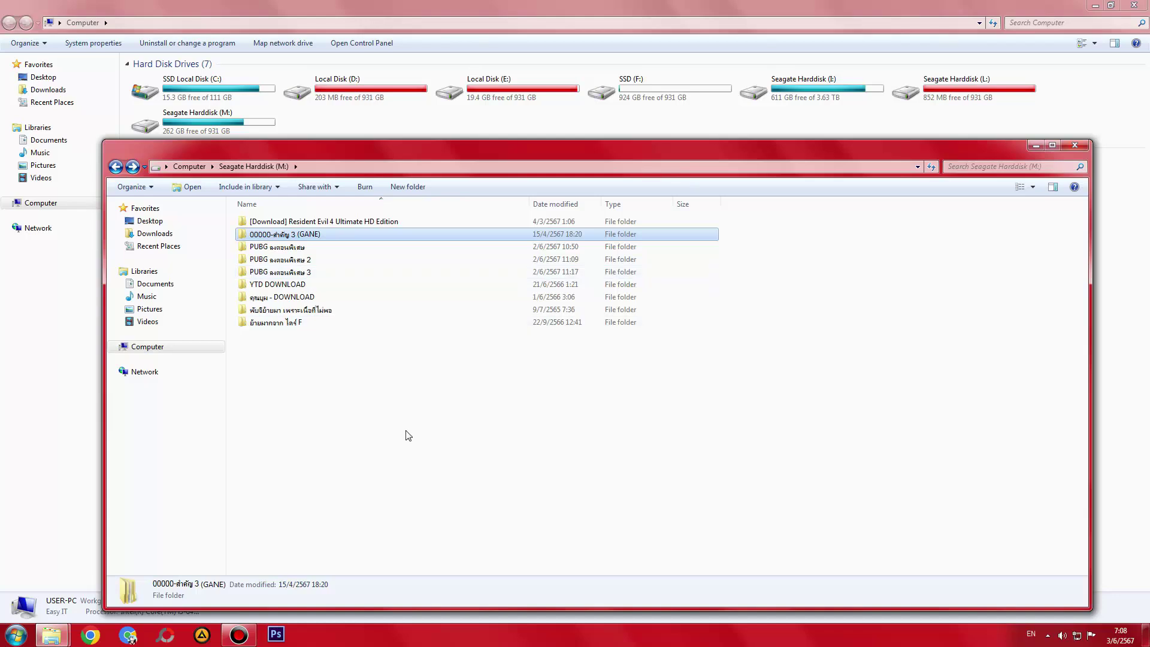
pyautogui.hotkey('alt', 'Right')
pyautogui.press('BackSpace')
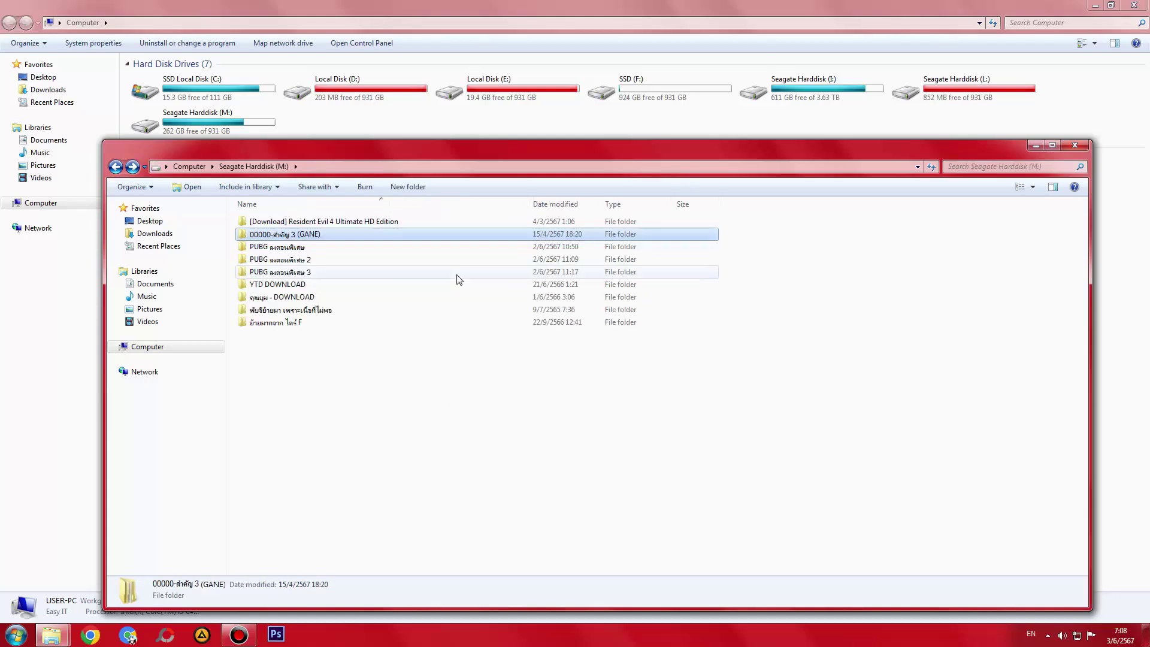
# - Bring up the Shift+Delete confirmation for the GANE folder twice, cancelling both times
pyautogui.hotkey('shift', 'Delete')
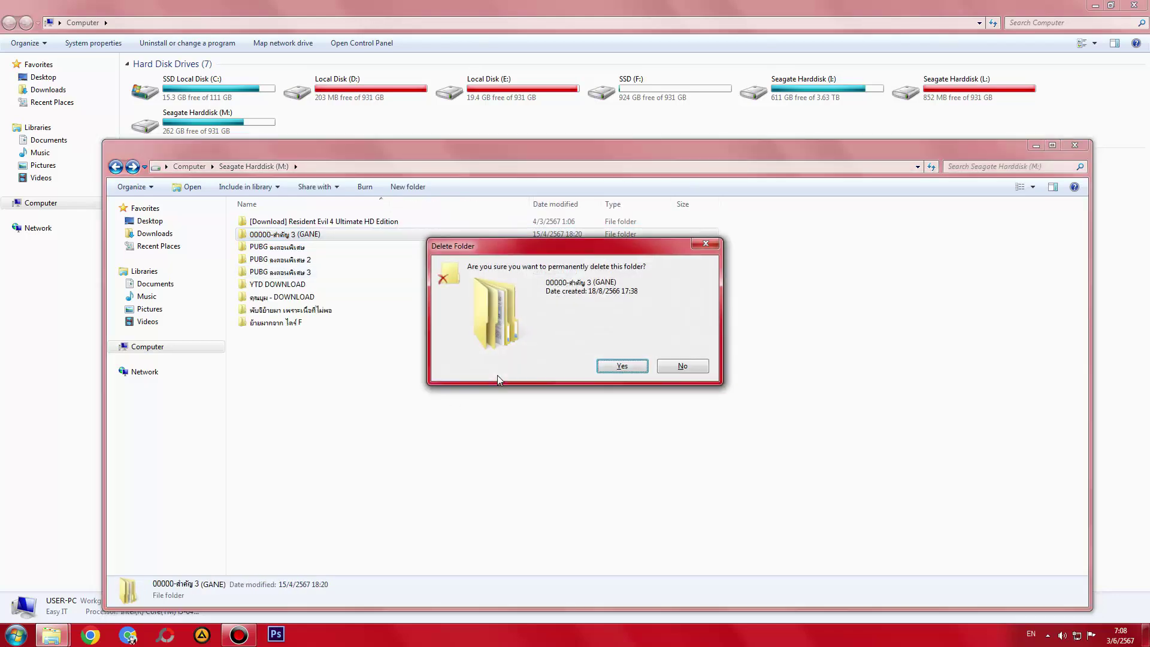
pyautogui.moveTo(514, 240); pyautogui.dragTo(515, 346)
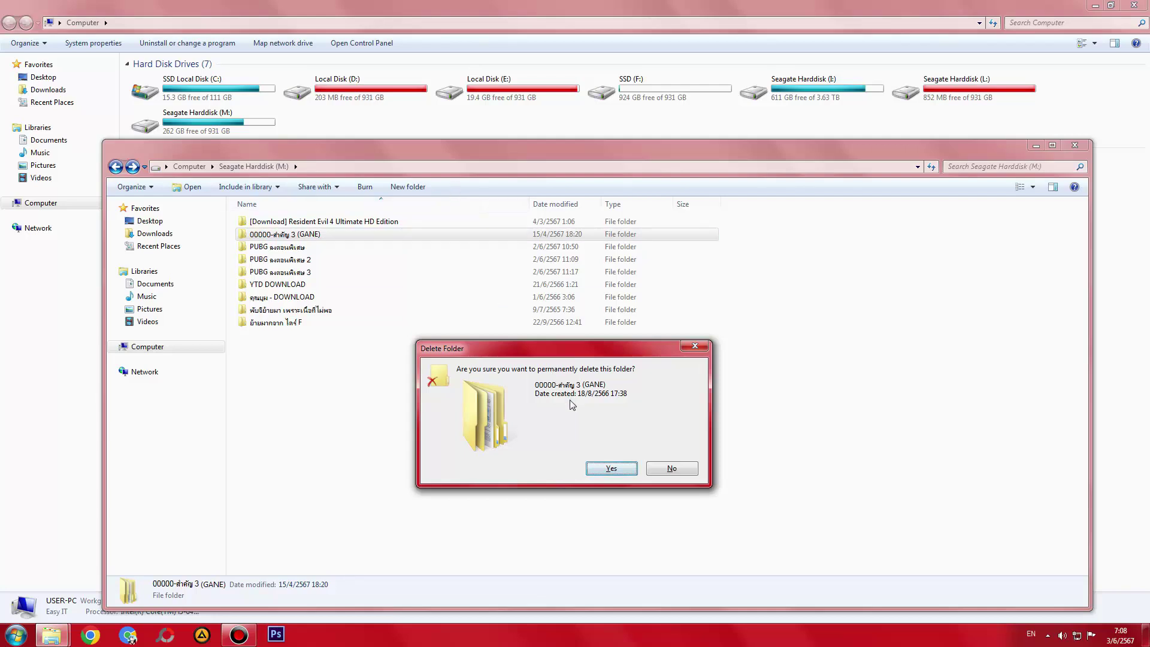
pyautogui.click(669, 471)
pyautogui.moveTo(548, 146); pyautogui.dragTo(548, 160)
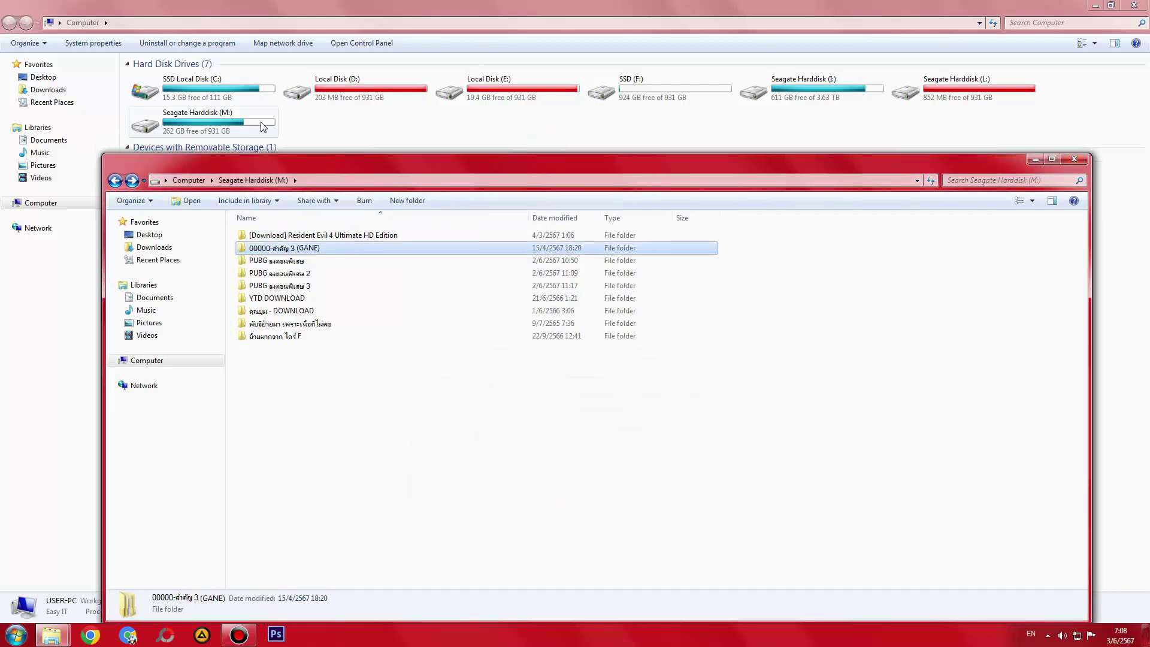
pyautogui.hotkey('shift', 'Delete')
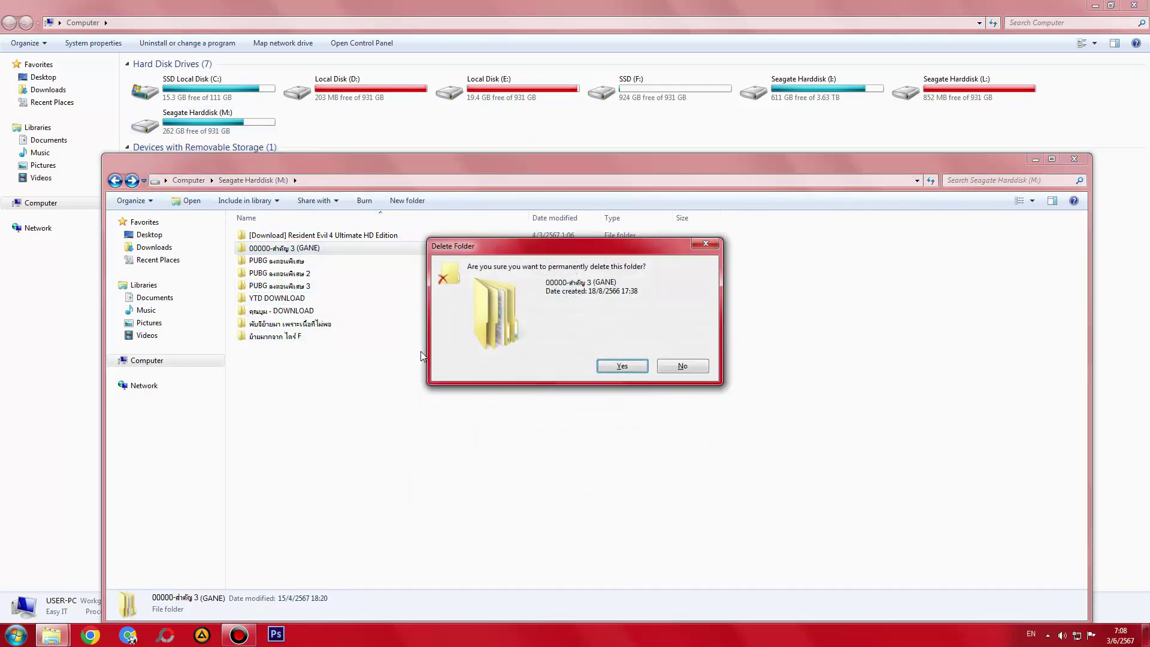
pyautogui.moveTo(694, 249); pyautogui.dragTo(565, 378)
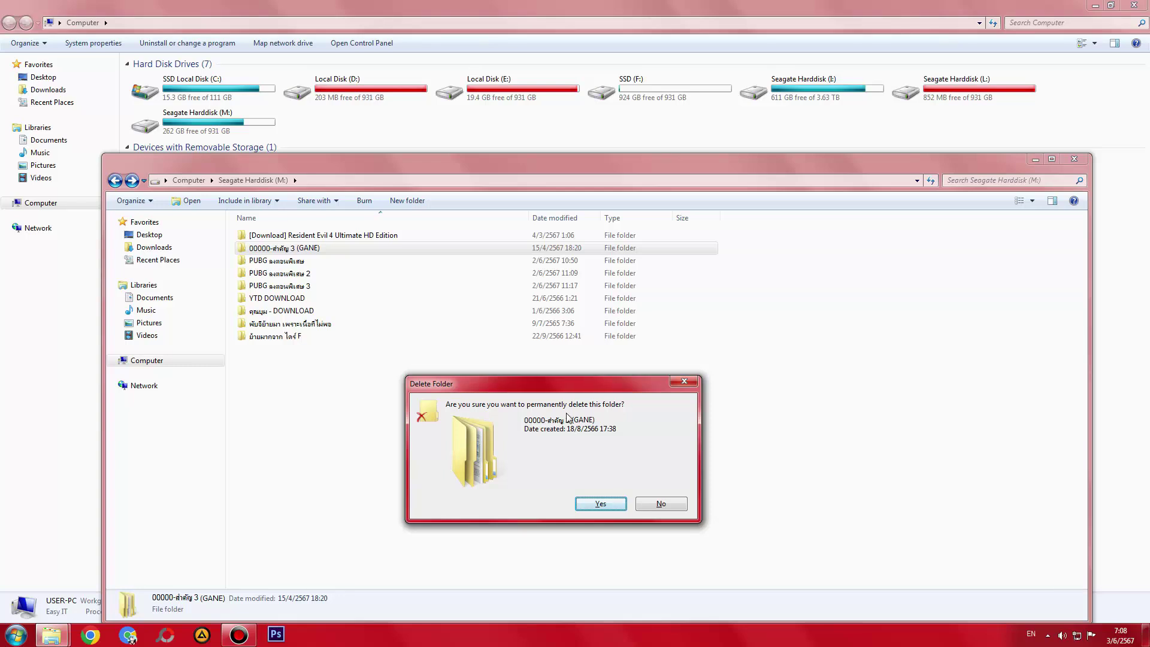
pyautogui.click(661, 503)
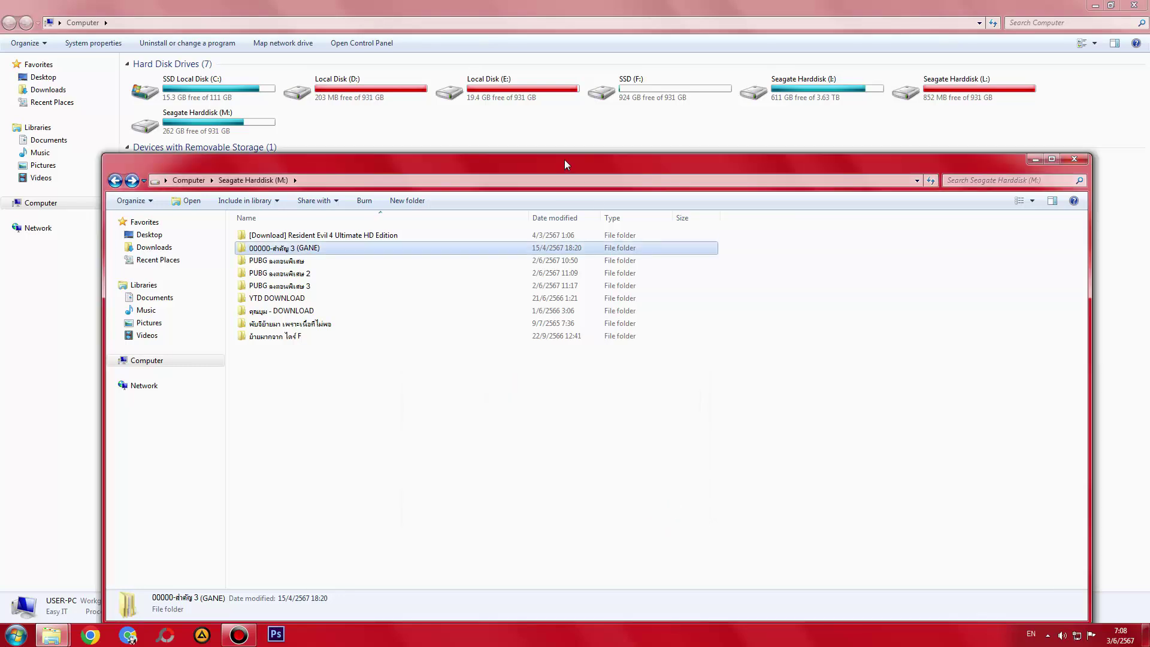
pyautogui.moveTo(564, 159); pyautogui.dragTo(567, 172)
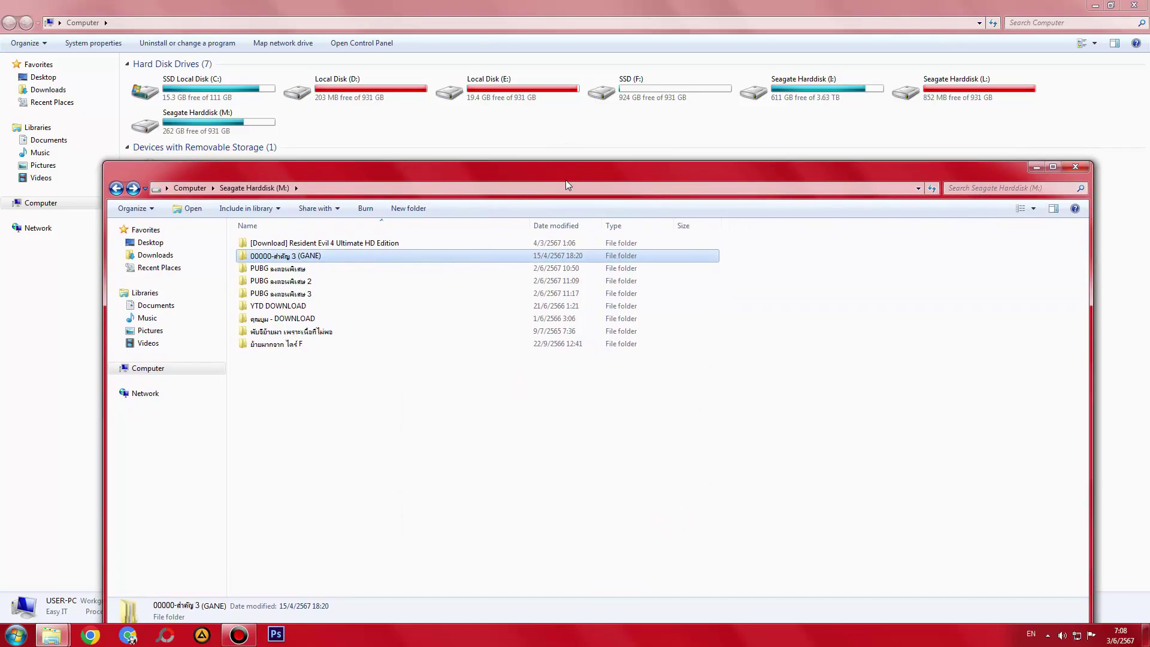
# - Shift+Delete 00000-สำคัญ 3 (GANE), confirm, and check the drive's new free space
pyautogui.hotkey('shift', 'Delete')
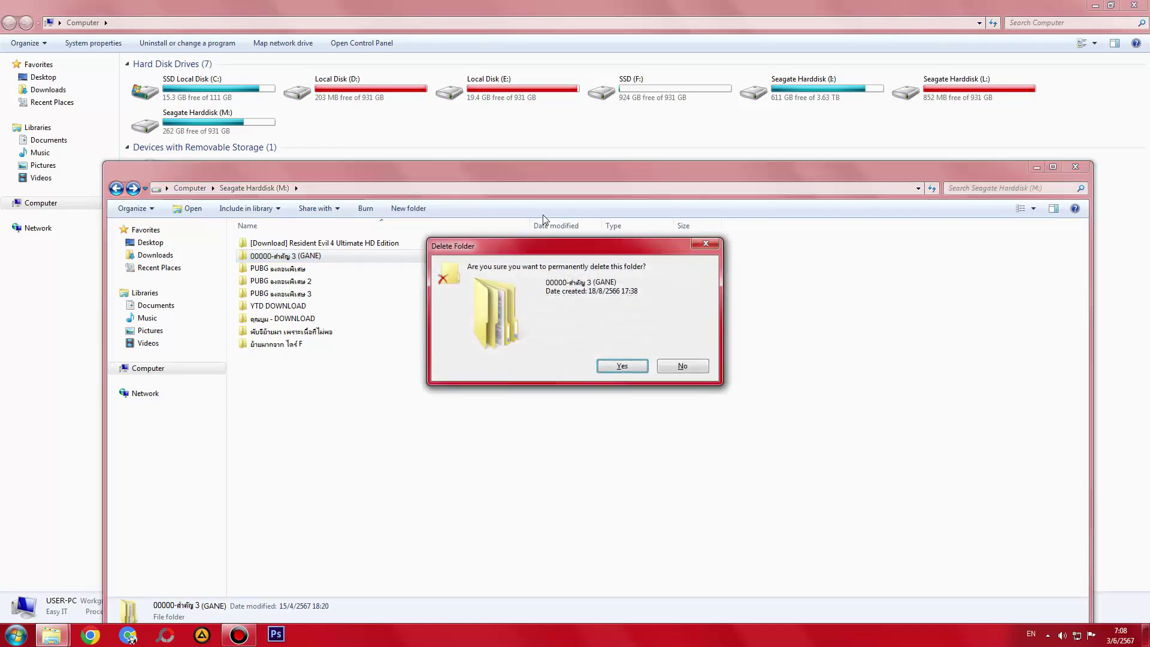
pyautogui.moveTo(545, 251); pyautogui.dragTo(553, 410)
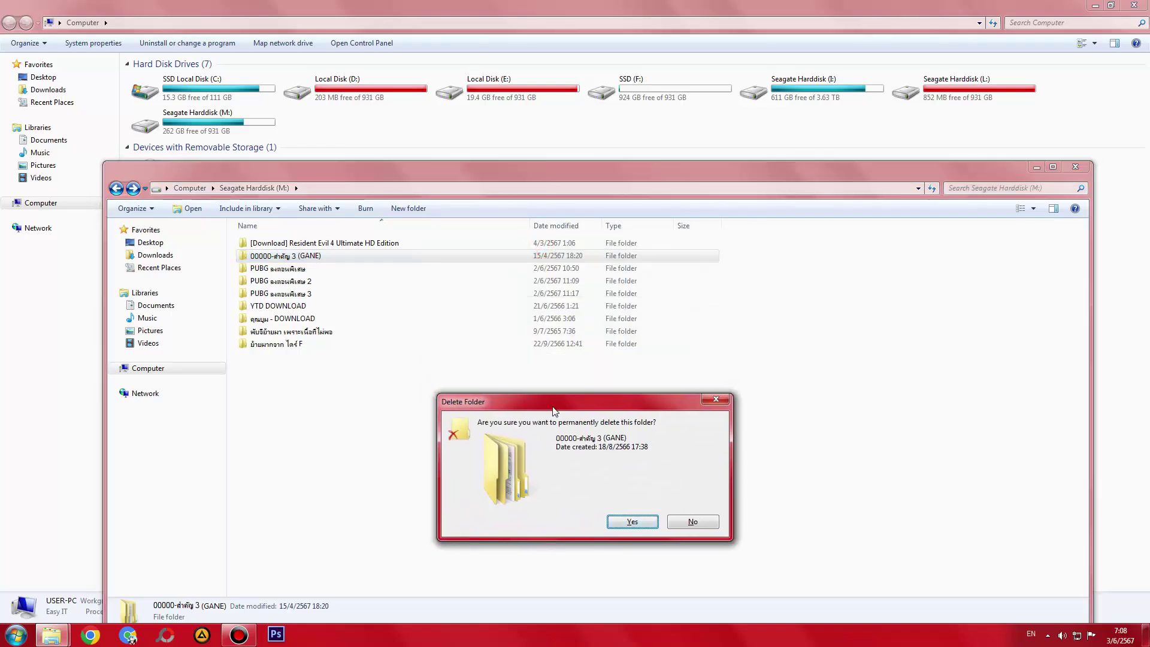
pyautogui.press('Return')
pyautogui.click(554, 6)
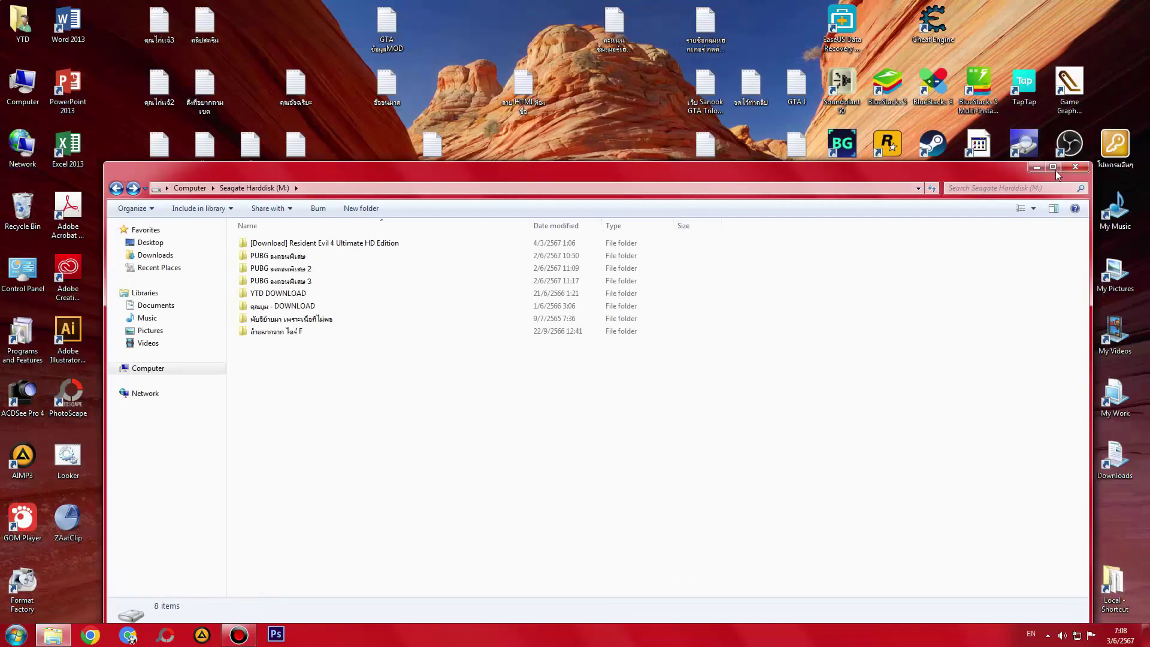
# - Permanently delete the leftover 0--- ลบ 2 folder from the Recycle Bin
pyautogui.click(1075, 167)
pyautogui.doubleClick(22, 209)
pyautogui.click(370, 240)
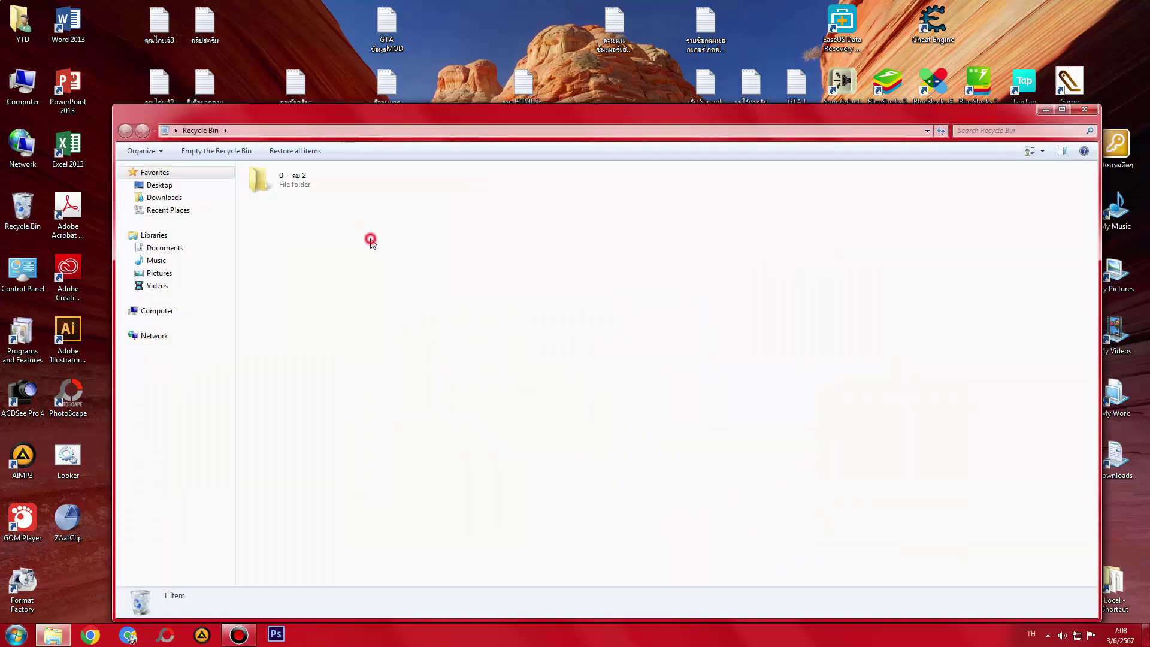
pyautogui.click(288, 179)
pyautogui.press('Delete')
pyautogui.press('Return')
pyautogui.click(1075, 114)
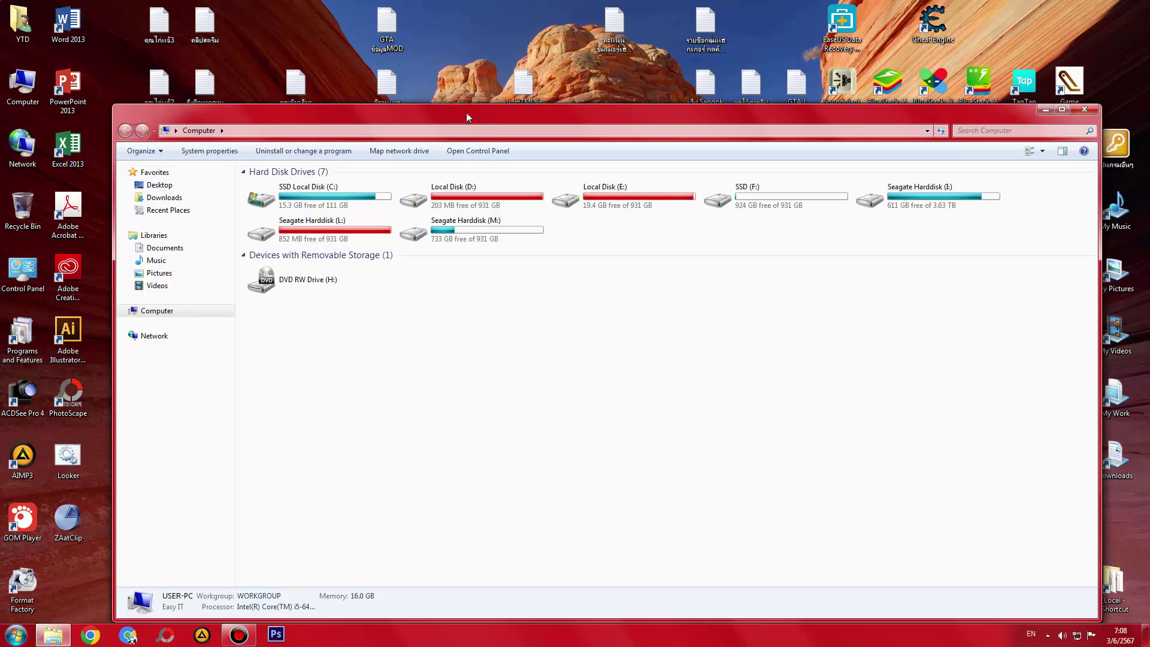
pyautogui.doubleClick(469, 118)
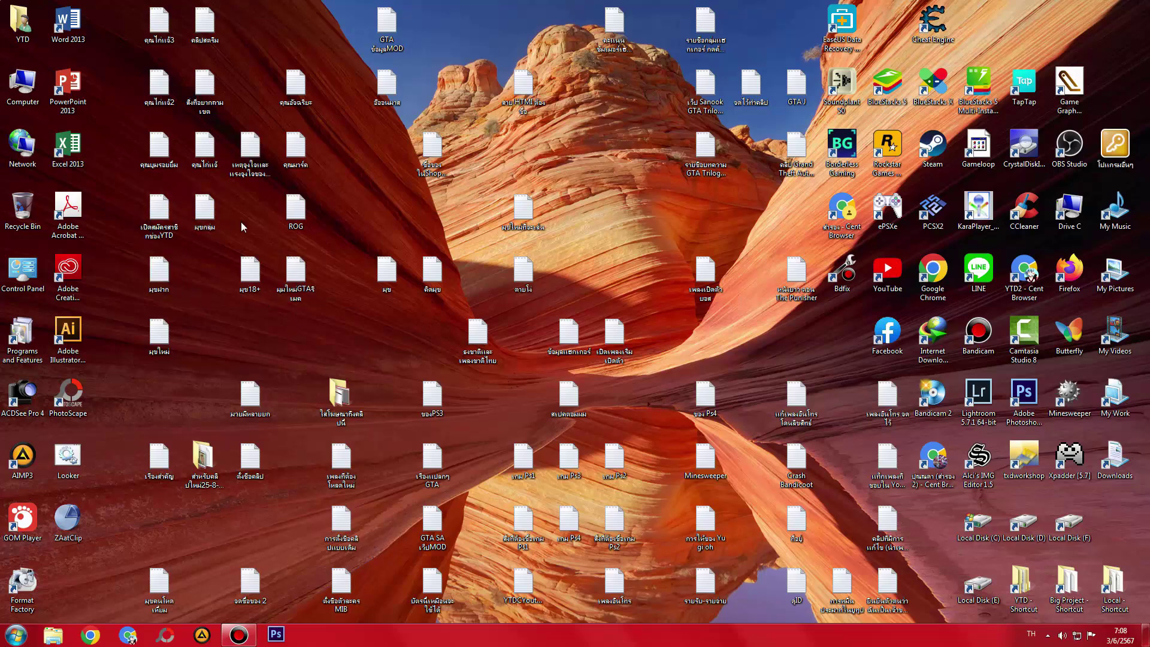
# - Select the มุขกลุ่ม, คุณไก่แจ้, คุณไก่แจ้2, คุณไก่แจ้3 and อ้อนมาส note files together
pyautogui.moveTo(222, 225); pyautogui.dragTo(221, 224)
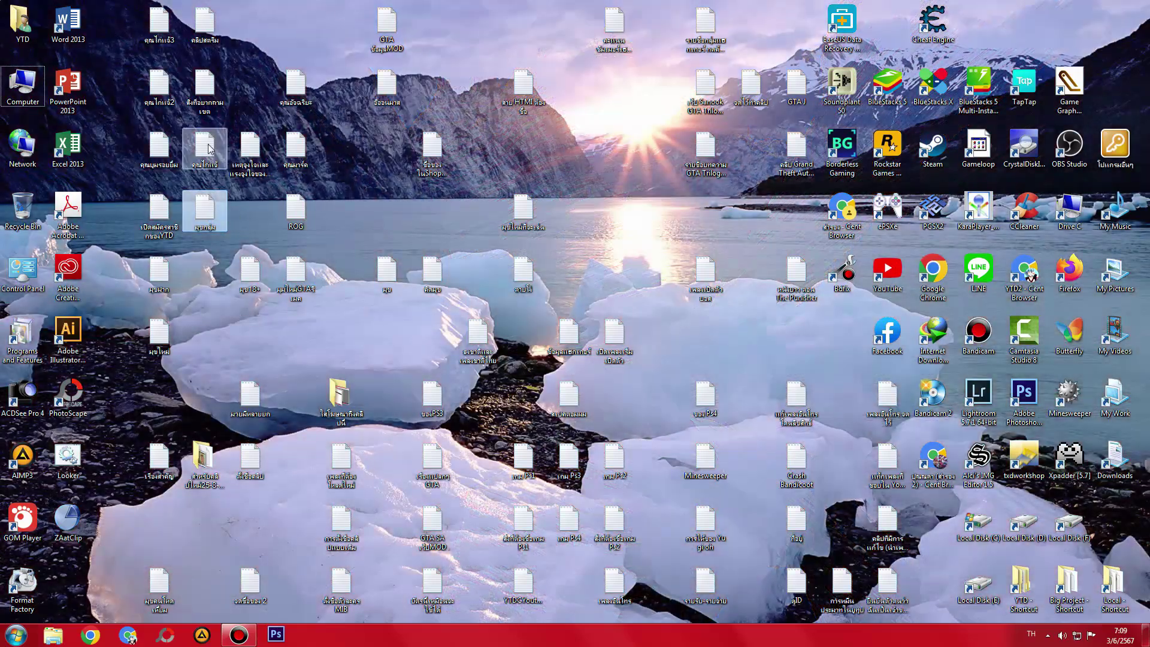
pyautogui.keyDown('ctrl'); pyautogui.click(210, 149); pyautogui.keyUp('ctrl')
pyautogui.keyDown('ctrl'); pyautogui.click(205, 83); pyautogui.keyUp('ctrl')
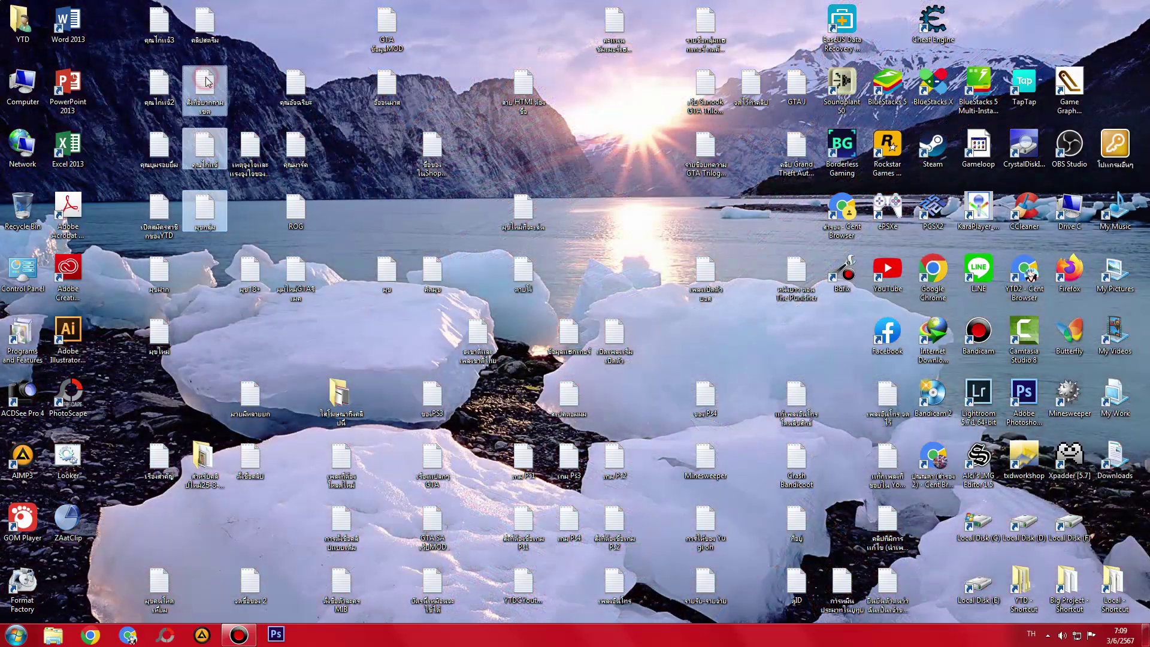
pyautogui.keyDown('ctrl'); pyautogui.click(159, 83); pyautogui.keyUp('ctrl')
pyautogui.keyDown('ctrl'); pyautogui.click(145, 25); pyautogui.keyUp('ctrl')
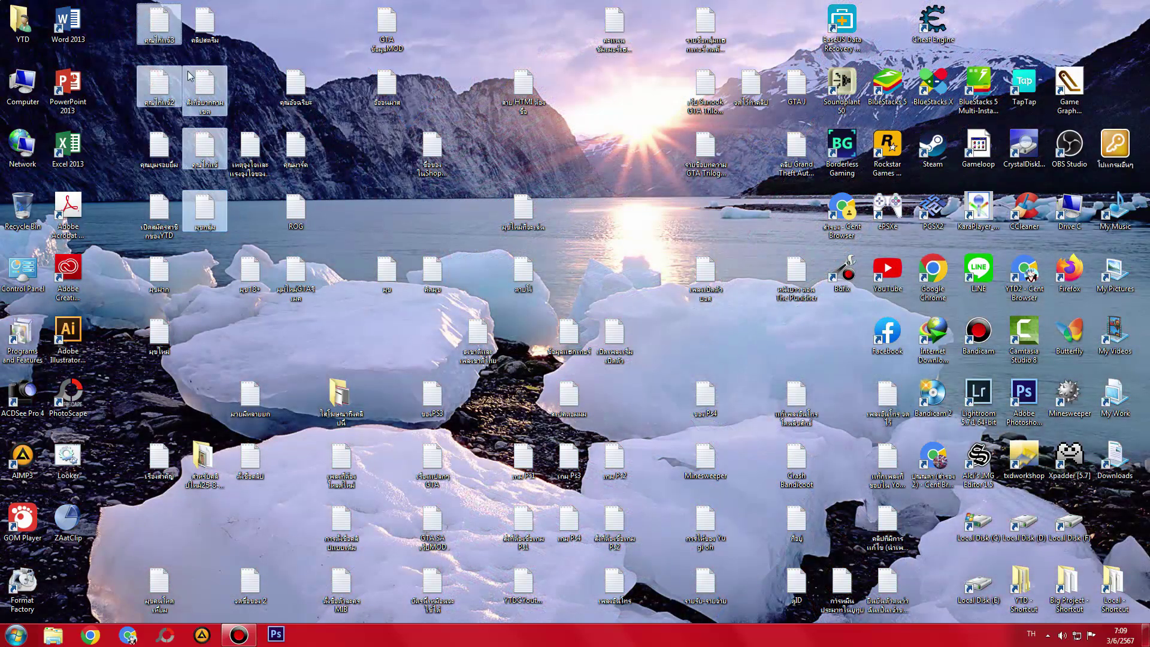
pyautogui.click(256, 157)
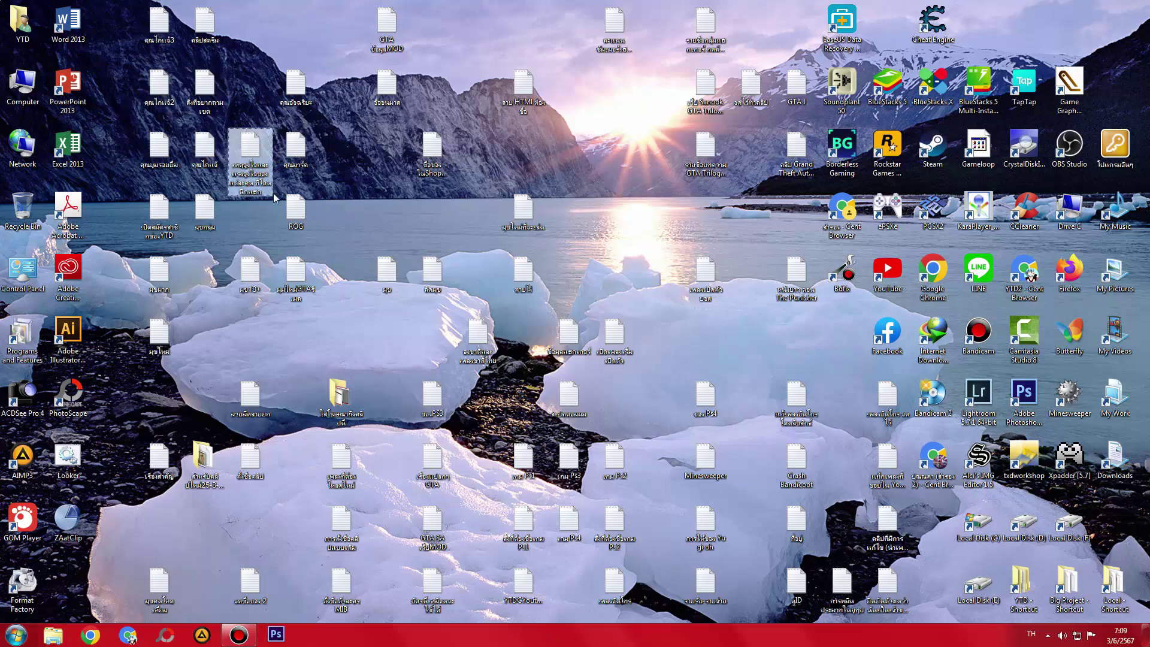
pyautogui.moveTo(262, 214); pyautogui.dragTo(155, 89)
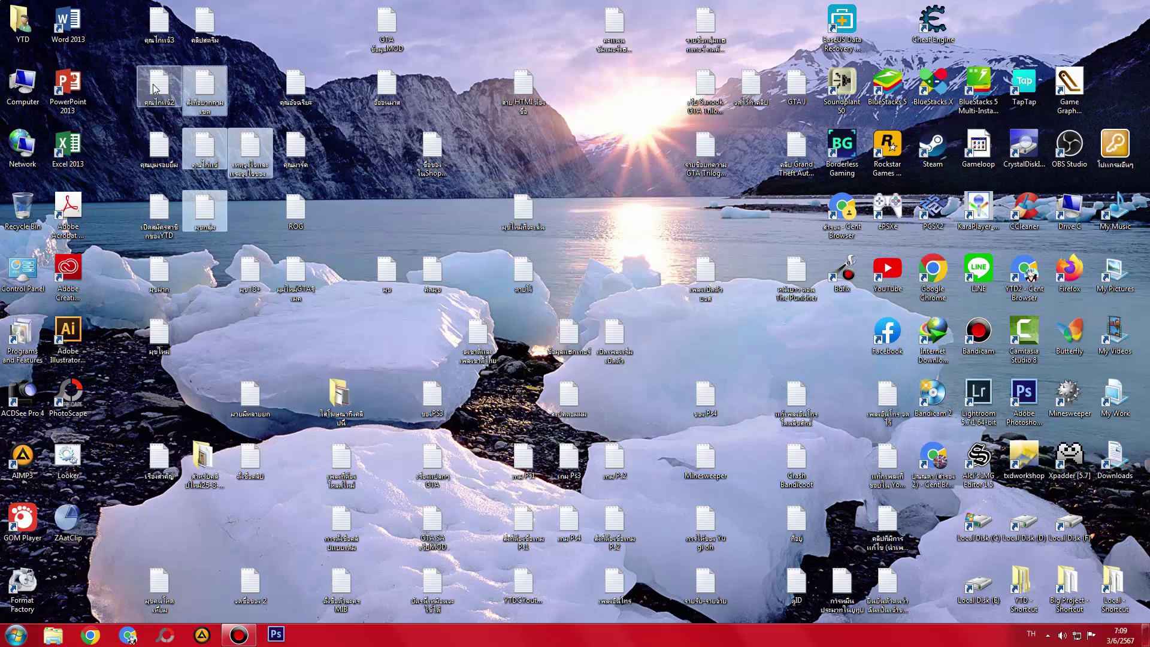
pyautogui.keyDown('ctrl'); pyautogui.click(157, 25); pyautogui.keyUp('ctrl')
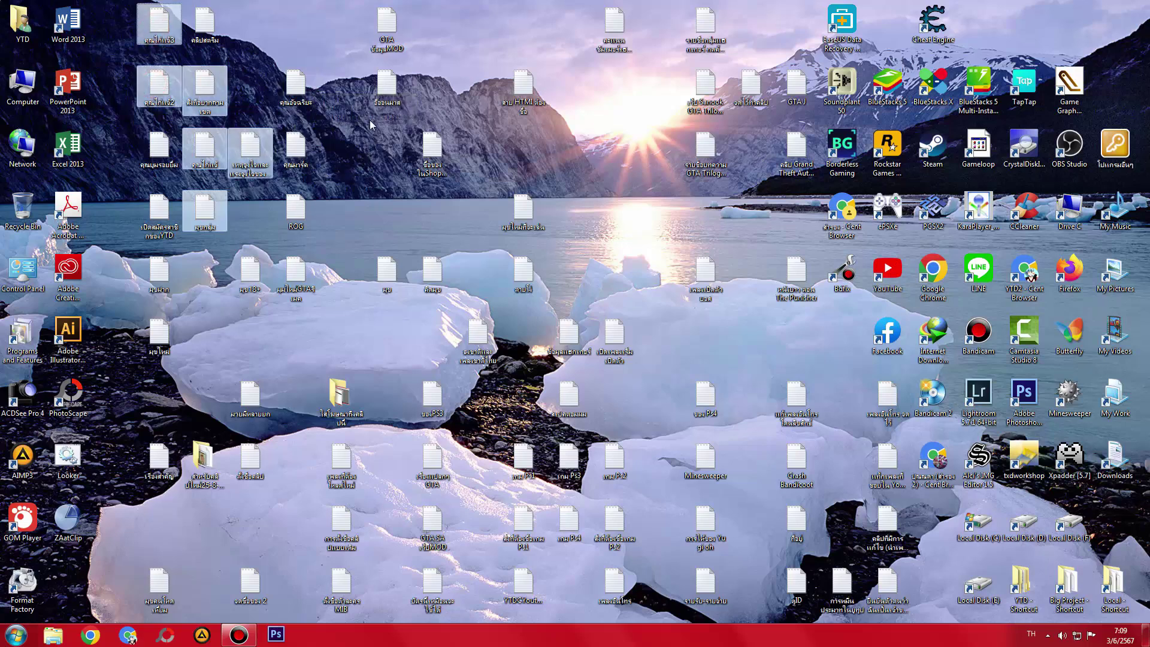
pyautogui.keyDown('ctrl'); pyautogui.click(391, 86); pyautogui.keyUp('ctrl')
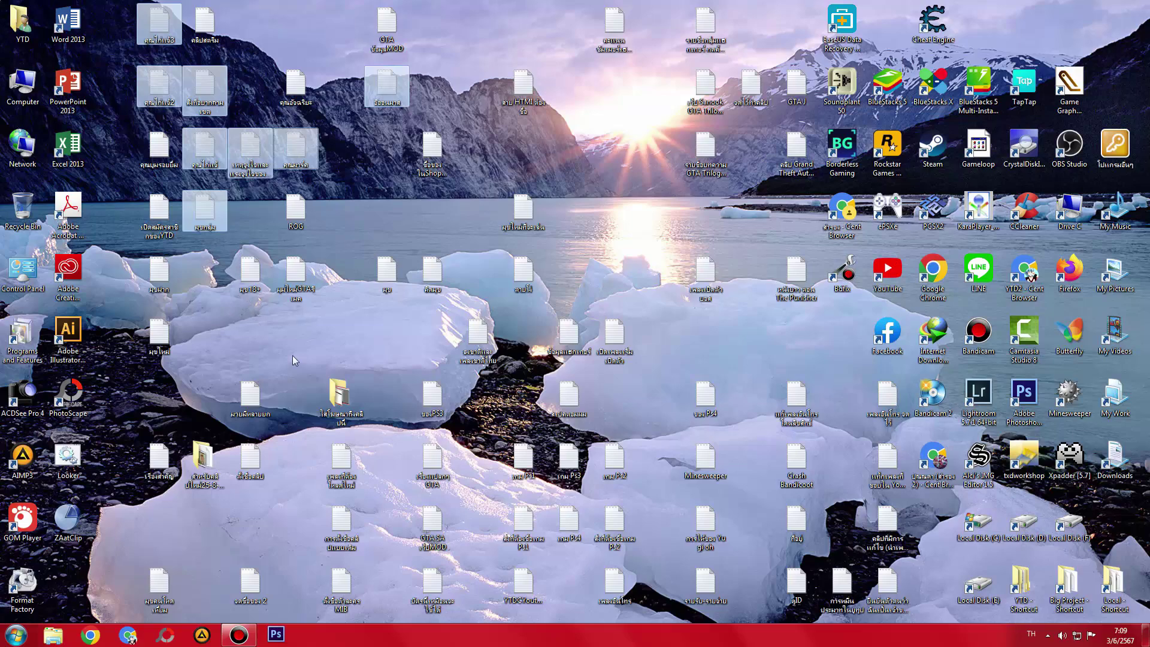
# - Open the Big Project folder and create a new empty folder in it
pyautogui.doubleClick(1067, 584)
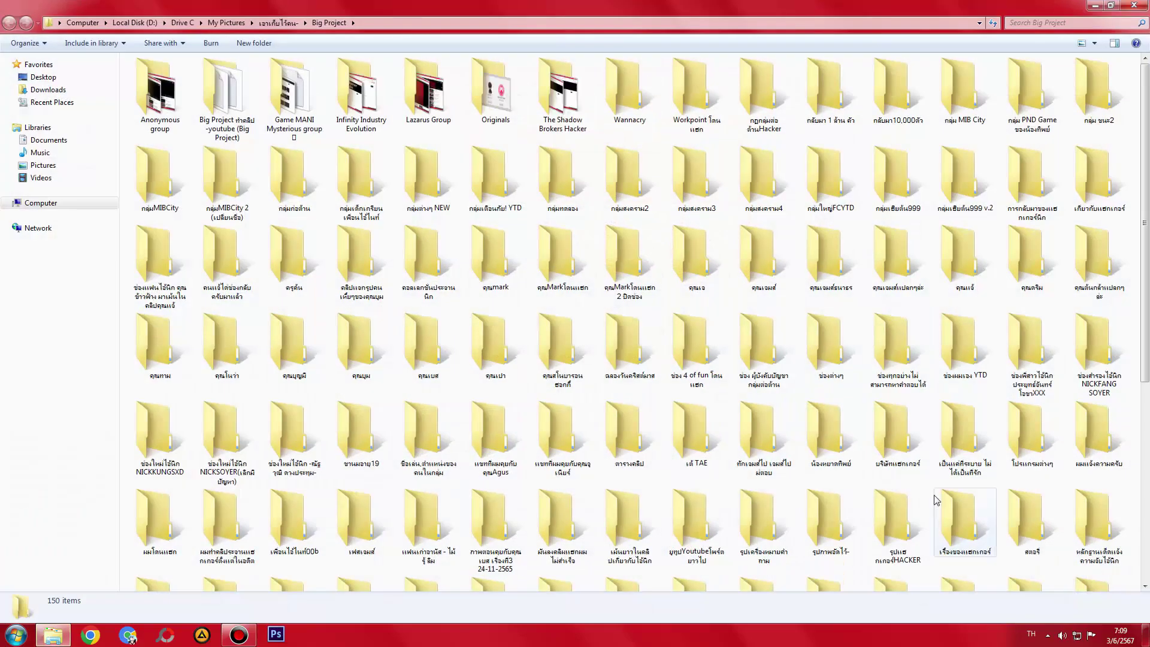
pyautogui.scroll(-5, 635, 317)
pyautogui.click(1143, 634)
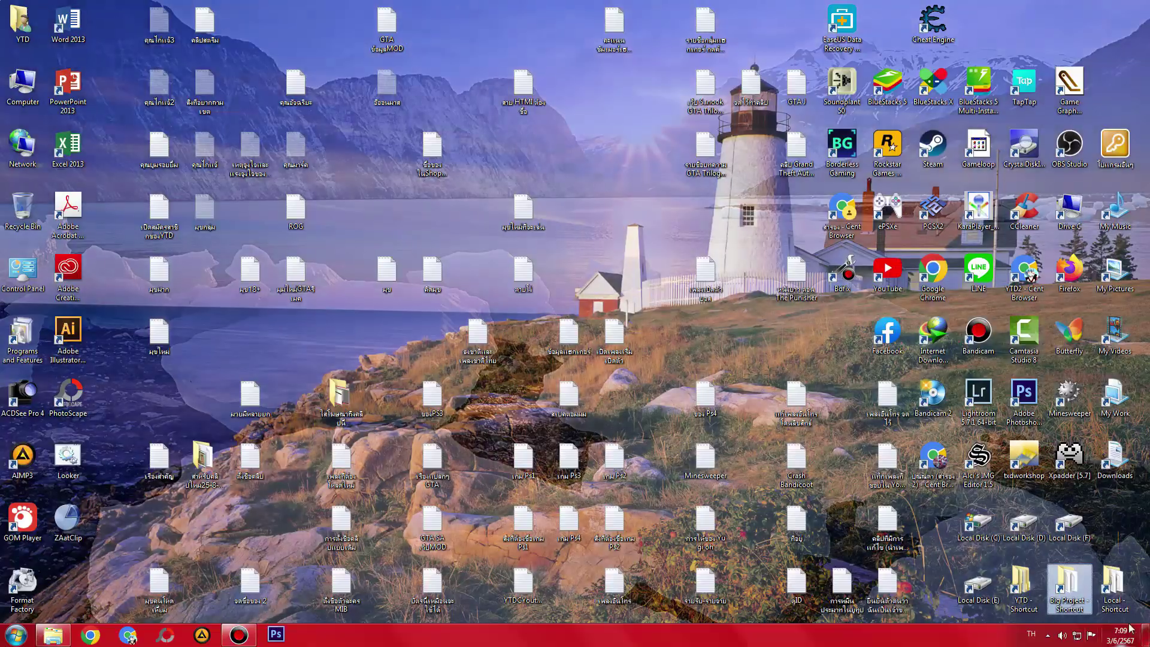
pyautogui.click(1143, 634)
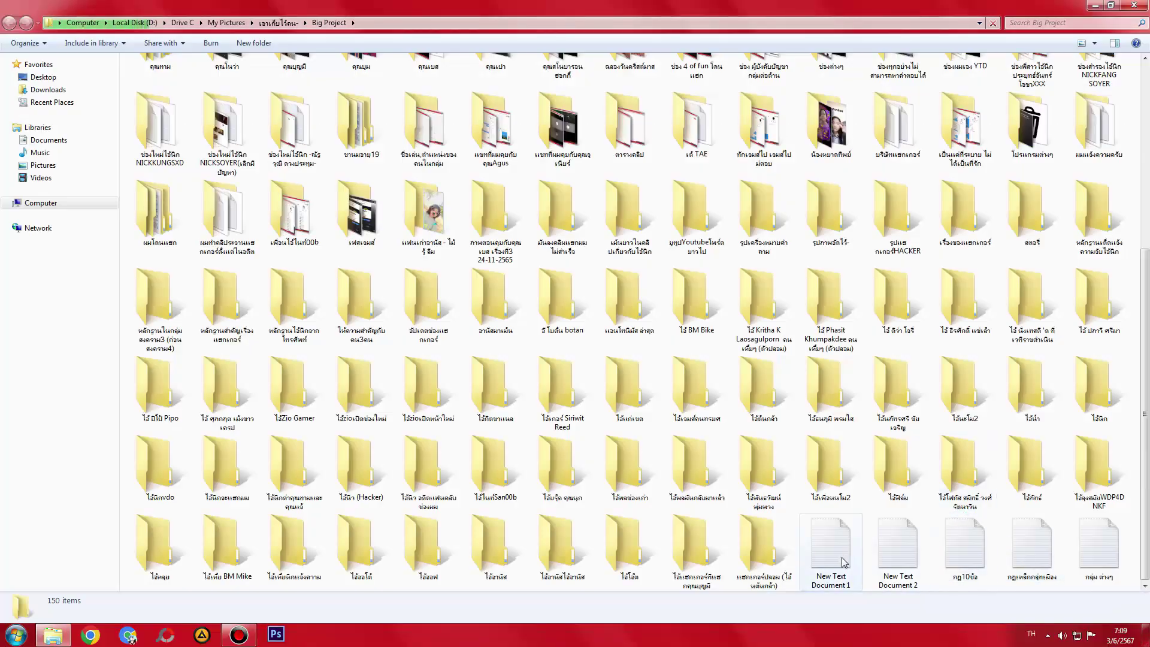
pyautogui.rightClick(798, 571)
pyautogui.moveTo(890, 547)
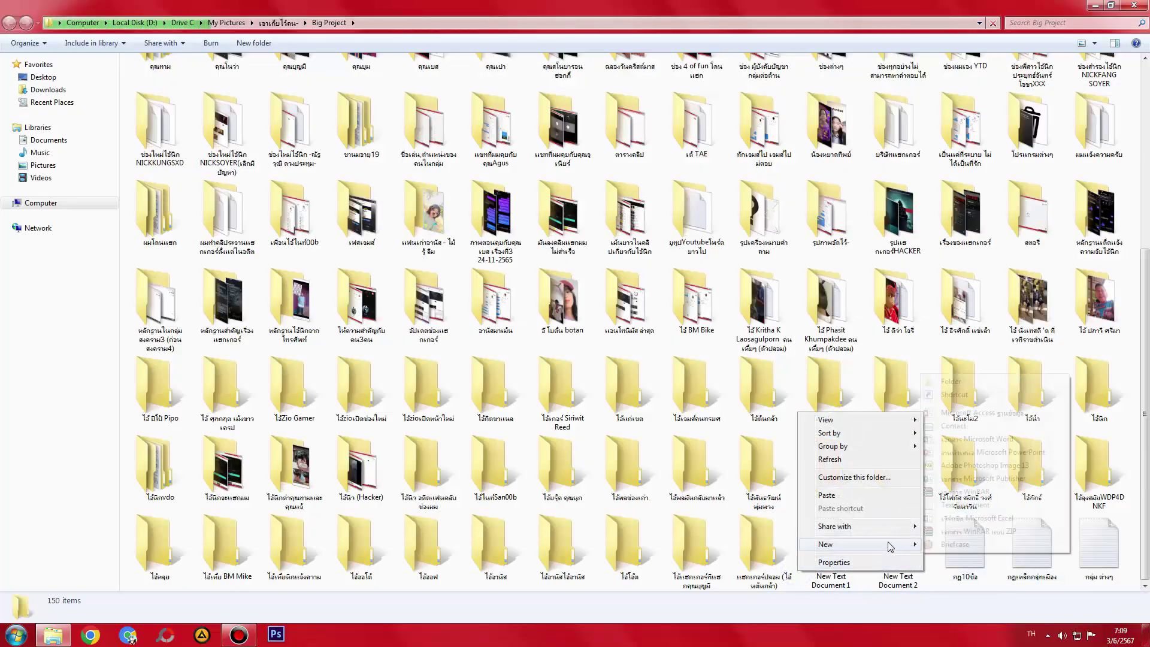
pyautogui.click(953, 381)
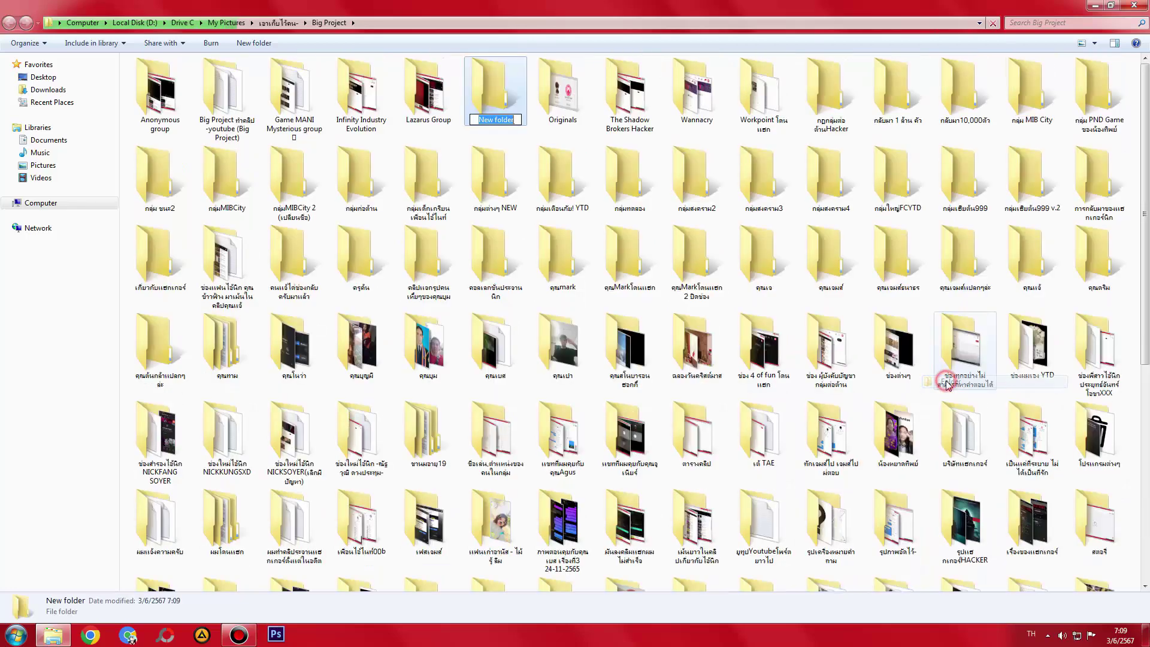
# - Rename the new folder by pasting 'New Text Document 1' and adding 'ย้ายมา'
pyautogui.doubleClick(499, 111)
pyautogui.press('BackSpace')
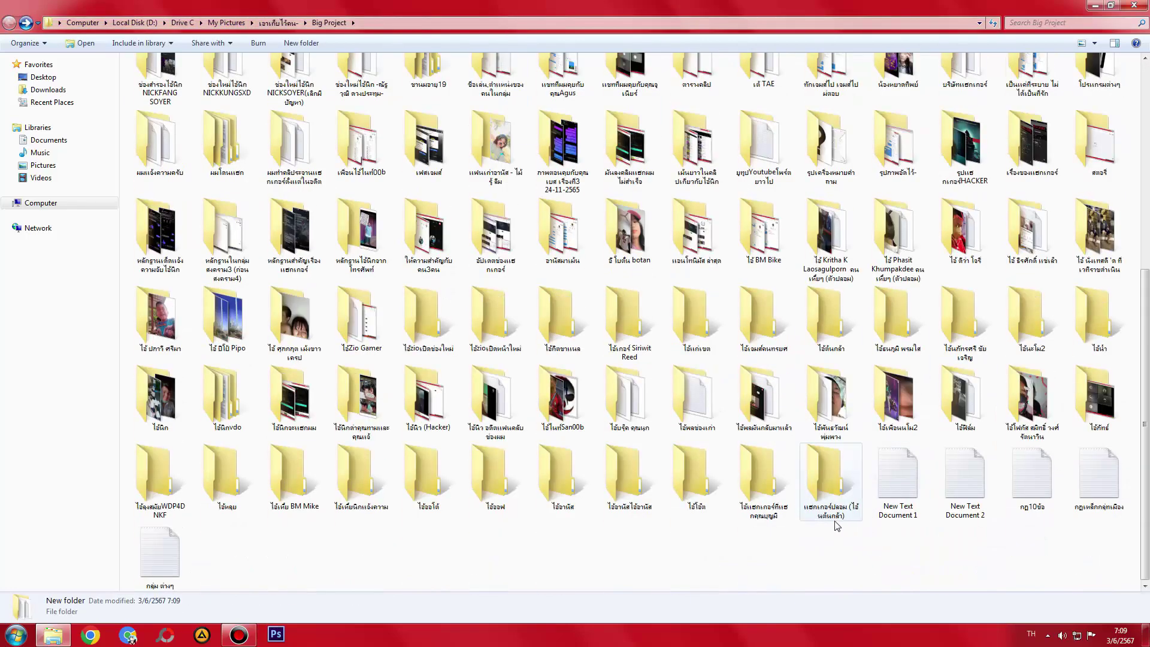
pyautogui.click(904, 517)
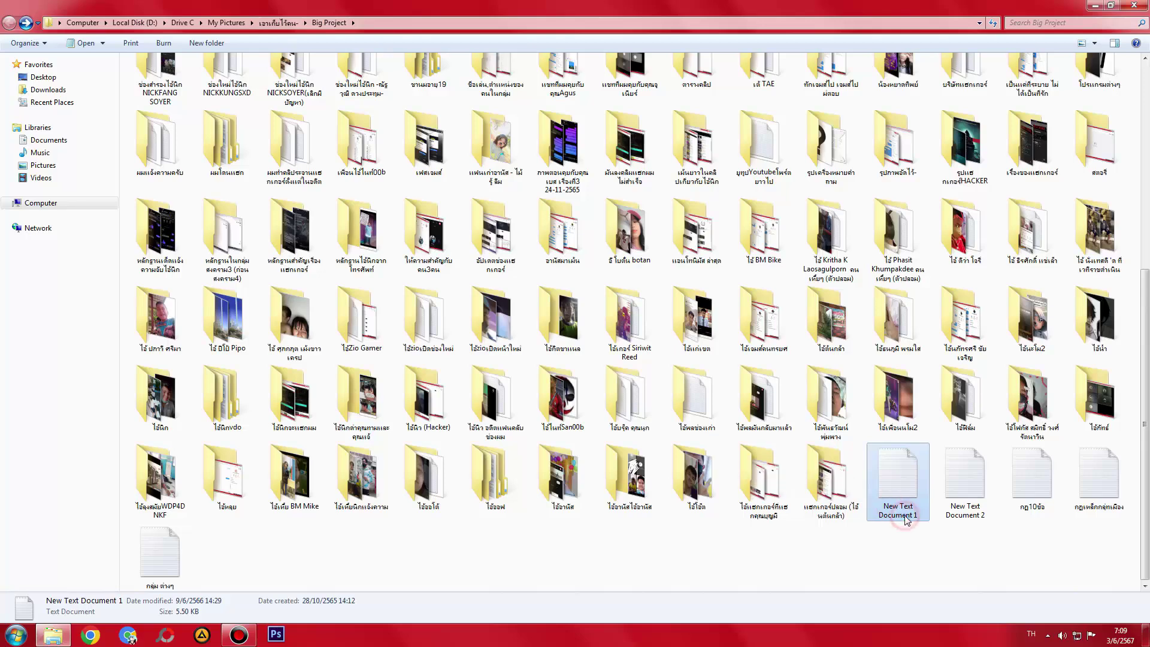
pyautogui.scroll(5, 779, 300)
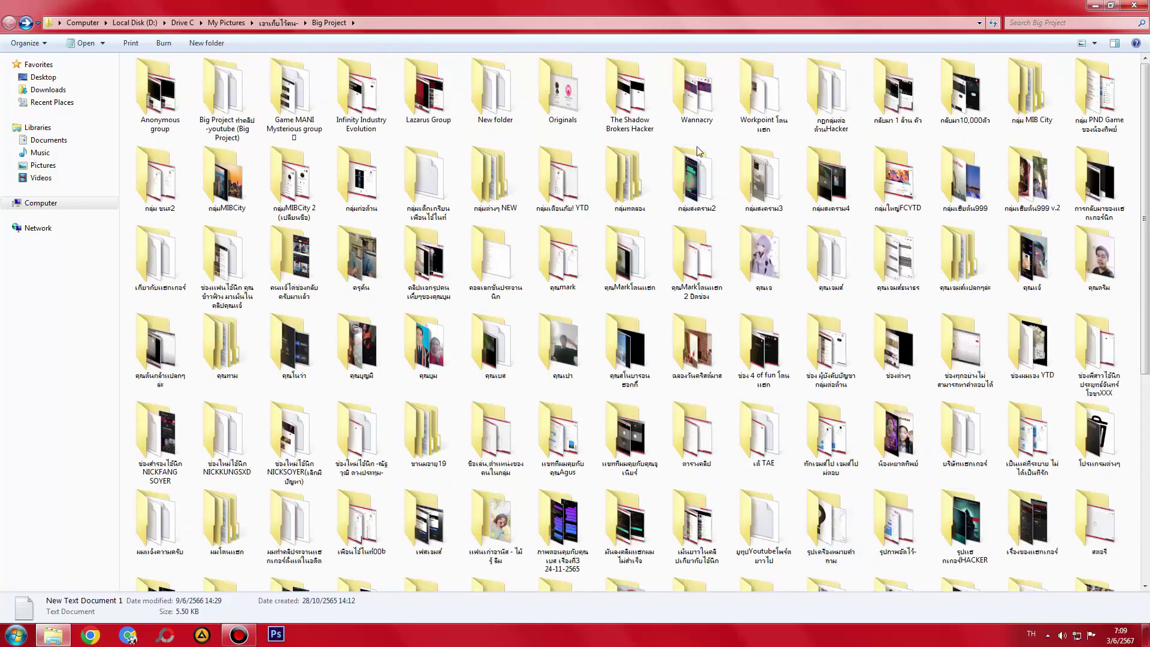
pyautogui.click(492, 108)
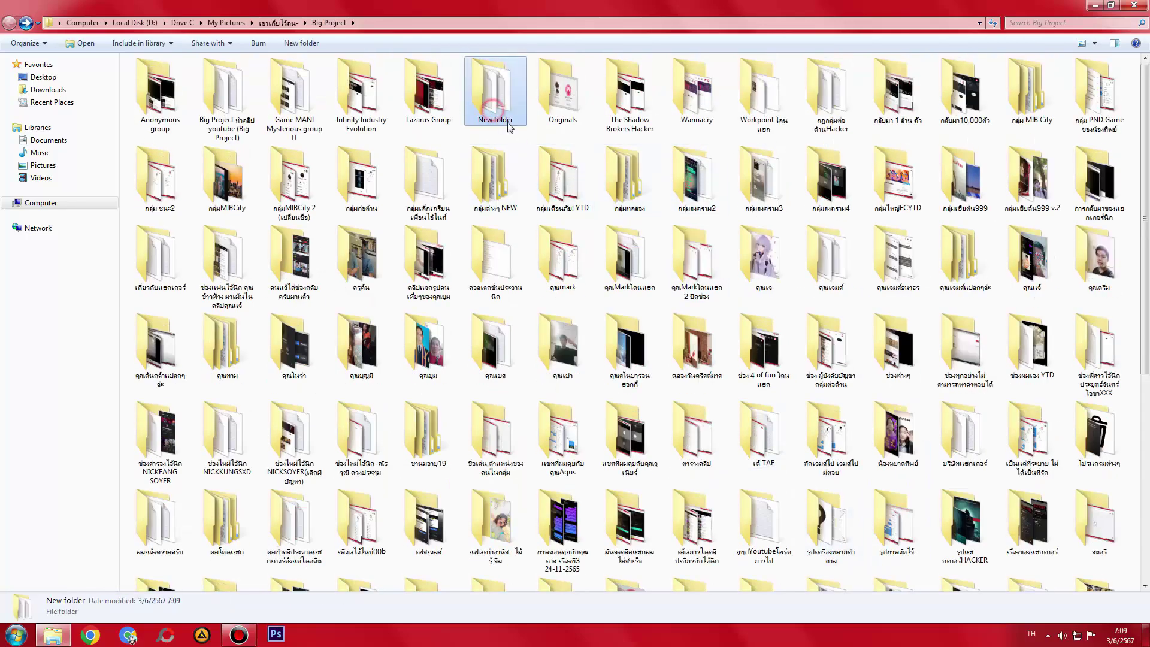
pyautogui.click(495, 120)
pyautogui.write('New Text Document 1')
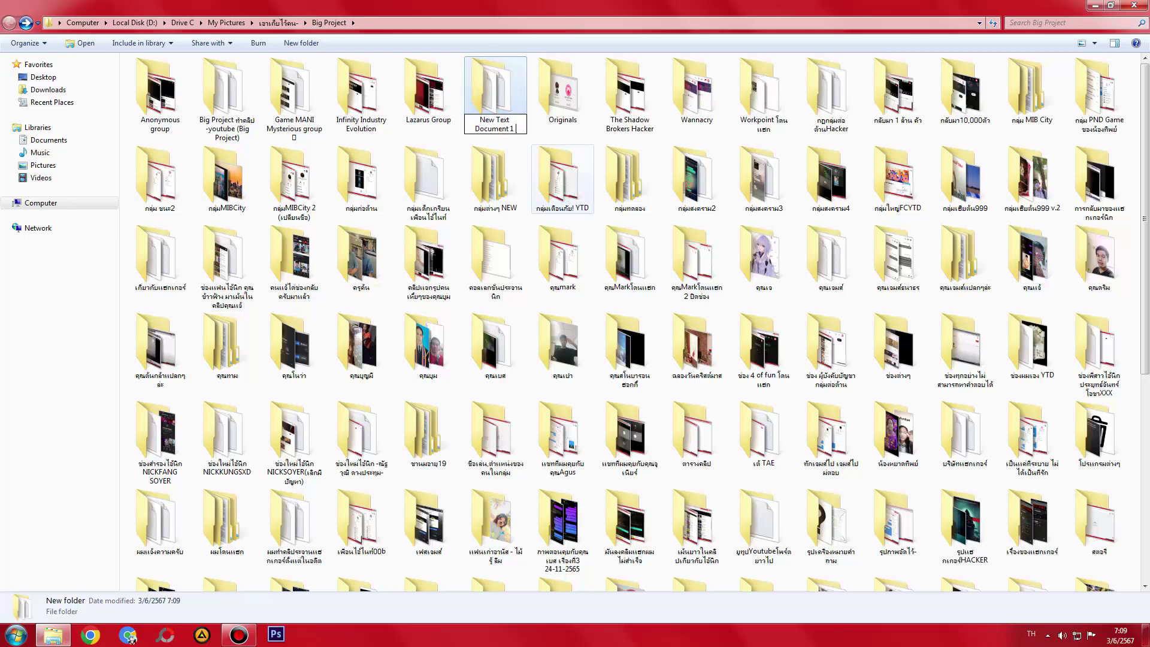
pyautogui.write('ย้าย มาจากหน้าเดสท็อป 3-6-2567')
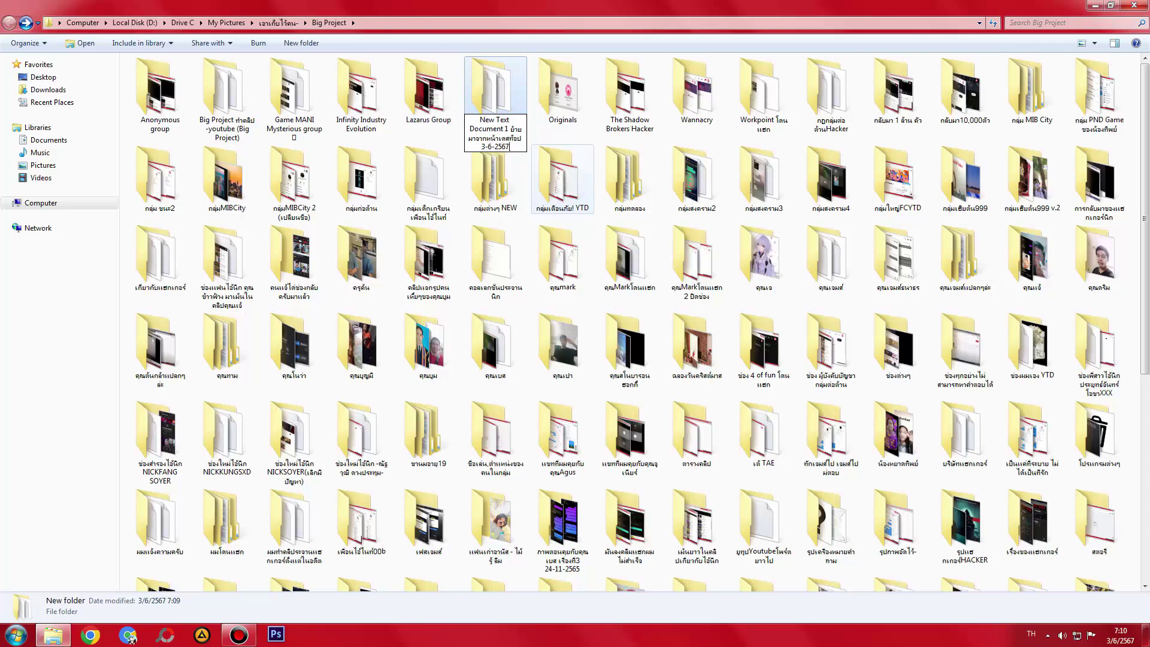
# - Confirm the new Big Project folder name and refresh the desktop
pyautogui.press('Return')
pyautogui.press('super+d')
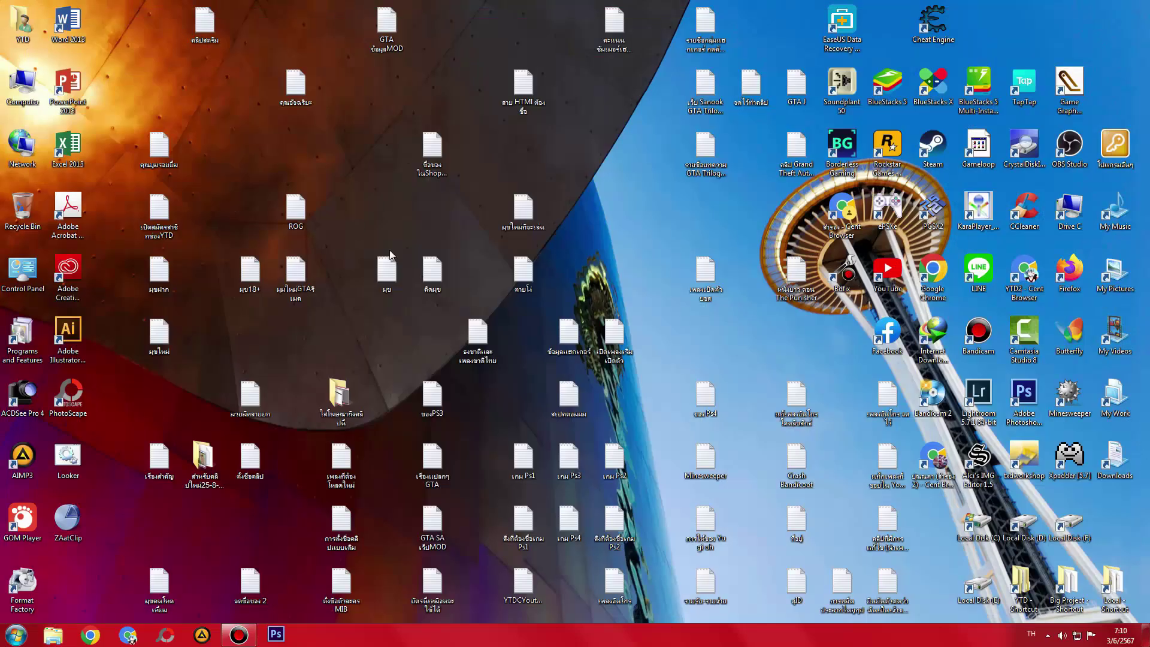
pyautogui.rightClick(488, 234)
pyautogui.click(493, 272)
# - Bring the Computer window back and refresh its drive list twice
pyautogui.press('super+d')
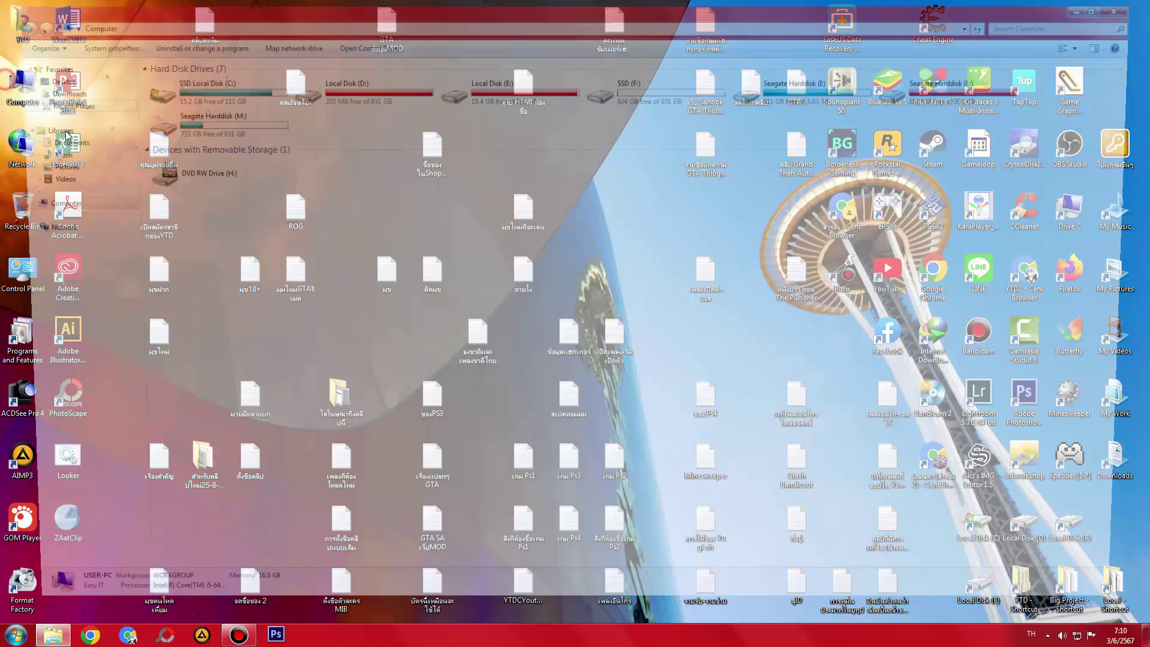
pyautogui.rightClick(399, 260)
pyautogui.click(436, 308)
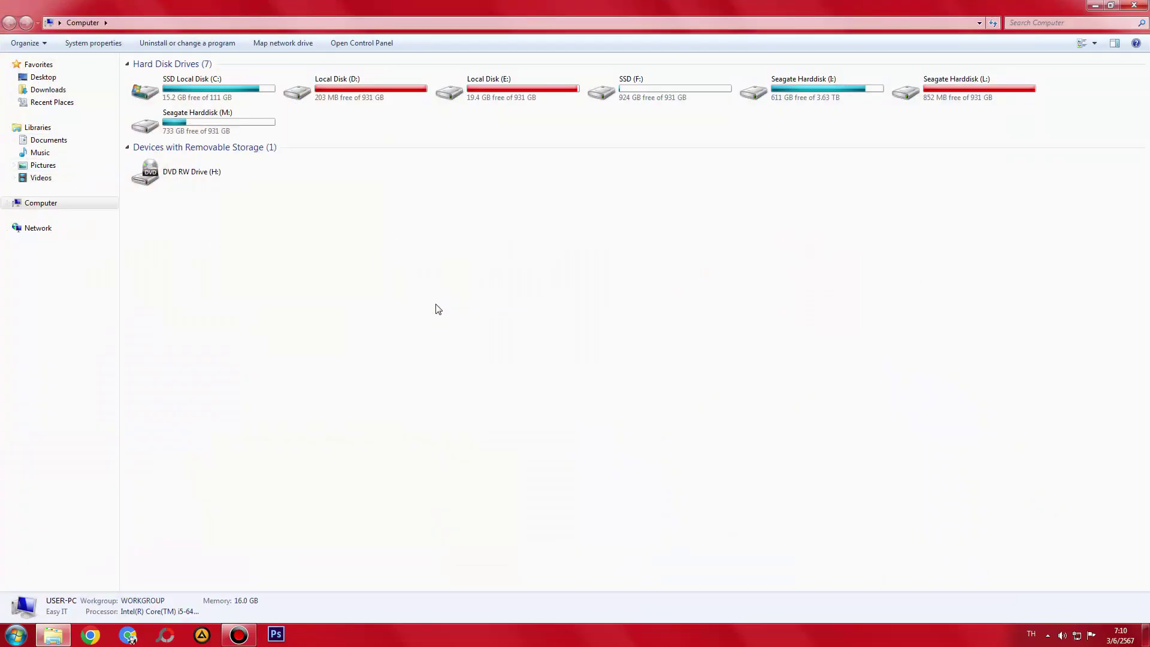
pyautogui.rightClick(437, 305)
pyautogui.click(468, 347)
# - Open Youtube on Seagate Harddisk (I:) and look into the GTA San Andreas and เก็บไว้ folders
pyautogui.doubleClick(818, 96)
pyautogui.doubleClick(187, 235)
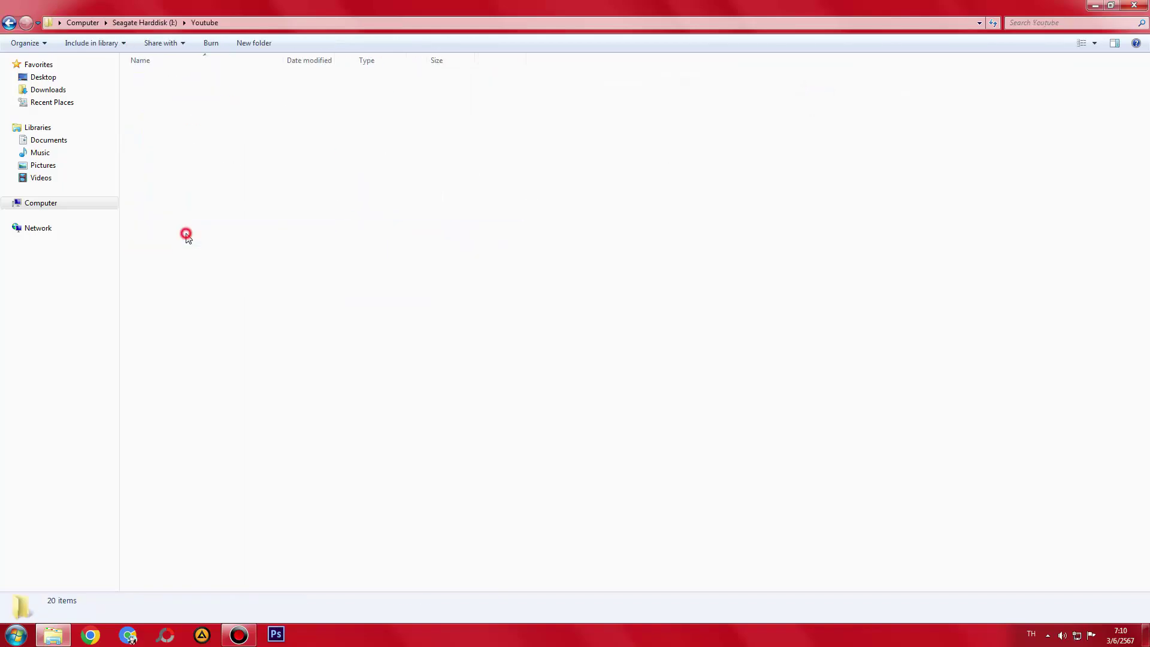
pyautogui.click(185, 89)
pyautogui.doubleClick(185, 89)
pyautogui.press('BackSpace')
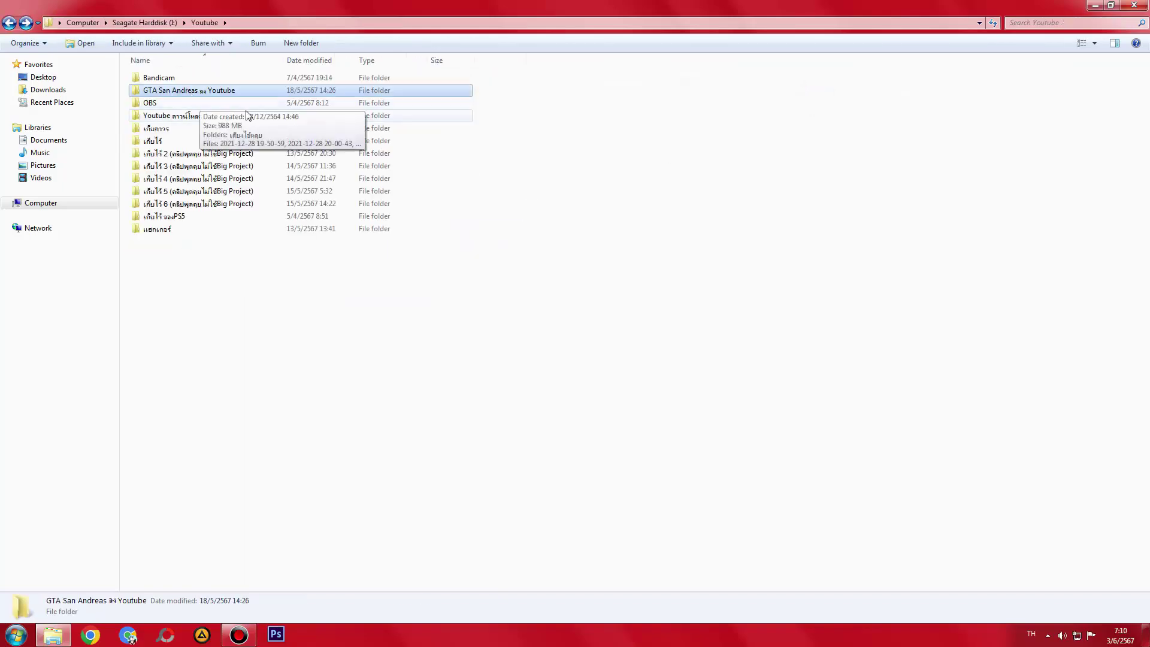
pyautogui.press('BackSpace')
pyautogui.hotkey('alt', 'Right')
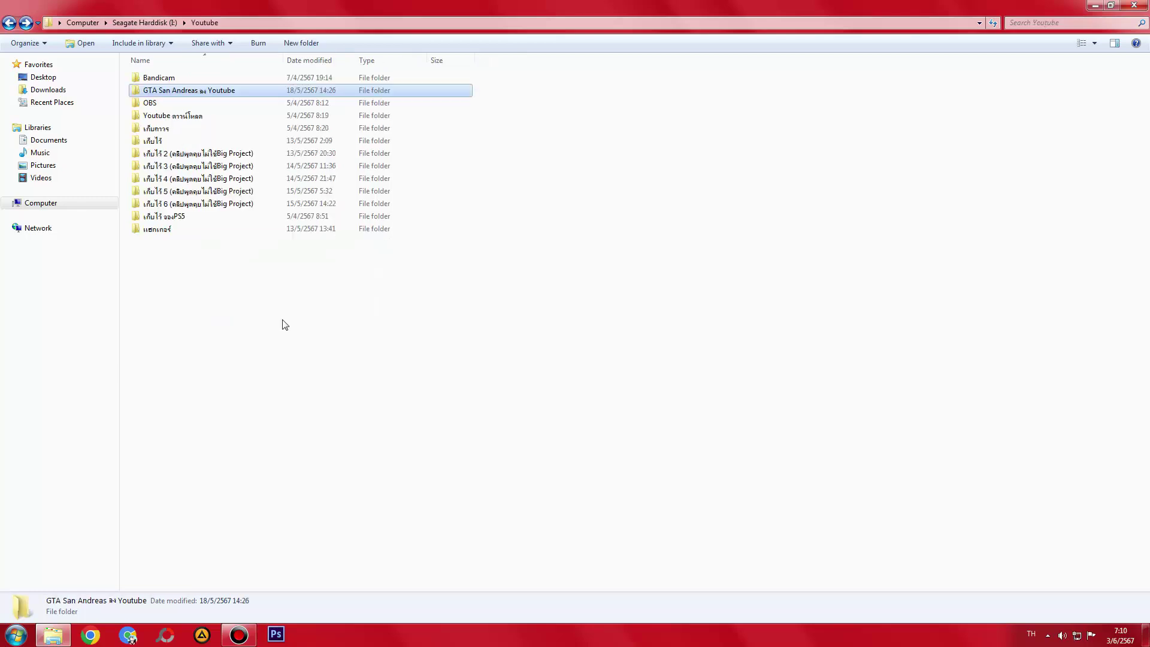
pyautogui.doubleClick(197, 154)
pyautogui.press('BackSpace')
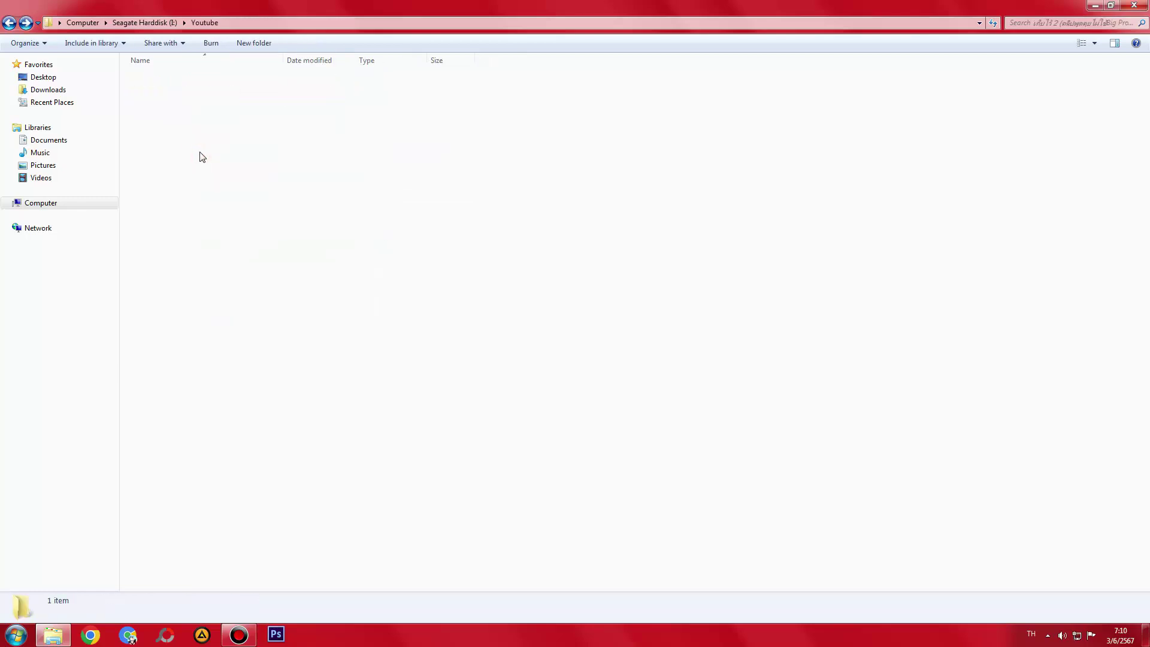
pyautogui.doubleClick(154, 142)
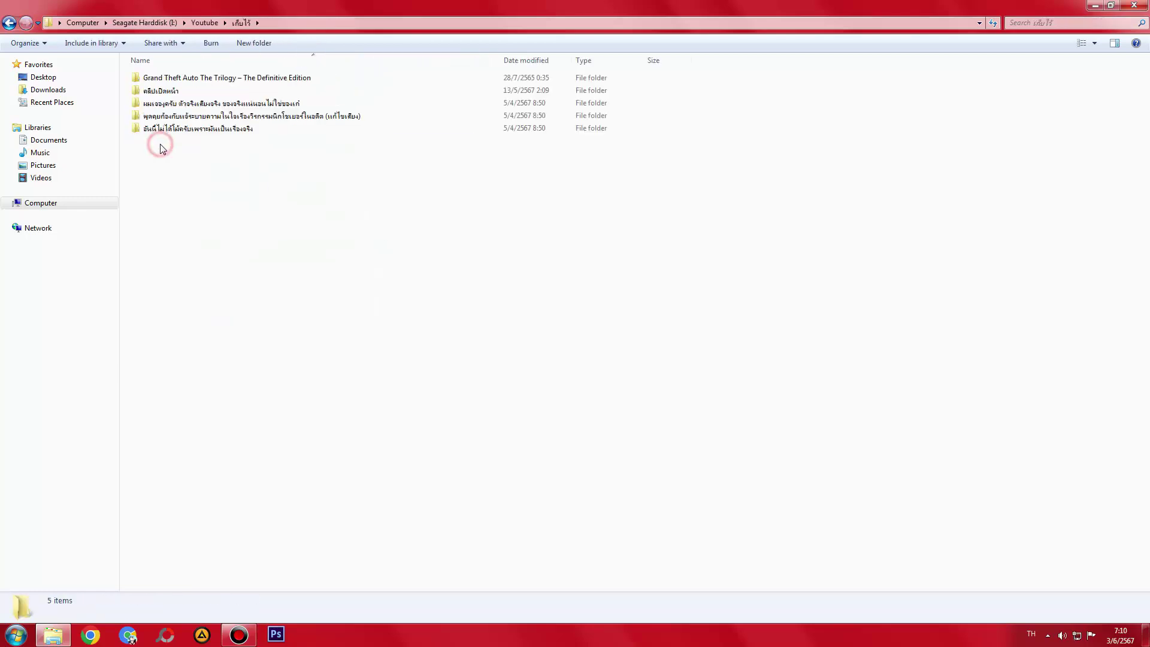
pyautogui.press('BackSpace')
# - Move the seven numbered folders out of 0 - ลบ into เก็บไว้ 2
pyautogui.doubleClick(166, 153)
pyautogui.doubleClick(157, 77)
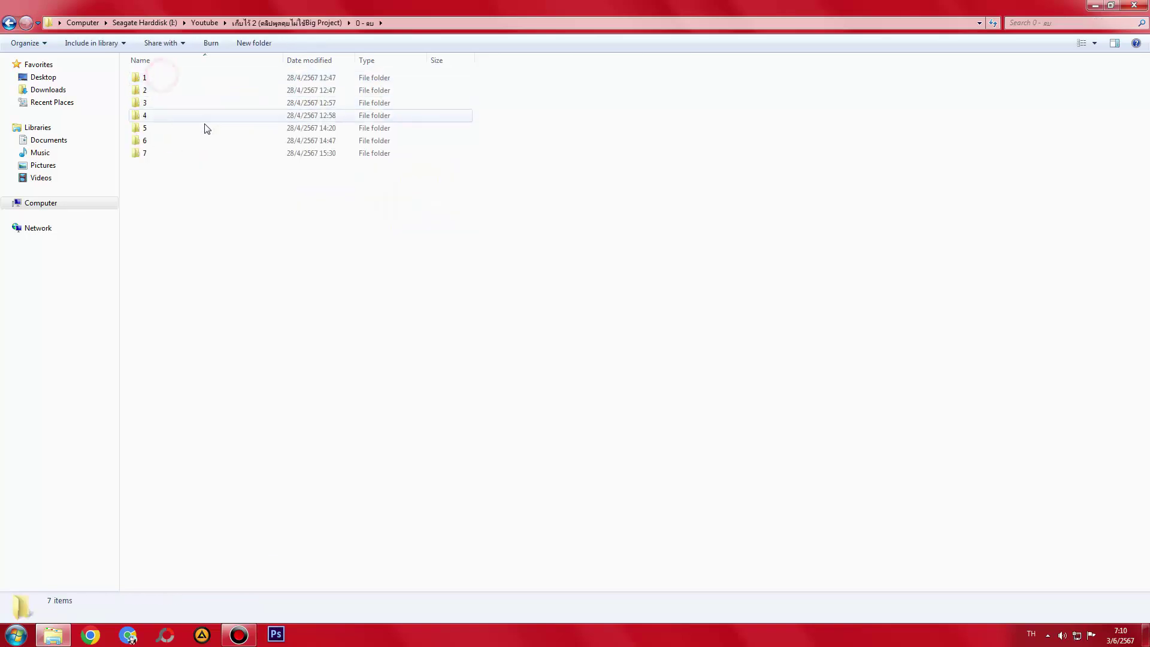
pyautogui.hotkey('ctrl', 'a')
pyautogui.hotkey('ctrl', 'x')
pyautogui.press('BackSpace')
pyautogui.hotkey('ctrl', 'v')
pyautogui.click(154, 78)
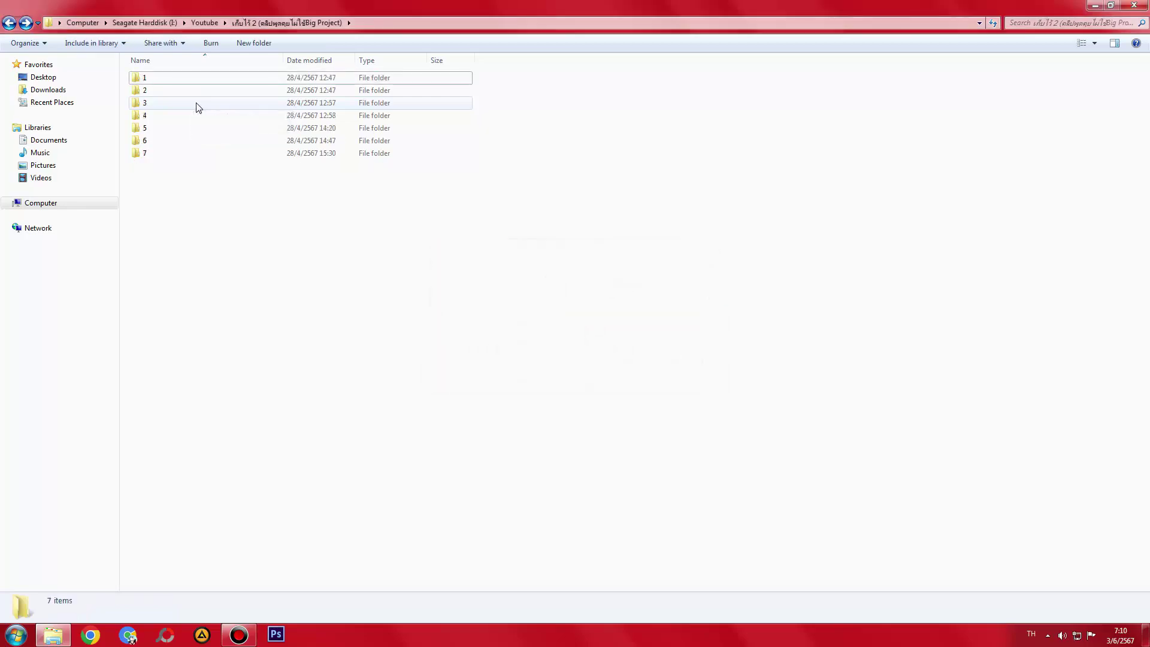
pyautogui.press('BackSpace')
# - Pull the numbered folders out of 0 - ลบ in เก็บไว้ 3 and เก็บไว้ 4 (folders 1–13)
pyautogui.doubleClick(166, 164)
pyautogui.click(164, 78)
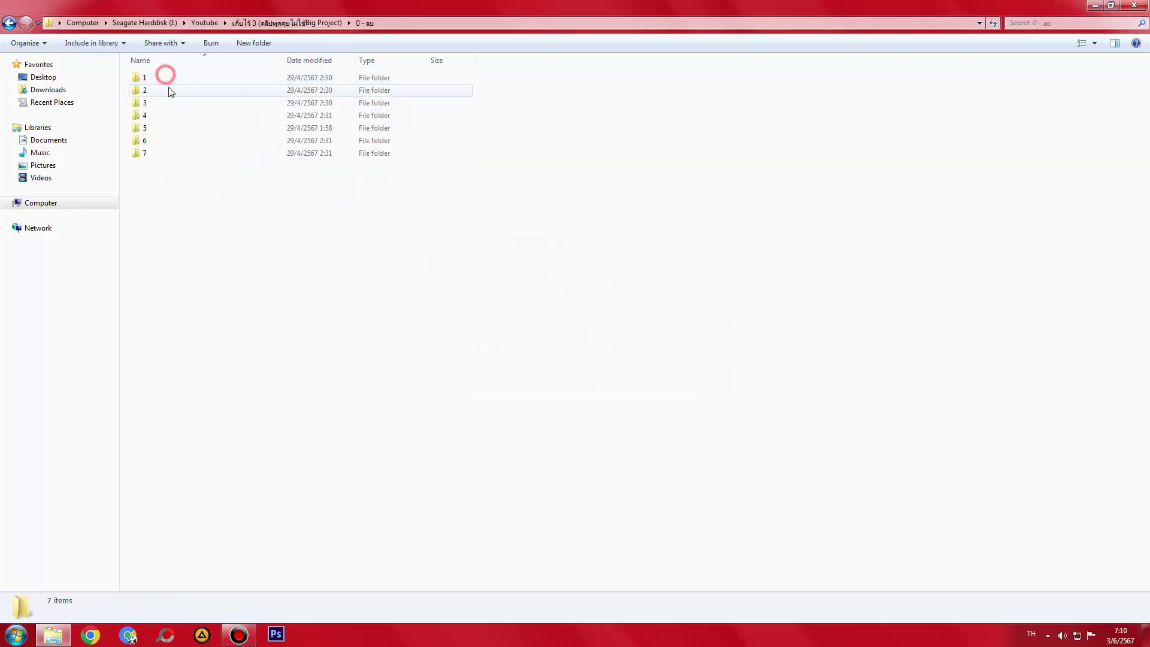
pyautogui.click(160, 80)
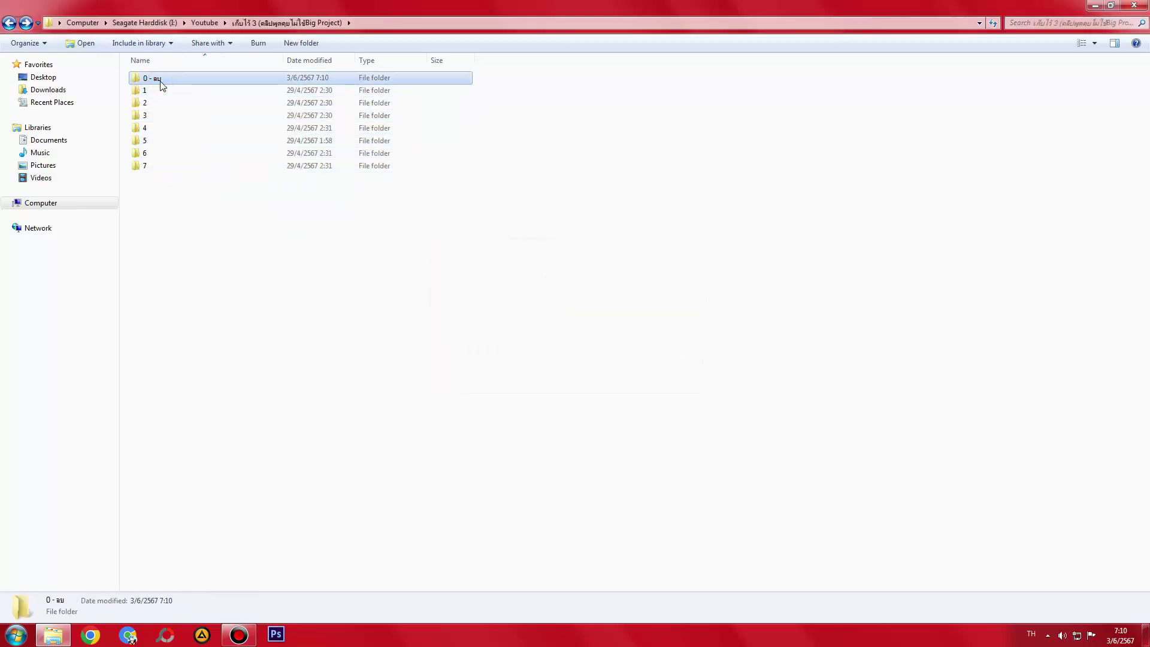
pyautogui.press('BackSpace')
pyautogui.click(161, 178)
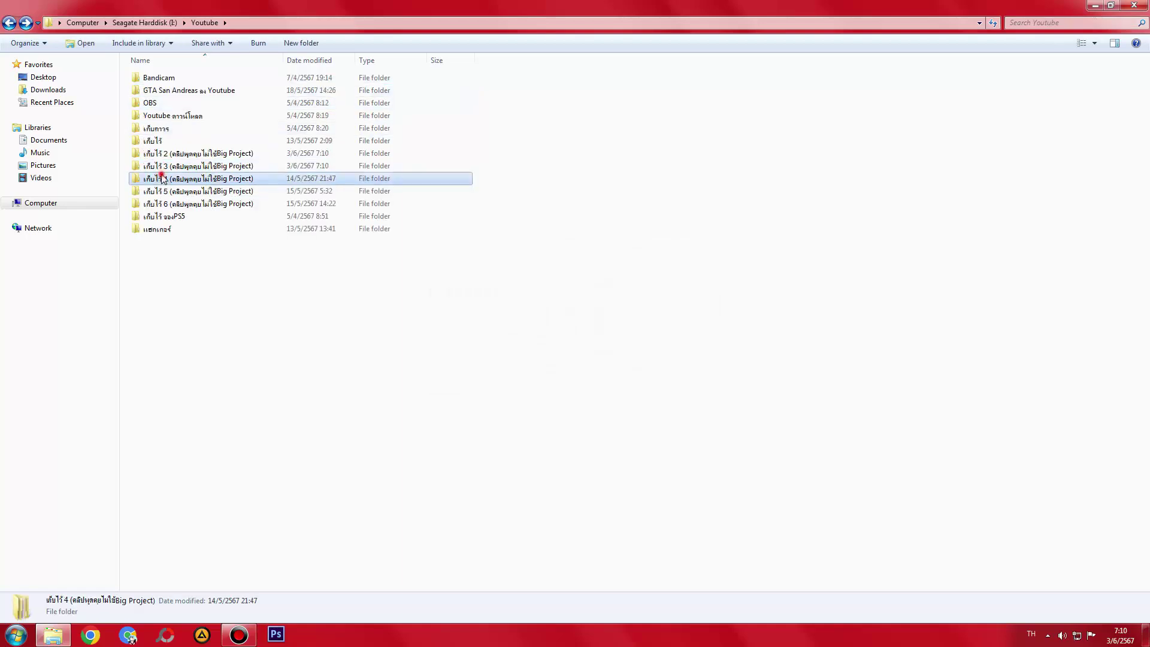
pyautogui.doubleClick(161, 178)
pyautogui.click(154, 82)
pyautogui.hotkey('ctrl', 'a')
pyautogui.keyDown('ctrl'); pyautogui.click(154, 79); pyautogui.keyUp('ctrl')
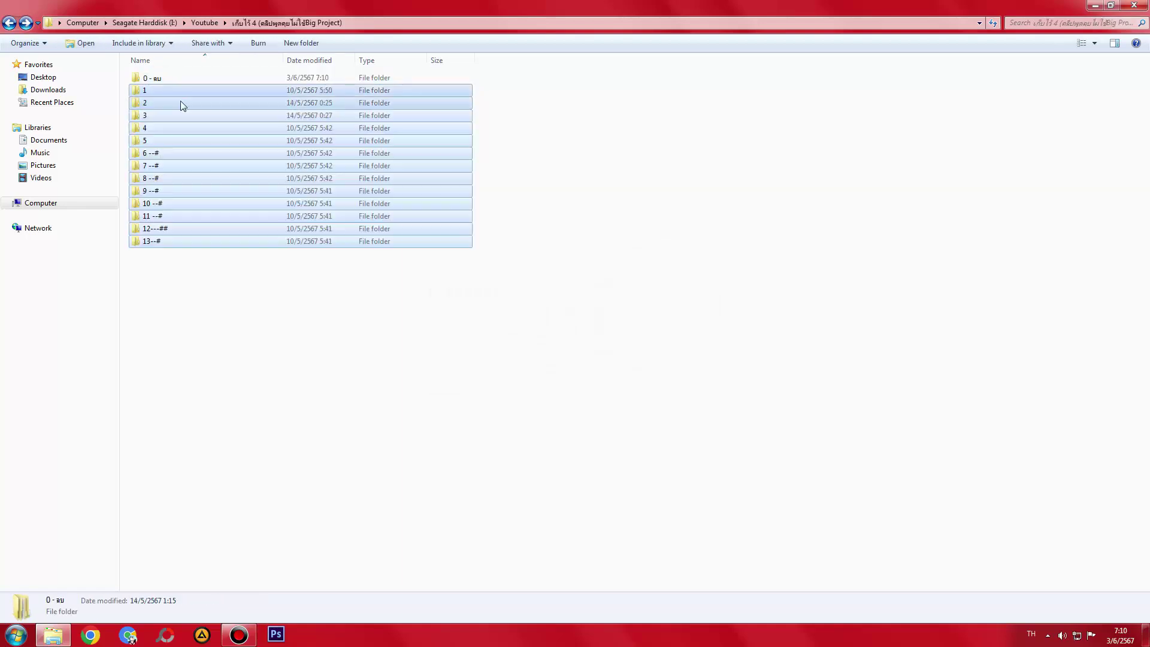
pyautogui.moveTo(182, 106); pyautogui.dragTo(165, 81)
pyautogui.press('BackSpace')
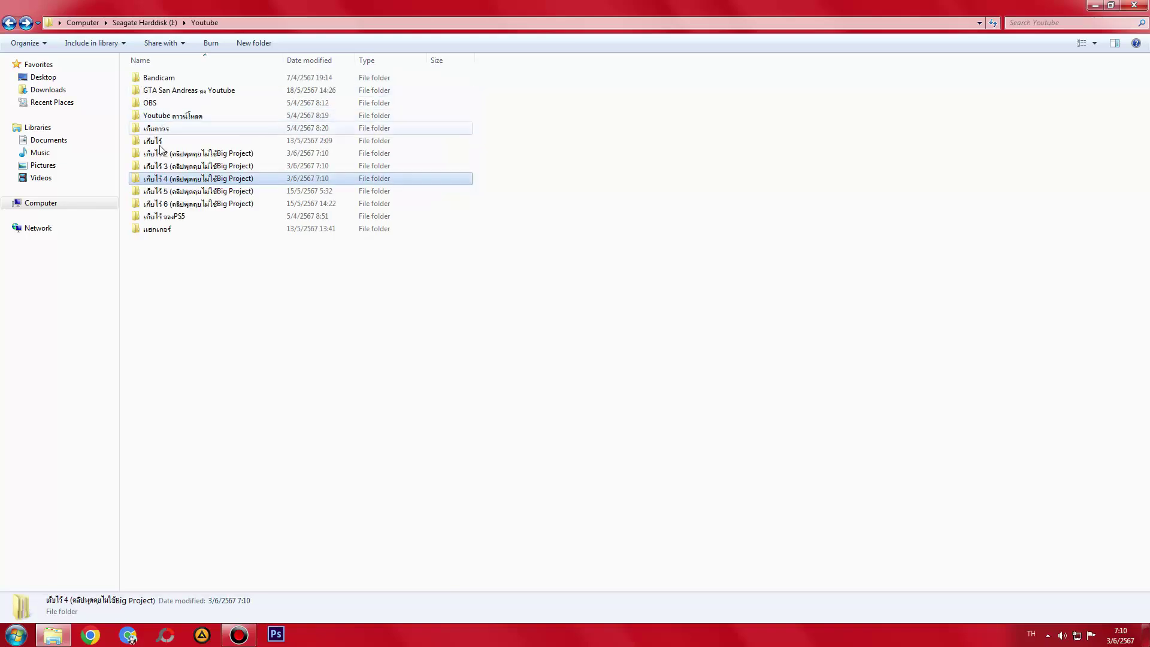
# - Bring folders 1–17 out into เก็บไว้ 5 and delete its emptied 0 - ลบ folder
pyautogui.doubleClick(162, 186)
pyautogui.click(163, 87)
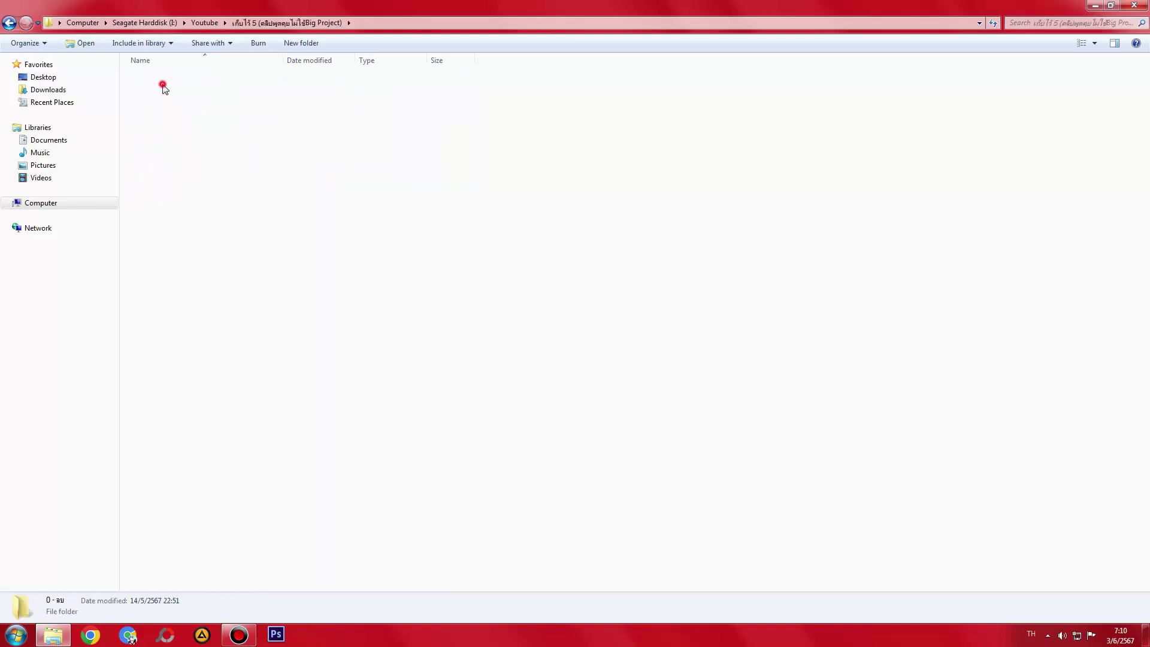
pyautogui.hotkey('ctrl', 'z')
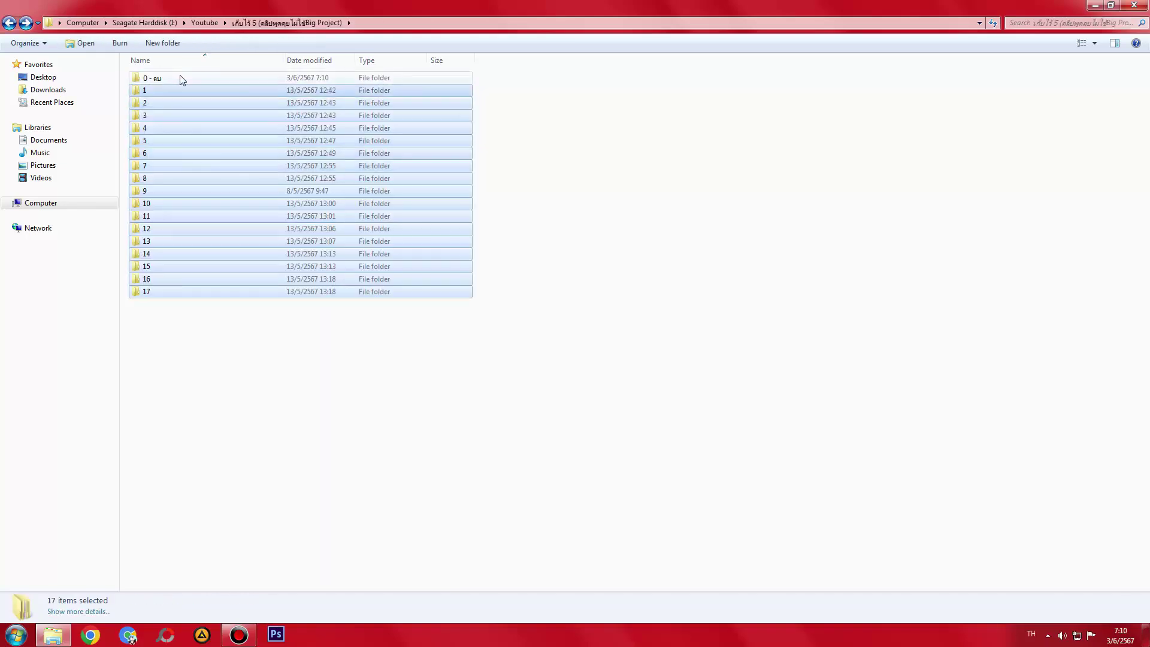
pyautogui.click(182, 80)
pyautogui.press('Delete')
pyautogui.press('Return')
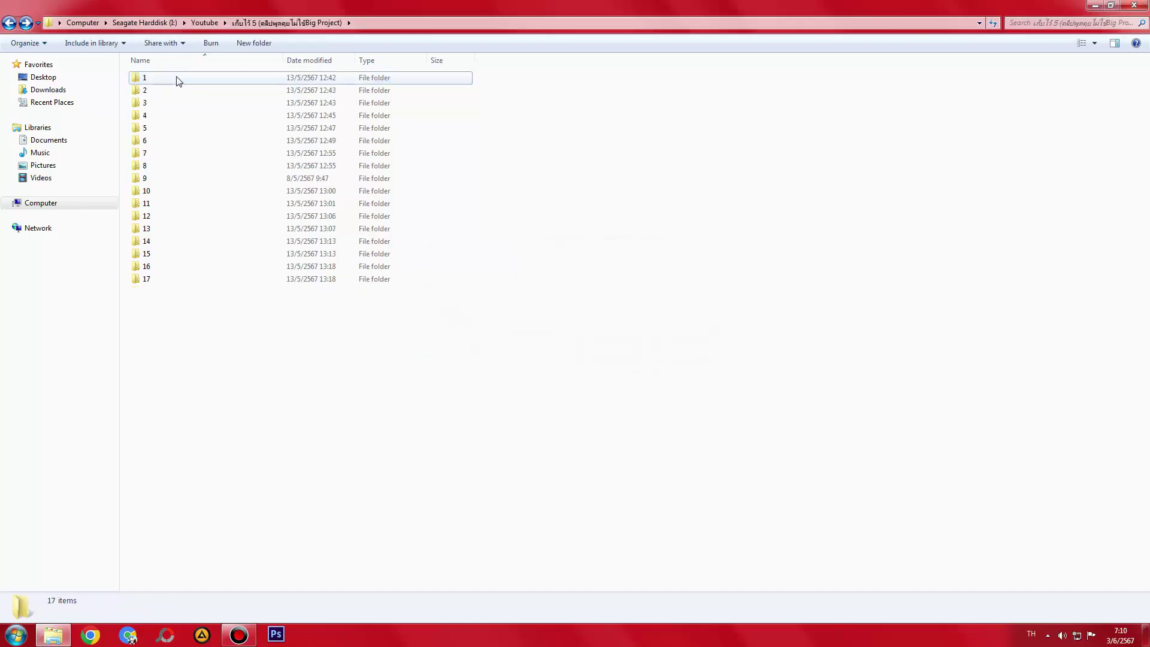
pyautogui.press('BackSpace')
pyautogui.doubleClick(181, 199)
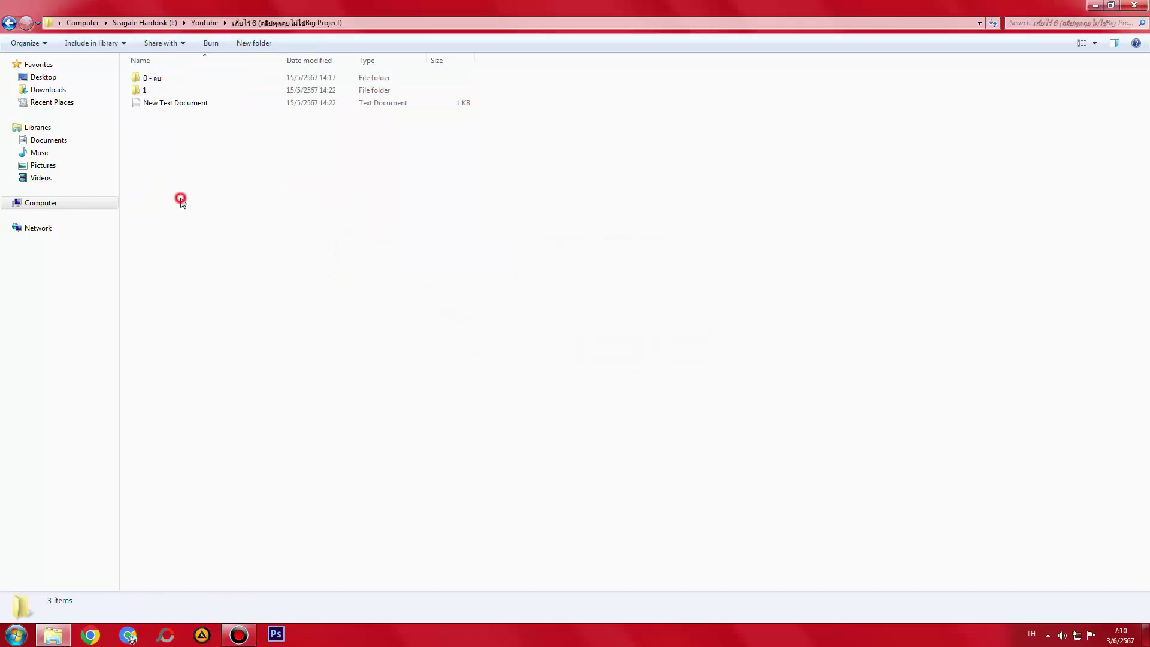
# - In เก็บไว้ 6, read the New Text Document and delete the empty 0 - ลบ folder
pyautogui.doubleClick(178, 104)
pyautogui.click(896, 114)
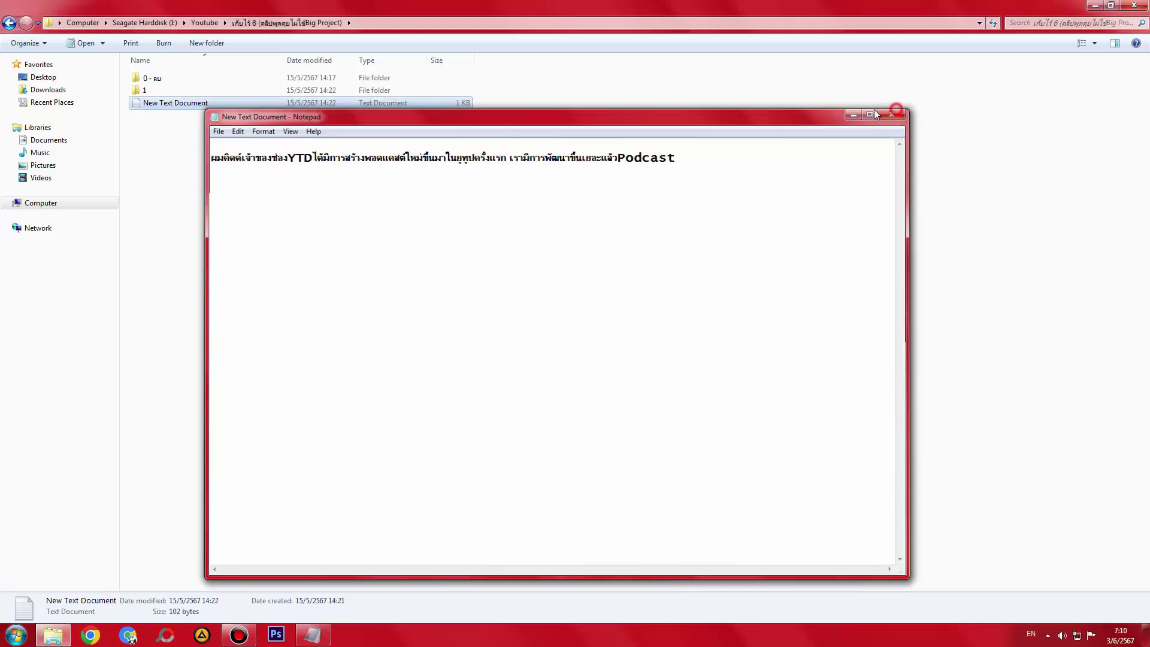
pyautogui.doubleClick(150, 90)
pyautogui.press('BackSpace')
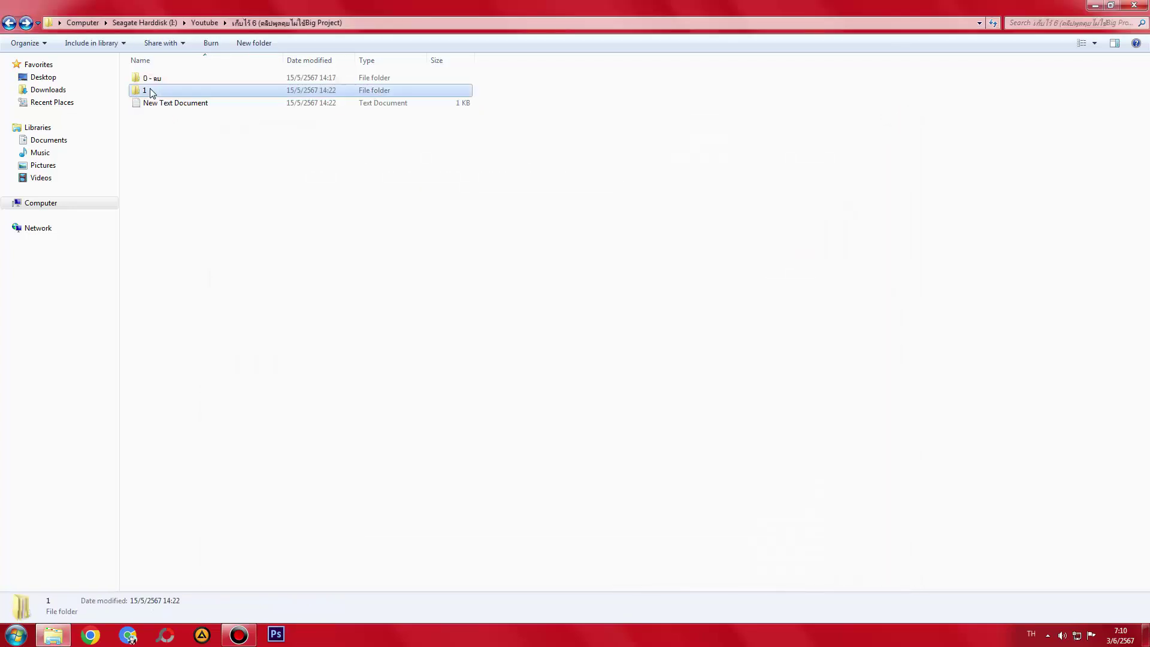
pyautogui.doubleClick(150, 78)
pyautogui.press('BackSpace')
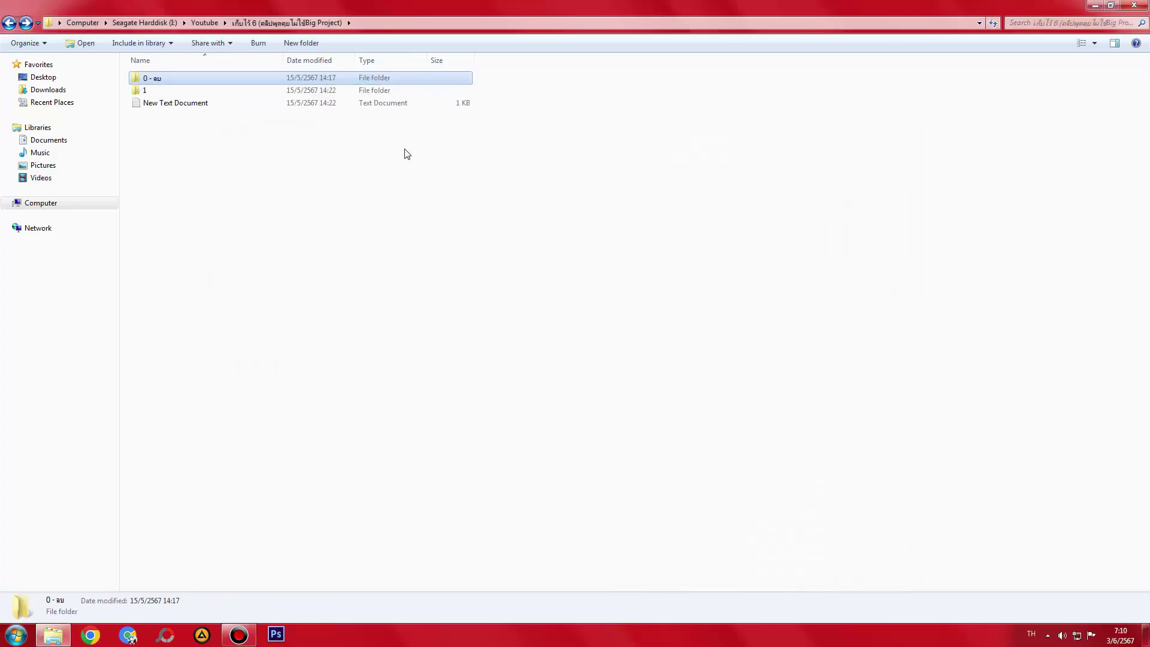
pyautogui.press('Delete')
pyautogui.press('Return')
# - Inspect folder 1 and its inner folder 1, then recheck เก็บไว้ 6 and เก็บไว้ 5
pyautogui.doubleClick(170, 82)
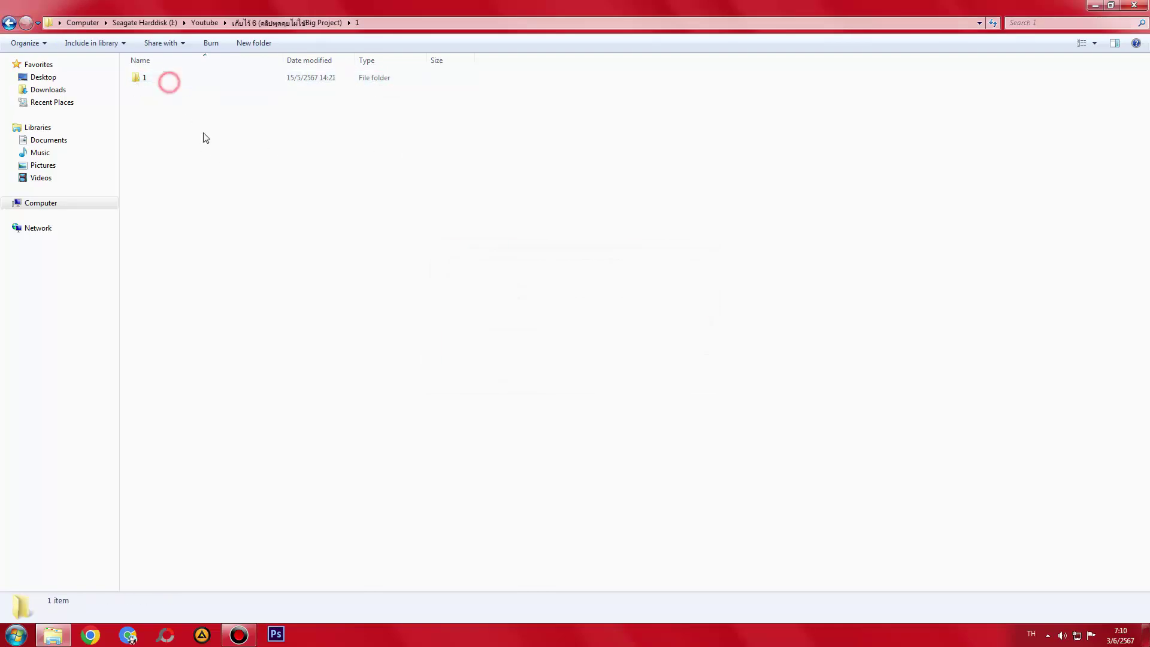
pyautogui.press('Down')
pyautogui.doubleClick(169, 78)
pyautogui.press('BackSpace')
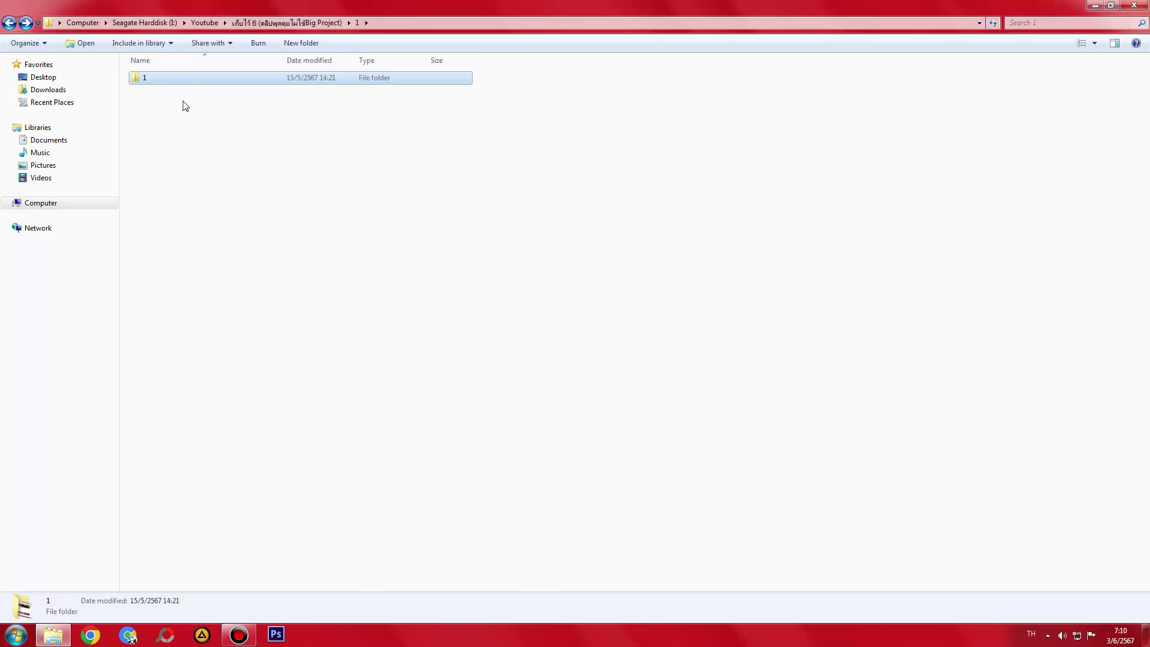
pyautogui.press('BackSpace')
pyautogui.press('BackSpace')
pyautogui.doubleClick(208, 201)
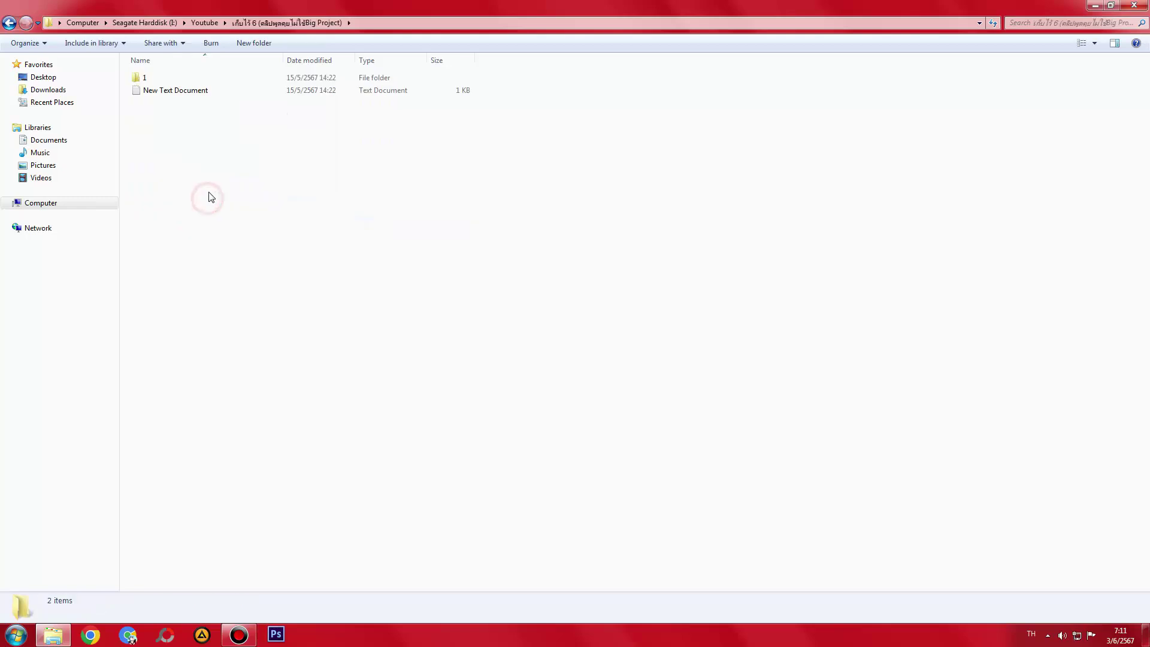
pyautogui.press('BackSpace')
pyautogui.doubleClick(206, 190)
pyautogui.press('BackSpace')
pyautogui.press('BackSpace')
pyautogui.press('Return')
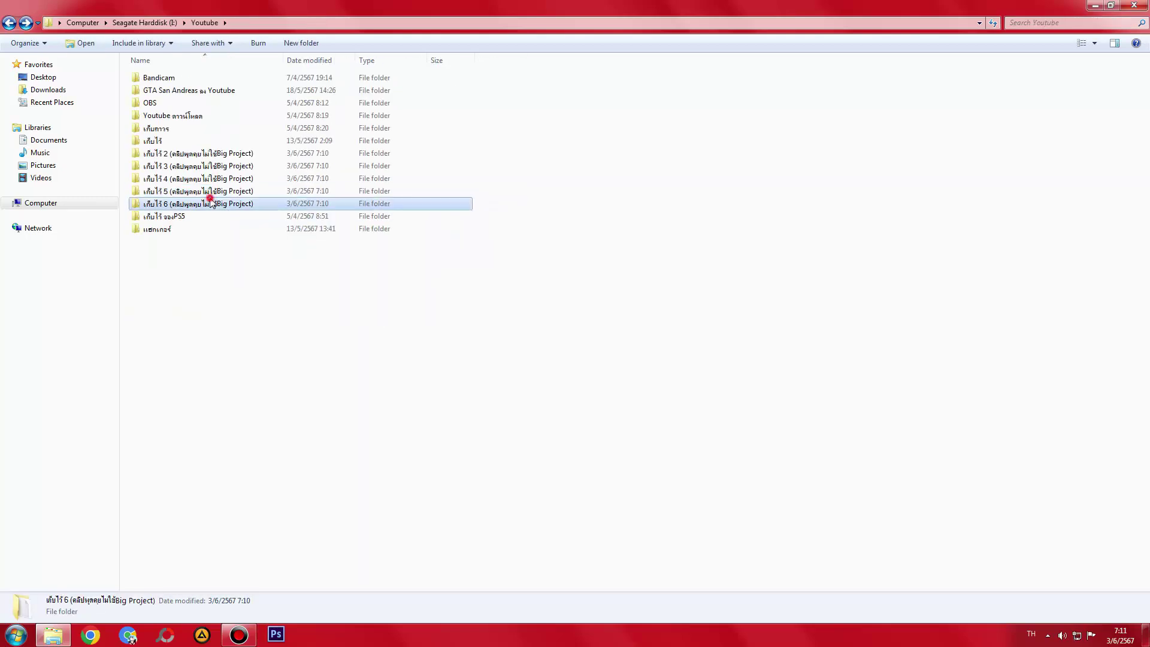
# - Delete the New Text Document from เก็บไว้ 6
pyautogui.doubleClick(209, 198)
pyautogui.click(162, 80)
pyautogui.click(222, 89)
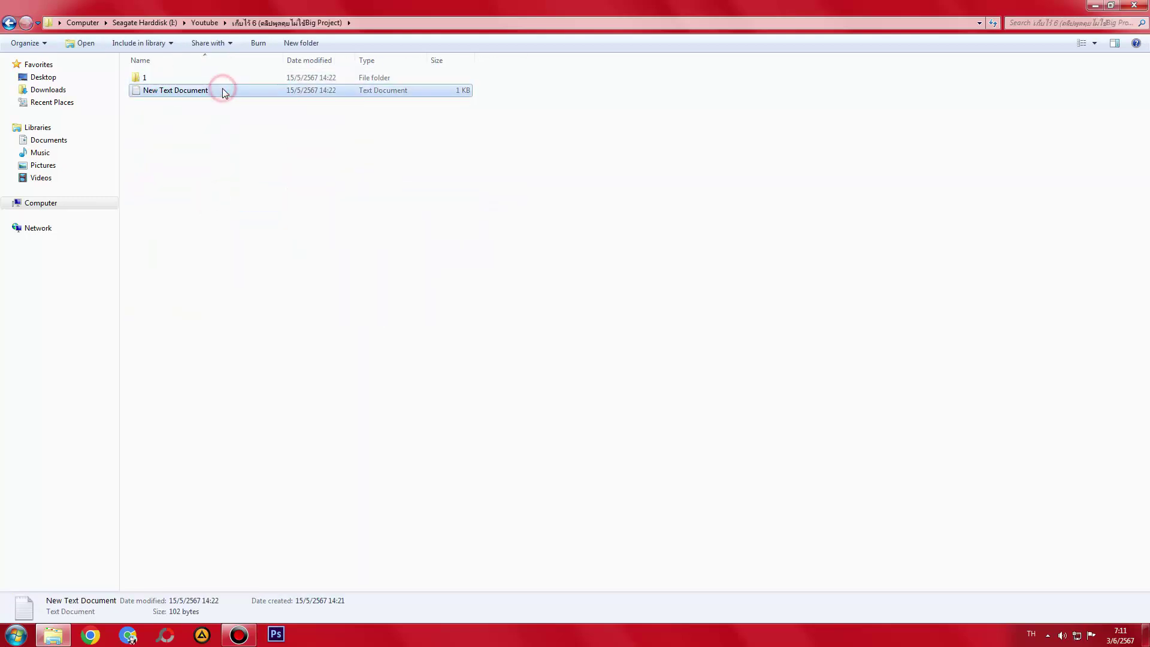
pyautogui.press('Delete')
pyautogui.press('Return')
pyautogui.press('BackSpace')
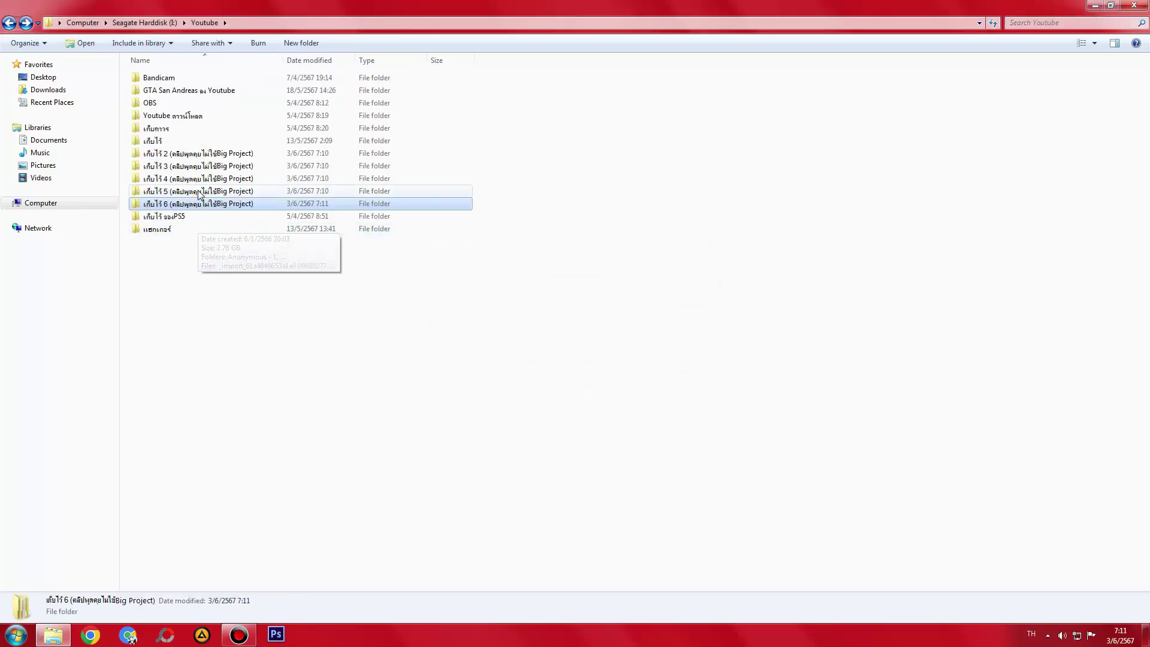
# - Glance at เก็บไว้ 5 again, then select folders เก็บไว้ 2 through 6 together
pyautogui.doubleClick(200, 192)
pyautogui.press('BackSpace')
pyautogui.doubleClick(198, 192)
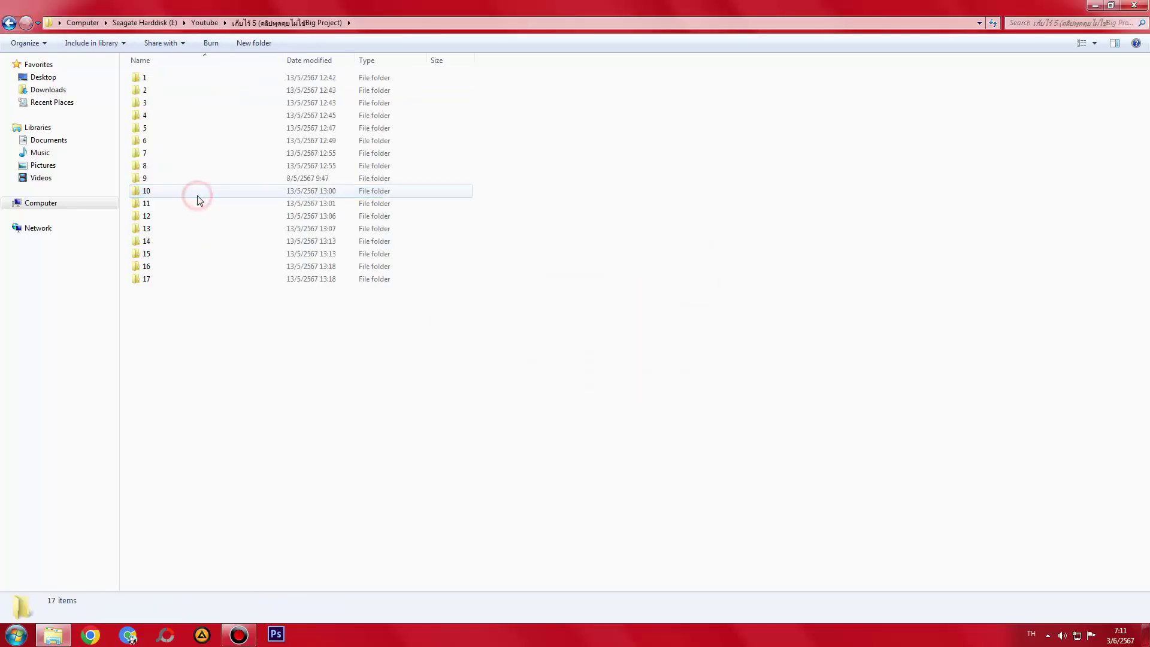
pyautogui.press('BackSpace')
pyautogui.click(205, 205)
pyautogui.keyDown('shift'); pyautogui.click(205, 154); pyautogui.keyUp('shift')
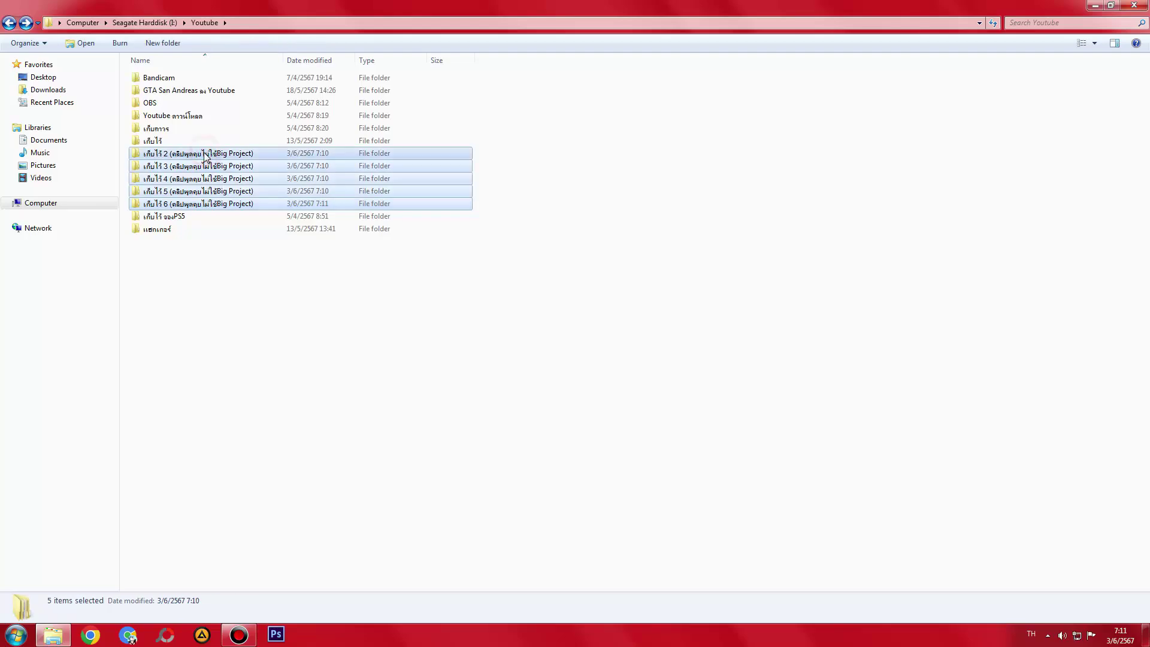
# - Restore and lower the Youtube window, then check the SSD (F:) and Seagate (I:) drive details
pyautogui.doubleClick(418, 6)
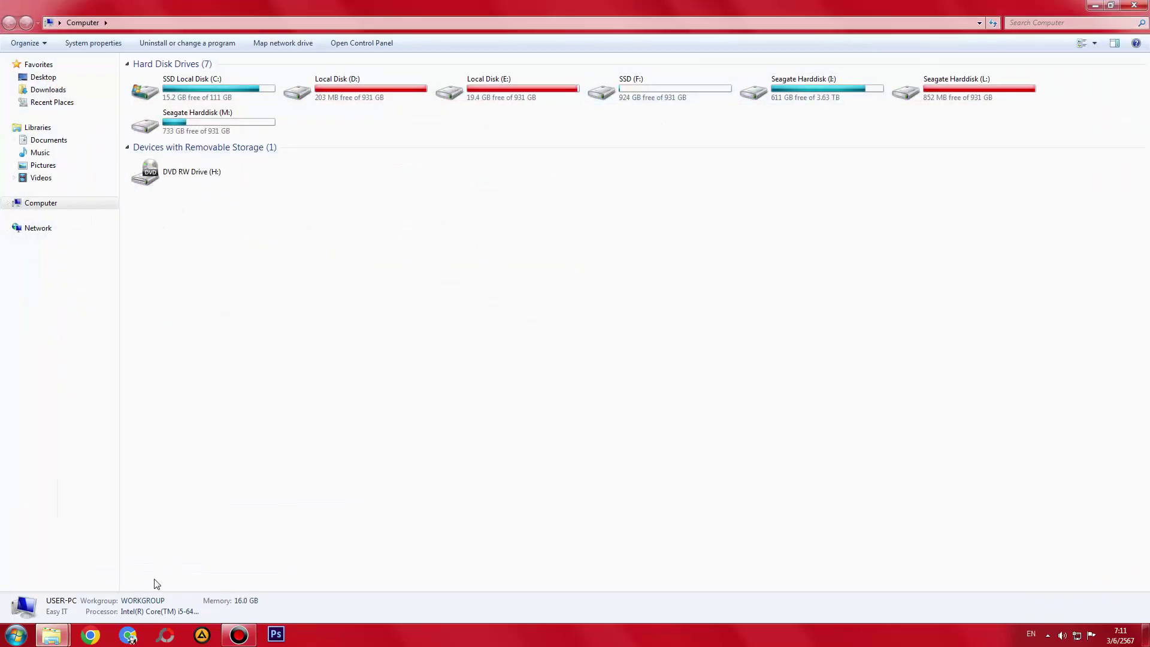
pyautogui.moveTo(48, 636)
pyautogui.click(90, 575)
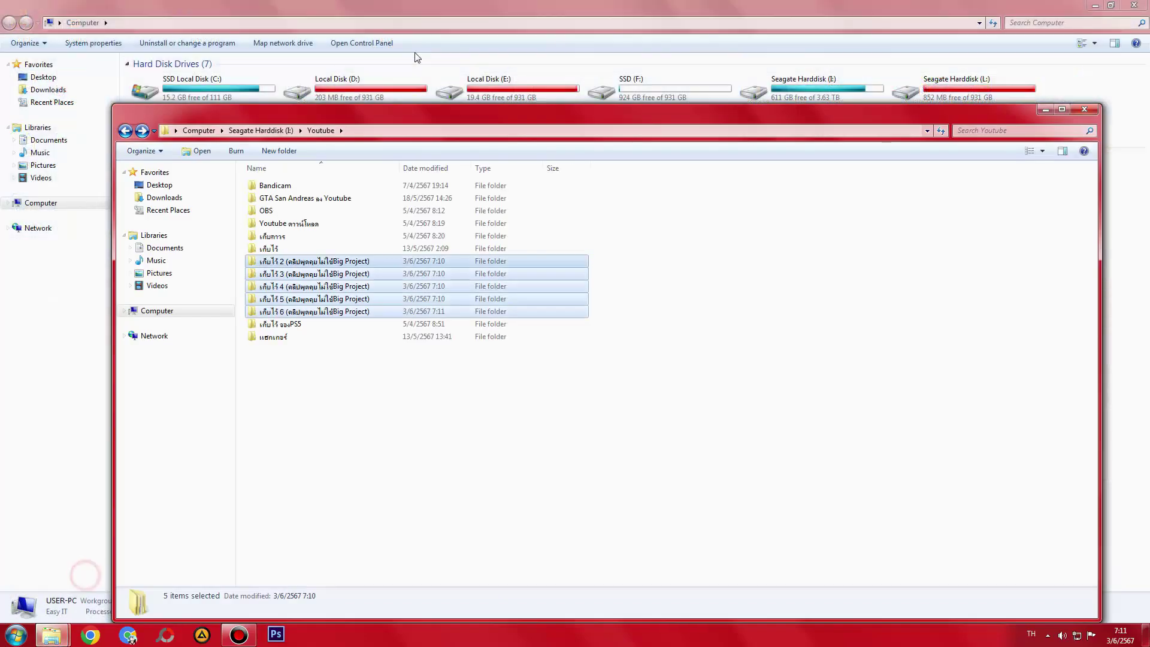
pyautogui.moveTo(443, 110); pyautogui.dragTo(440, 193)
pyautogui.click(659, 81)
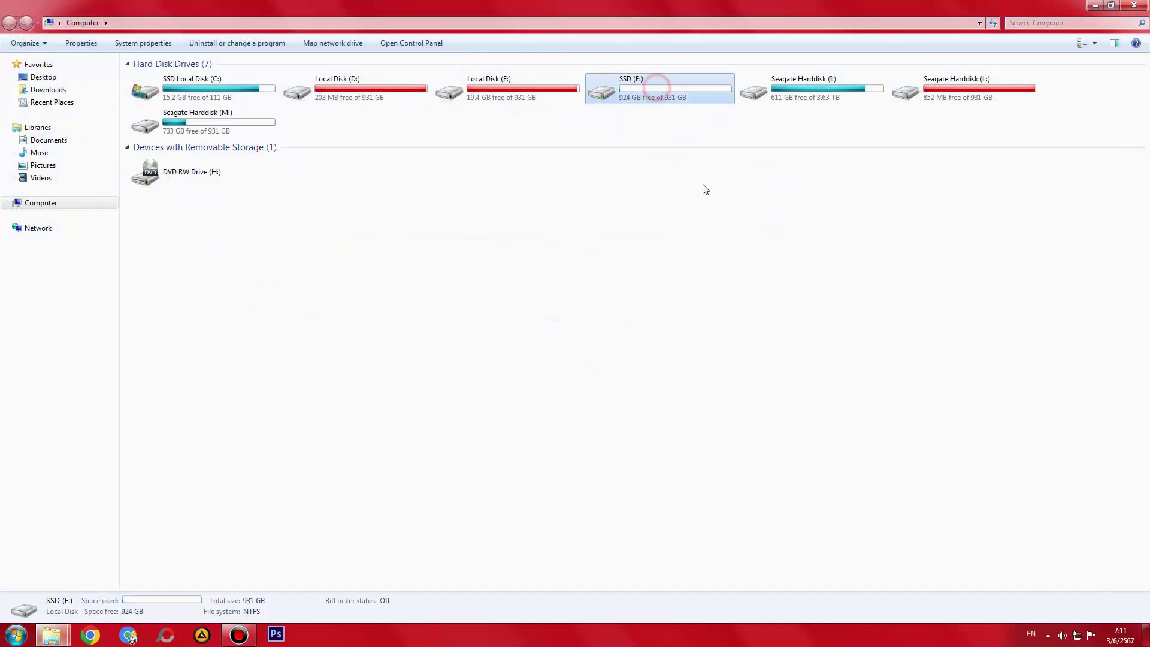
pyautogui.click(792, 93)
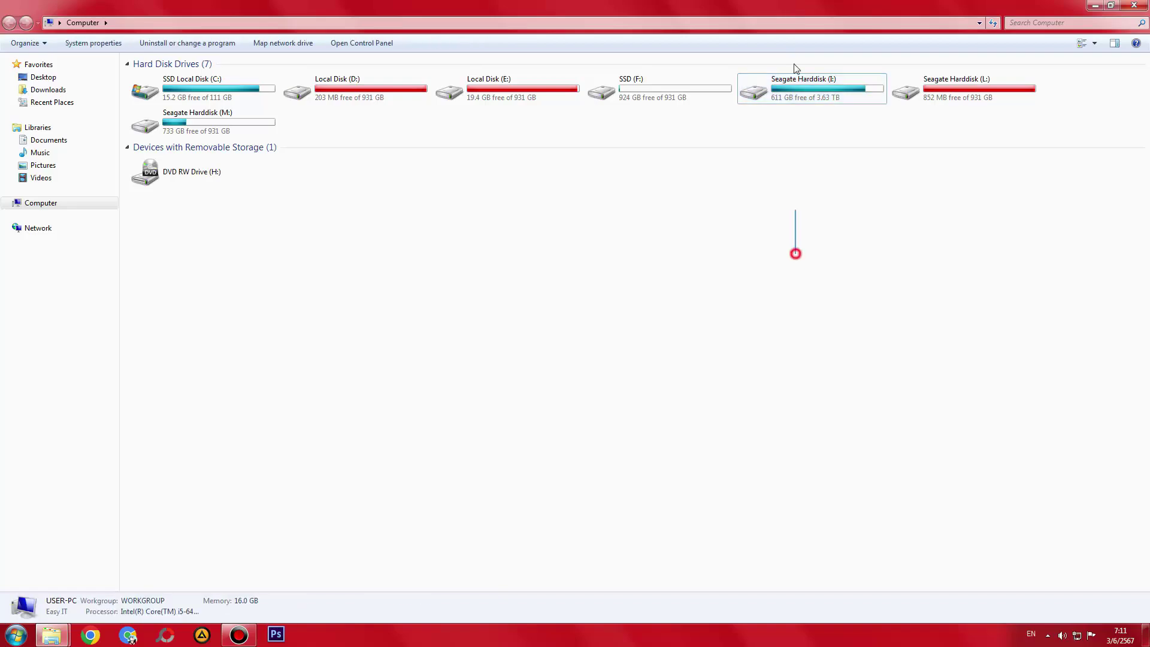
pyautogui.moveTo(58, 636)
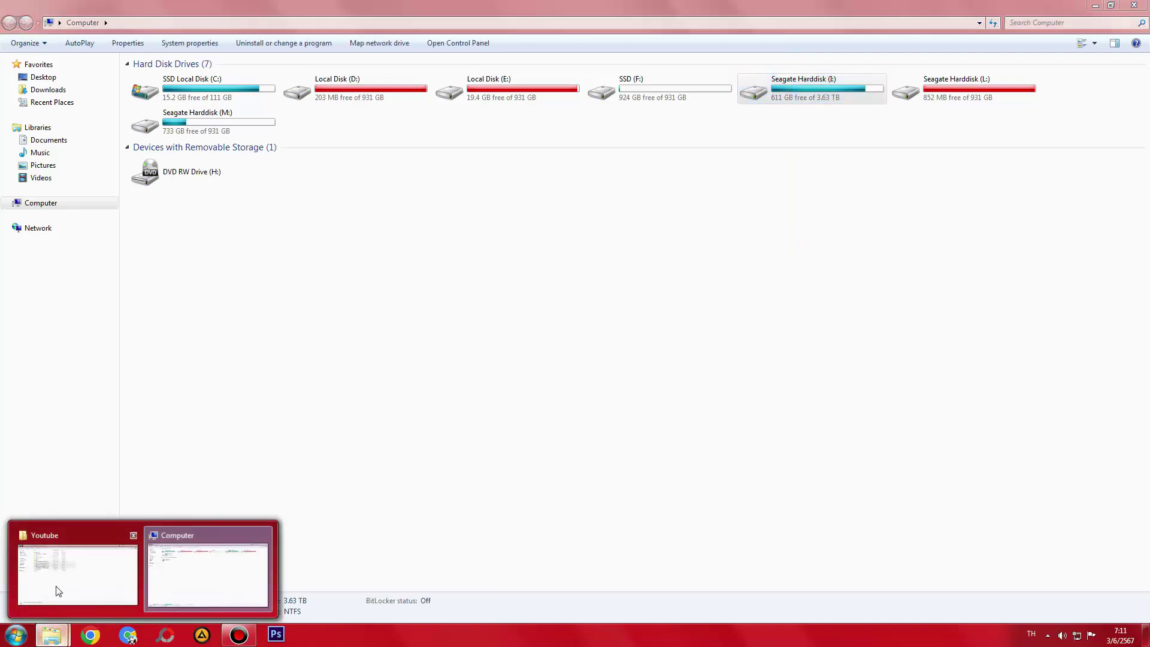
pyautogui.click(56, 572)
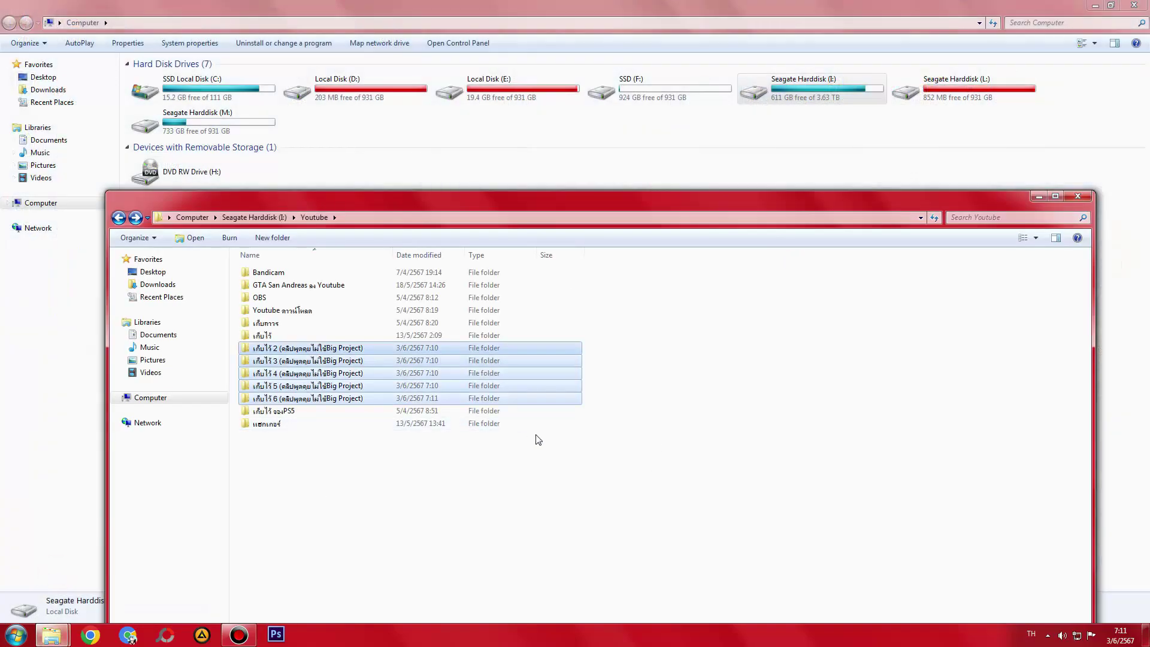
# - Review the older เก็บไว้ folder's Grand Theft Auto and video subfolders, then reselect เก็บไว้ 2–6
pyautogui.doubleClick(258, 337)
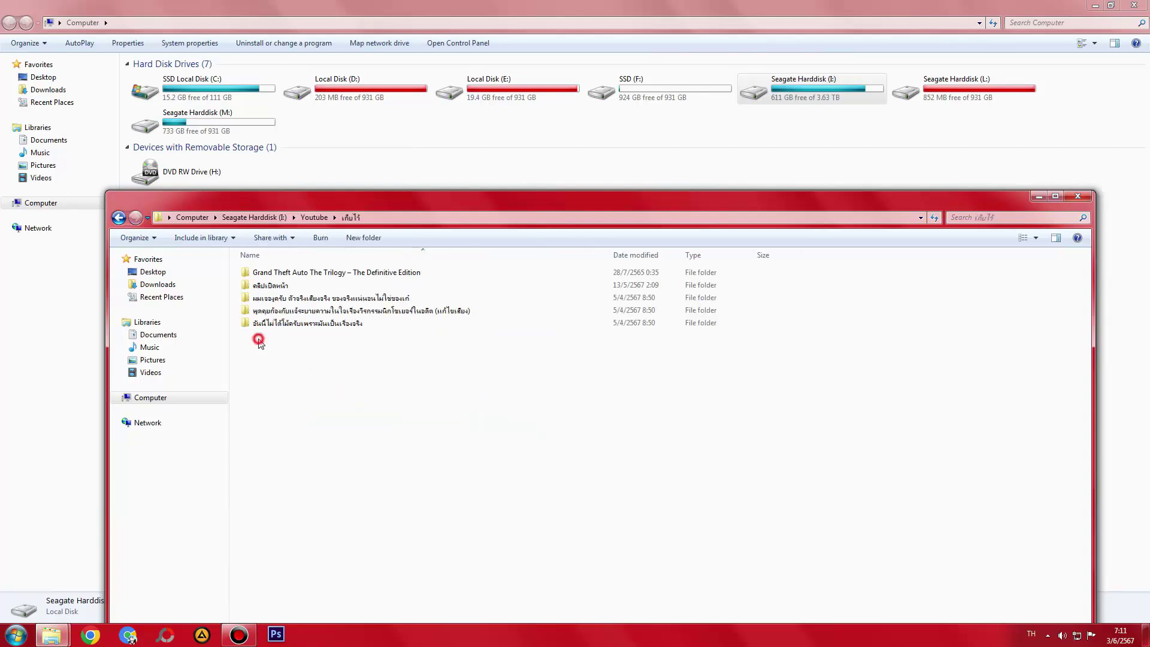
pyautogui.doubleClick(305, 273)
pyautogui.press('BackSpace')
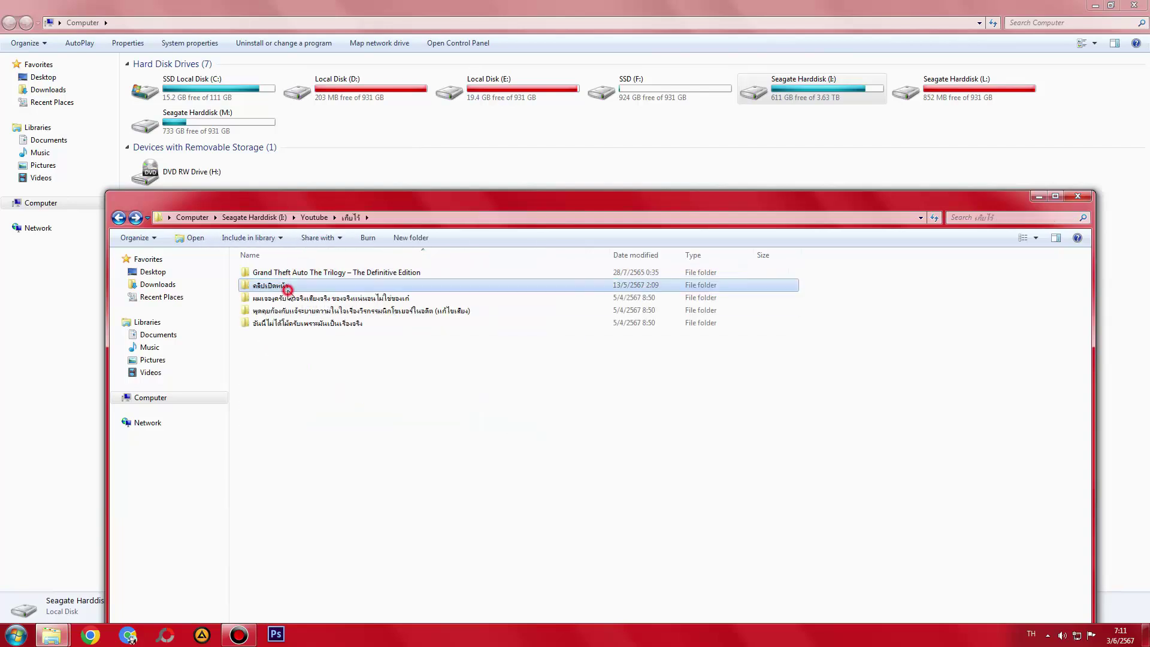
pyautogui.doubleClick(290, 298)
pyautogui.press('BackSpace')
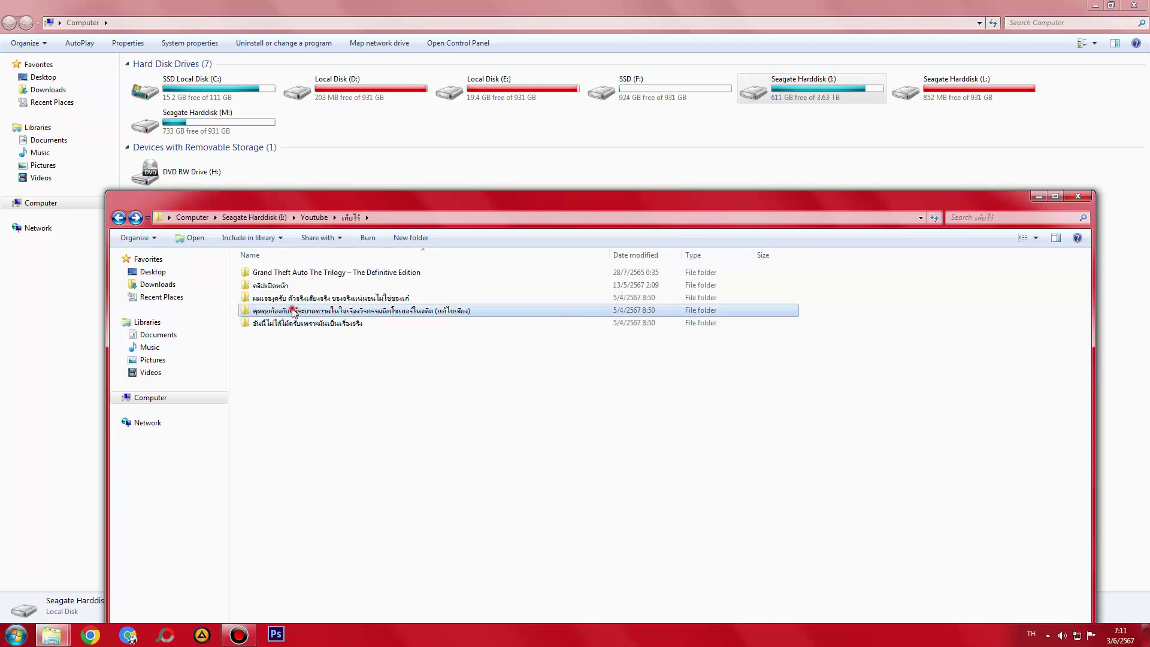
pyautogui.doubleClick(292, 324)
pyautogui.press('BackSpace')
pyautogui.press('BackSpace')
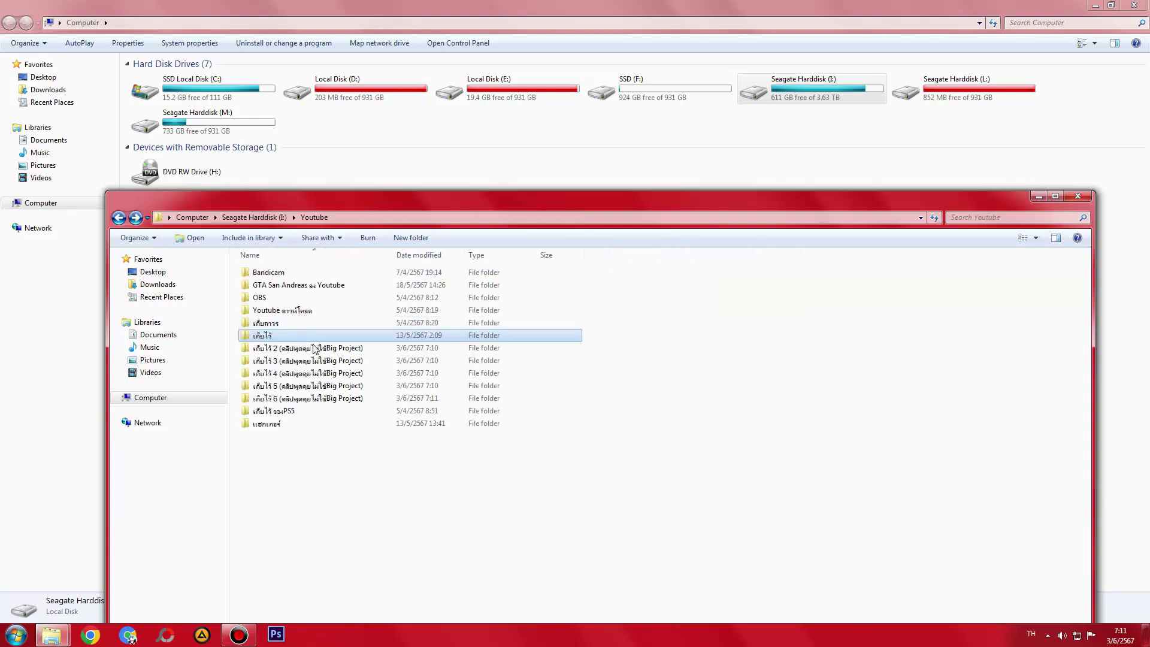
pyautogui.click(298, 349)
pyautogui.keyDown('shift'); pyautogui.click(308, 399); pyautogui.keyUp('shift')
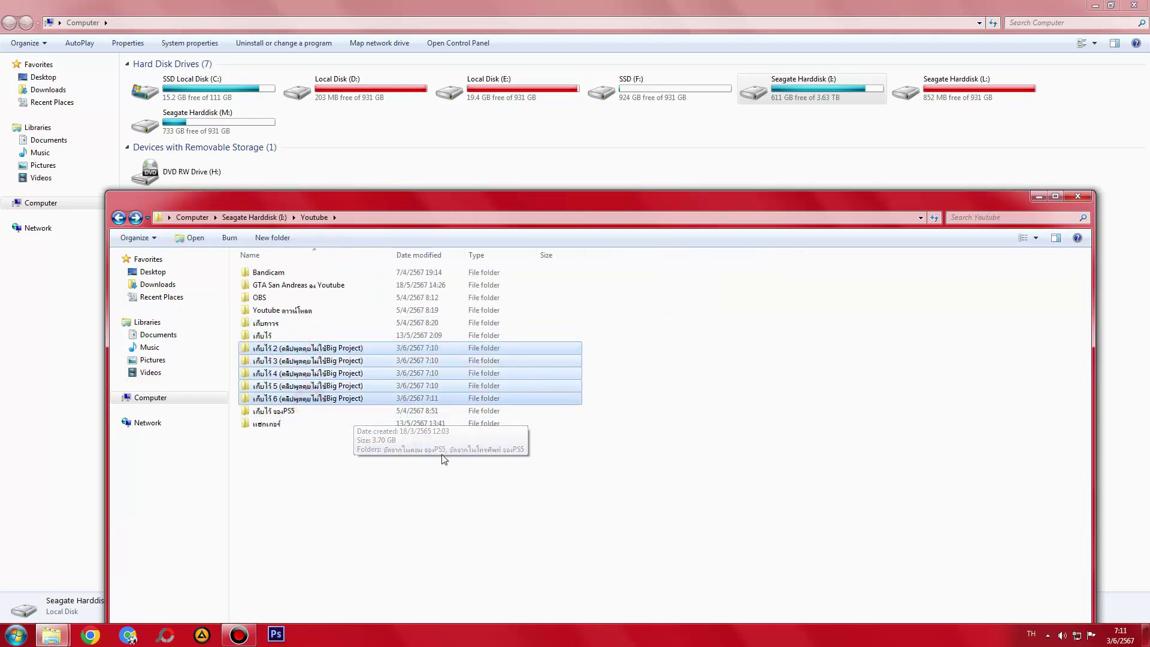
# - Check the five folders' combined size in Properties, then request their permanent deletion with Shift+Delete
pyautogui.hotkey('shift', 'Delete')
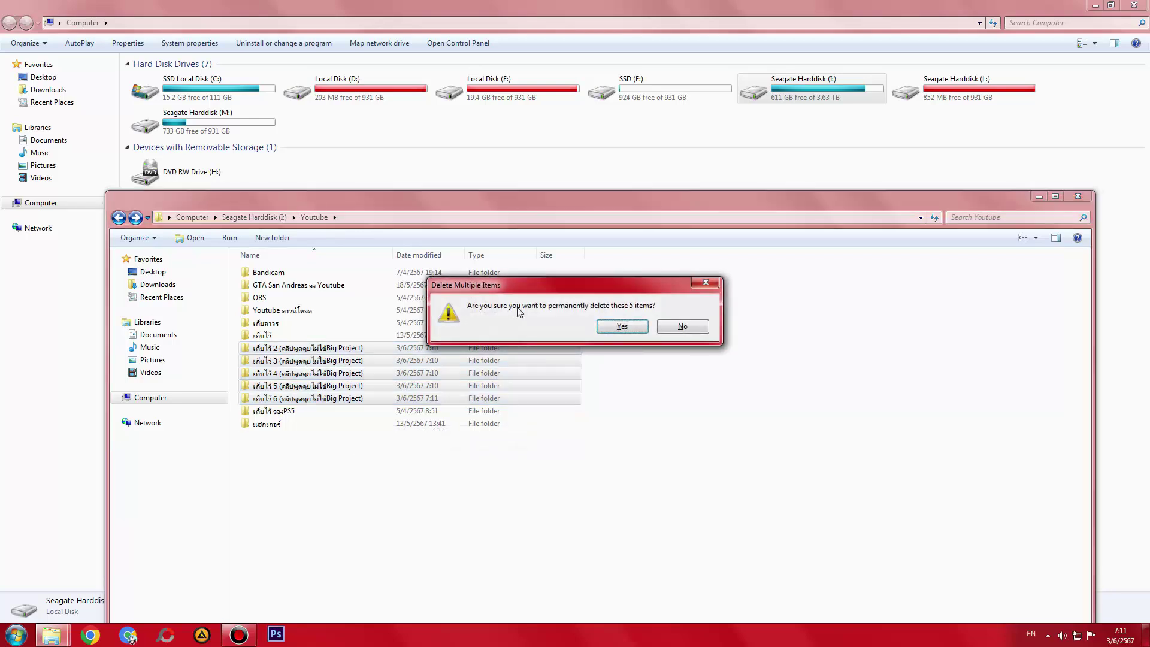
pyautogui.moveTo(543, 298); pyautogui.dragTo(547, 495)
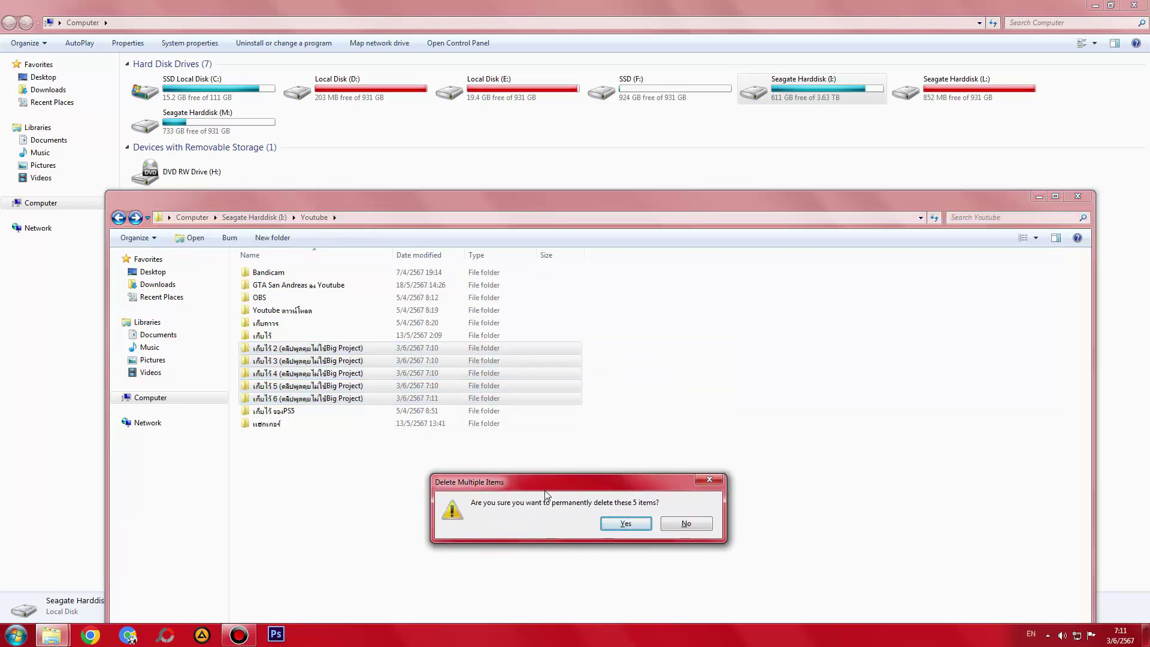
pyautogui.click(675, 523)
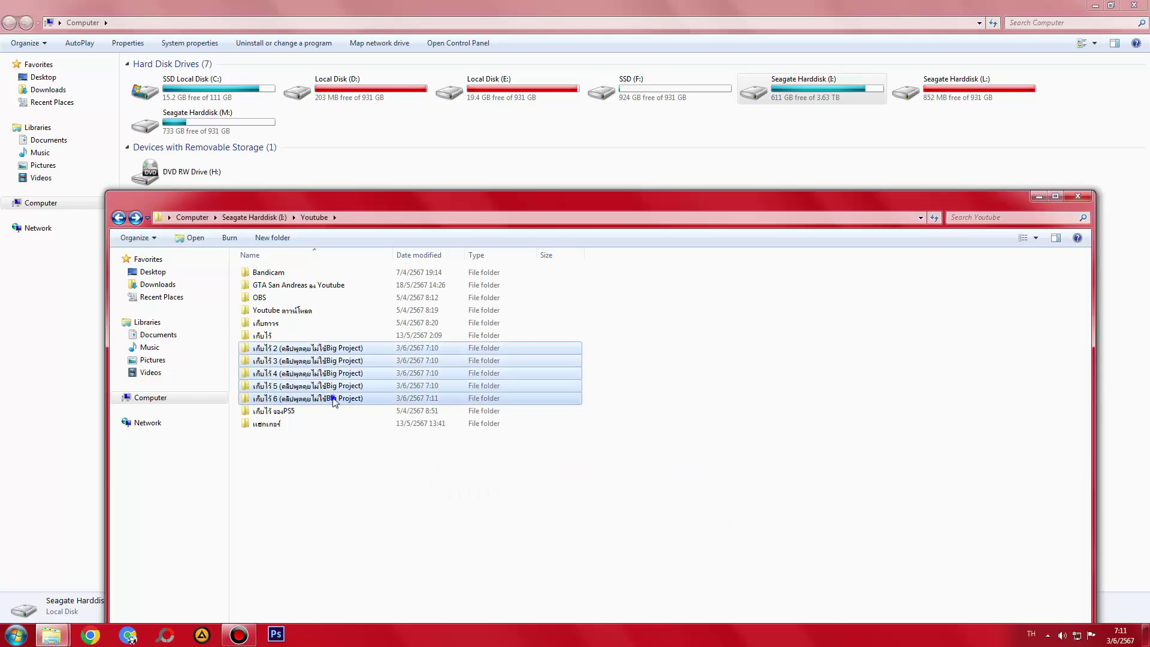
pyautogui.rightClick(331, 396)
pyautogui.click(369, 390)
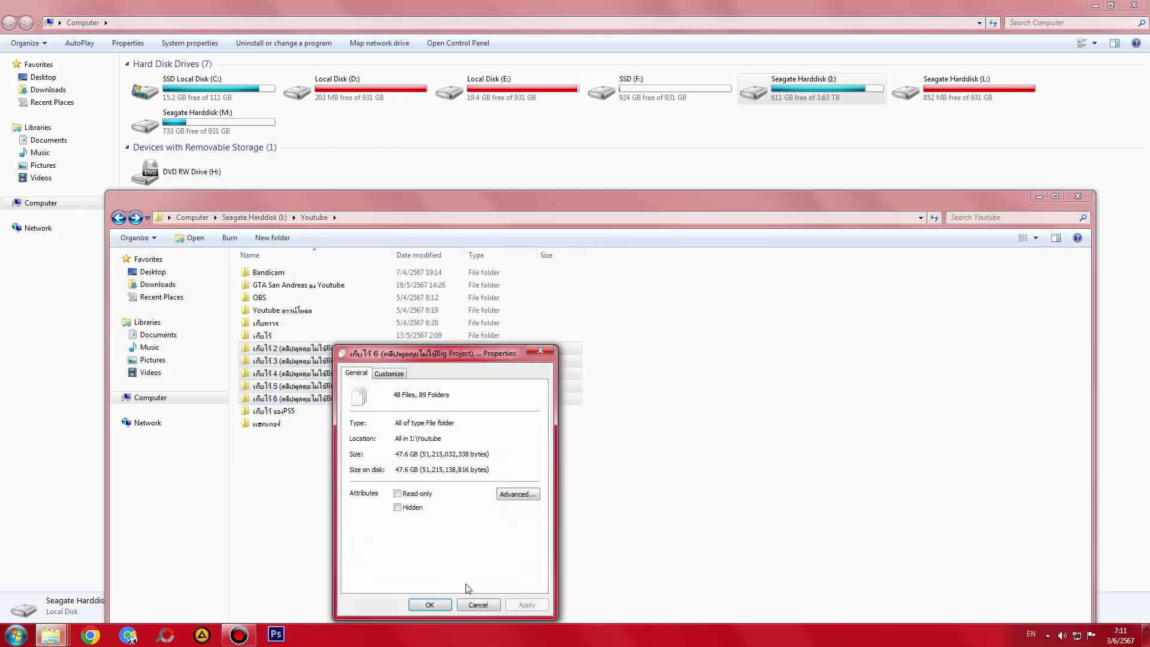
pyautogui.click(477, 604)
pyautogui.hotkey('shift', 'Delete')
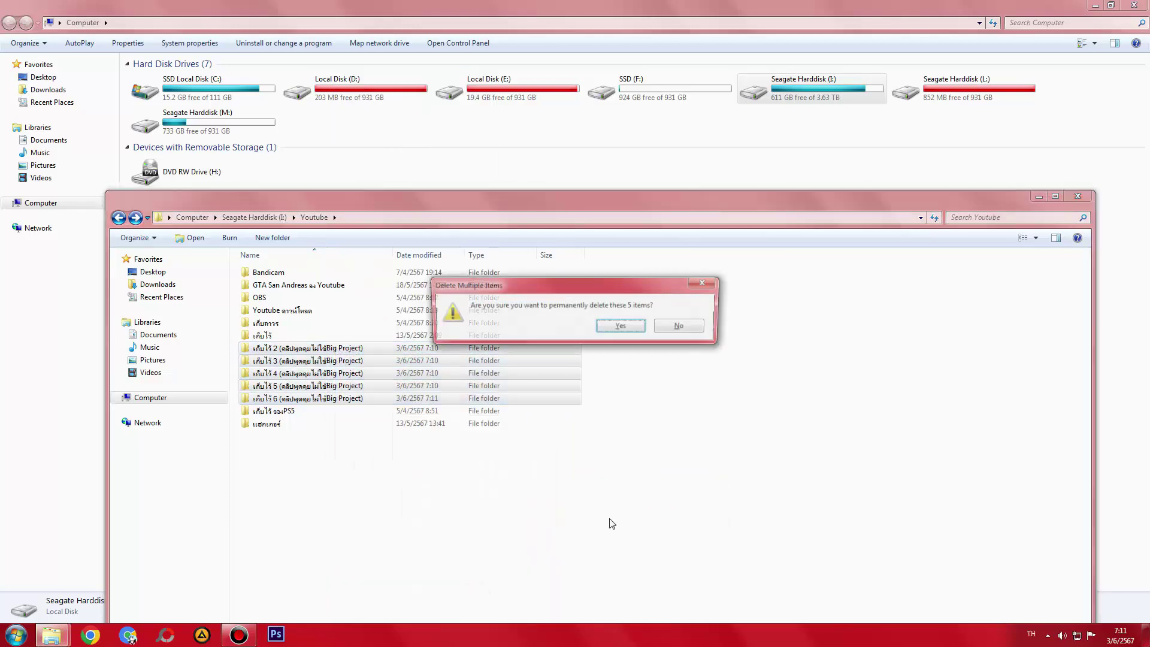
pyautogui.moveTo(574, 293); pyautogui.dragTo(608, 488)
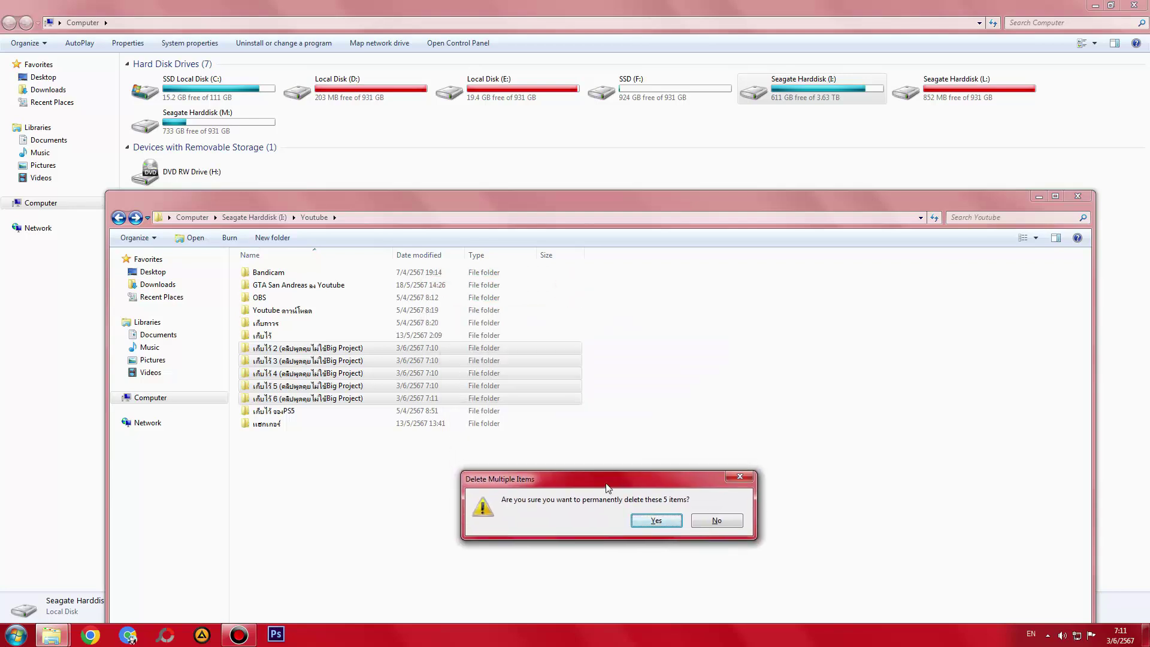
# - Confirm deleting เก็บไว้ 2–6, maximize the Youtube window, and browse the แฮกเกอร์ folder's 11 items
pyautogui.press('Return')
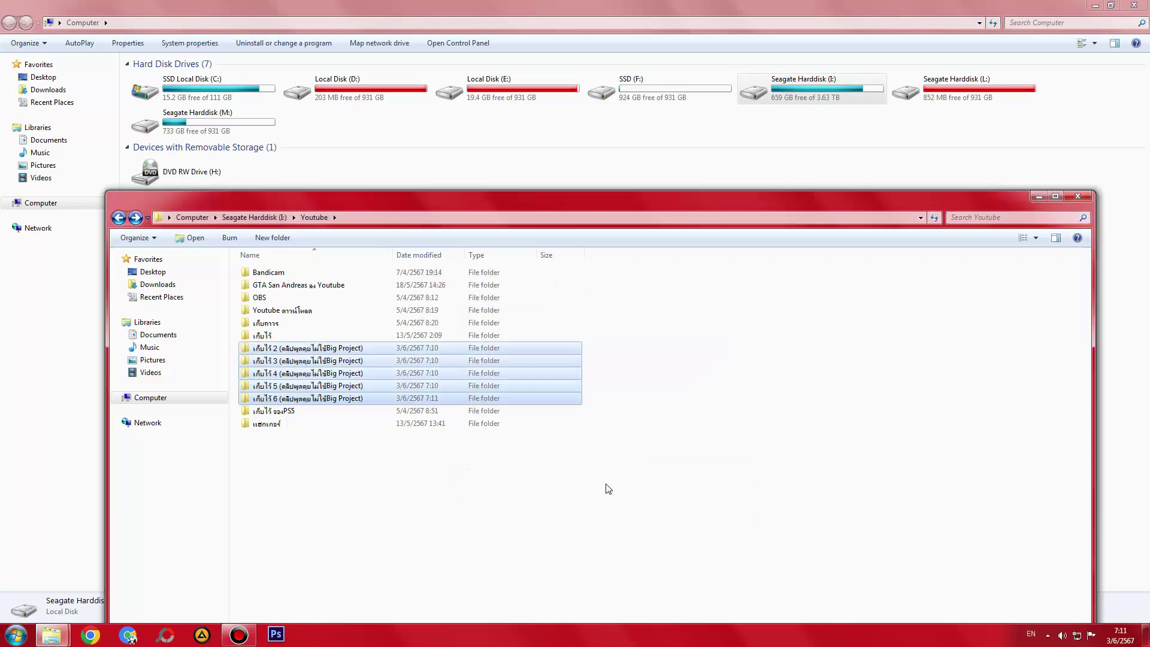
pyautogui.doubleClick(523, 210)
pyautogui.click(181, 166)
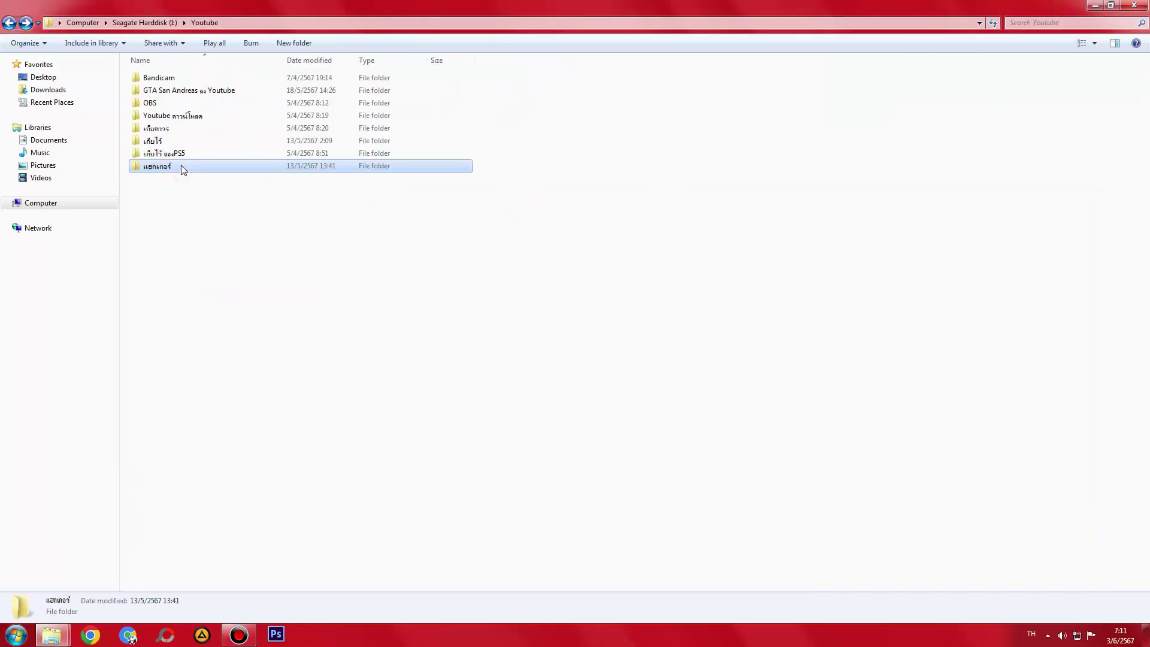
pyautogui.doubleClick(178, 166)
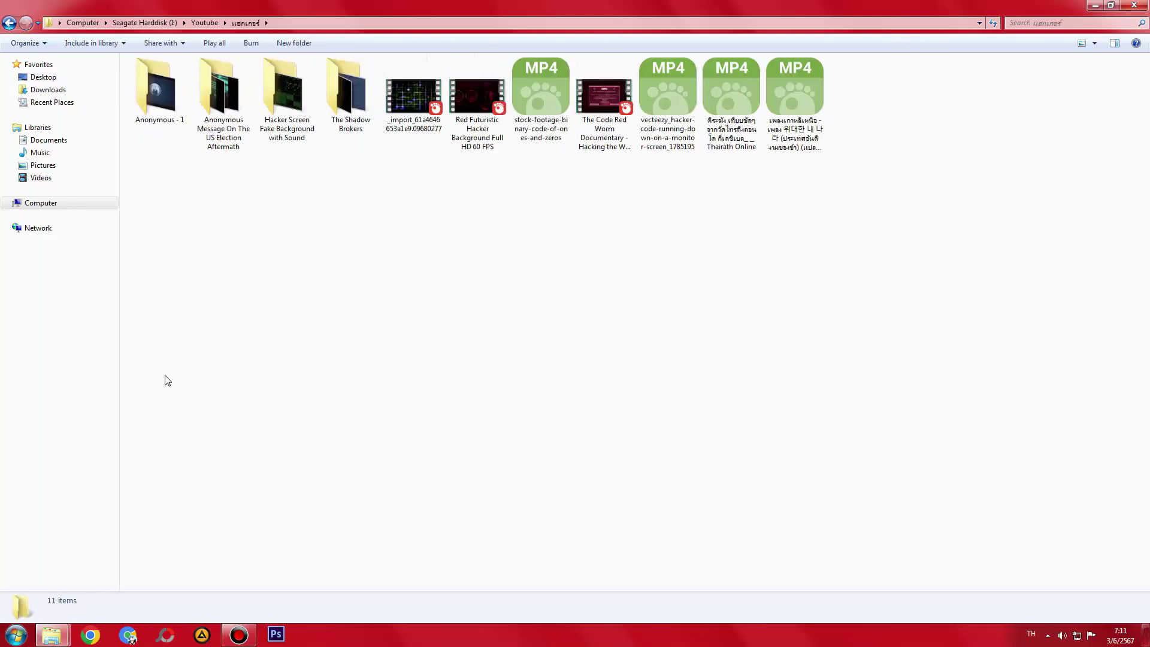
pyautogui.press('BackSpace')
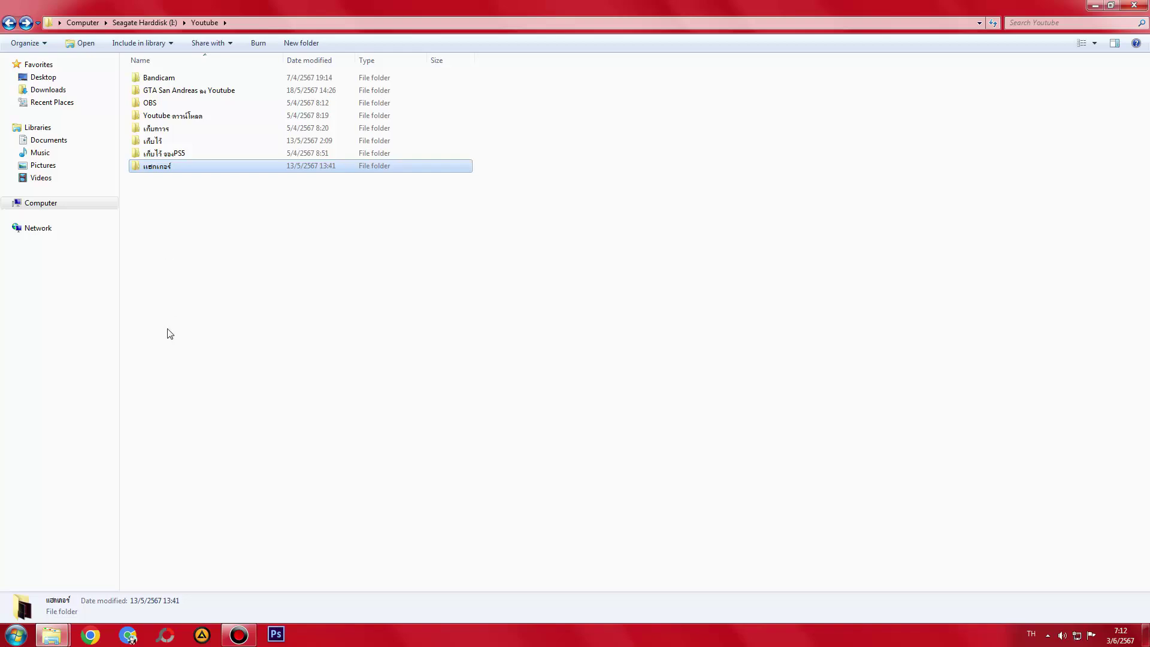
pyautogui.press('Return')
pyautogui.press('BackSpace')
pyautogui.press('Return')
pyautogui.press('BackSpace')
pyautogui.press('Return')
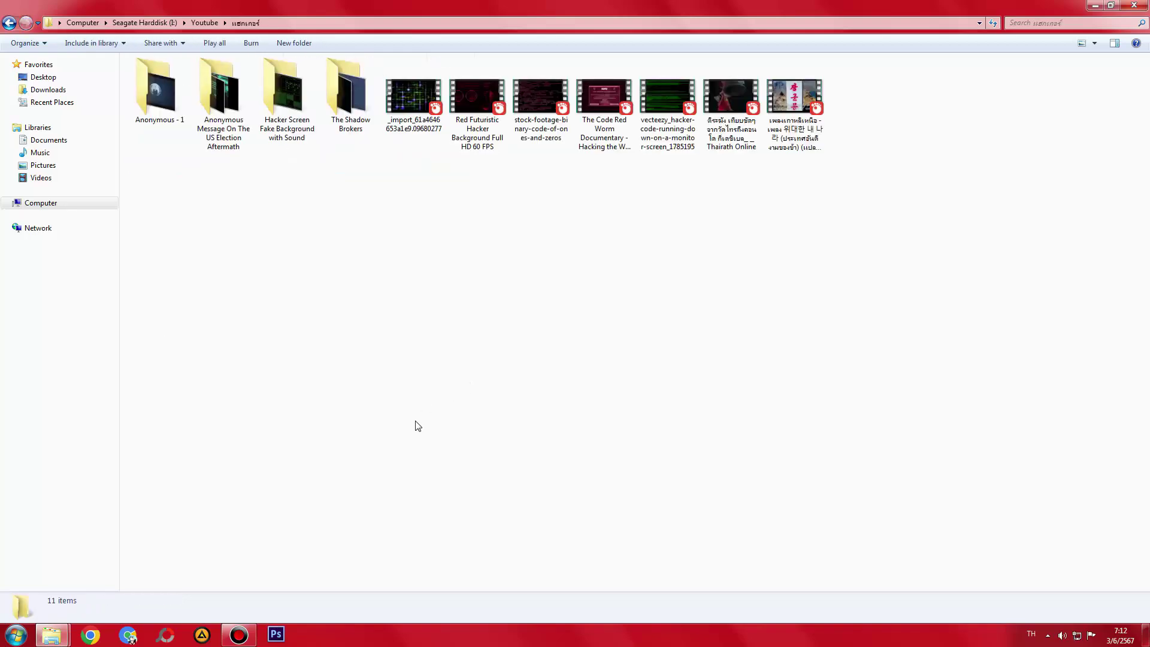
pyautogui.press('BackSpace')
# - Restore the Youtube window and permanently delete แฮกเกอร์, leaving 662 GB free on drive I:
pyautogui.hotkey('shift', 'Delete')
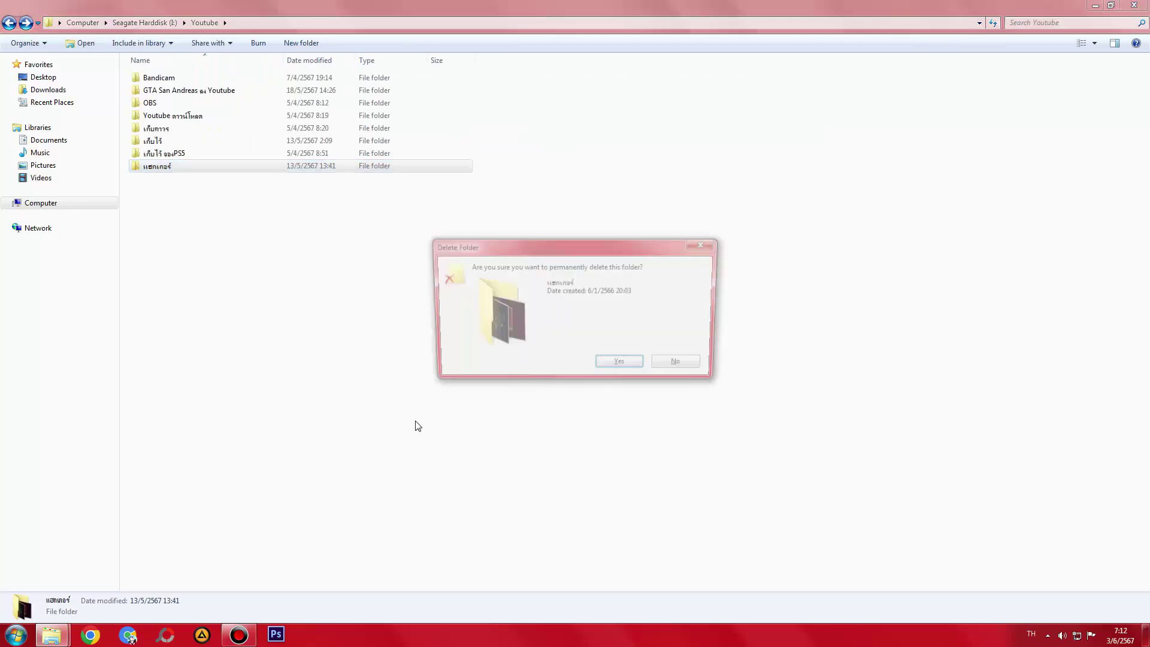
pyautogui.click(683, 366)
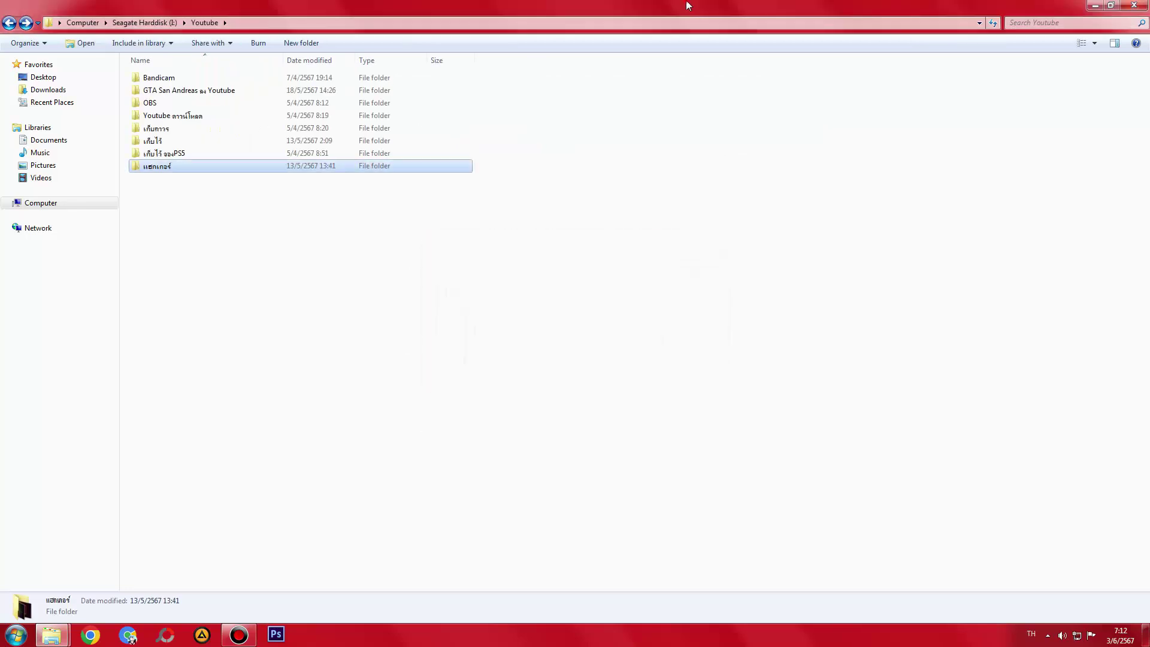
pyautogui.press('super+Down')
pyautogui.moveTo(644, 197); pyautogui.dragTo(645, 171)
pyautogui.hotkey('shift', 'Delete')
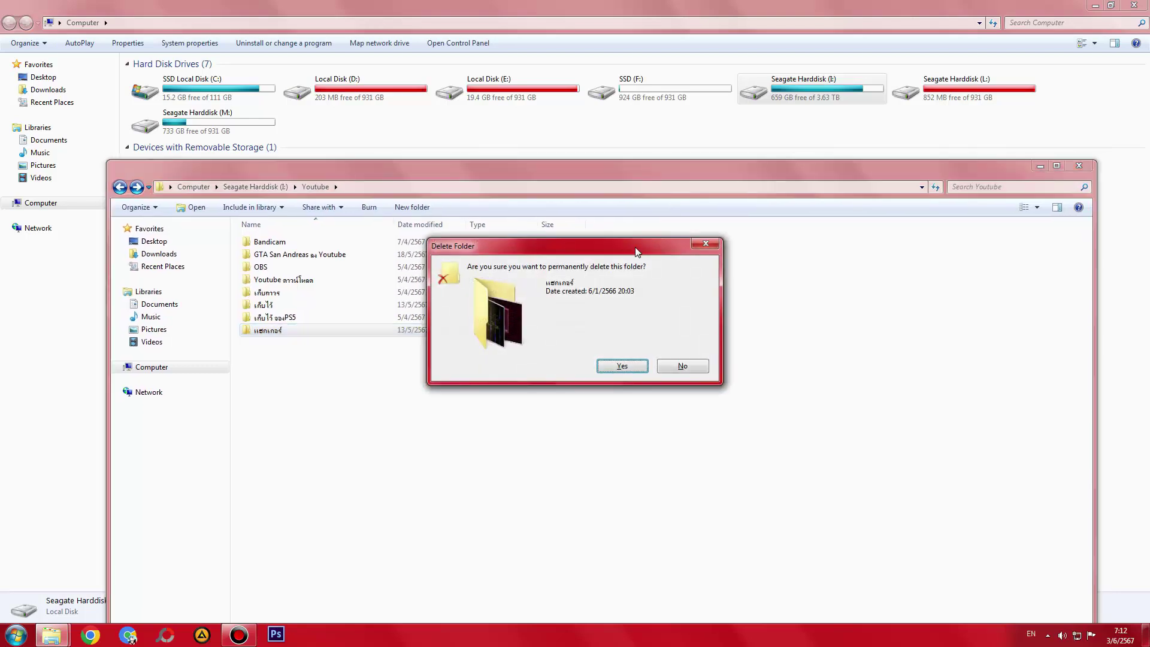
pyautogui.moveTo(635, 247); pyautogui.dragTo(588, 383)
pyautogui.press('Return')
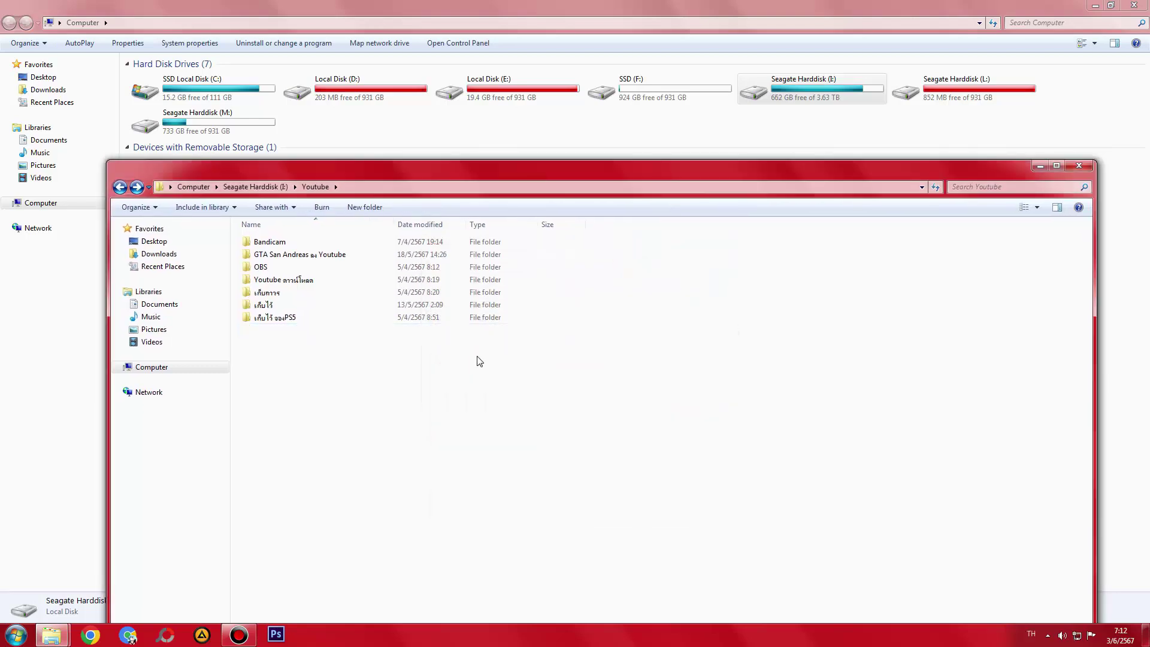
# - Maximise the Youtube folder window and inspect the เก็บไว้ จองPS5 and เก็บการ subfolders
pyautogui.click(270, 317)
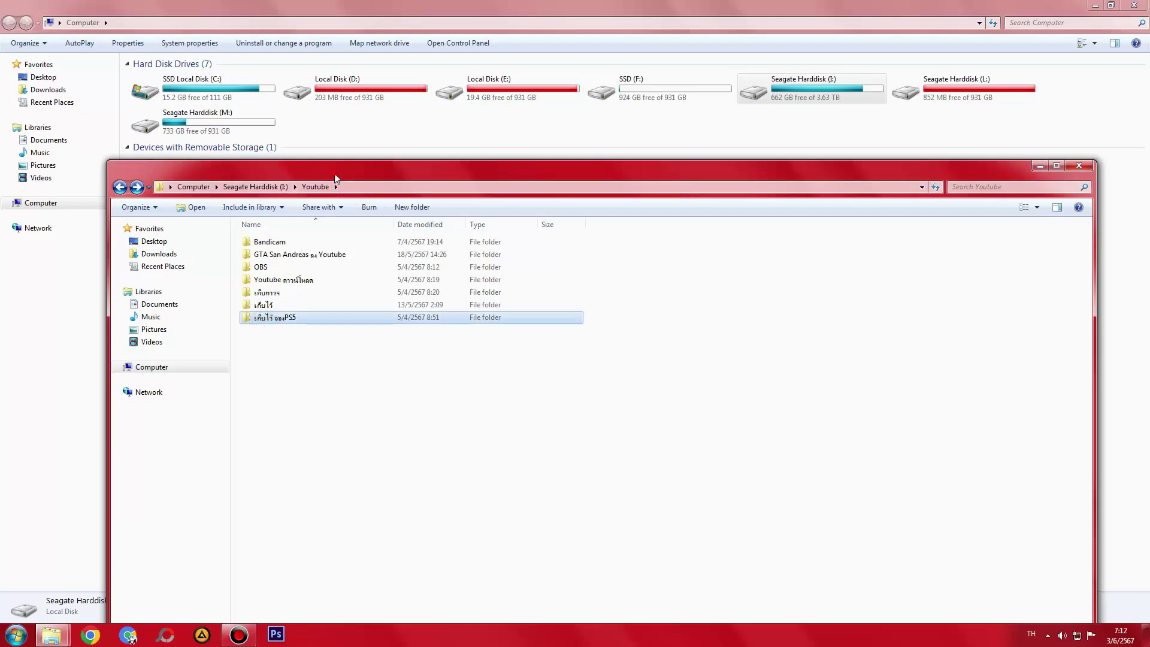
pyautogui.doubleClick(192, 170)
pyautogui.doubleClick(176, 154)
pyautogui.press('BackSpace')
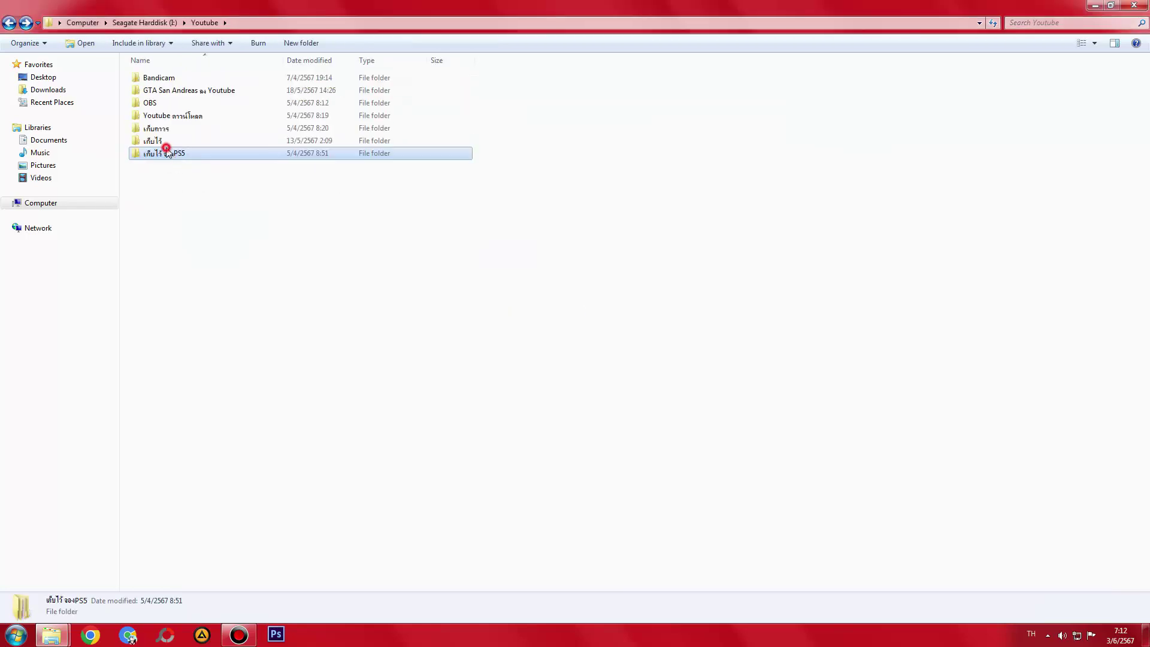
pyautogui.doubleClick(167, 153)
pyautogui.press('BackSpace')
pyautogui.click(160, 141)
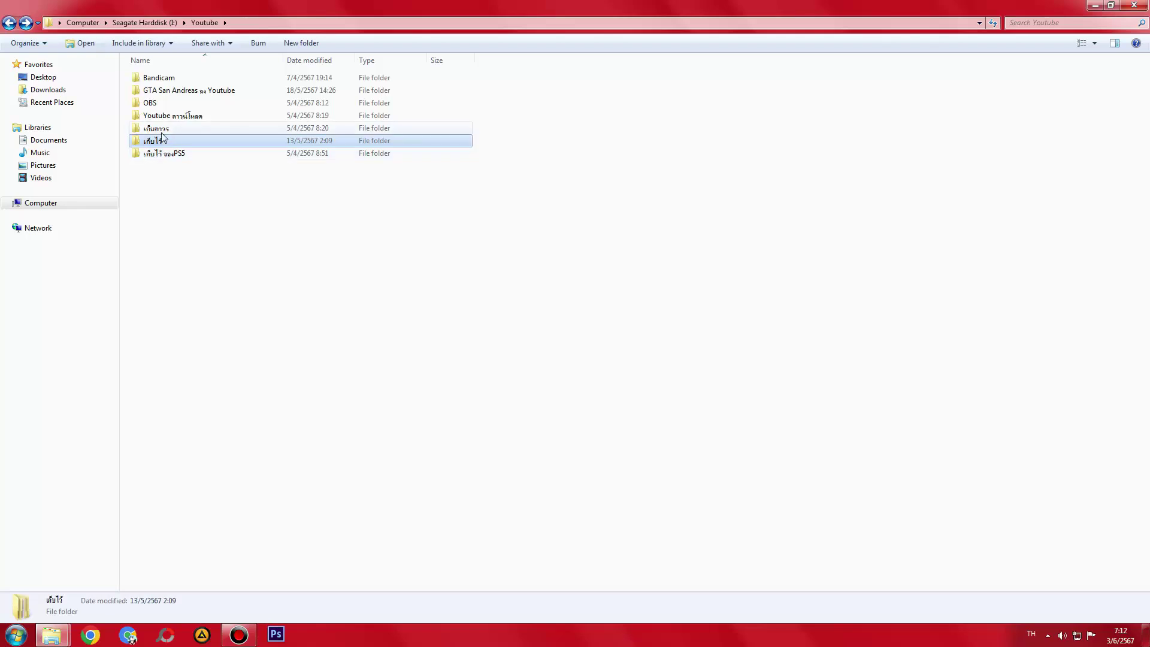
pyautogui.doubleClick(157, 129)
pyautogui.press('BackSpace')
# - Check the Youtube ดาวน์โหลด and OBS folders and the empty folder inside Youtube
pyautogui.click(154, 116)
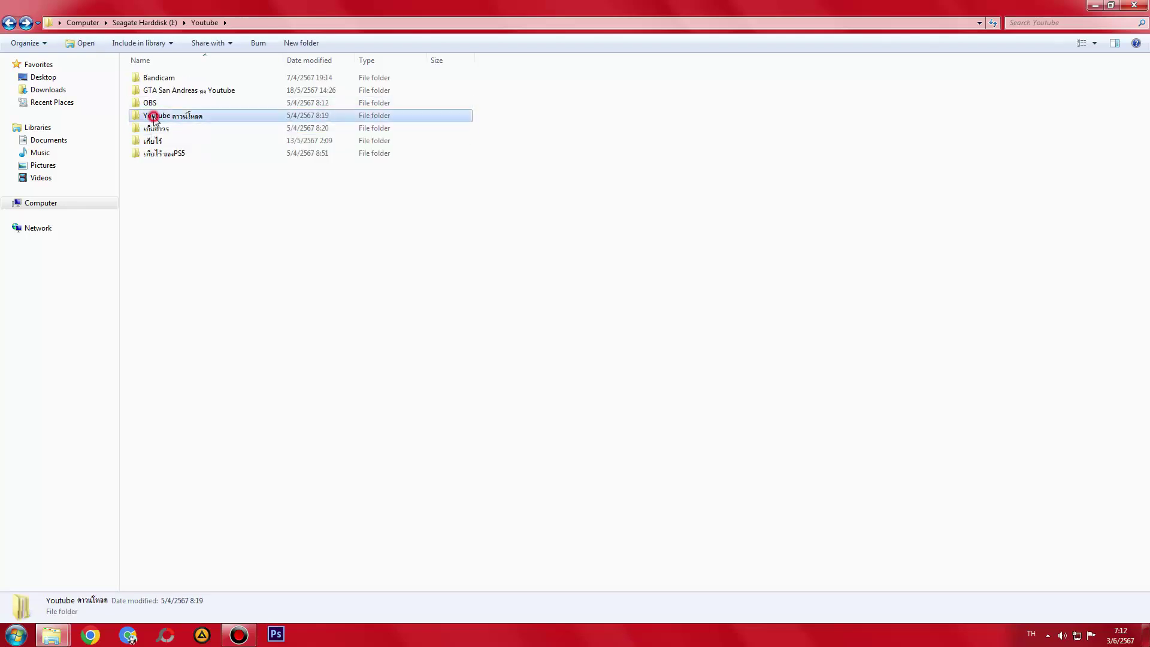
pyautogui.doubleClick(155, 129)
pyautogui.press('BackSpace')
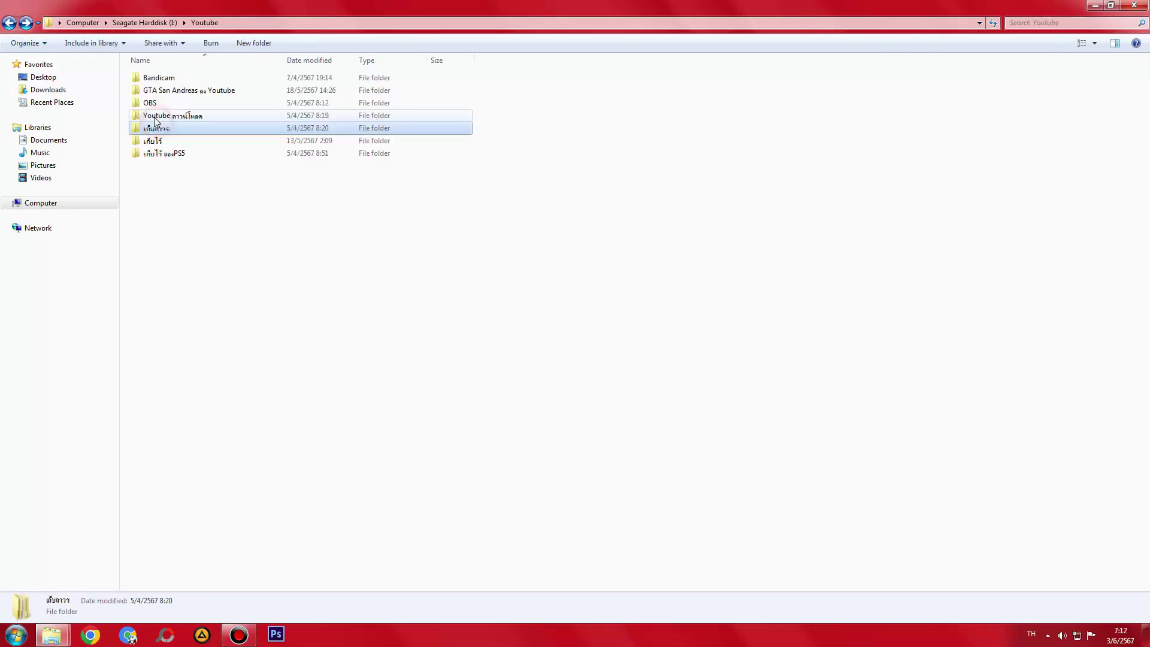
pyautogui.doubleClick(155, 117)
pyautogui.press('BackSpace')
pyautogui.click(150, 92)
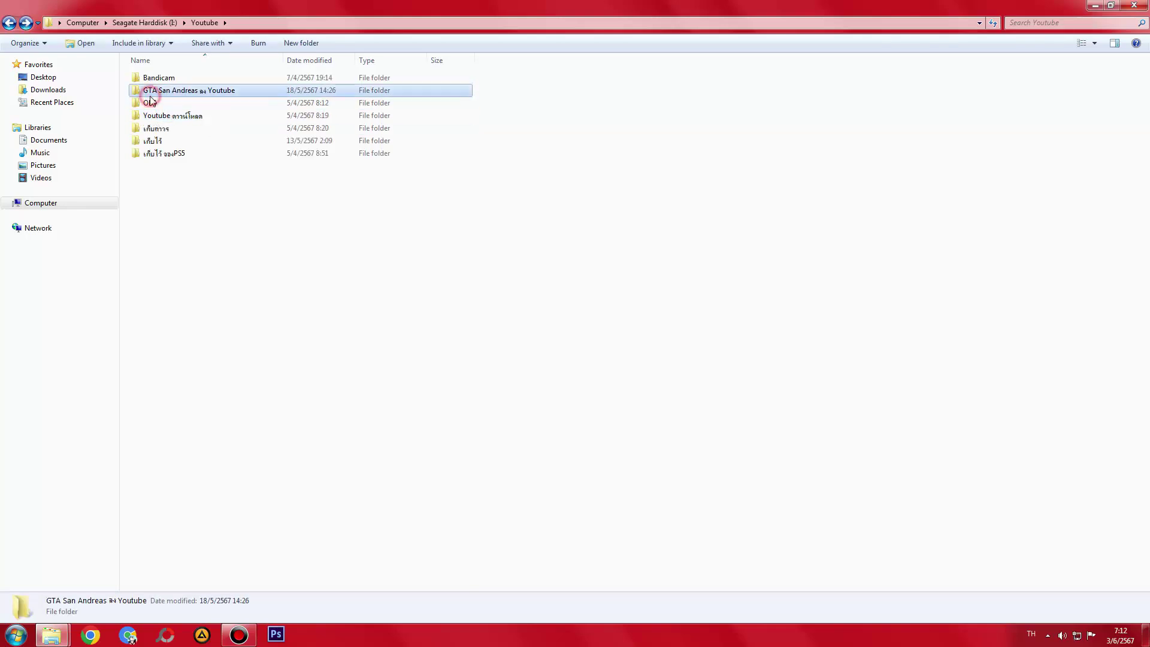
pyautogui.doubleClick(151, 103)
pyautogui.press('BackSpace')
pyautogui.doubleClick(153, 78)
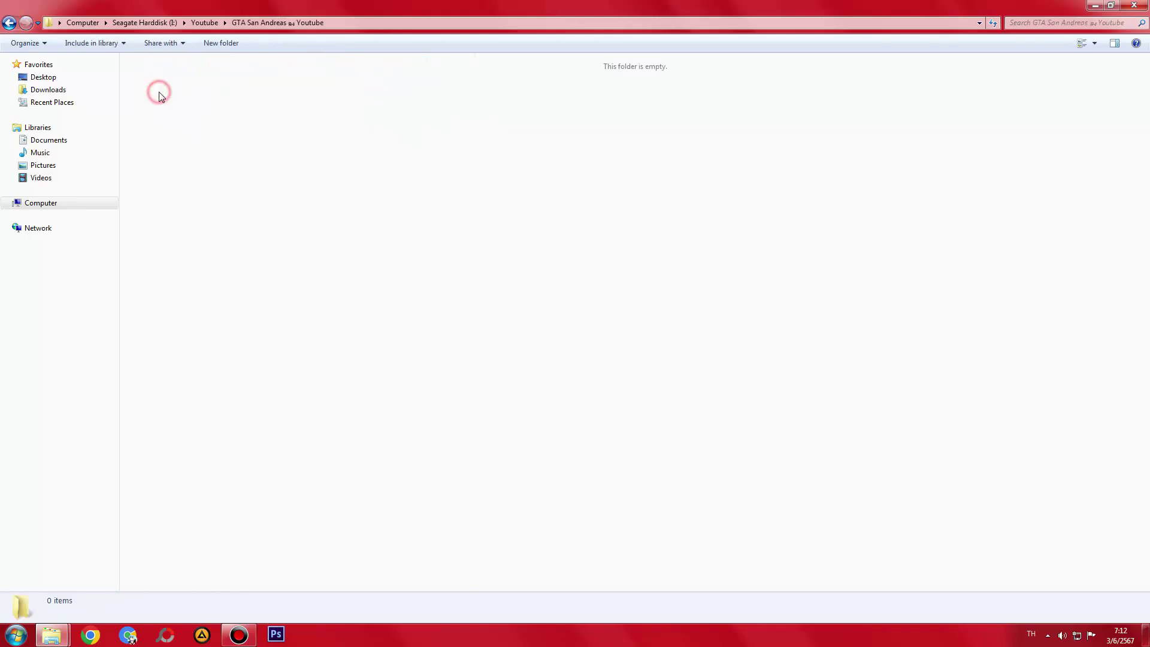
pyautogui.press('BackSpace')
pyautogui.doubleClick(153, 76)
# - Go up through drive I: to the Computer overview and refresh it
pyautogui.hotkey('alt', 'Up')
pyautogui.hotkey('alt', 'Up')
pyautogui.hotkey('alt', 'Up')
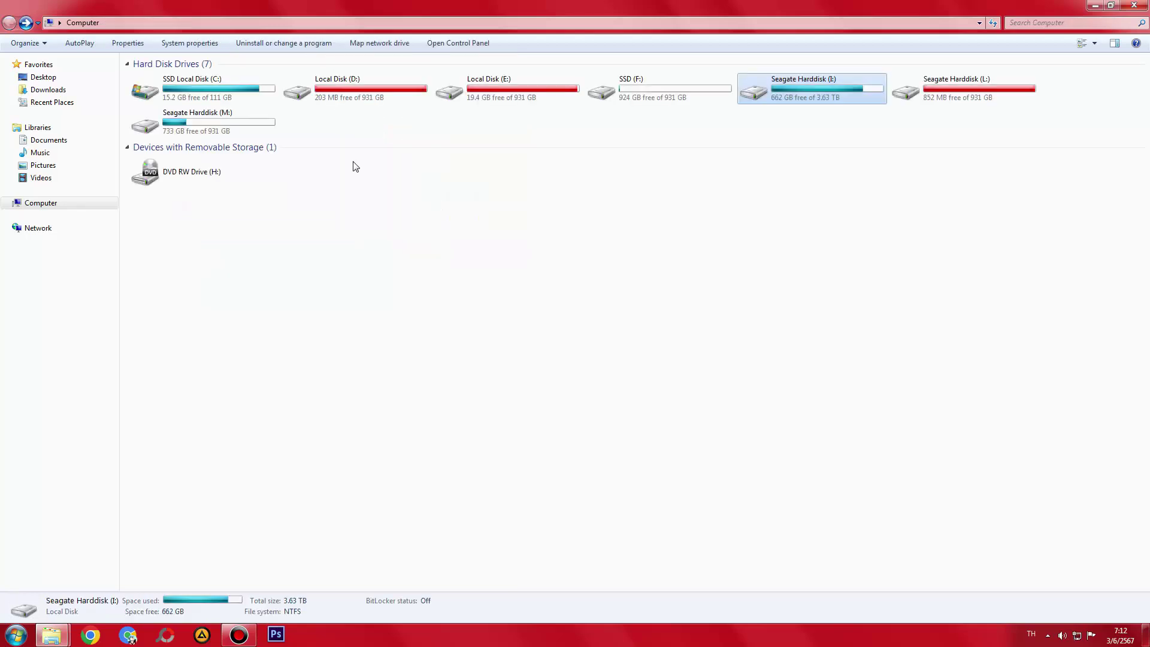
pyautogui.press('BackSpace')
pyautogui.rightClick(441, 324)
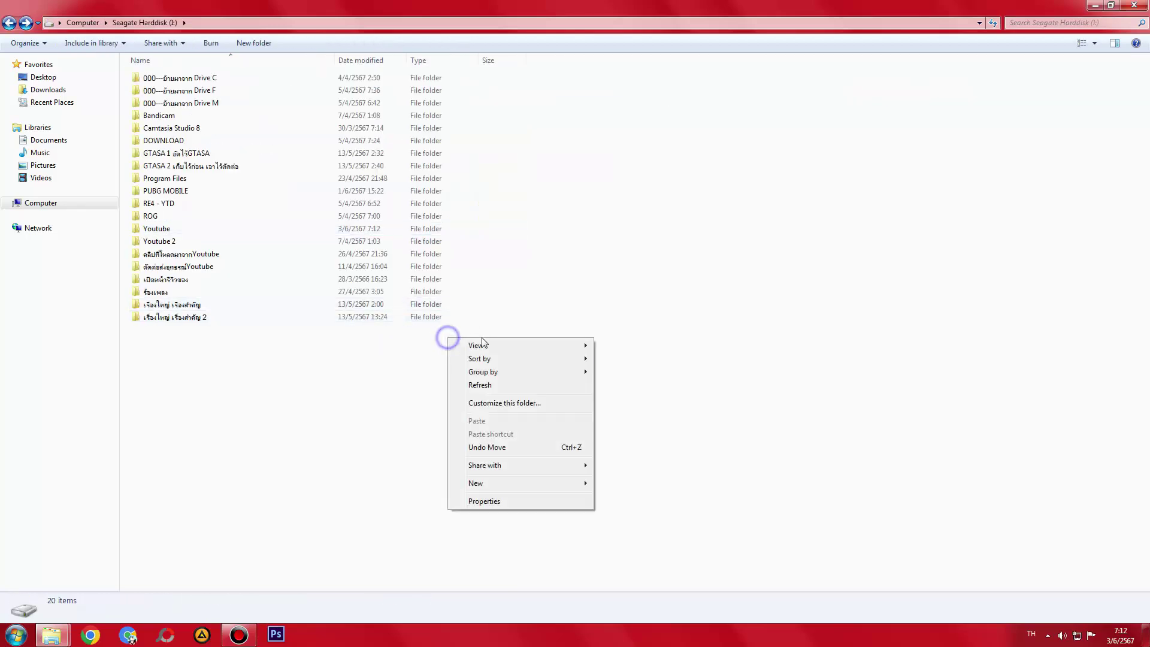
pyautogui.click(480, 383)
# - Look inside PUBG MOBILE at the PUBG 26 folder, then open Seagate Harddisk (M:)
pyautogui.doubleClick(174, 192)
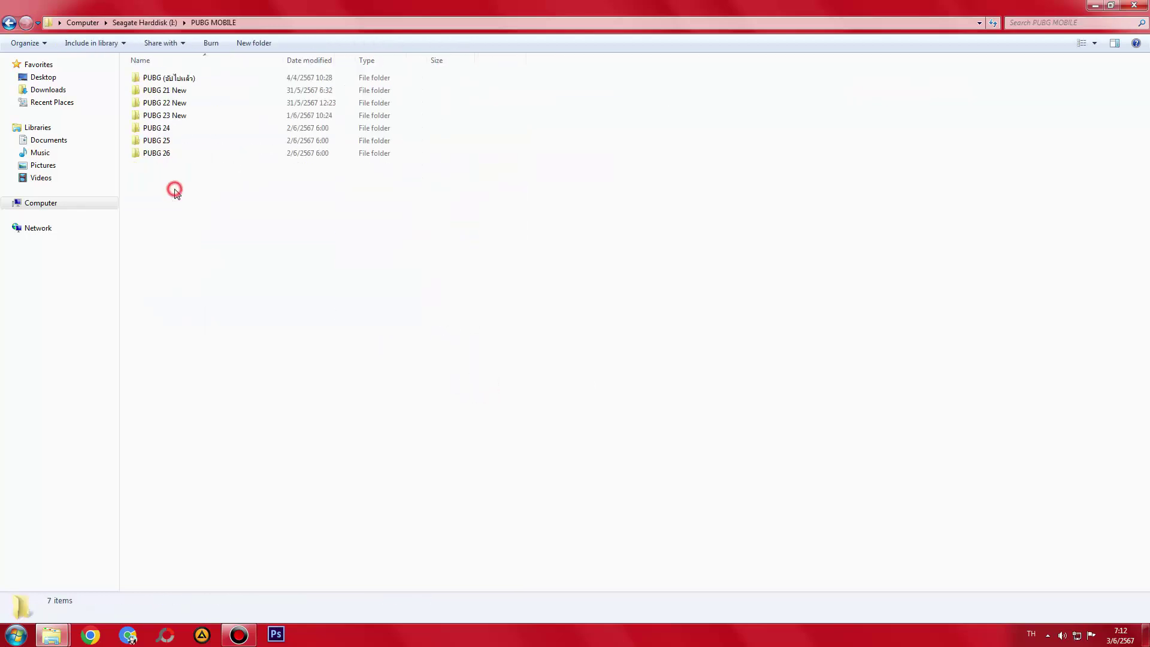
pyautogui.click(178, 153)
pyautogui.hotkey('alt', 'Up')
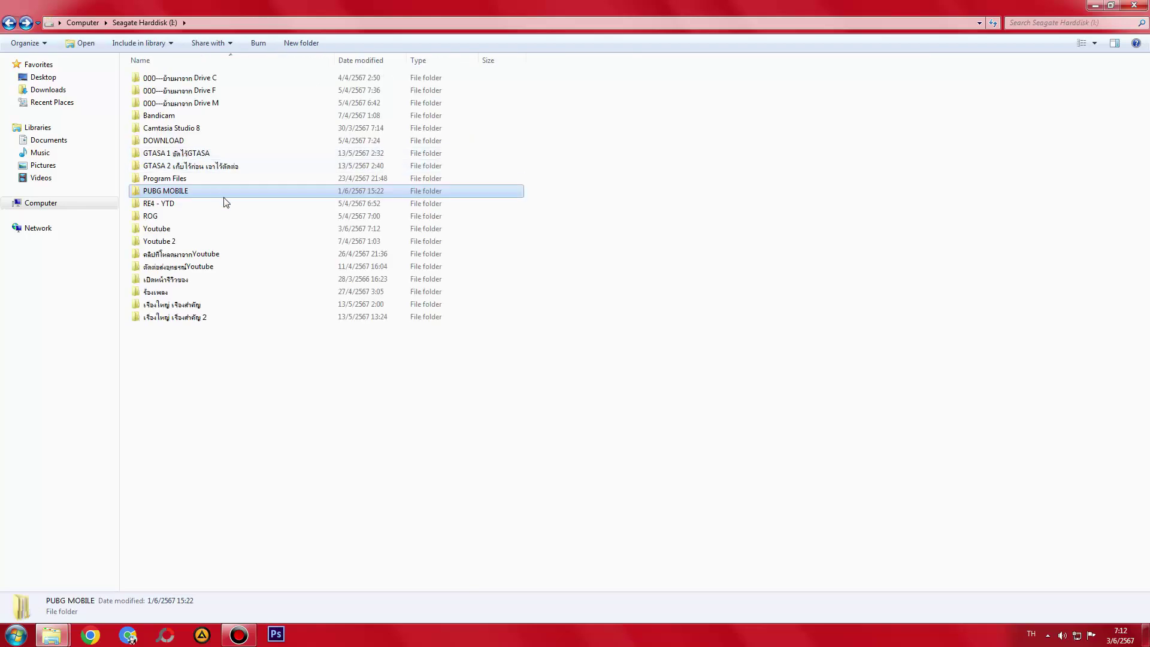
pyautogui.hotkey('alt', 'Up')
pyautogui.doubleClick(160, 120)
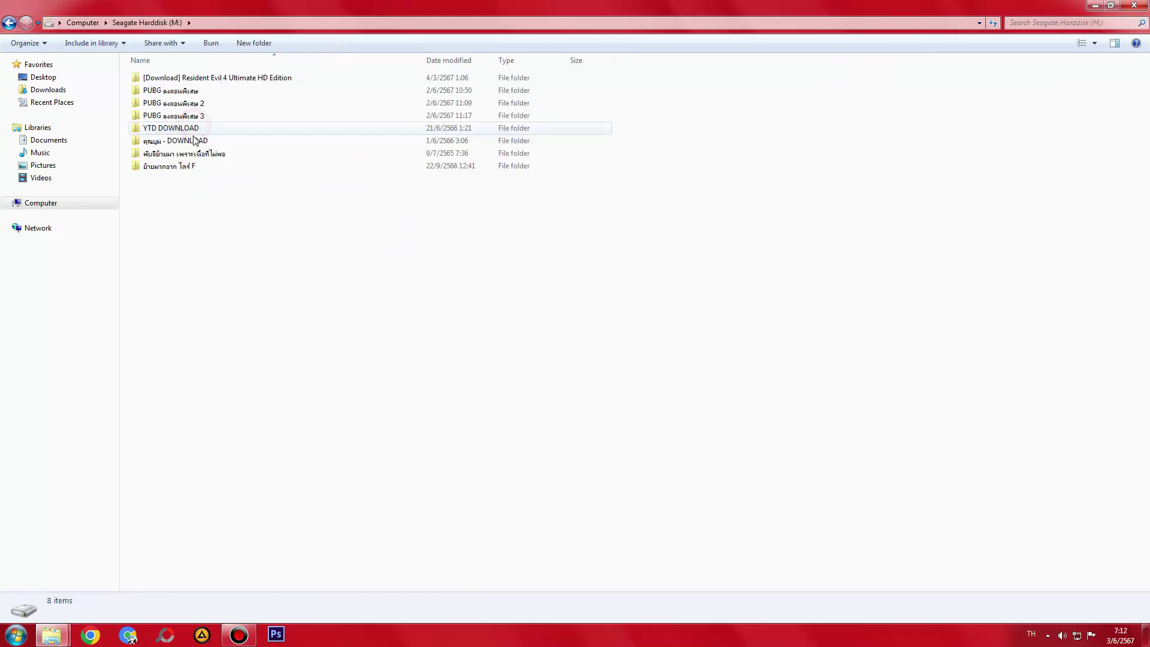
pyautogui.doubleClick(193, 90)
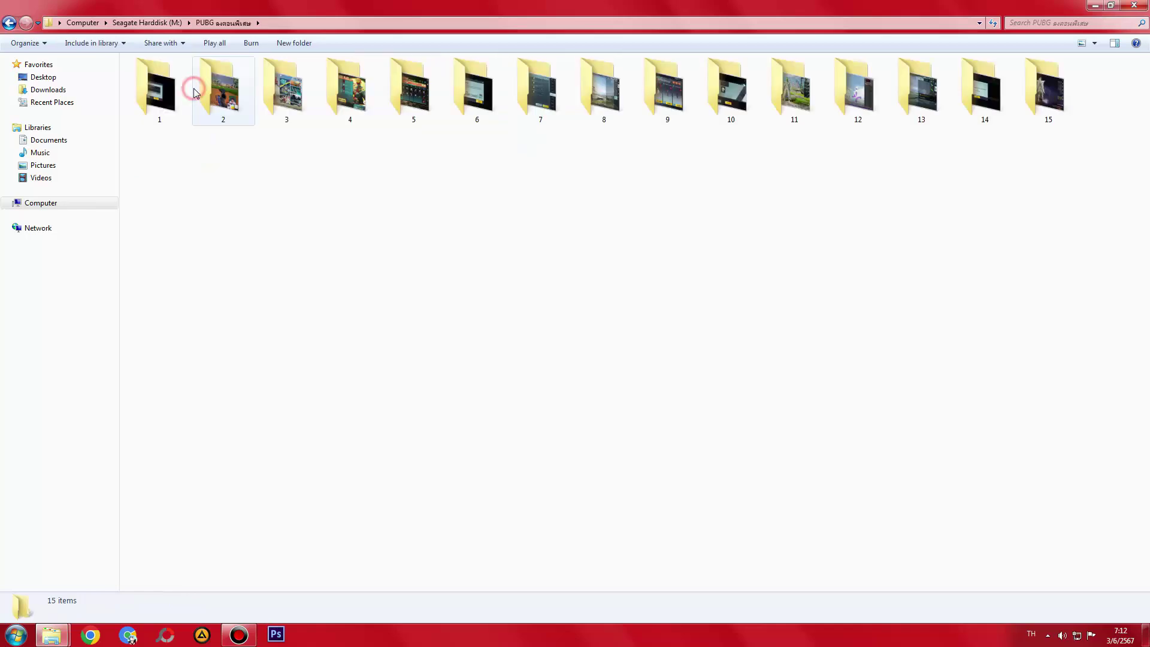
pyautogui.hotkey('alt', 'Up')
pyautogui.hotkey('alt', 'Left')
pyautogui.click(185, 106)
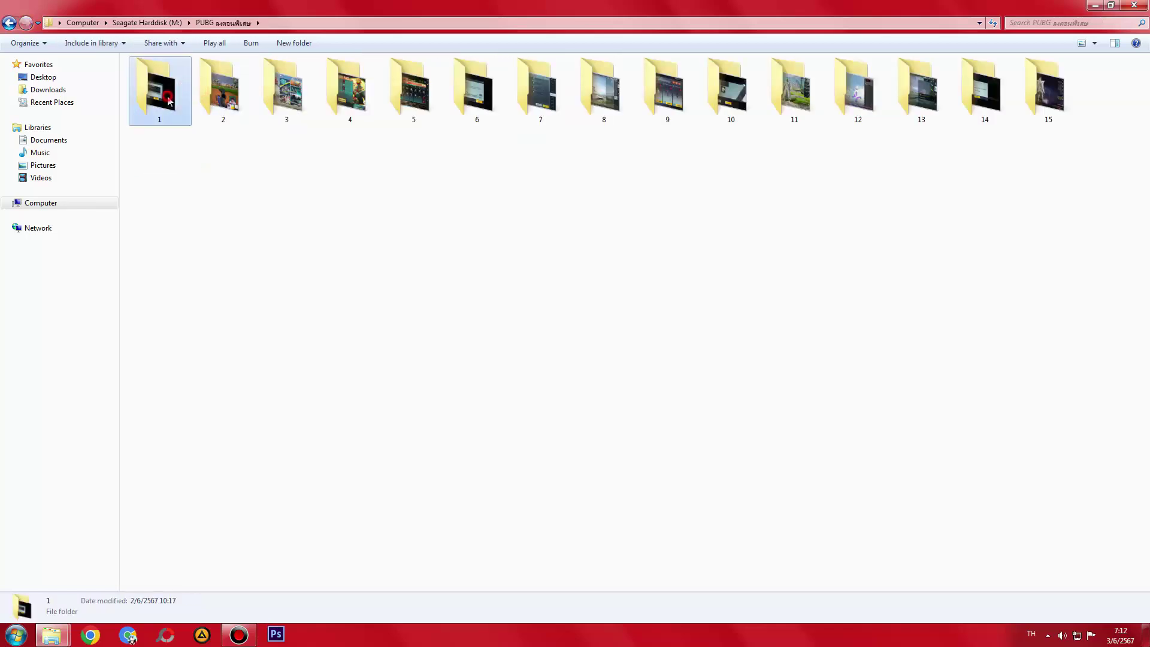
pyautogui.doubleClick(186, 106)
pyautogui.hotkey('alt', 'Left')
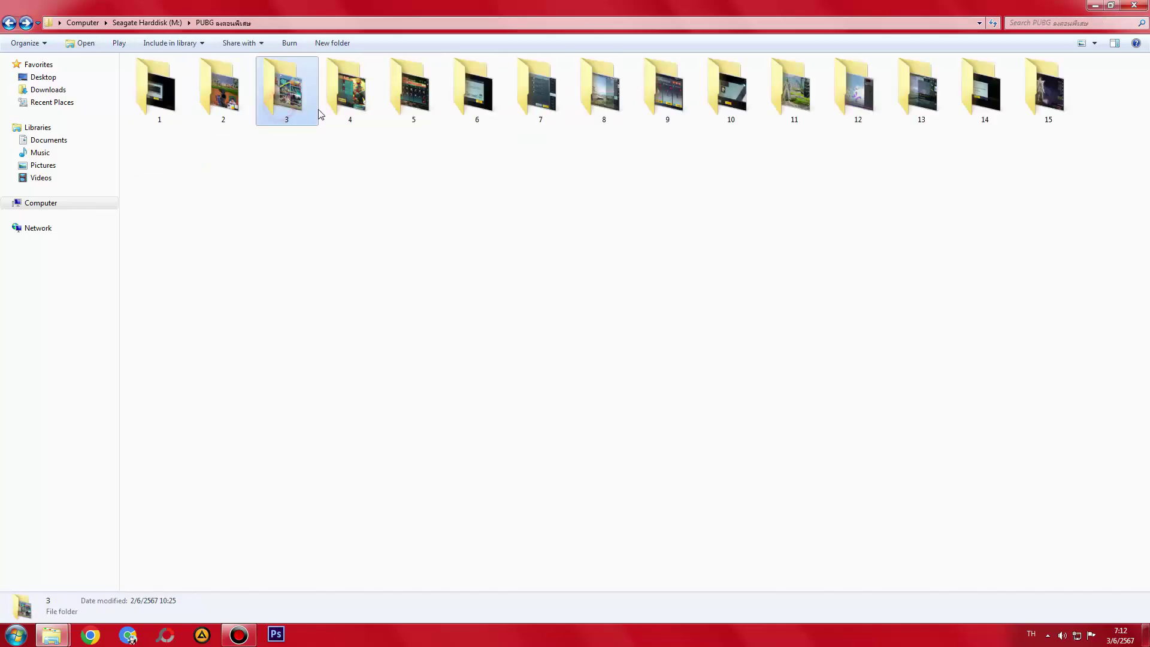
pyautogui.doubleClick(342, 91)
pyautogui.hotkey('alt', 'Left')
pyautogui.click(413, 90)
pyautogui.doubleClick(483, 96)
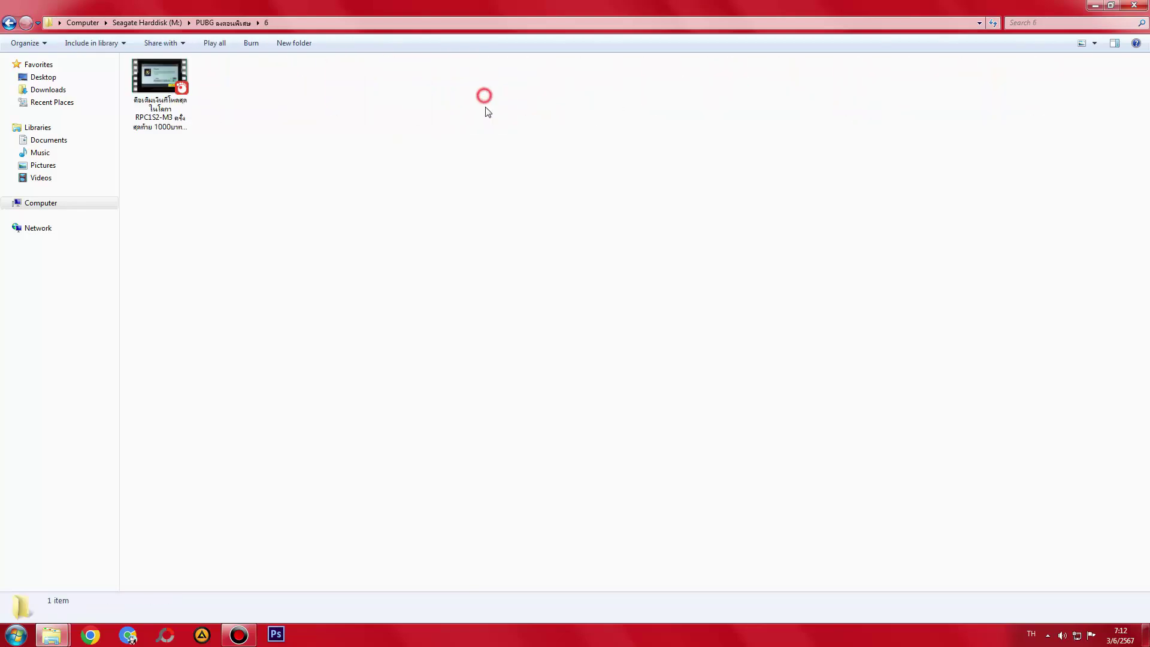
pyautogui.hotkey('alt', 'Left')
pyautogui.click(552, 91)
pyautogui.doubleClick(601, 103)
pyautogui.hotkey('alt', 'Left')
pyautogui.doubleClick(677, 82)
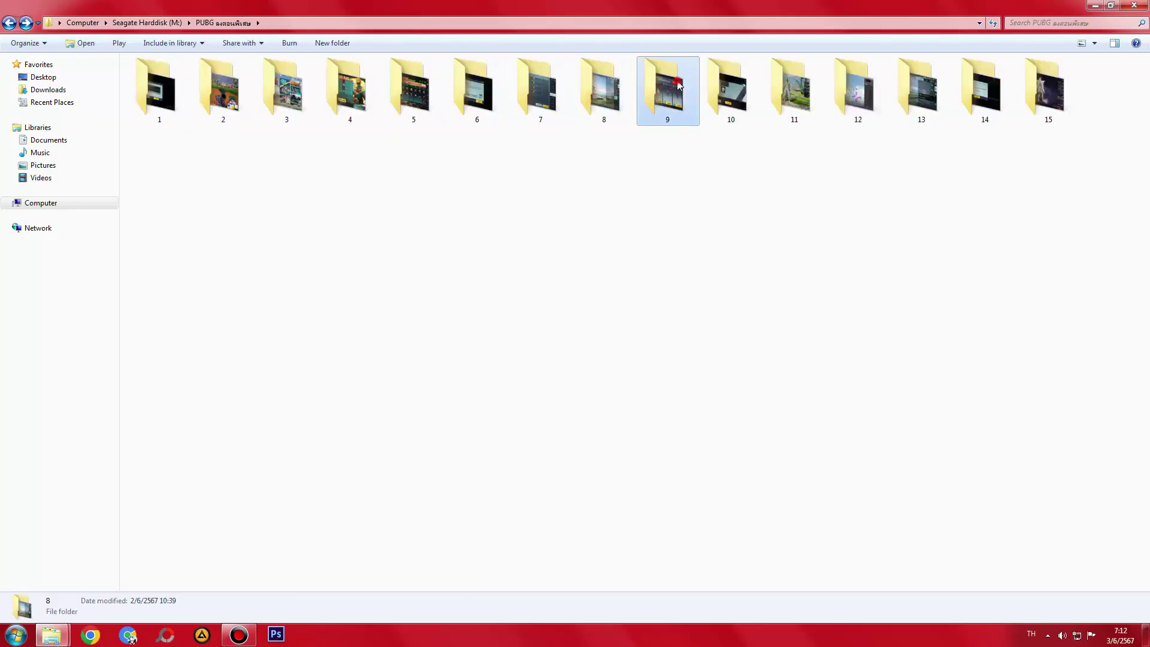
pyautogui.hotkey('alt', 'Left')
pyautogui.click(732, 90)
pyautogui.doubleClick(746, 99)
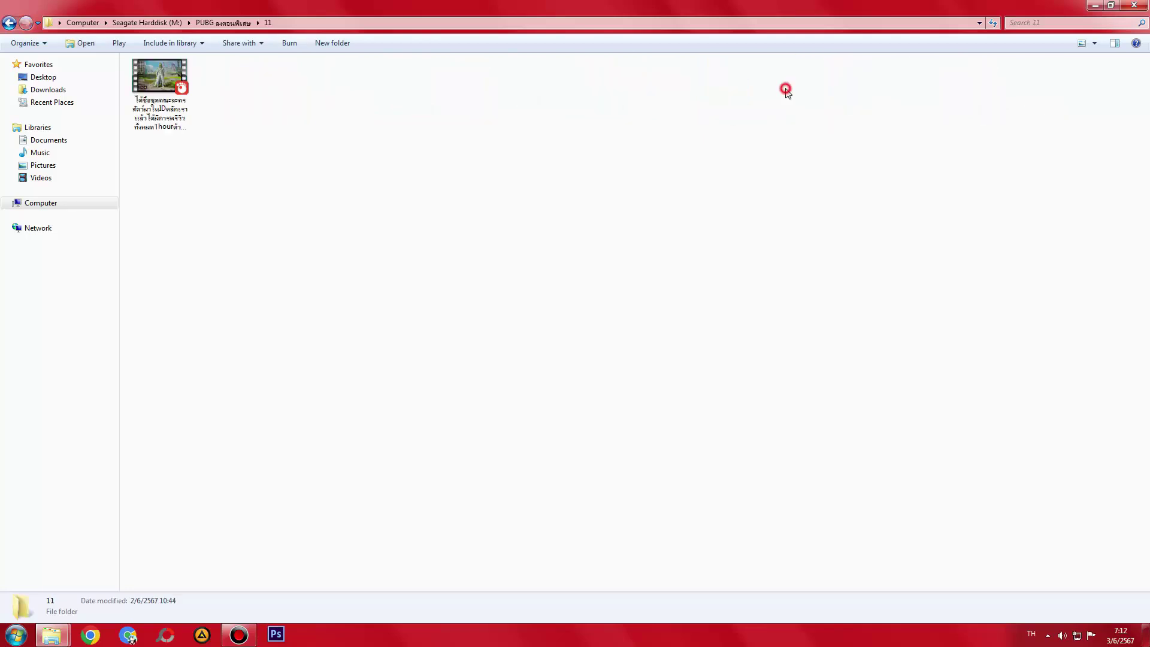
pyautogui.hotkey('alt', 'Left')
pyautogui.click(794, 90)
pyautogui.doubleClick(858, 106)
pyautogui.hotkey('alt', 'Left')
pyautogui.doubleClick(914, 105)
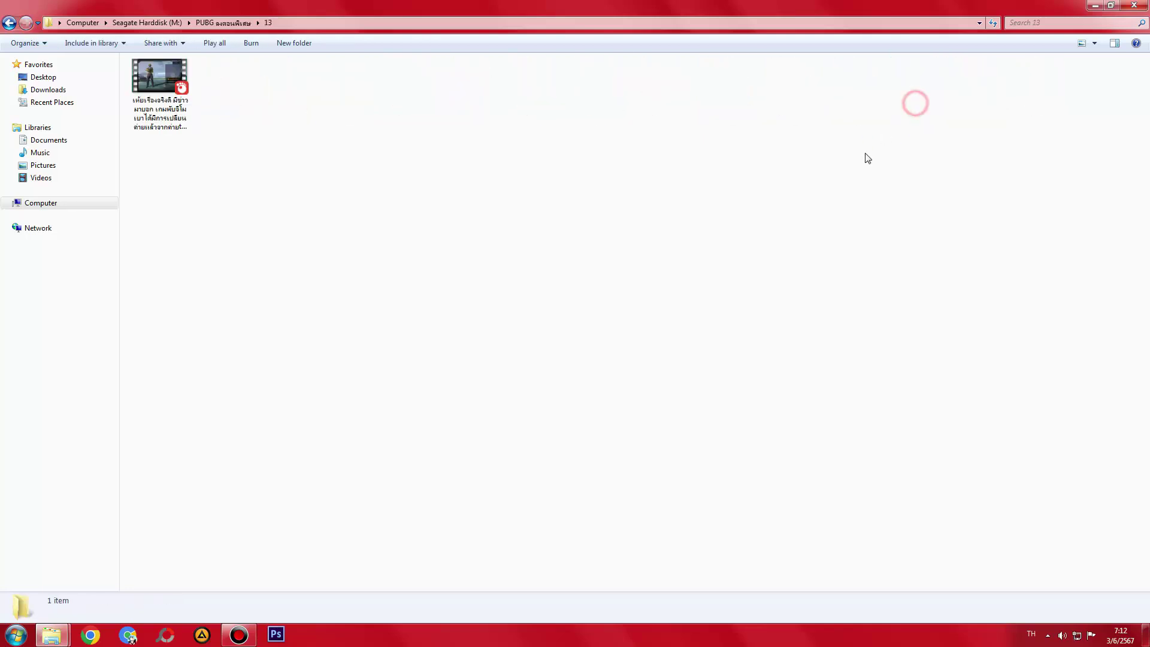
pyautogui.hotkey('alt', 'Left')
pyautogui.click(963, 108)
pyautogui.doubleClick(962, 109)
pyautogui.hotkey('alt', 'Left')
pyautogui.doubleClick(1045, 96)
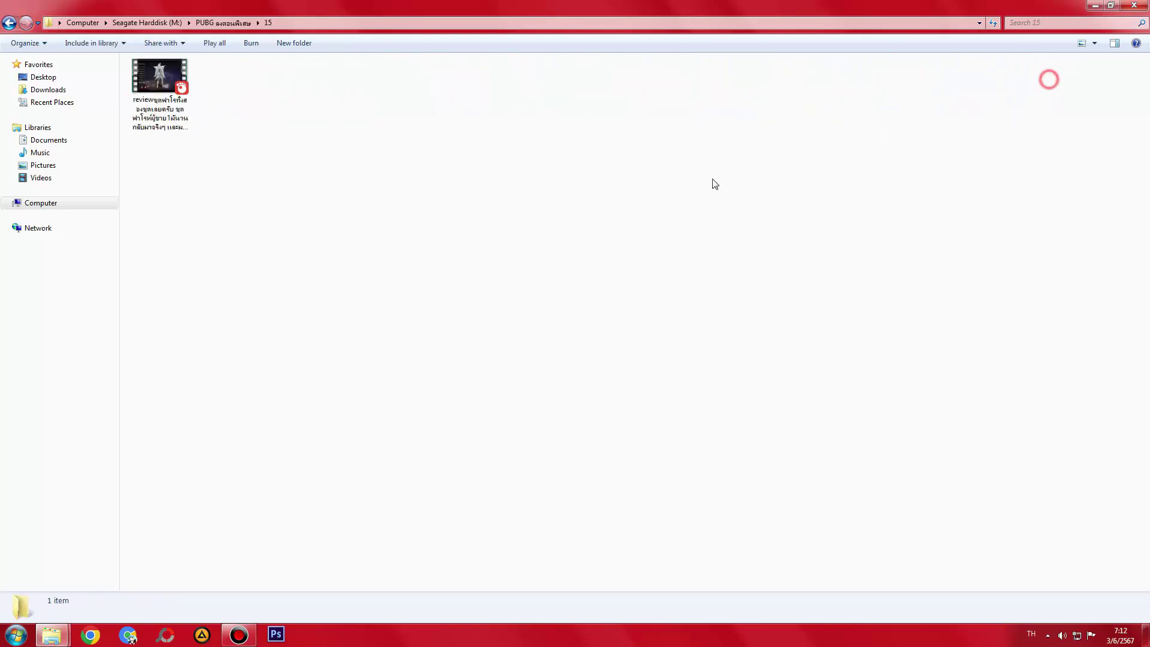
pyautogui.hotkey('alt', 'Left')
pyautogui.hotkey('alt', 'Left')
pyautogui.click(157, 112)
pyautogui.doubleClick(157, 113)
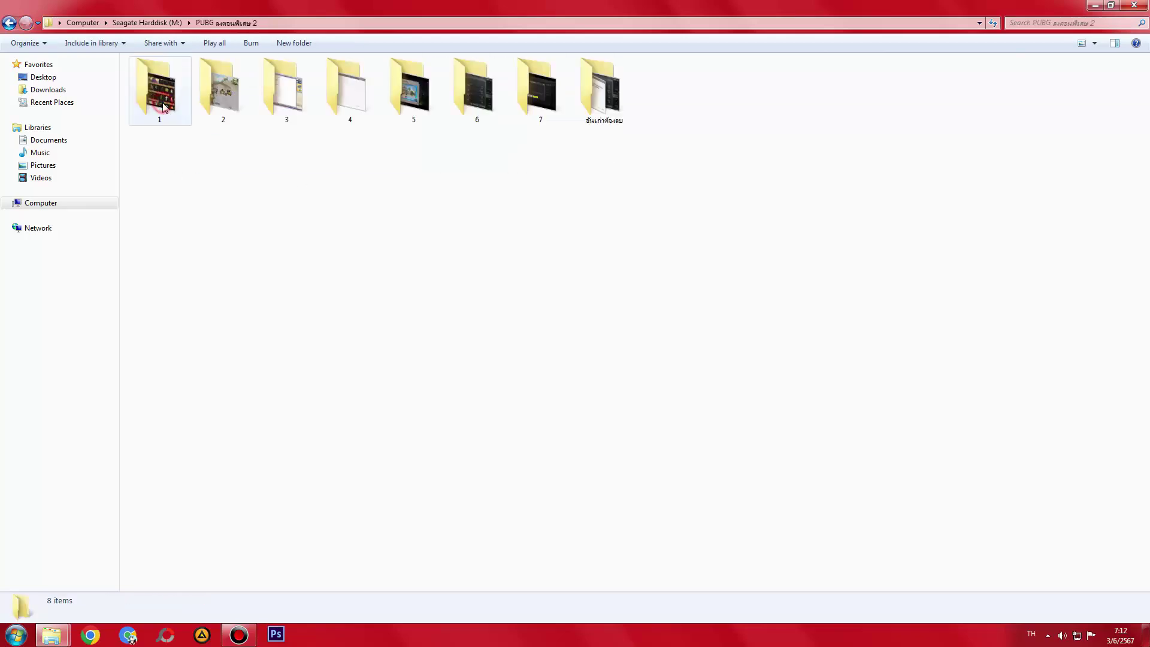
pyautogui.doubleClick(161, 98)
pyautogui.hotkey('alt', 'Left')
pyautogui.click(207, 96)
pyautogui.doubleClick(232, 114)
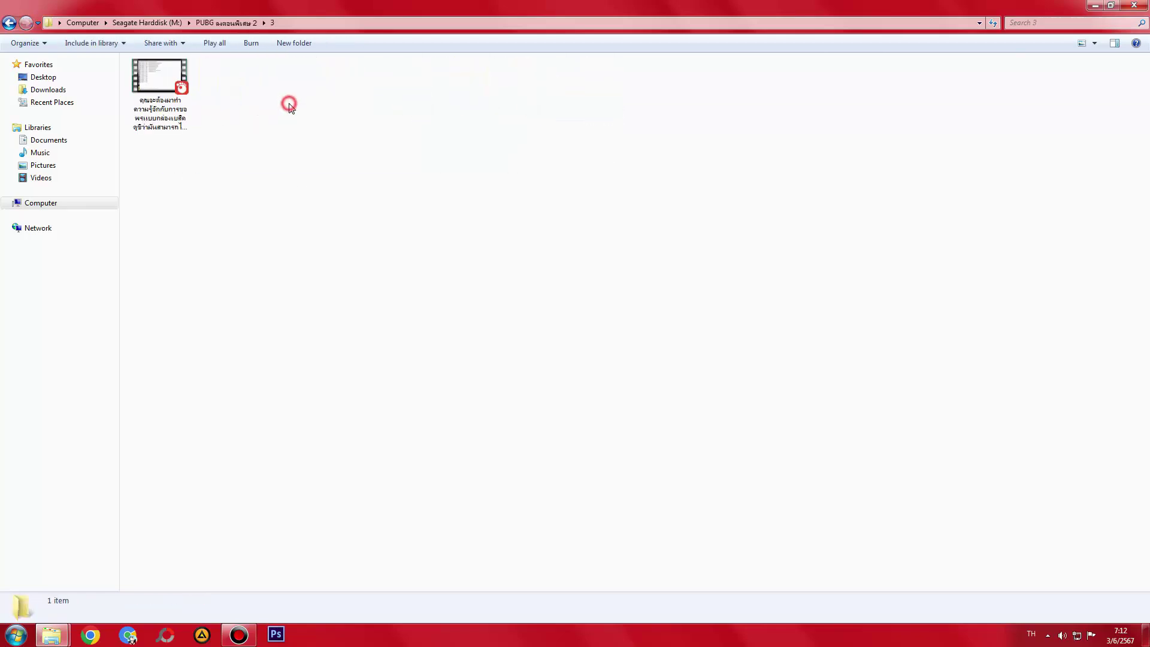
pyautogui.hotkey('alt', 'Left')
pyautogui.doubleClick(333, 99)
pyautogui.hotkey('alt', 'Left')
pyautogui.doubleClick(414, 103)
pyautogui.hotkey('alt', 'Left')
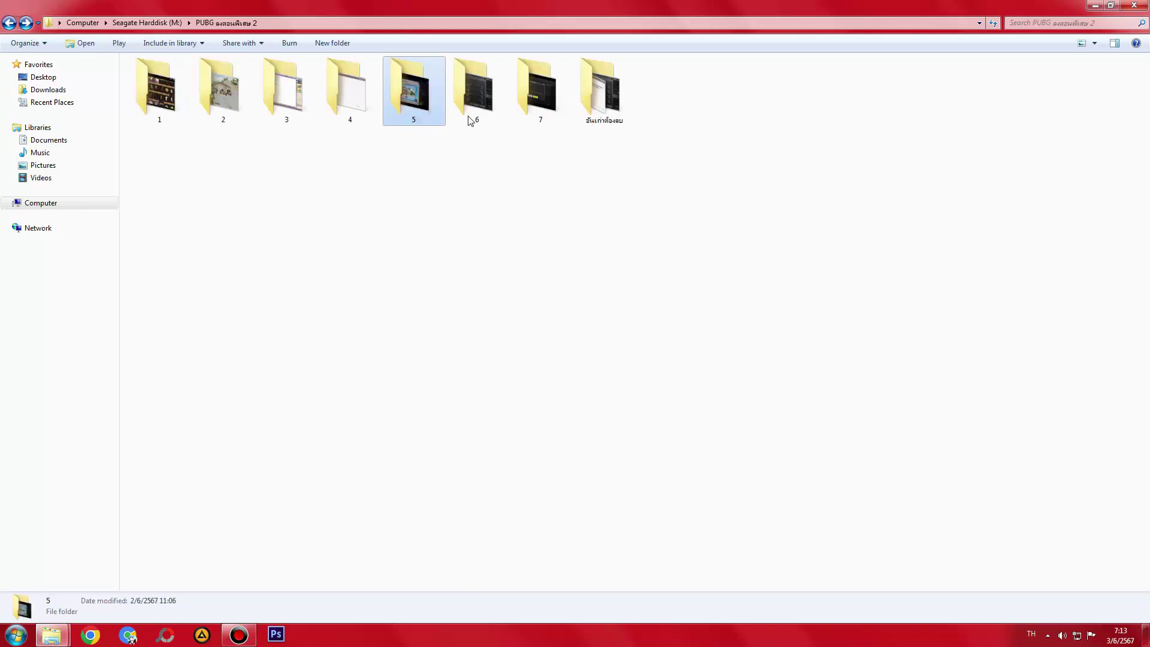
pyautogui.doubleClick(482, 104)
pyautogui.hotkey('alt', 'Left')
pyautogui.doubleClick(536, 97)
pyautogui.hotkey('alt', 'Left')
pyautogui.click(575, 117)
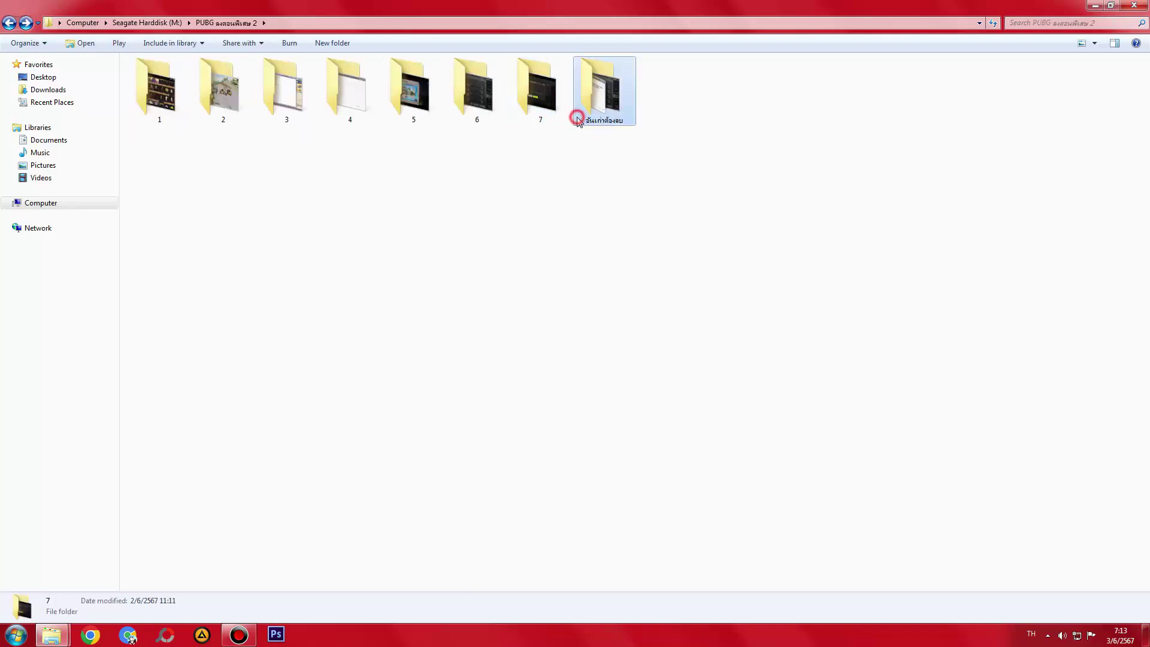
pyautogui.press('Return')
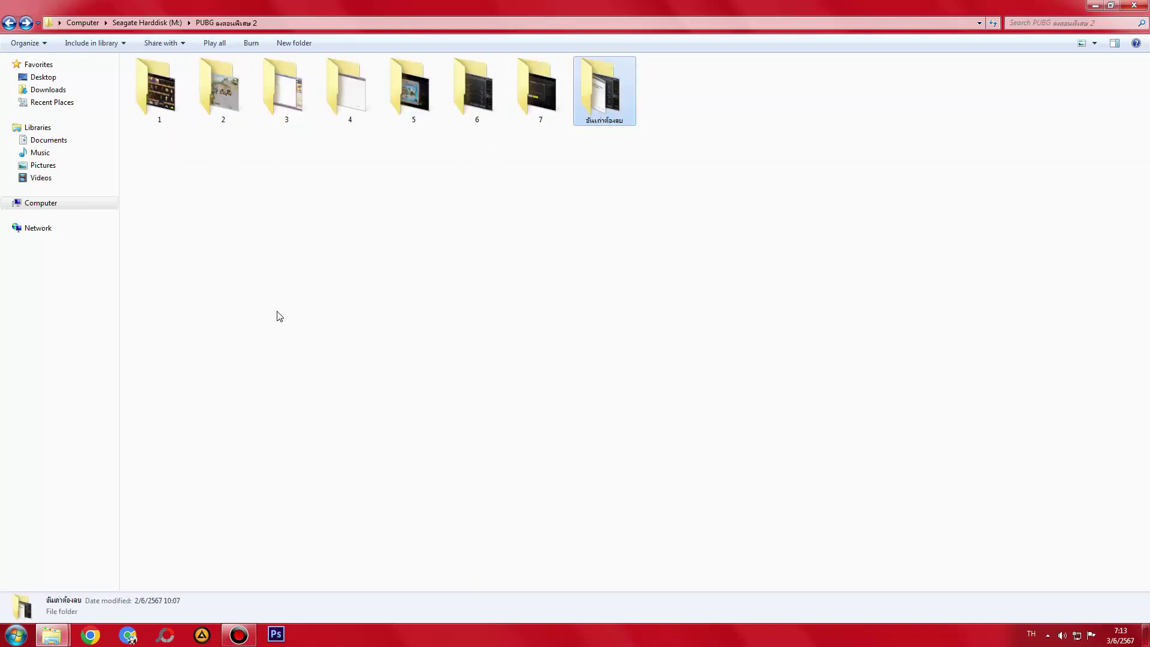
pyautogui.doubleClick(621, 90)
pyautogui.hotkey('alt', 'Up')
pyautogui.hotkey('alt', 'Up')
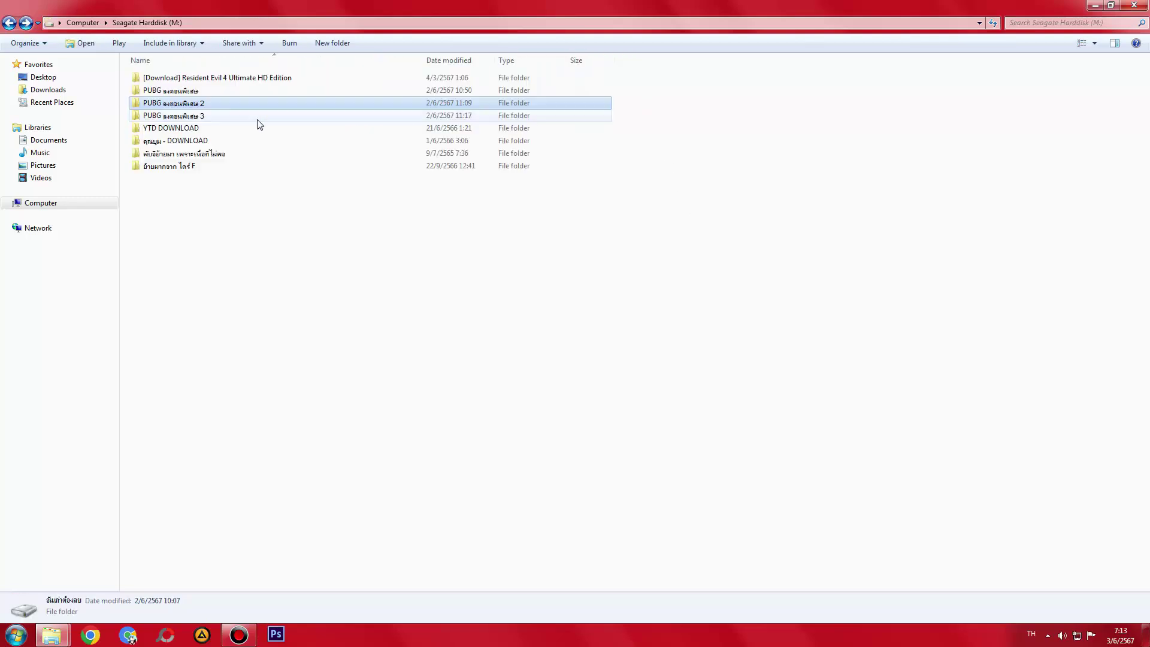
# - Restore the Explorer window to a smaller size, move it lower, and return to drive M:
pyautogui.hotkey('alt', 'Left')
pyautogui.doubleClick(473, 4)
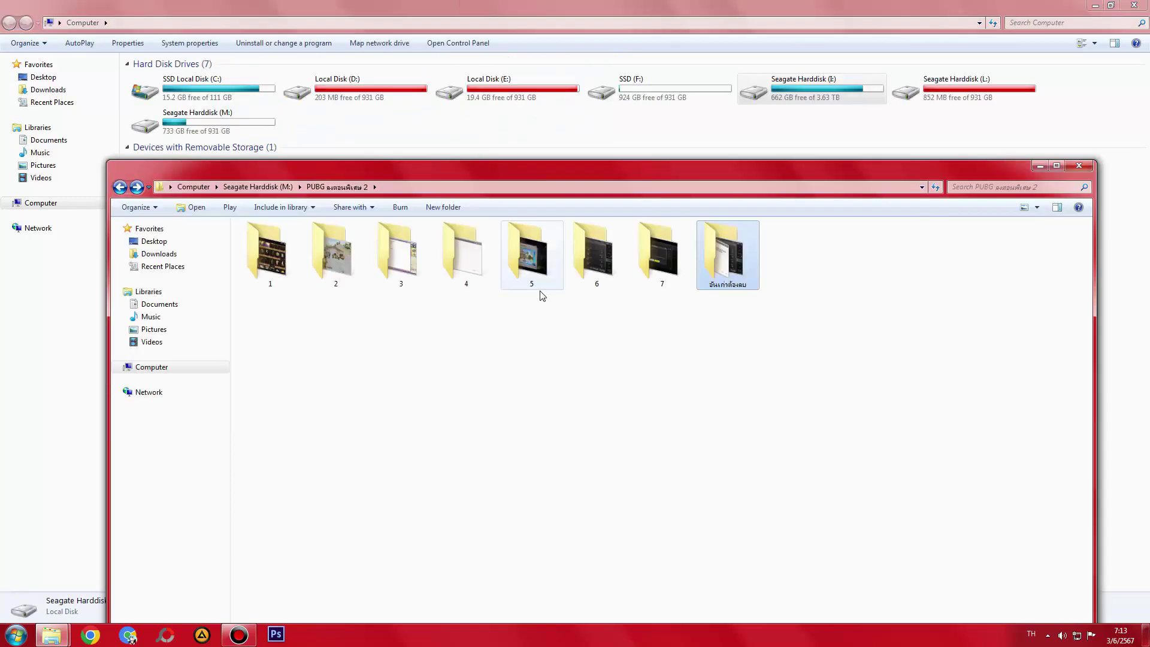
pyautogui.moveTo(583, 162); pyautogui.dragTo(584, 213)
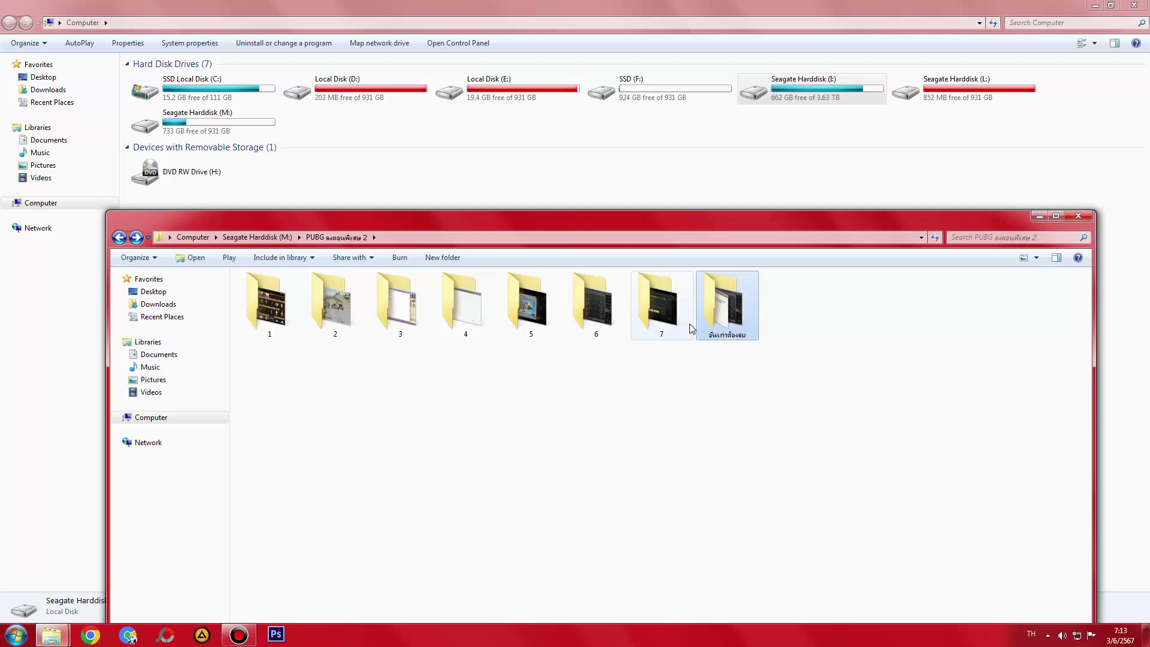
pyautogui.hotkey('alt', 'Up')
# - Inspect numbered folders 1 through 6 inside PUBG ลงตอนพิเศษ 3
pyautogui.doubleClick(315, 330)
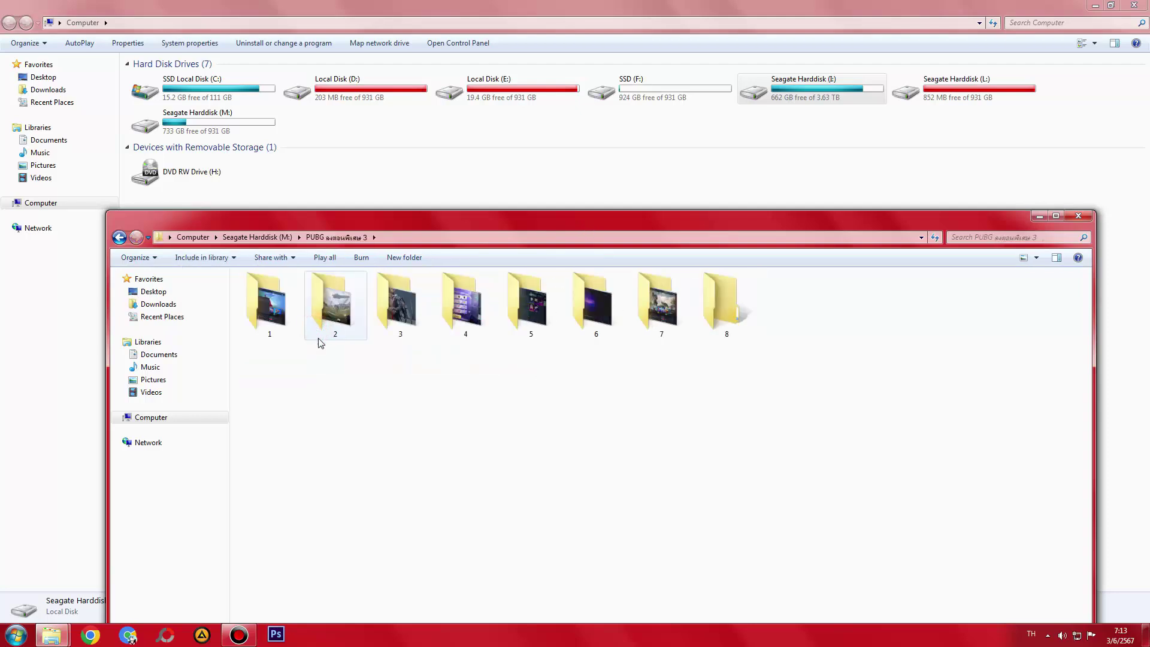
pyautogui.doubleClick(284, 315)
pyautogui.hotkey('alt', 'Left')
pyautogui.doubleClick(383, 306)
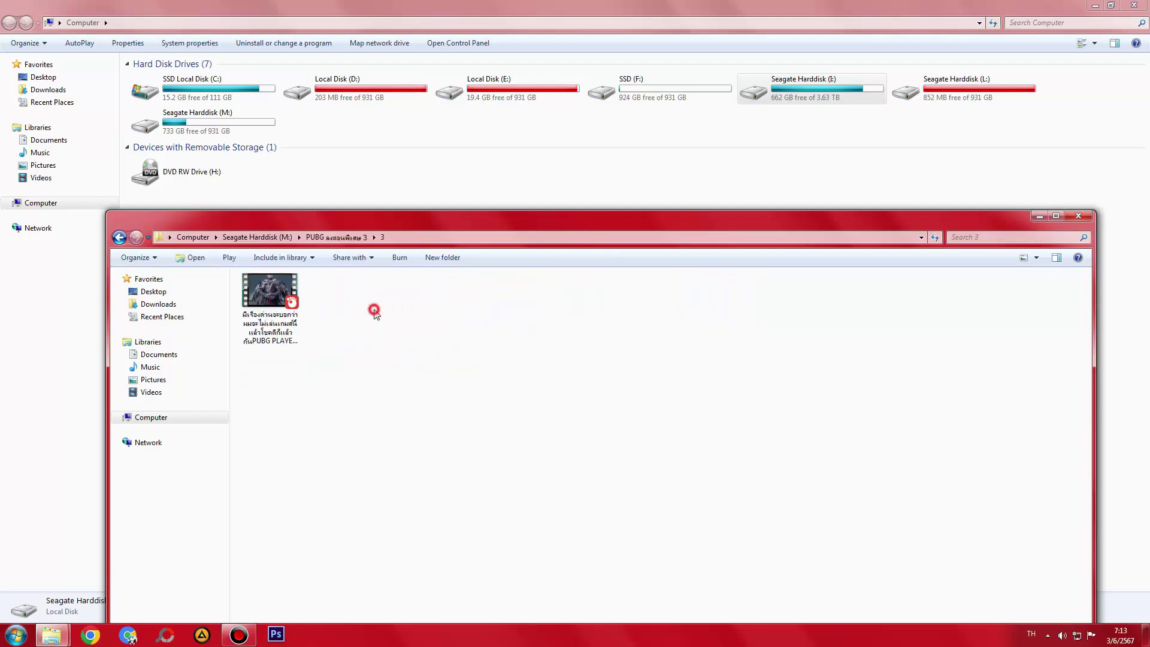
pyautogui.hotkey('alt', 'Left')
pyautogui.doubleClick(440, 317)
pyautogui.hotkey('alt', 'Left')
pyautogui.doubleClick(520, 319)
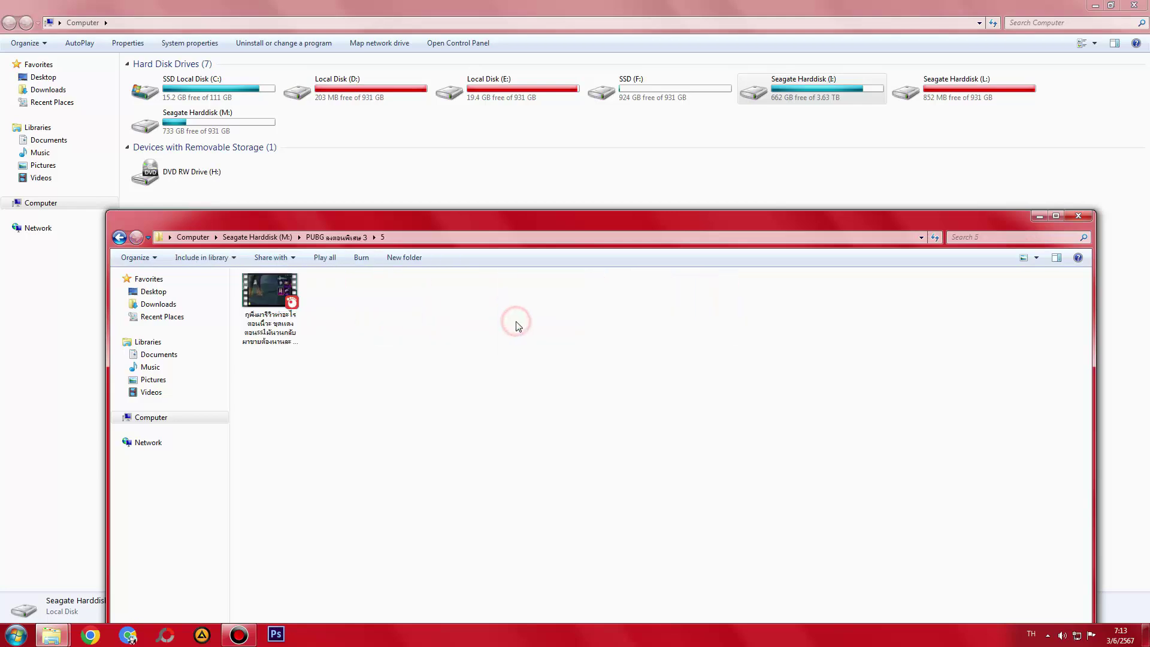
pyautogui.hotkey('alt', 'Left')
pyautogui.click(612, 326)
pyautogui.hotkey('alt', 'Left')
# - Move back and forward through the folder history to reopen PUBG ลงตอนพิเศษ 3
pyautogui.click(650, 317)
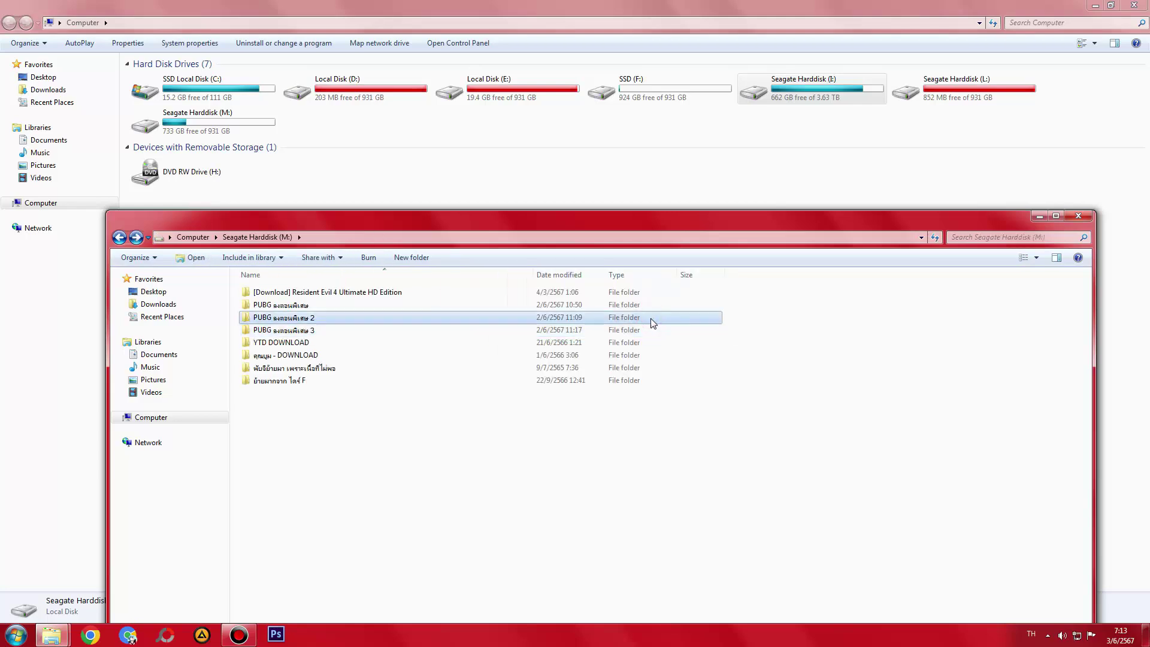
pyautogui.hotkey('alt', 'Left')
pyautogui.click(659, 312)
pyautogui.hotkey('alt', 'Right')
pyautogui.hotkey('alt', 'Right')
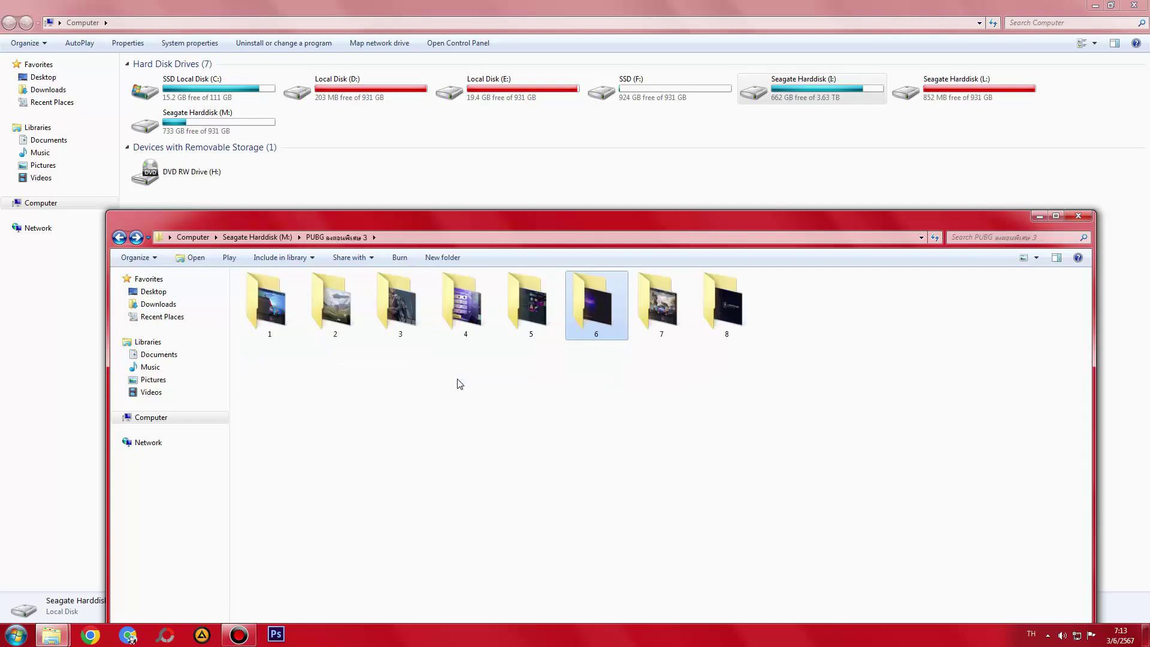
pyautogui.hotkey('alt', 'Left')
pyautogui.doubleClick(318, 329)
# - Check folders 6, 7 and 8, raise the window slightly, and return to drive M:
pyautogui.doubleClick(612, 318)
pyautogui.hotkey('alt', 'Left')
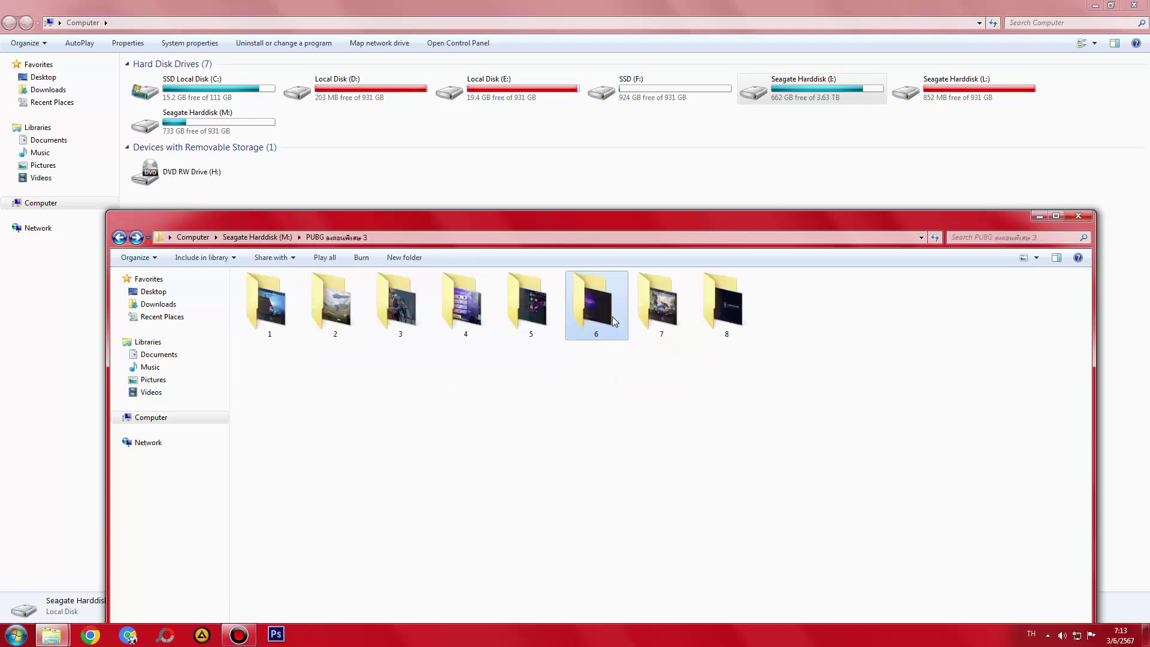
pyautogui.doubleClick(675, 316)
pyautogui.hotkey('alt', 'Left')
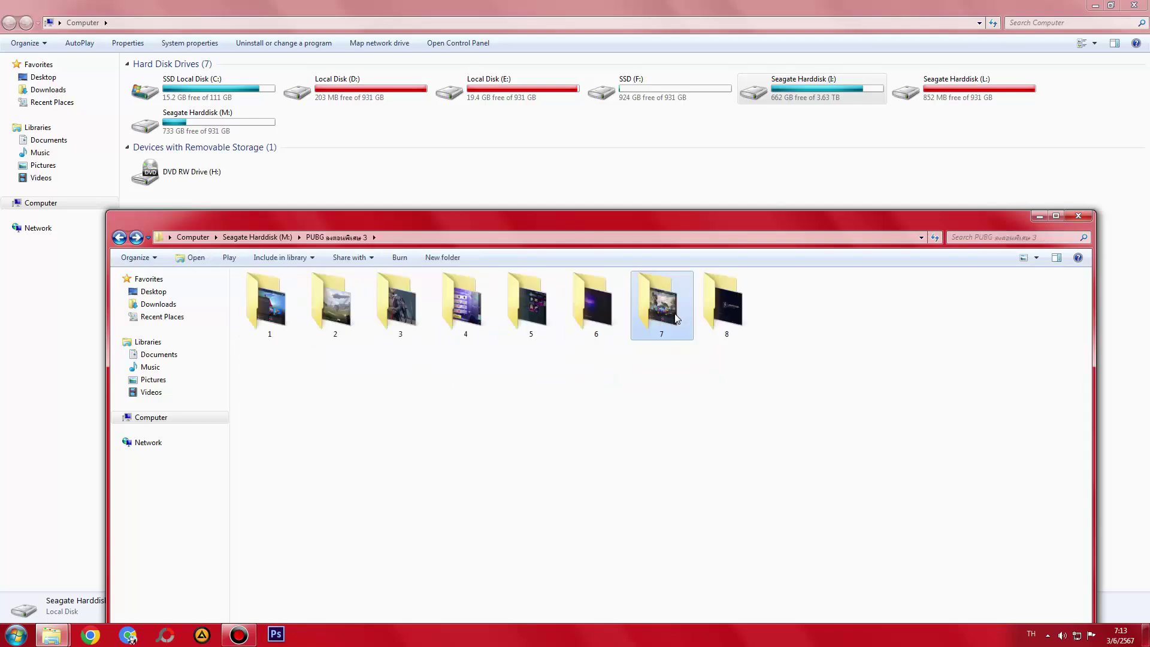
pyautogui.doubleClick(653, 314)
pyautogui.hotkey('alt', 'Left')
pyautogui.doubleClick(721, 318)
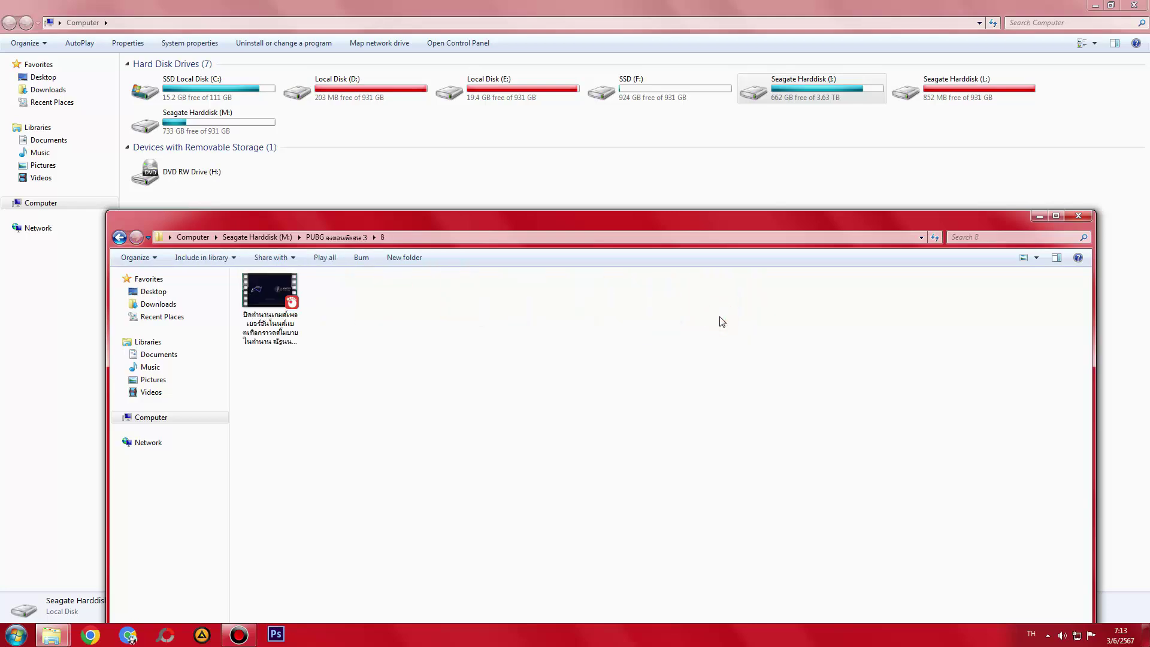
pyautogui.hotkey('alt', 'Left')
pyautogui.moveTo(699, 225); pyautogui.dragTo(699, 211)
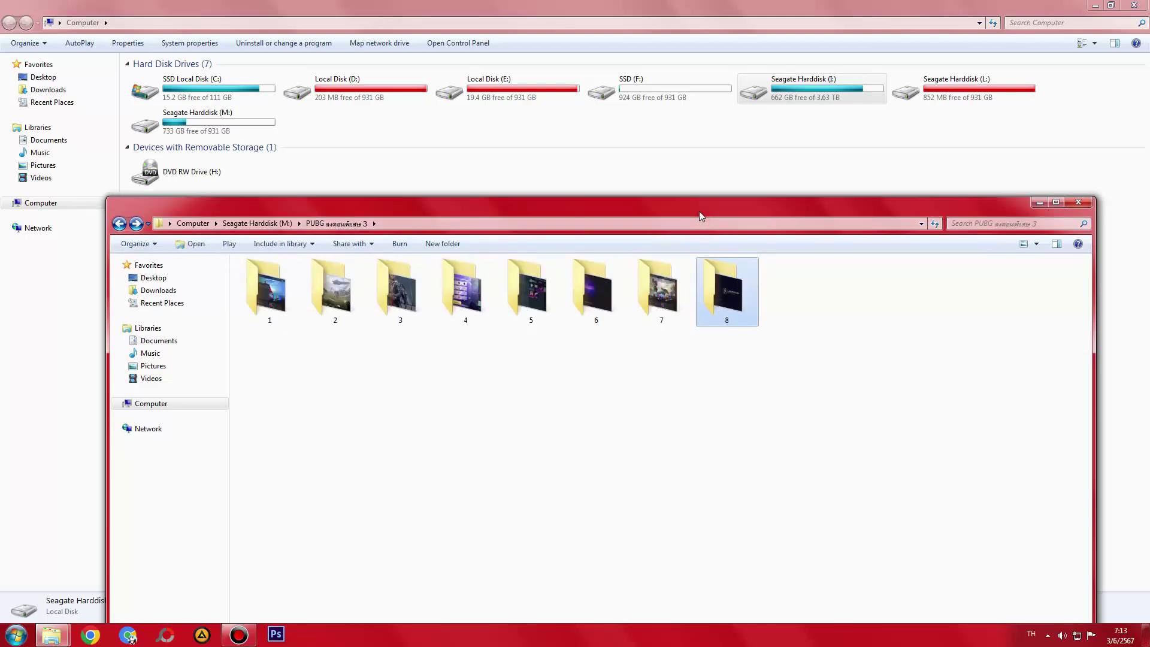
pyautogui.hotkey('alt', 'Left')
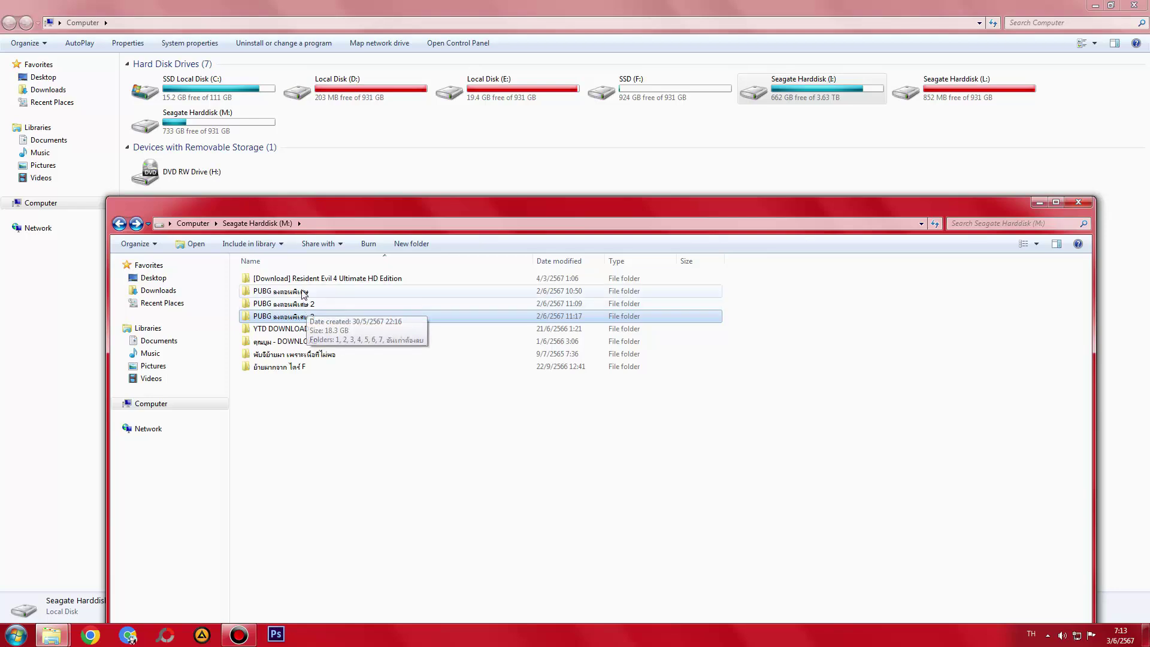
# - Select the three PUBG folders and permanently delete them with Shift+Delete
pyautogui.click(302, 293)
pyautogui.keyDown('shift'); pyautogui.click(309, 318); pyautogui.keyUp('shift')
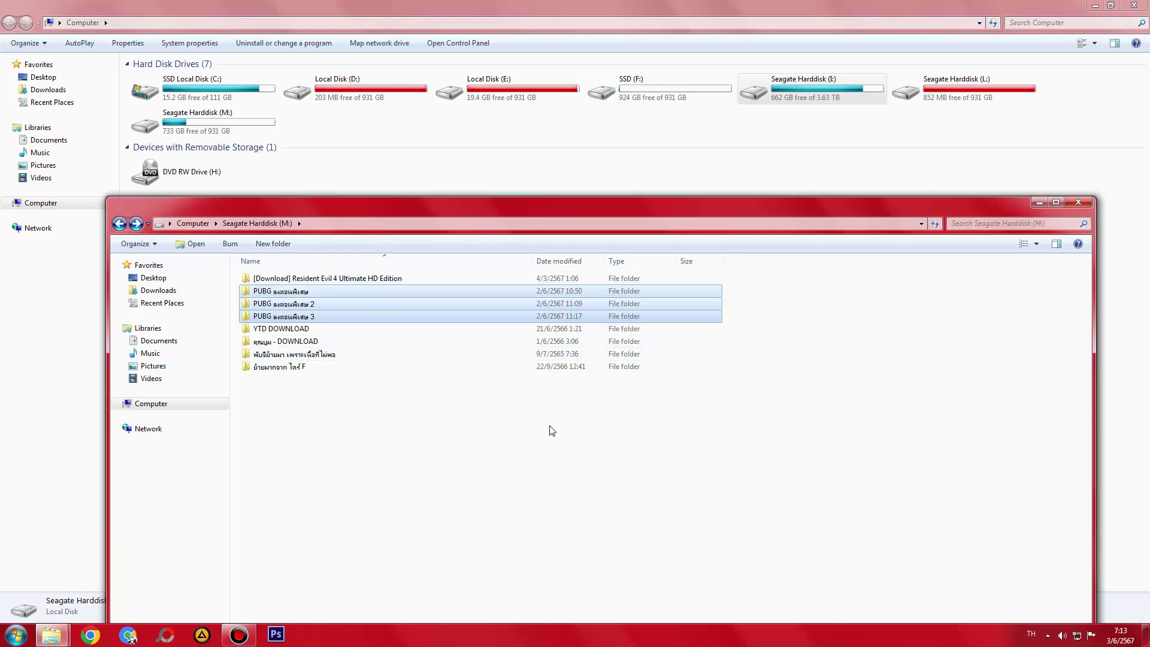
pyautogui.hotkey('shift', 'Delete')
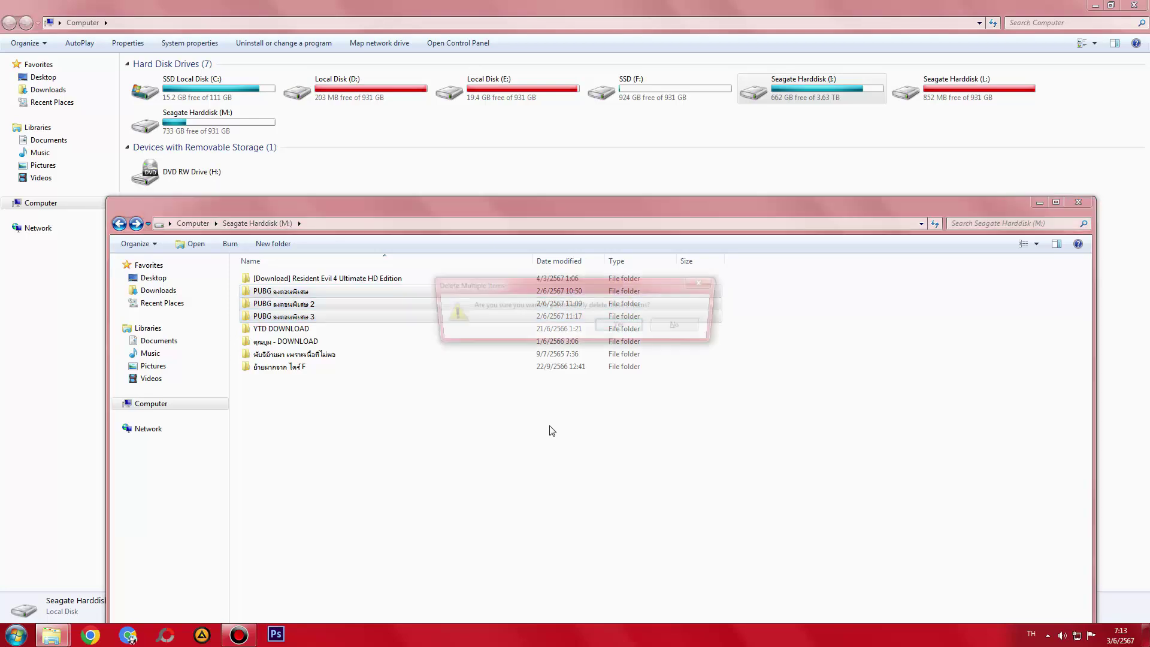
pyautogui.moveTo(520, 294); pyautogui.dragTo(519, 423)
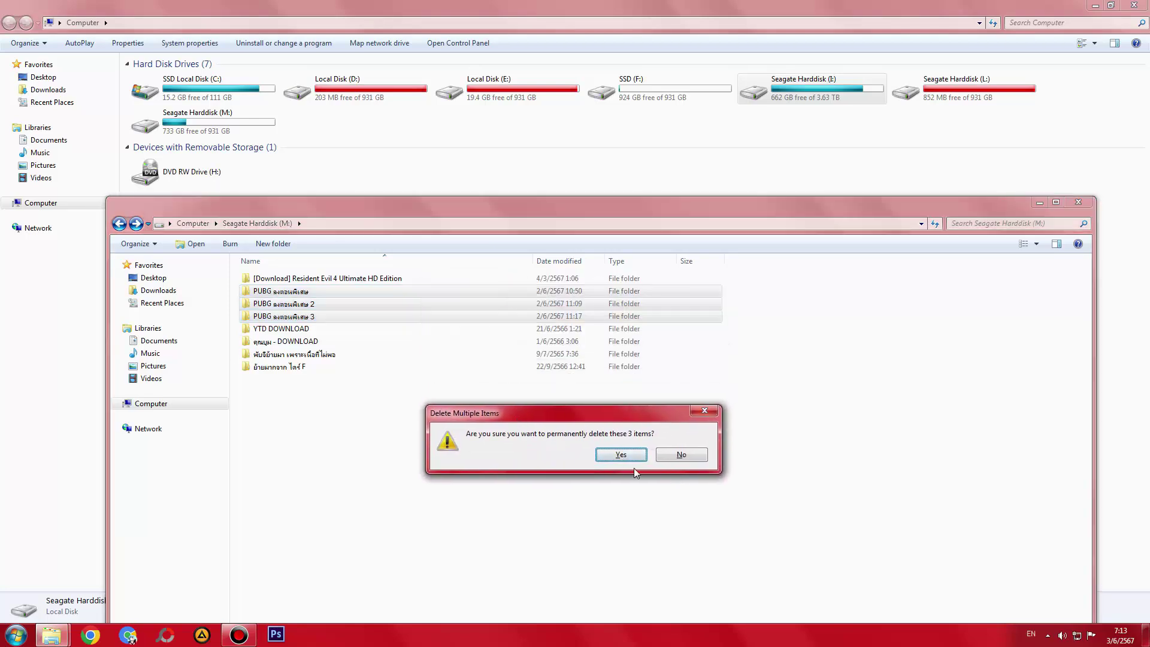
pyautogui.press('Return')
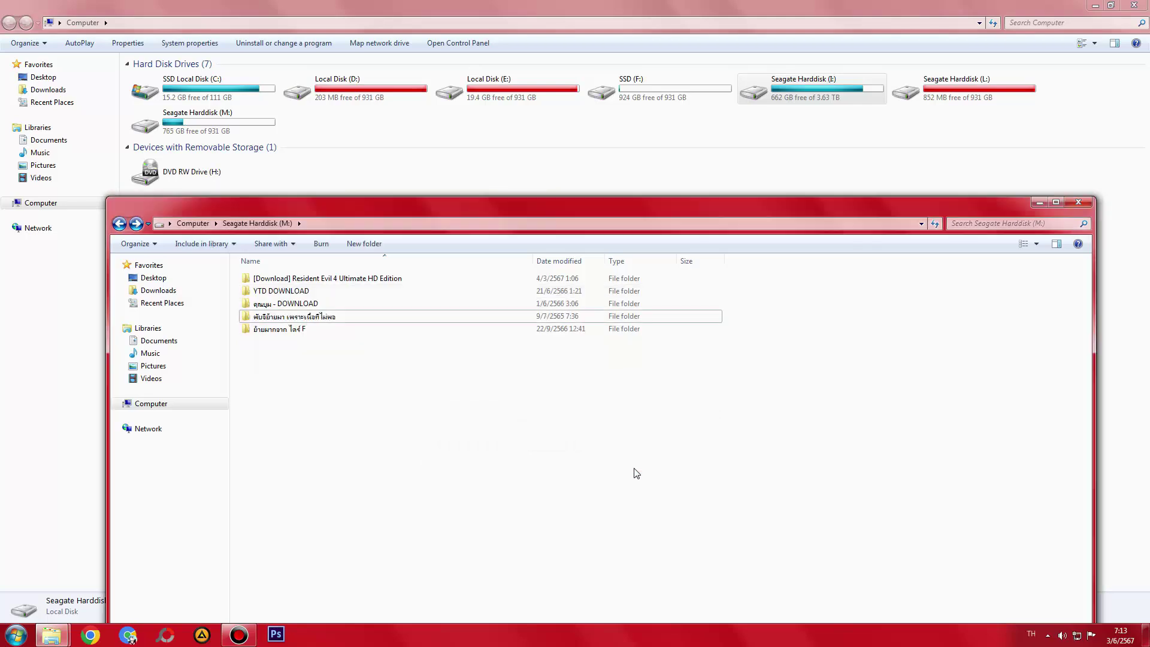
# - Close the Seagate Harddisk (M:) window and refresh the Computer drive list
pyautogui.click(1082, 210)
pyautogui.rightClick(644, 208)
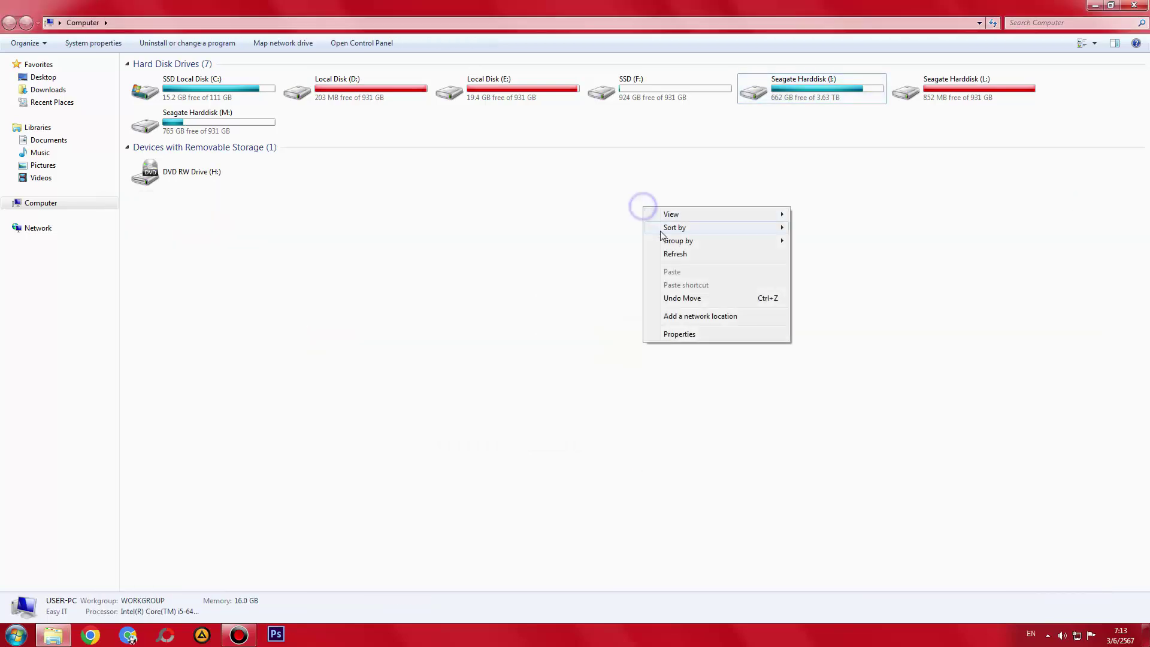
pyautogui.click(674, 254)
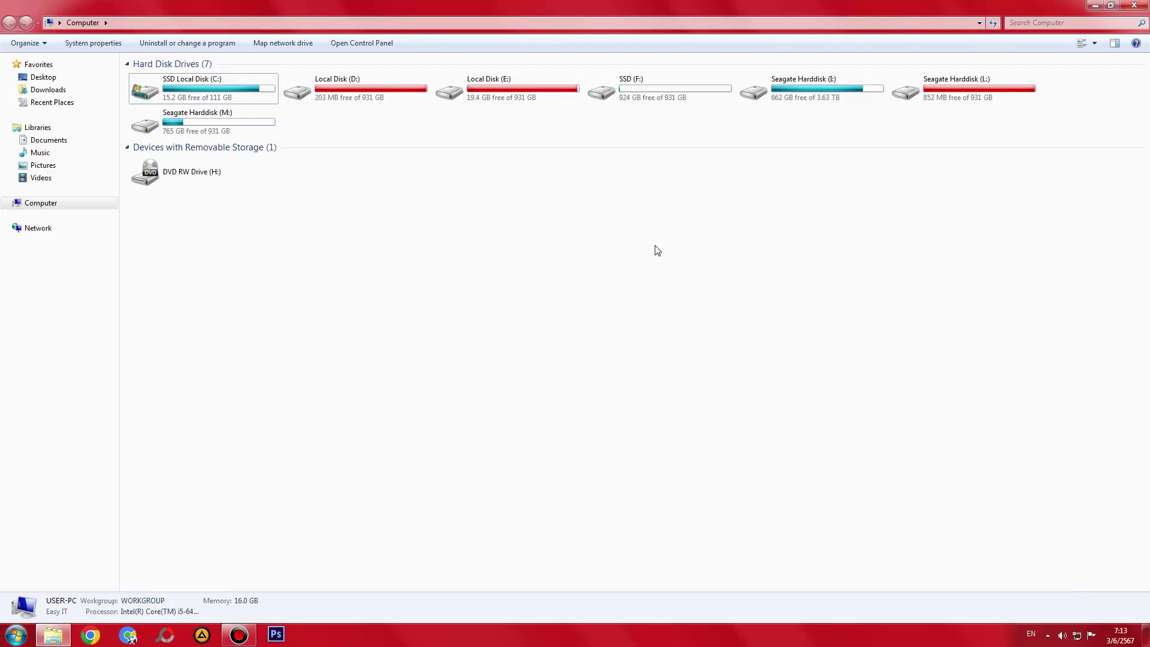
pyautogui.doubleClick(188, 127)
pyautogui.doubleClick(192, 130)
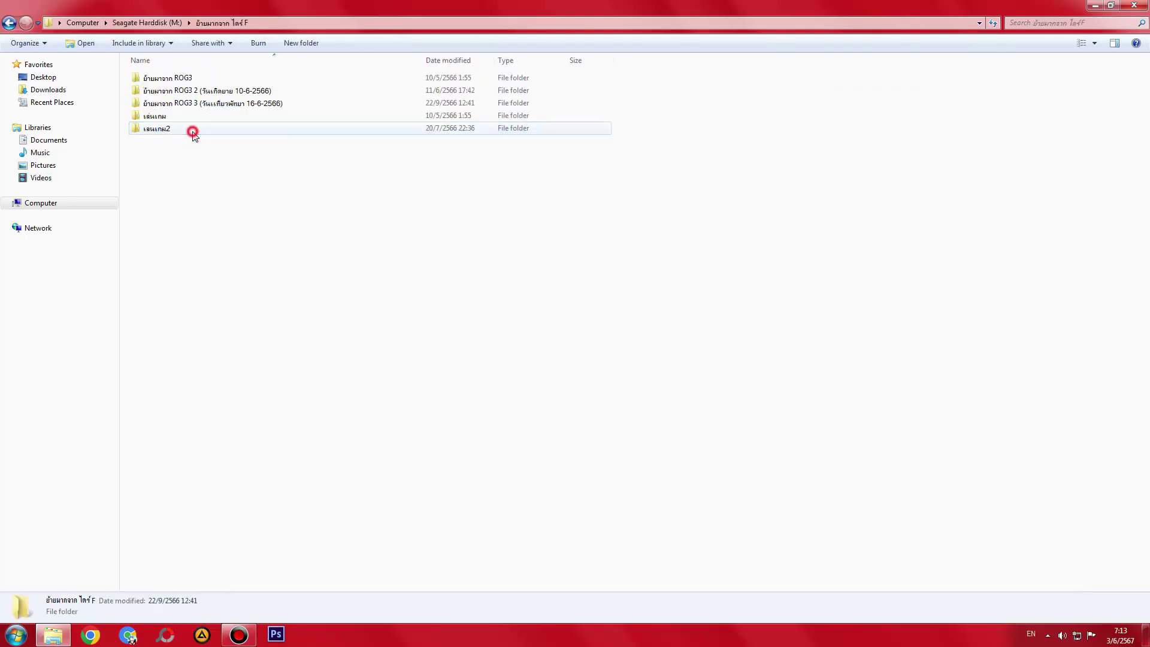
pyautogui.press('BackSpace')
pyautogui.doubleClick(183, 116)
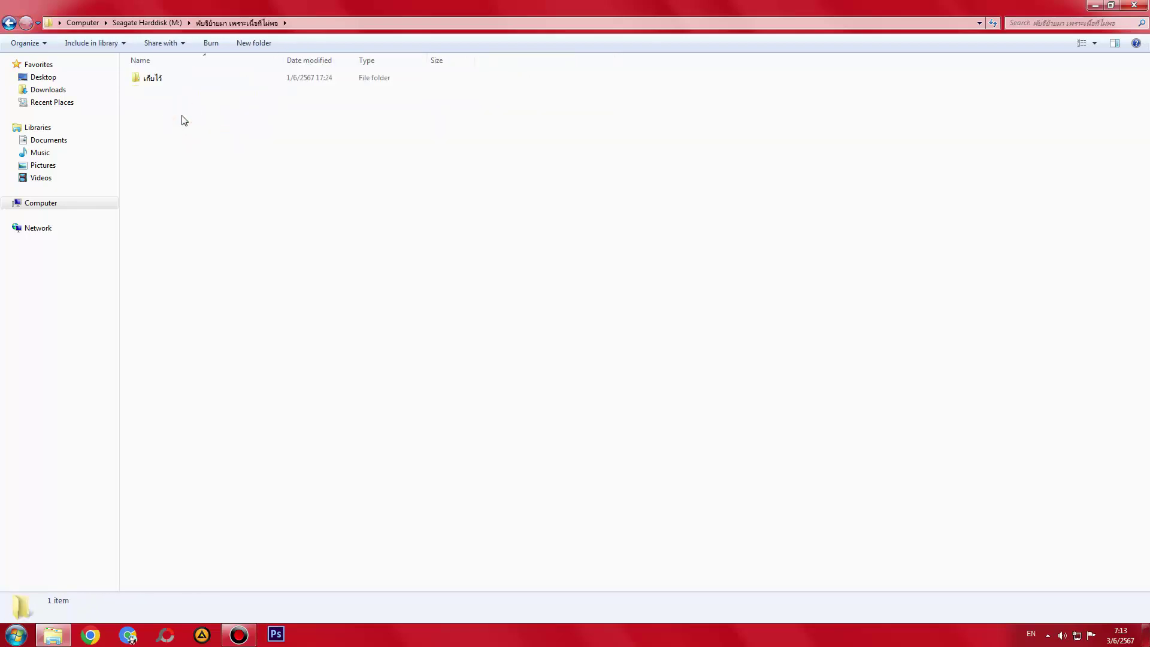
pyautogui.press('BackSpace')
pyautogui.doubleClick(191, 102)
pyautogui.press('BackSpace')
pyautogui.doubleClick(191, 102)
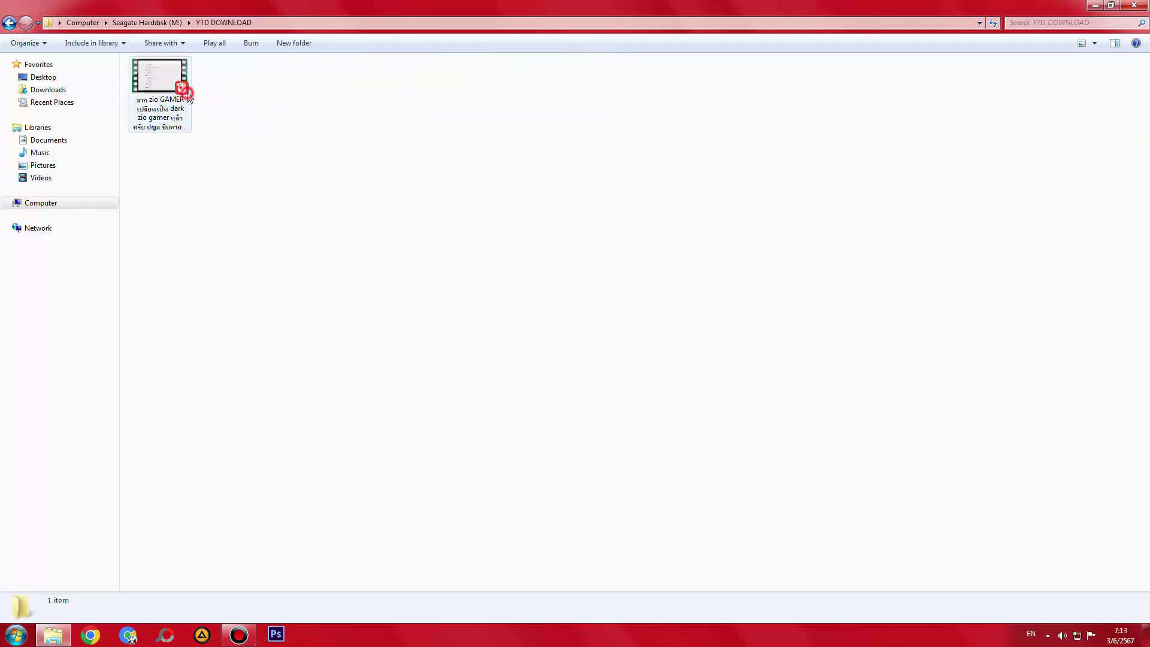
pyautogui.press('BackSpace')
pyautogui.doubleClick(206, 77)
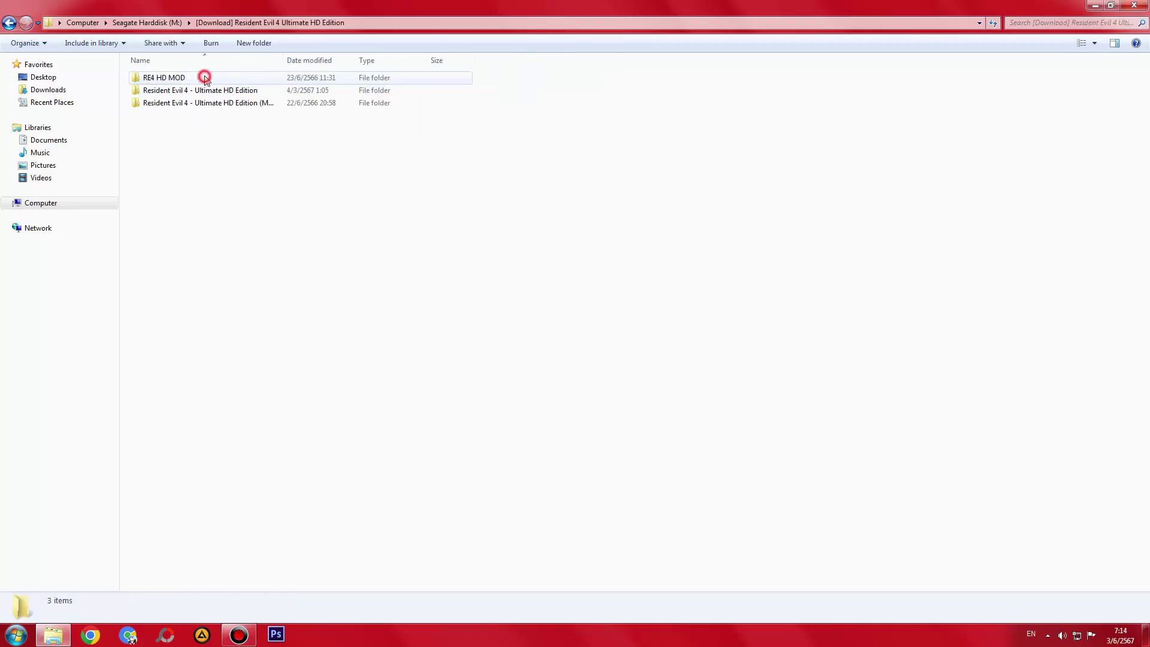
pyautogui.press('BackSpace')
pyautogui.press('BackSpace')
pyautogui.rightClick(526, 251)
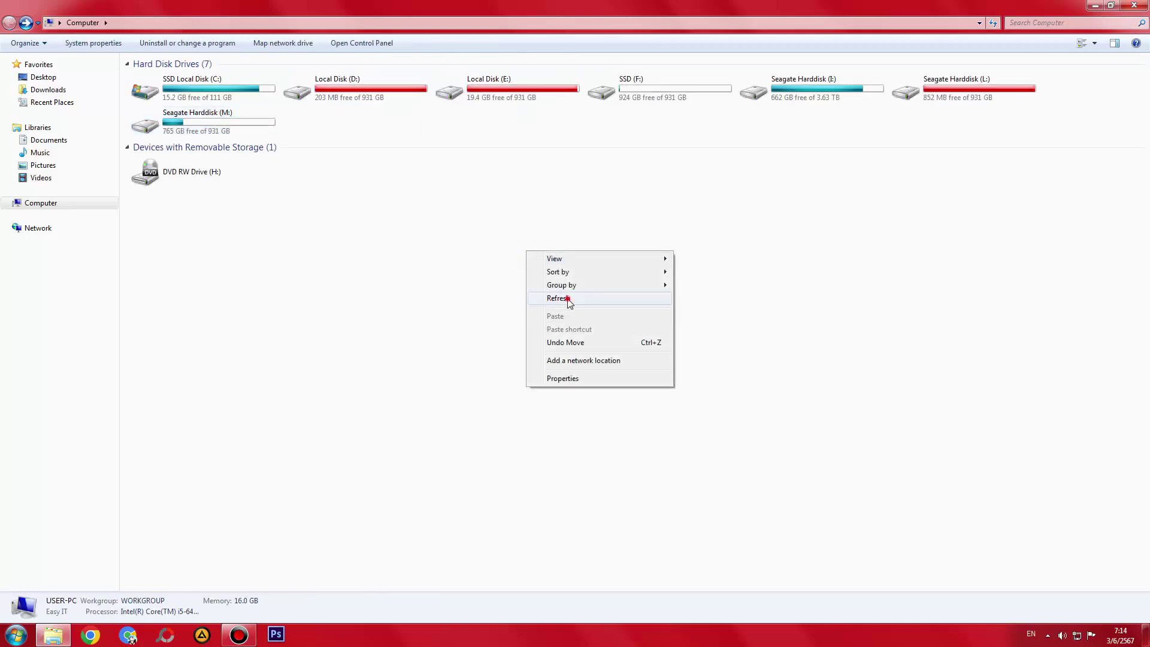
pyautogui.click(568, 303)
pyautogui.rightClick(569, 238)
pyautogui.click(598, 279)
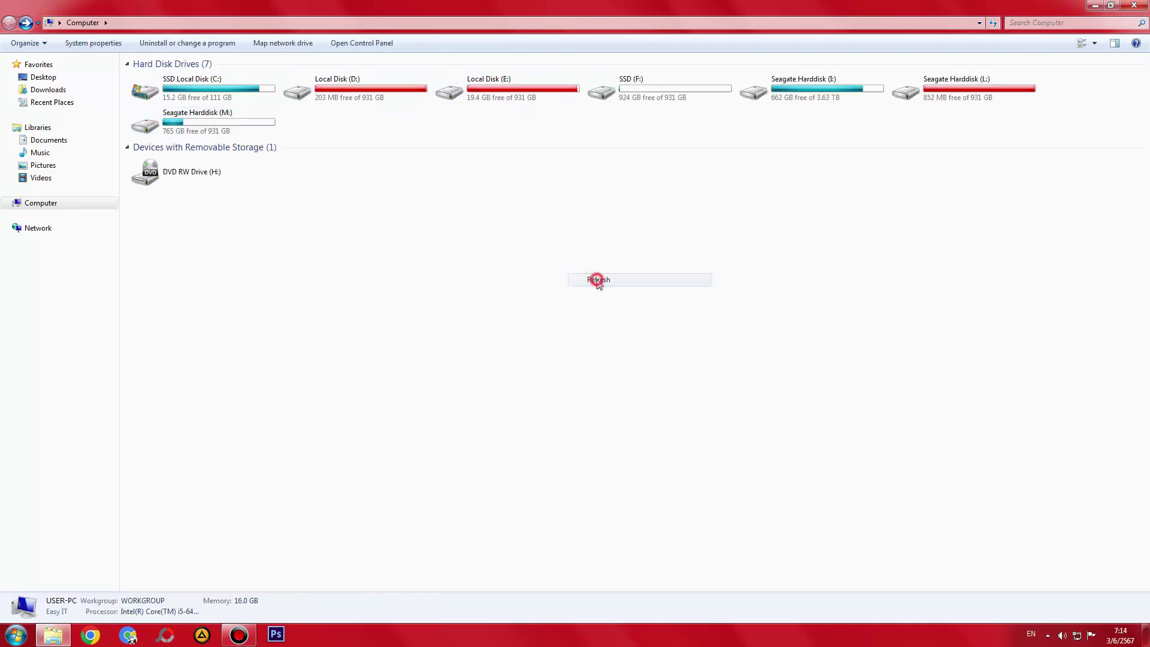
pyautogui.doubleClick(372, 90)
pyautogui.press('BackSpace')
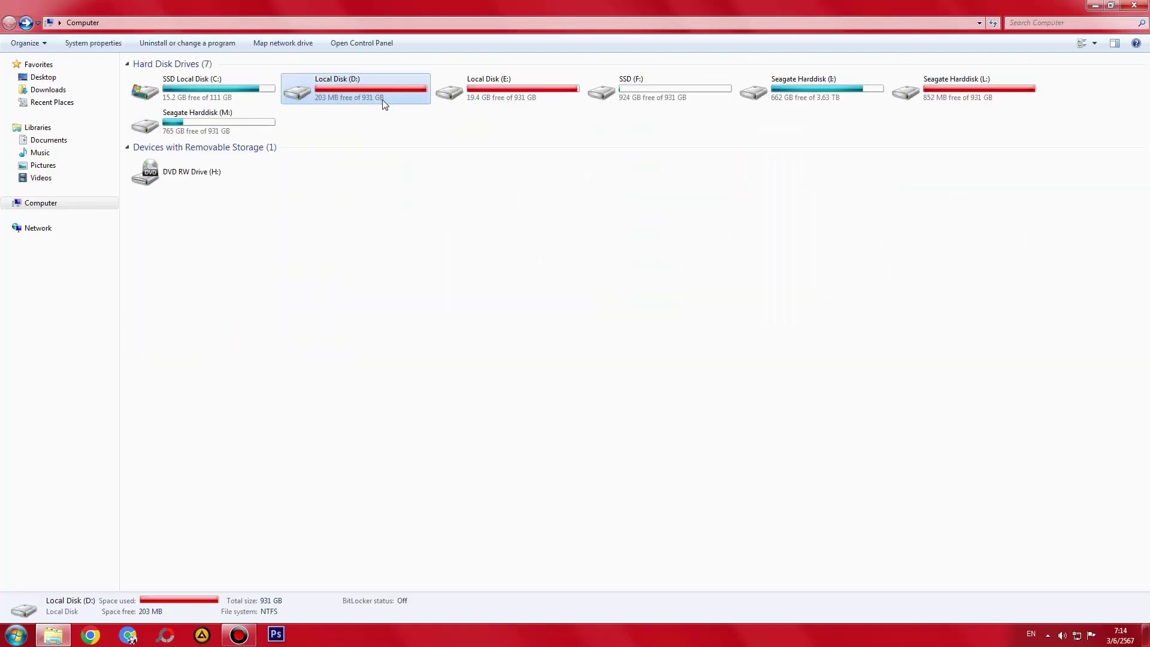
pyautogui.doubleClick(376, 91)
pyautogui.press('BackSpace')
pyautogui.click(499, 95)
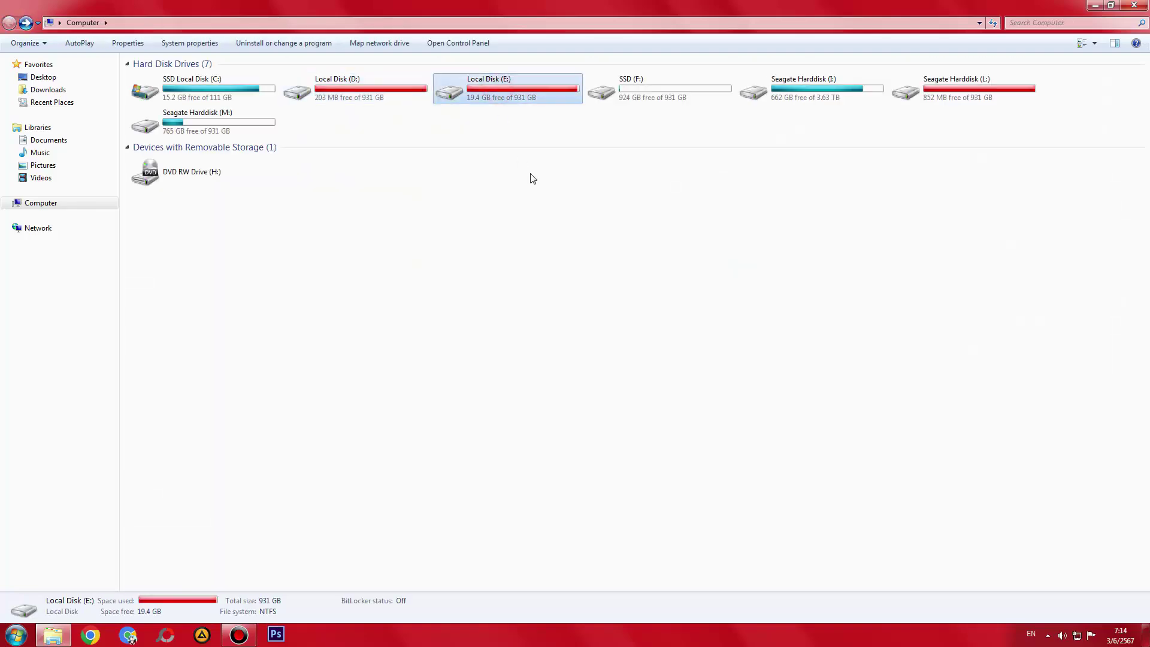
pyautogui.doubleClick(495, 85)
pyautogui.press('BackSpace')
# - Glance at SSD (F:), then open Seagate Harddisk (I:) and select all 20 folders
pyautogui.doubleClick(635, 89)
pyautogui.press('BackSpace')
pyautogui.doubleClick(816, 91)
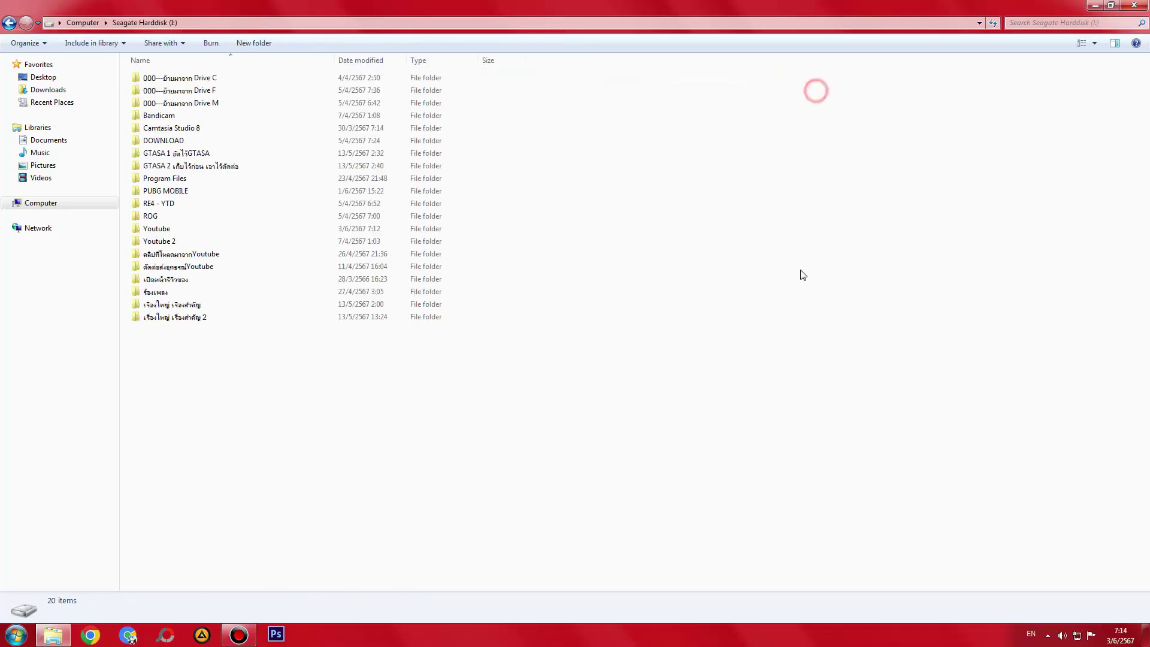
pyautogui.moveTo(782, 275); pyautogui.dragTo(300, 15)
pyautogui.click(477, 355)
pyautogui.moveTo(547, 450); pyautogui.dragTo(329, 6)
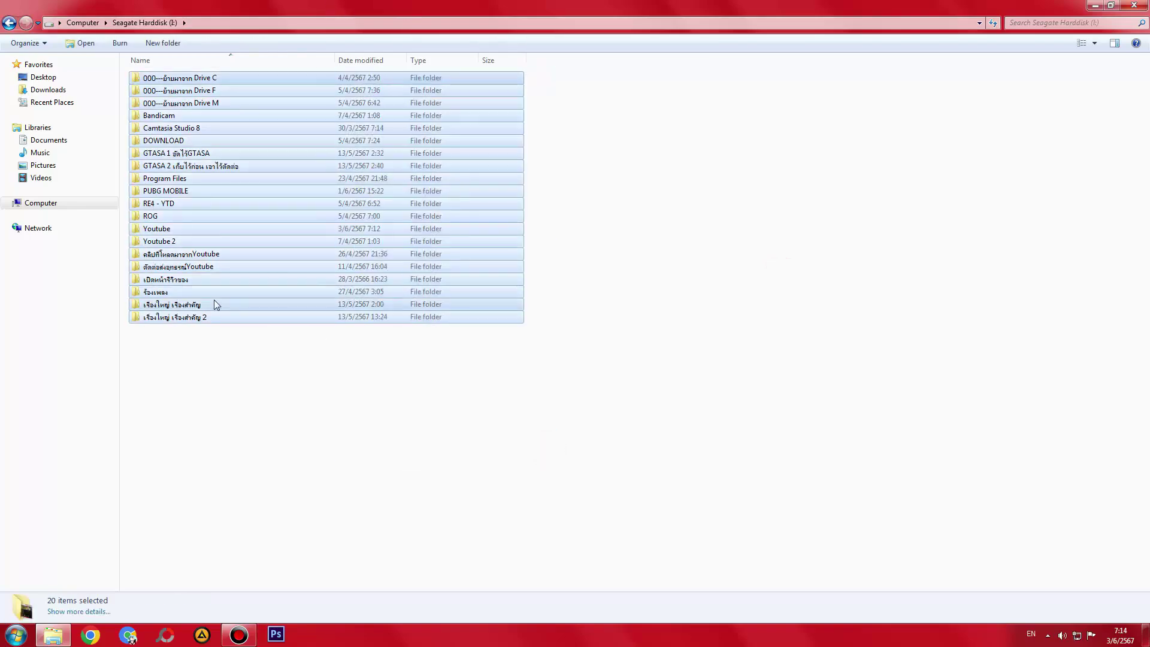
# - Check the last folder, เรื่องใหญ่ เรื่องสำคัญ, ร้องเพลง and the empty เปิดหน้ารีวิวของ folder
pyautogui.doubleClick(214, 317)
pyautogui.press('BackSpace')
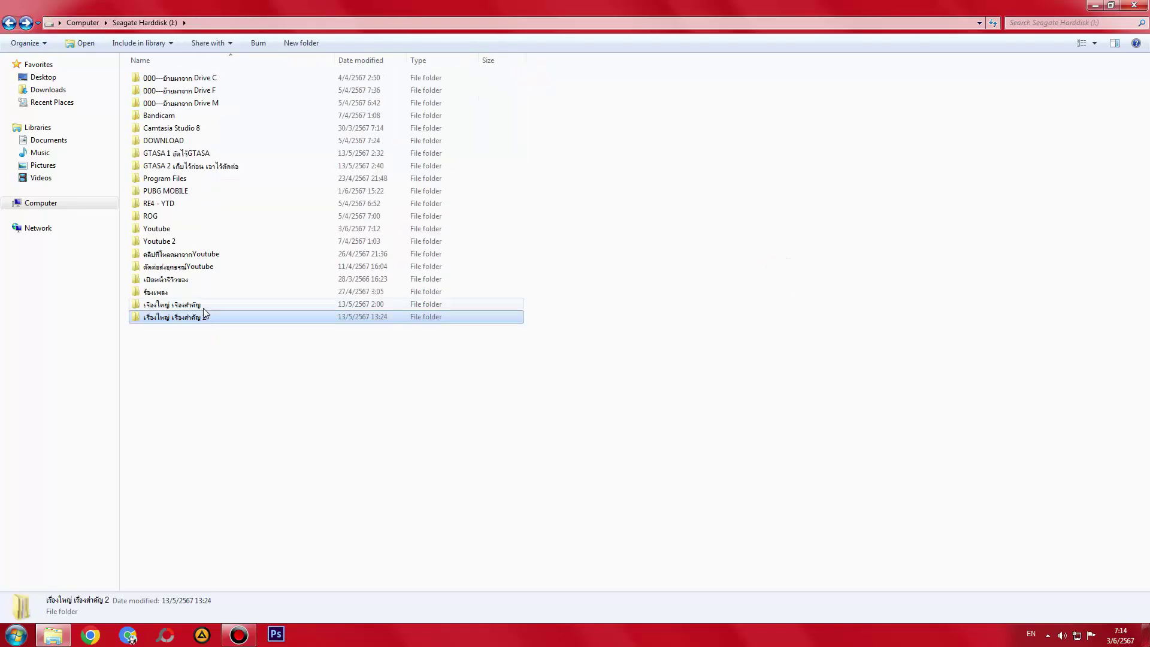
pyautogui.doubleClick(172, 304)
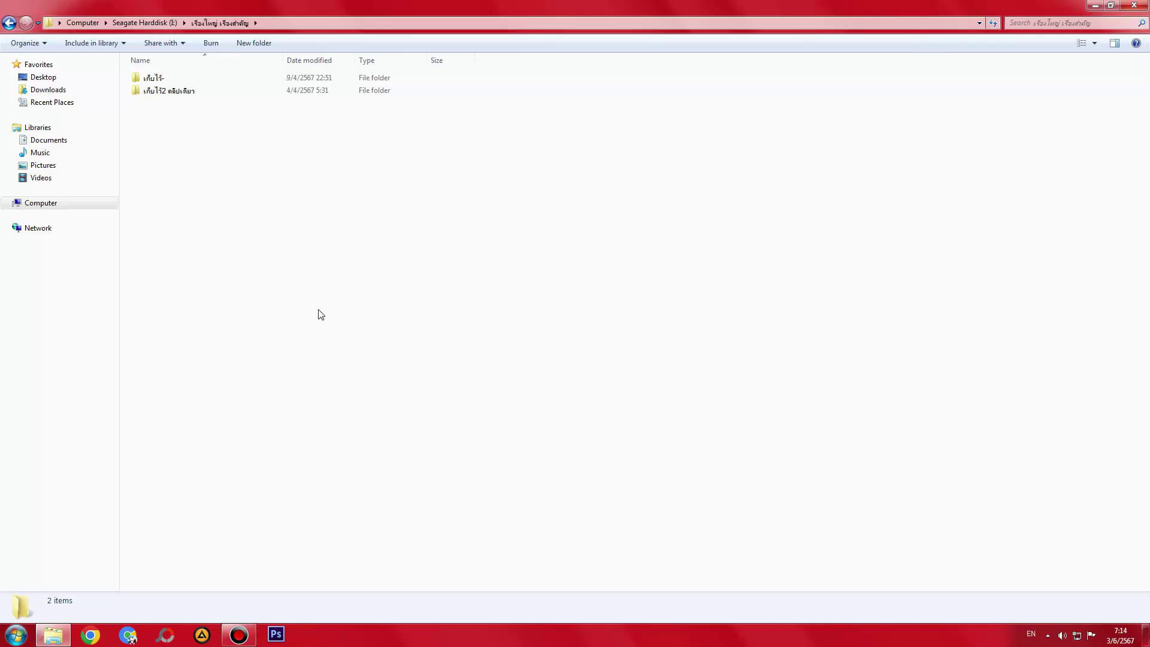
pyautogui.press('BackSpace')
pyautogui.doubleClick(173, 298)
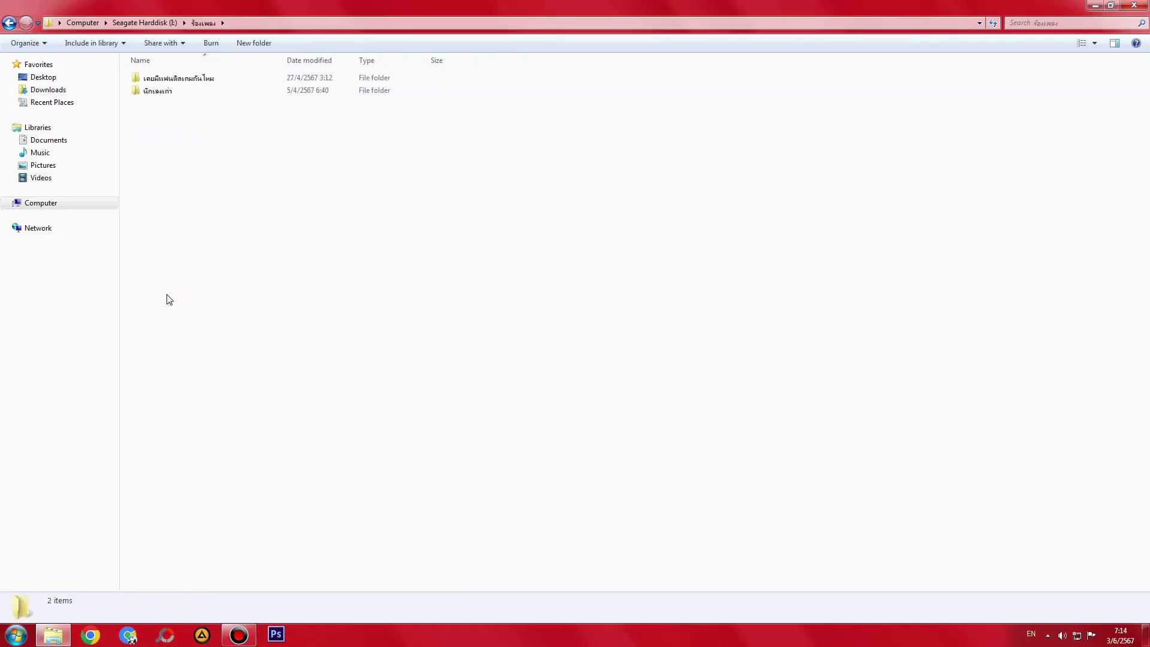
pyautogui.press('BackSpace')
pyautogui.doubleClick(188, 279)
pyautogui.press('BackSpace')
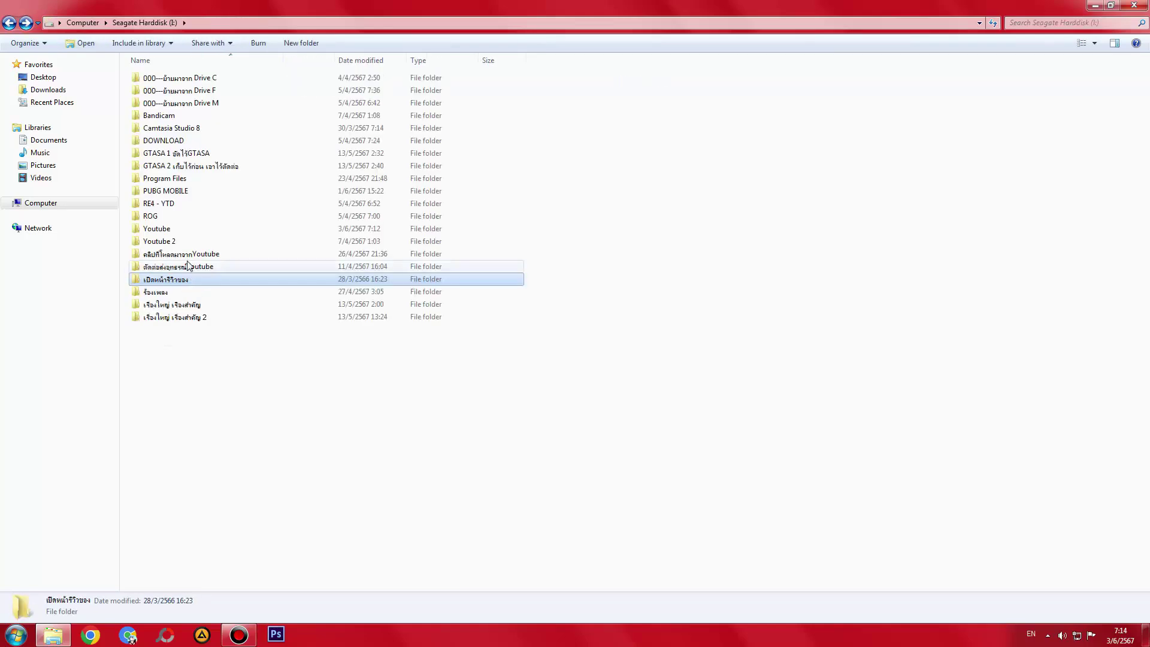
# - Inspect the ตัดต่อส่งอุทธรณ์Youtube folder's contents twice
pyautogui.doubleClick(187, 265)
pyautogui.press('BackSpace')
pyautogui.click(185, 253)
pyautogui.click(182, 268)
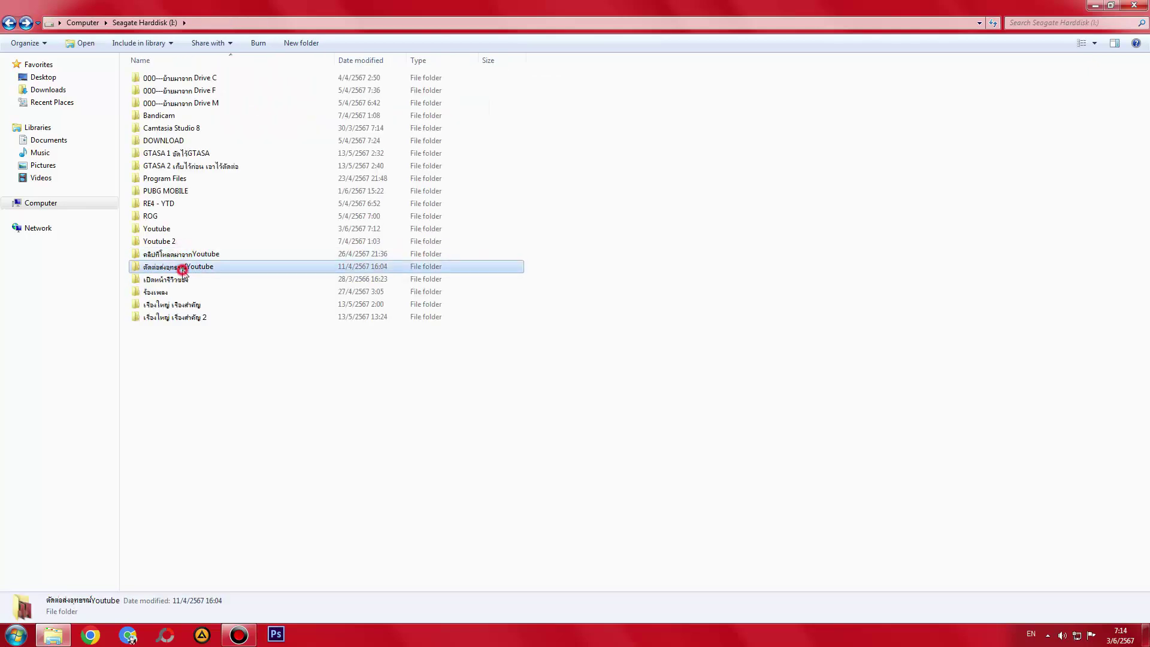
pyautogui.doubleClick(182, 268)
pyautogui.press('BackSpace')
pyautogui.press('Return')
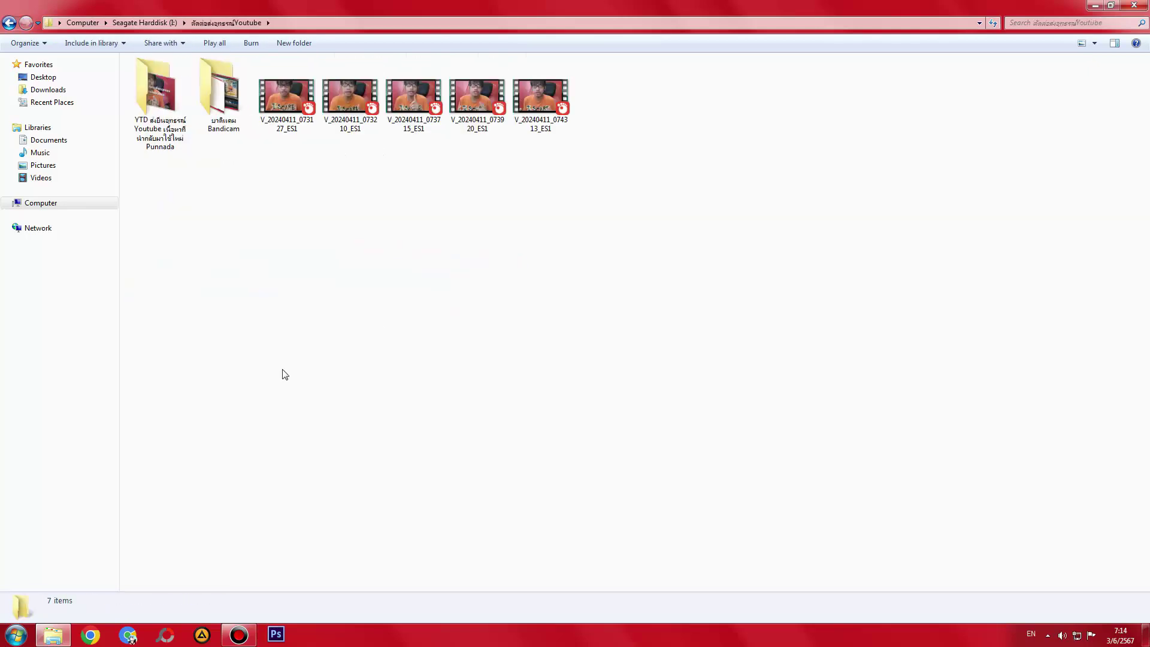
pyautogui.press('BackSpace')
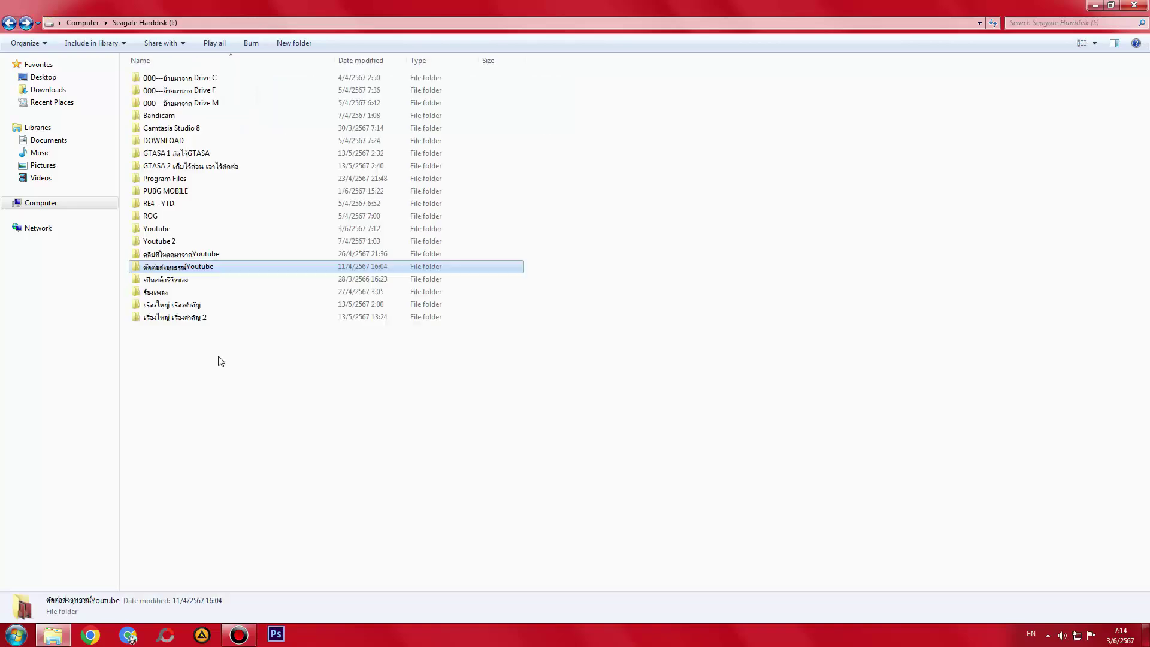
# - Check the คลิปที่โหลดมาจากYoutube, Youtube 2, Youtube, ROG, PUBG MOBILE and RE4 - YTD folders
pyautogui.doubleClick(163, 254)
pyautogui.press('BackSpace')
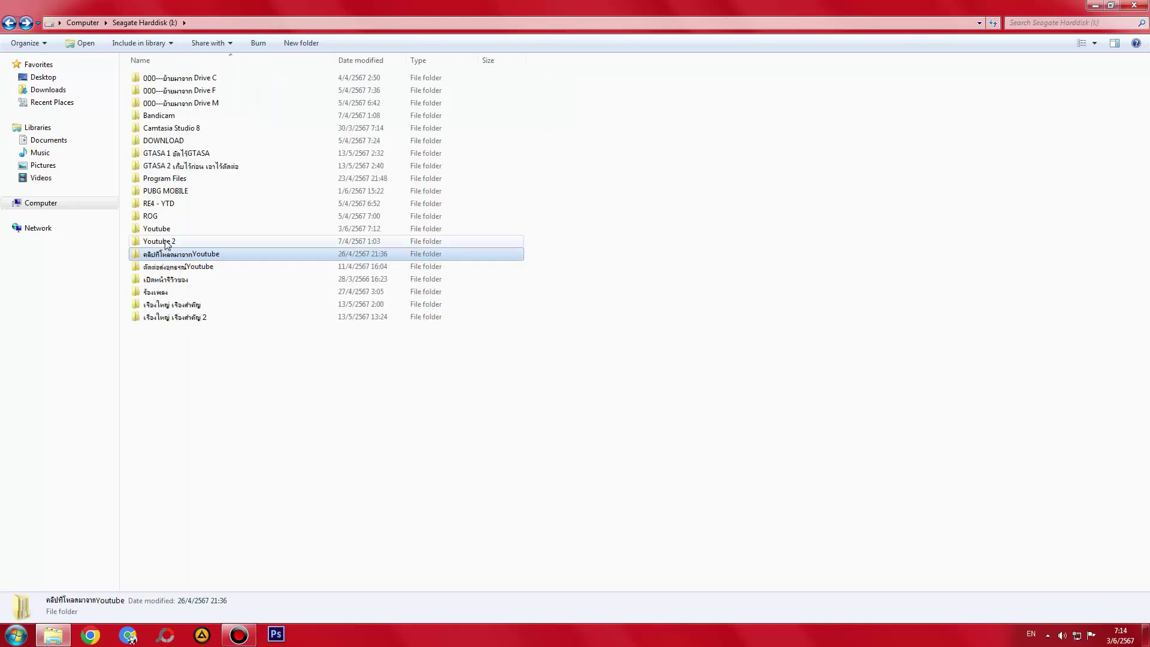
pyautogui.doubleClick(165, 240)
pyautogui.press('BackSpace')
pyautogui.doubleClick(161, 230)
pyautogui.press('BackSpace')
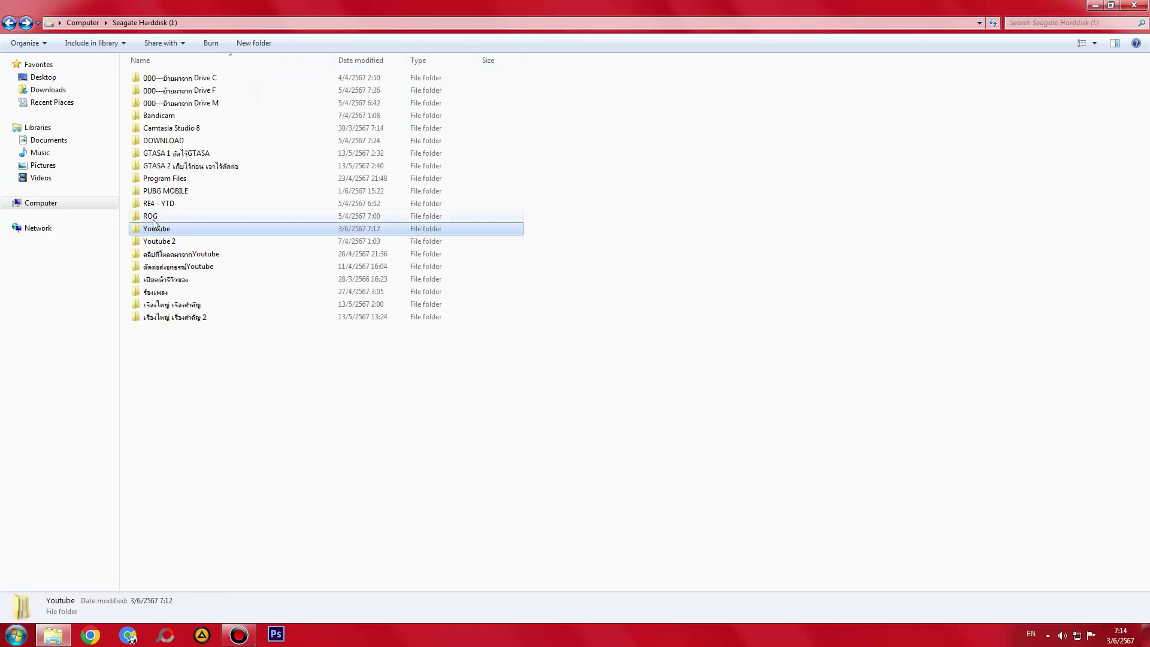
pyautogui.doubleClick(153, 218)
pyautogui.press('BackSpace')
pyautogui.doubleClick(169, 202)
pyautogui.press('BackSpace')
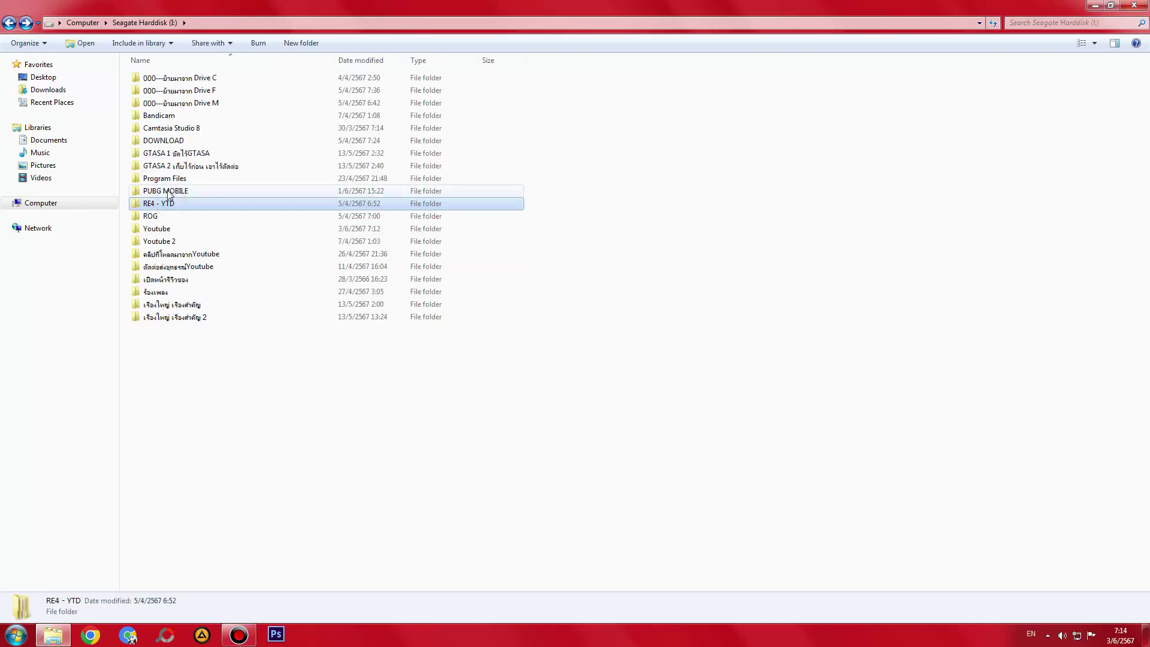
pyautogui.doubleClick(197, 189)
pyautogui.press('BackSpace')
pyautogui.doubleClick(180, 202)
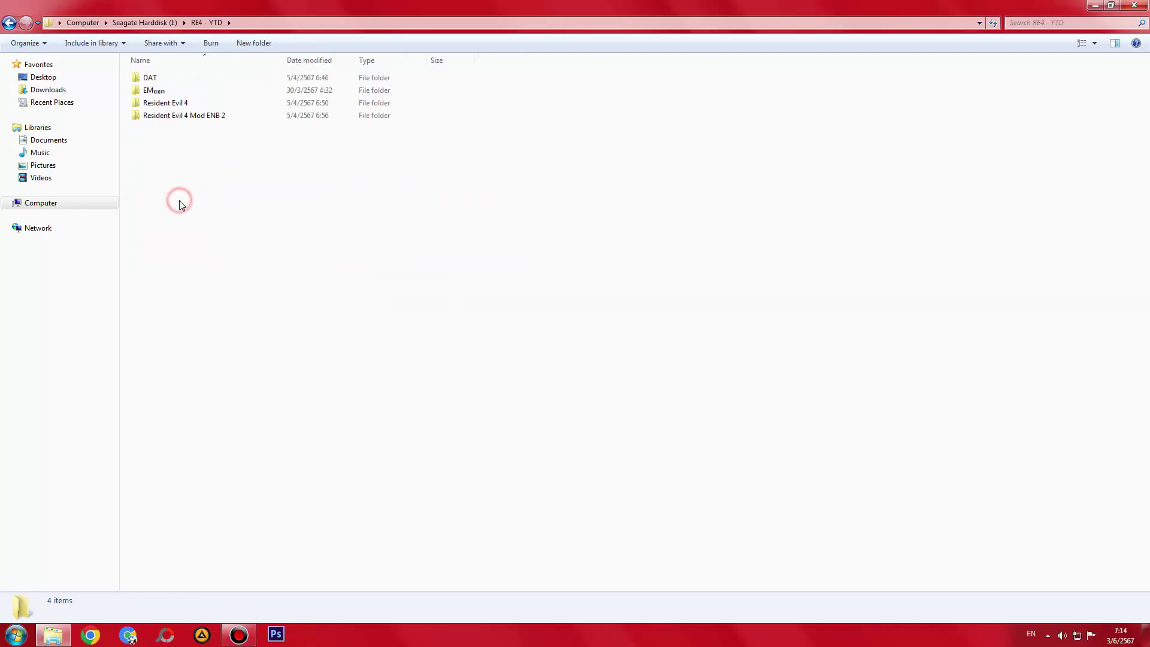
pyautogui.press('BackSpace')
# - Check the GTASA 2, GTASA 1, another drive I: folder and the DOWNLOAD folder
pyautogui.doubleClick(180, 163)
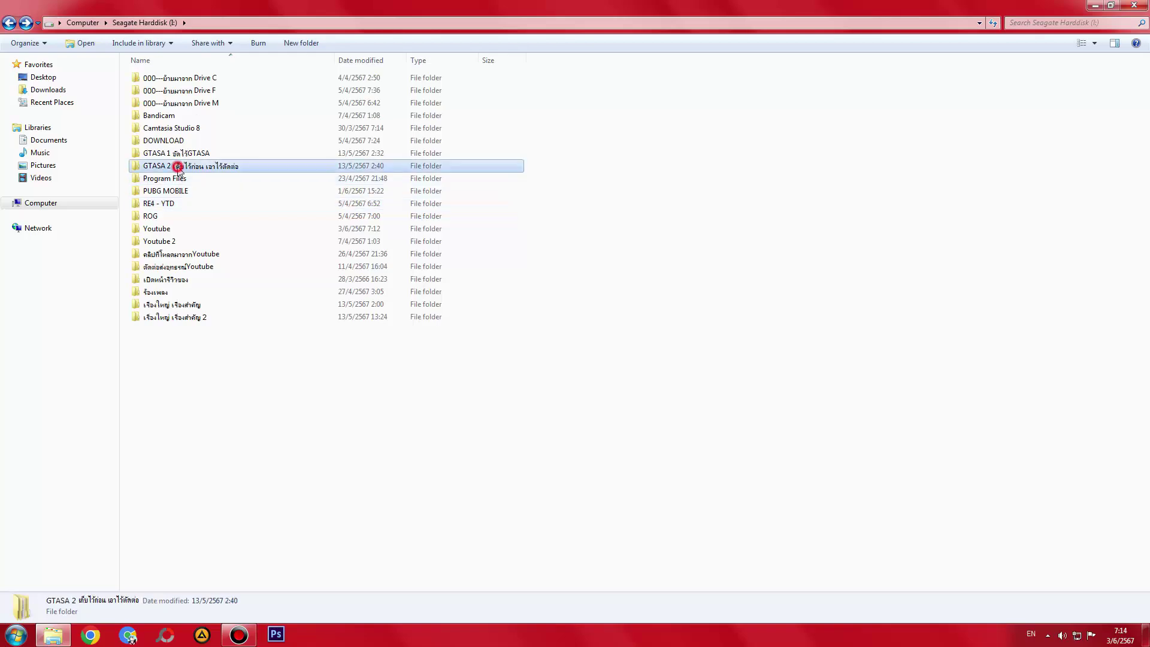
pyautogui.press('BackSpace')
pyautogui.doubleClick(175, 156)
pyautogui.press('BackSpace')
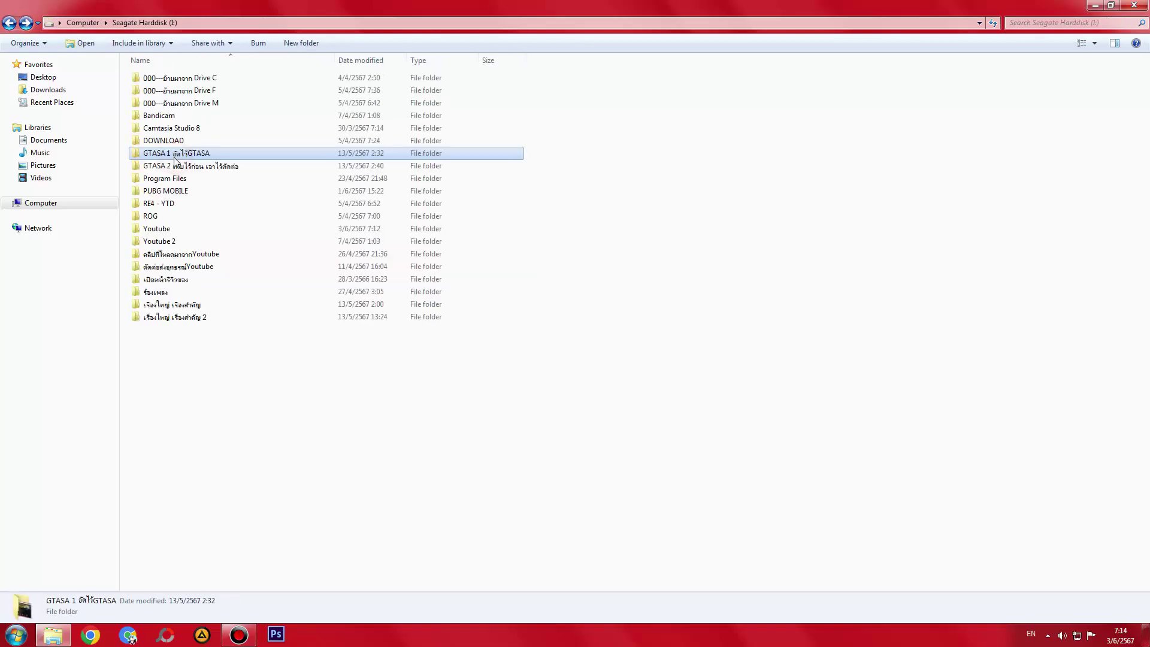
pyautogui.doubleClick(179, 167)
pyautogui.press('BackSpace')
pyautogui.doubleClick(160, 150)
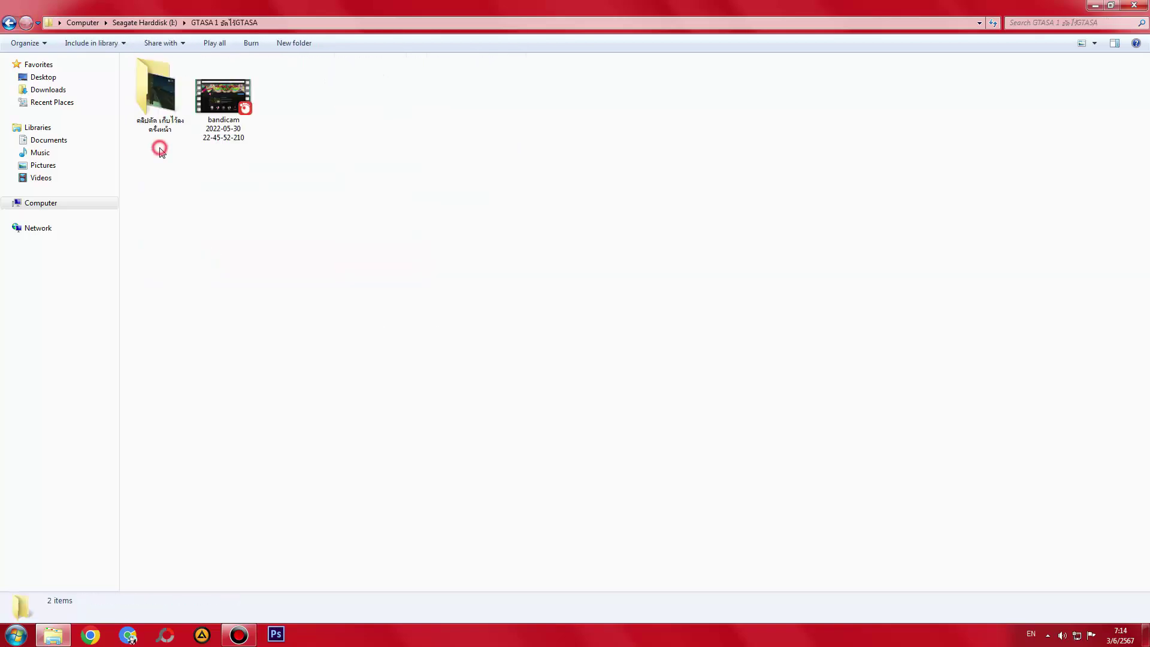
pyautogui.press('BackSpace')
pyautogui.click(159, 141)
pyautogui.doubleClick(159, 140)
pyautogui.press('BackSpace')
# - Check the Camtasia Studio 8, Bandicam, Drive M, Drive F and Drive C copy folders
pyautogui.doubleClick(158, 128)
pyautogui.press('BackSpace')
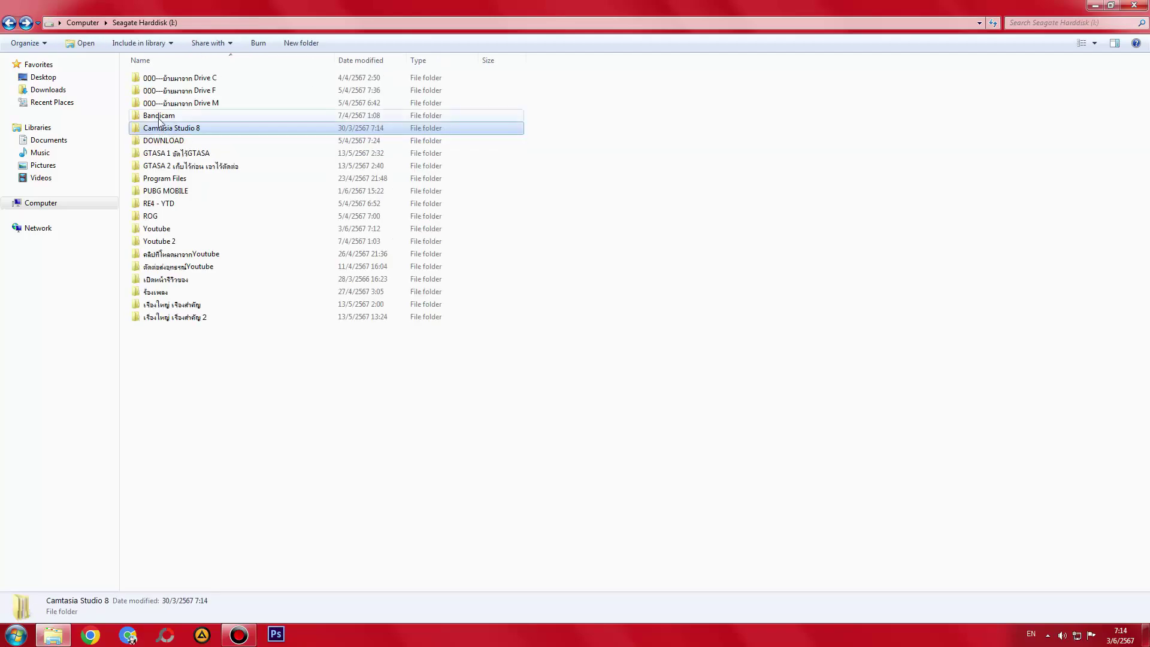
pyautogui.doubleClick(166, 115)
pyautogui.press('BackSpace')
pyautogui.doubleClick(167, 102)
pyautogui.press('BackSpace')
pyautogui.doubleClick(169, 89)
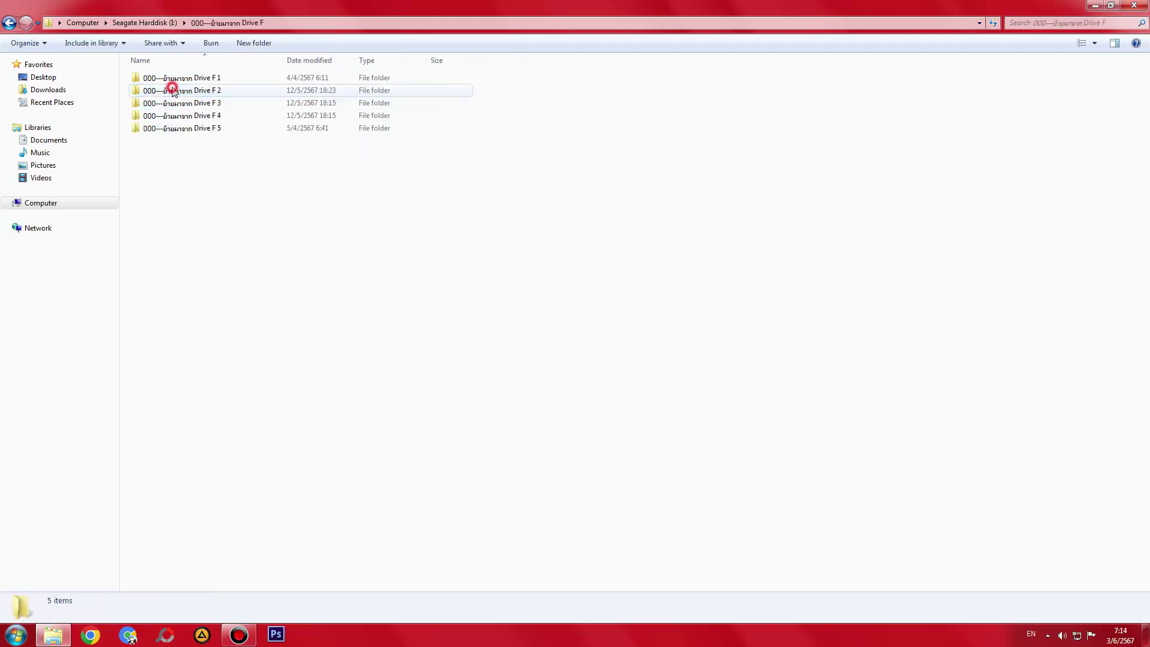
pyautogui.press('BackSpace')
pyautogui.doubleClick(168, 78)
pyautogui.press('BackSpace')
pyautogui.press('BackSpace')
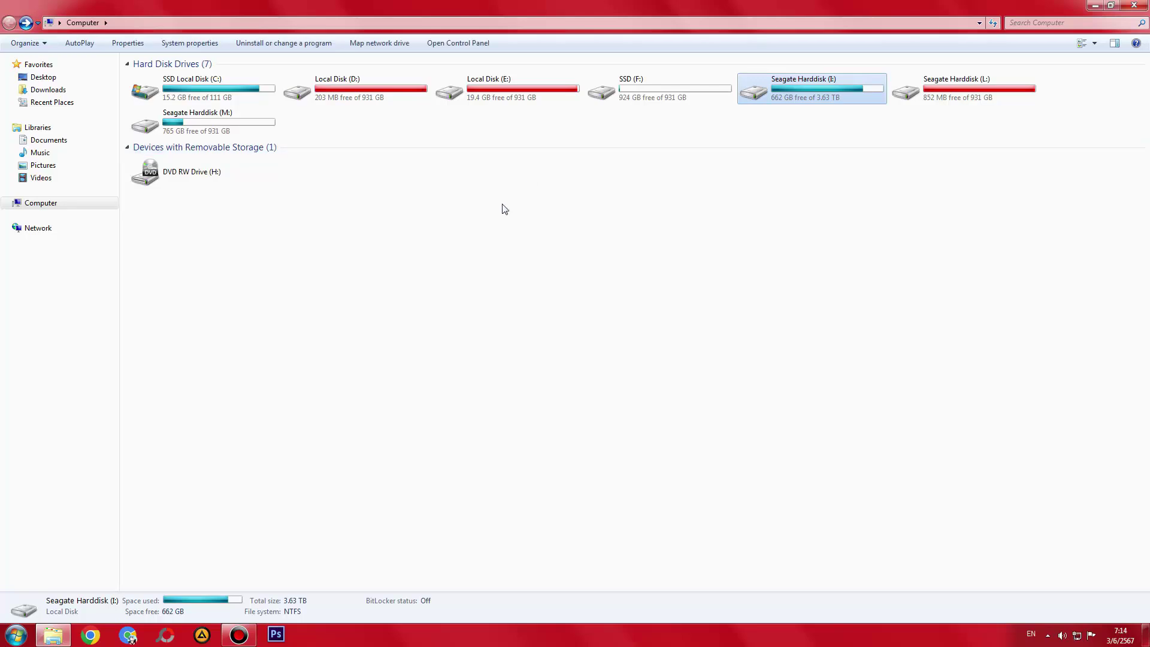
# - Look at Seagate Harddisk (L:), then refresh the Computer view twice
pyautogui.doubleClick(918, 95)
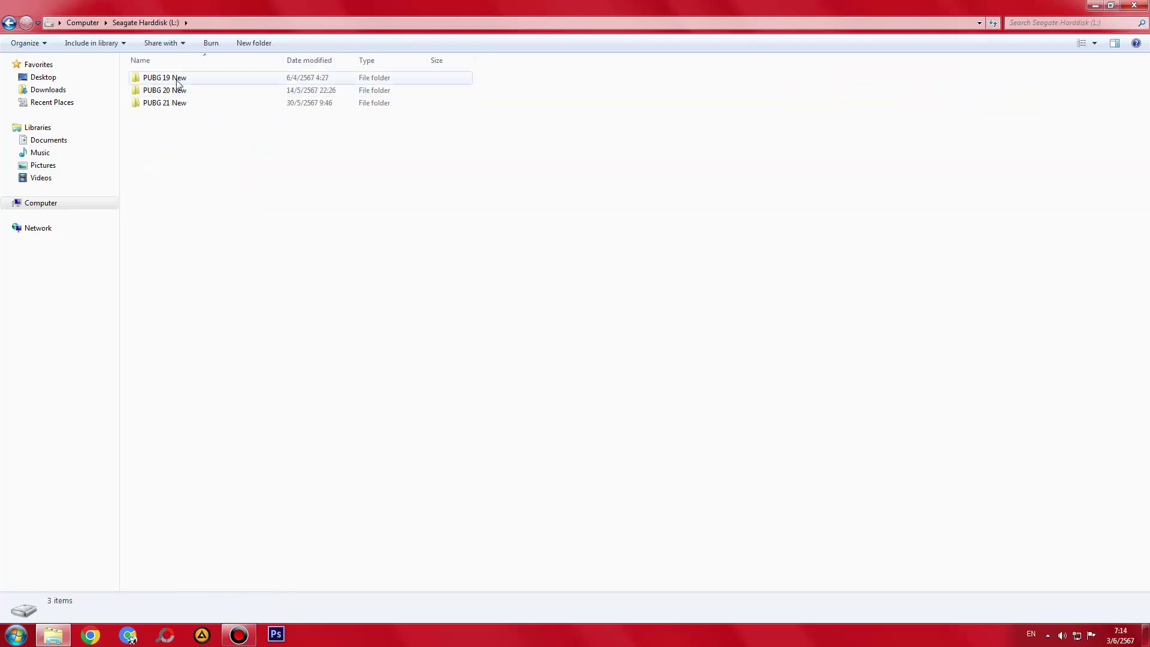
pyautogui.press('BackSpace')
pyautogui.rightClick(481, 209)
pyautogui.click(506, 256)
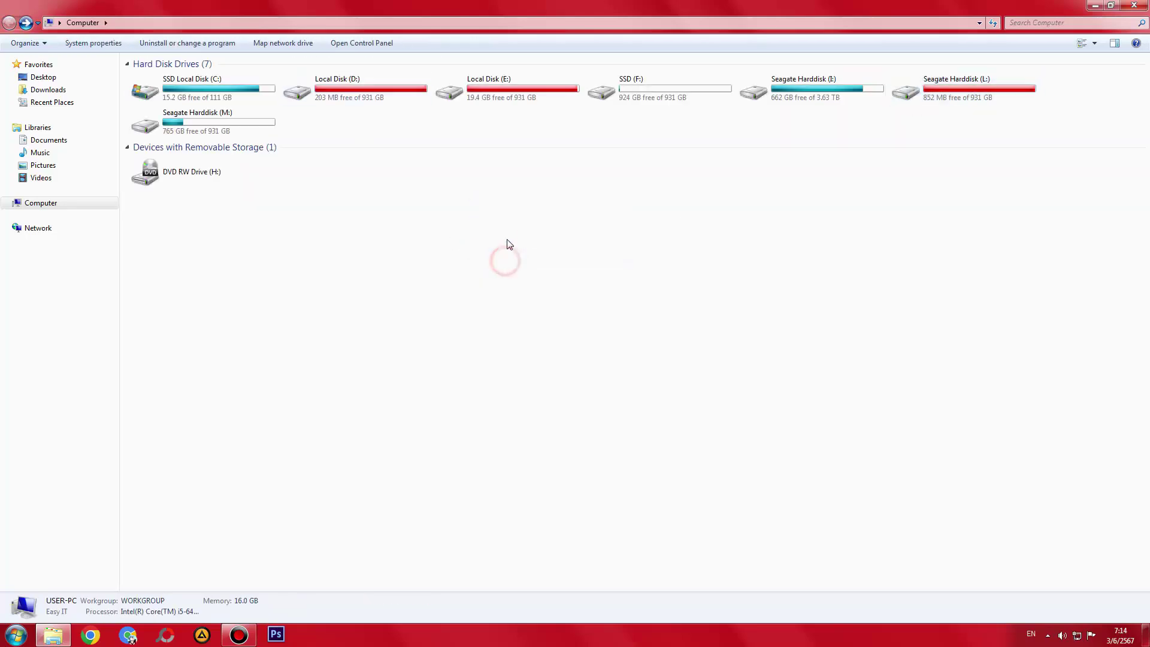
pyautogui.rightClick(507, 229)
pyautogui.click(524, 277)
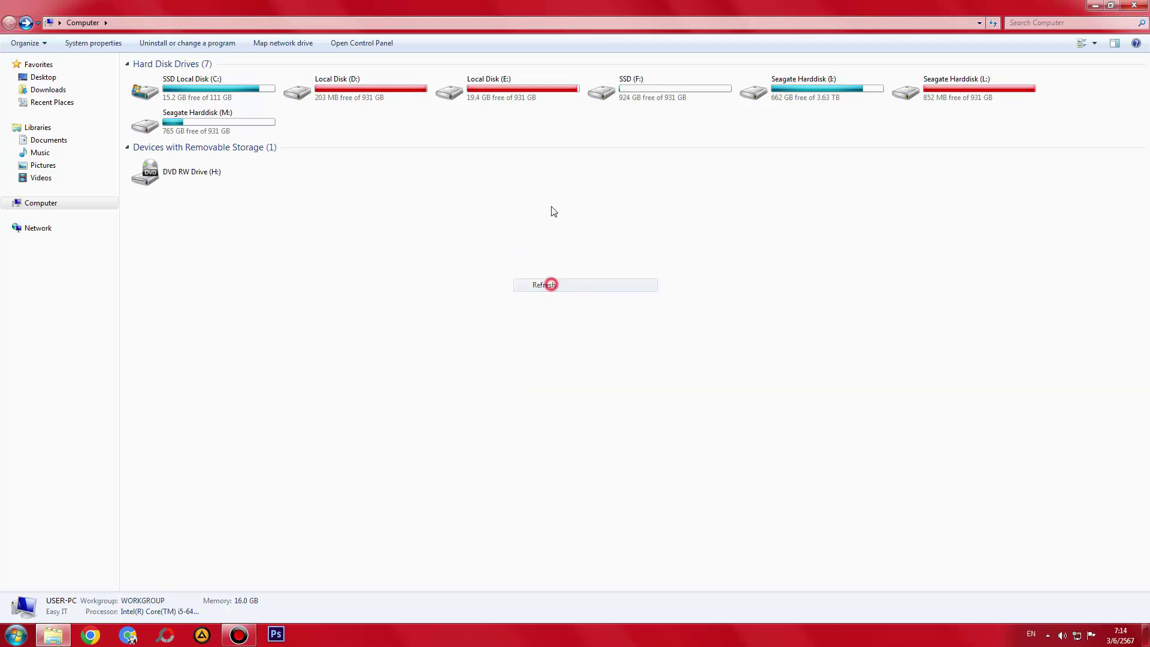
# - Select Local Disks D: and E:, clear the selection, and show the desktop
pyautogui.moveTo(535, 173); pyautogui.dragTo(377, 96)
pyautogui.moveTo(541, 213); pyautogui.dragTo(320, 89)
pyautogui.click(592, 223)
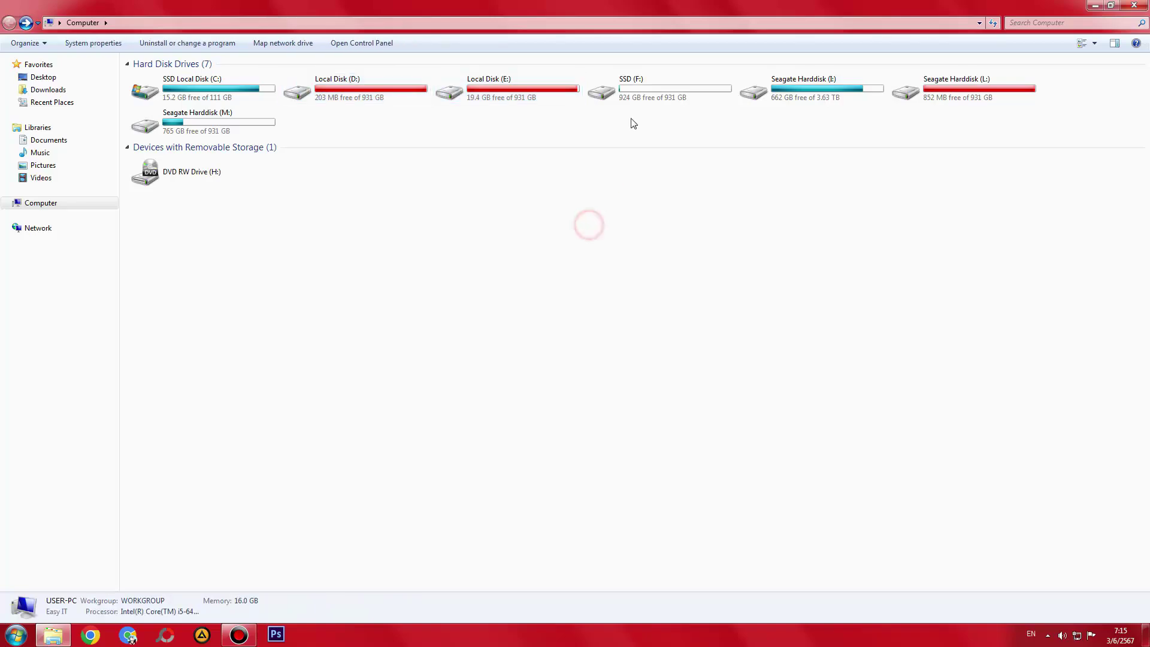
pyautogui.press('super+d')
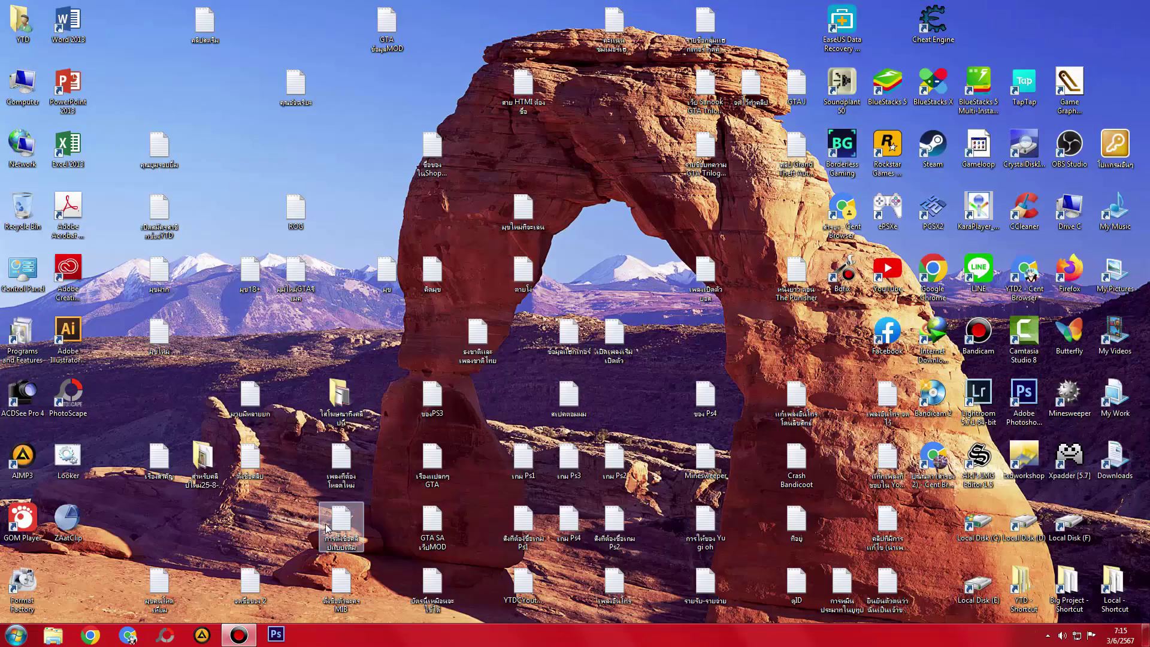
pyautogui.rightClick(580, 237)
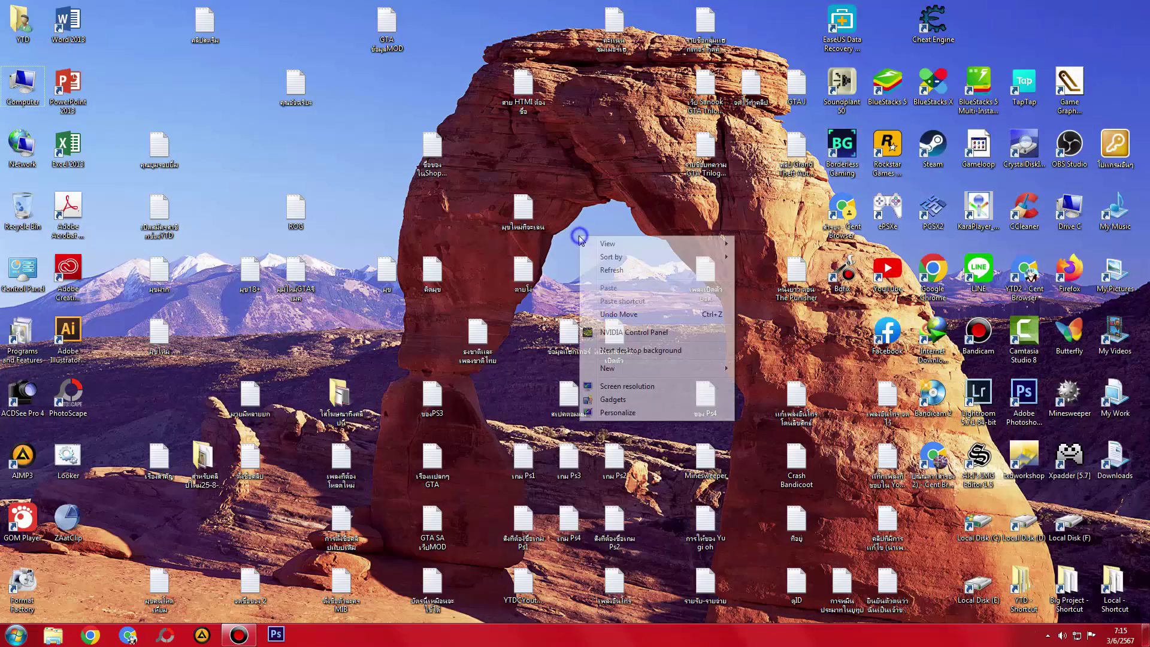
pyautogui.click(610, 273)
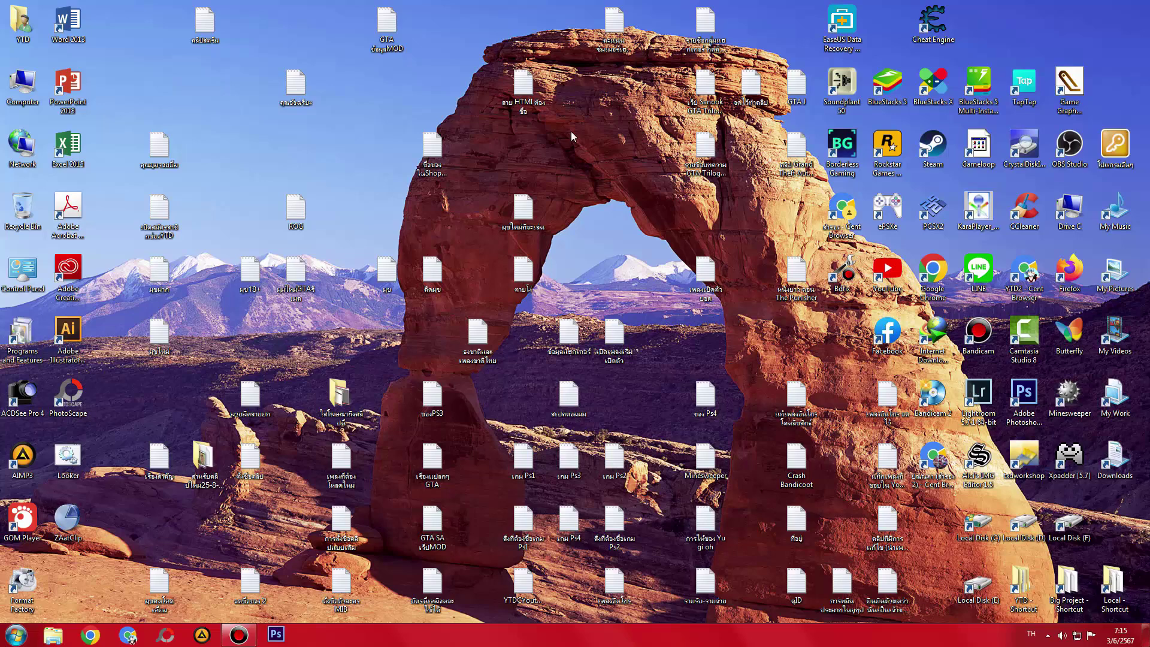
pyautogui.doubleClick(214, 28)
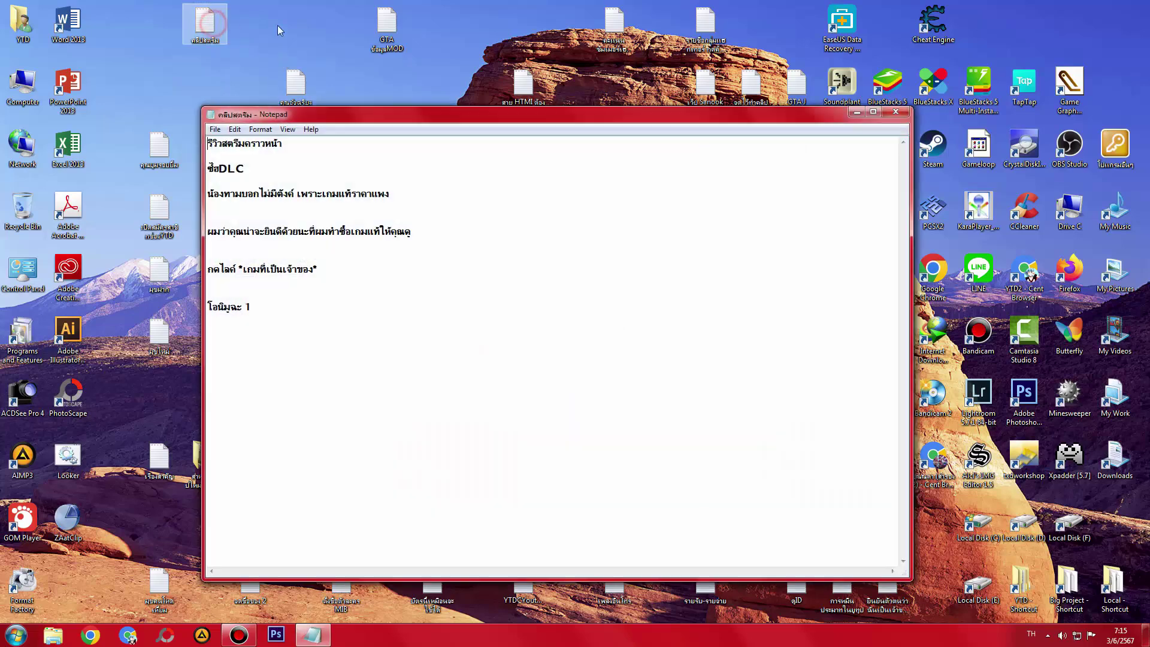
pyautogui.click(895, 113)
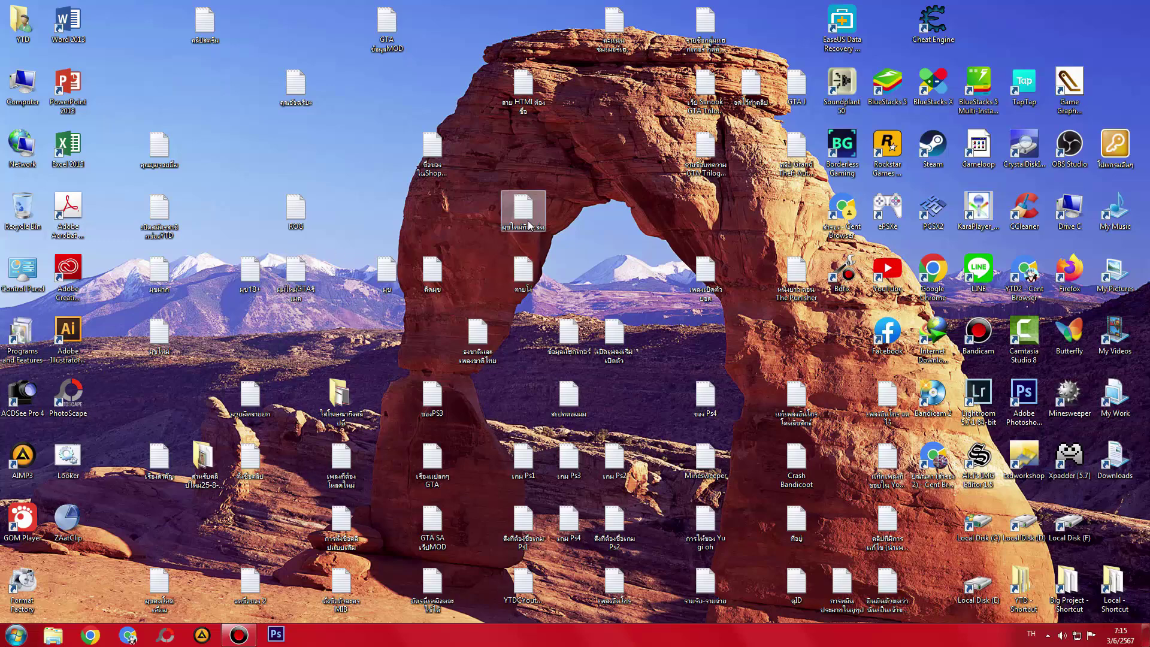
pyautogui.doubleClick(528, 269)
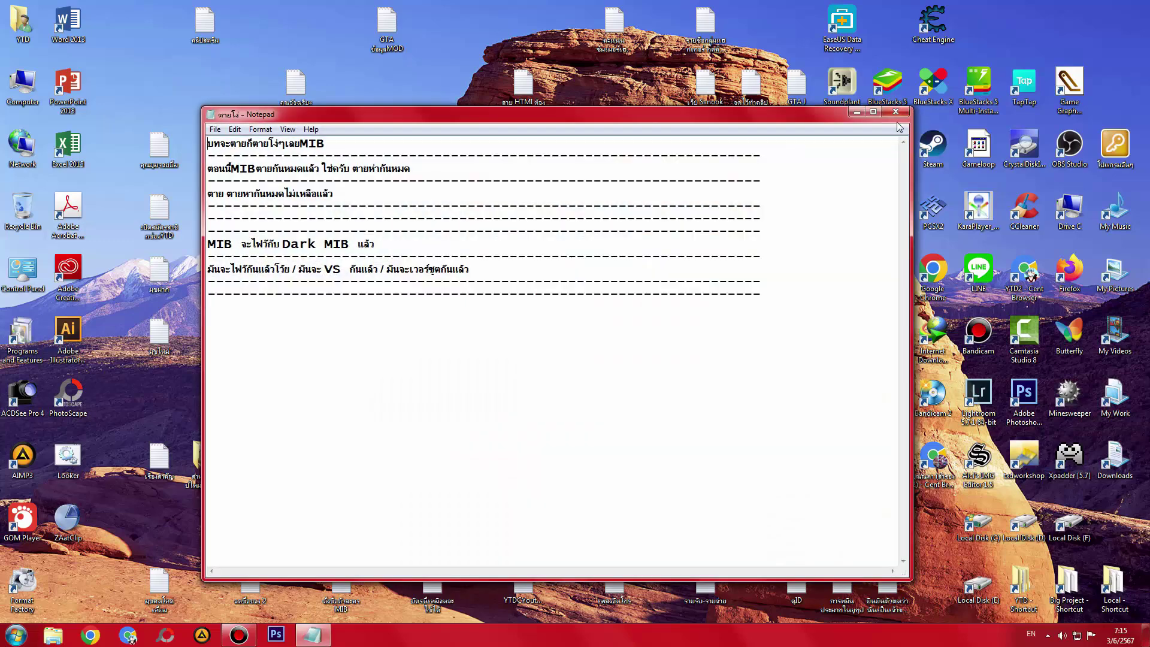
pyautogui.click(895, 112)
pyautogui.rightClick(616, 193)
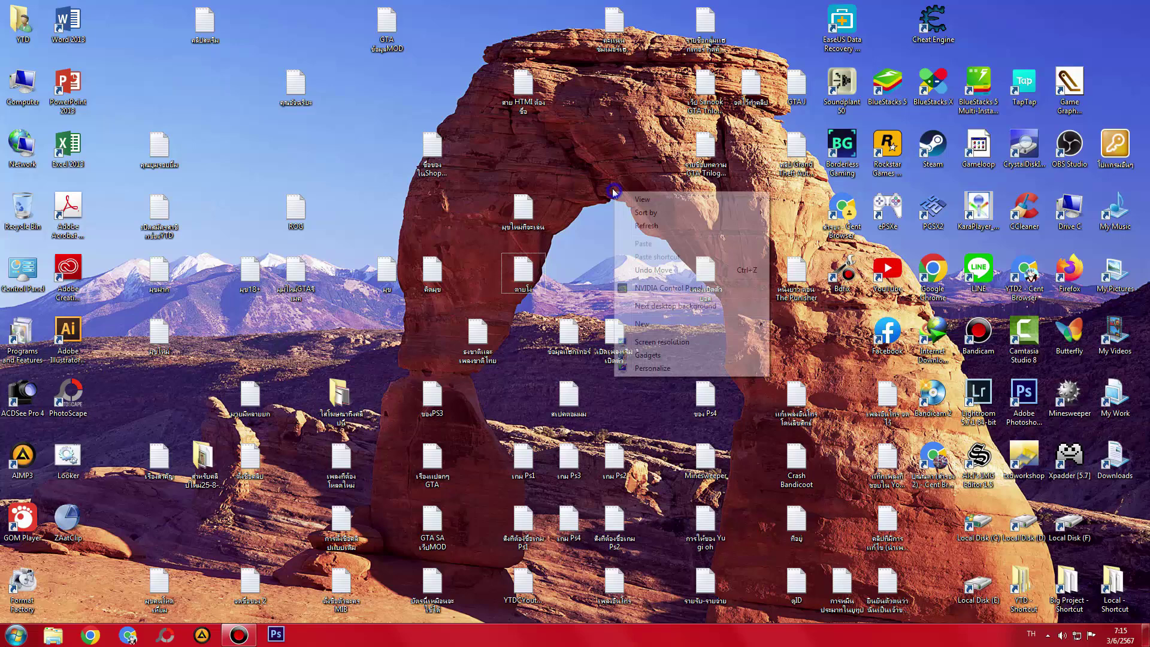
pyautogui.click(646, 226)
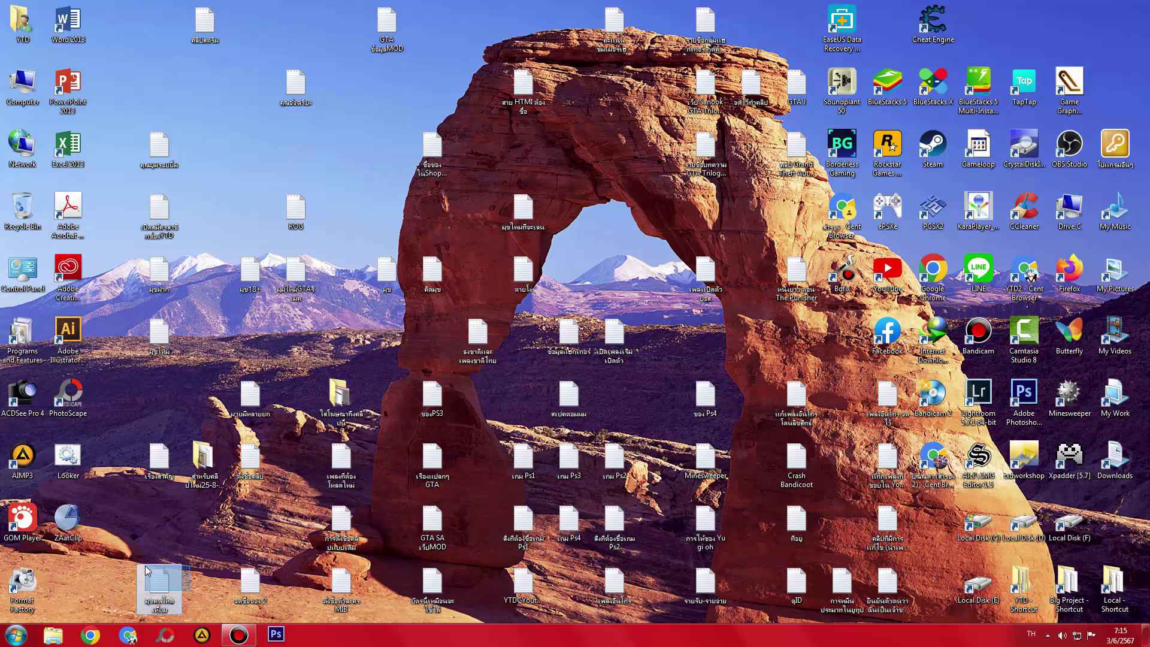
# - Create a folder in YTD named New Text Document 1, using the name copied from Big Project
pyautogui.doubleClick(1068, 584)
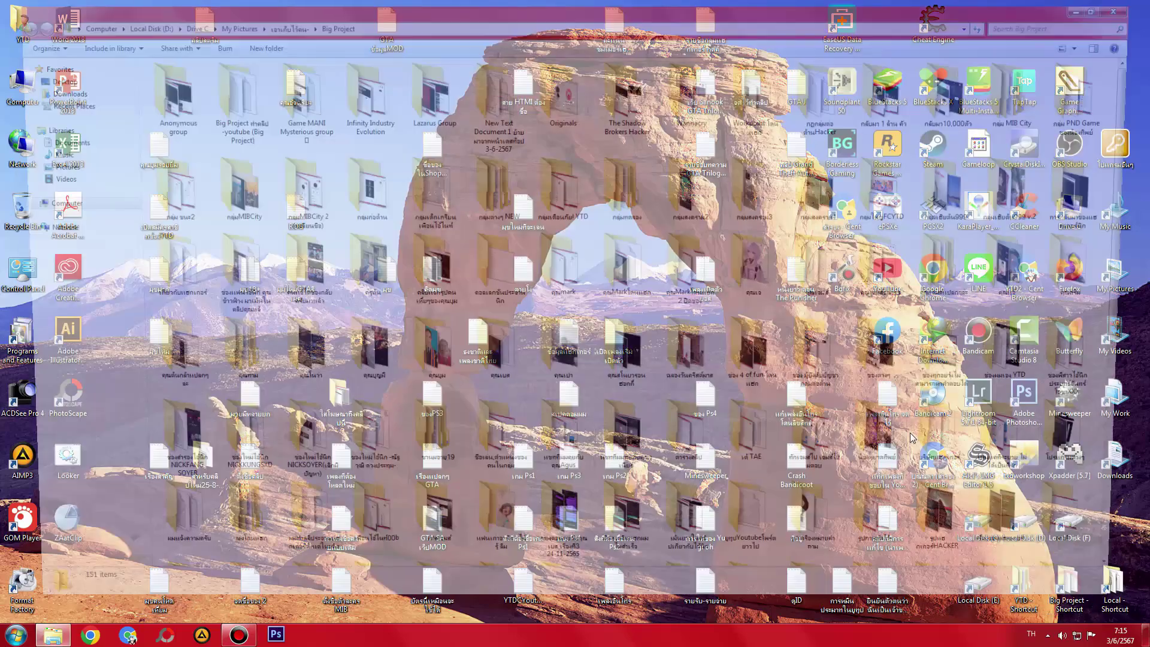
pyautogui.click(502, 110)
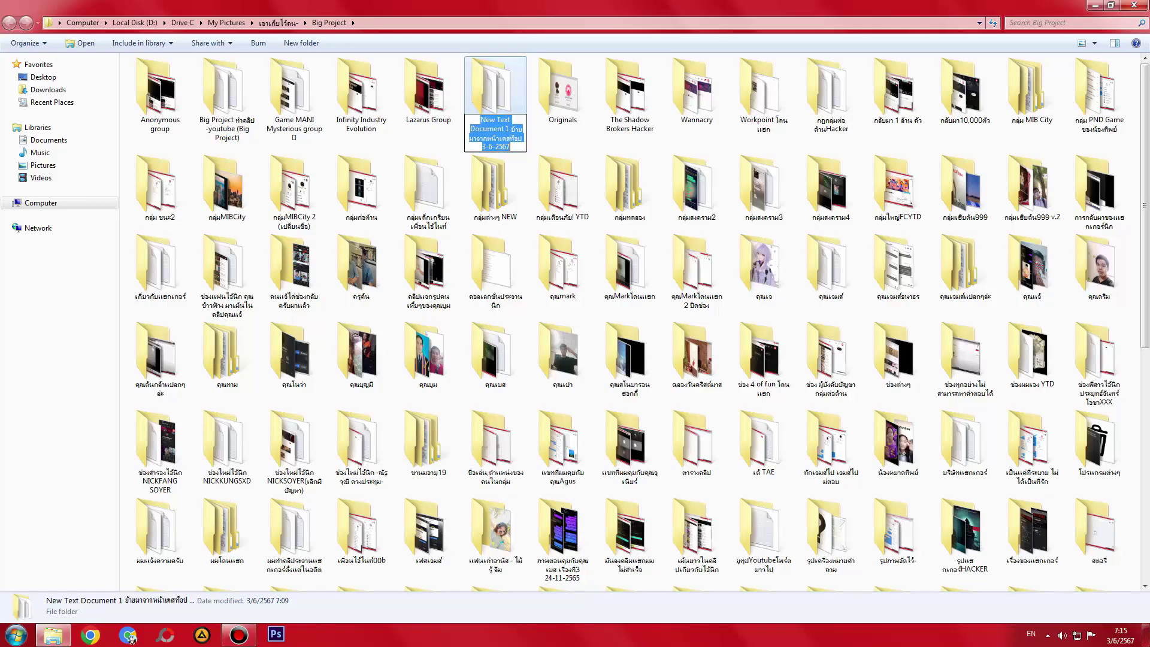
pyautogui.click(1134, 6)
pyautogui.doubleClick(1015, 572)
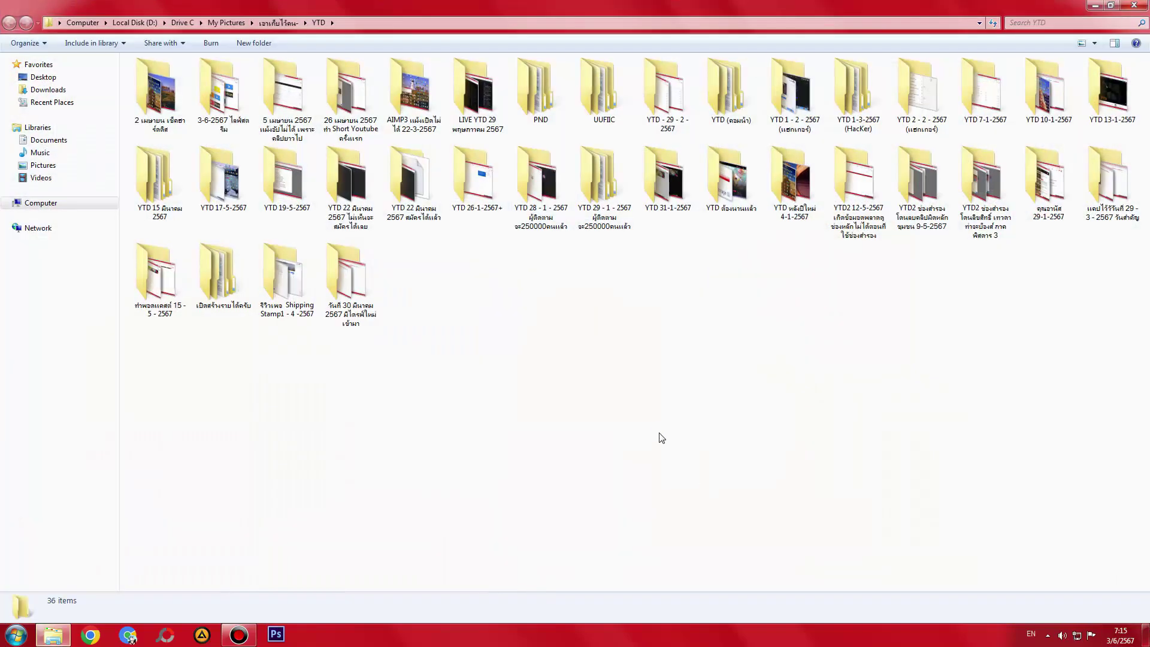
pyautogui.rightClick(660, 435)
pyautogui.moveTo(796, 578)
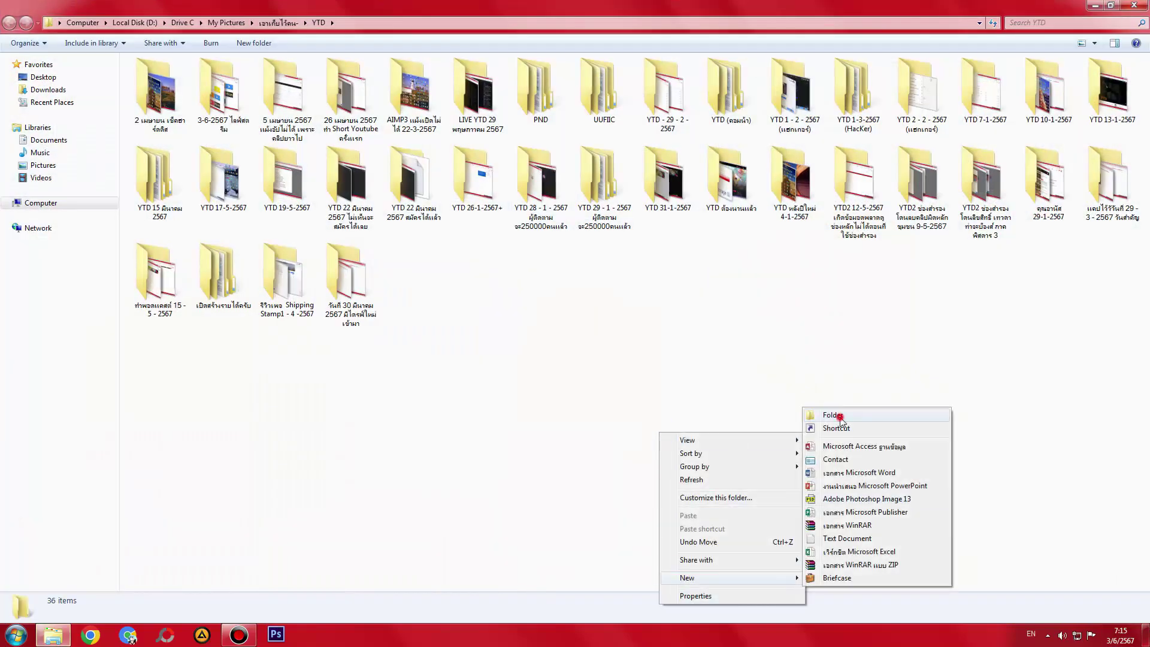
pyautogui.click(822, 410)
pyautogui.write('New Text Document 1 ย้ายมาจากหน้าเดสก์ท็อป 3-6-2567')
pyautogui.press('Return')
# - Shrink the YTD window, peek into its New Text Document 1 folder, and move the window right
pyautogui.press('super+Down')
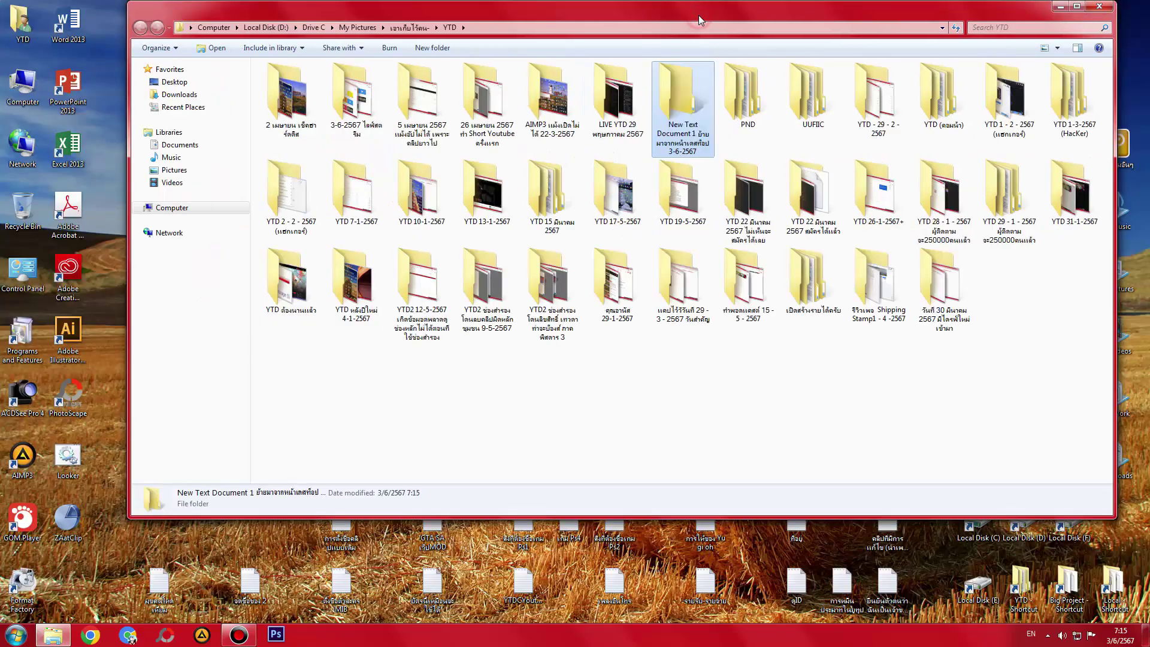
pyautogui.click(158, 591)
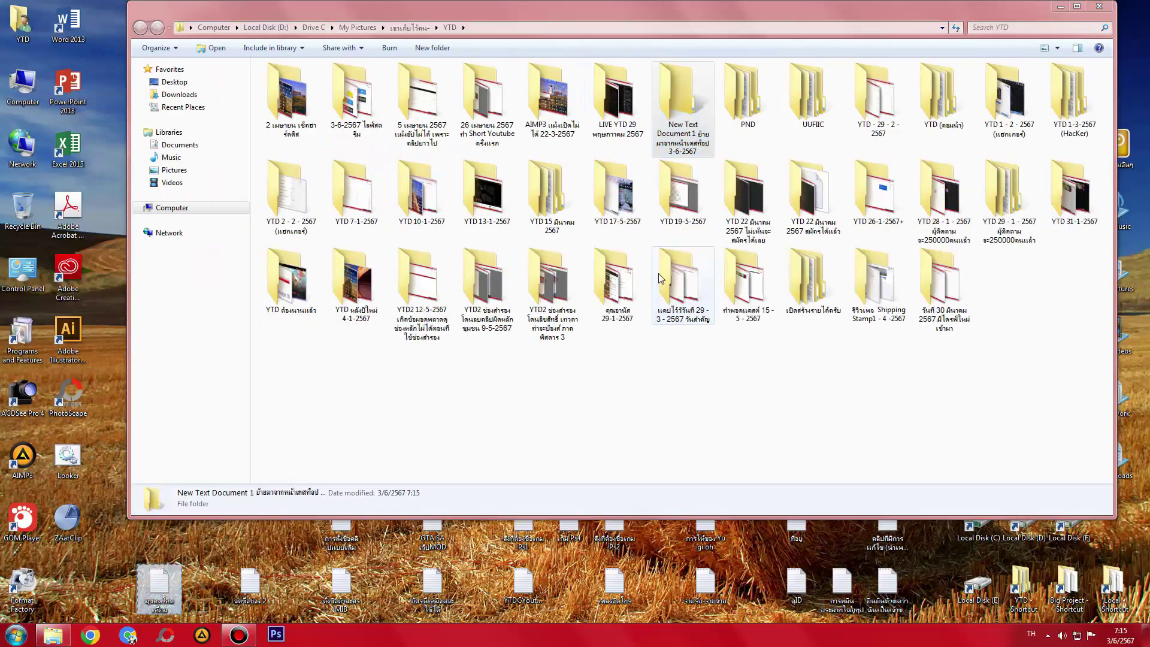
pyautogui.doubleClick(683, 108)
pyautogui.press('BackSpace')
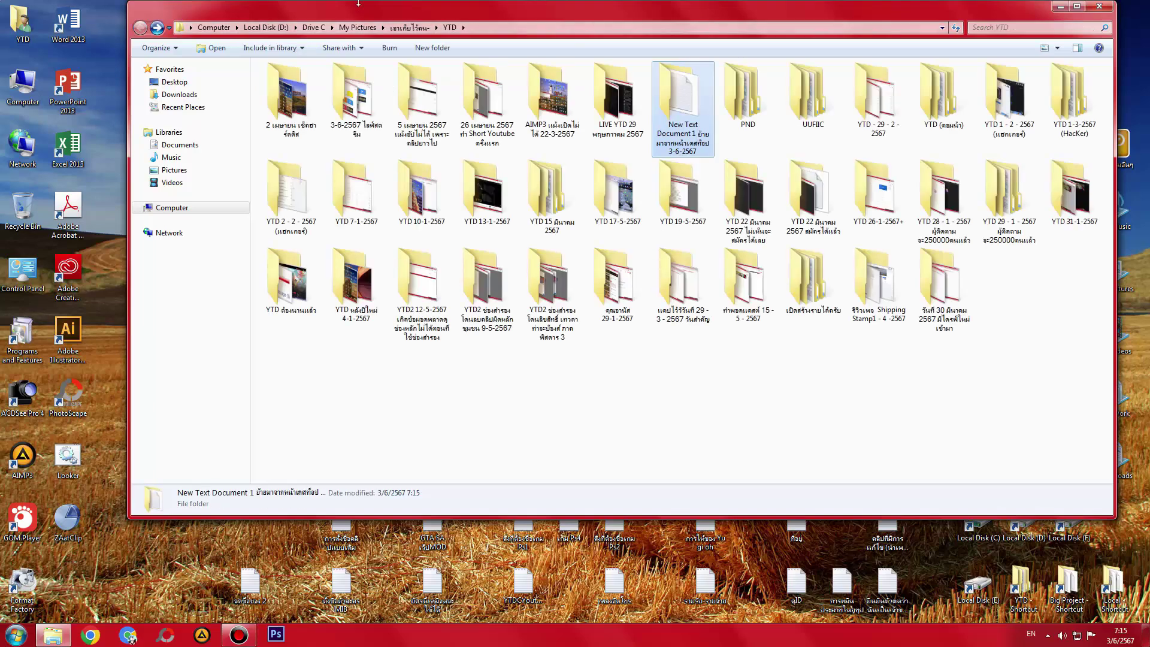
pyautogui.moveTo(358, 3); pyautogui.dragTo(555, 22)
# - Read the มวยมีหลายยก note, then recheck YTD's New Text Document 1 folder
pyautogui.doubleClick(250, 394)
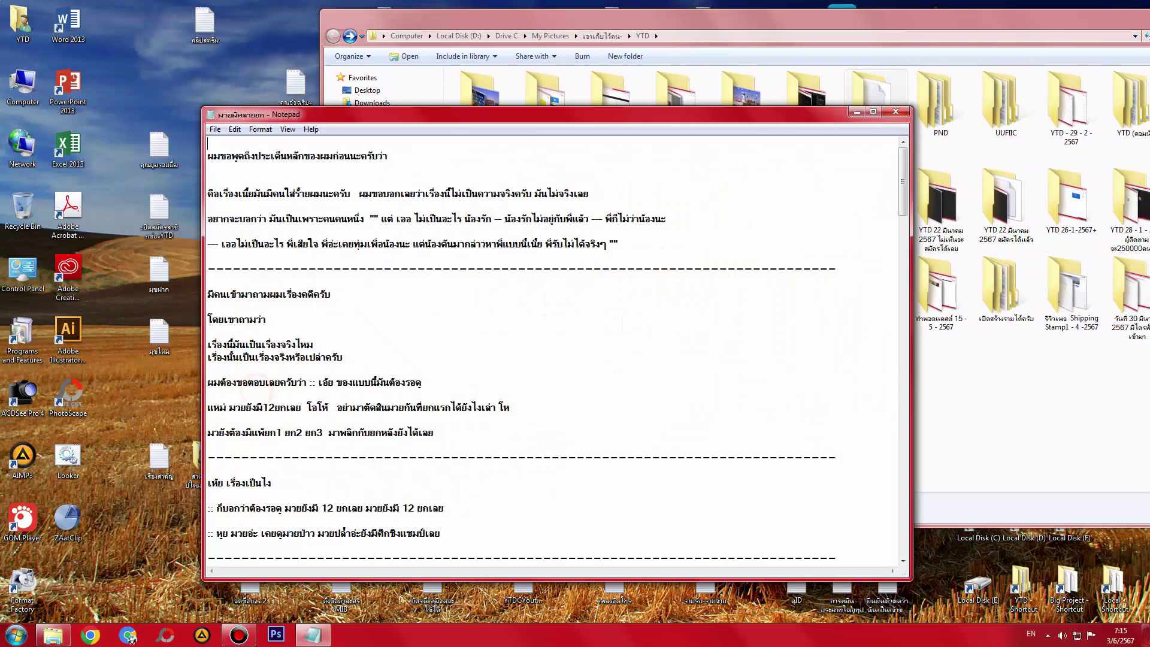
pyautogui.moveTo(903, 177); pyautogui.dragTo(909, 516)
pyautogui.click(895, 112)
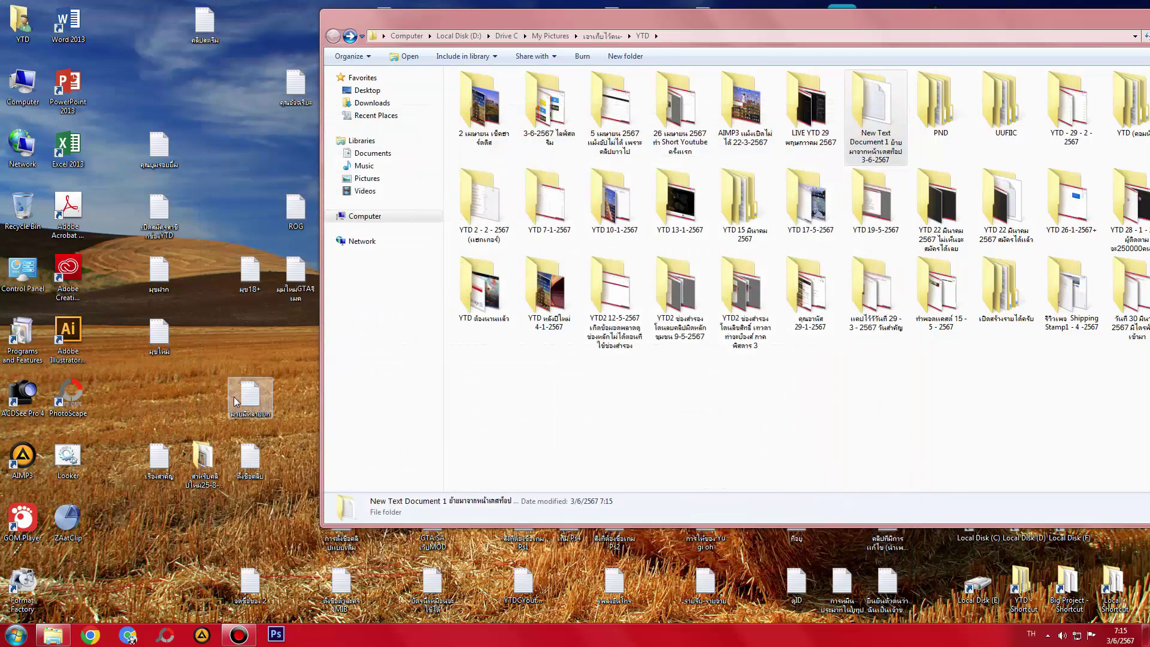
pyautogui.doubleClick(875, 108)
pyautogui.press('BackSpace')
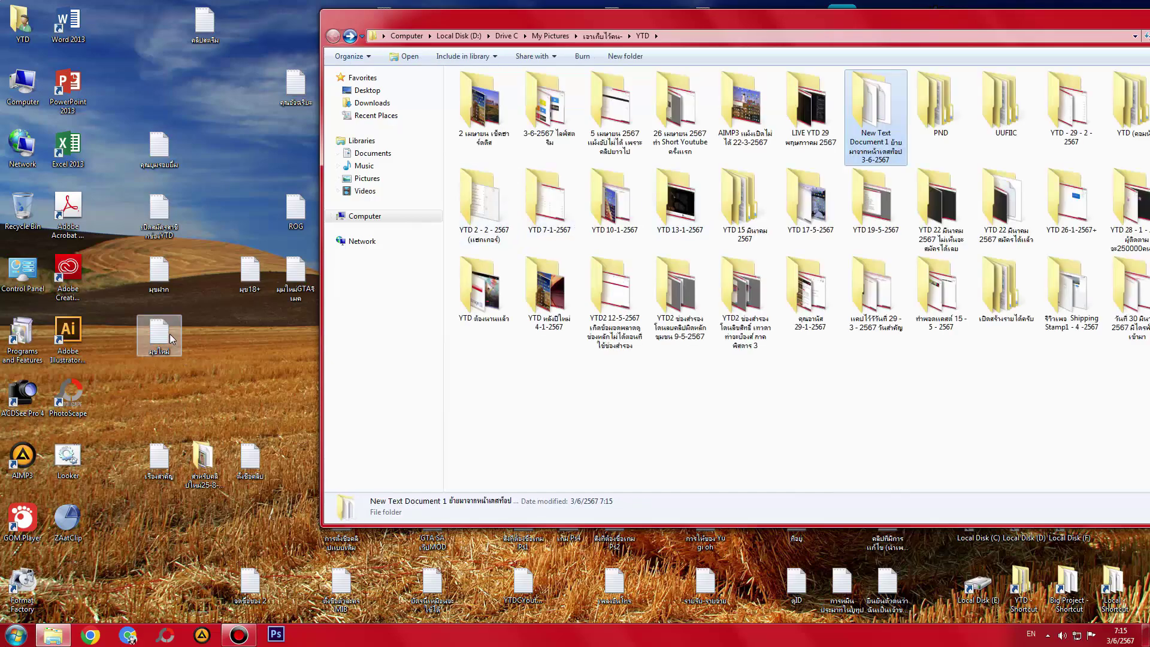
# - Select the คุณมุมรอยยิ้ม note, switch input to Thai, and open Big Project in a new window
pyautogui.click(169, 168)
pyautogui.press('`')
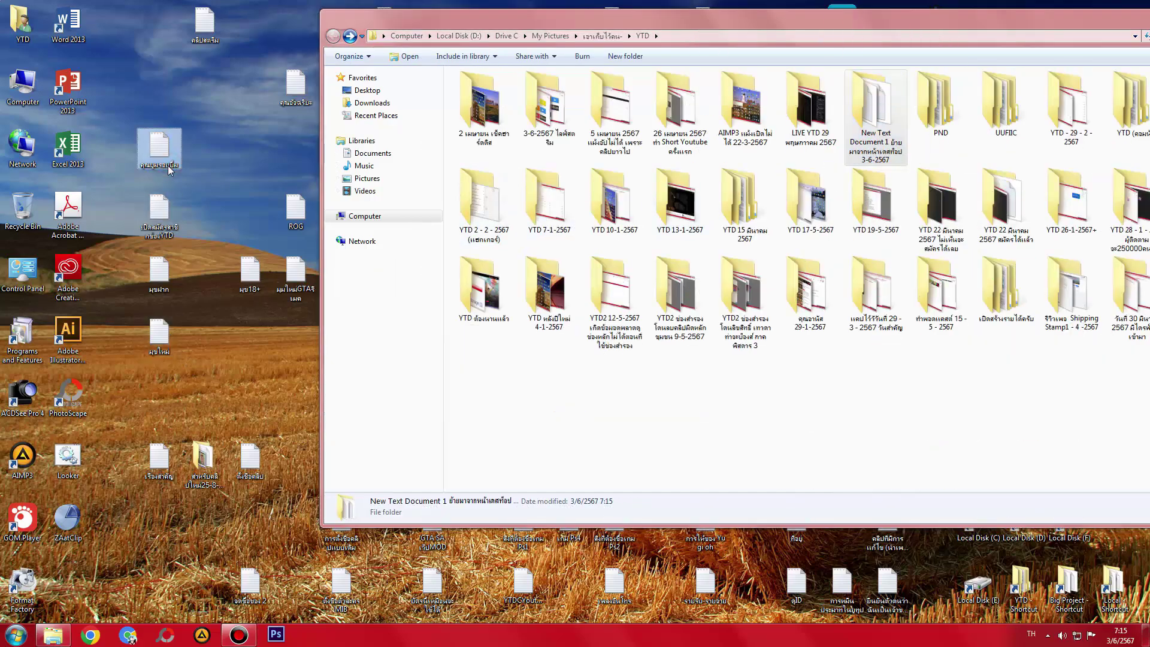
pyautogui.doubleClick(1068, 582)
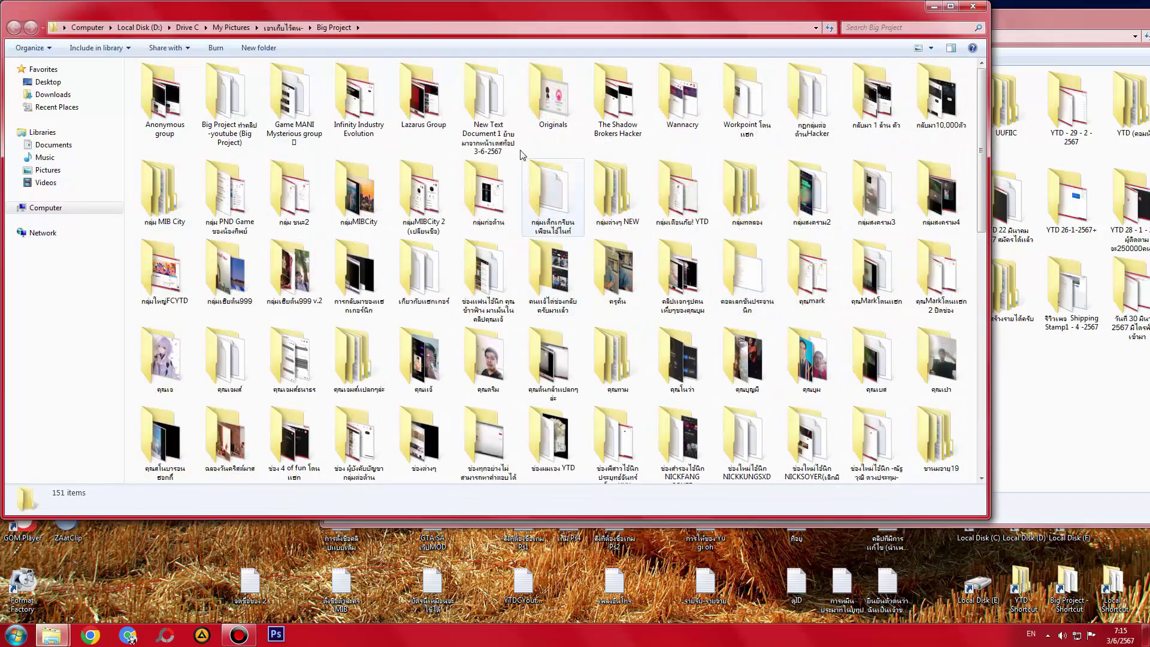
# - Search Big Project's New Text Document 1 folder for คุณมุม, close it, and reposition the YTD window
pyautogui.doubleClick(508, 124)
pyautogui.write('คุณมุม')
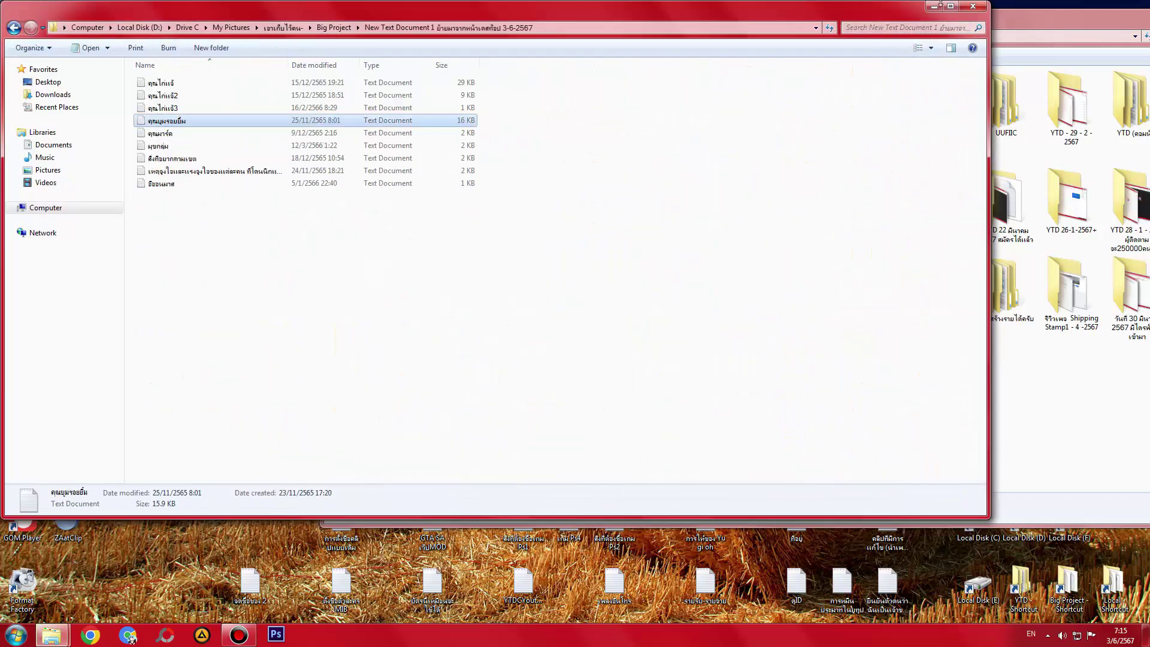
pyautogui.click(971, 7)
pyautogui.moveTo(685, 24); pyautogui.dragTo(612, 261)
pyautogui.moveTo(613, 303); pyautogui.dragTo(613, 66)
# - Open YTD's New Text Document 1 folder, read the มุขใหม่ note, and paste it there
pyautogui.doubleClick(805, 156)
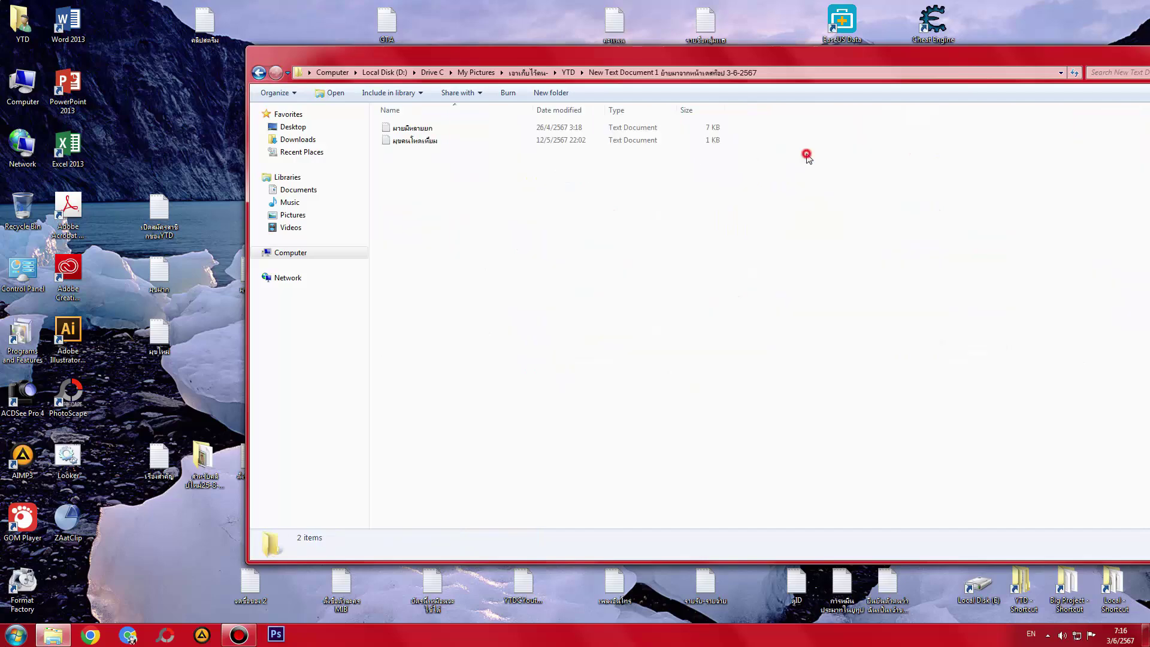
pyautogui.doubleClick(158, 335)
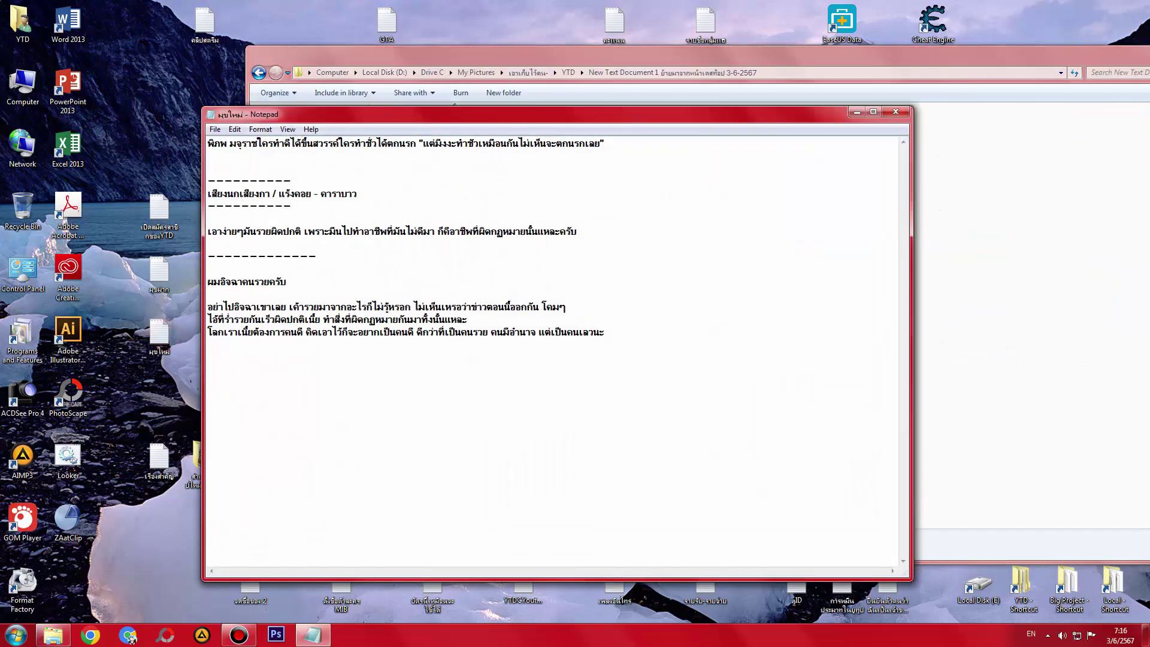
pyautogui.click(896, 112)
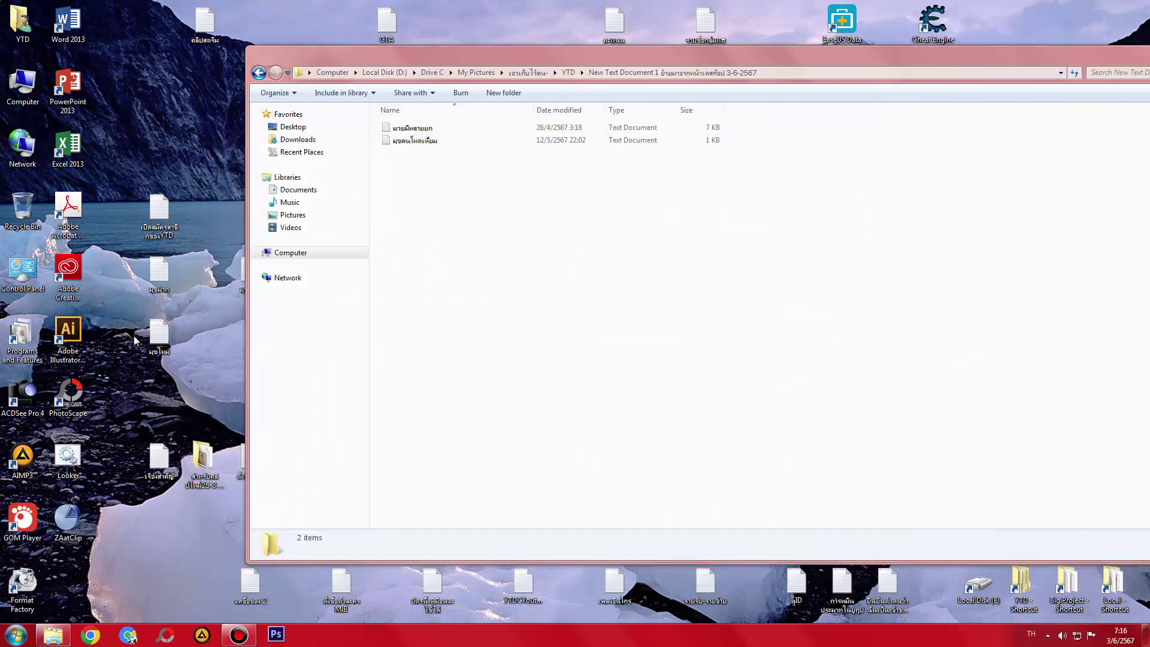
pyautogui.click(491, 307)
pyautogui.hotkey('ctrl', 'v')
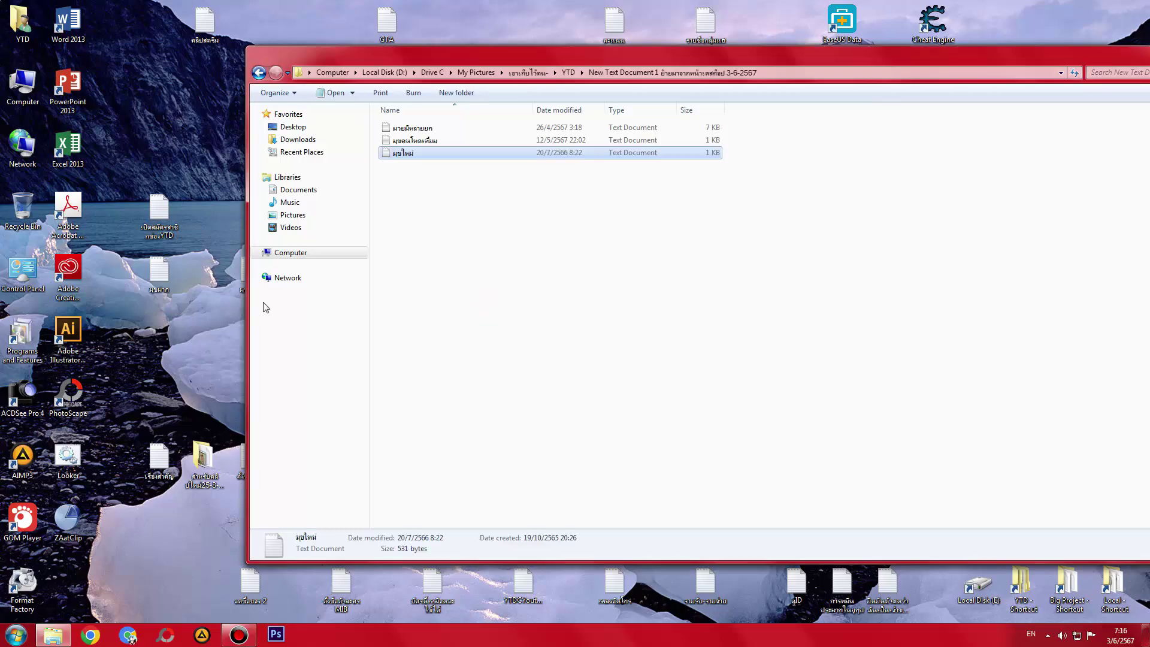
# - Read the มุขฝาก note, then cut and paste it into the YTD subfolder
pyautogui.doubleClick(158, 273)
pyautogui.click(895, 112)
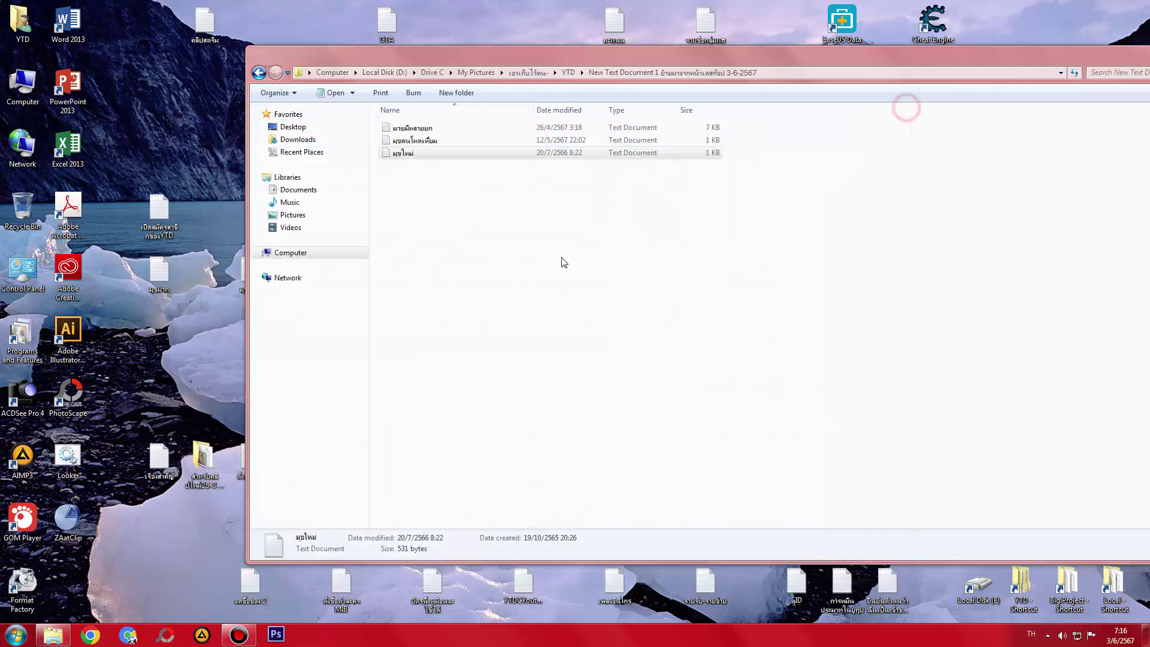
pyautogui.hotkey('ctrl', 'x')
pyautogui.click(560, 259)
pyautogui.hotkey('ctrl', 'v')
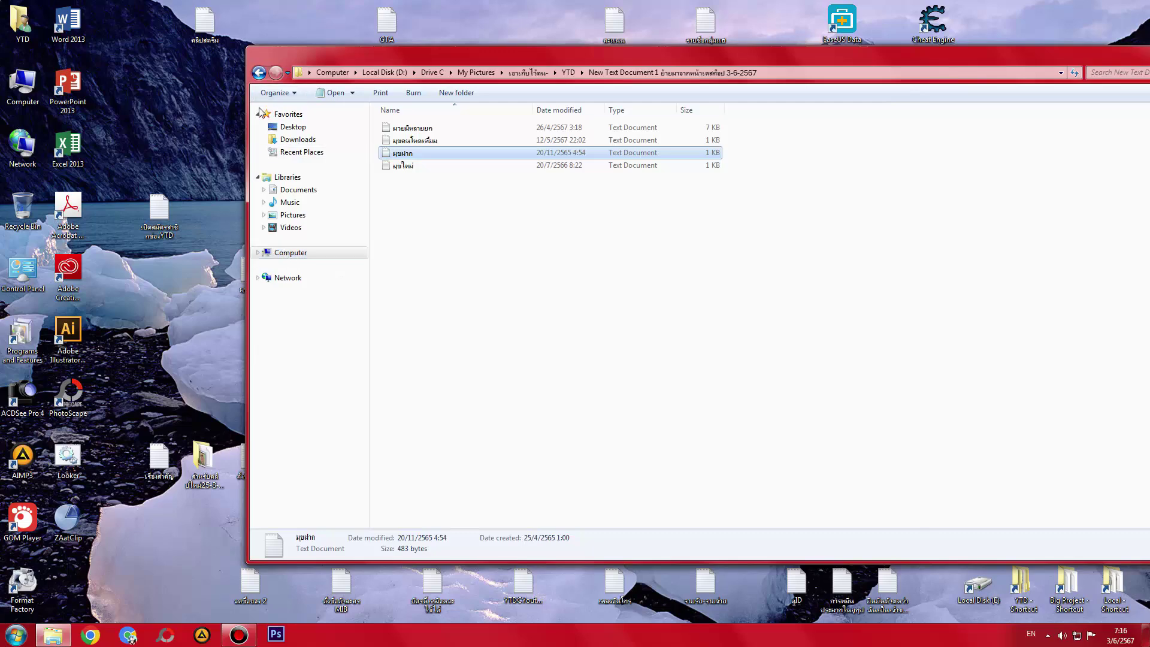
# - Read the มุข18+ and มุขใหม่GTAรีเมค notes and drag both into the YTD subfolder
pyautogui.moveTo(276, 54); pyautogui.dragTo(471, 55)
pyautogui.doubleClick(250, 273)
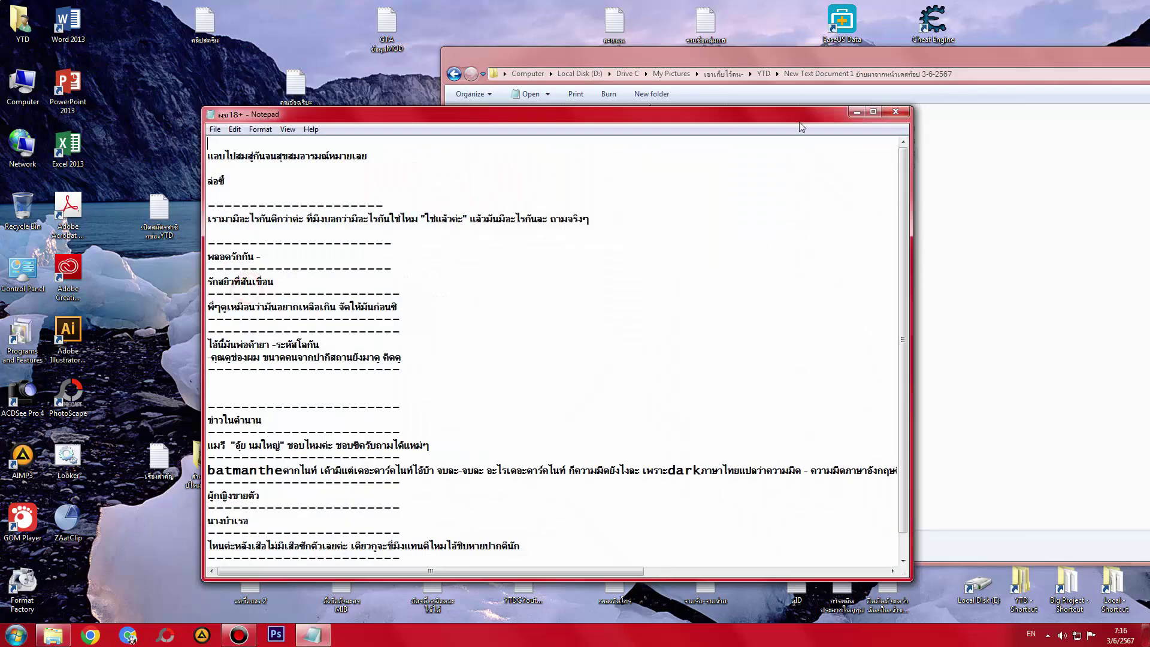
pyautogui.click(896, 112)
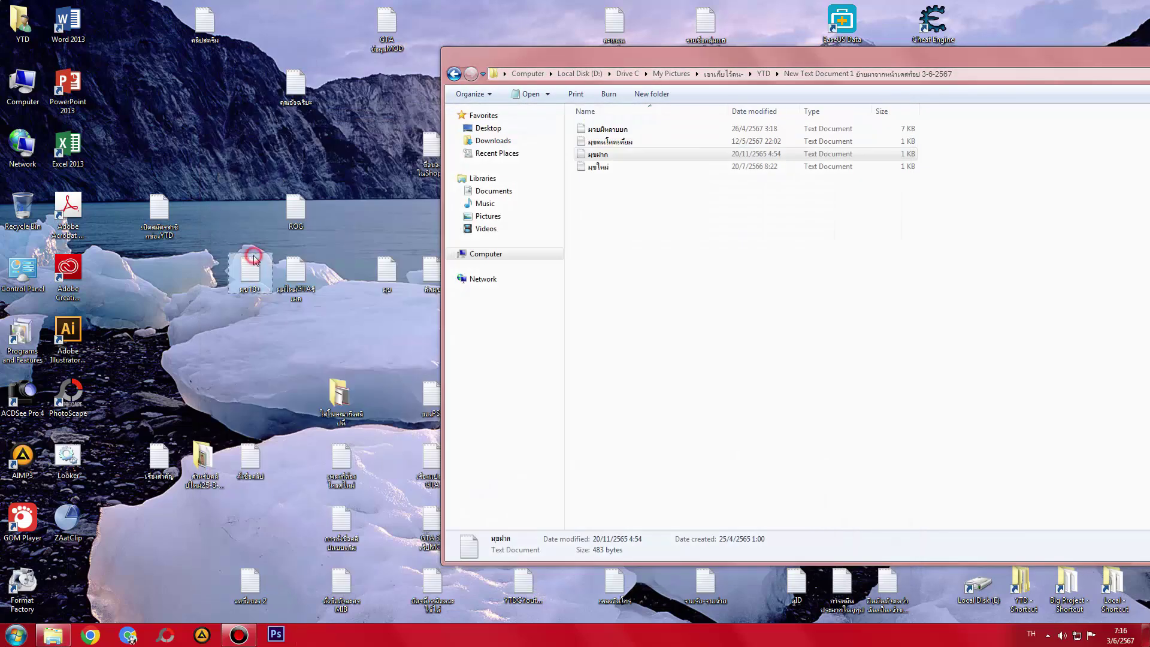
pyautogui.moveTo(254, 258); pyautogui.dragTo(747, 259)
pyautogui.doubleClick(296, 273)
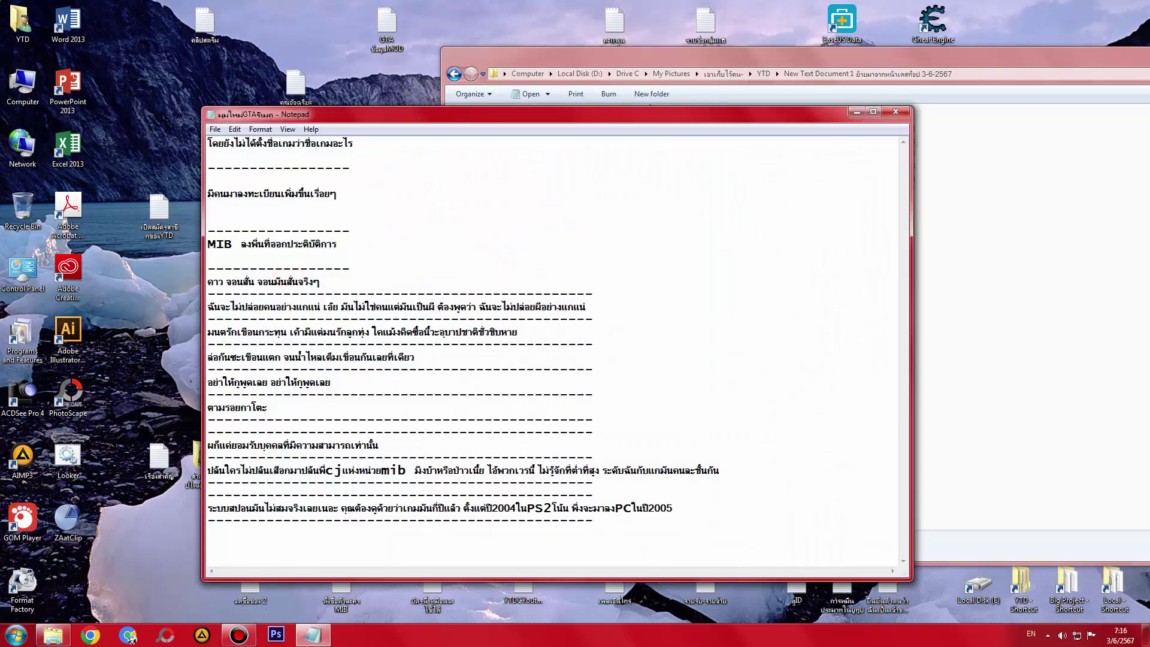
pyautogui.click(897, 112)
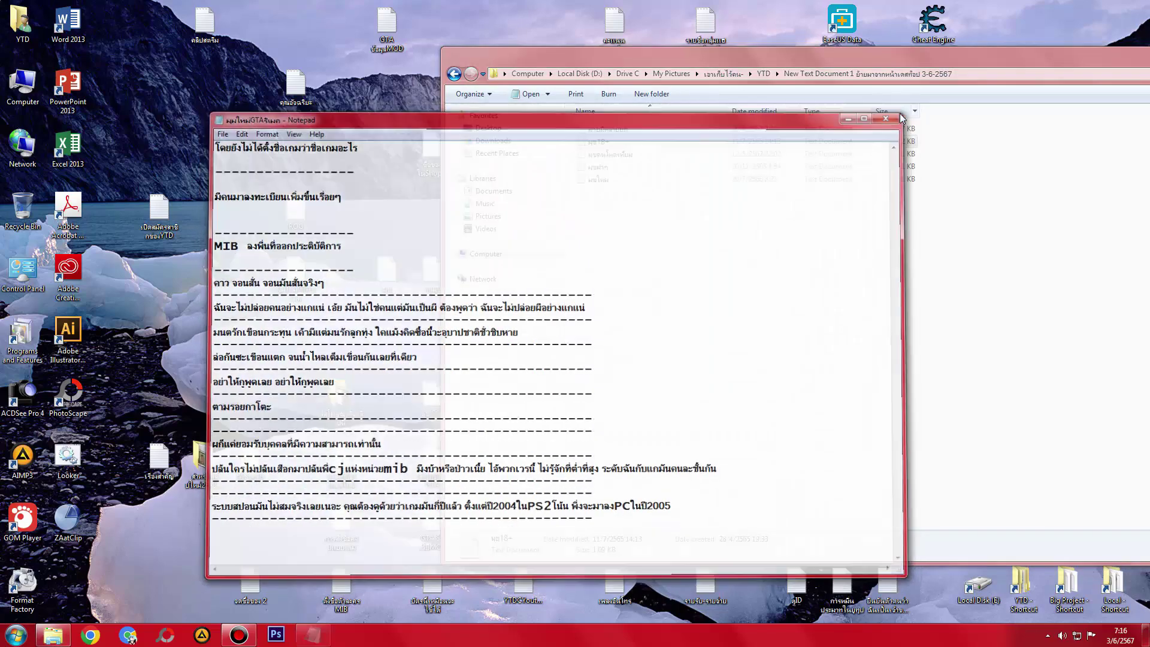
pyautogui.moveTo(296, 273); pyautogui.dragTo(614, 283)
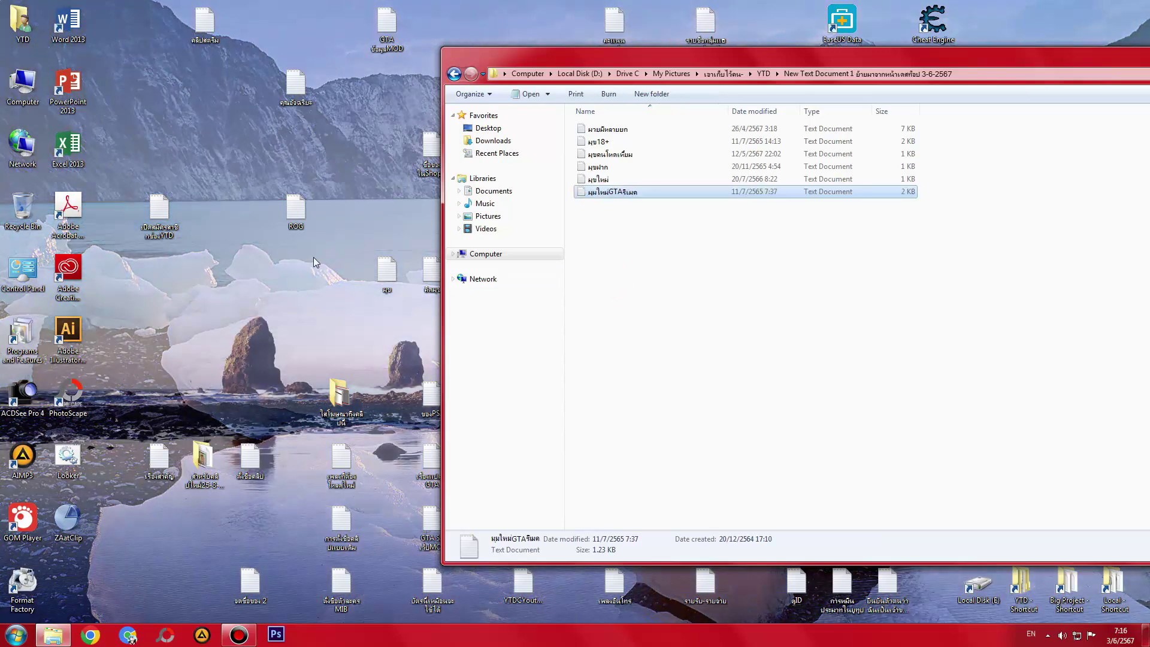
# - Read the ROG and คุณอัจฉริยะ notes and drag both into the YTD subfolder
pyautogui.doubleClick(296, 211)
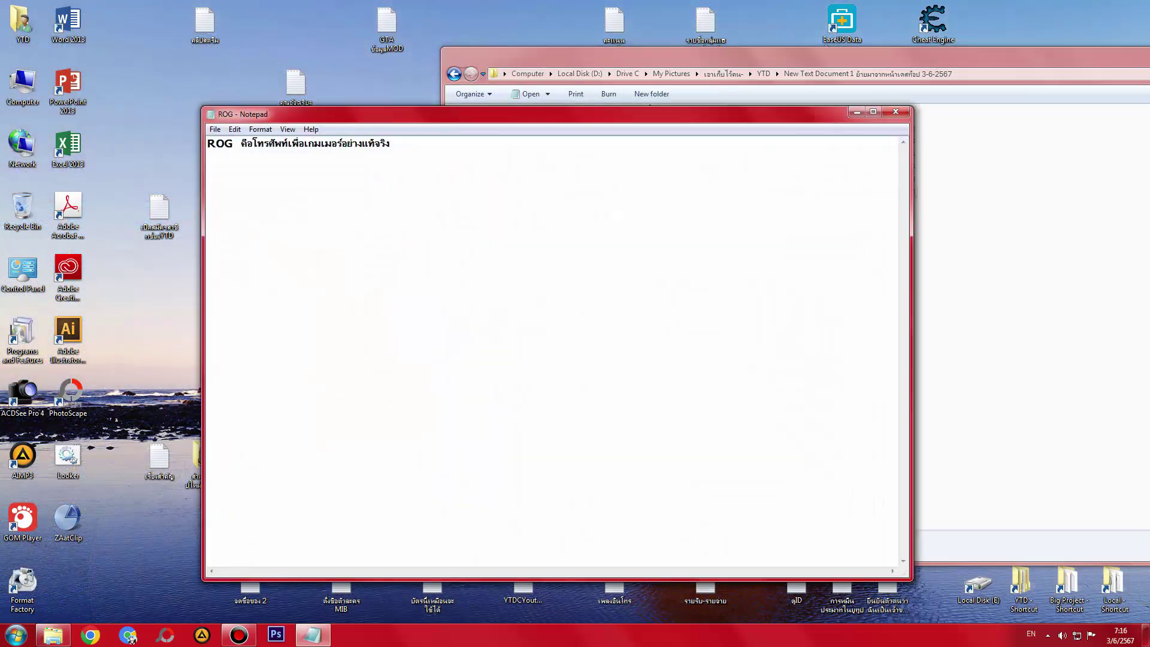
pyautogui.click(896, 112)
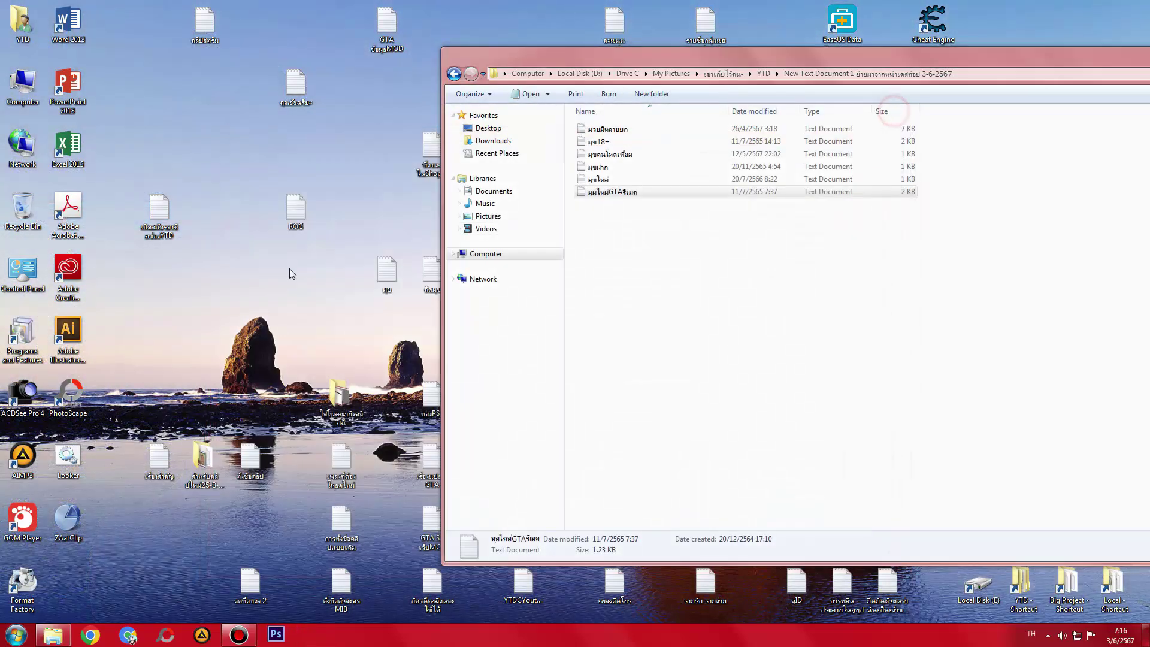
pyautogui.moveTo(285, 208); pyautogui.dragTo(663, 290)
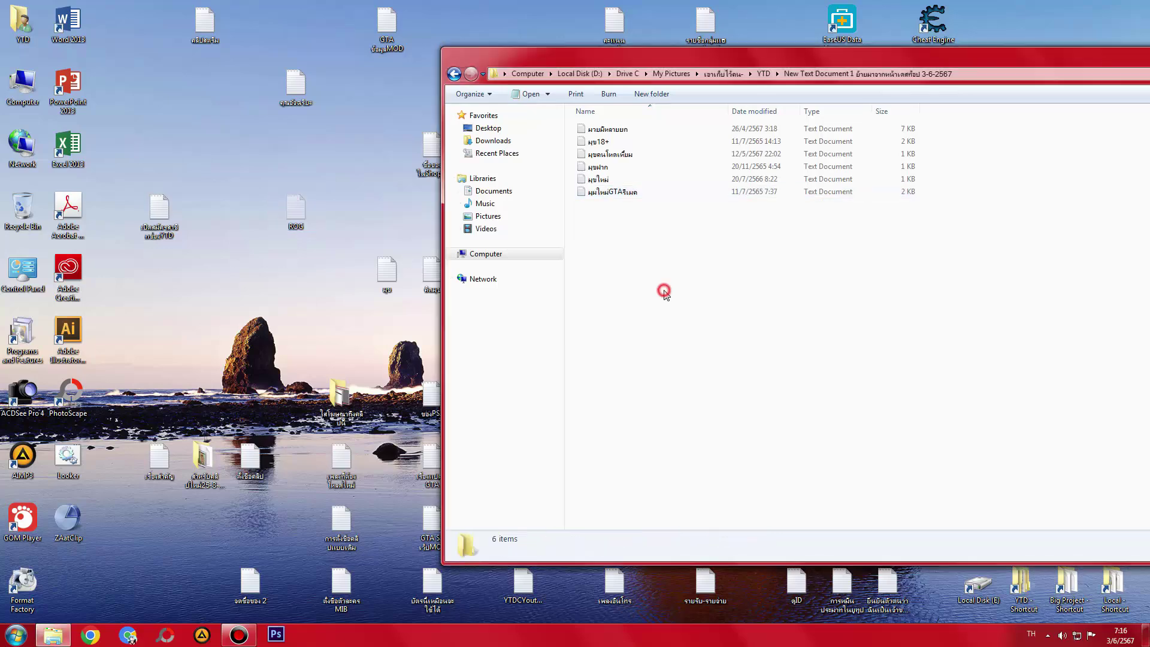
pyautogui.click(166, 236)
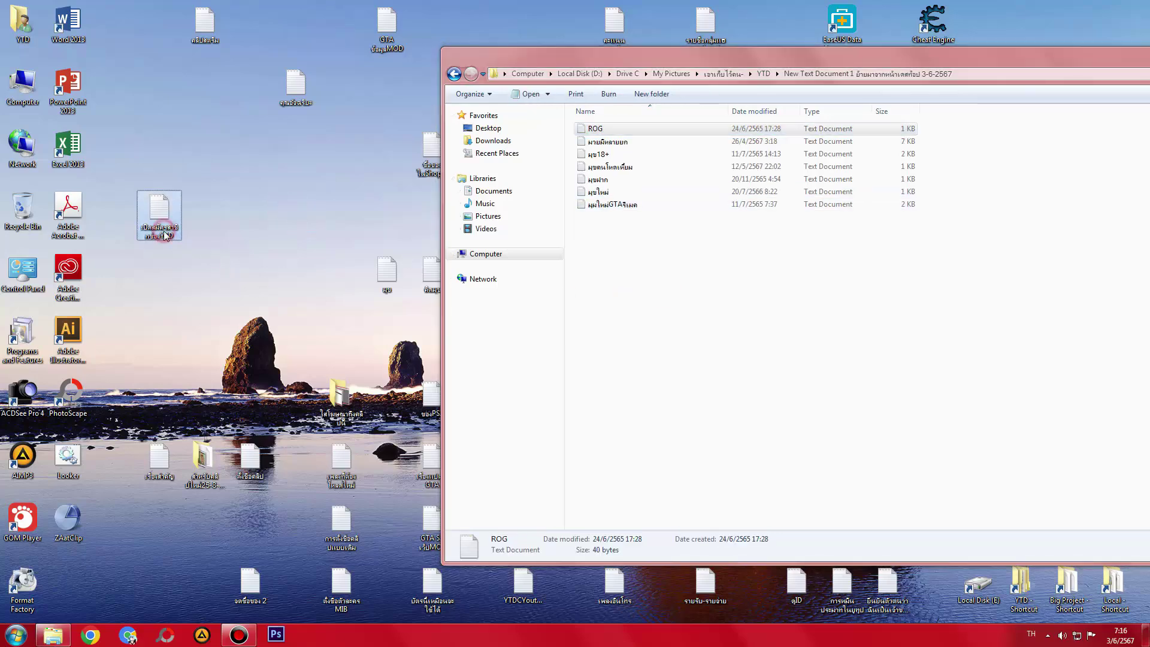
pyautogui.doubleClick(303, 86)
pyautogui.click(904, 116)
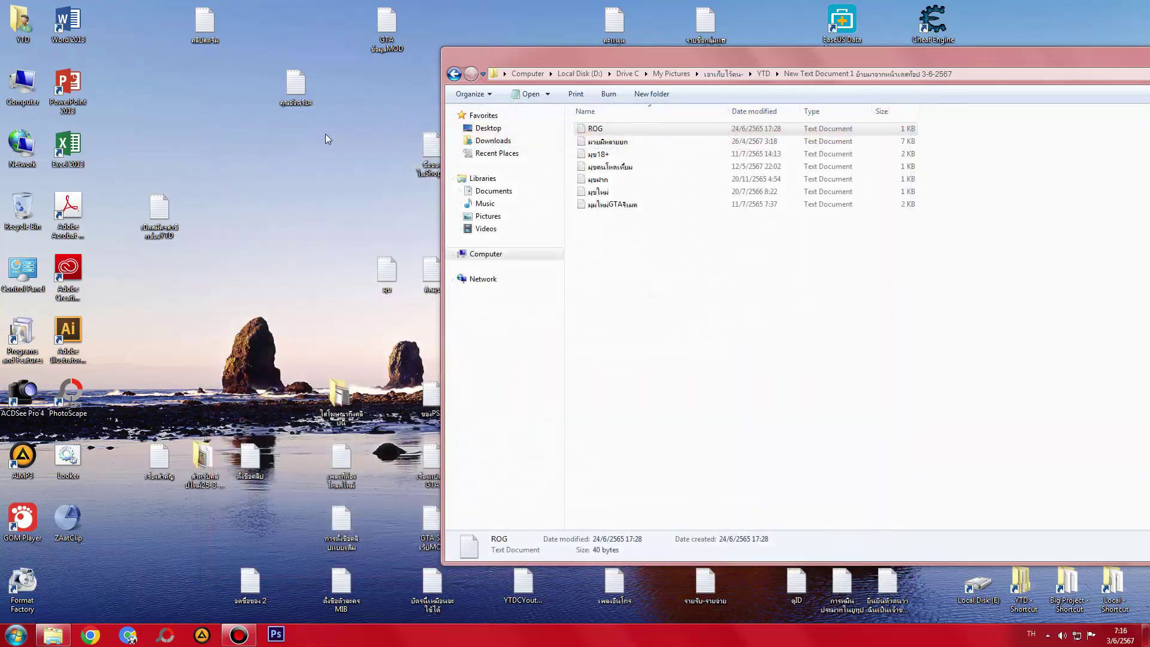
pyautogui.moveTo(296, 87); pyautogui.dragTo(701, 295)
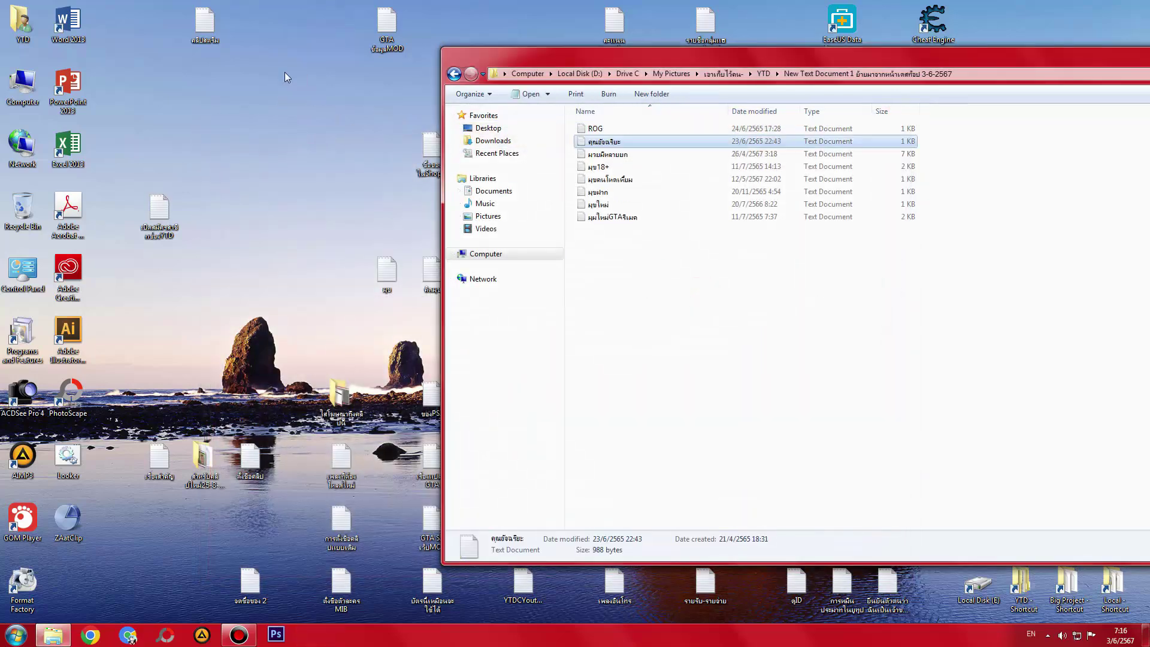
# - Read the Shopee cart note and leave it on the desktop in a new spot
pyautogui.moveTo(545, 64); pyautogui.dragTo(632, 68)
pyautogui.click(423, 157)
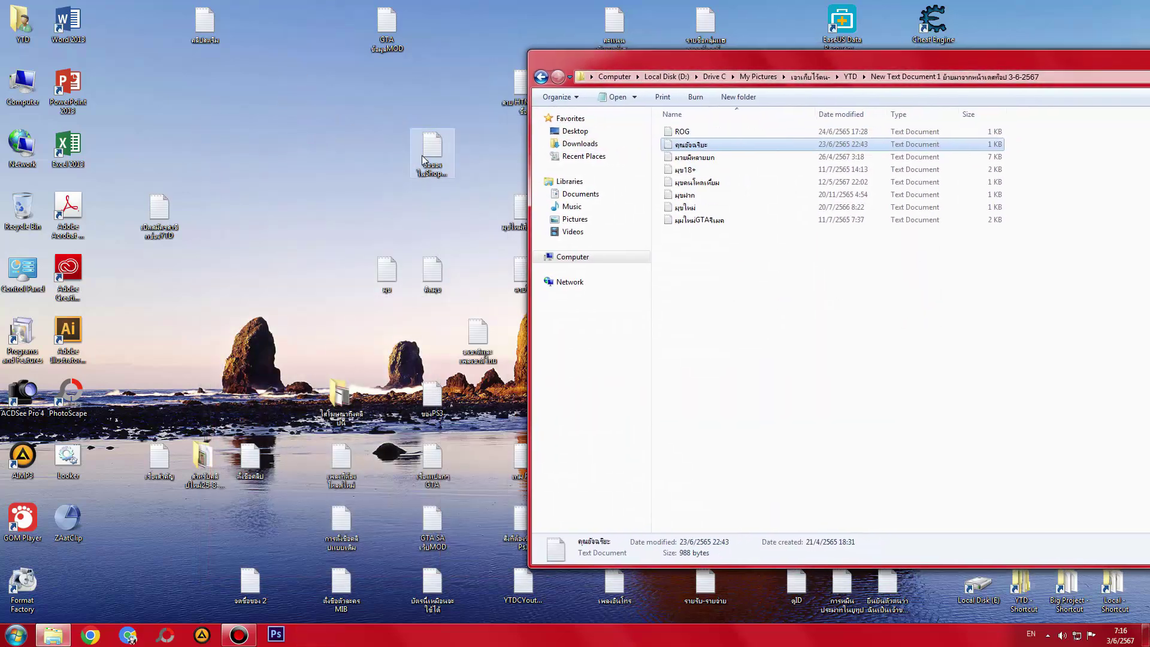
pyautogui.doubleClick(423, 157)
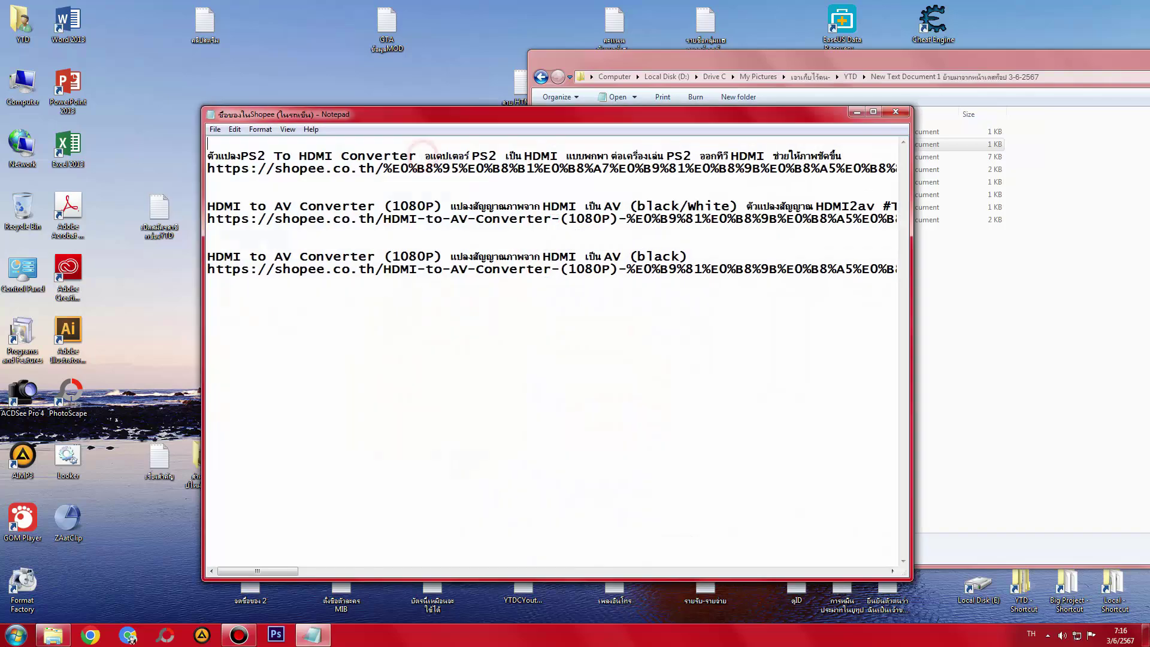
pyautogui.click(896, 112)
pyautogui.moveTo(431, 153); pyautogui.dragTo(168, 142)
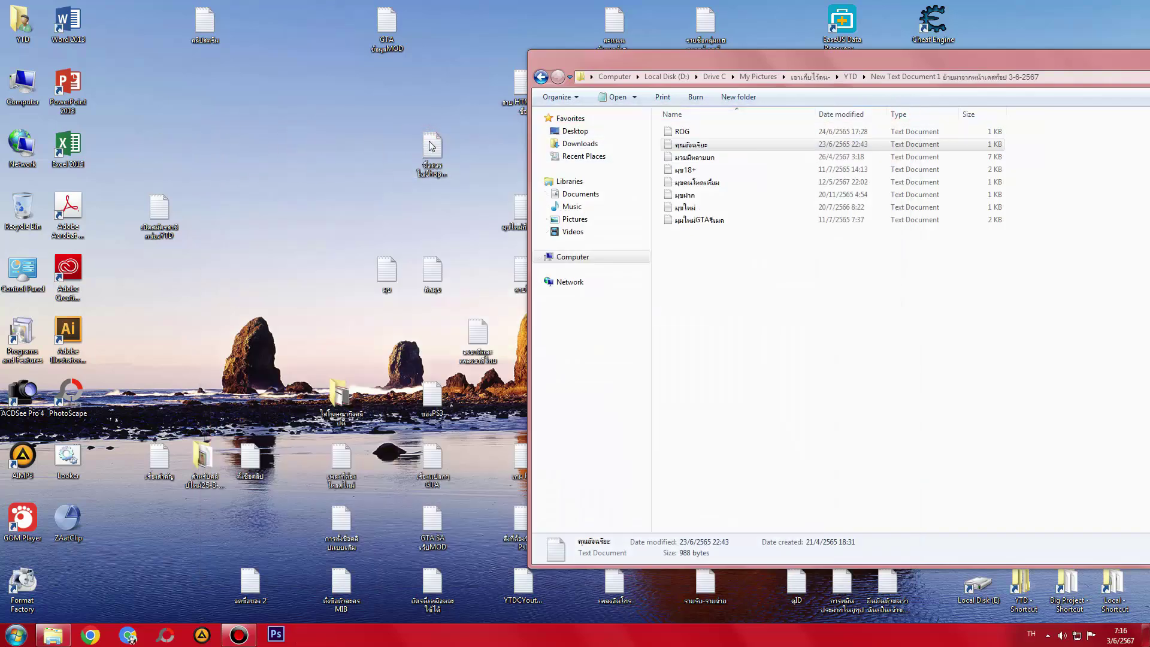
# - Read the มุข and ติดมุข notes, move ติดมุข into the YTD subfolder, and select ธงชาติและเพลงชาติไทย
pyautogui.doubleClick(383, 269)
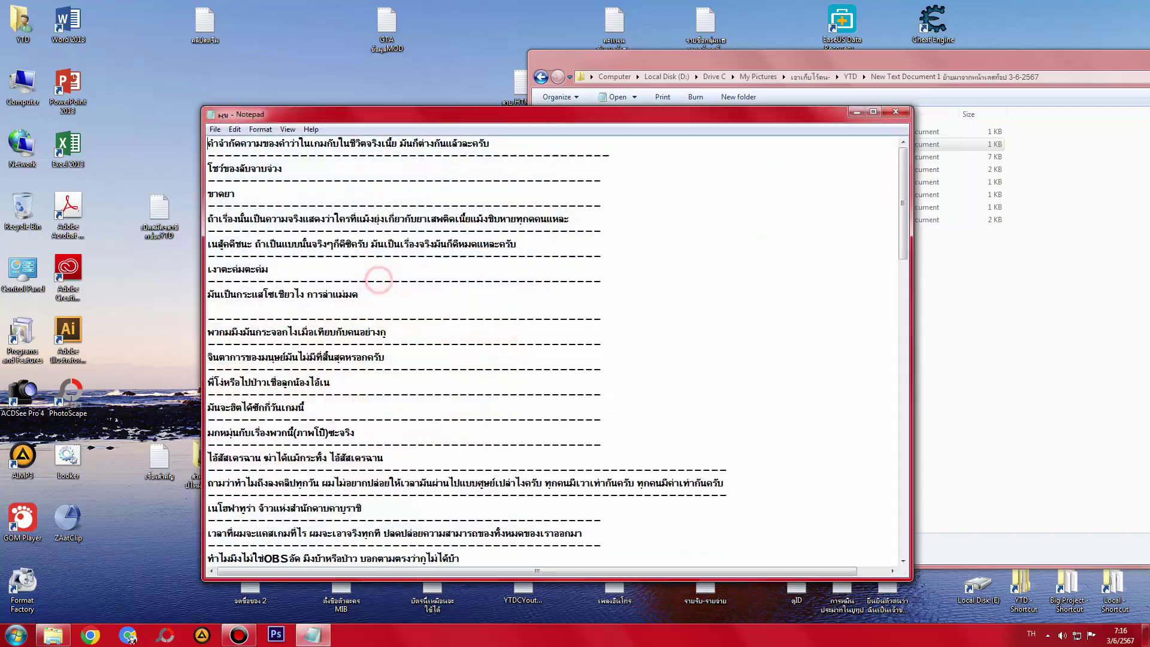
pyautogui.click(888, 116)
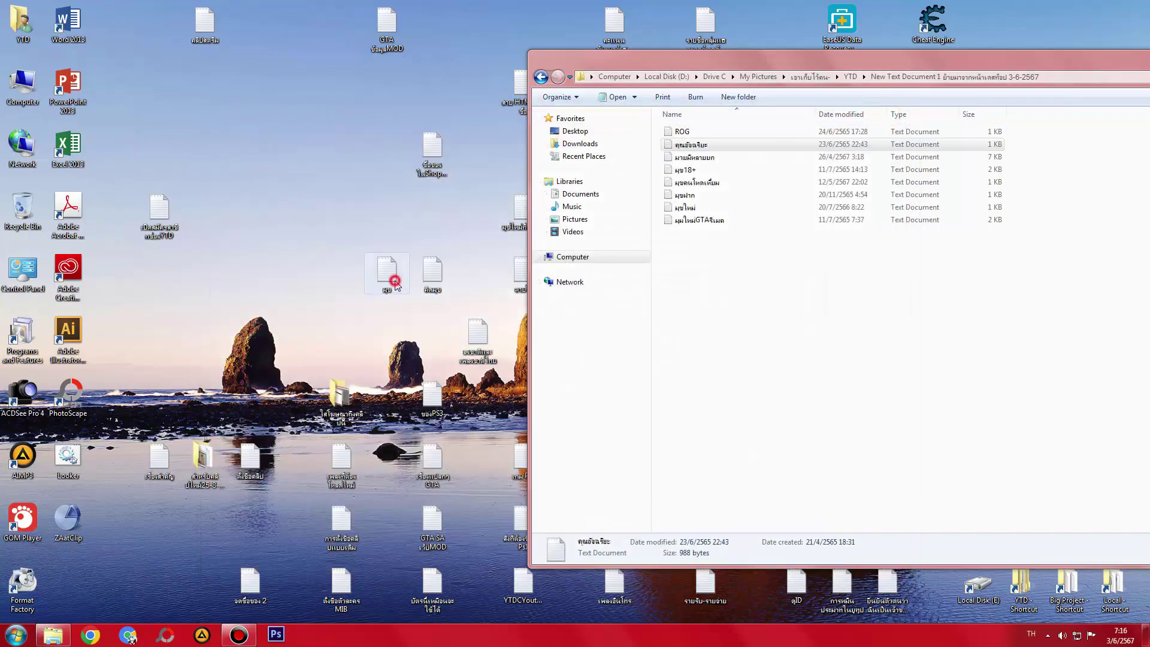
pyautogui.press('Right')
pyautogui.press('Return')
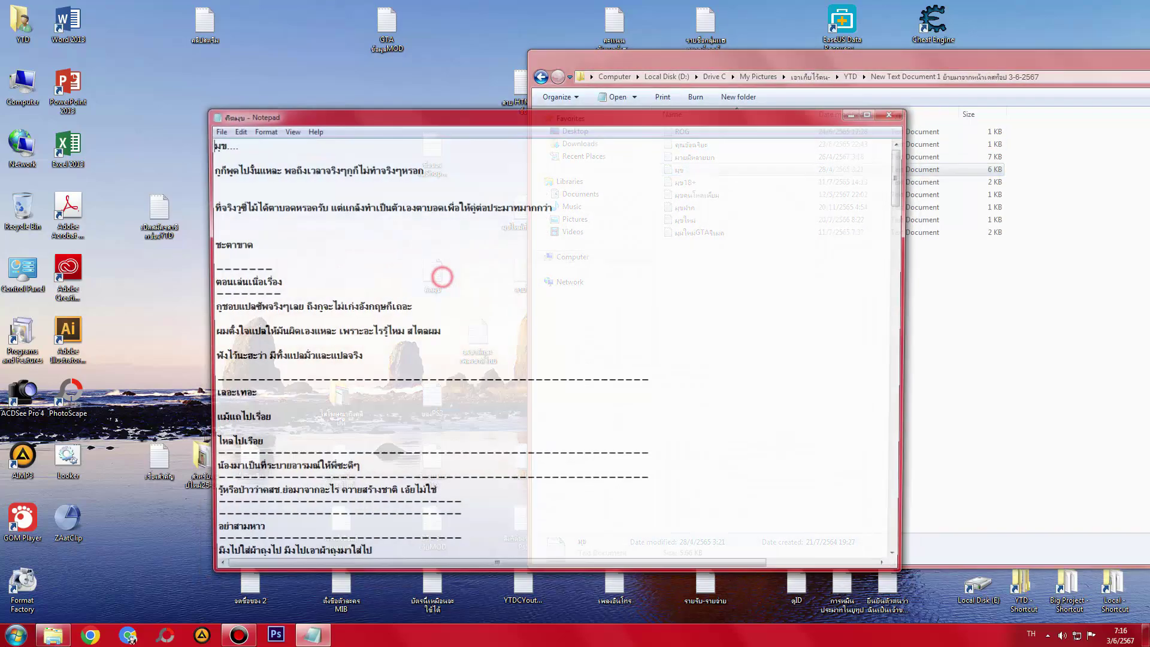
pyautogui.click(896, 112)
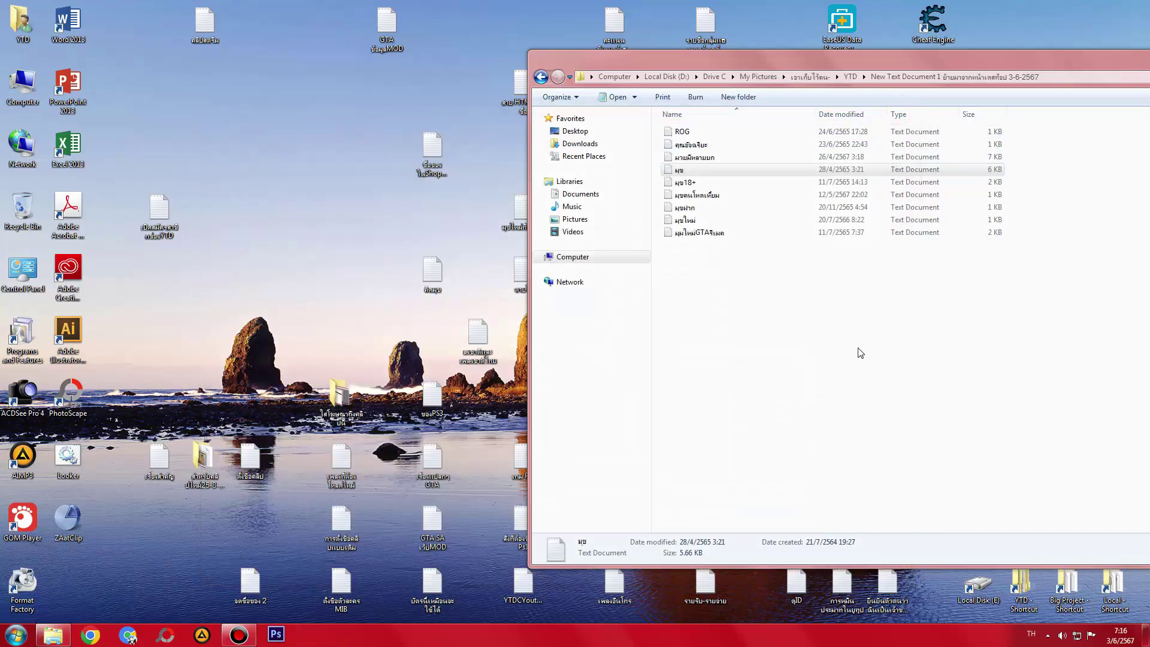
pyautogui.click(843, 354)
pyautogui.moveTo(443, 279); pyautogui.dragTo(806, 379)
pyautogui.click(477, 328)
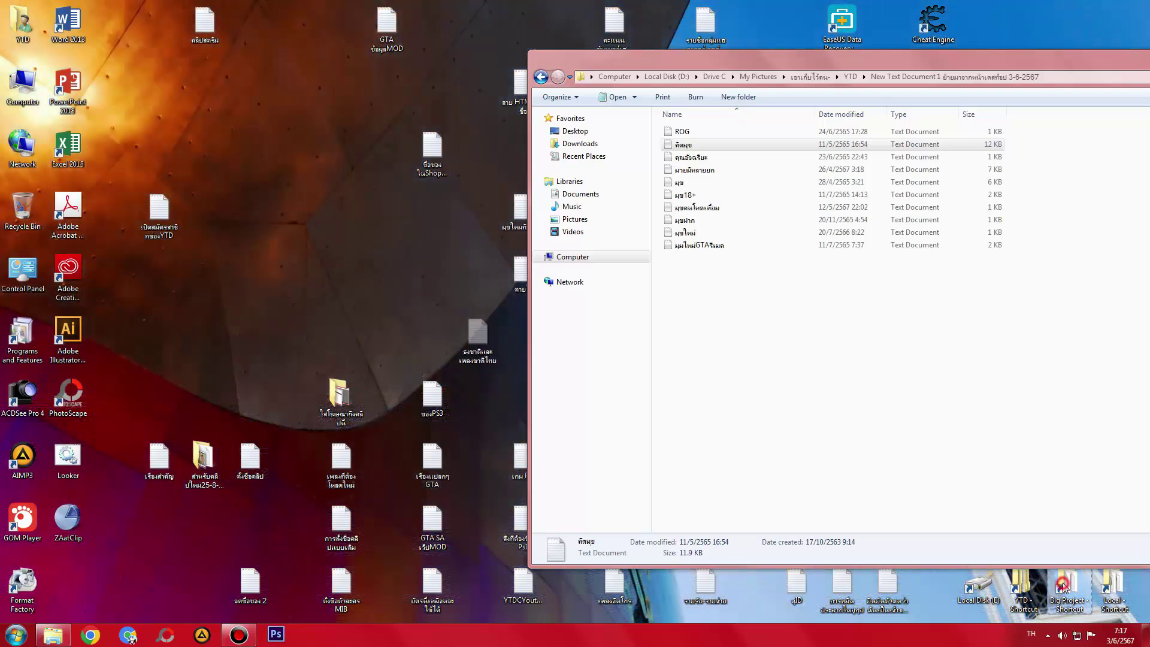
# - Look into Big Project's New Text Document 1 folder, then close the folder windows
pyautogui.doubleClick(1063, 587)
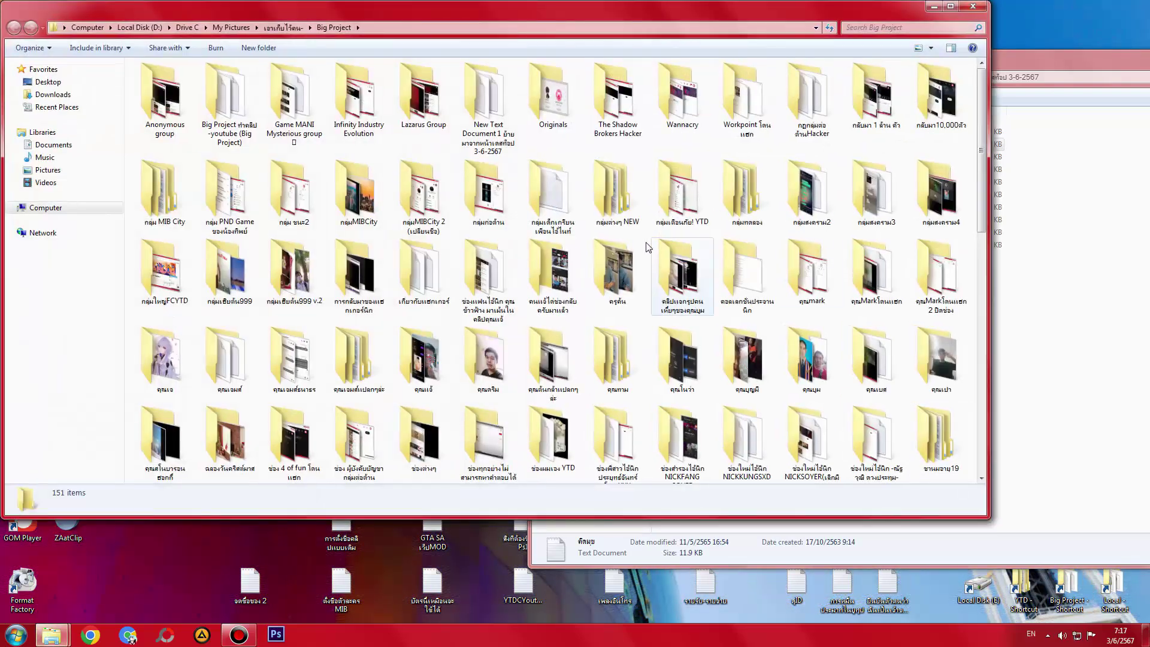
pyautogui.doubleClick(495, 115)
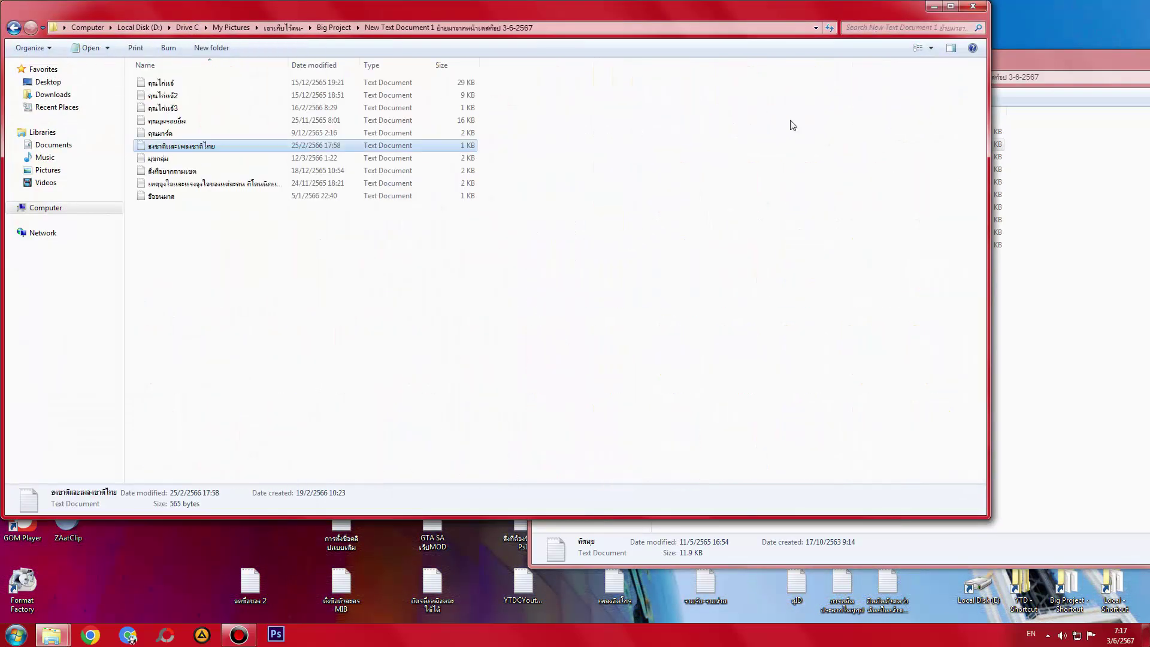
pyautogui.click(984, 7)
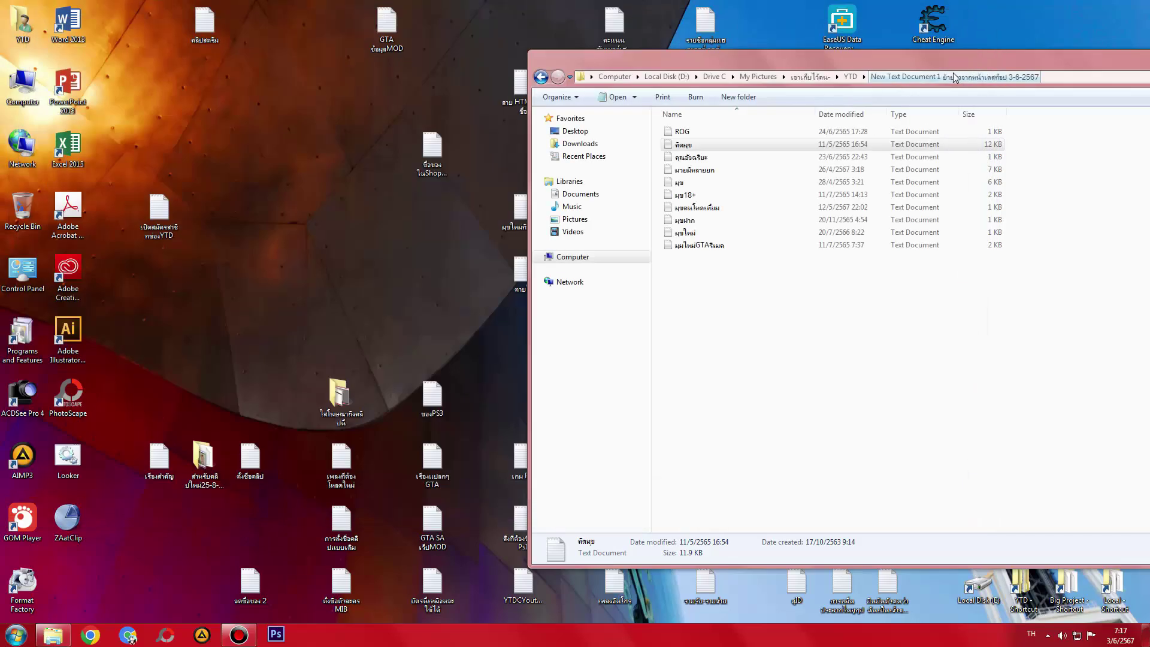
pyautogui.doubleClick(816, 63)
pyautogui.click(1128, 8)
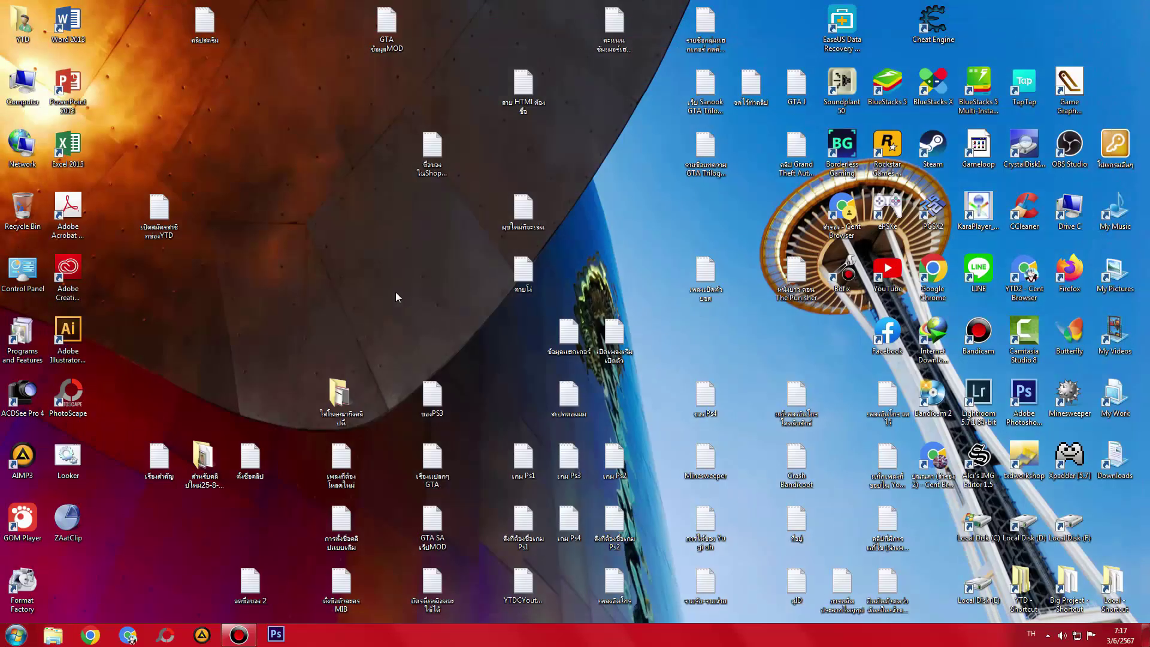
# - Read the เปิดเพลงเริ่มเปิดตัว note and permanently delete it from the desktop
pyautogui.rightClick(345, 277)
pyautogui.doubleClick(614, 336)
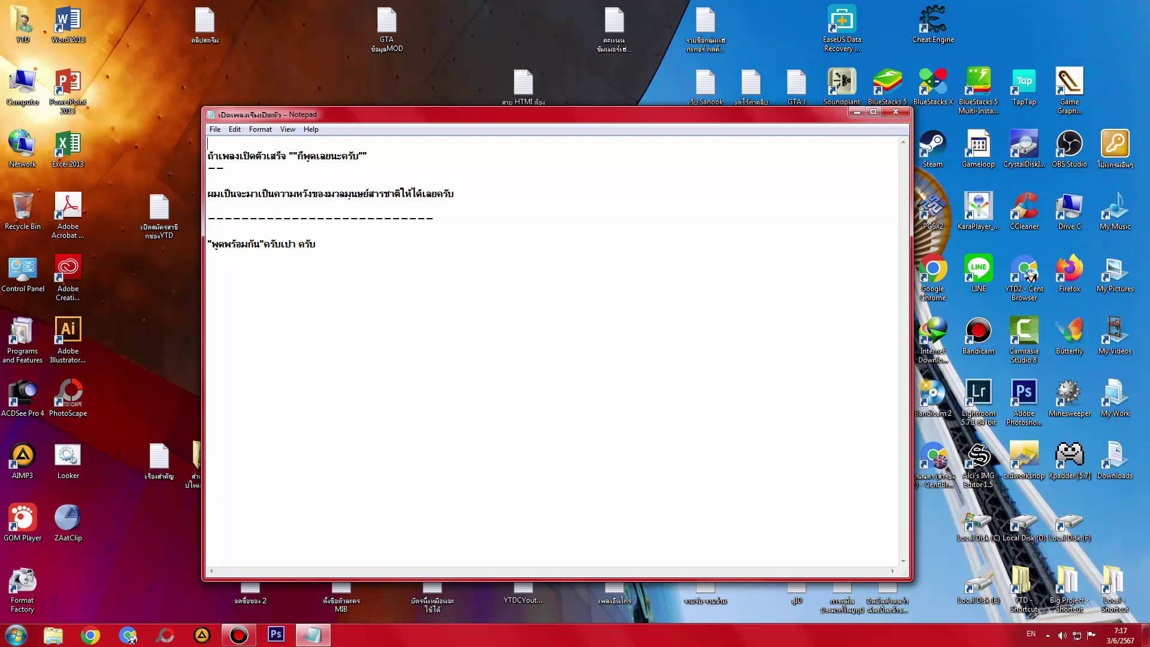
pyautogui.click(907, 112)
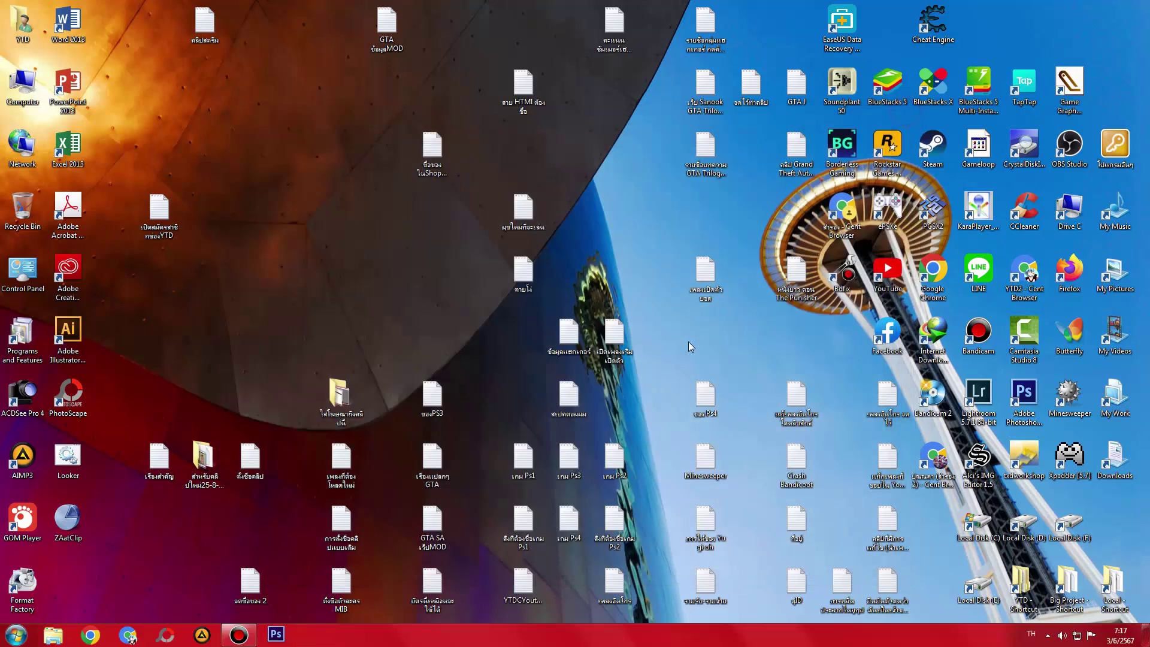
pyautogui.click(620, 345)
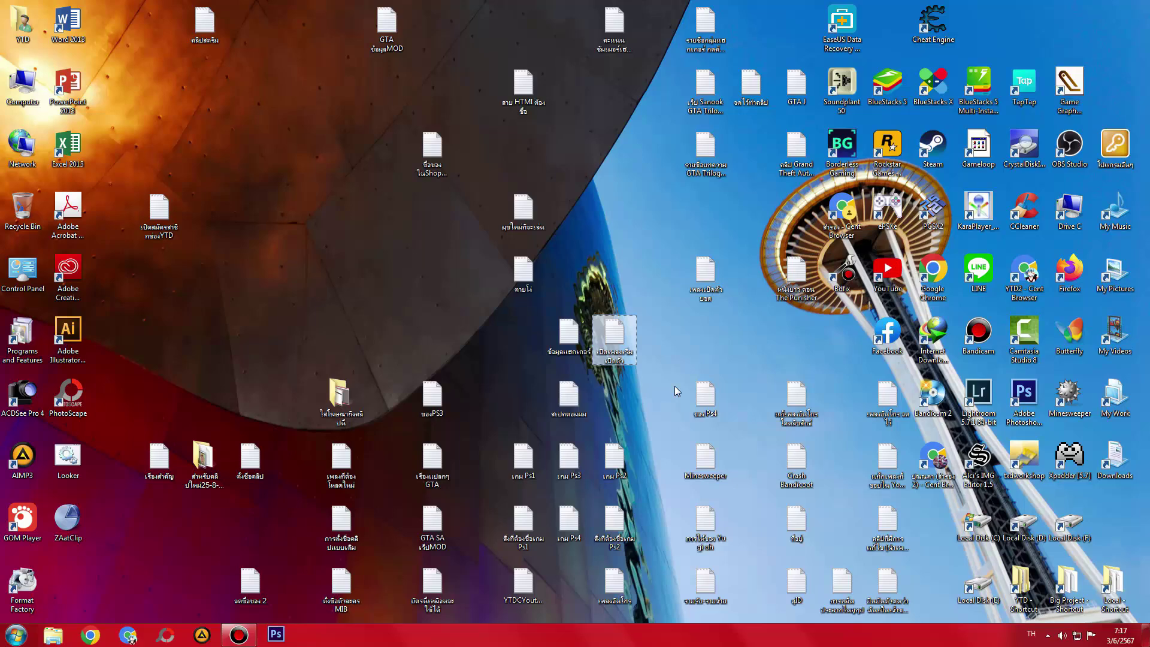
pyautogui.hotkey('shift', 'Delete')
pyautogui.press('Return')
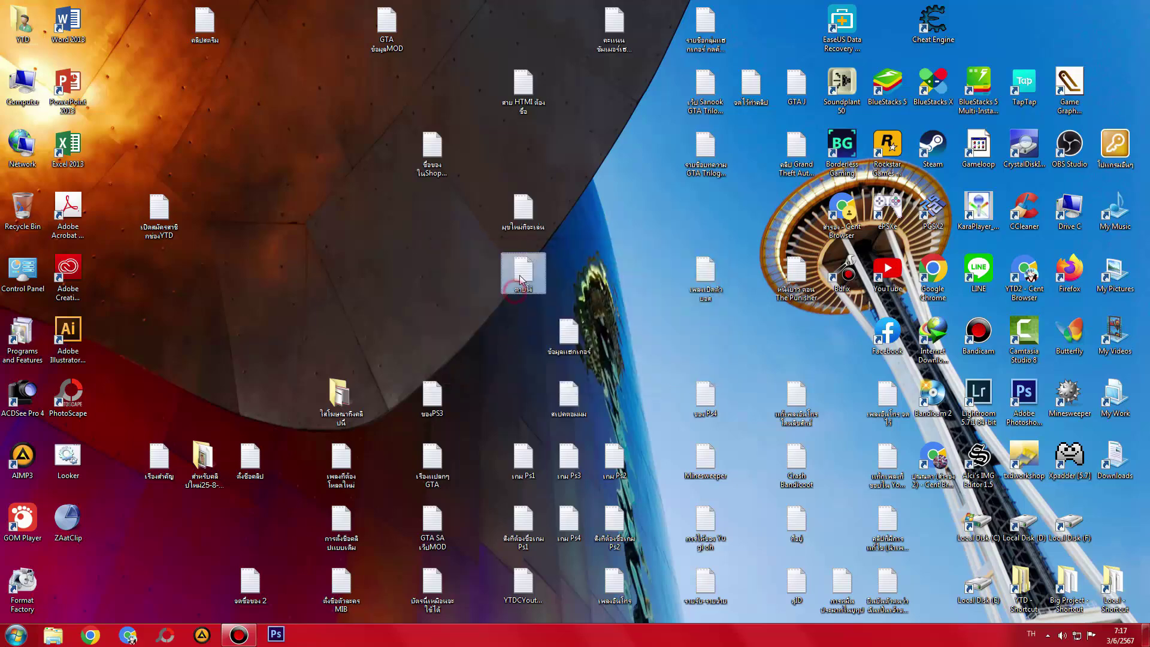
# - Read the มุขใหม่ก็จะเล่น and ตายโง่ notes, then open the YTD folder
pyautogui.click(526, 230)
pyautogui.doubleClick(526, 230)
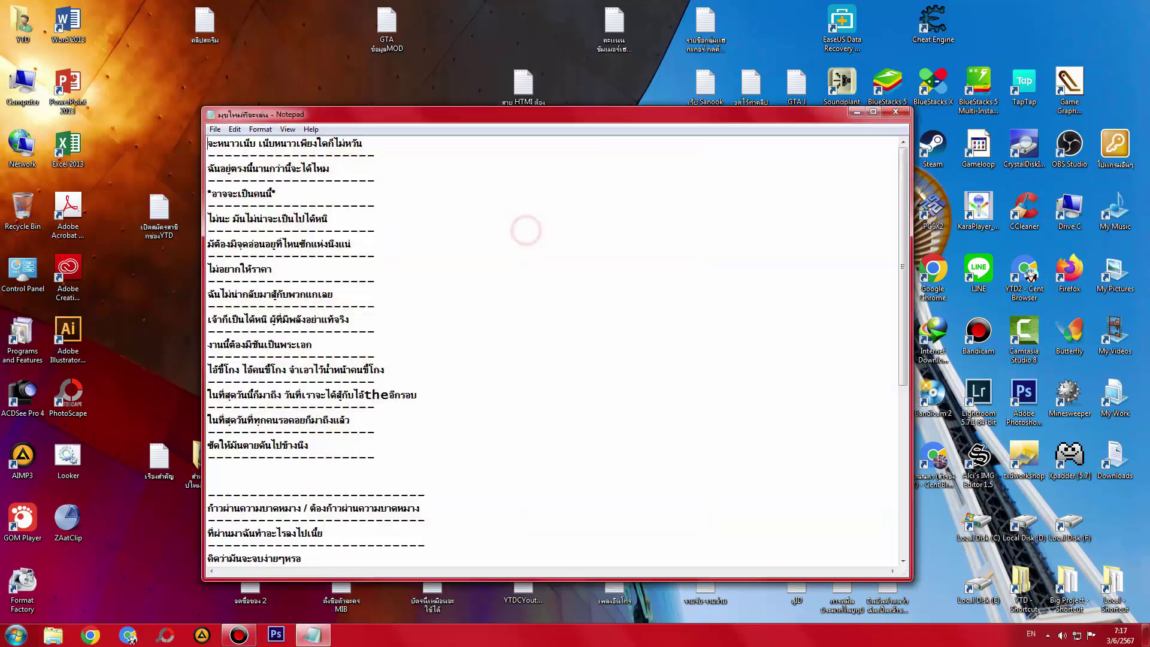
pyautogui.click(891, 110)
pyautogui.doubleClick(528, 278)
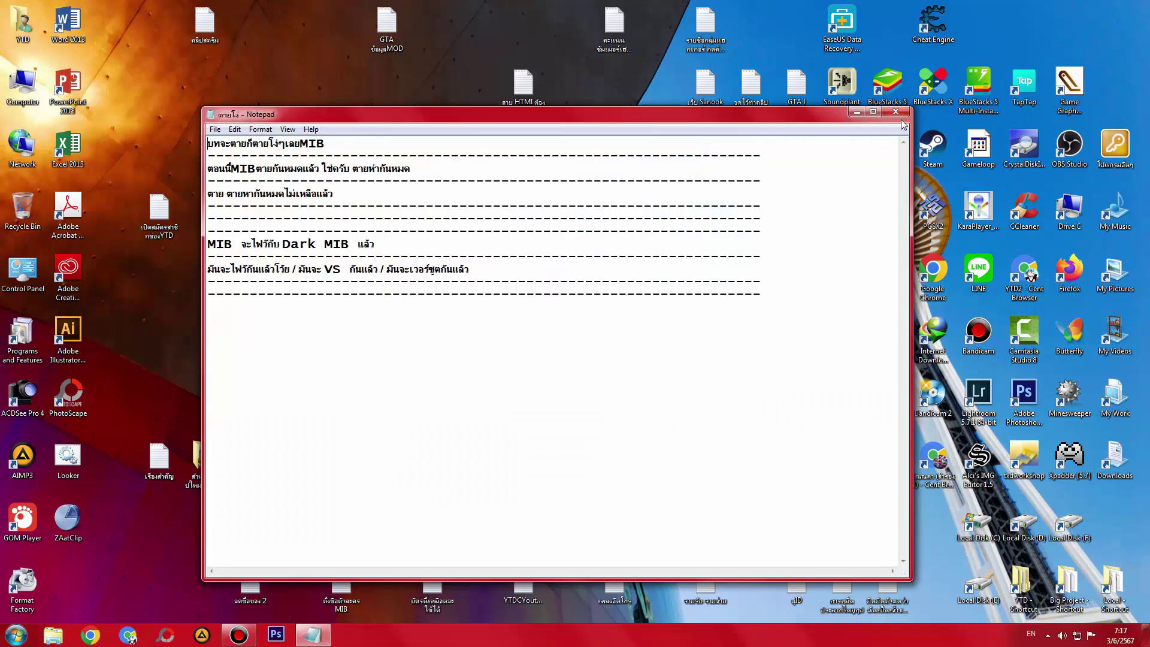
pyautogui.click(895, 113)
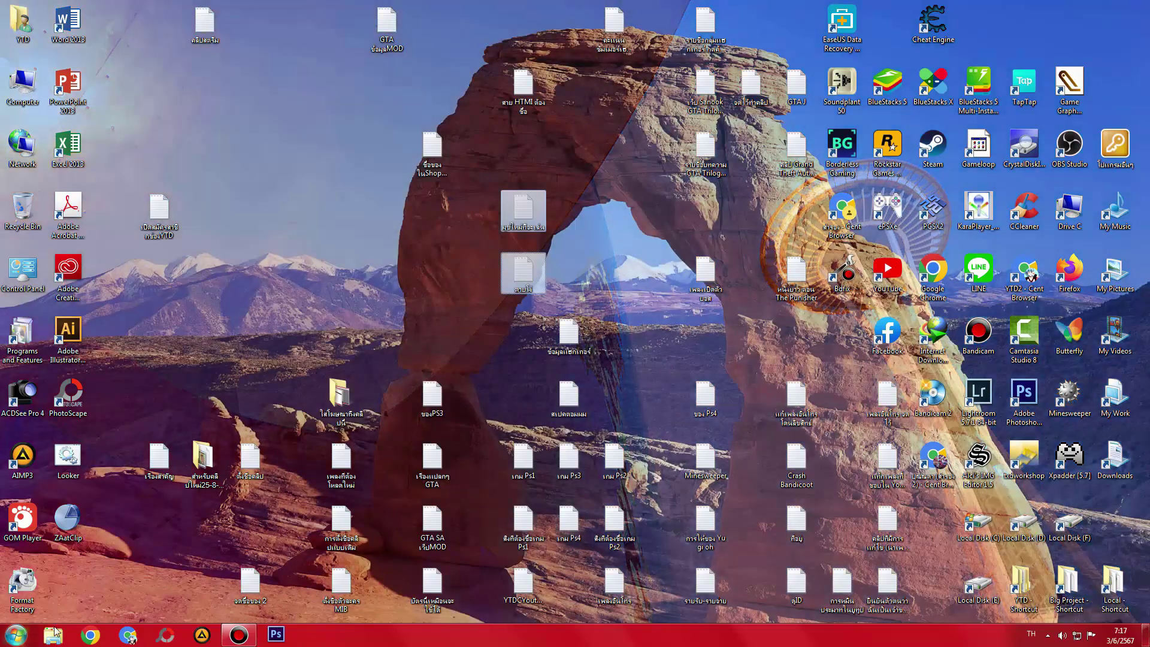
pyautogui.doubleClick(1024, 586)
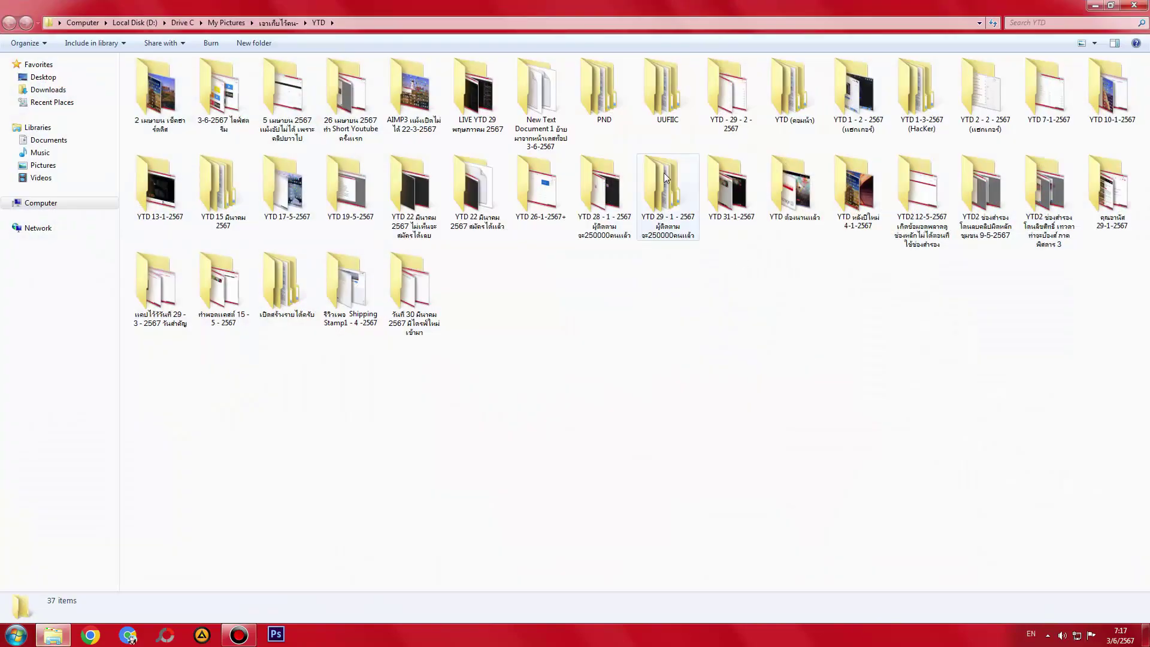
# - Paste ตายโง่ and มุขใหม่ก็จะเล่น into YTD's New Text Document 1 folder, then lower the window
pyautogui.doubleClick(550, 105)
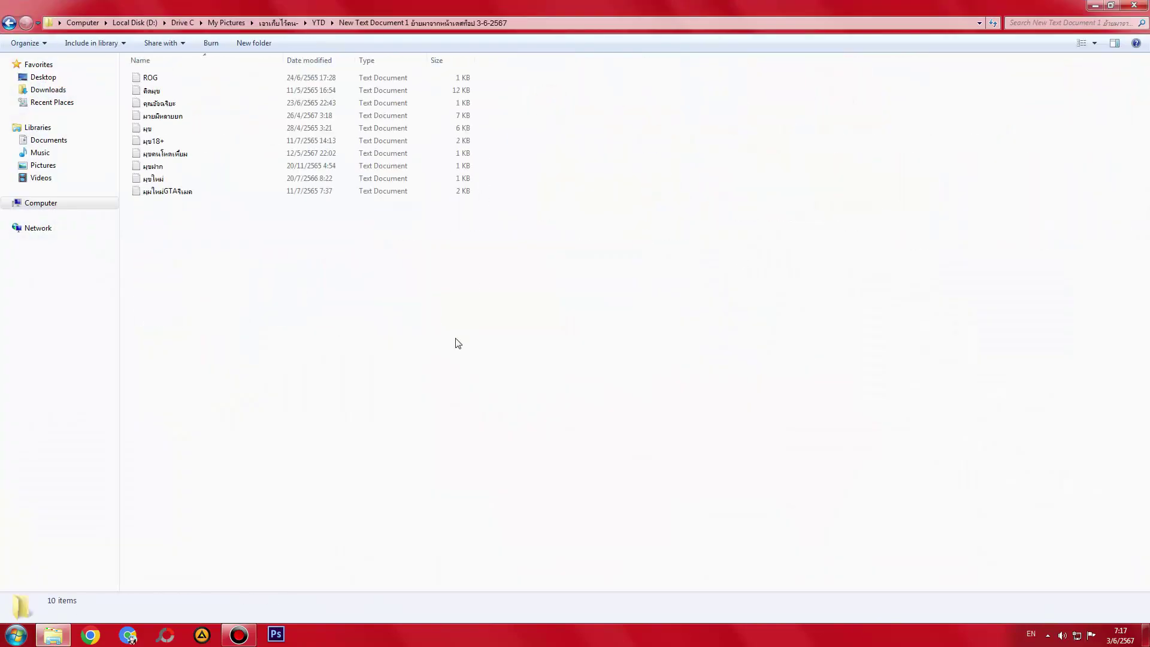
pyautogui.hotkey('ctrl', 'v')
pyautogui.moveTo(477, 7); pyautogui.dragTo(435, 275)
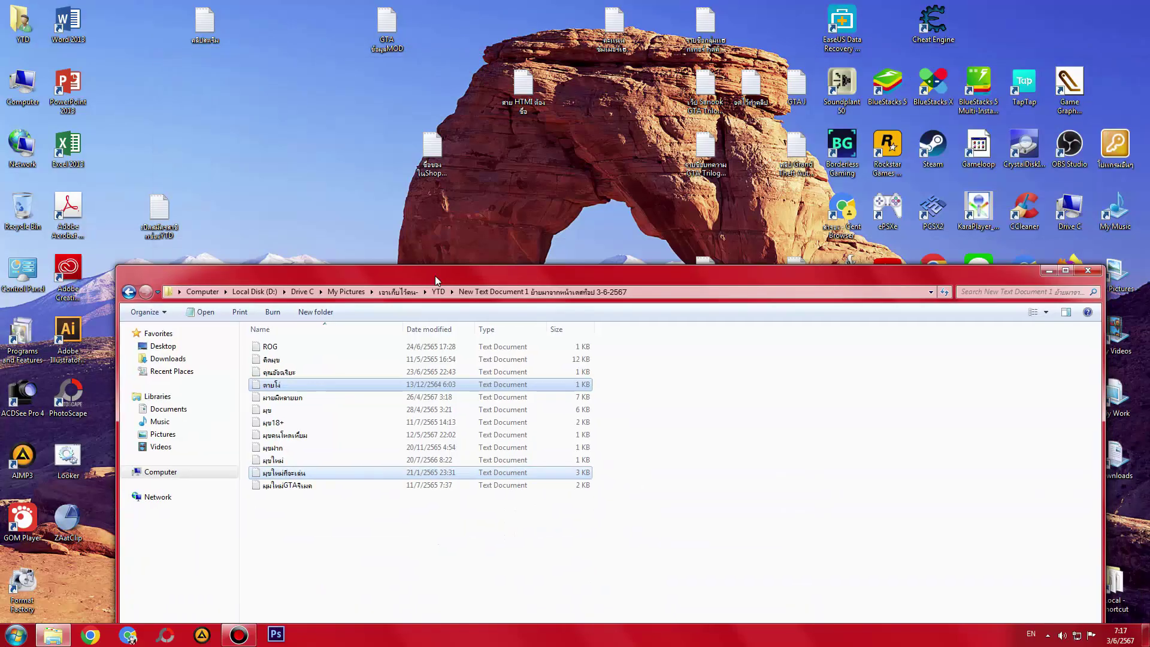
# - Read the SS4 score note twice and the hacker-group search list note in Notepad
pyautogui.doubleClick(615, 25)
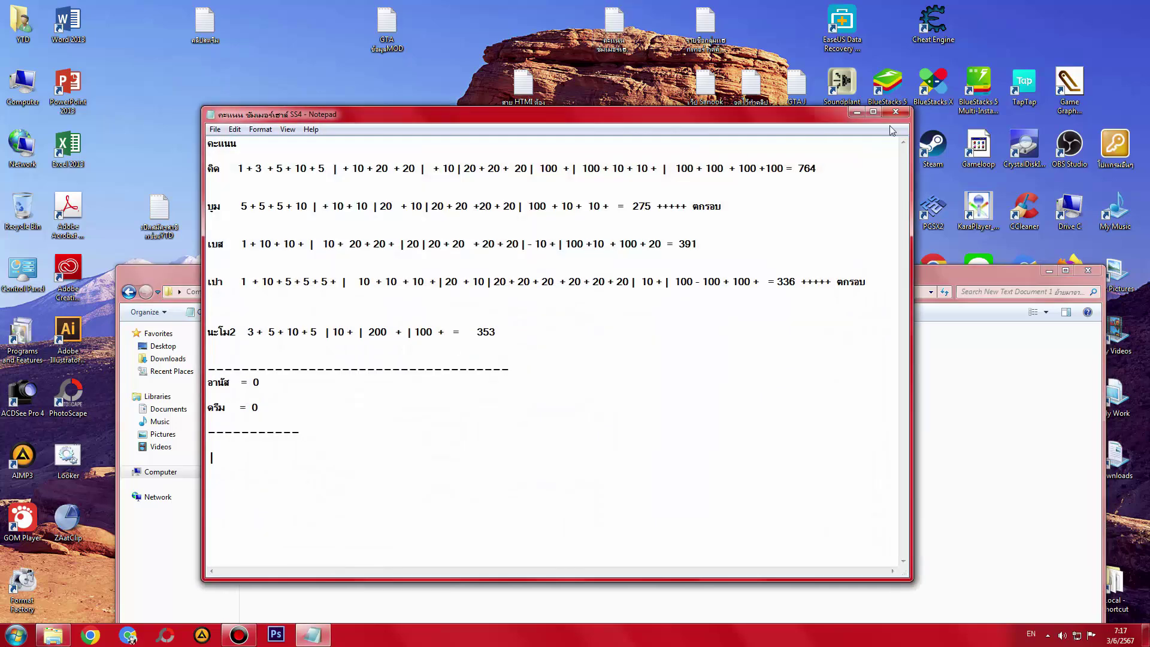
pyautogui.click(895, 115)
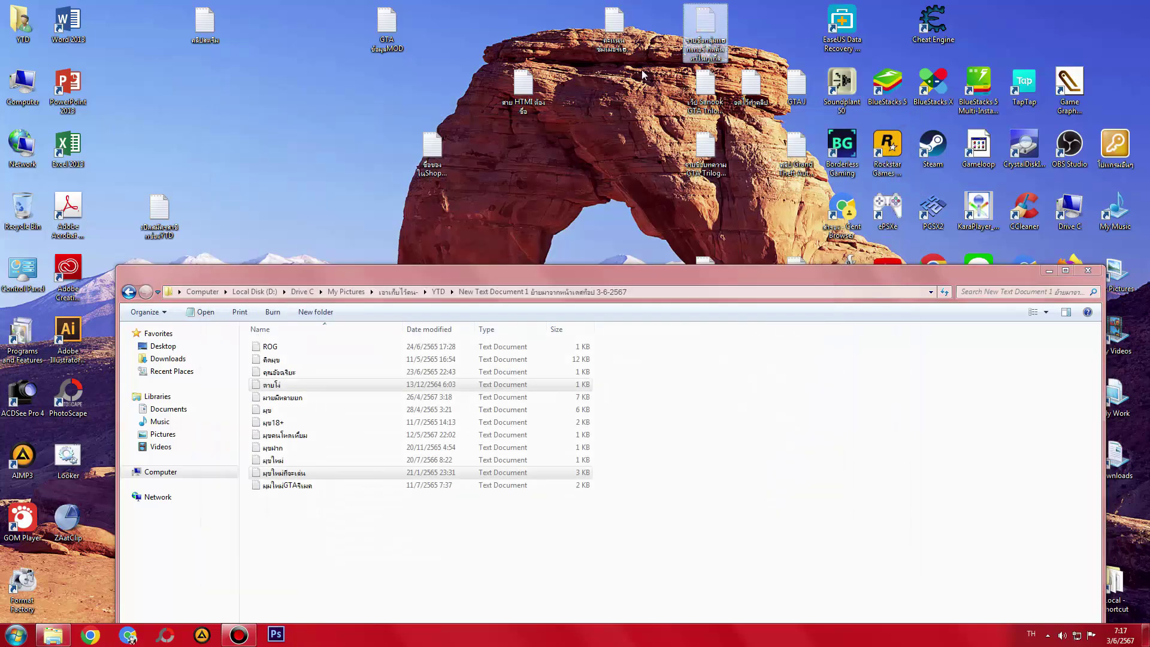
pyautogui.doubleClick(626, 36)
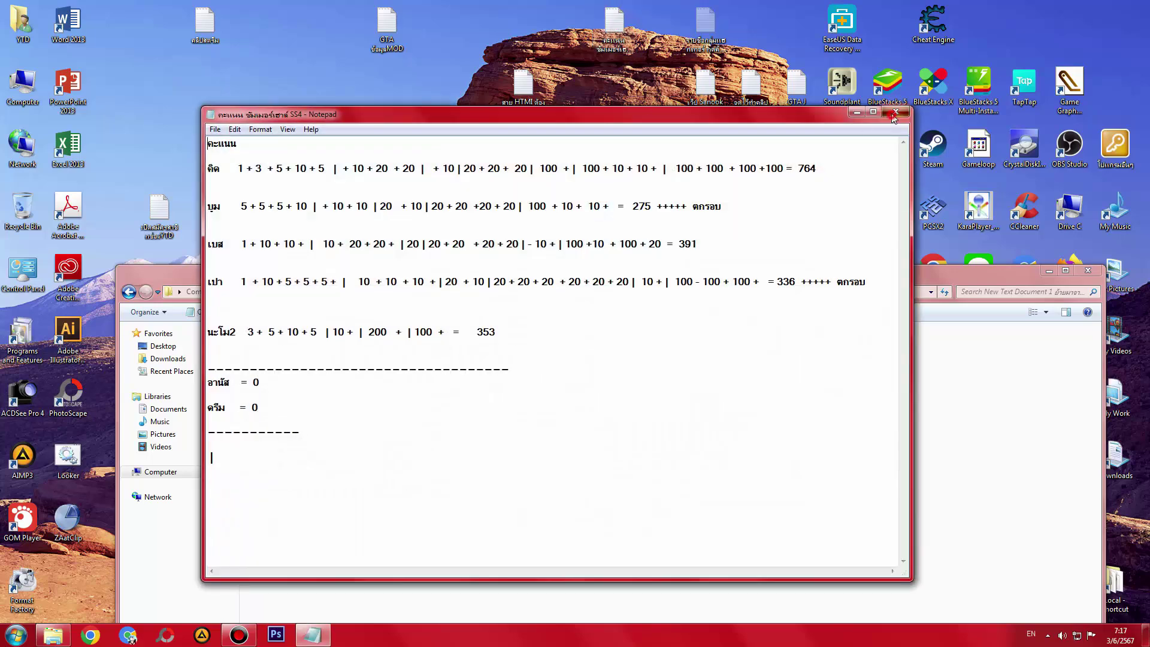
pyautogui.click(895, 115)
pyautogui.doubleClick(706, 27)
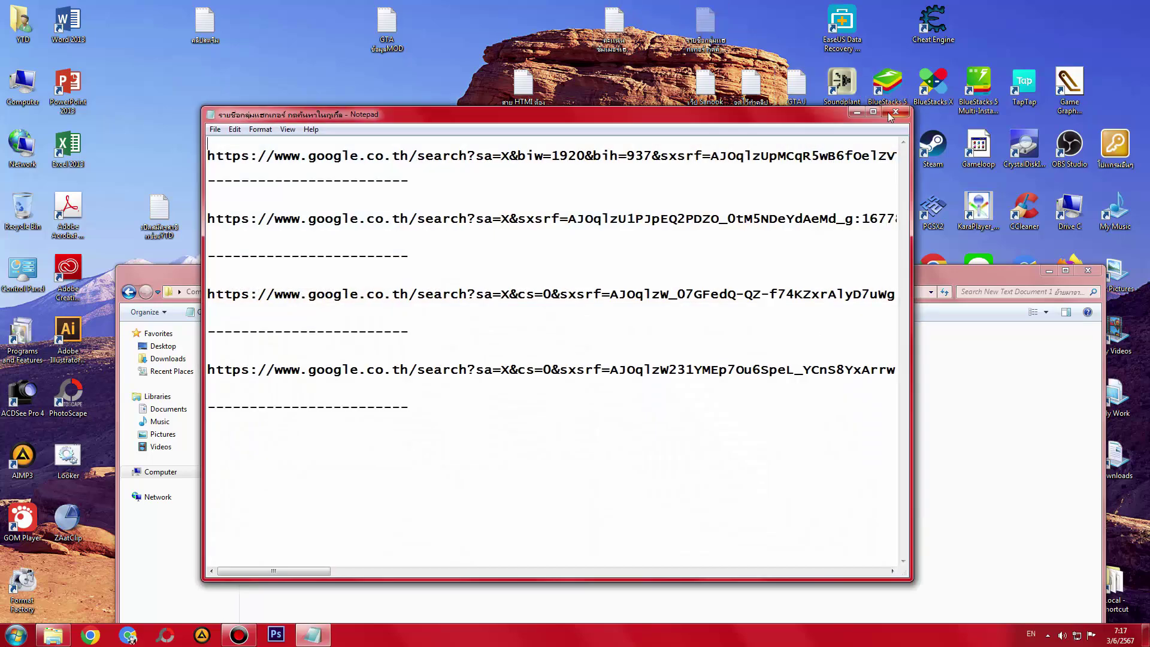
pyautogui.click(890, 115)
# - Check Big Project's New Text Document 1 folder, close it, and resize the YTD window
pyautogui.moveTo(621, 273); pyautogui.dragTo(537, 181)
pyautogui.doubleClick(1070, 584)
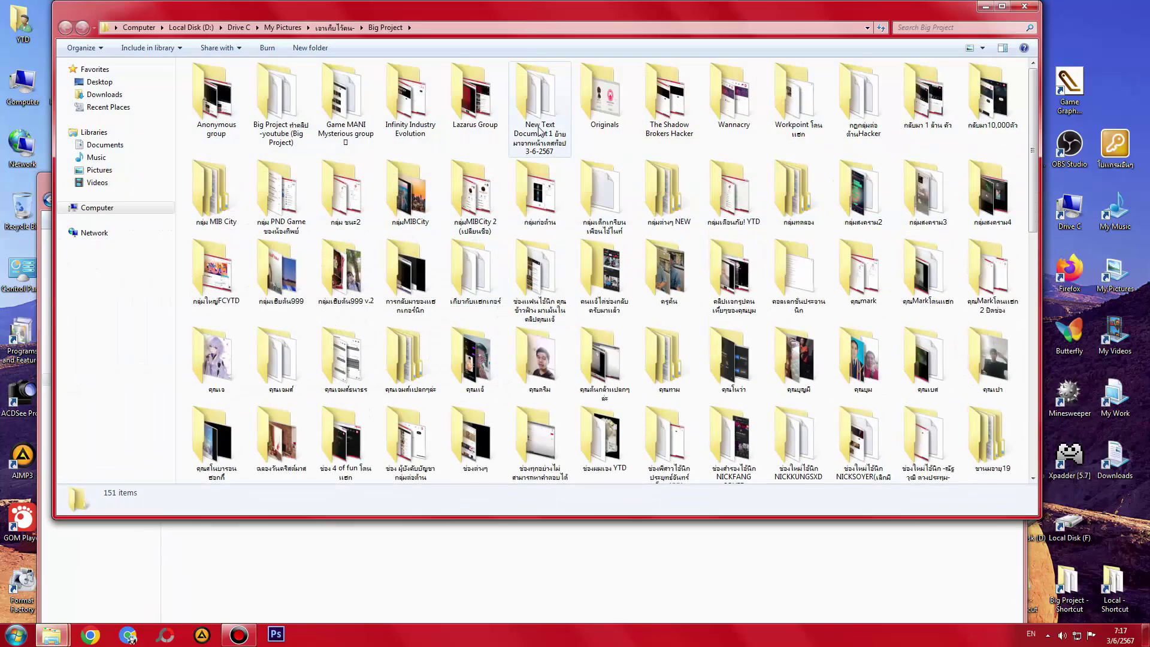
pyautogui.doubleClick(540, 131)
pyautogui.click(1017, 7)
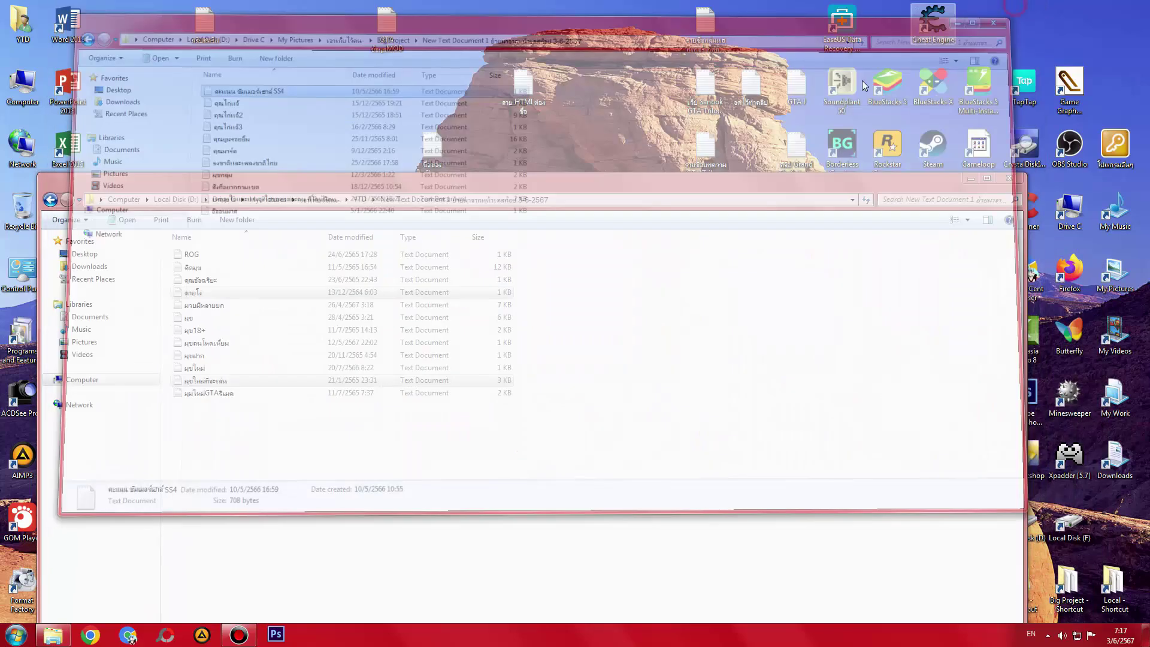
pyautogui.moveTo(472, 182); pyautogui.dragTo(502, 158)
pyautogui.doubleClick(502, 157)
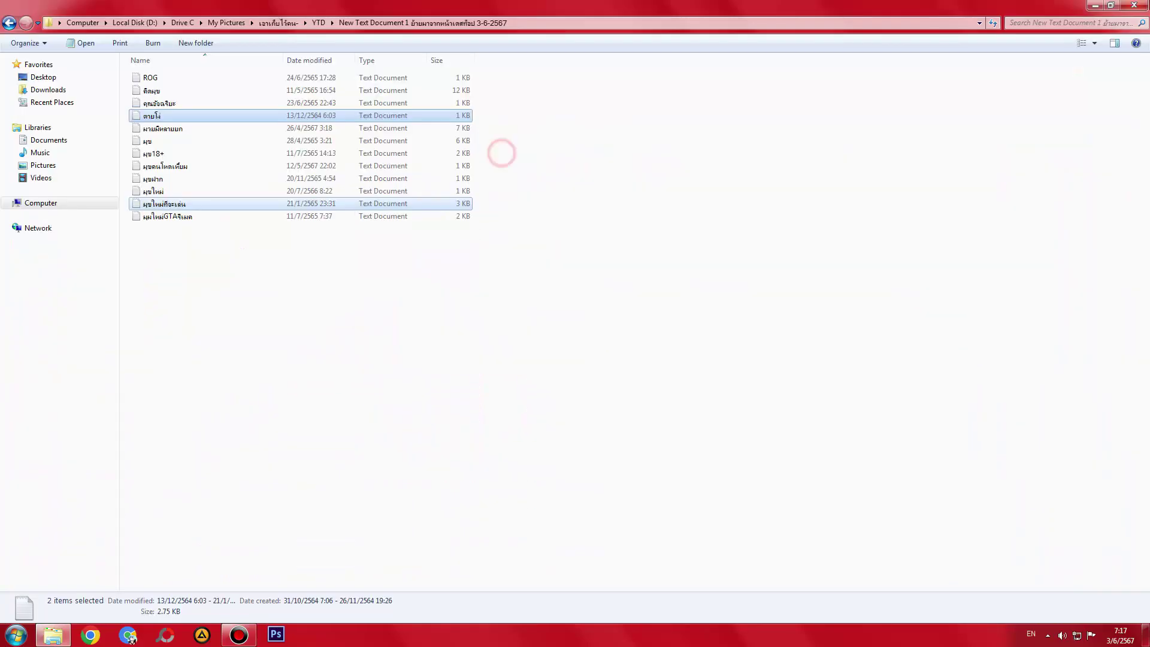
pyautogui.doubleClick(608, 6)
# - Reread the hacker-group list note and confirm it sits in Big Project's New Text Document 1 folder
pyautogui.doubleClick(705, 24)
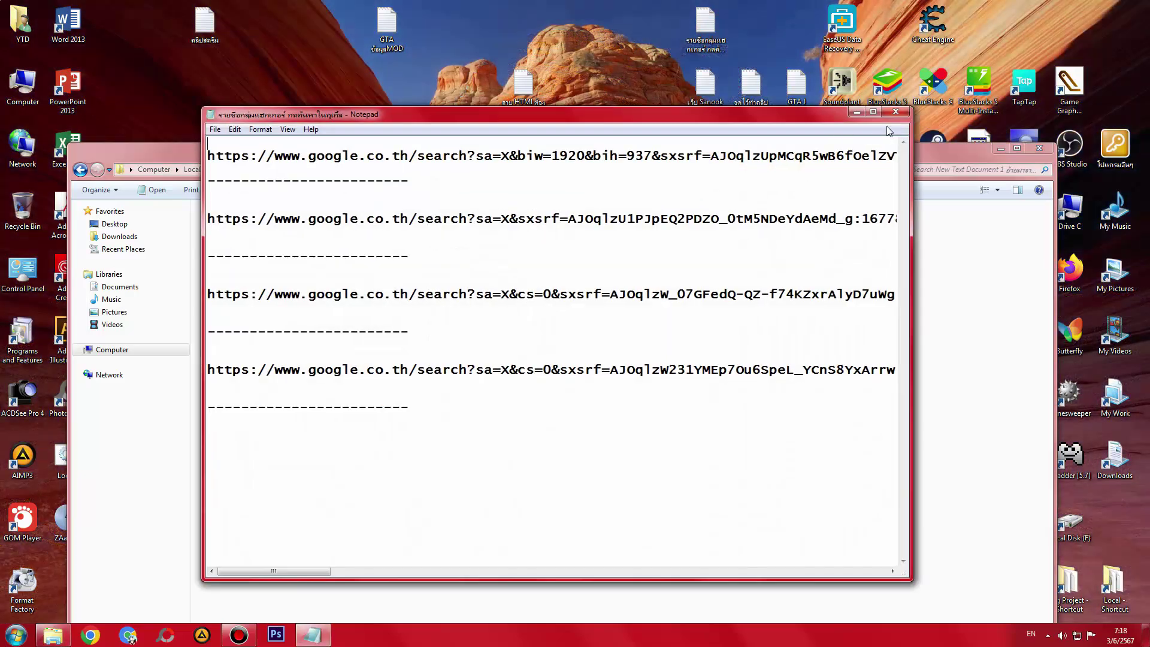
pyautogui.click(897, 113)
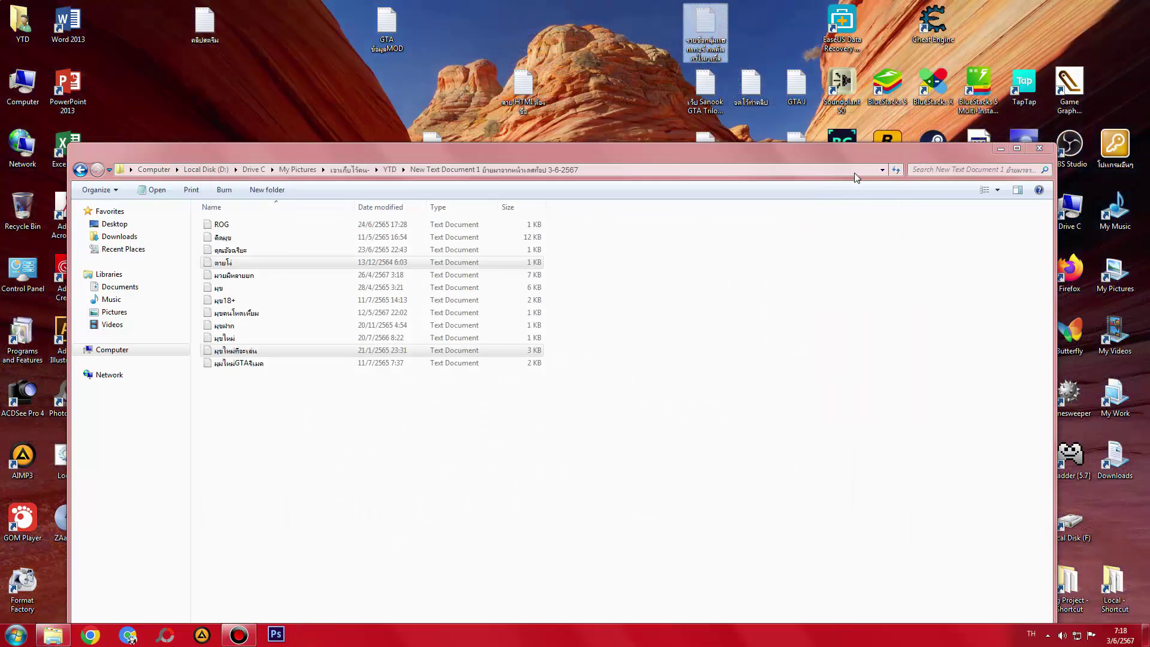
pyautogui.moveTo(850, 172); pyautogui.dragTo(825, 148)
pyautogui.doubleClick(1065, 584)
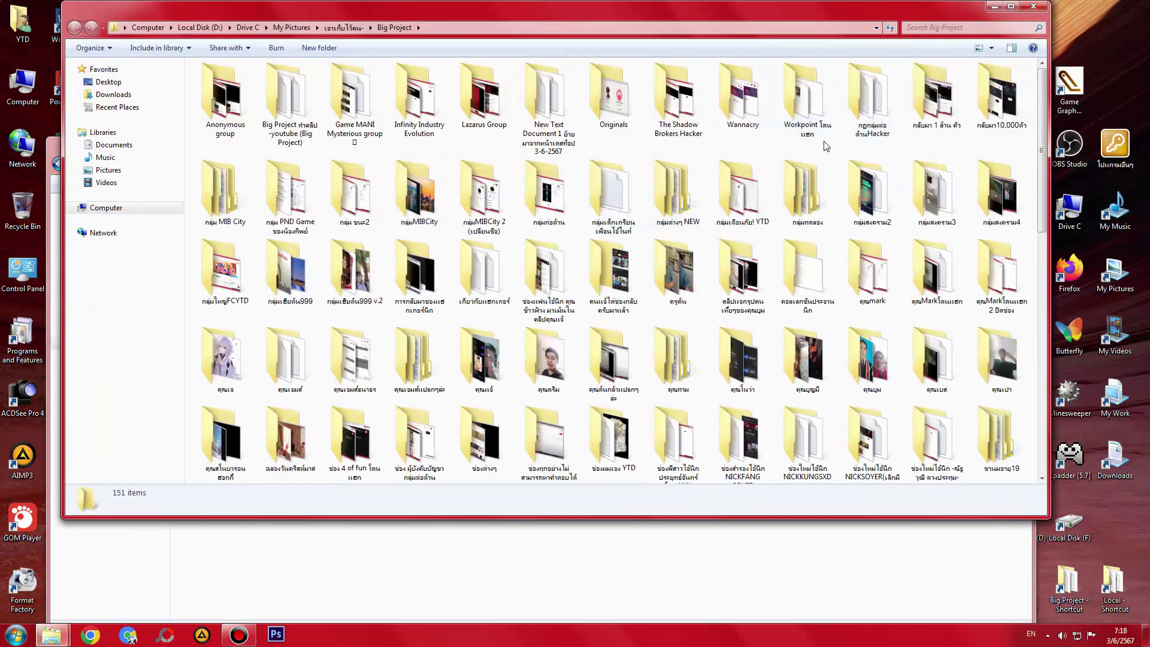
pyautogui.doubleClick(554, 105)
pyautogui.click(599, 185)
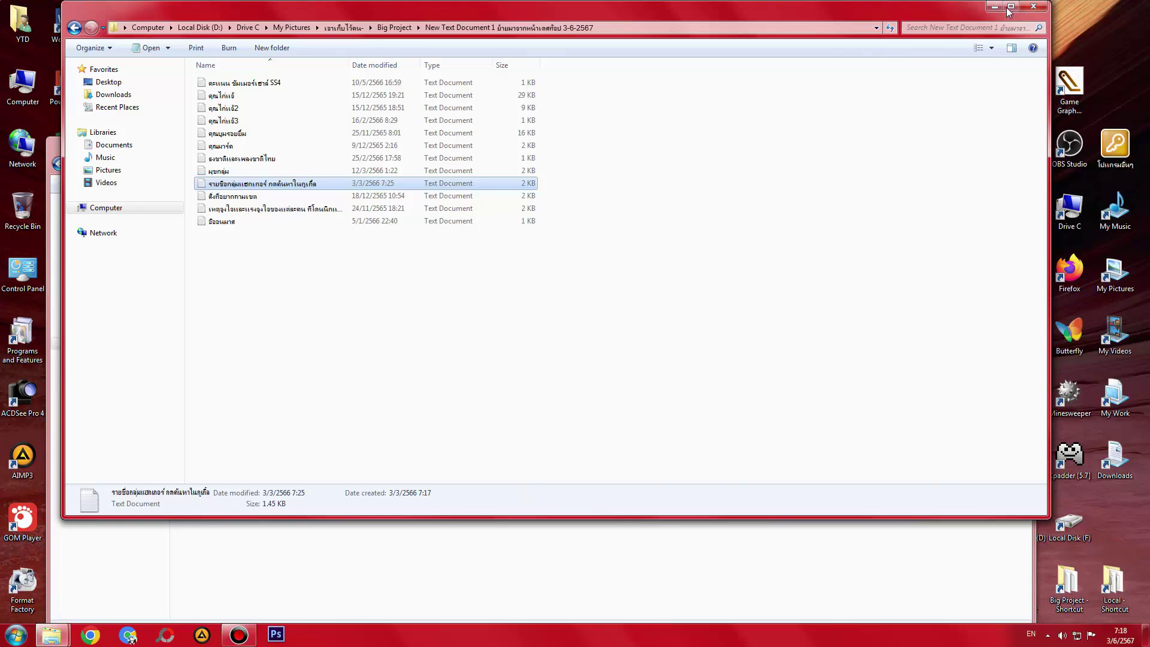
pyautogui.click(1028, 8)
pyautogui.moveTo(554, 163); pyautogui.dragTo(648, 430)
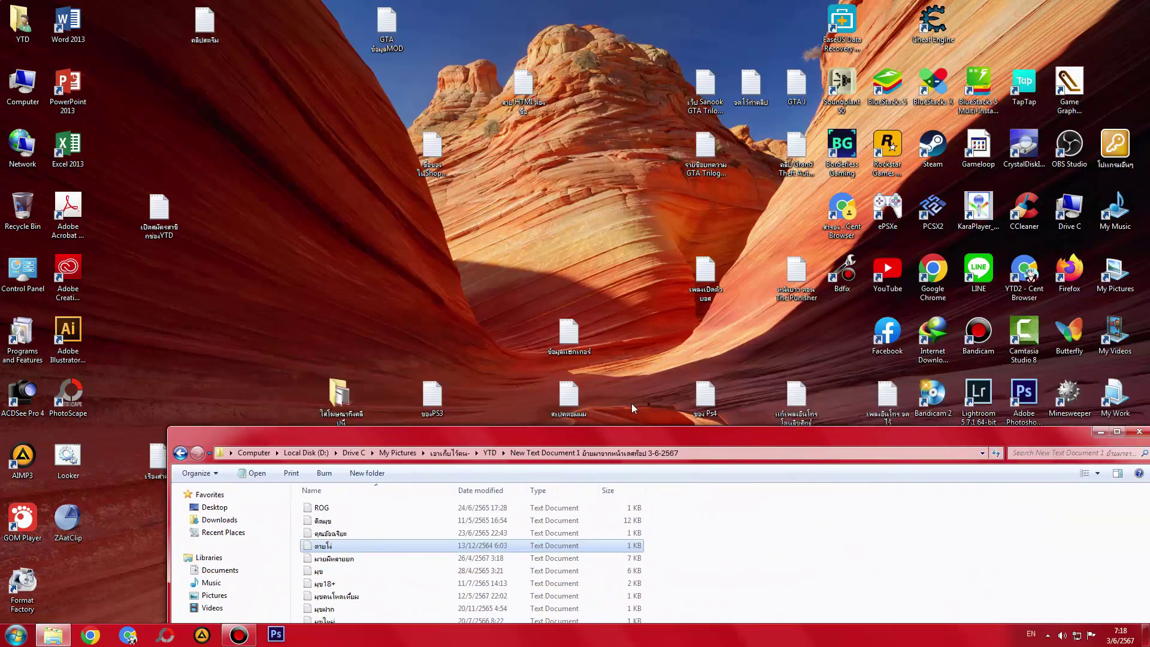
# - Read the ข้อมูลแฮกเกอร์ note and select it on the desktop
pyautogui.doubleClick(569, 333)
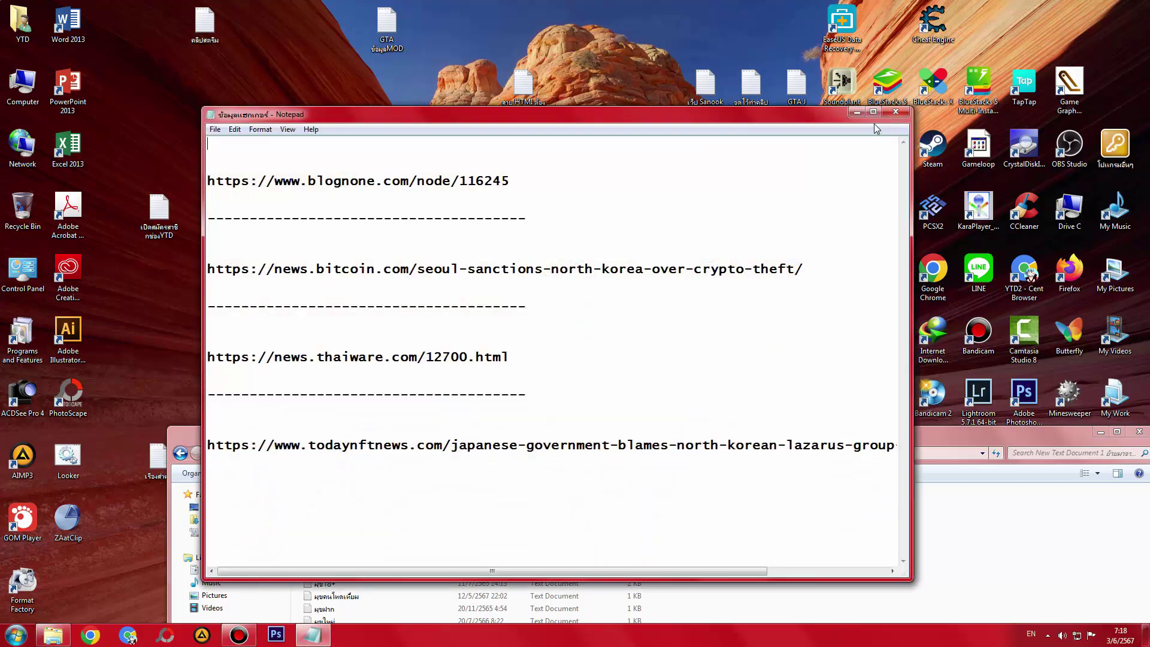
pyautogui.click(894, 113)
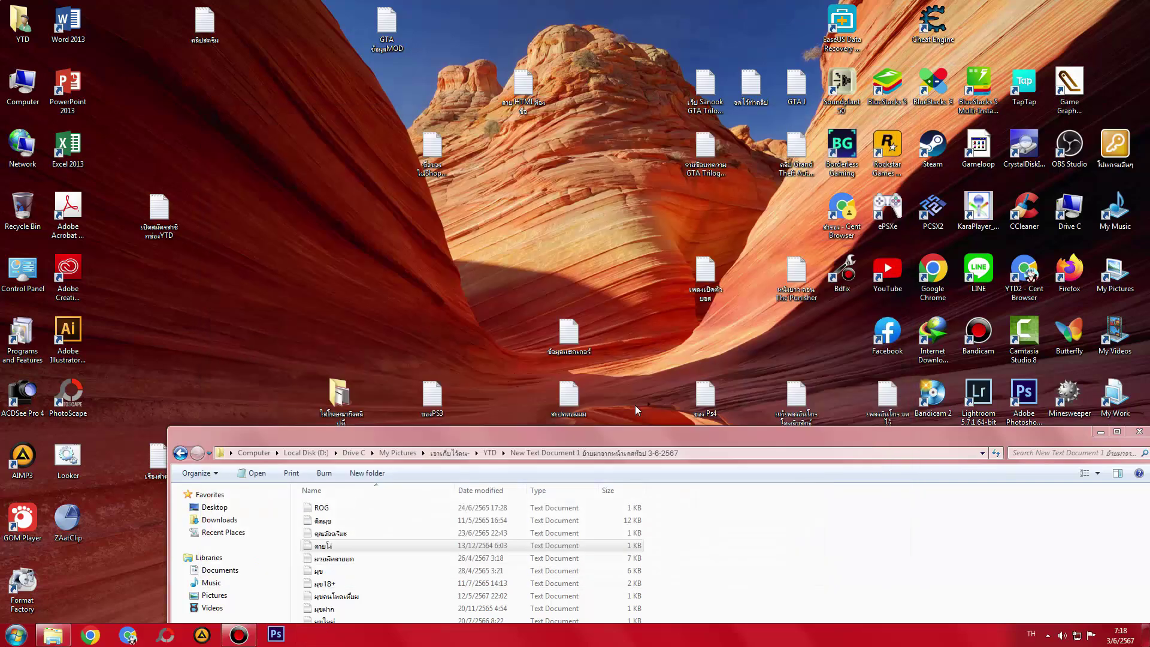
pyautogui.moveTo(622, 443); pyautogui.dragTo(516, 430)
pyautogui.doubleClick(572, 336)
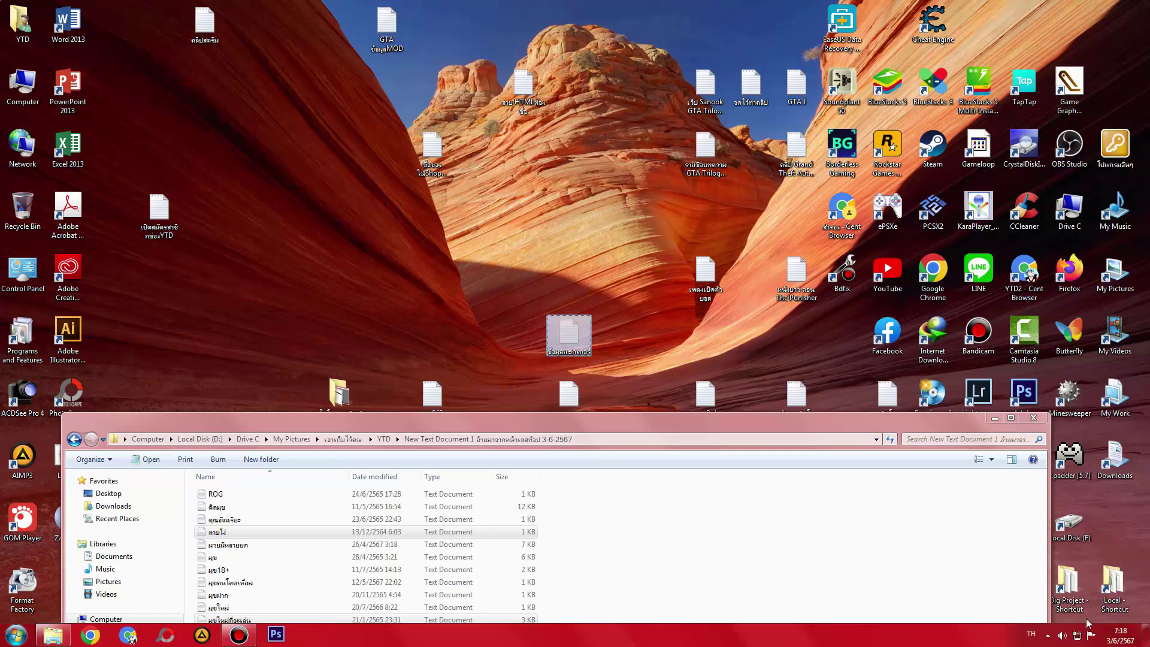
# - Check Big Project's New Text Document 1 folder, close windows, and maximize the YTD notes folder
pyautogui.doubleClick(1069, 585)
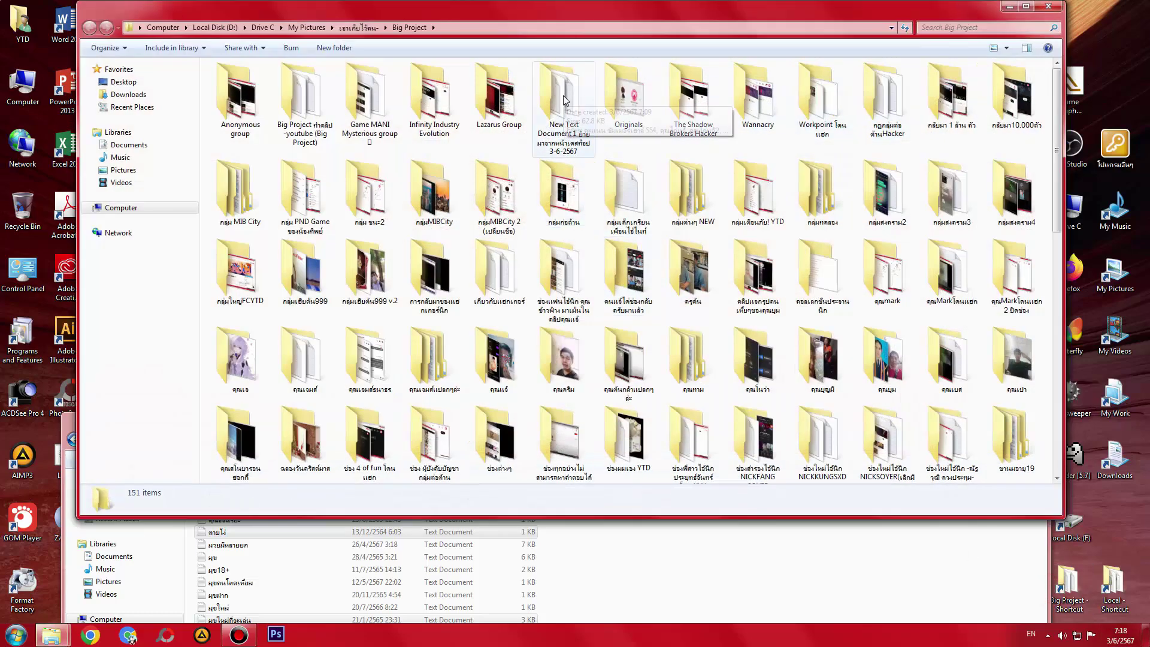
pyautogui.doubleClick(542, 93)
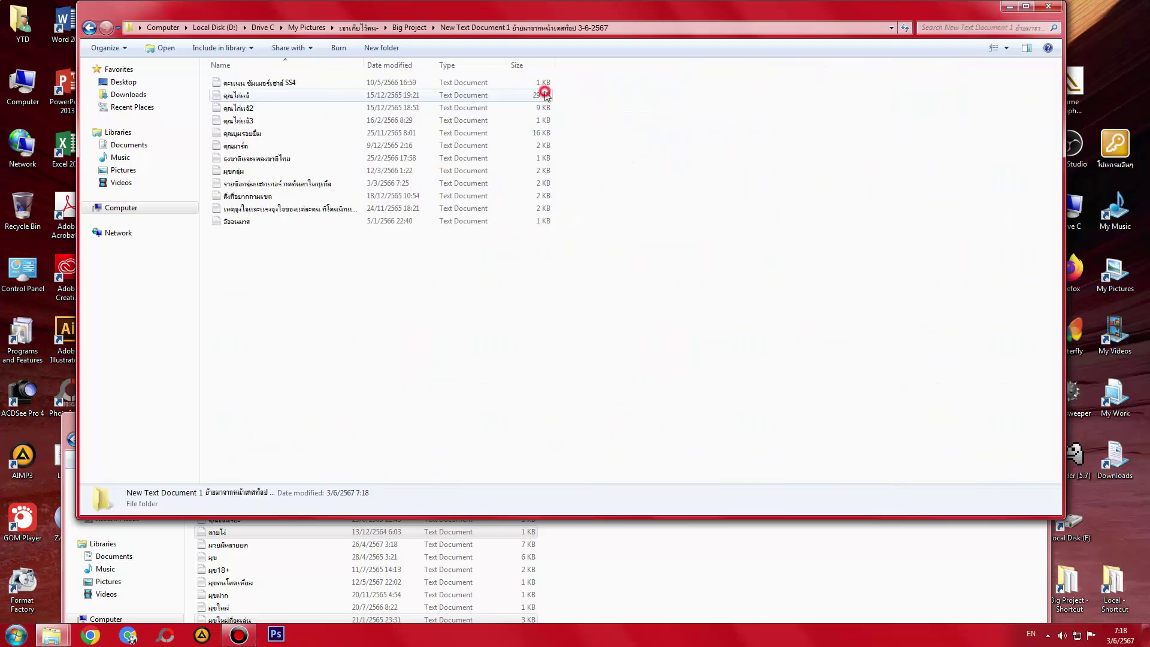
pyautogui.click(1026, 6)
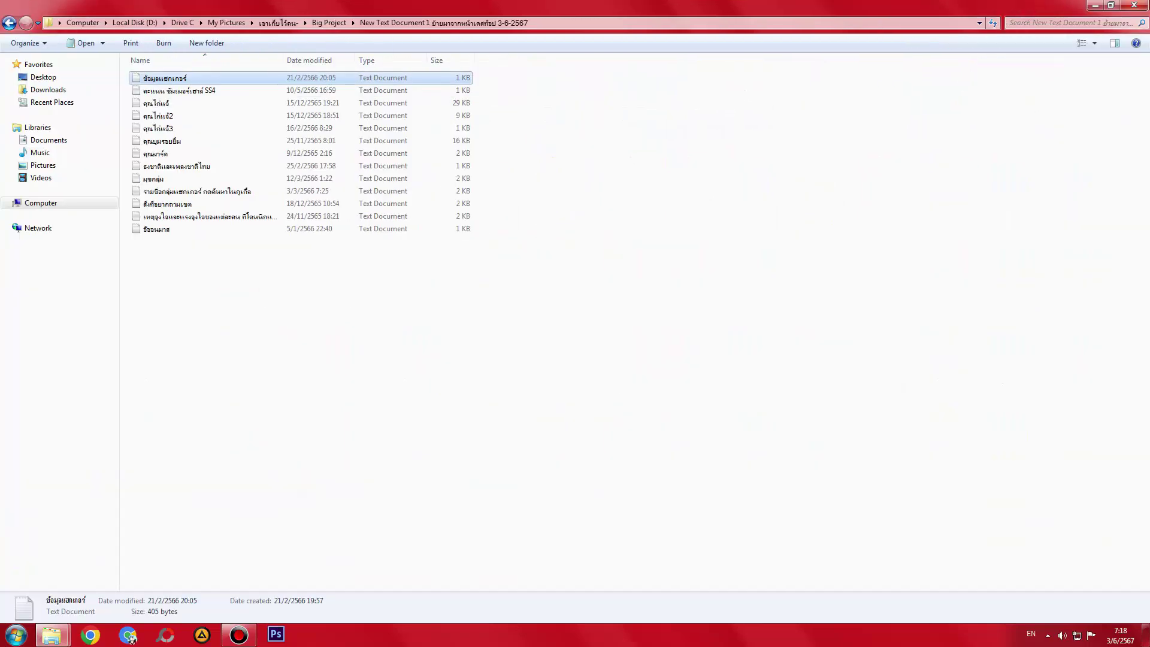
pyautogui.hotkey('alt', 'F4')
pyautogui.moveTo(386, 420); pyautogui.dragTo(390, 328)
pyautogui.doubleClick(390, 328)
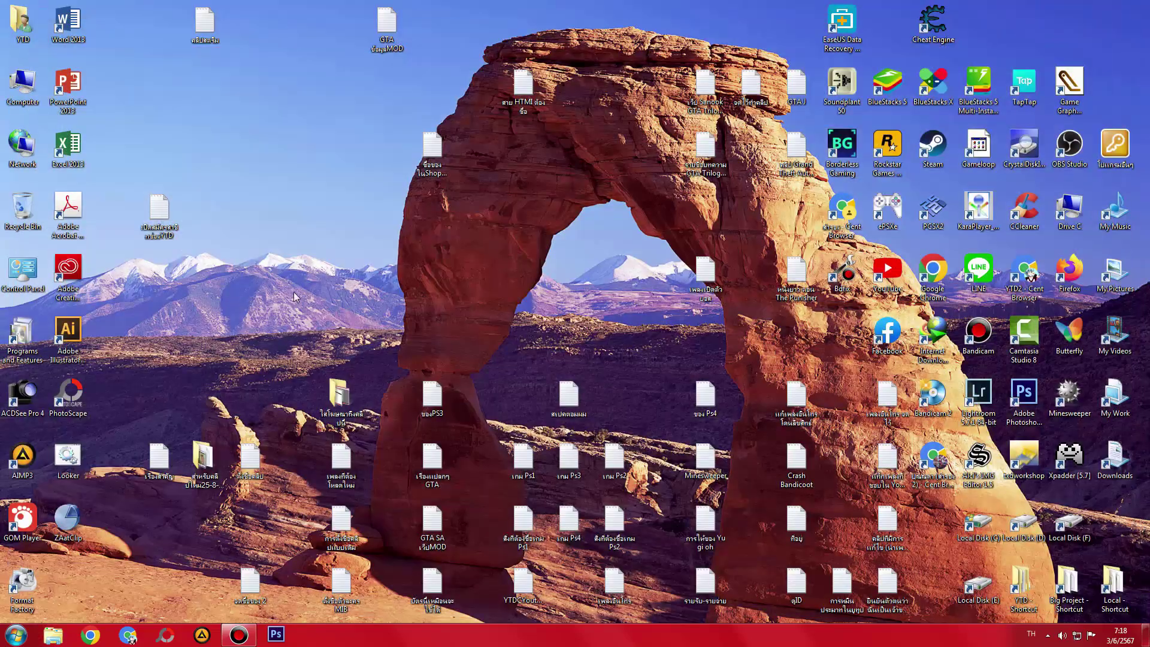
# - Refresh the desktop and drag สาย HTML ต้องซื้อ, GTA ข้อมูลMOD, คลิปสตริม, เปิดสมัครสมาชิกช่องYTD into rows
pyautogui.rightClick(267, 258)
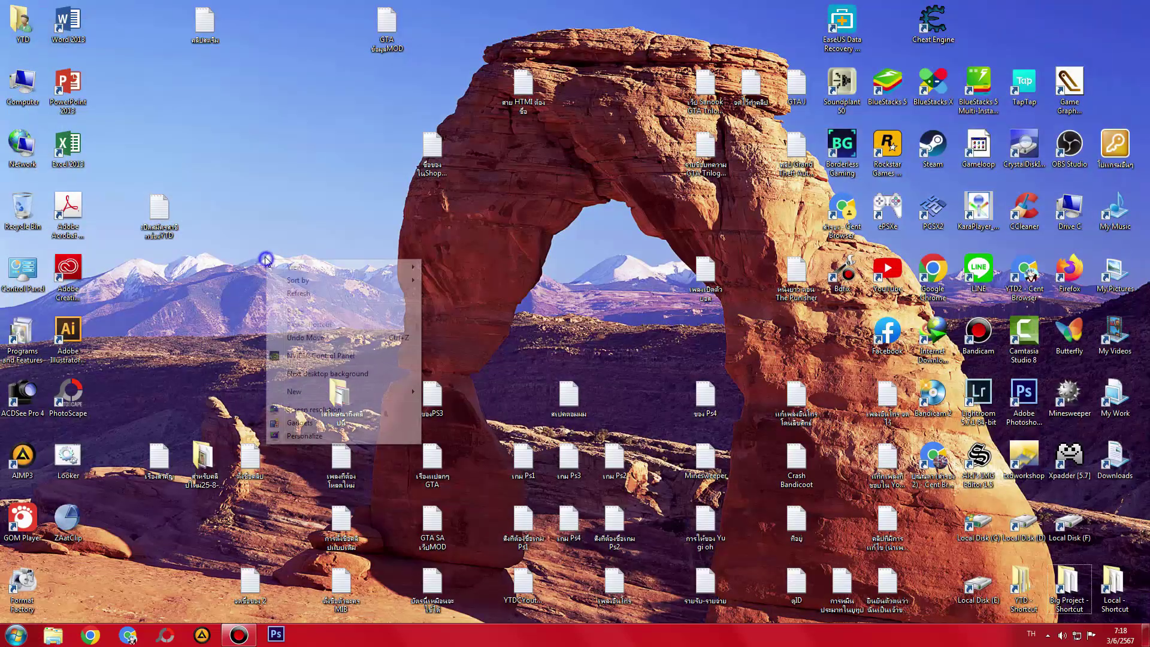
pyautogui.click(294, 298)
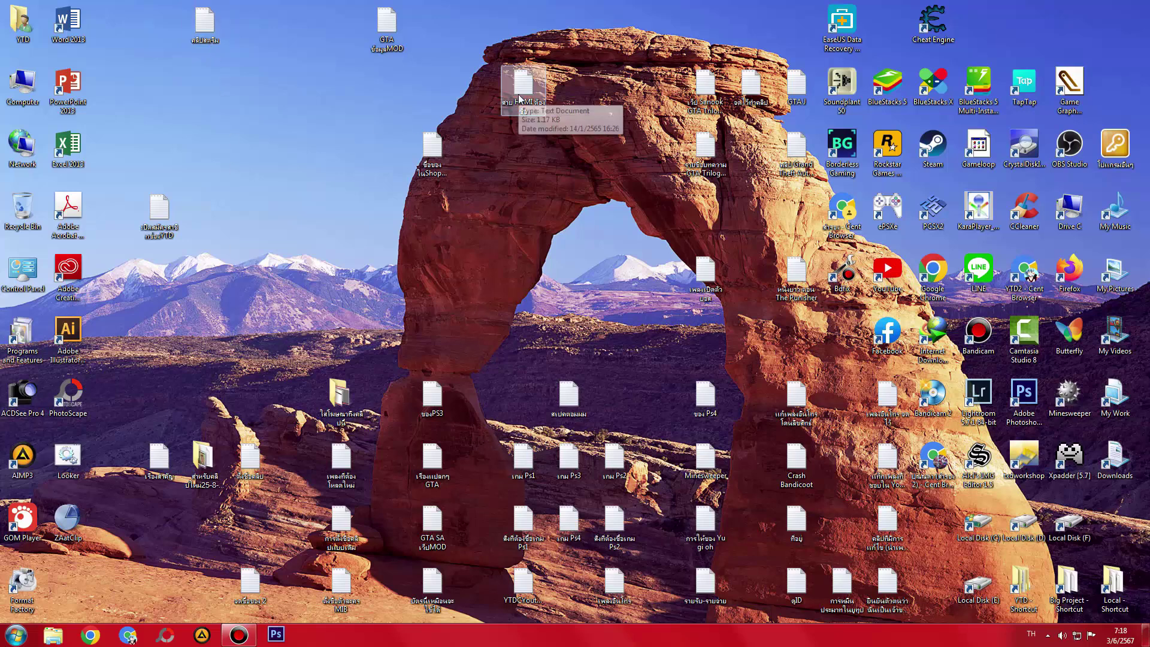
pyautogui.moveTo(519, 97); pyautogui.dragTo(520, 155)
pyautogui.moveTo(387, 27); pyautogui.dragTo(343, 150)
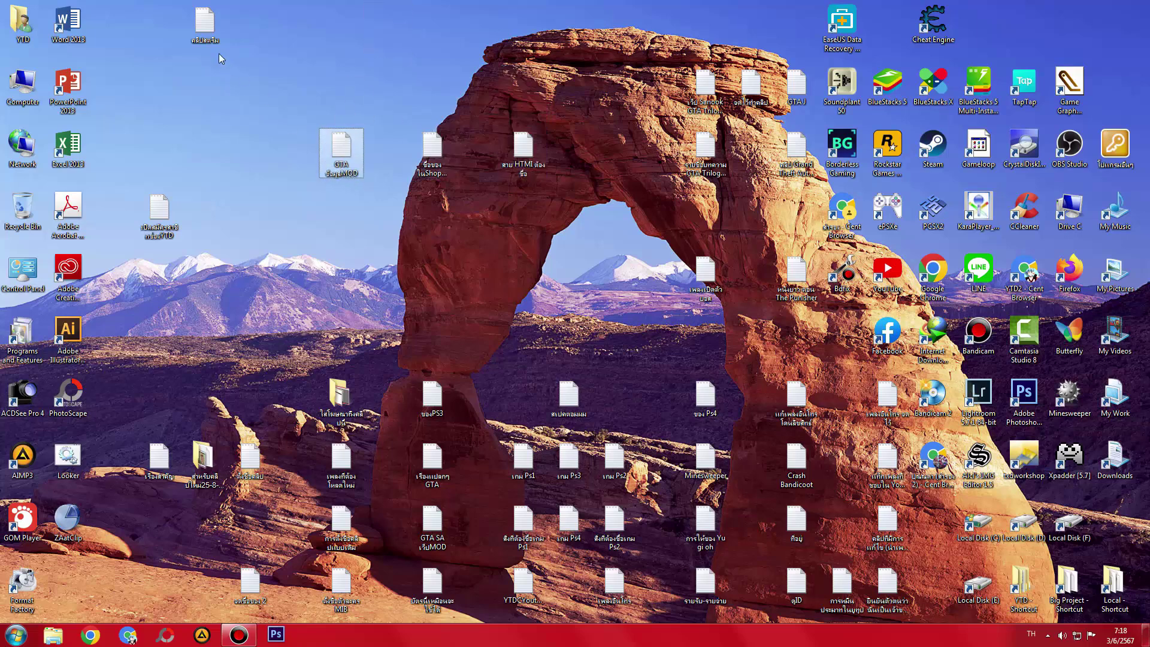
pyautogui.moveTo(205, 25); pyautogui.dragTo(202, 164)
pyautogui.moveTo(160, 237); pyautogui.dragTo(208, 238)
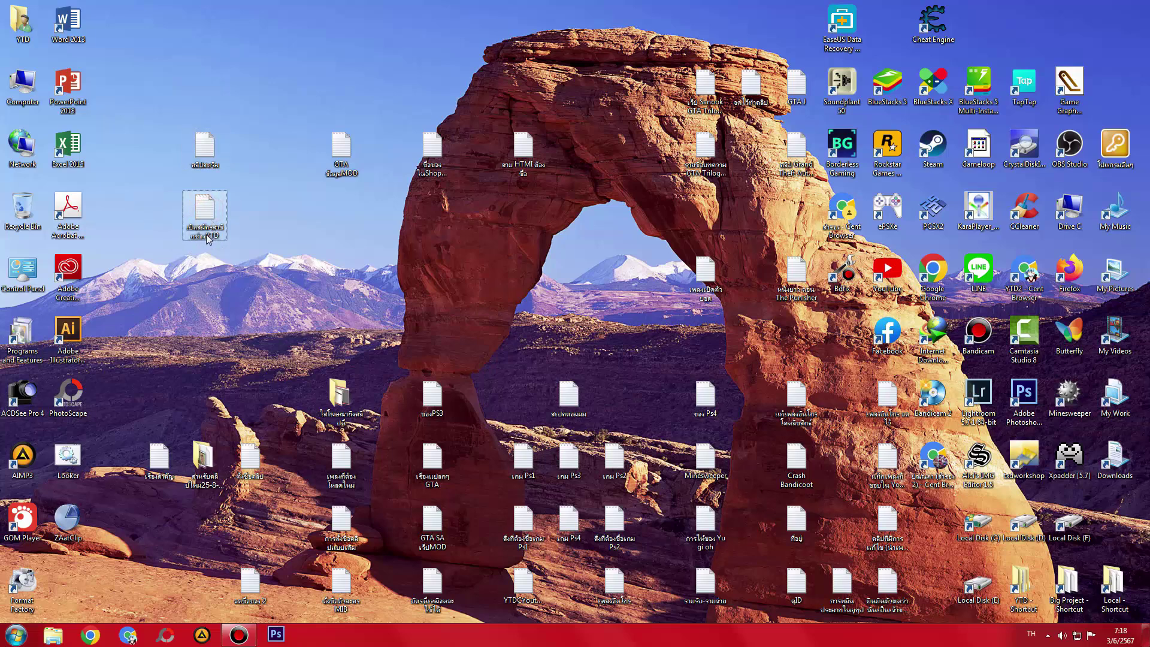
# - Refresh the desktop icons repeatedly, briefly selecting and deselecting the top note icons
pyautogui.rightClick(267, 290)
pyautogui.click(293, 321)
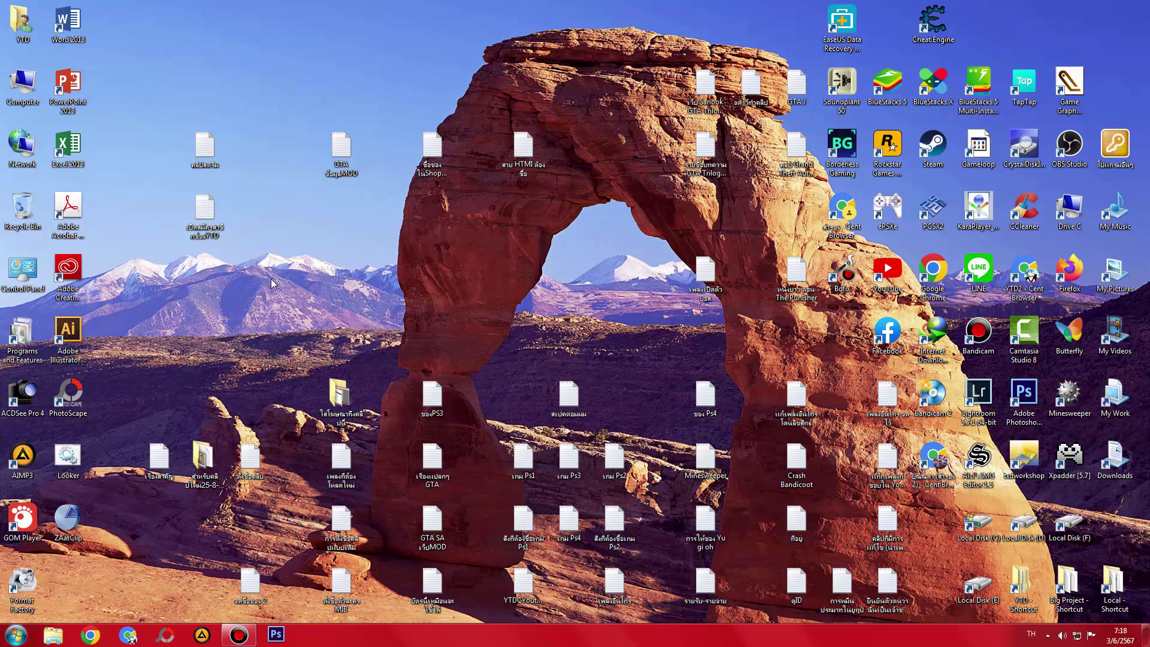
pyautogui.rightClick(469, 275)
pyautogui.click(491, 310)
pyautogui.moveTo(693, 95); pyautogui.dragTo(798, 180)
pyautogui.click(601, 250)
pyautogui.rightClick(521, 246)
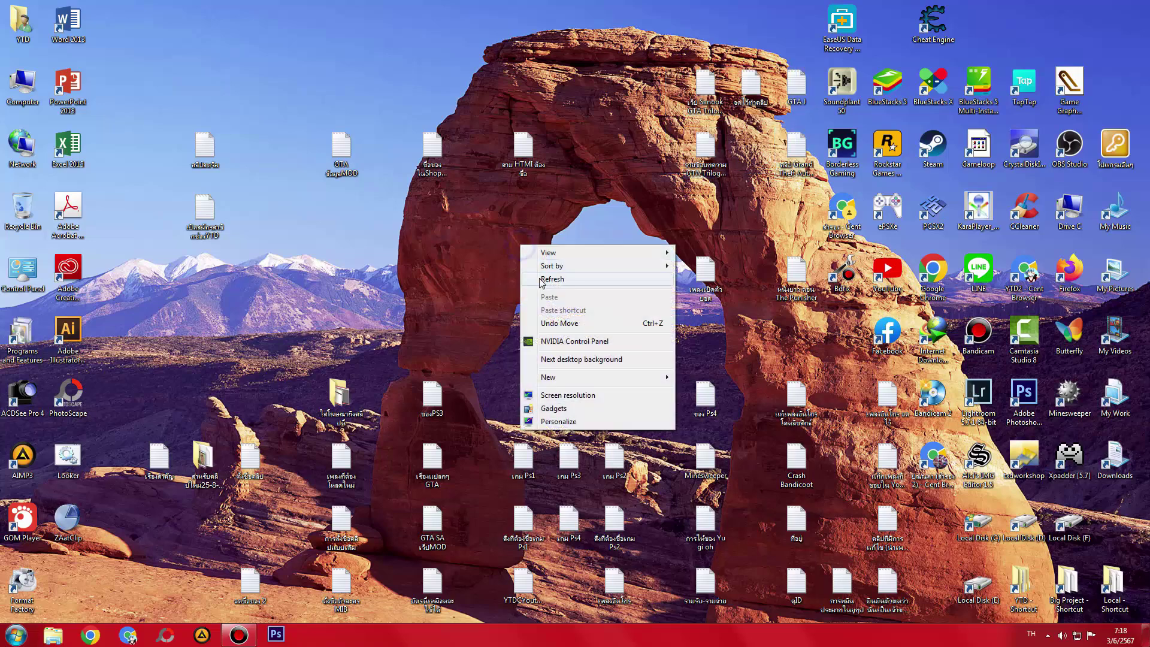
pyautogui.click(541, 281)
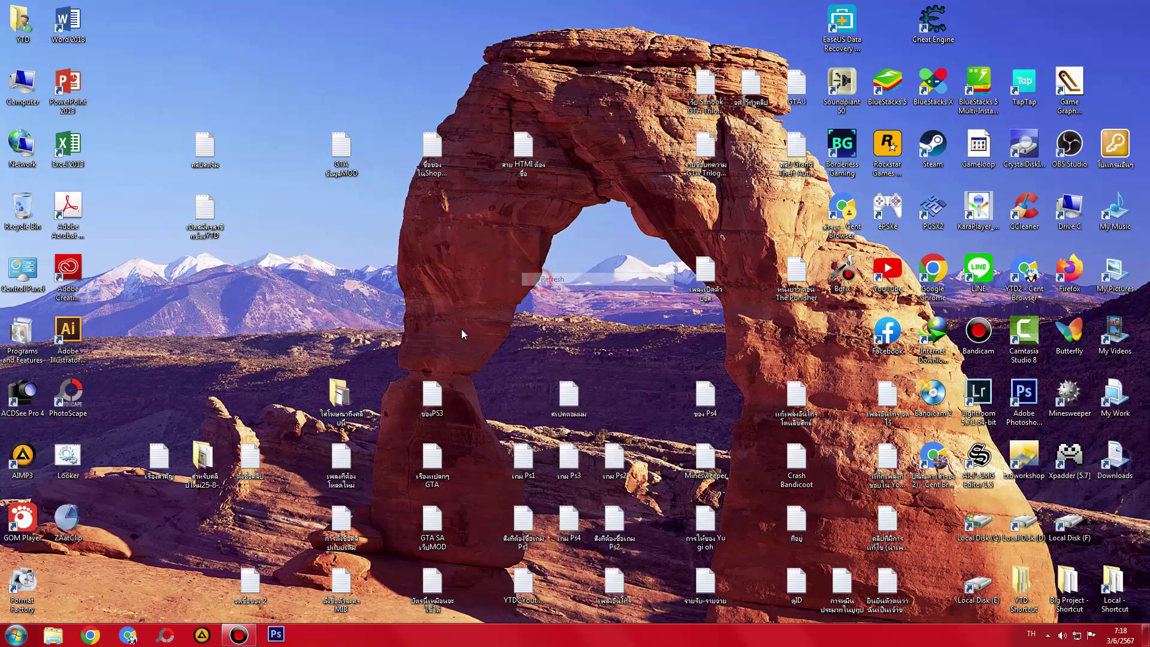
# - Read the เรื่องสำคัญ note, then look inside the สำหรับคลิปใหม่25-8-2565 folder and close it
pyautogui.doubleClick(159, 477)
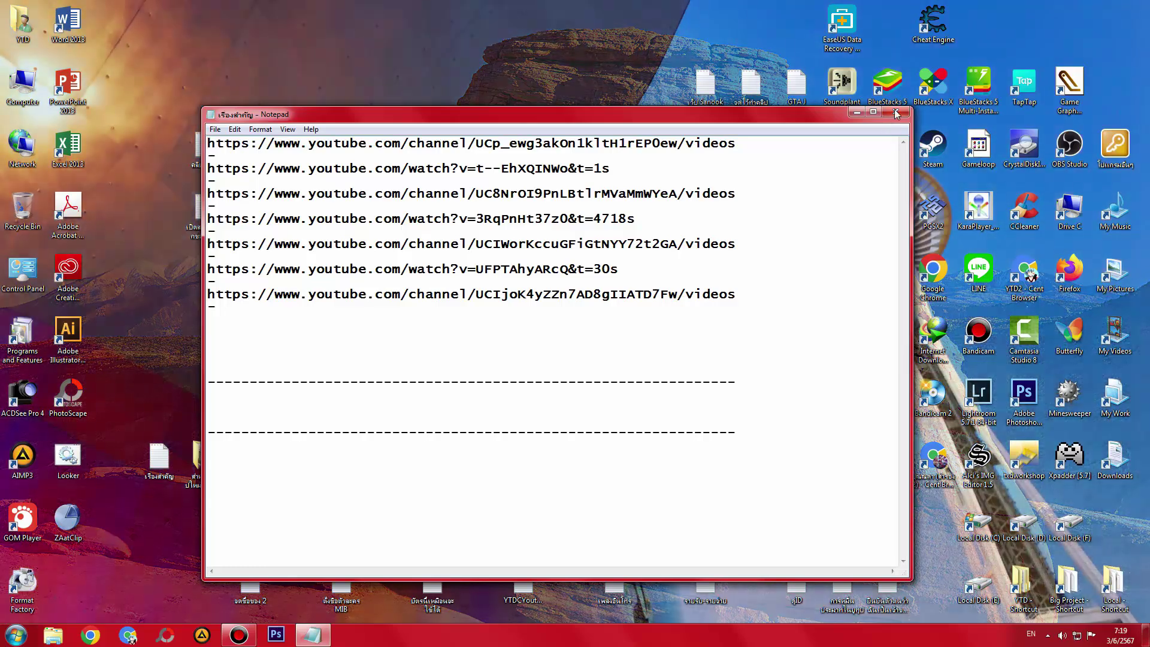
pyautogui.click(897, 113)
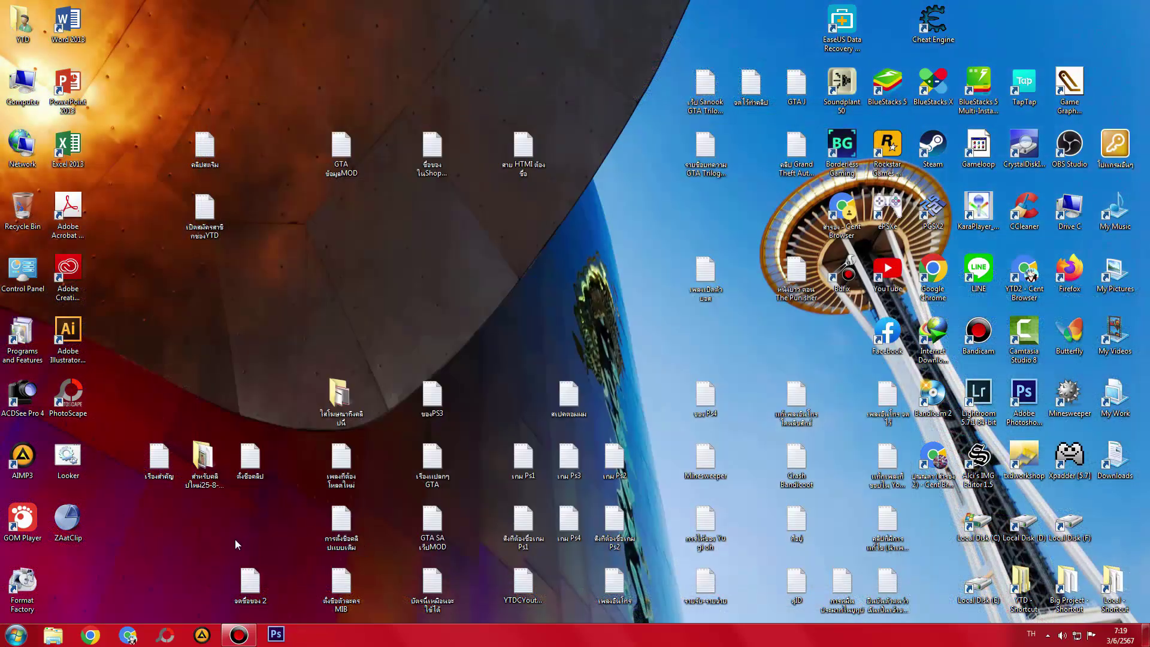
pyautogui.click(204, 460)
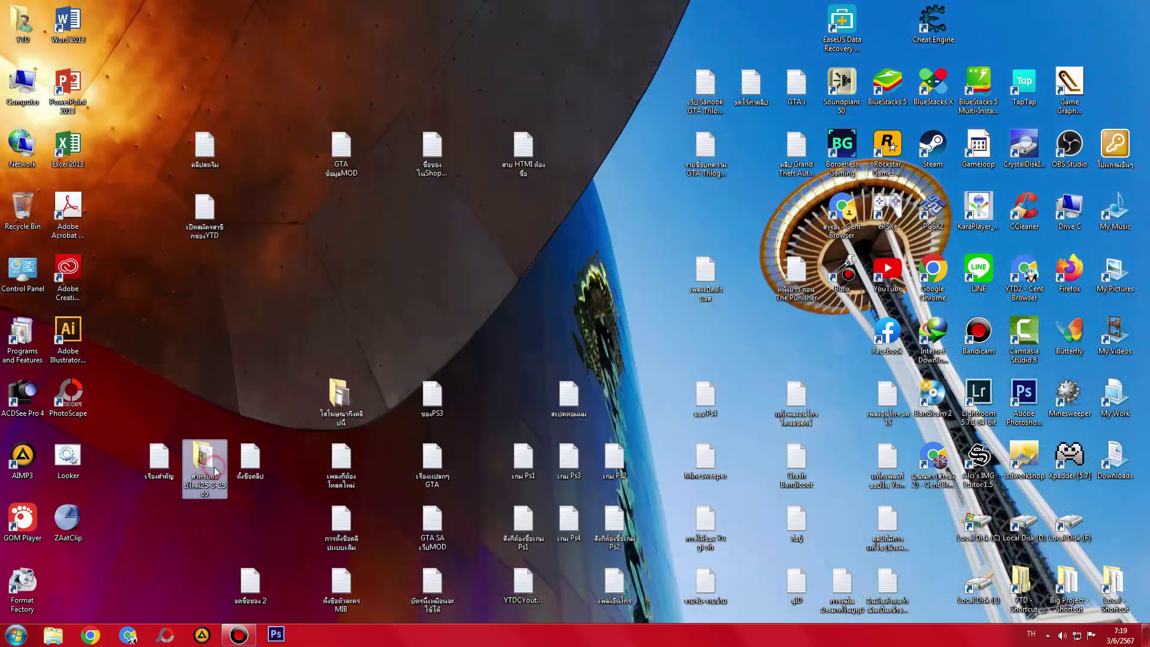
pyautogui.doubleClick(202, 460)
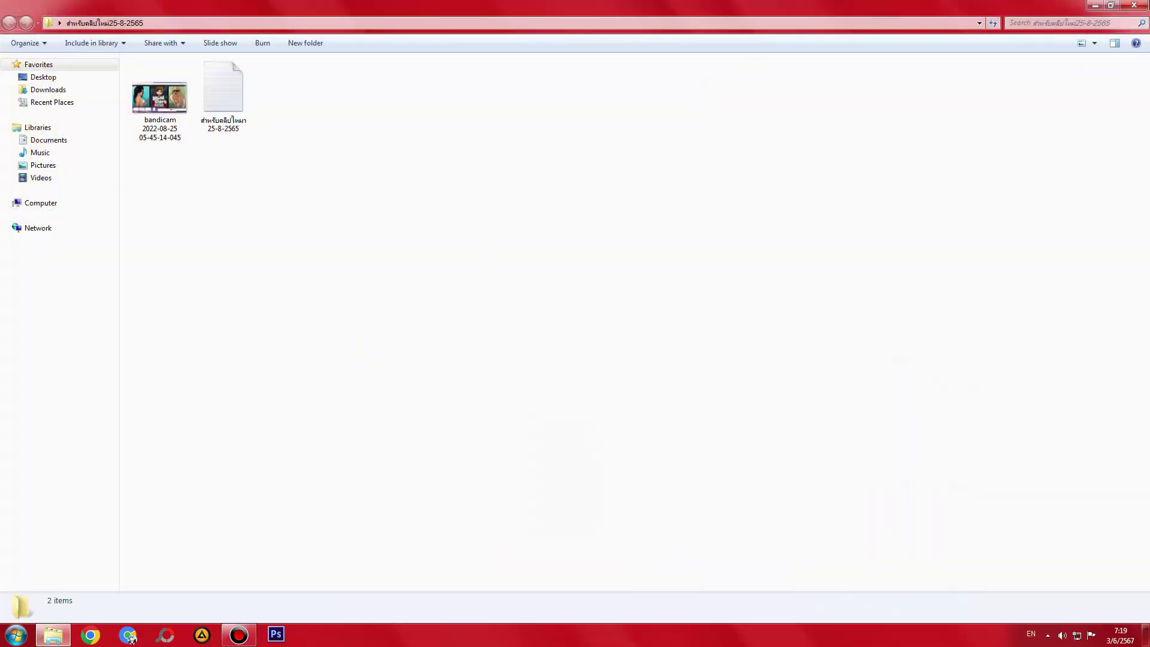
pyautogui.hotkey('alt', 'F4')
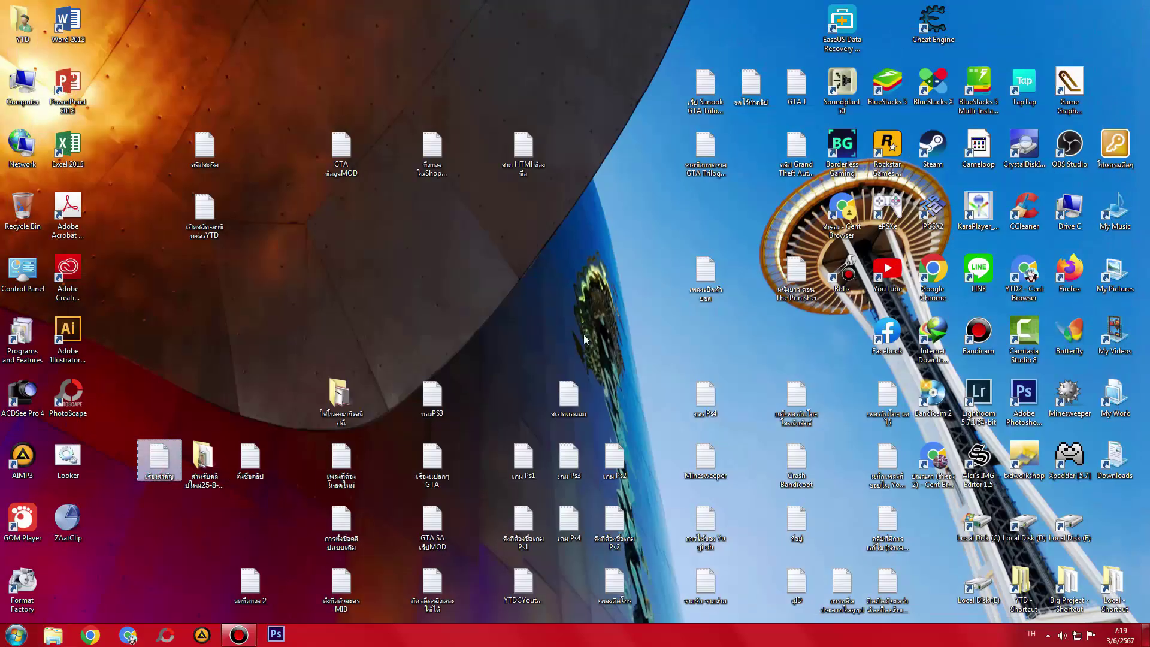
# - Refresh the desktop icons twice, checking the hidden background app icons in between
pyautogui.rightClick(591, 326)
pyautogui.click(622, 356)
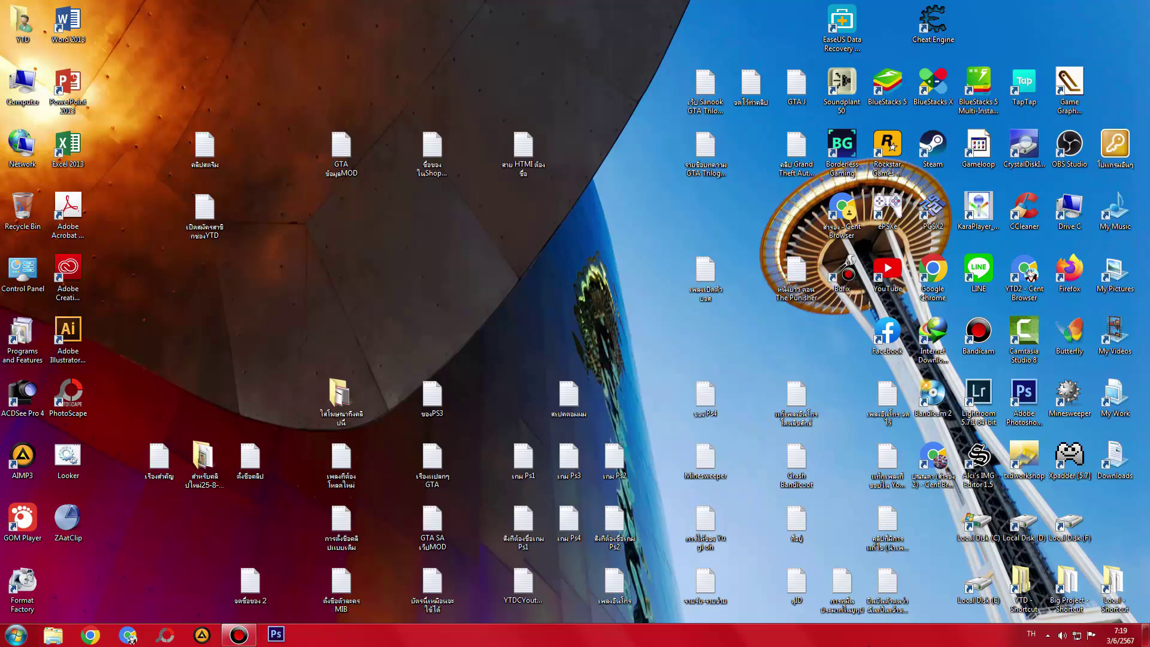
pyautogui.click(1047, 636)
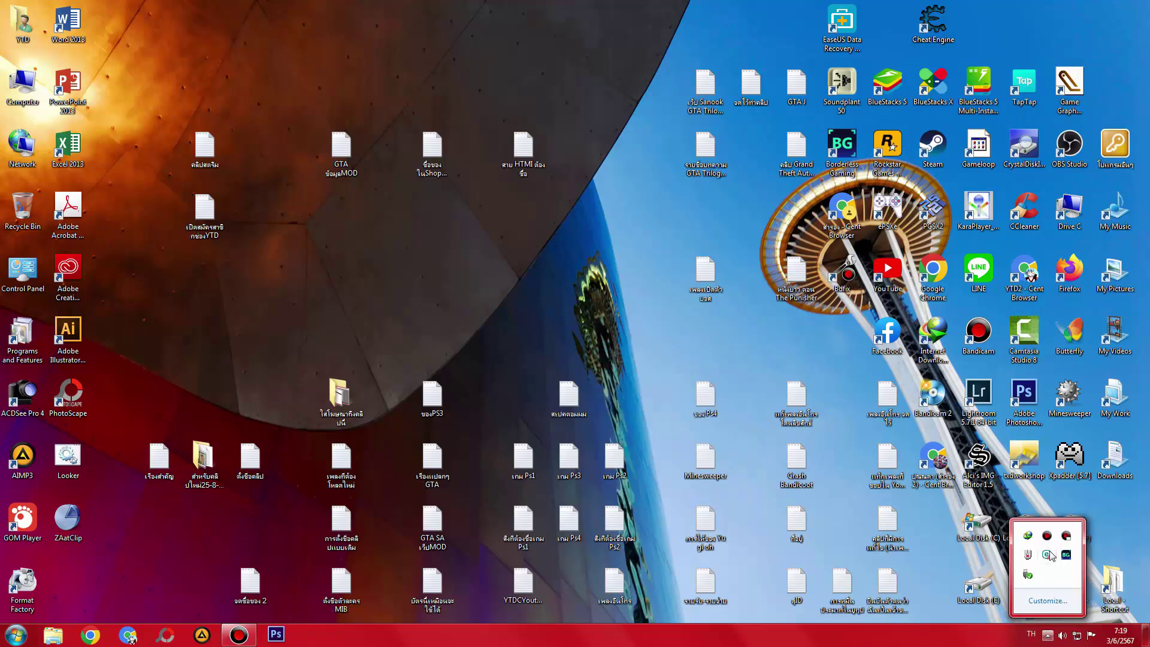
pyautogui.rightClick(1027, 543)
pyautogui.click(1043, 584)
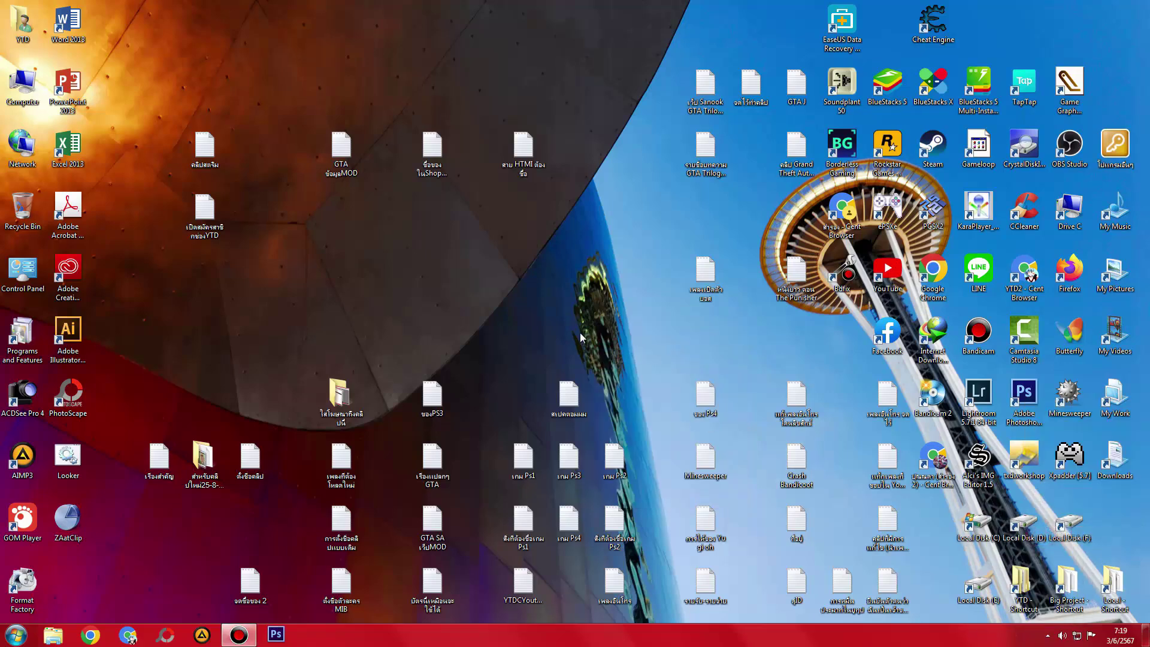
pyautogui.rightClick(578, 295)
pyautogui.click(599, 328)
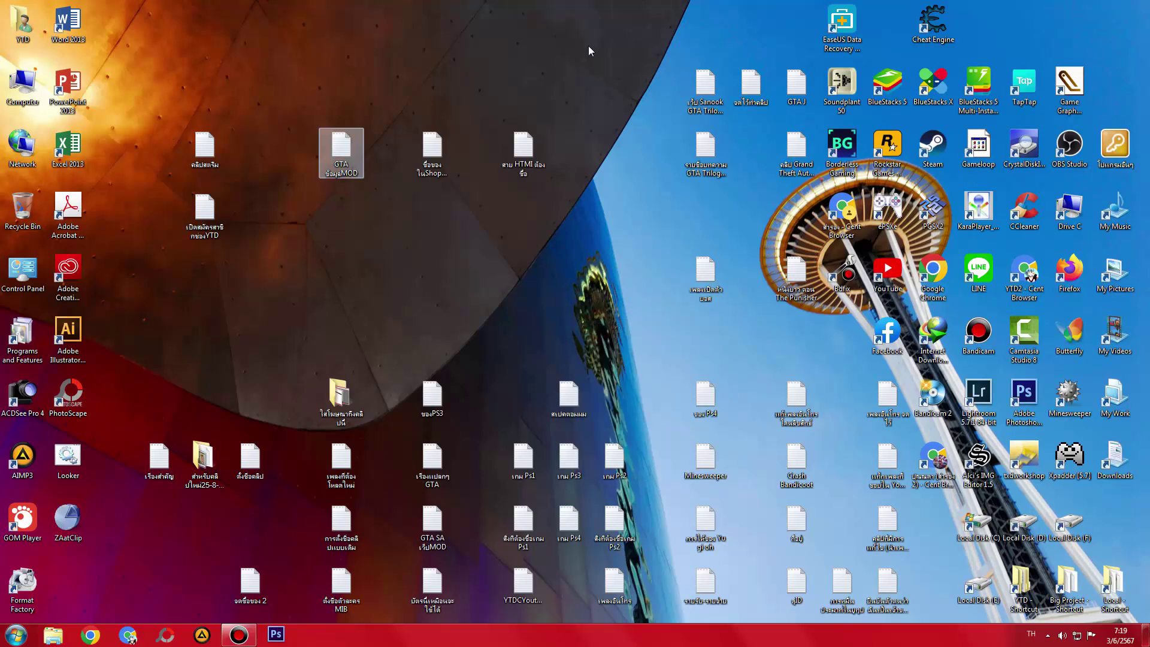
# - Review the เพลงเปิดตัวบอส song list, then move it into YTD's New Text Document 1 folder
pyautogui.doubleClick(706, 281)
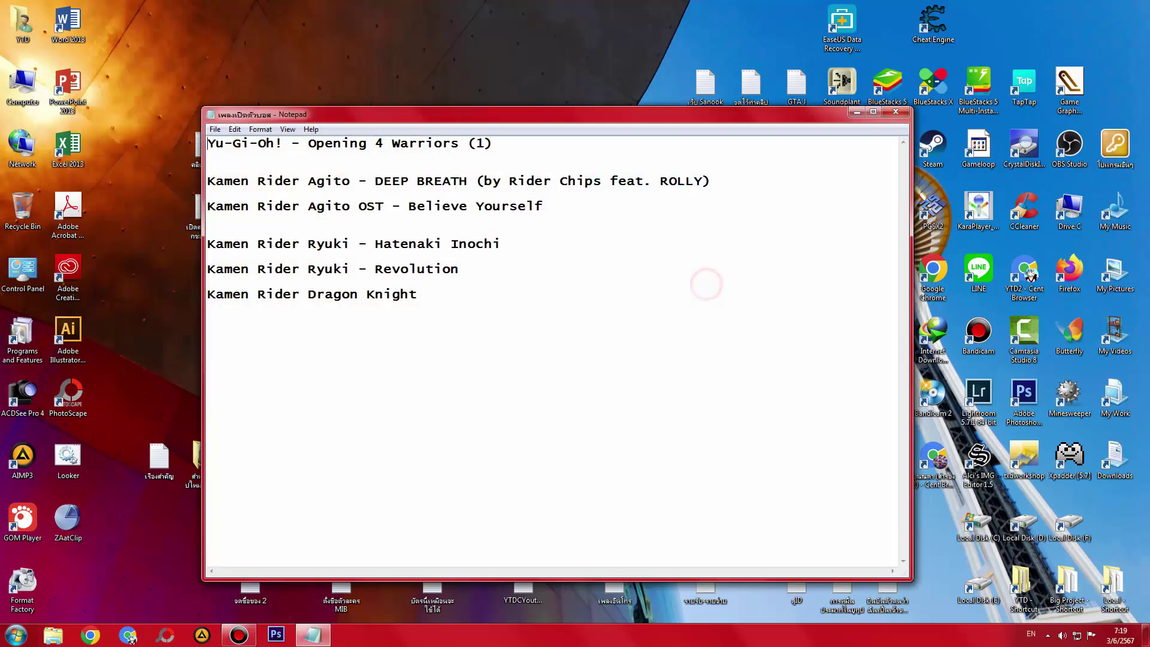
pyautogui.click(901, 114)
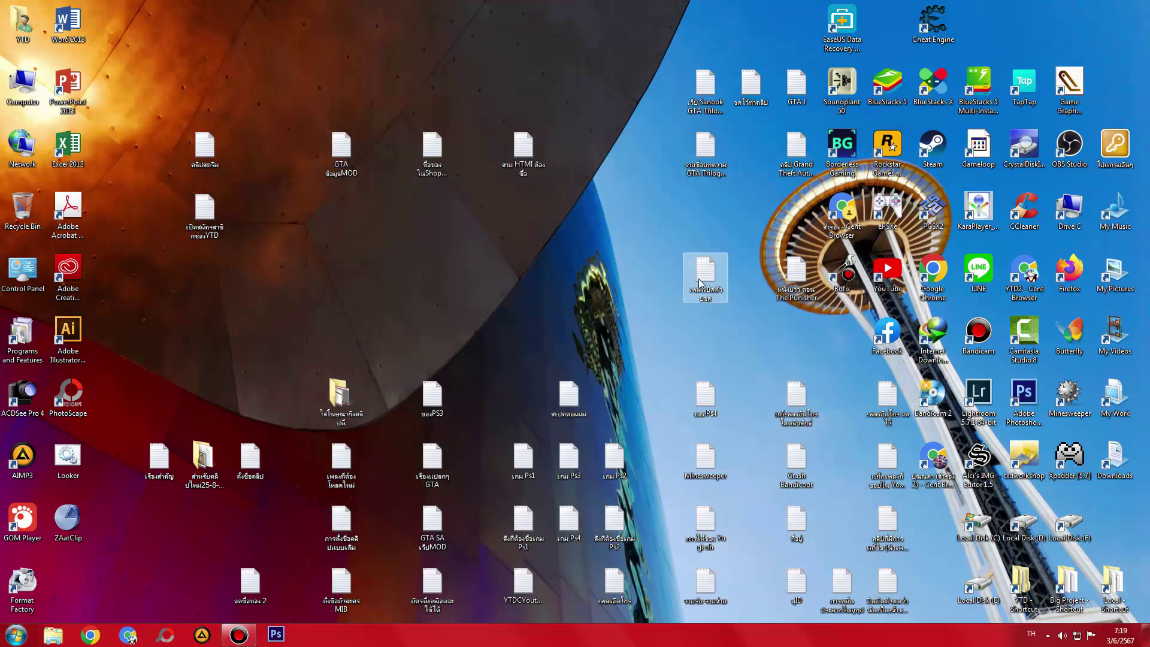
pyautogui.click(701, 287)
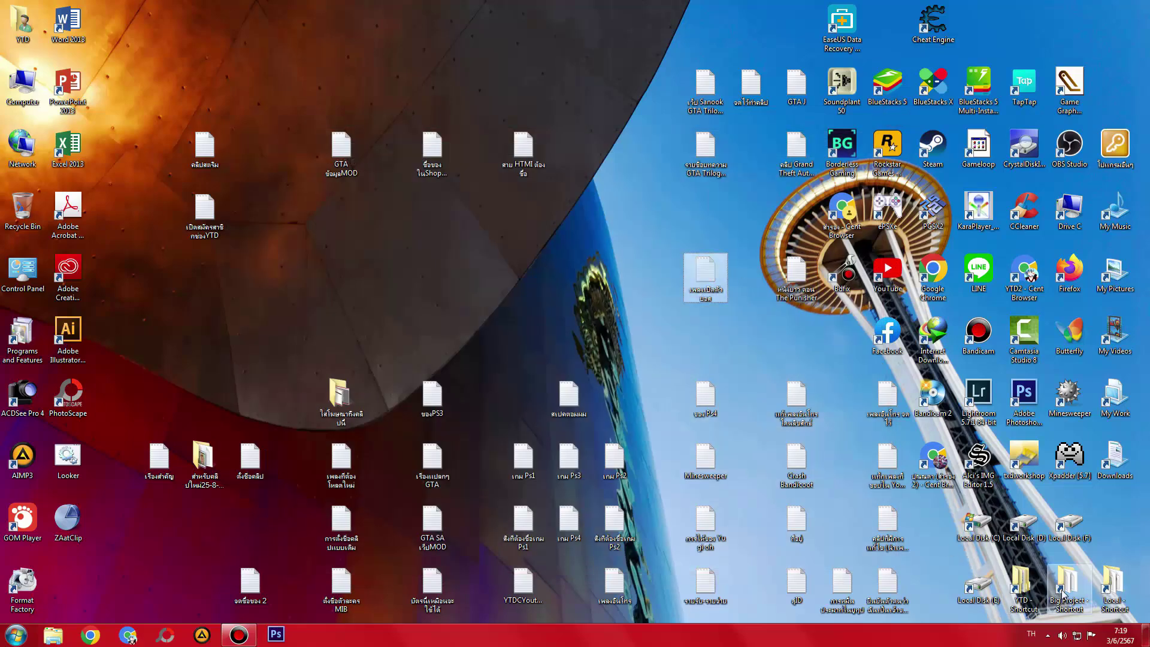
pyautogui.doubleClick(1022, 584)
pyautogui.doubleClick(539, 118)
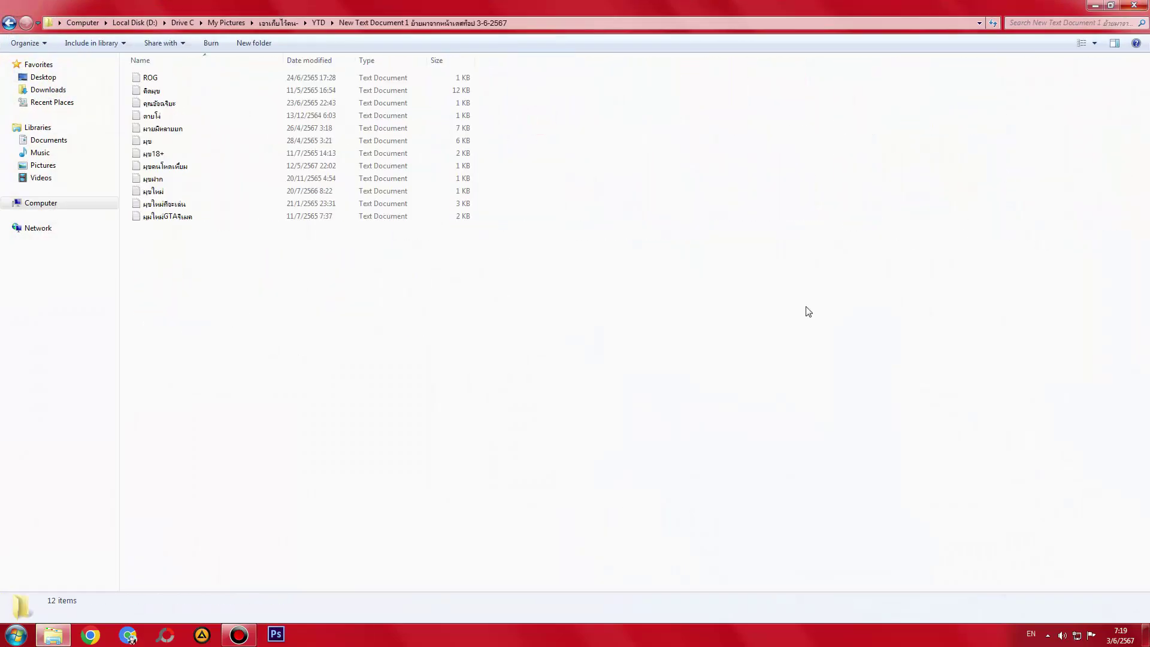
pyautogui.press('`')
pyautogui.press(',')
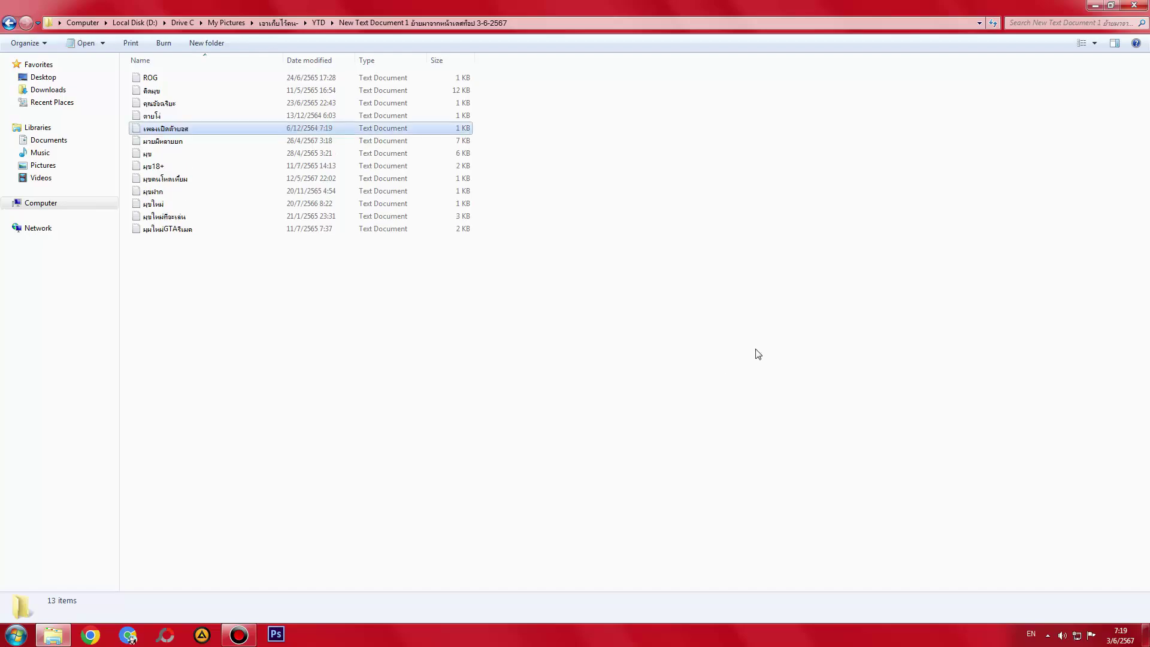
pyautogui.press('super+d')
# - Read the หนังยาว ตอน The Punisher note in Notepad, close it, and refresh the desktop
pyautogui.click(786, 299)
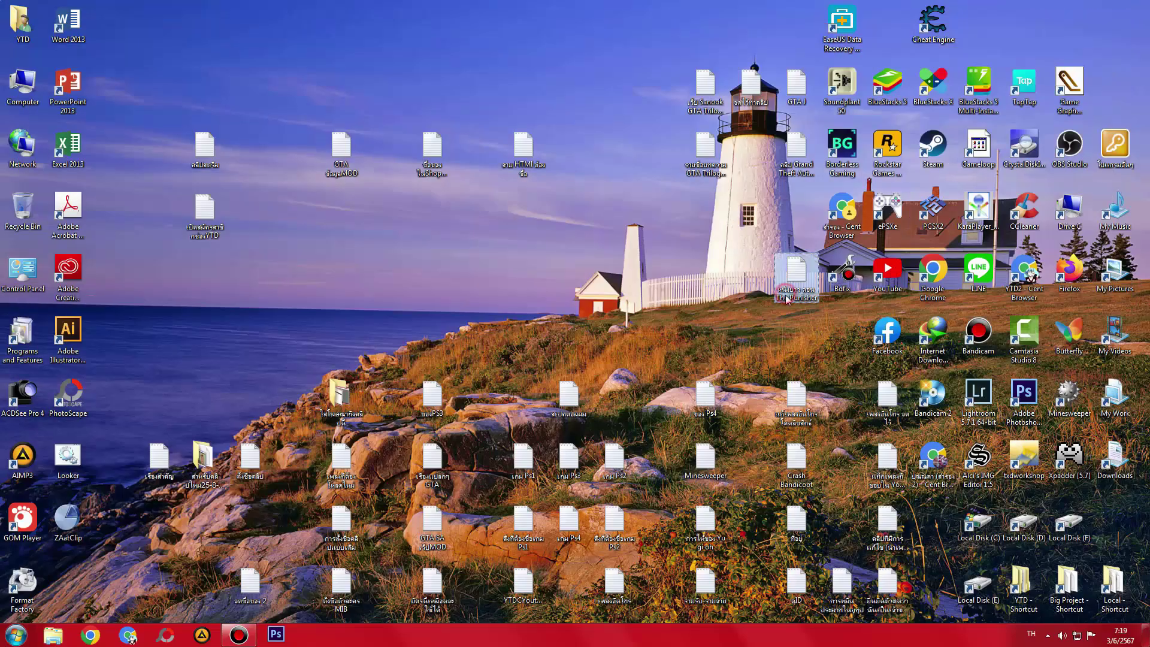
pyautogui.doubleClick(799, 265)
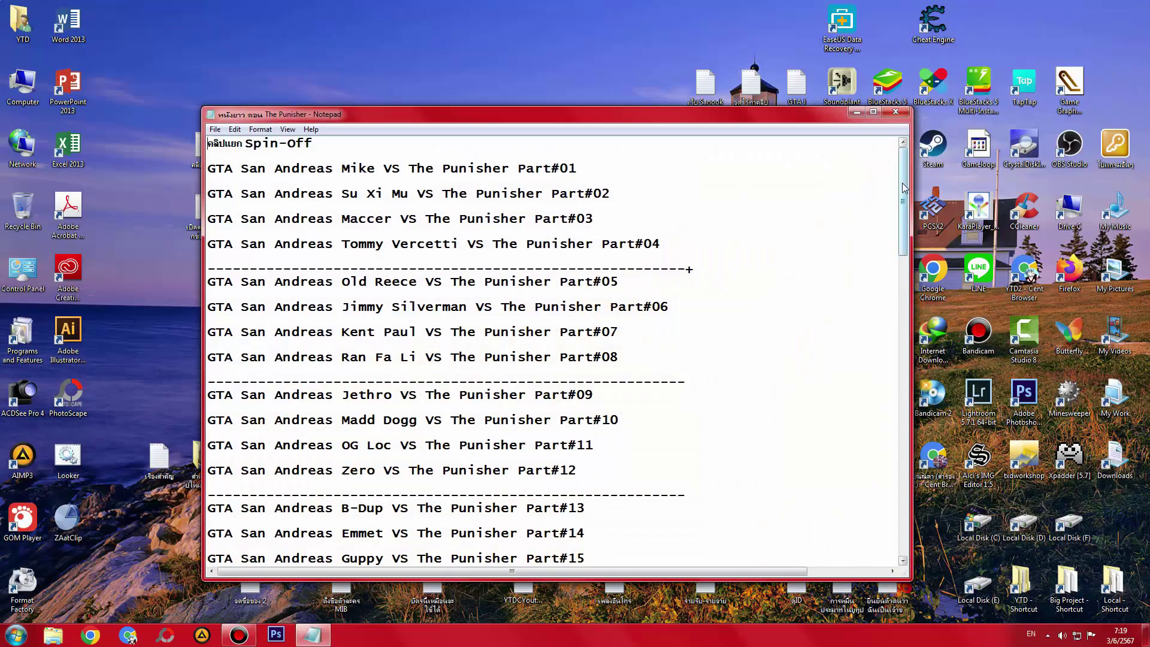
pyautogui.moveTo(905, 188)
pyautogui.mouseDown()
pyautogui.moveTo(905, 336)
pyautogui.moveTo(904, 180)
pyautogui.mouseUp()
pyautogui.click(895, 112)
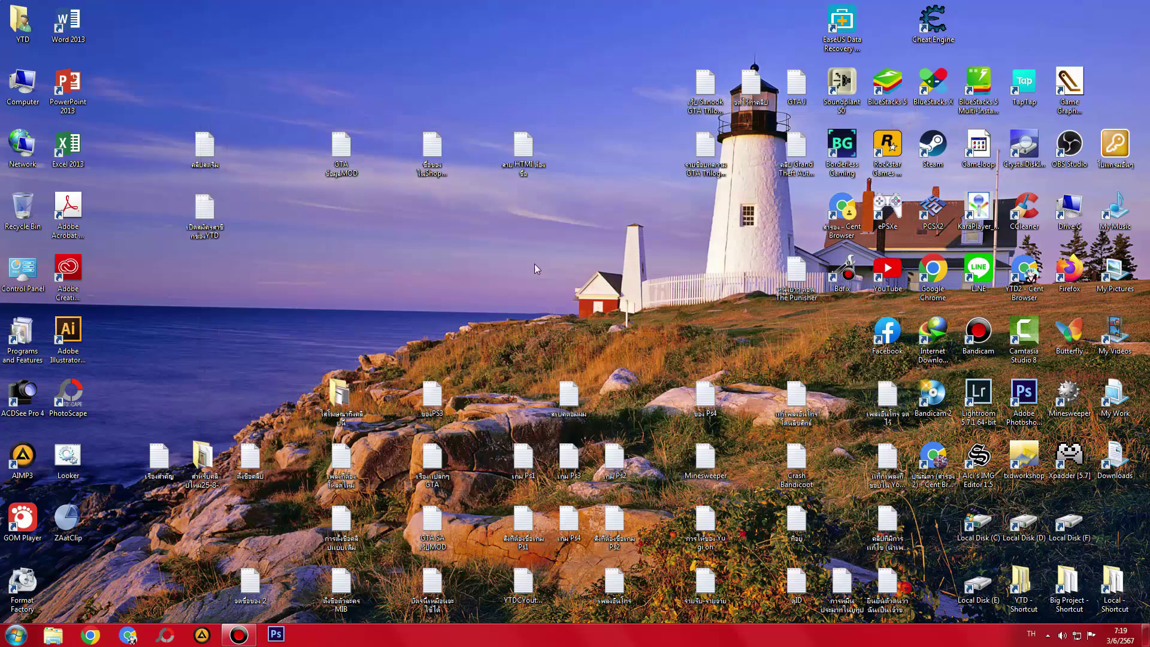
pyautogui.rightClick(446, 263)
pyautogui.click(487, 299)
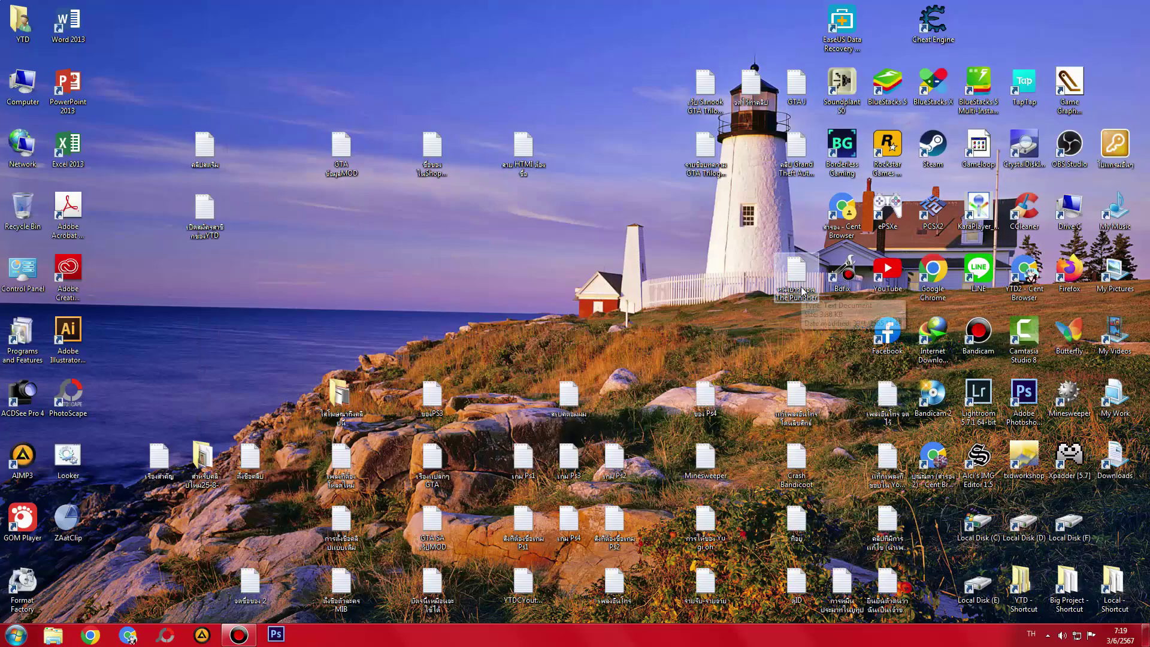
# - Drag The Punisher note left into the freed grid cell, leaving desktop icons shown
pyautogui.moveTo(802, 291); pyautogui.dragTo(725, 287)
pyautogui.rightClick(780, 283)
pyautogui.click(746, 319)
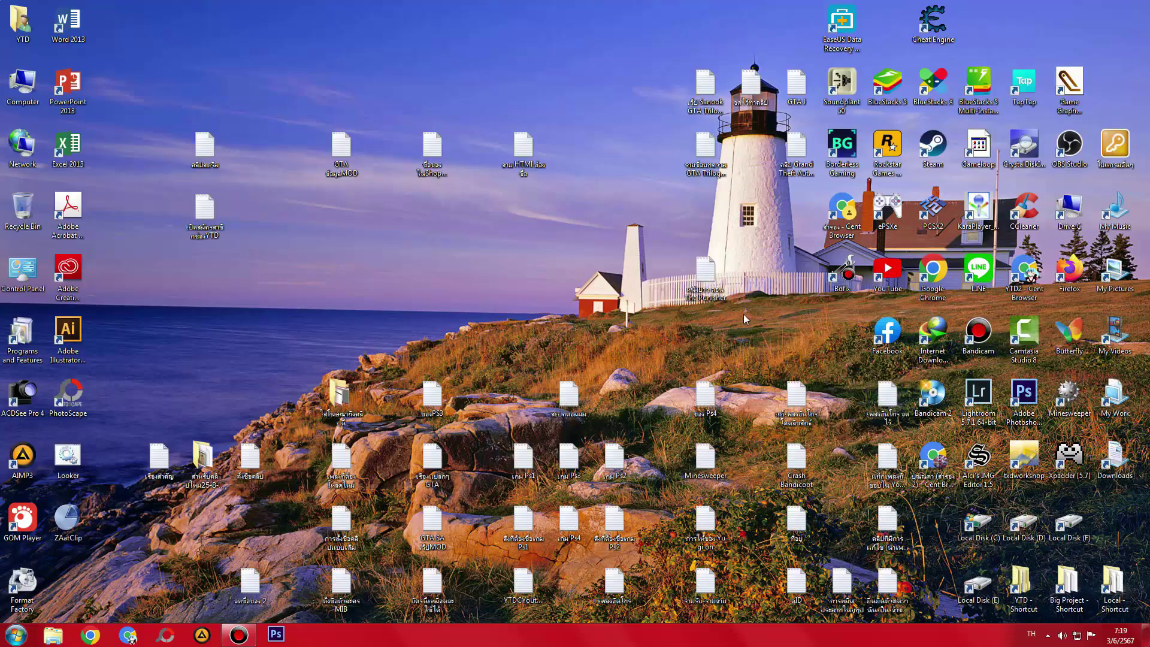
pyautogui.doubleClick(616, 309)
pyautogui.doubleClick(616, 309)
pyautogui.doubleClick(616, 309)
pyautogui.doubleClick(616, 309)
pyautogui.doubleClick(616, 309)
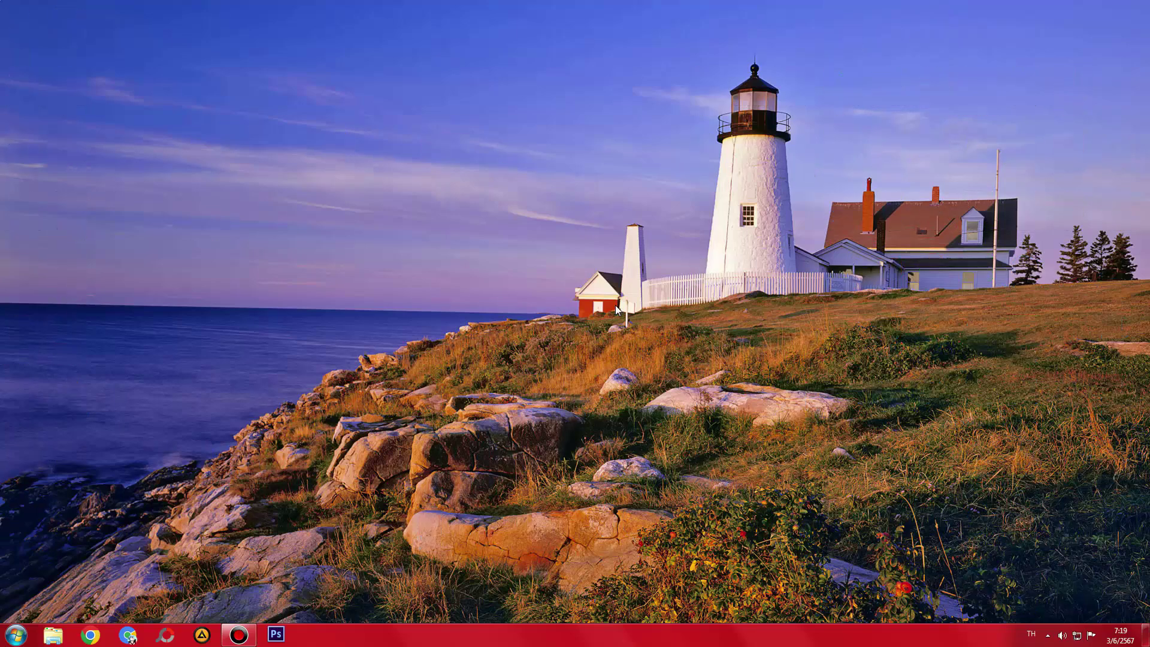
pyautogui.doubleClick(616, 309)
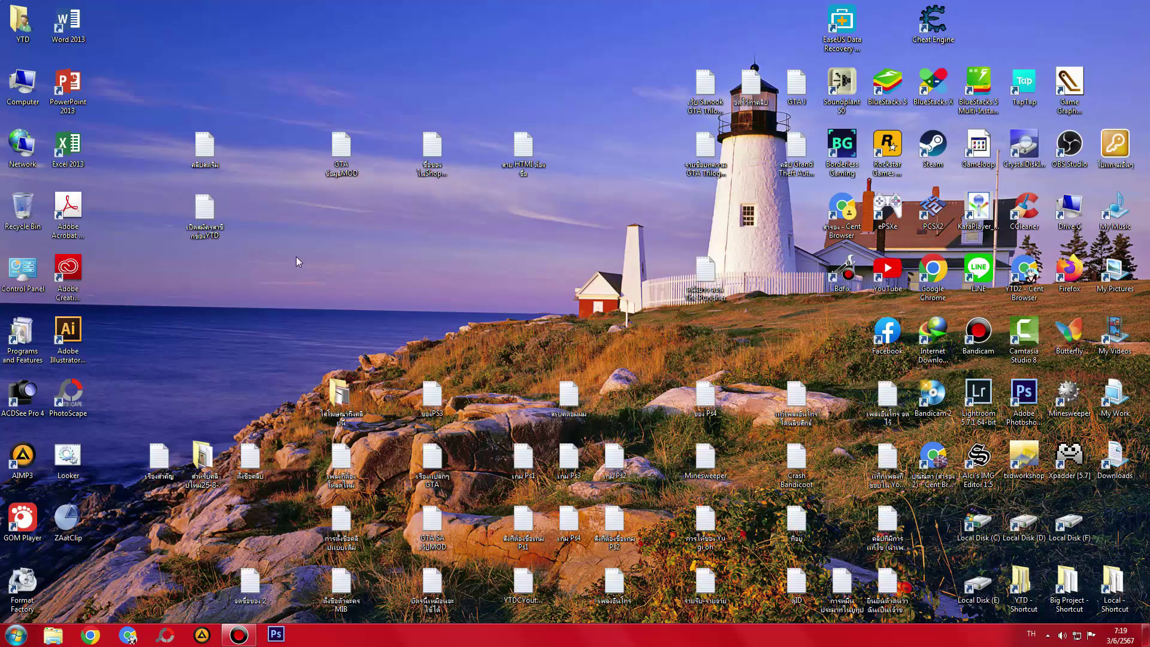
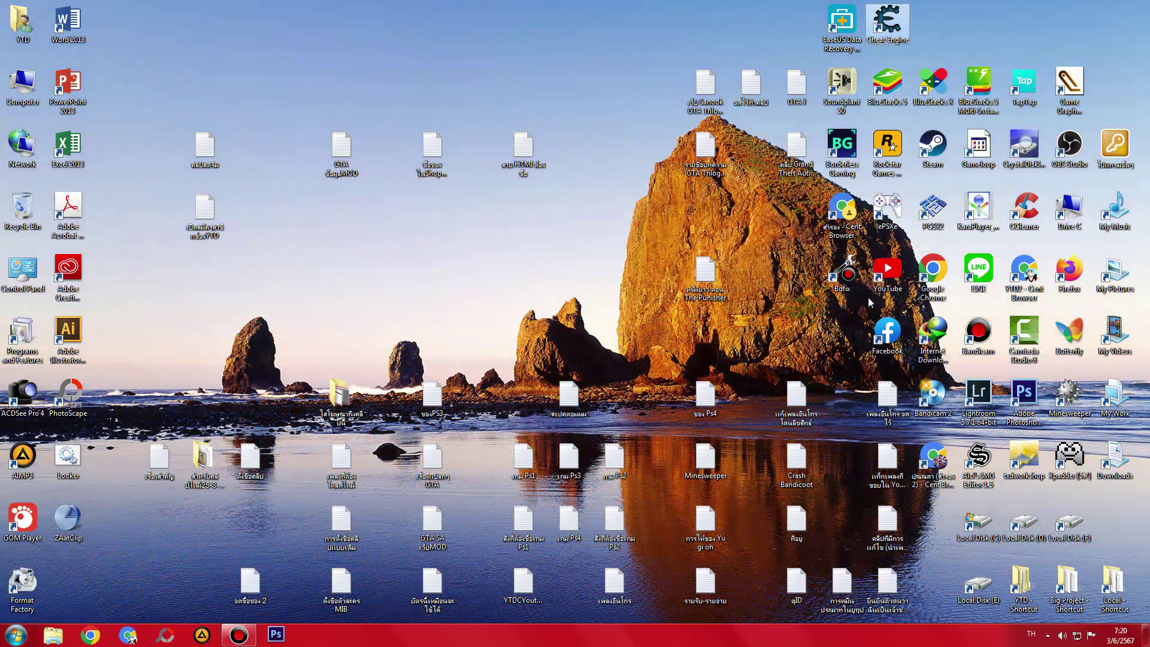
# - Select the Bdfix desktop shortcut and refresh the desktop several times
pyautogui.moveTo(845, 272); pyautogui.dragTo(821, 259)
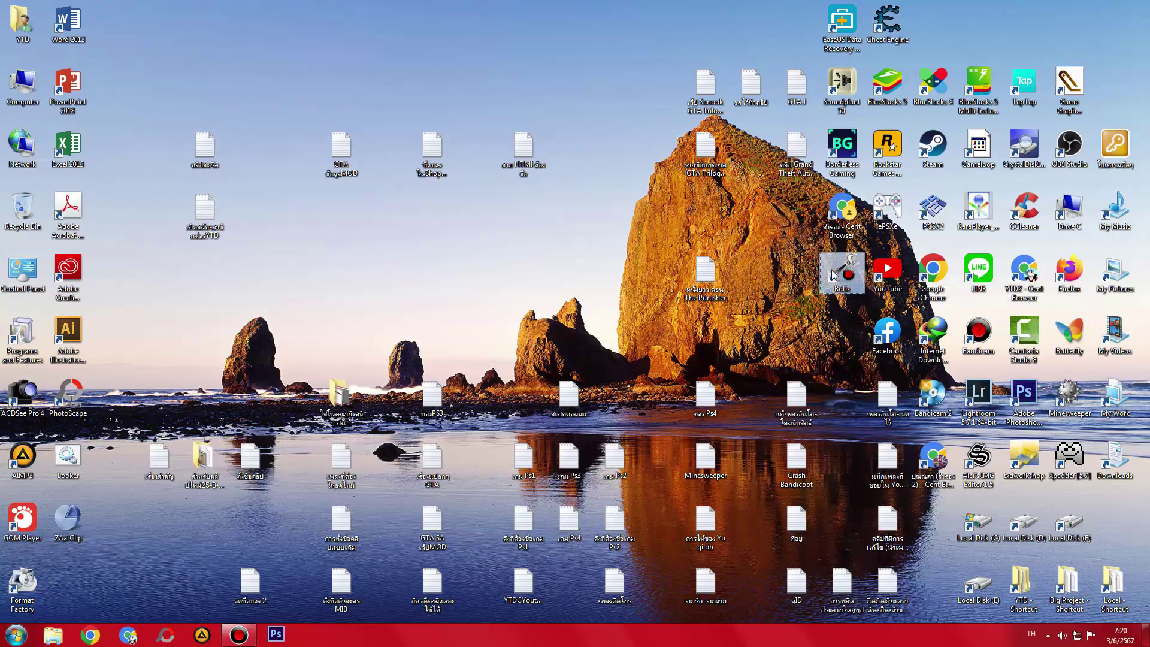
pyautogui.rightClick(832, 320)
pyautogui.click(857, 354)
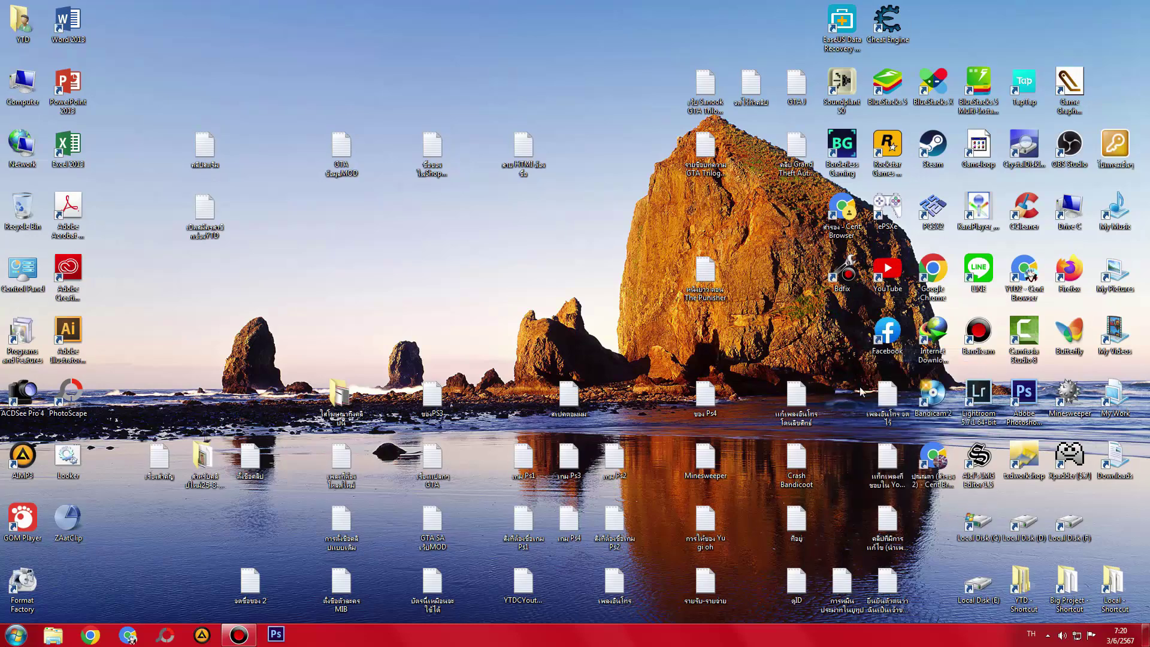
pyautogui.rightClick(479, 218)
pyautogui.click(509, 249)
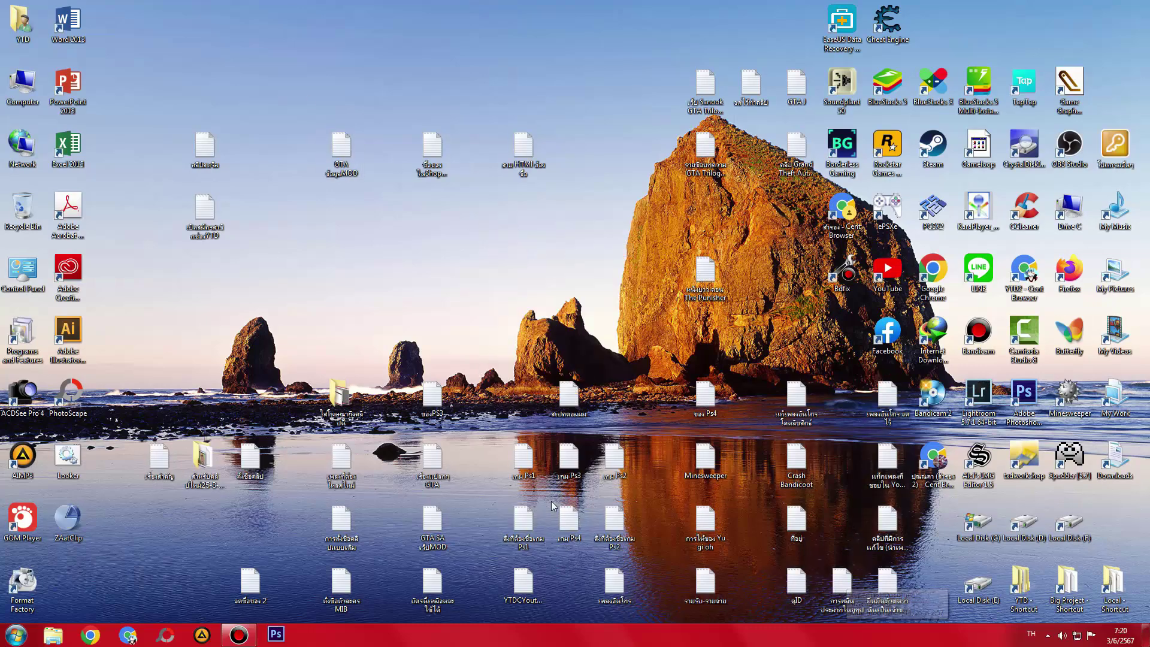
pyautogui.rightClick(562, 313)
pyautogui.click(584, 345)
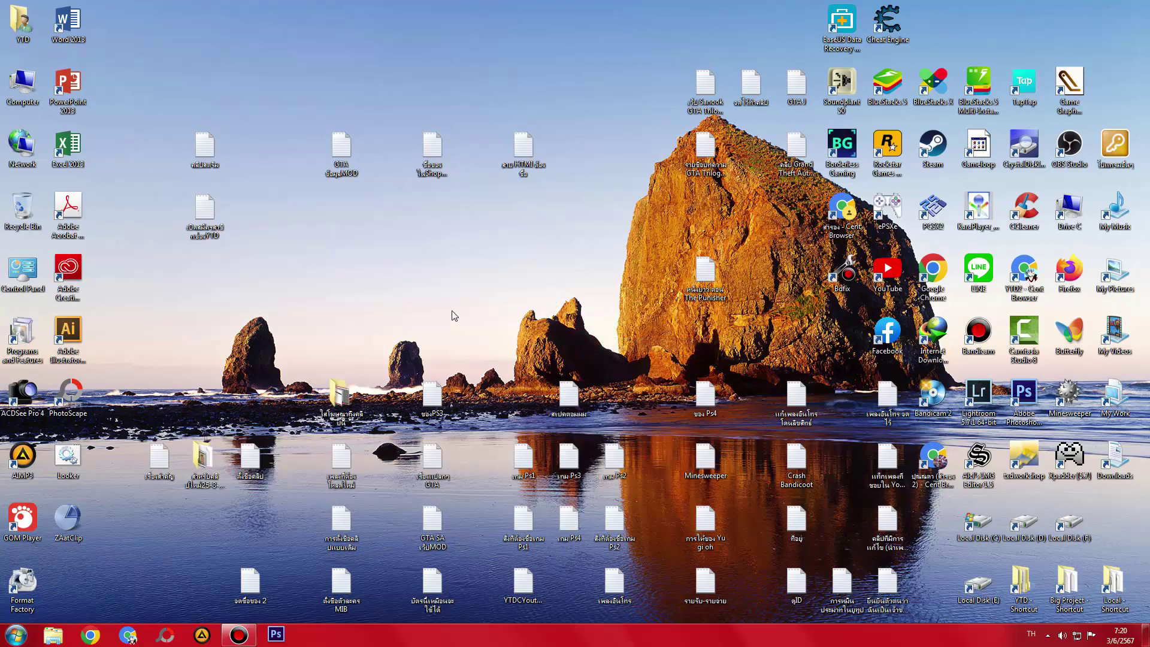
pyautogui.rightClick(558, 249)
pyautogui.click(585, 282)
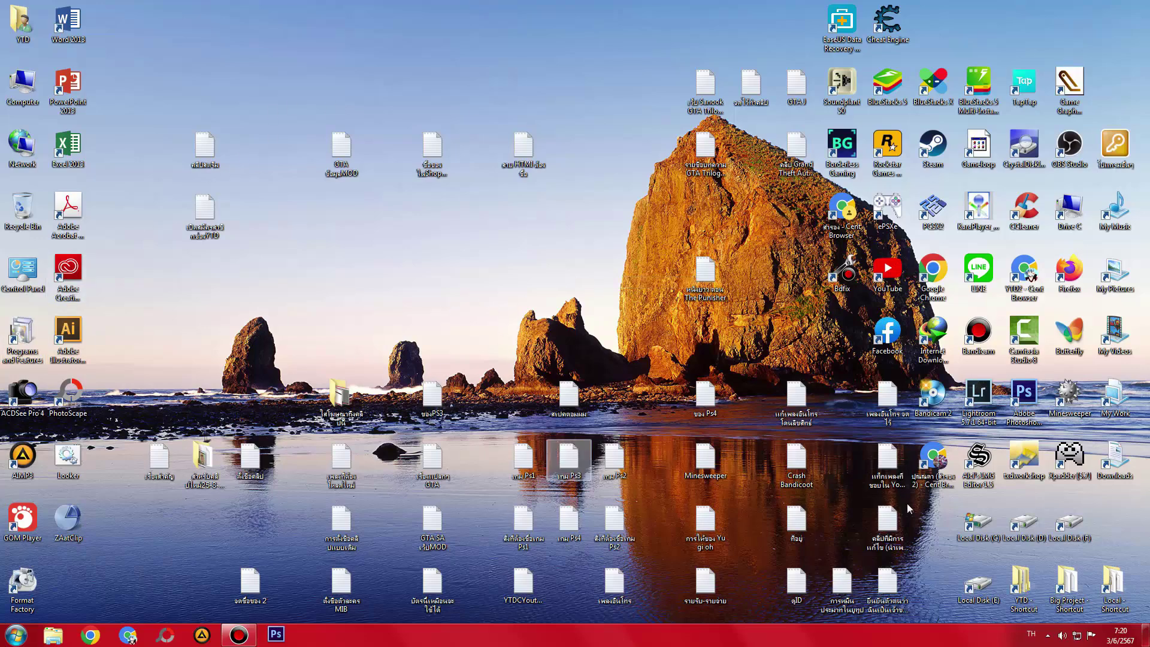
# - Open and close the Big Project folder, then open another desktop folder shortcut
pyautogui.doubleClick(1067, 584)
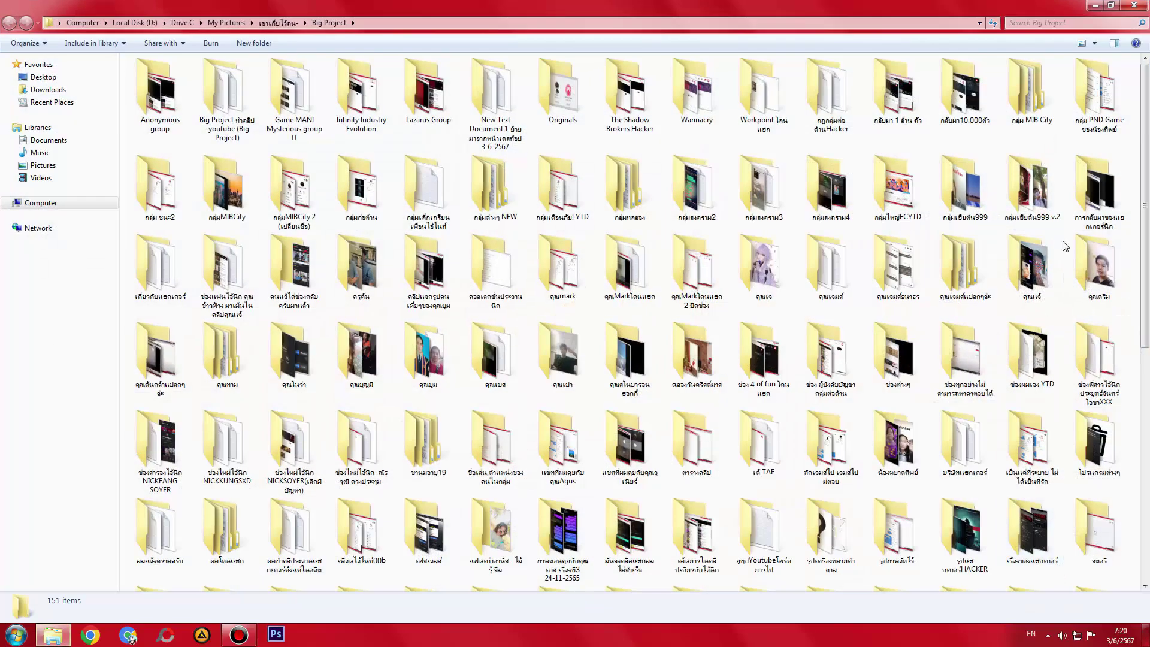
pyautogui.click(1134, 4)
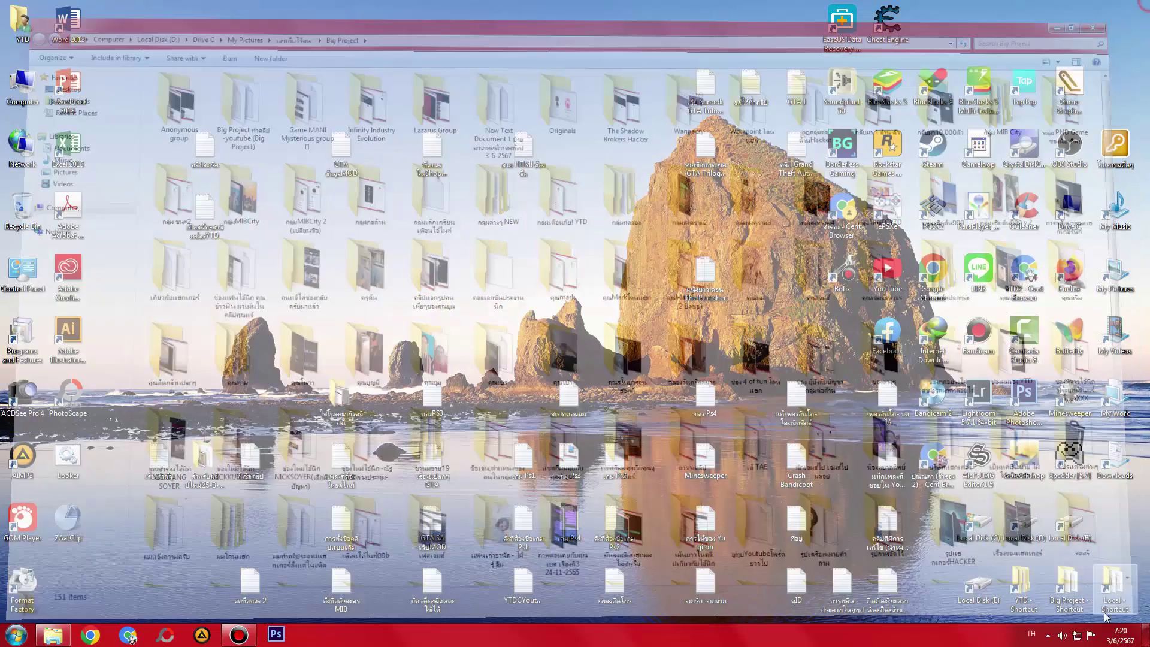
pyautogui.doubleClick(1026, 592)
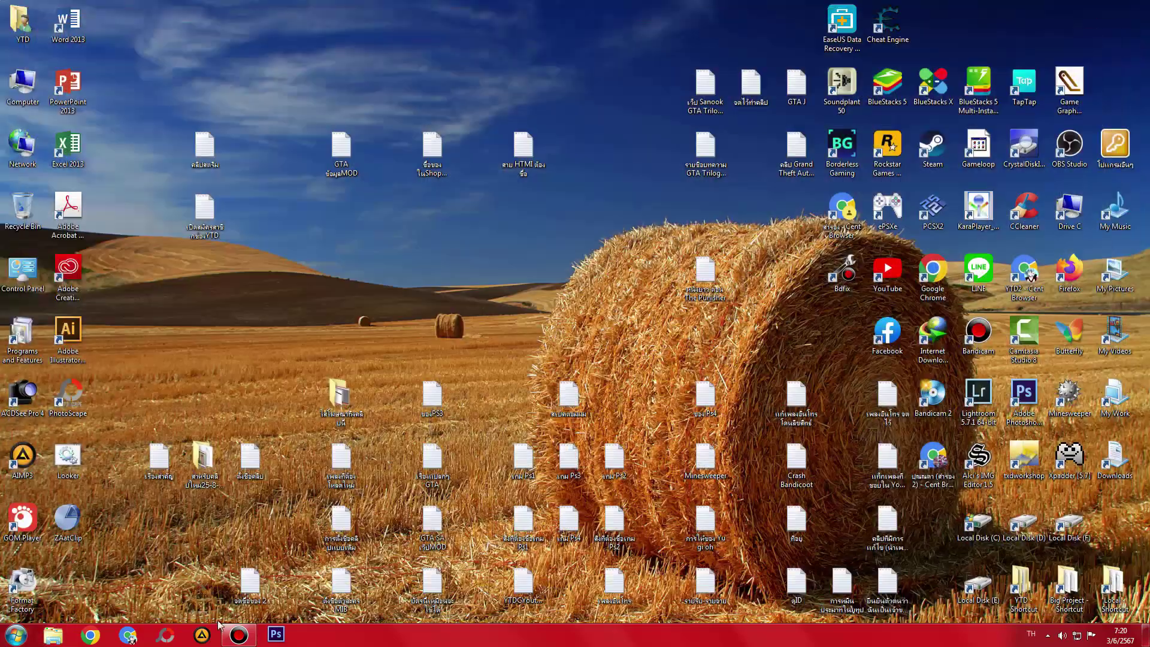
# - Twice open the Computer drives window, refresh the drives list and close it
pyautogui.click(238, 635)
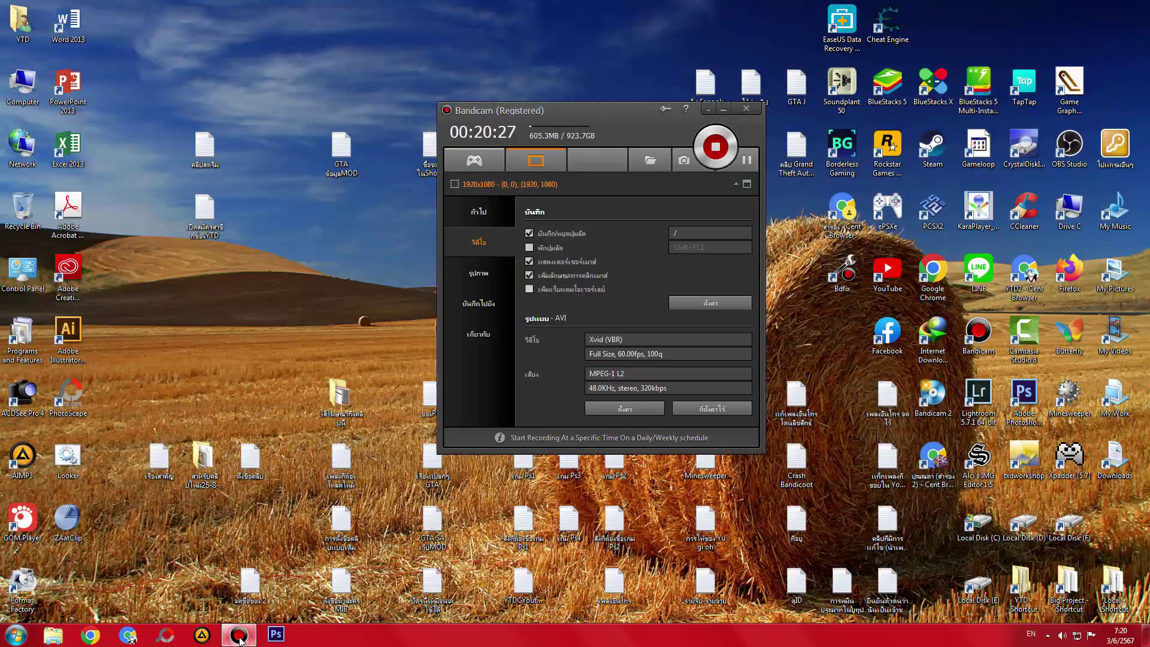
pyautogui.doubleClick(19, 76)
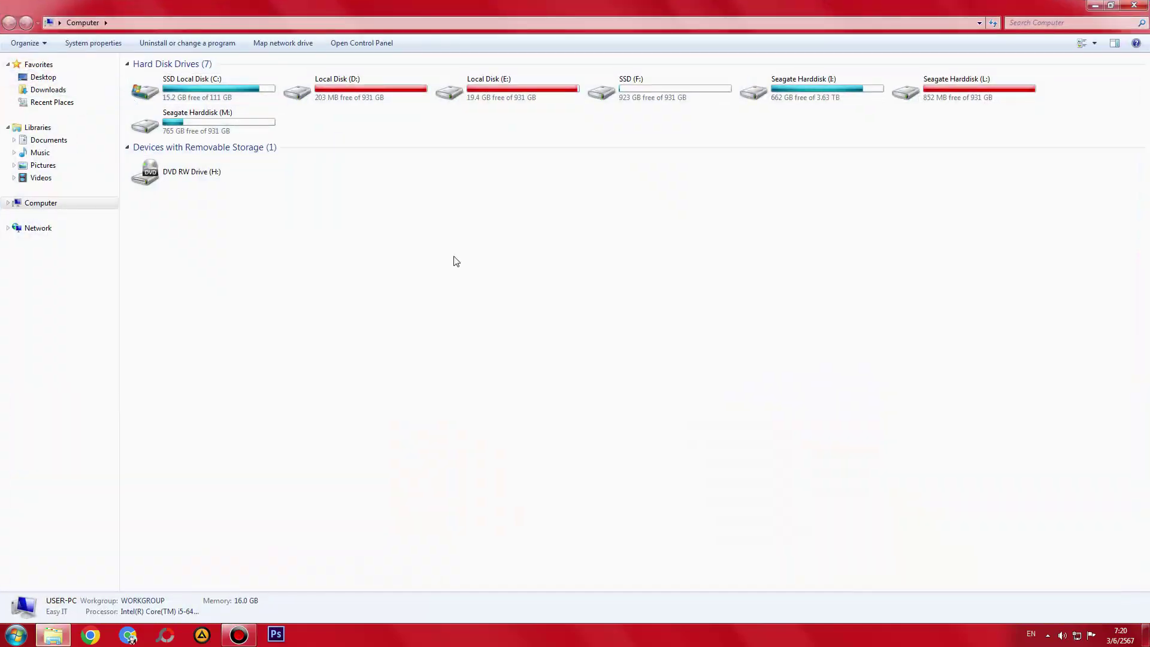
pyautogui.rightClick(458, 249)
pyautogui.click(496, 295)
pyautogui.hotkey('alt', 'F4')
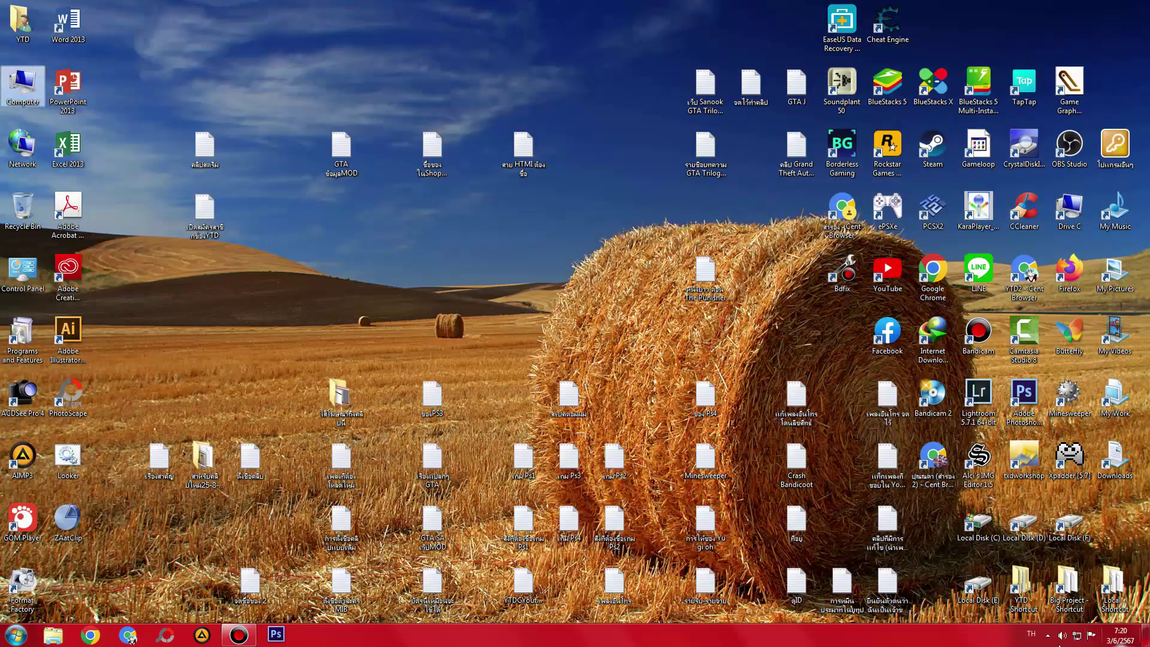
pyautogui.click(250, 637)
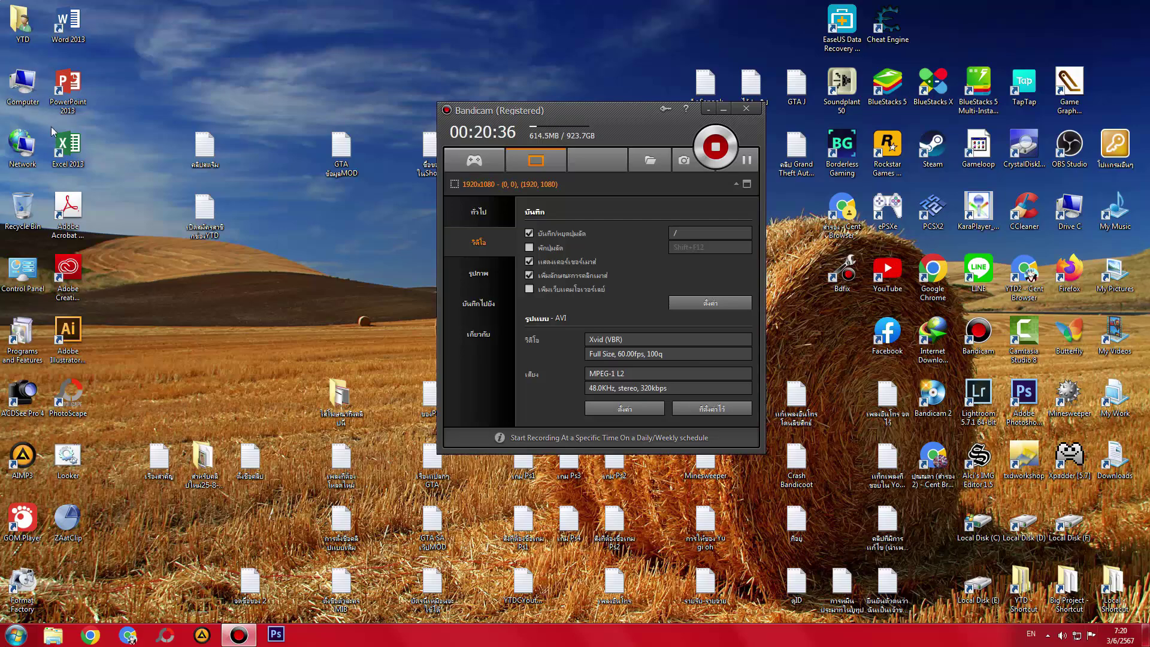
pyautogui.doubleClick(23, 84)
pyautogui.rightClick(470, 242)
pyautogui.click(504, 288)
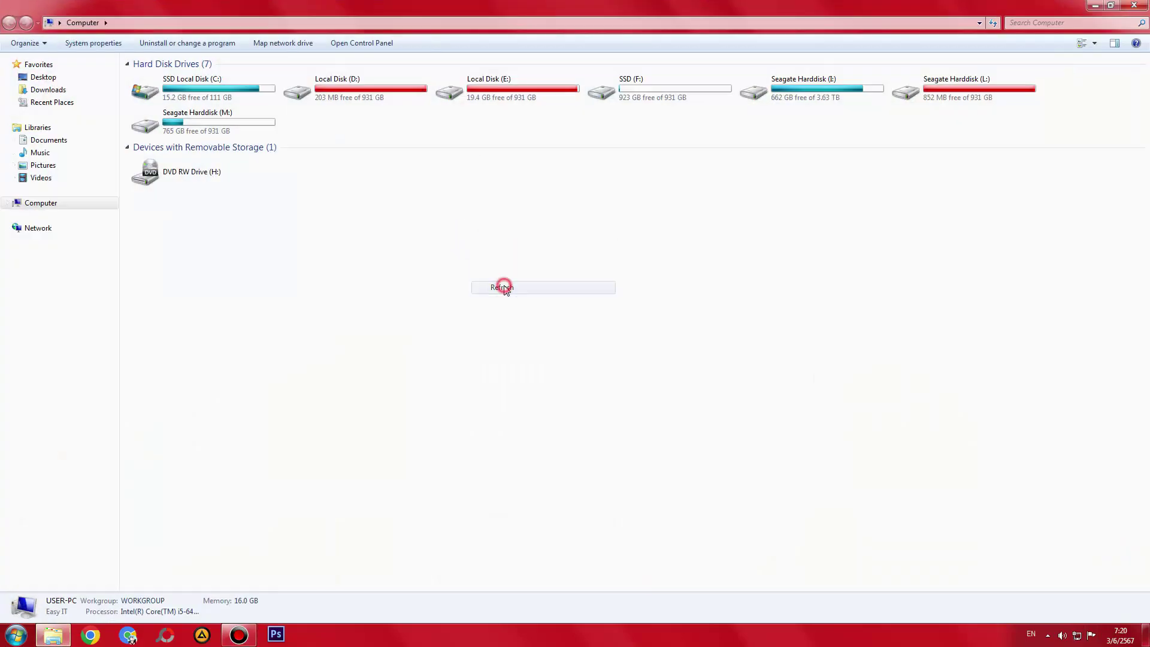
pyautogui.hotkey('alt', 'F4')
# - Hide the screen recorder and load YouTube Studio Content in Chrome, dismissing the Windows 7 notice
pyautogui.moveTo(650, 106); pyautogui.dragTo(530, 124)
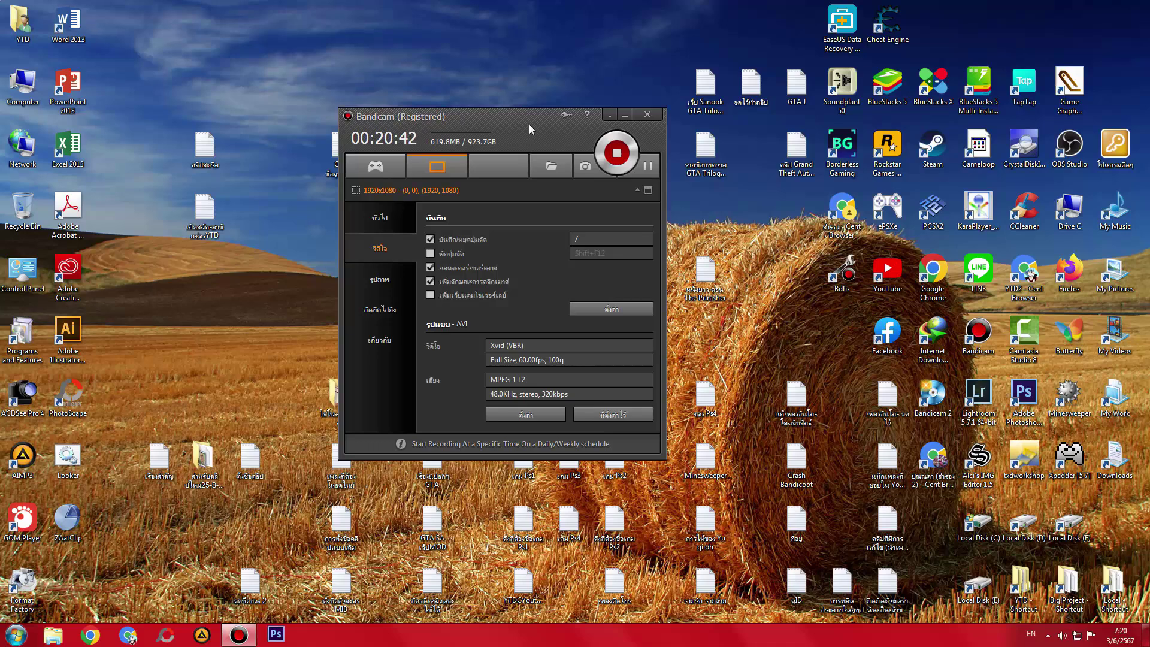
pyautogui.click(625, 119)
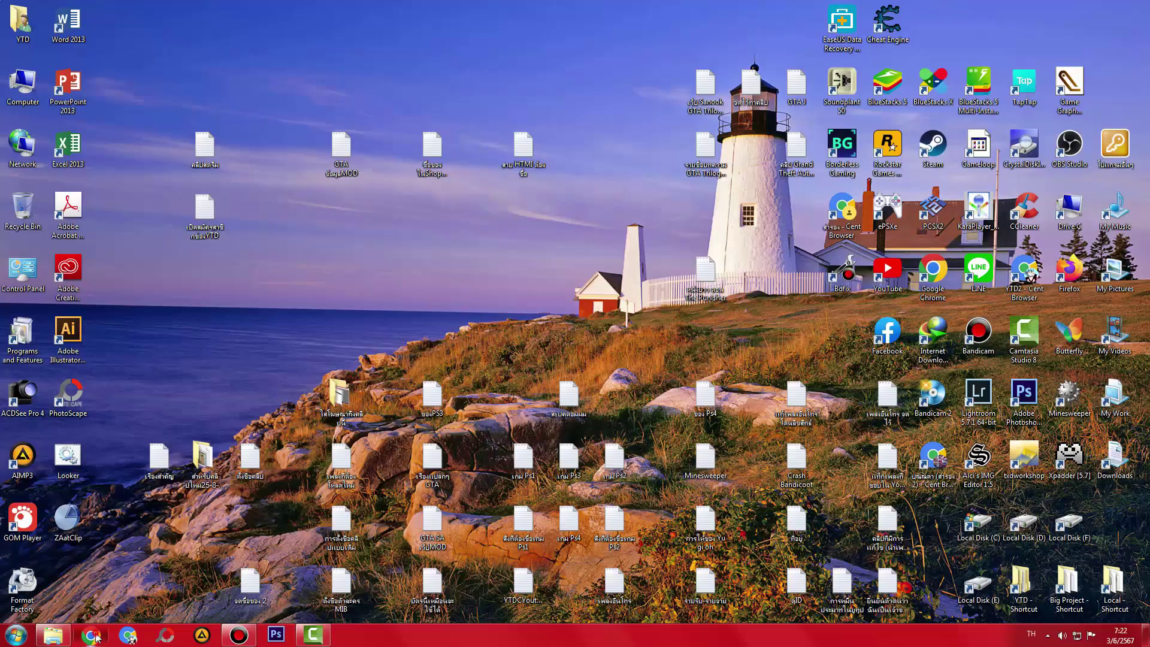
pyautogui.click(90, 635)
pyautogui.click(329, 50)
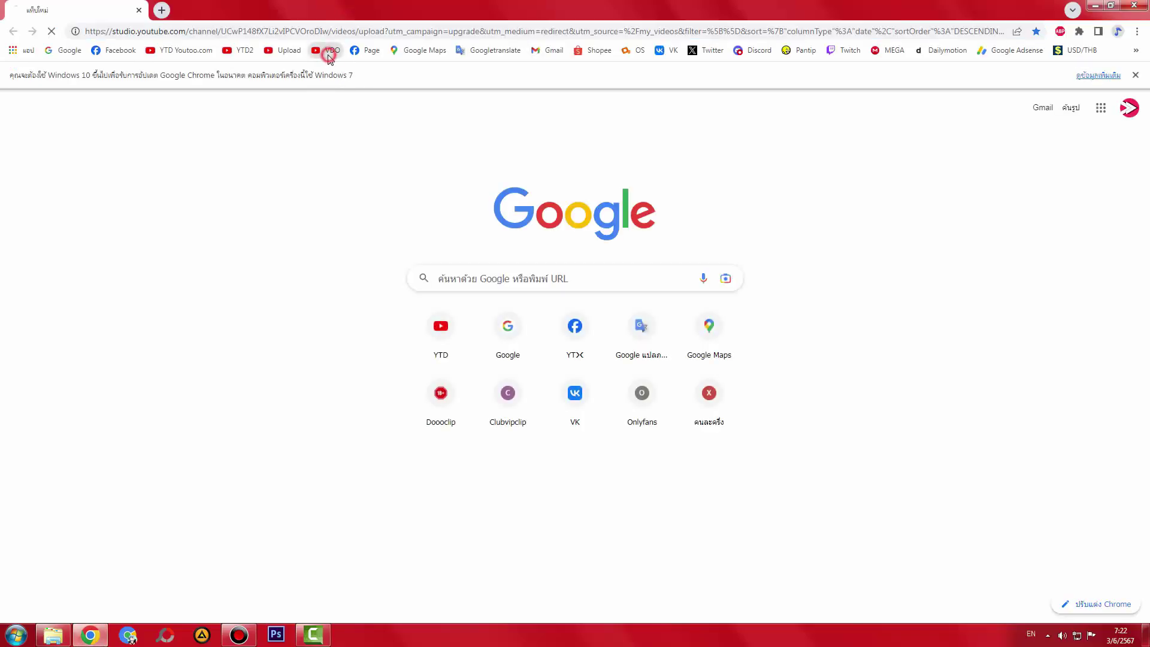
pyautogui.click(1139, 76)
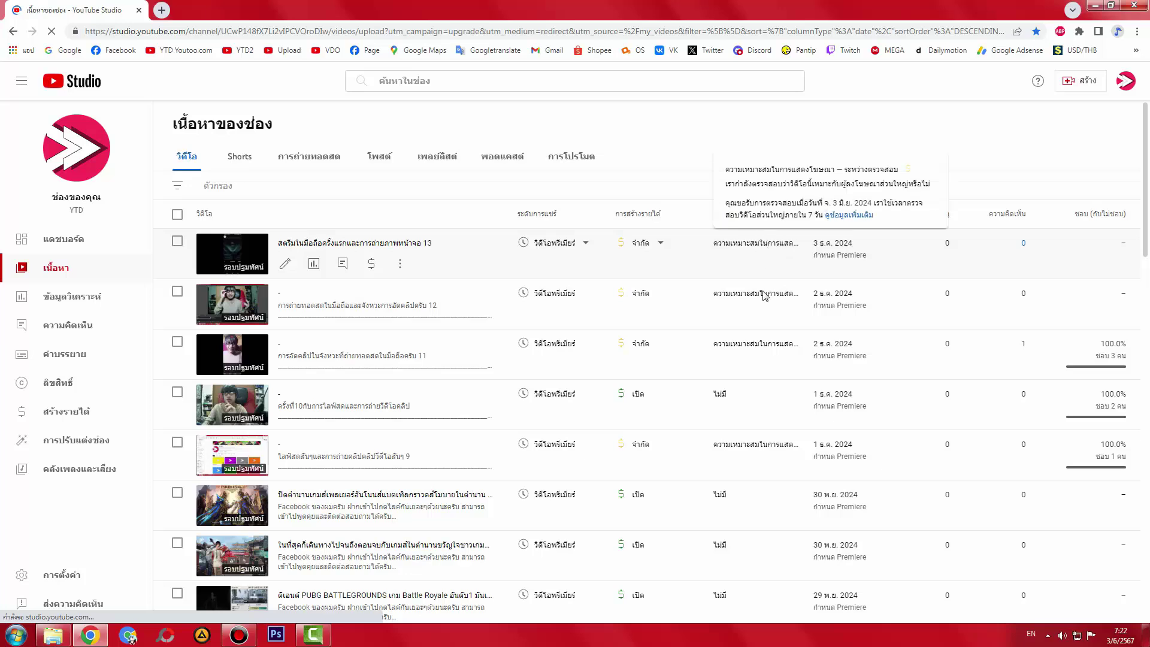
# - Open the link options for the first video's edit link, then dismiss them
pyautogui.moveTo(765, 353)
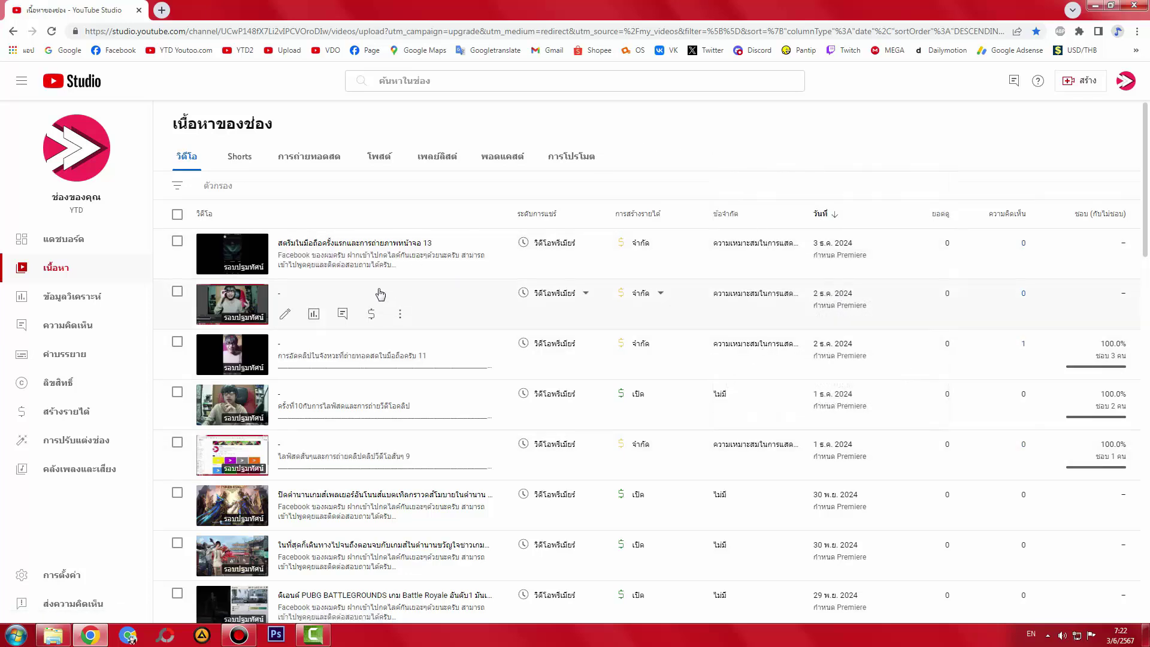
pyautogui.rightClick(278, 263)
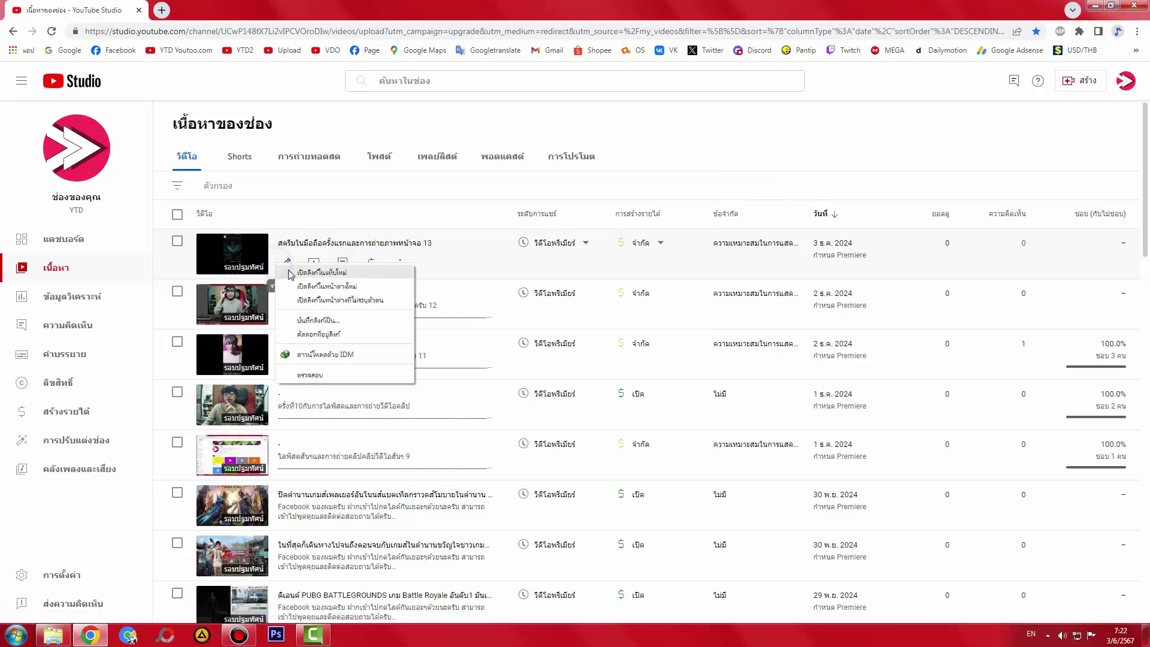
pyautogui.click(770, 139)
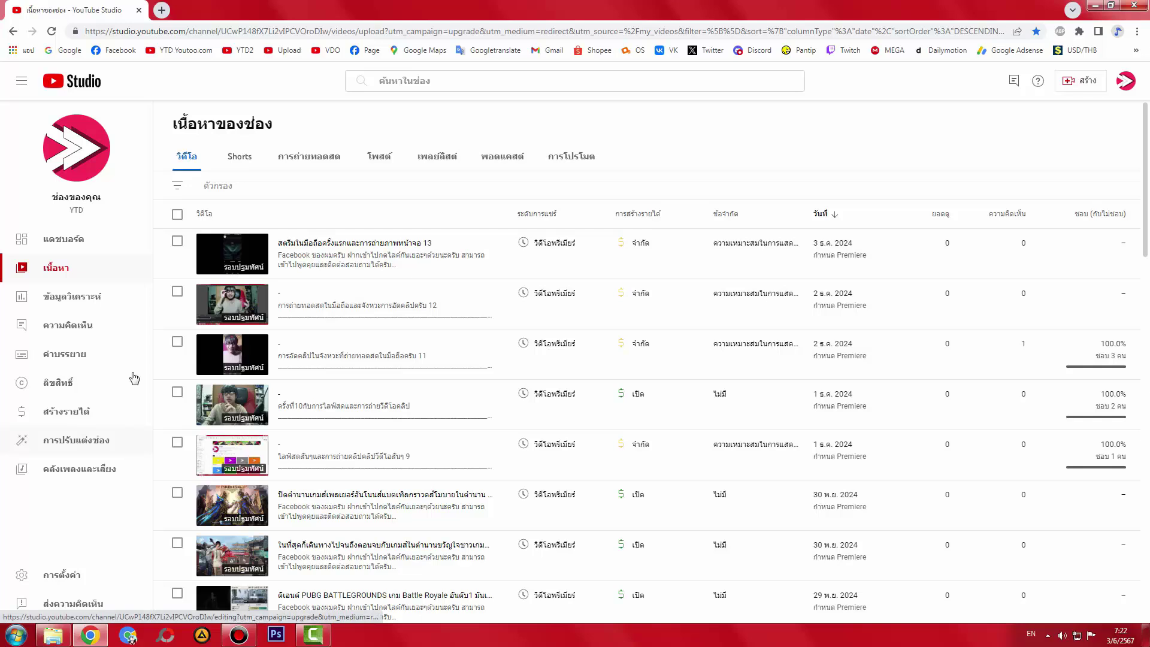
pyautogui.click(84, 443)
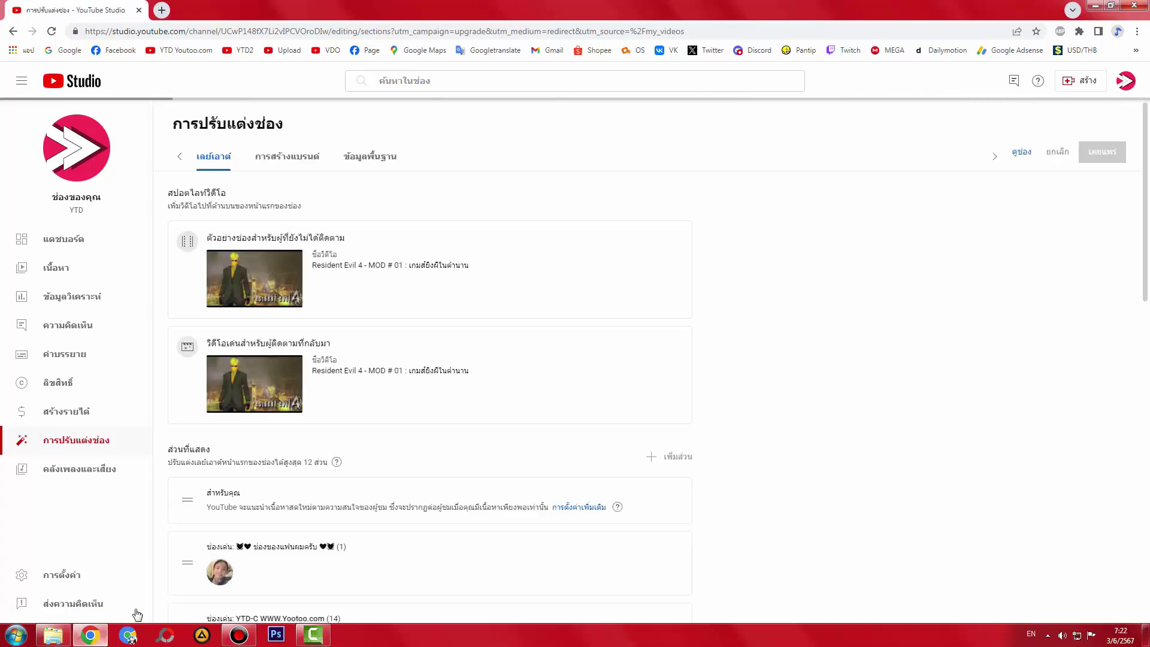
pyautogui.scroll(-5, 722, 430)
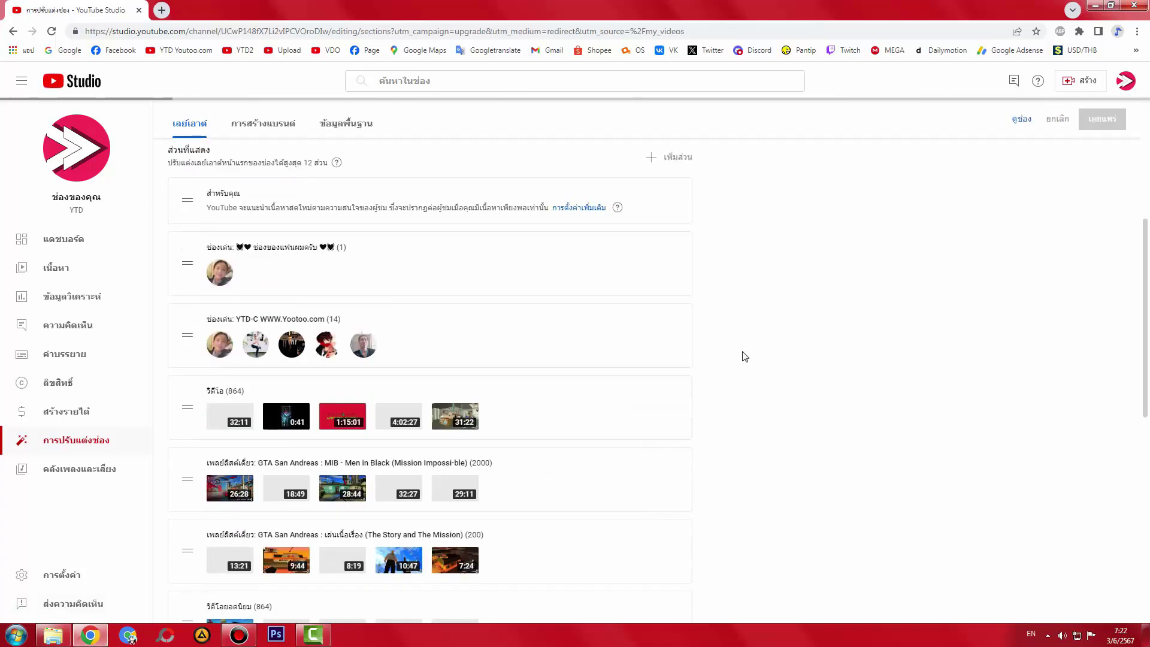
pyautogui.click(670, 324)
pyautogui.click(712, 327)
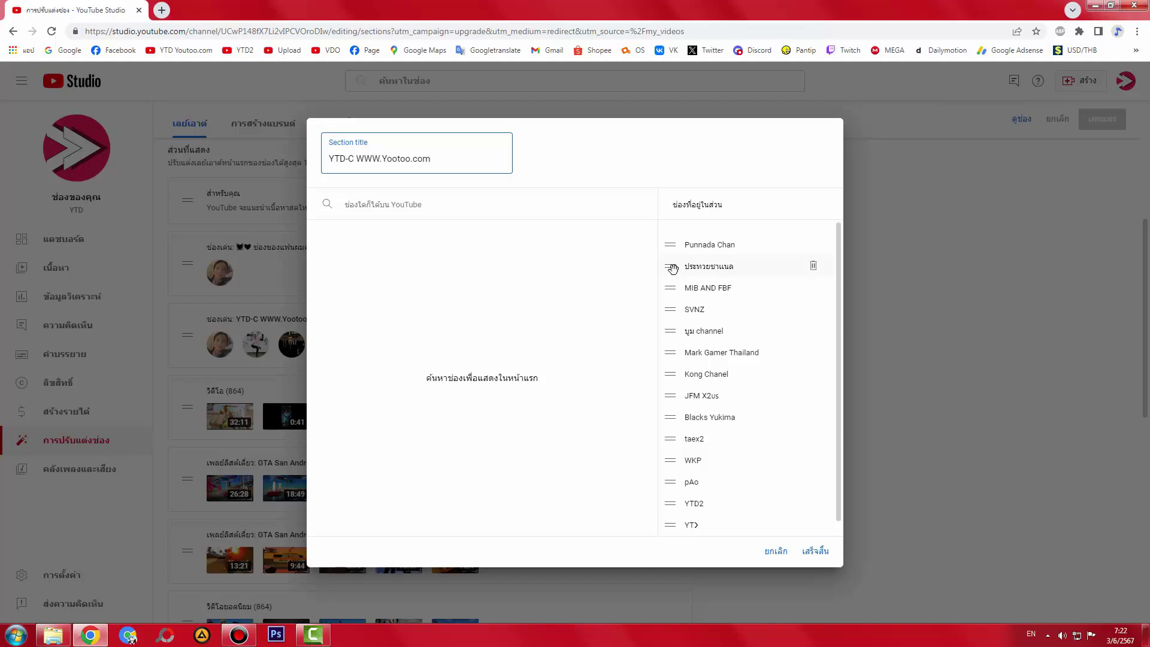
# - Check the current featured channels on the public YTD channel page, then return to the editor
pyautogui.click(184, 50)
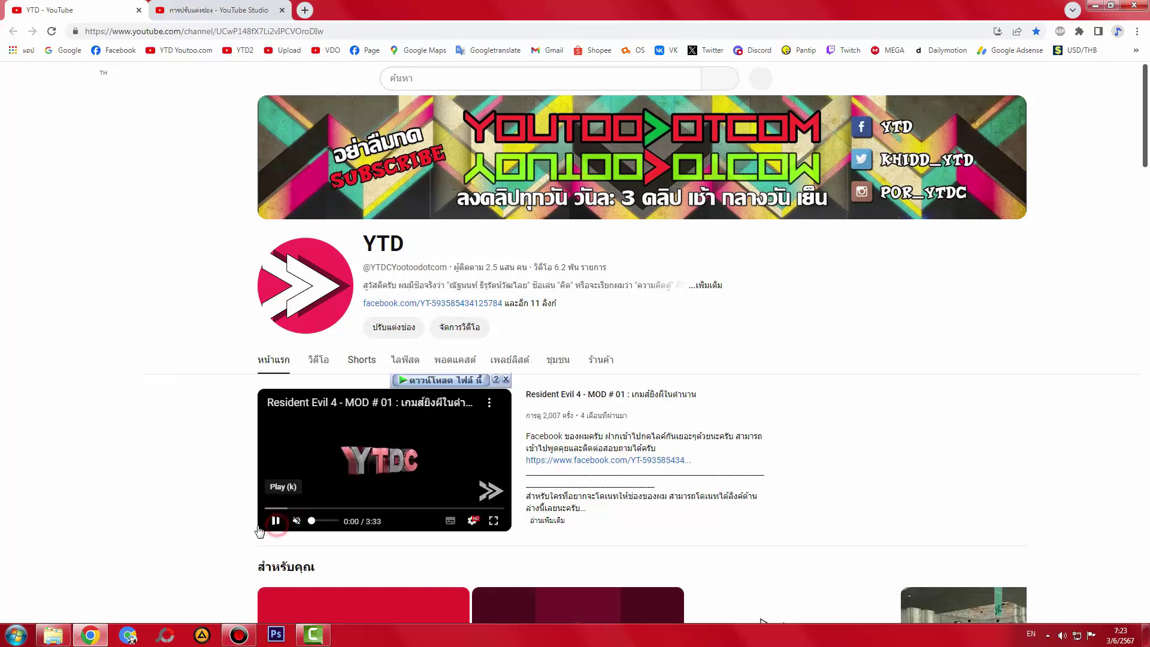
pyautogui.scroll(-3, 228, 501)
pyautogui.scroll(-7, 228, 501)
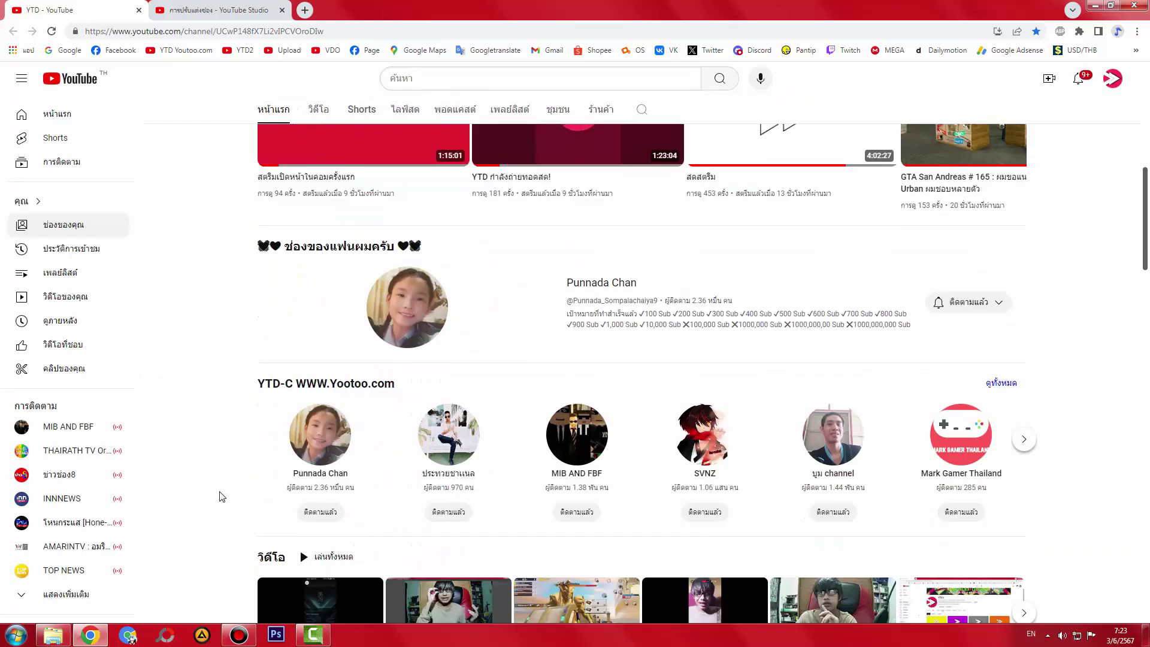
pyautogui.click(210, 9)
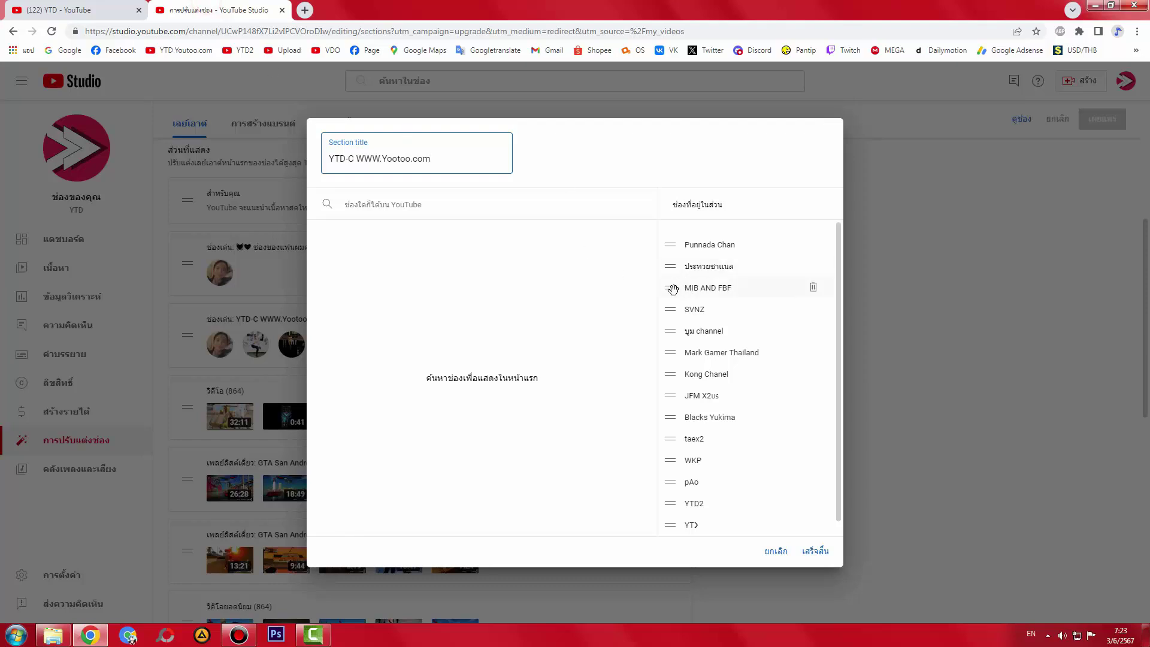
# - Move MIB AND FBF and บูม channel up below Punnada Chan, and reposition SVNZ
pyautogui.moveTo(673, 289); pyautogui.dragTo(748, 258)
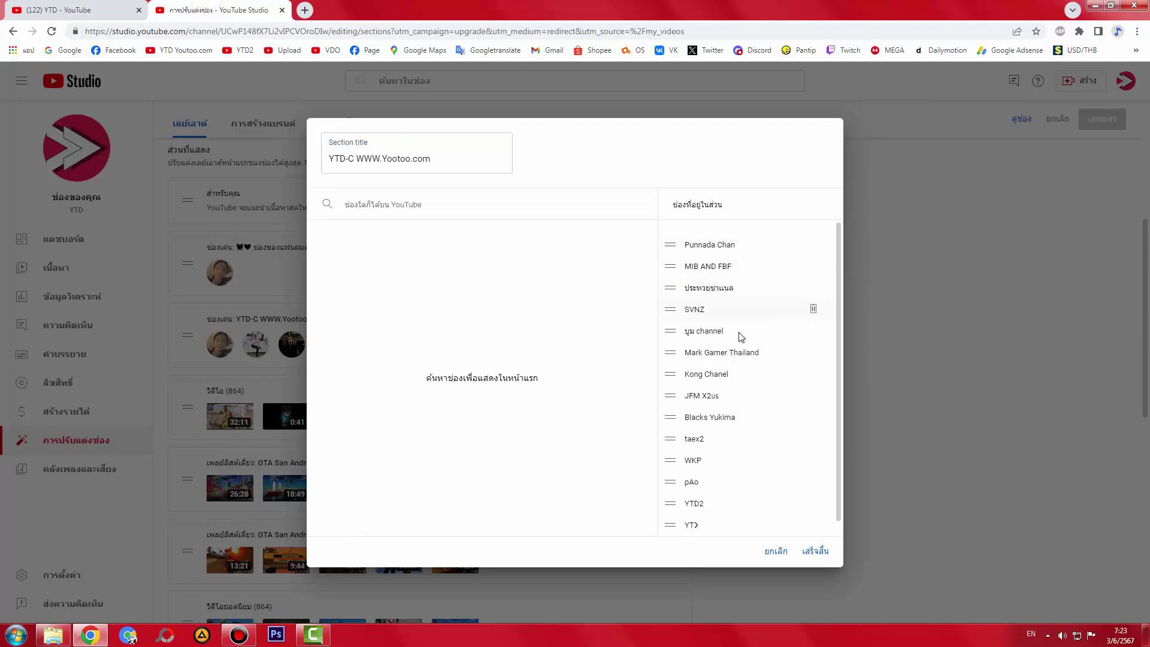
pyautogui.doubleClick(708, 244)
pyautogui.click(705, 265)
pyautogui.moveTo(665, 332); pyautogui.dragTo(725, 280)
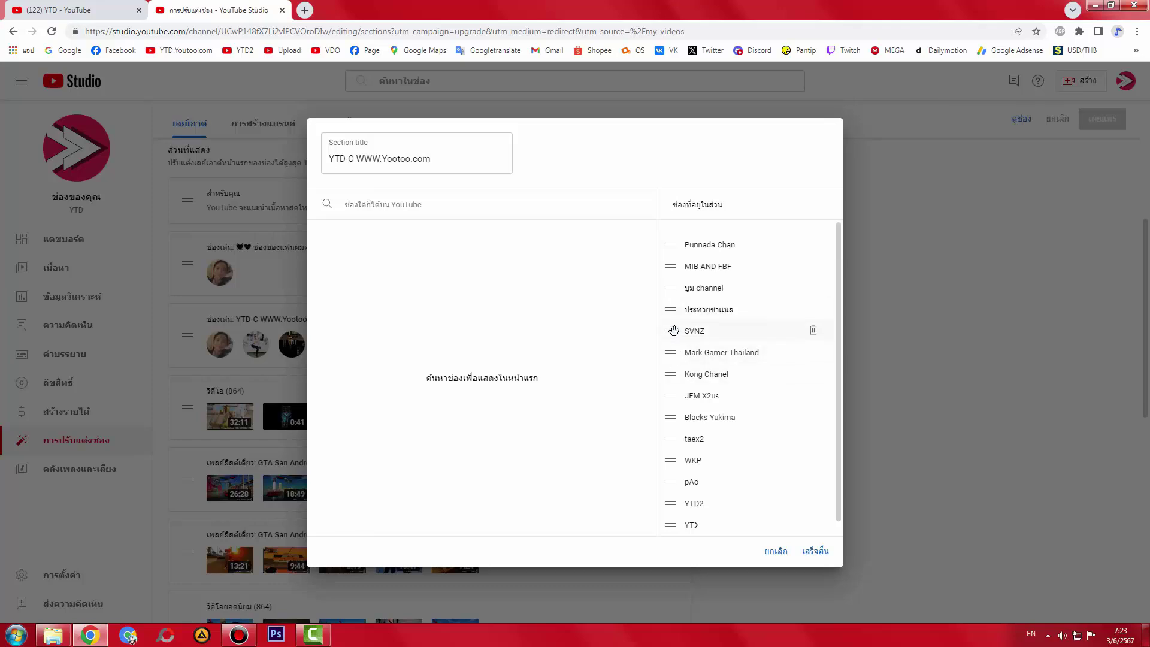
pyautogui.moveTo(674, 330); pyautogui.dragTo(715, 339)
# - Move WKP up and rearrange the lower rows so taex2 follows SVNZ, then confirm with Done
pyautogui.moveTo(671, 460); pyautogui.dragTo(771, 388)
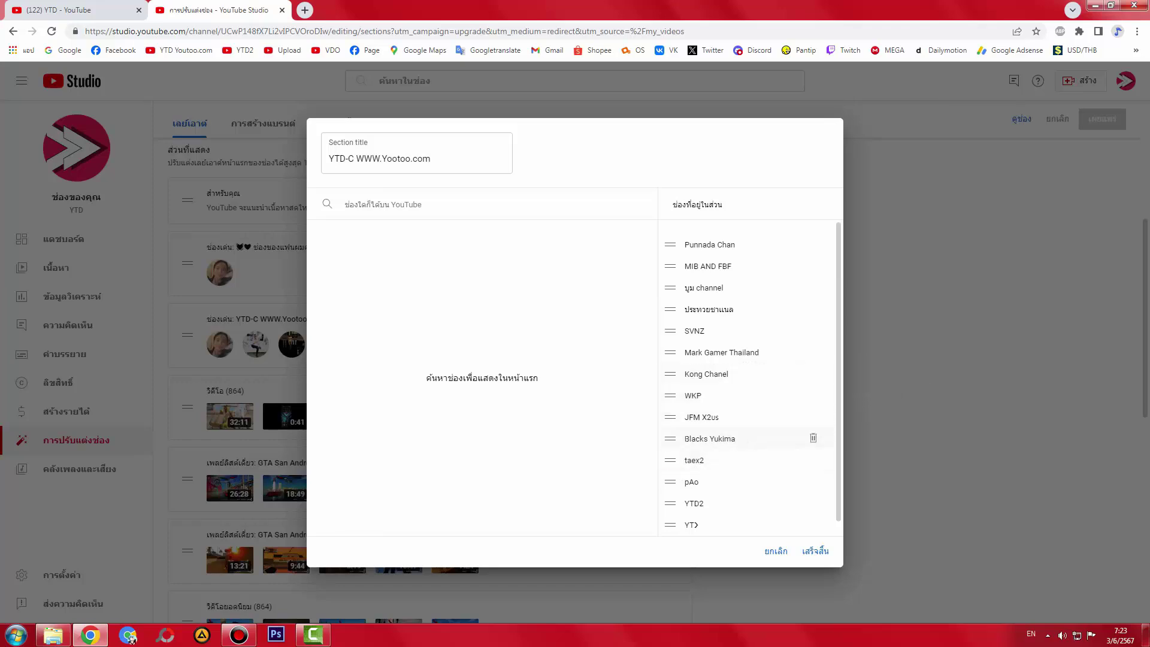
pyautogui.moveTo(677, 440); pyautogui.dragTo(760, 334)
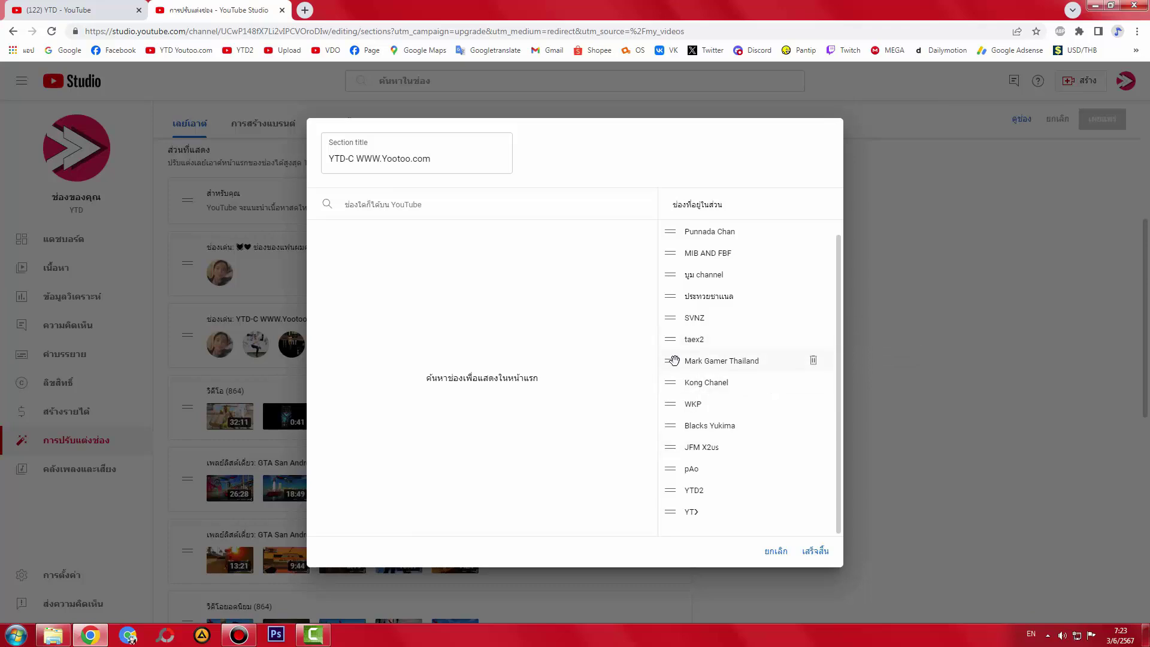
pyautogui.moveTo(675, 390); pyautogui.dragTo(683, 383)
pyautogui.click(677, 407)
pyautogui.click(695, 385)
pyautogui.click(683, 404)
pyautogui.moveTo(674, 404); pyautogui.dragTo(713, 386)
pyautogui.click(813, 550)
# - Publish the new layout, reload the public channel page, and close the old Studio tab
pyautogui.click(1096, 120)
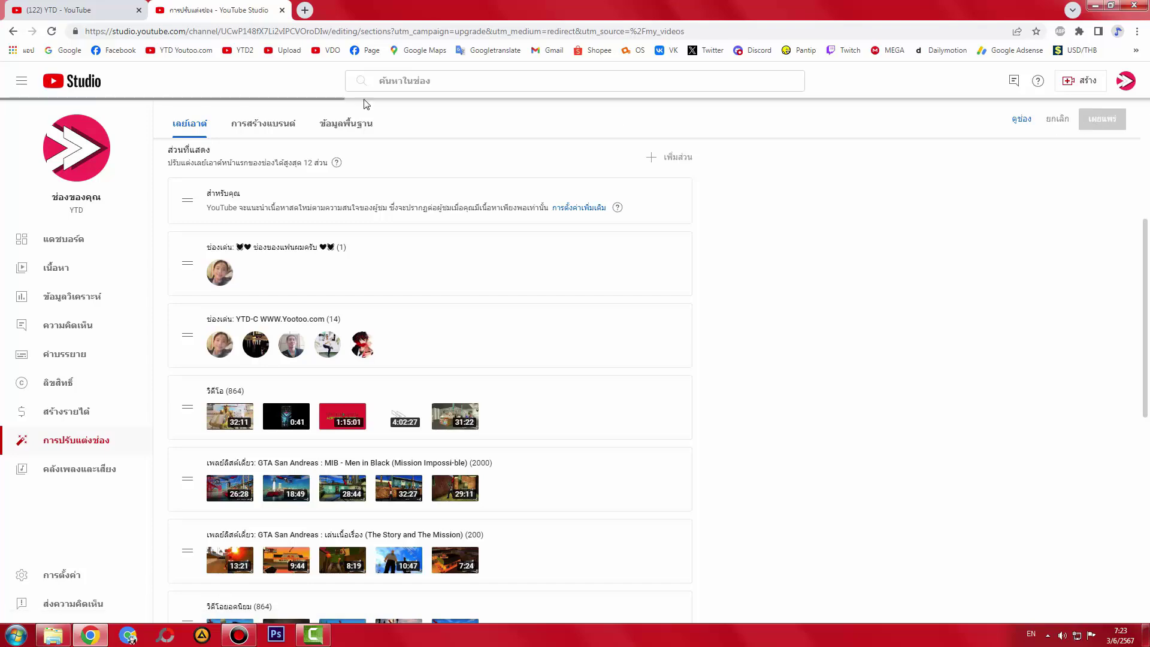
pyautogui.click(53, 7)
pyautogui.scroll(3, 211, 360)
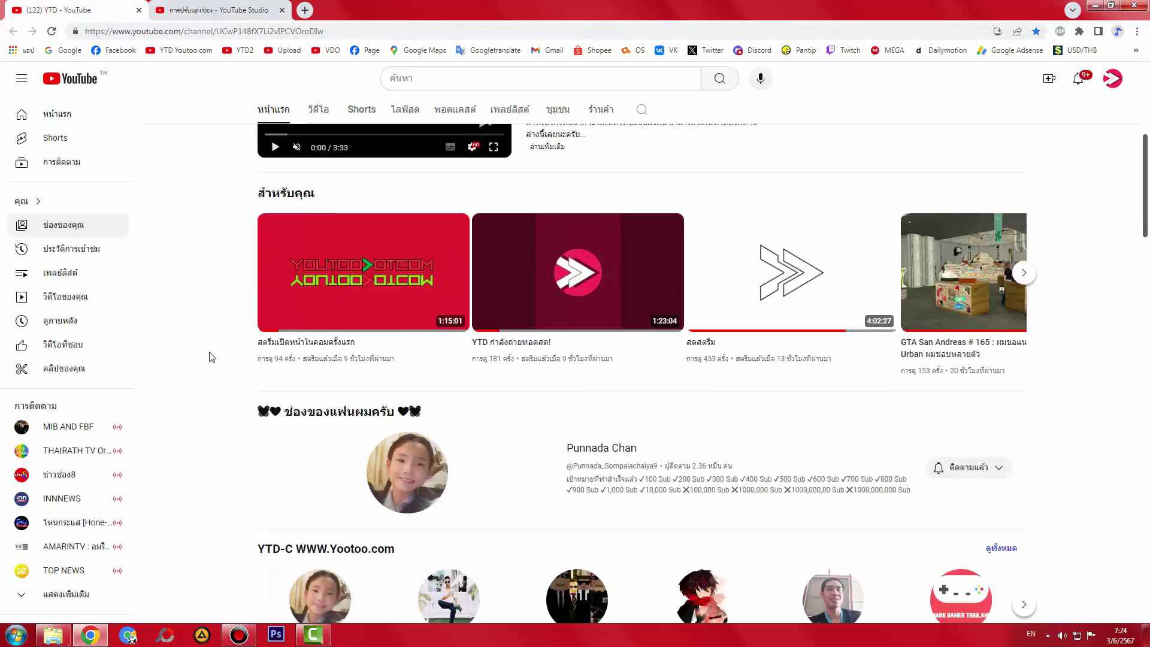
pyautogui.scroll(-2, 210, 357)
pyautogui.click(212, 8)
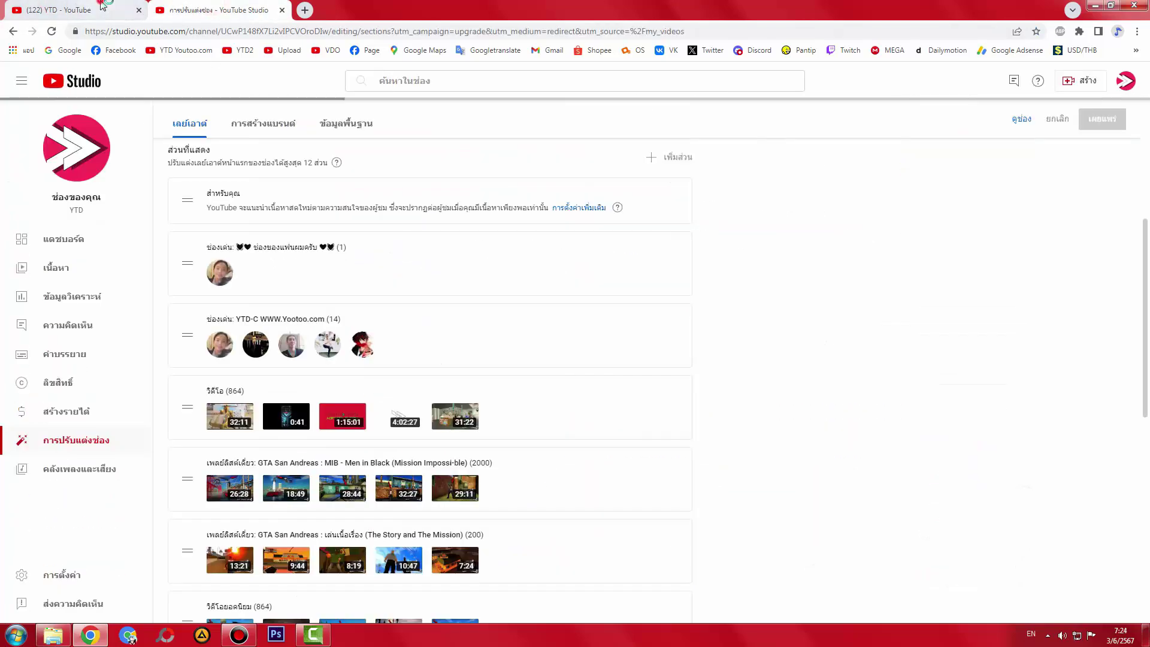
pyautogui.click(102, 9)
pyautogui.click(176, 31)
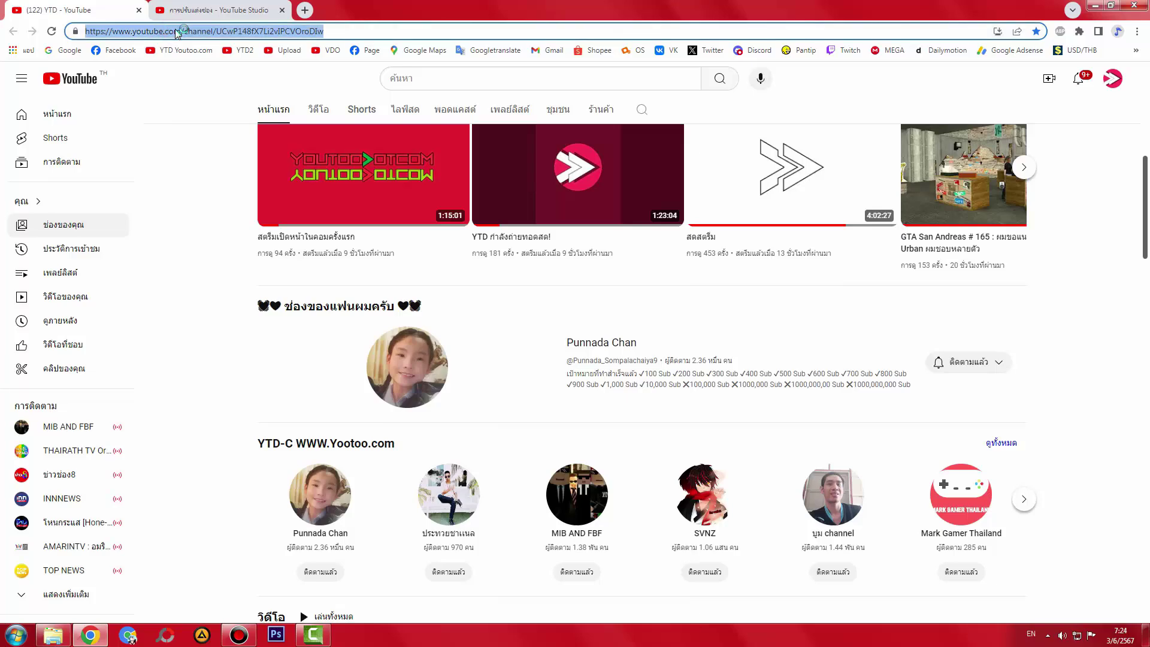
pyautogui.press('Return')
pyautogui.click(189, 6)
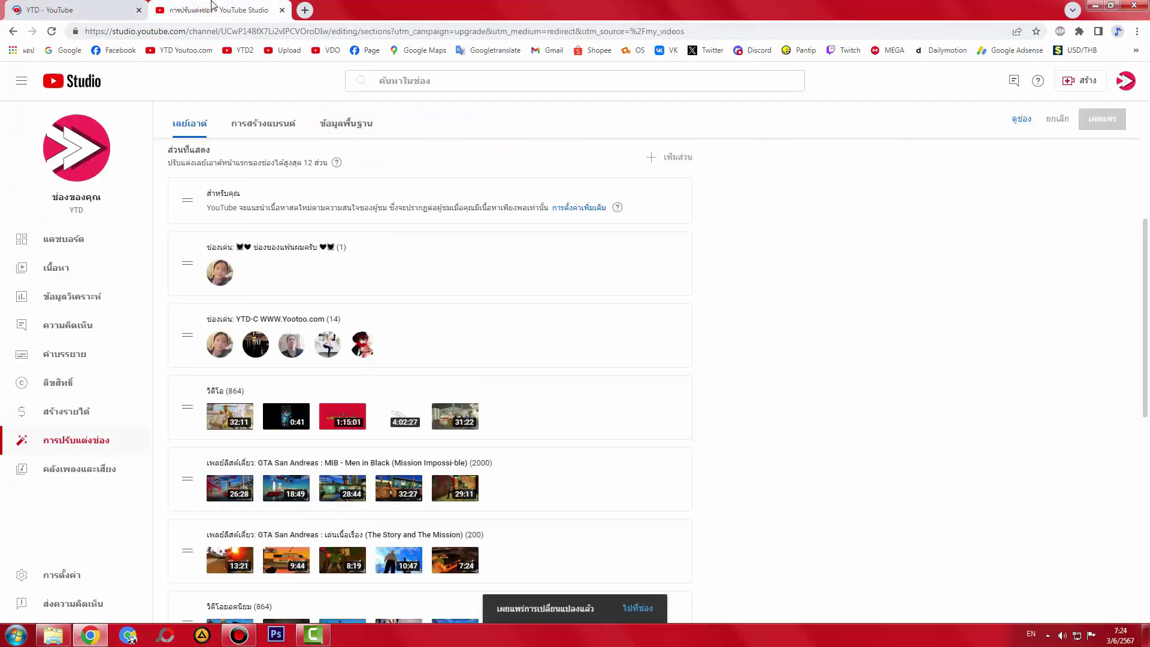
pyautogui.click(281, 10)
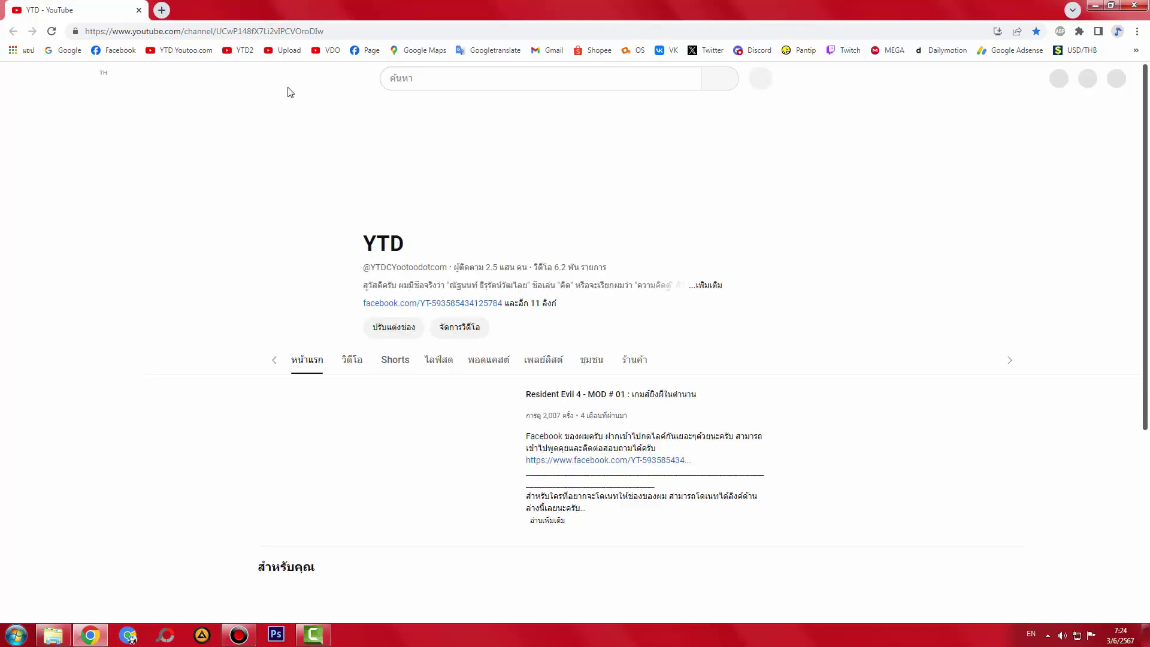
# - Pause the featured video and page through the reordered YTD-C carousel before returning to Studio
pyautogui.click(276, 520)
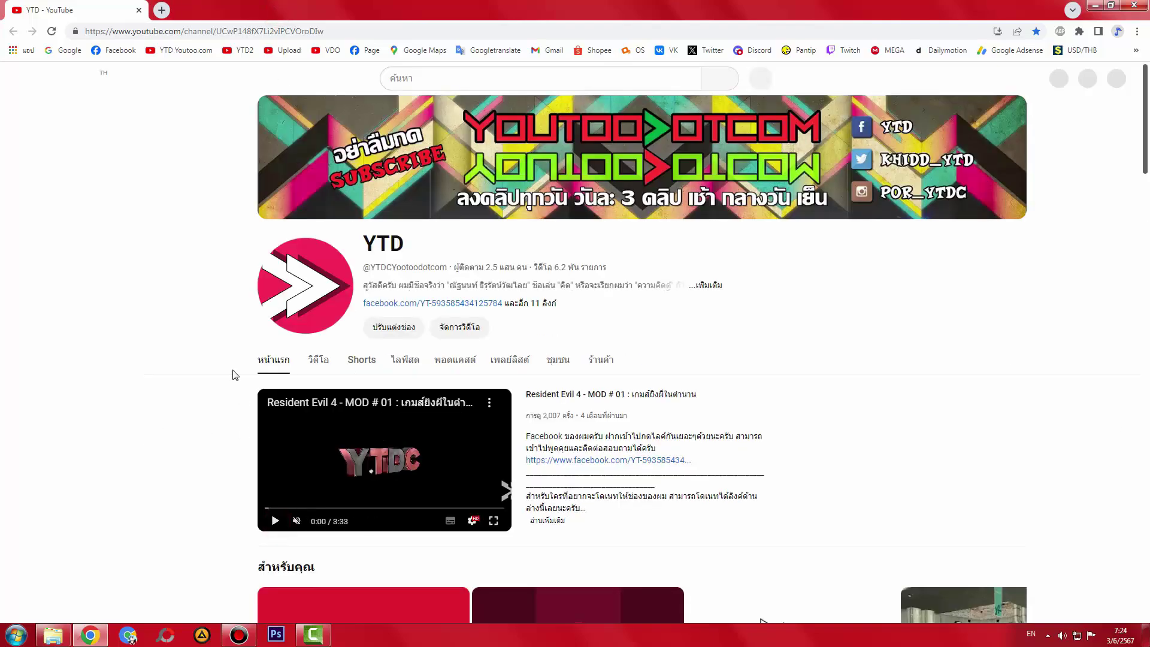
pyautogui.middleClick(327, 50)
pyautogui.scroll(-10, 226, 397)
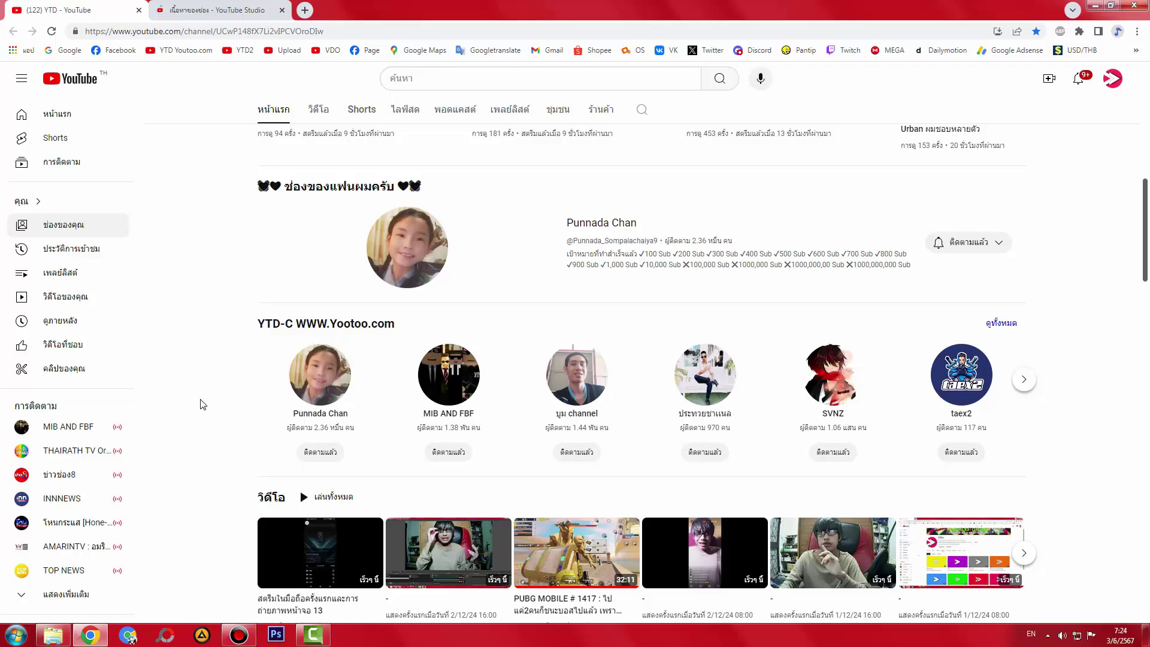
pyautogui.scroll(1, 203, 405)
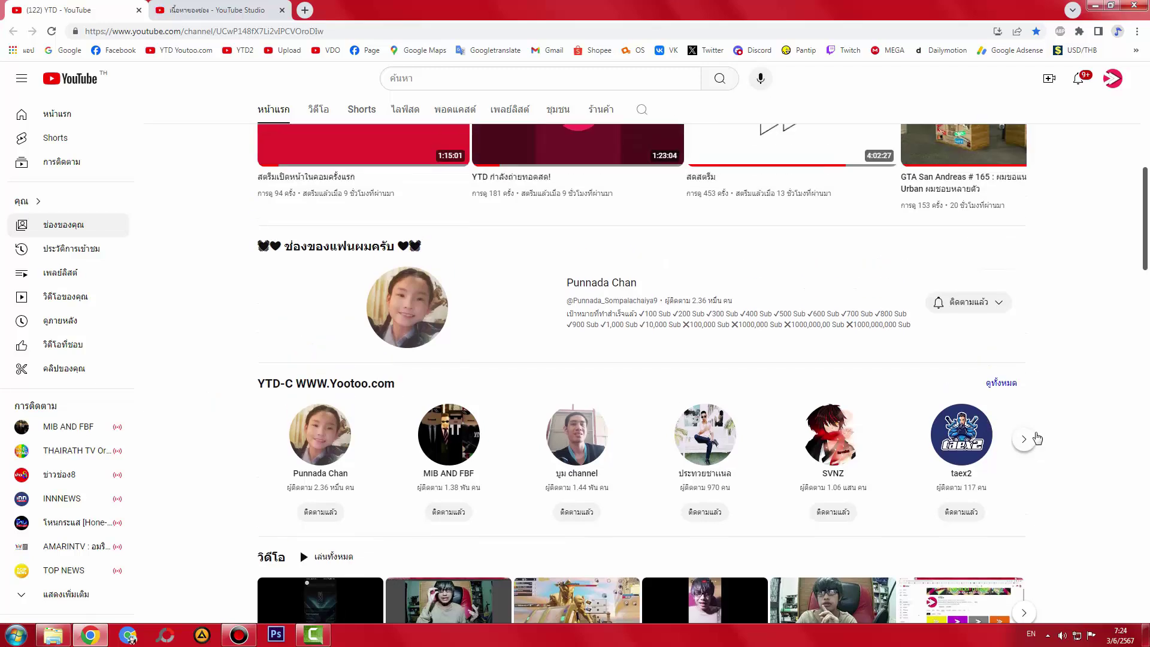
pyautogui.click(1026, 439)
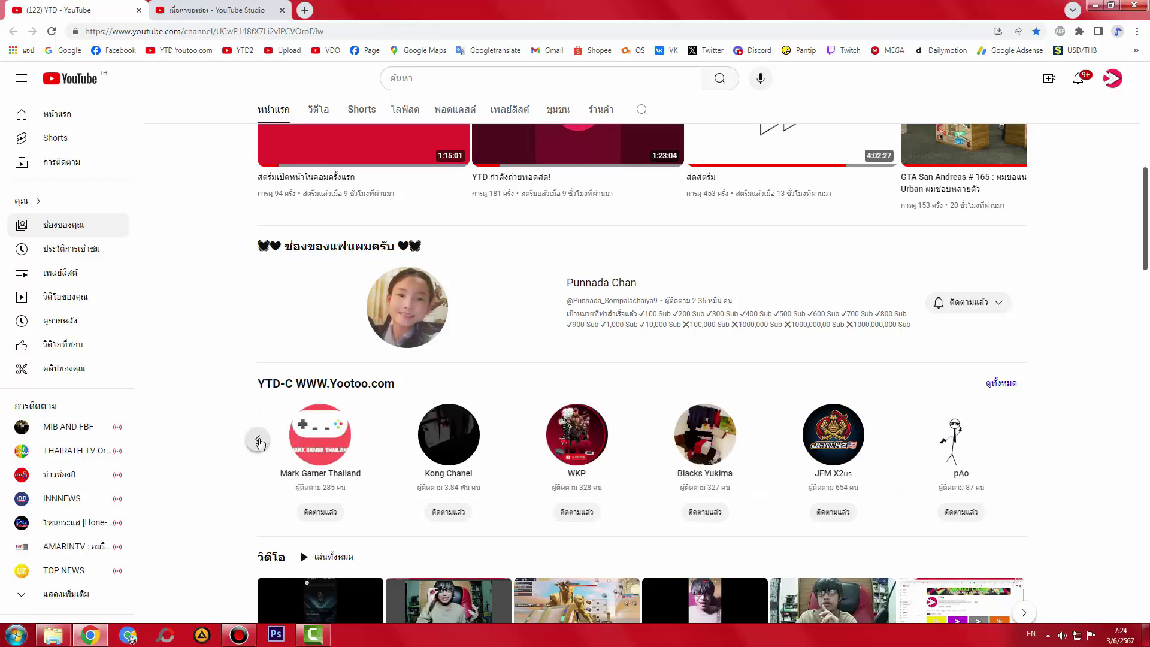
pyautogui.click(259, 442)
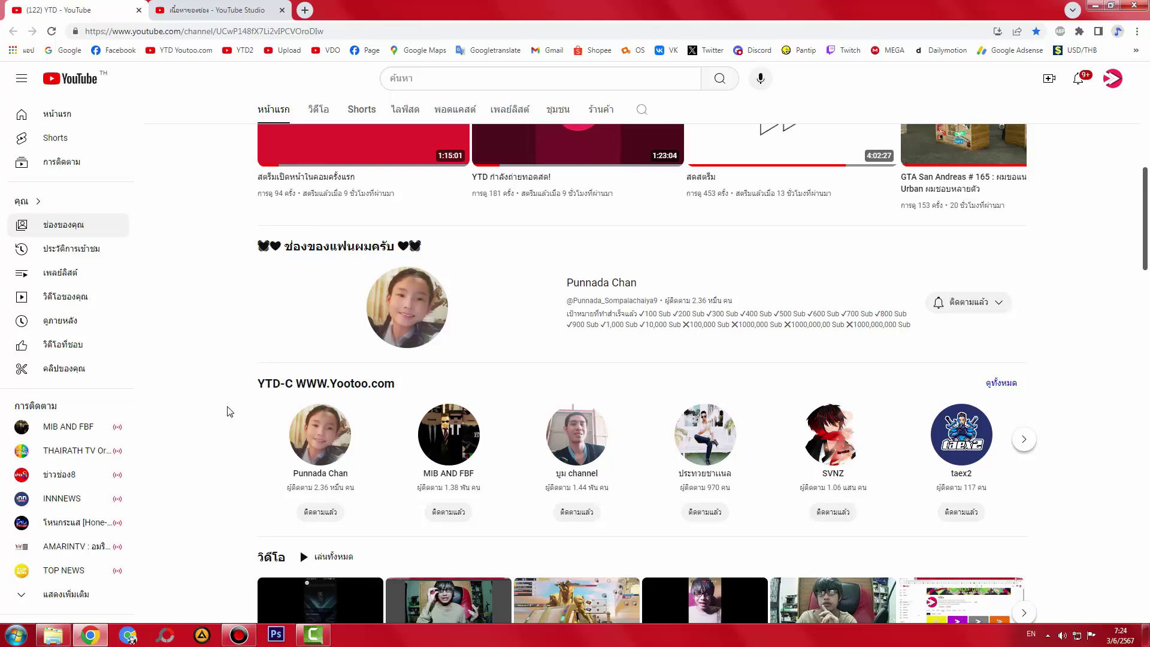
pyautogui.scroll(10, 230, 412)
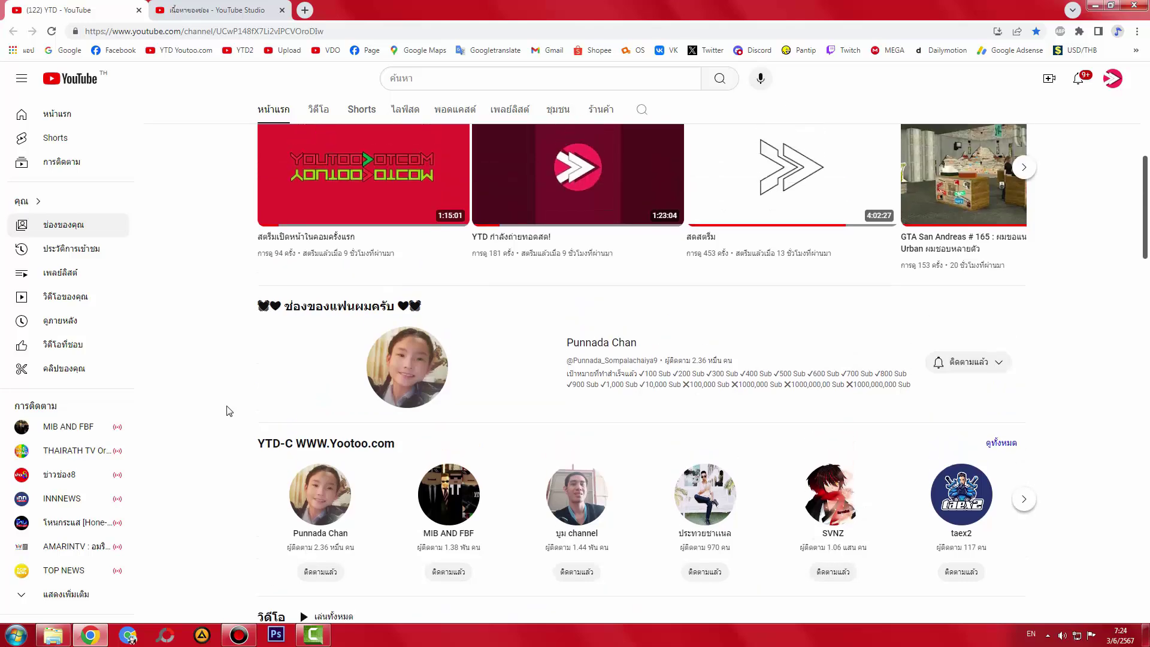
pyautogui.click(228, 10)
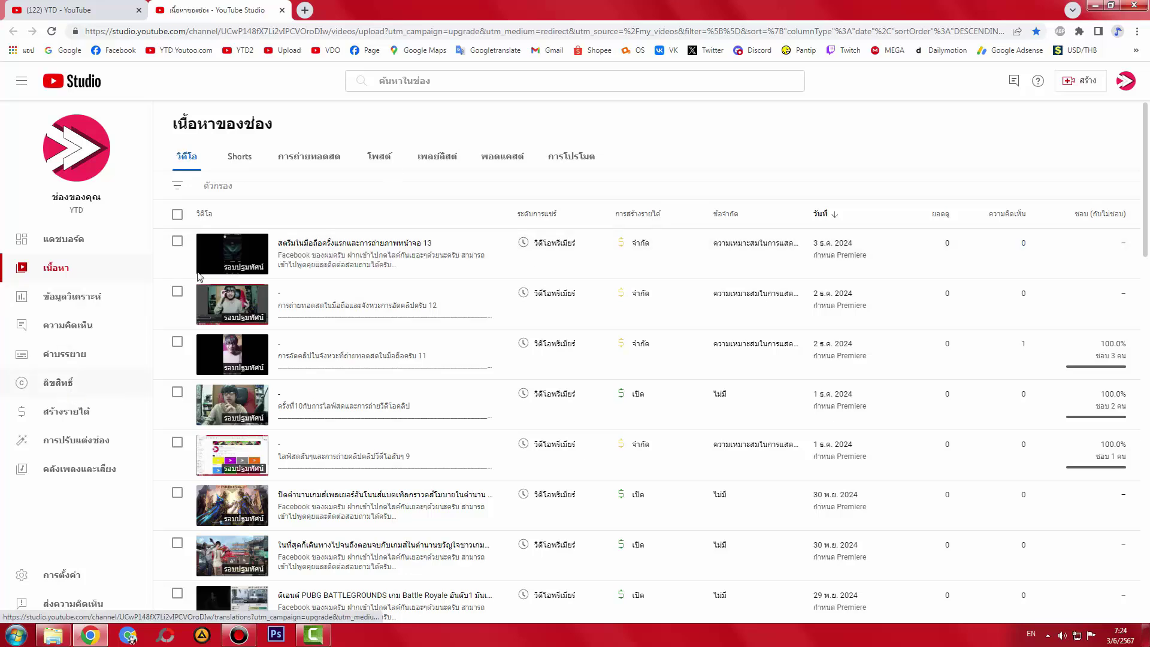
# - Open Customization's Basic info tab and select the entire channel description with Ctrl+A
pyautogui.click(75, 442)
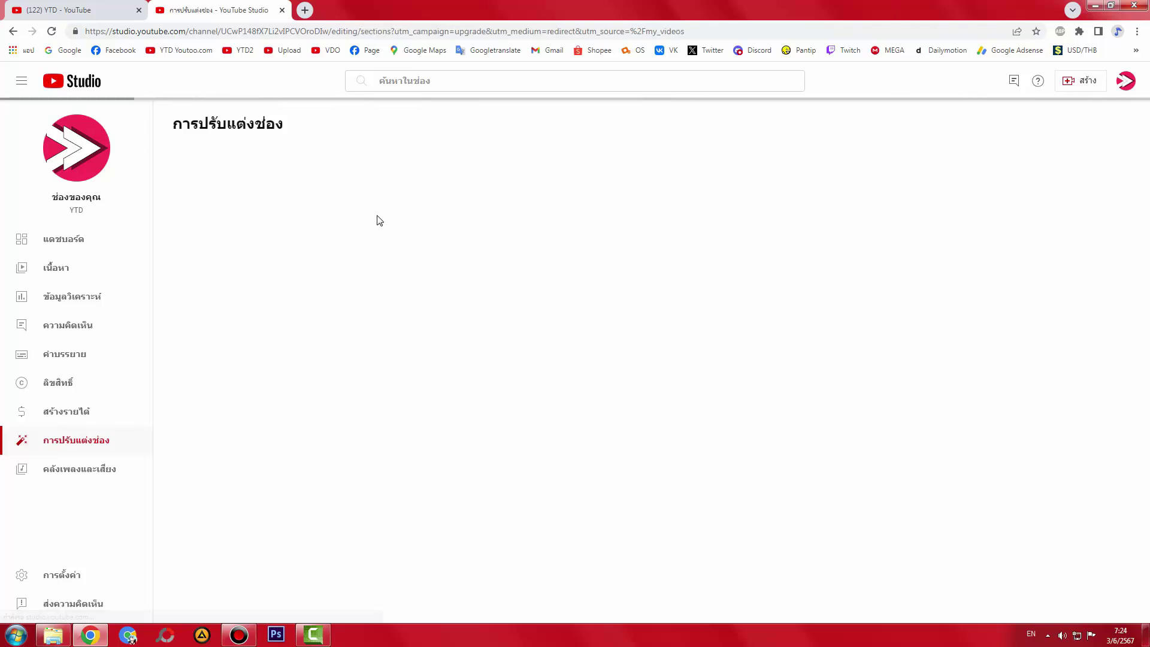
pyautogui.click(278, 160)
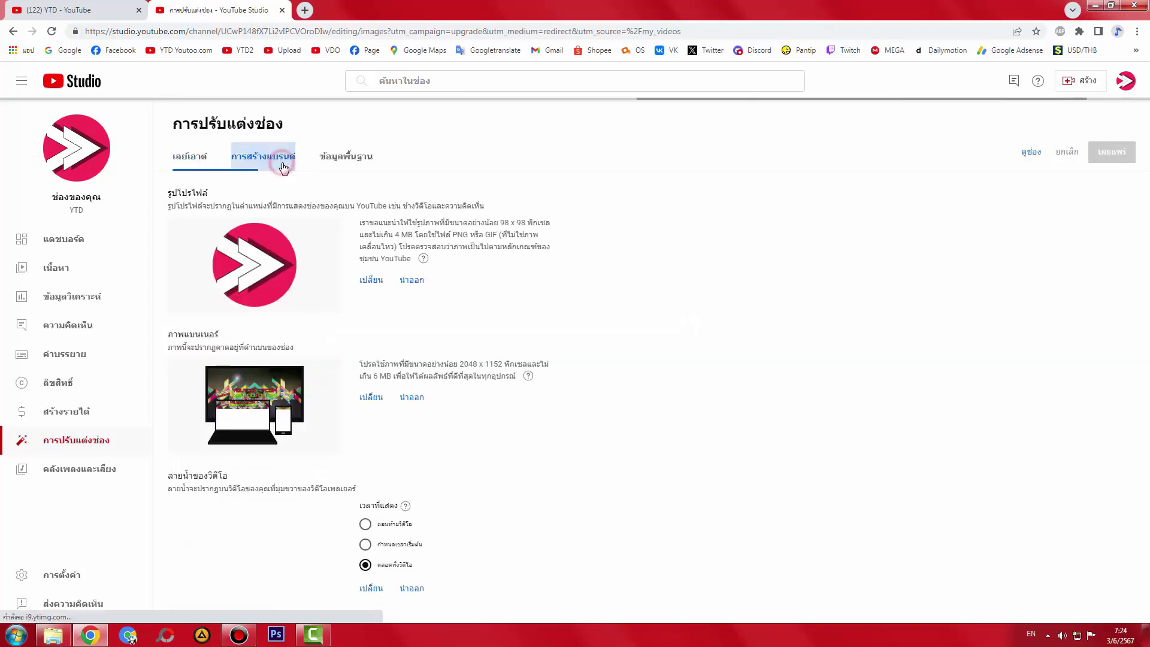
pyautogui.click(346, 157)
pyautogui.click(322, 367)
pyautogui.hotkey('ctrl', 'a')
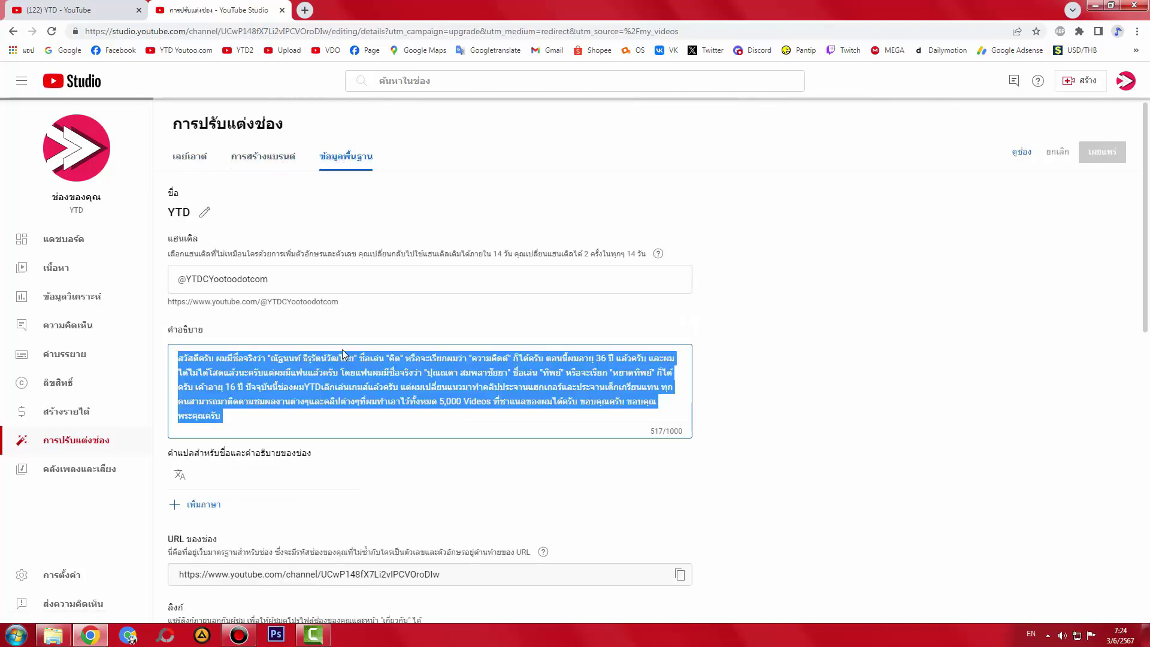
pyautogui.click(54, 635)
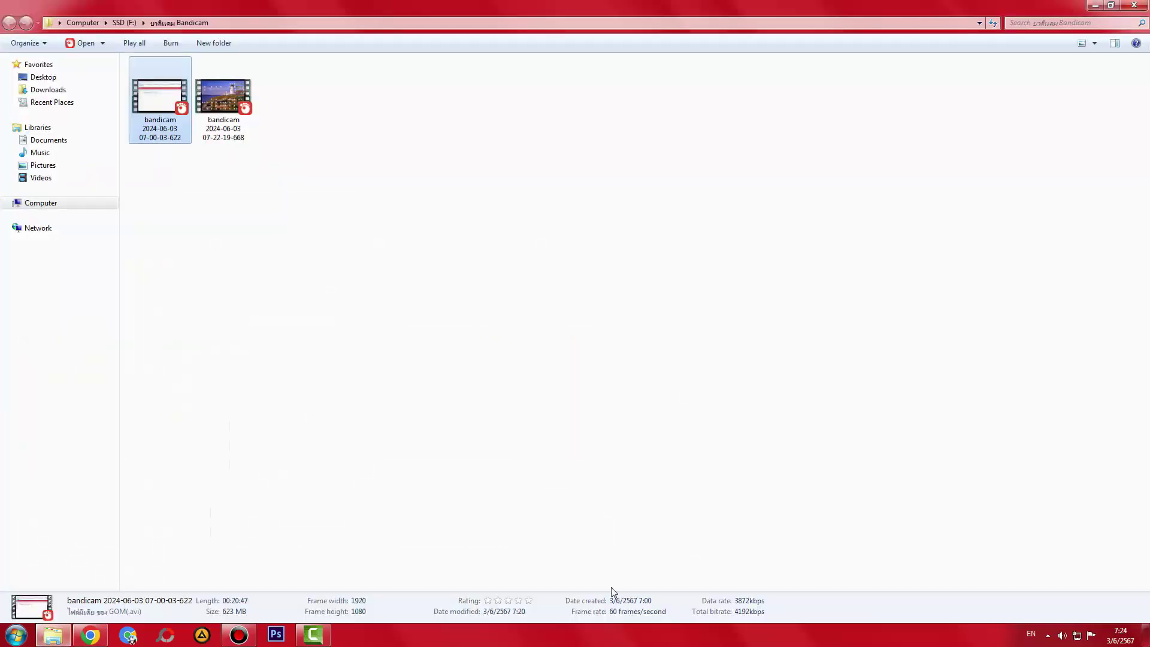
# - Create a new desktop text document named 'ค่อธิบายช่องอันเก่า'
pyautogui.press('super+d')
pyautogui.rightClick(285, 323)
pyautogui.moveTo(421, 452)
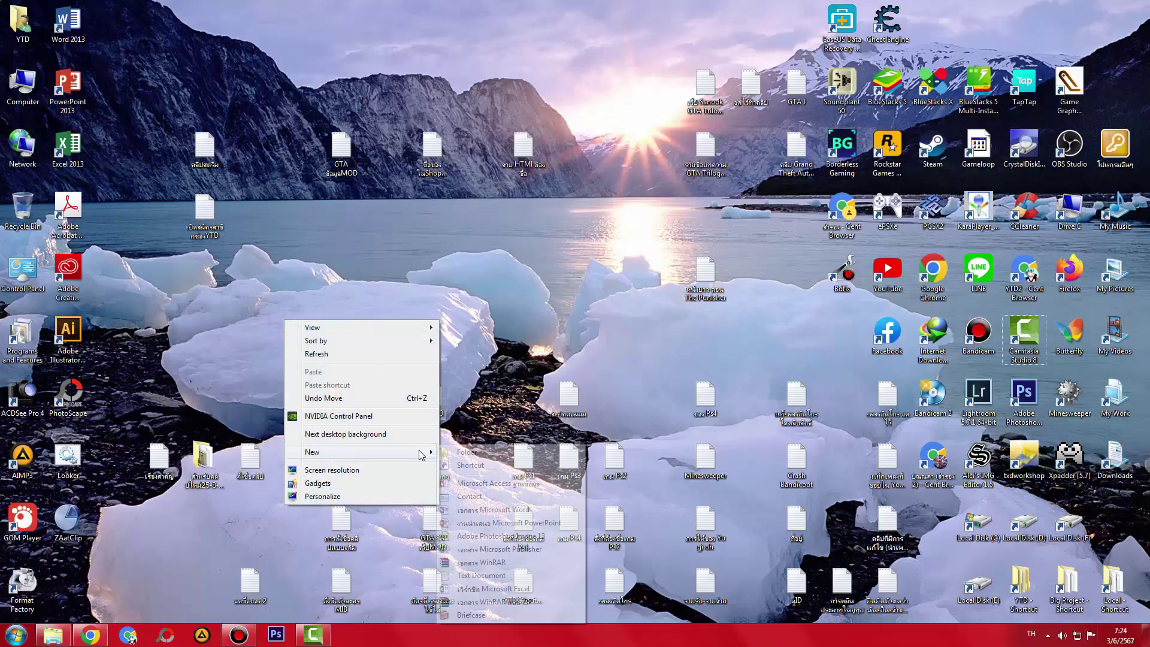
pyautogui.click(468, 575)
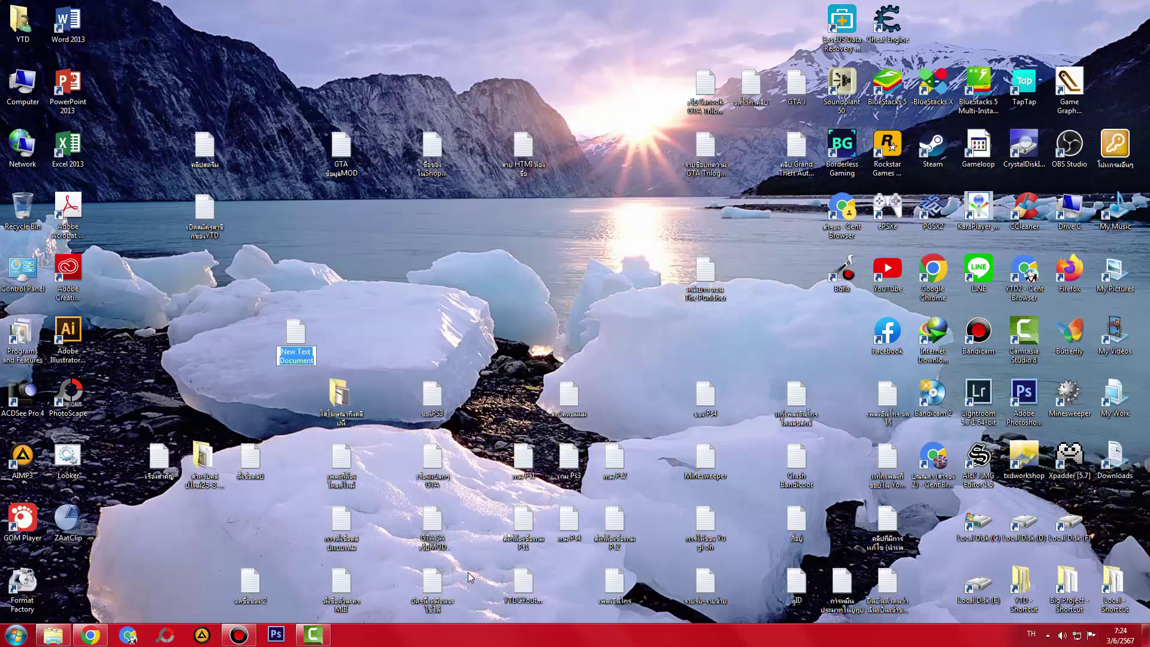
pyautogui.write('ค่')
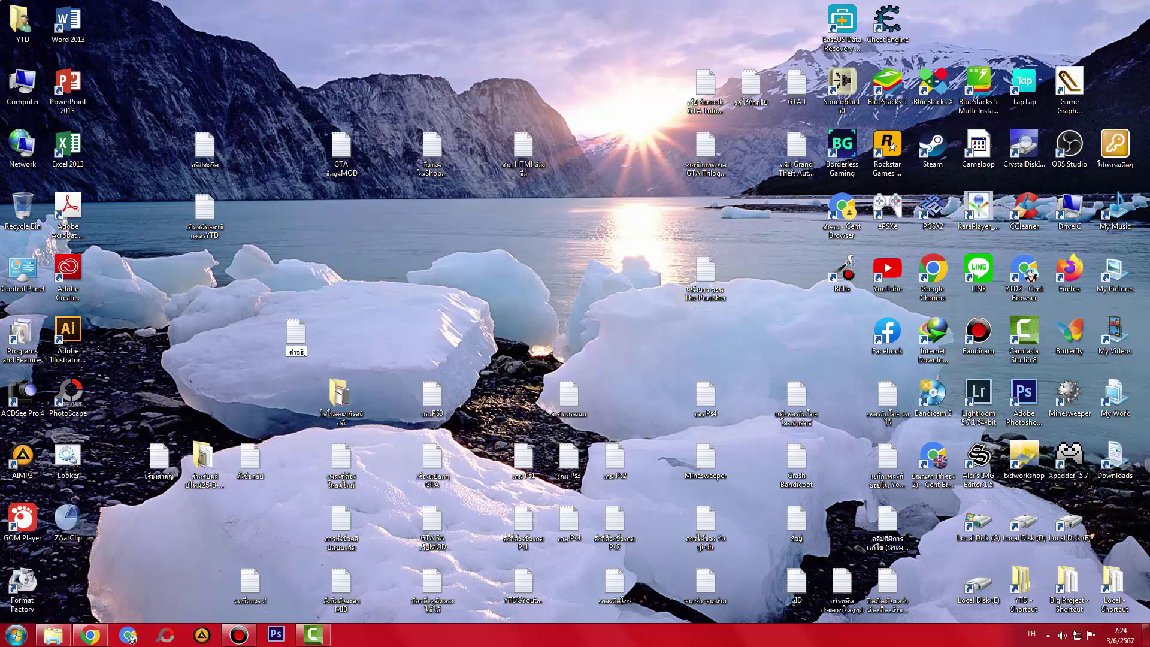
pyautogui.write('อธิบายช่องอันเก')
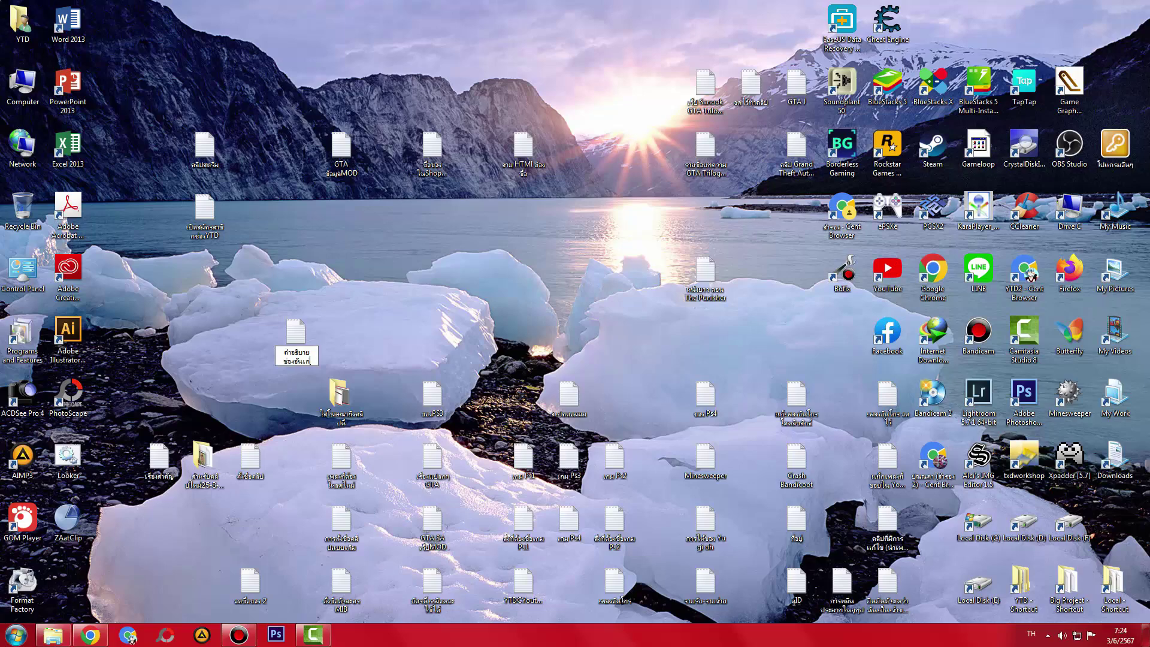
pyautogui.write('่า')
pyautogui.press('Return')
# - Move the new text file on the desktop, open it in Notepad, and close it
pyautogui.moveTo(296, 332); pyautogui.dragTo(353, 226)
pyautogui.doubleClick(351, 223)
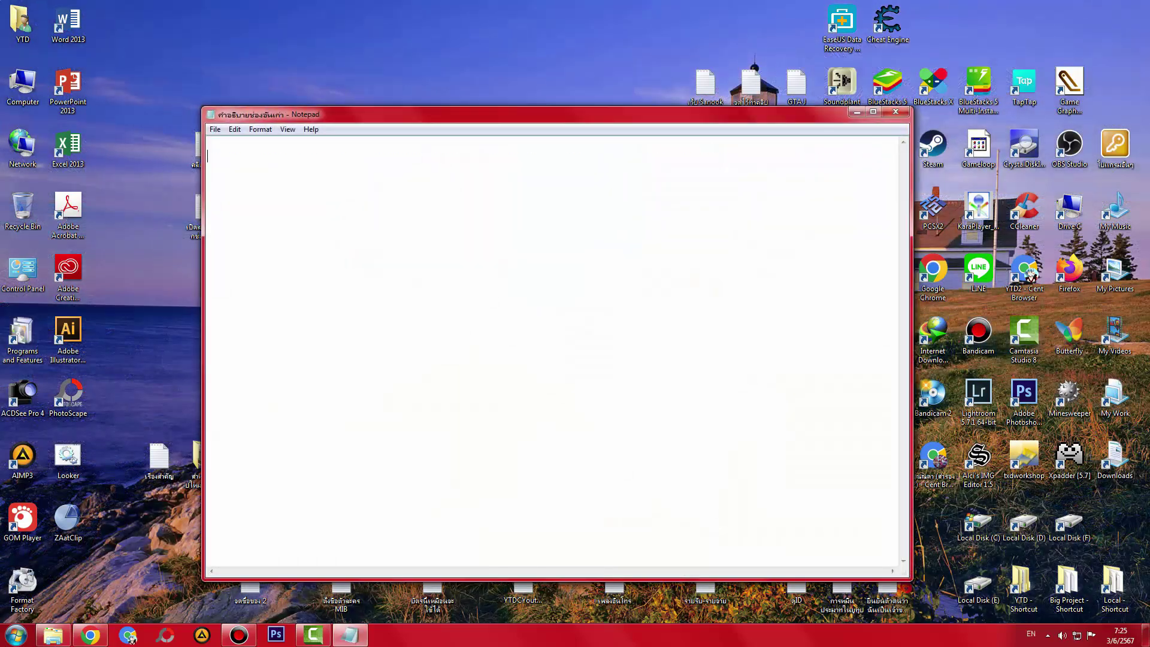
pyautogui.click(899, 114)
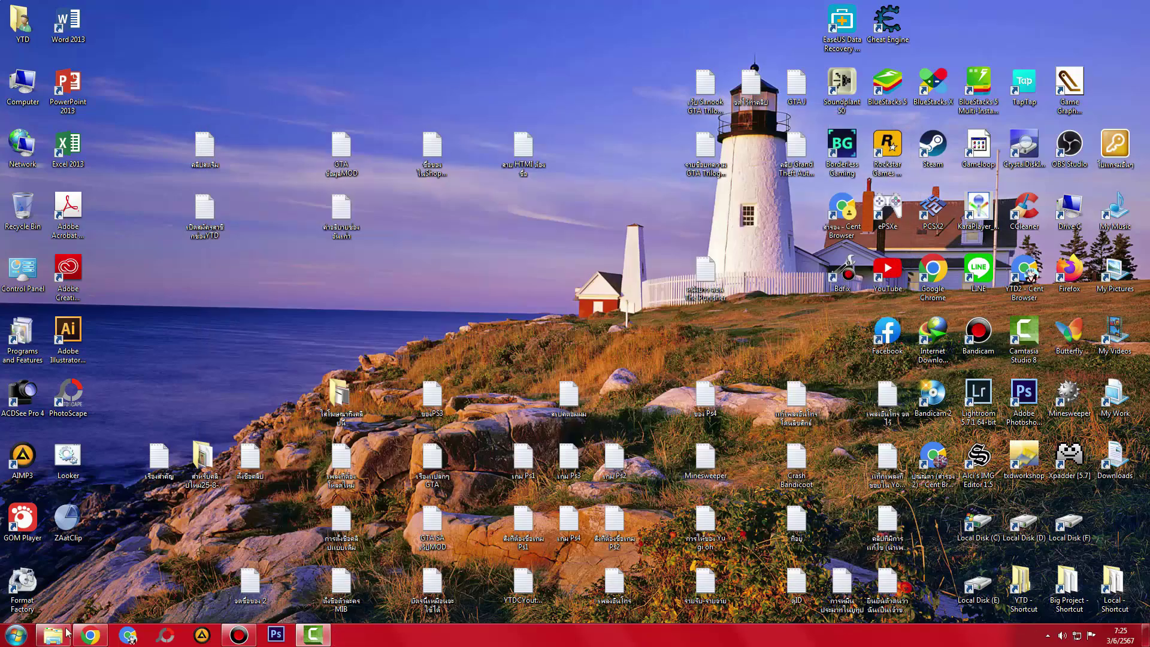
# - Change the age in the channel description from 36 to 38
pyautogui.click(90, 635)
pyautogui.click(413, 416)
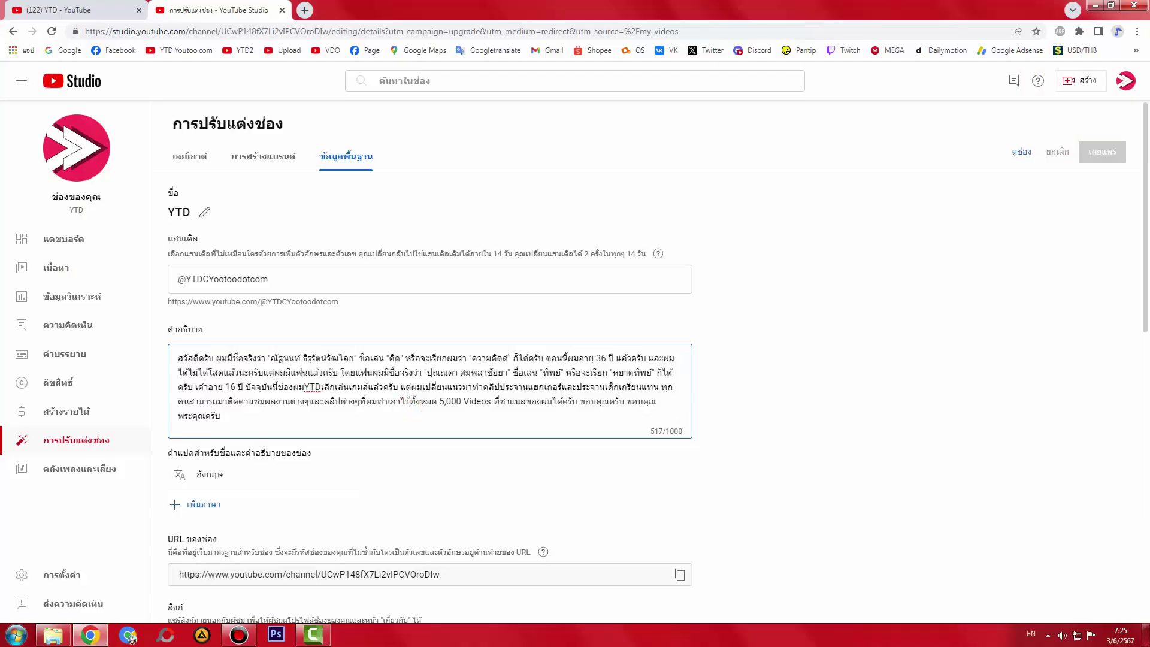
pyautogui.moveTo(440, 402); pyautogui.dragTo(444, 402)
pyautogui.moveTo(547, 357); pyautogui.dragTo(220, 416)
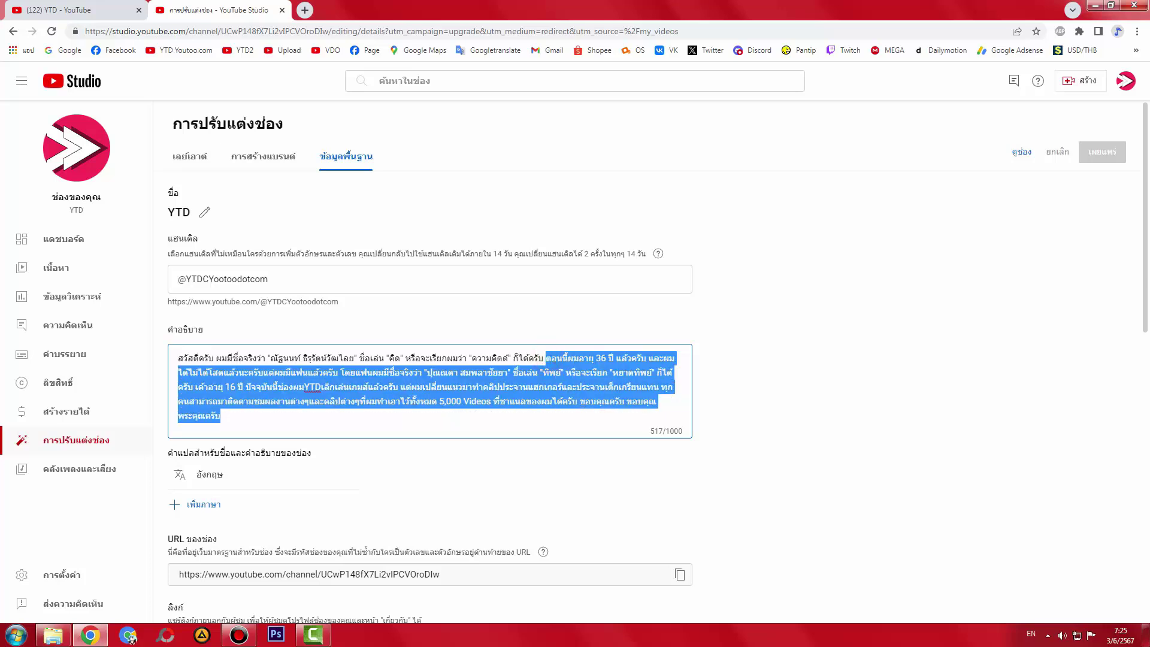
pyautogui.press('BackSpace')
pyautogui.hotkey('ctrl', 'z')
pyautogui.click(596, 358)
pyautogui.moveTo(601, 358); pyautogui.dragTo(606, 358)
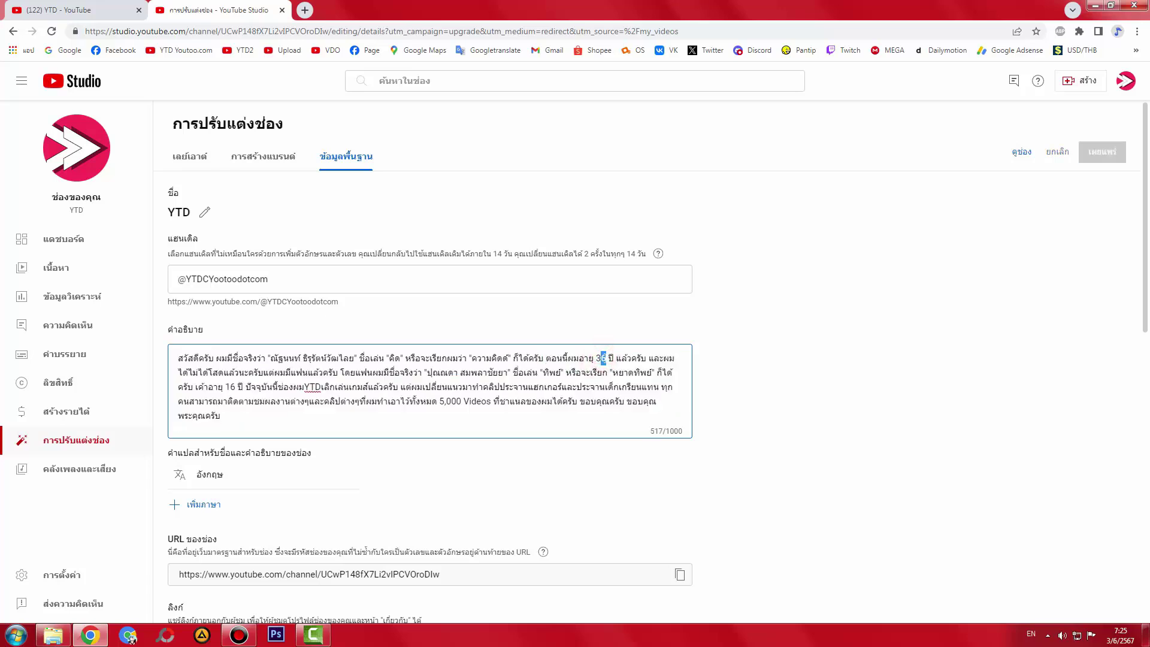
pyautogui.write('8')
# - Delete everything after แล้วครับ and type the new short closing line starting 'ราว'
pyautogui.moveTo(617, 358); pyautogui.dragTo(727, 457)
pyautogui.press('BackSpace')
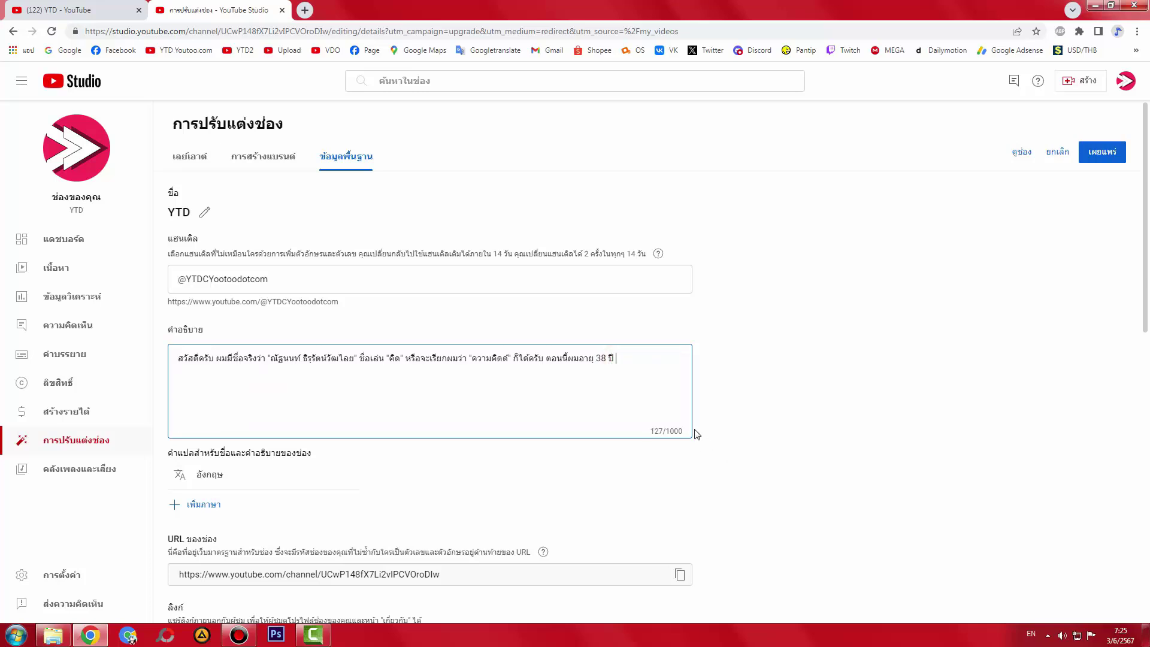
pyautogui.hotkey('ctrl', 'z')
pyautogui.click(628, 380)
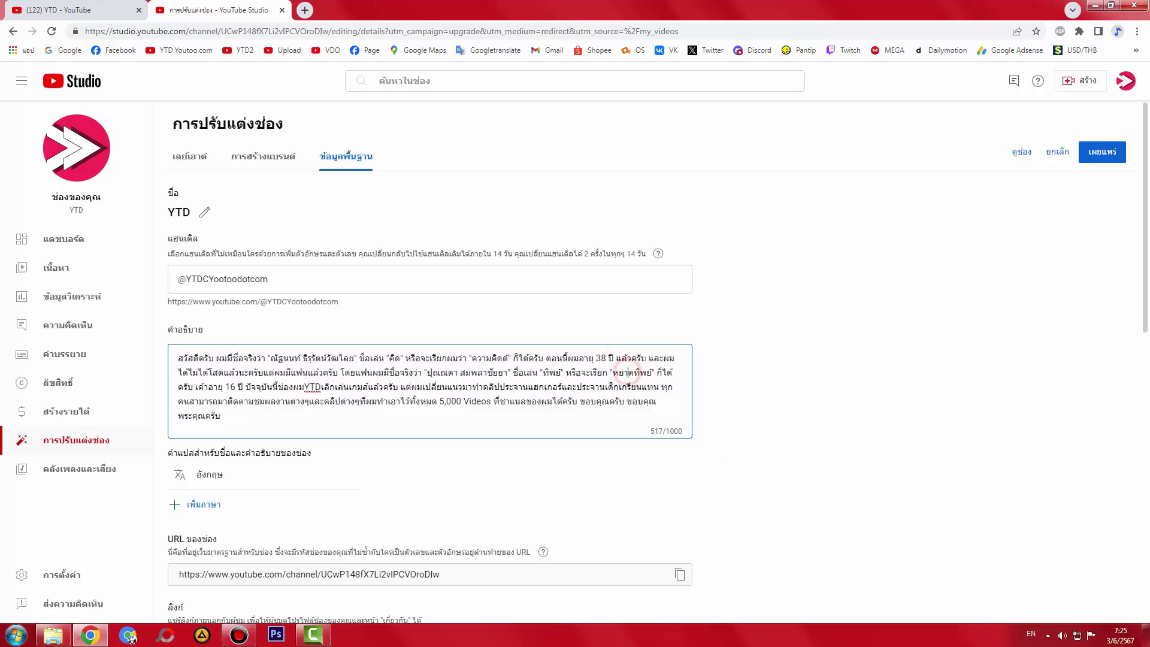
pyautogui.moveTo(649, 358); pyautogui.dragTo(729, 475)
pyautogui.press('BackSpace')
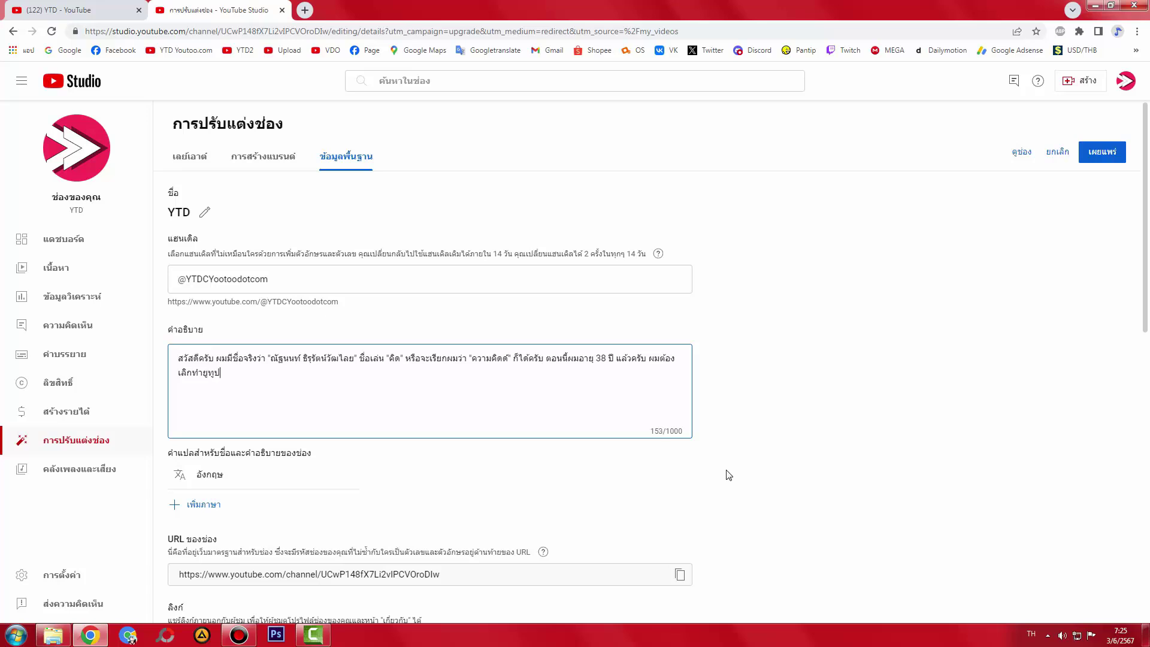
pyautogui.write('ราวนะครับ ขอบคุณครับ')
pyautogui.click(187, 357)
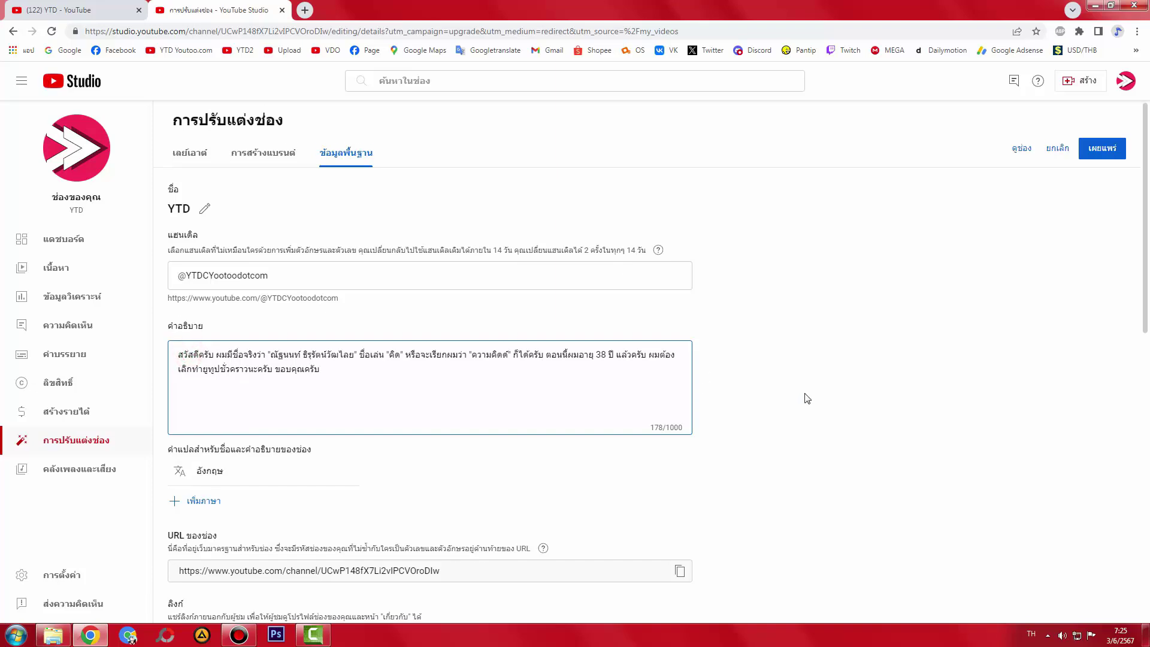
pyautogui.scroll(-7, 804, 398)
pyautogui.scroll(7, 752, 457)
# - Publish the rewritten description, close the Studio tab, and select the public channel page's address
pyautogui.click(1102, 151)
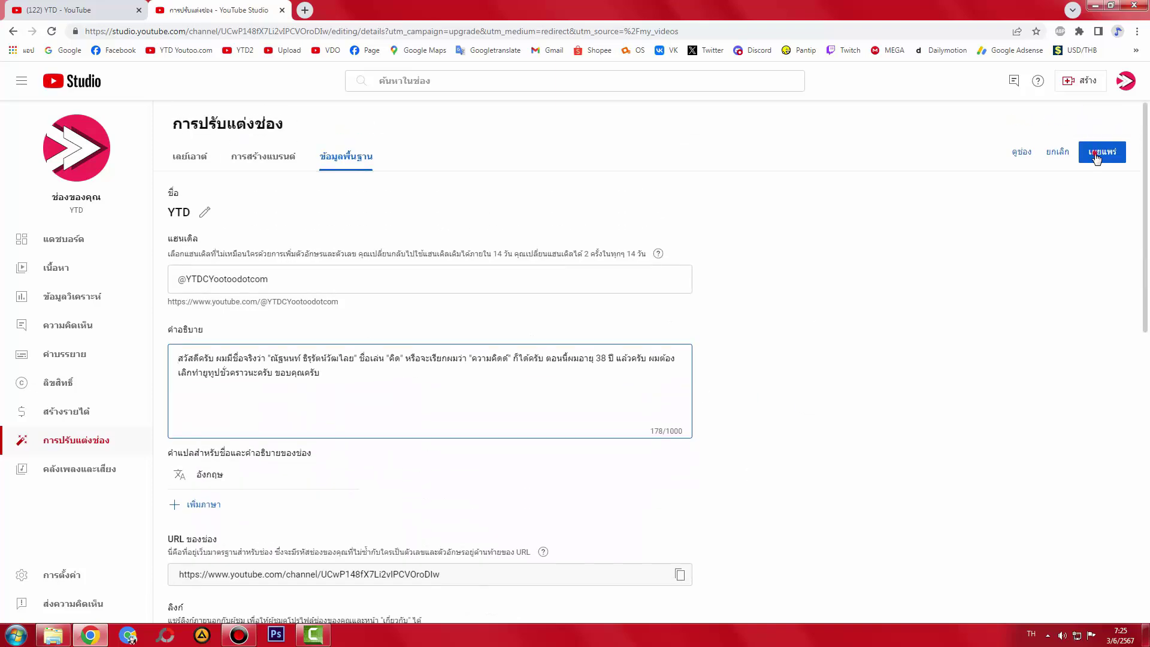
pyautogui.scroll(-8, 858, 356)
pyautogui.scroll(-3, 860, 355)
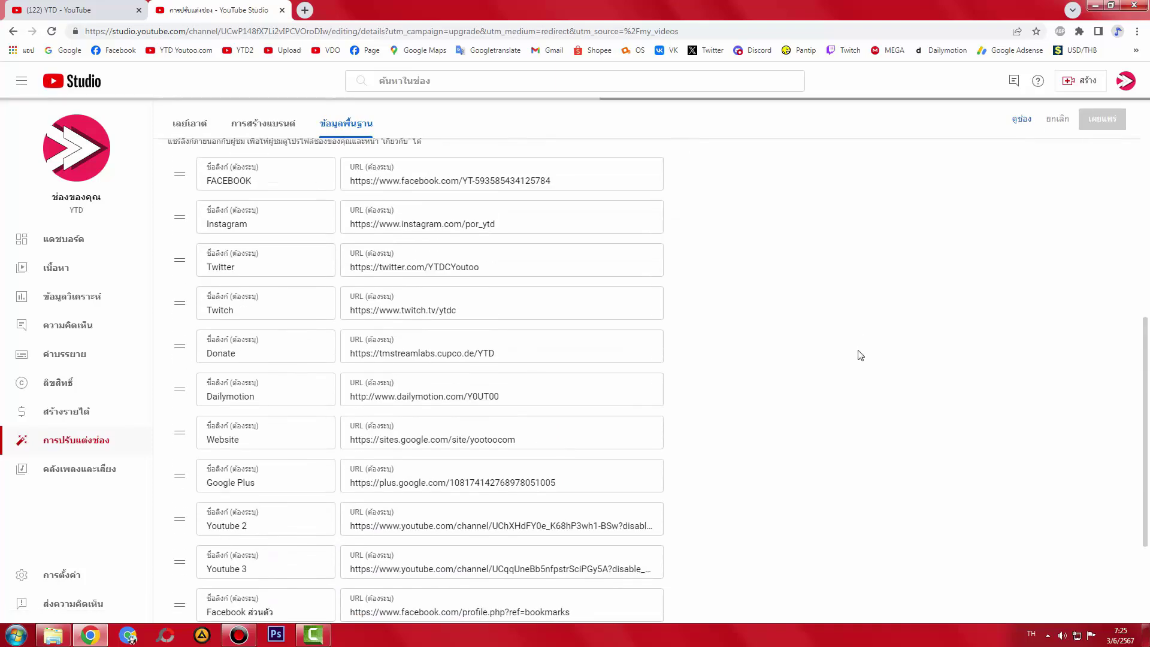
pyautogui.scroll(10, 857, 360)
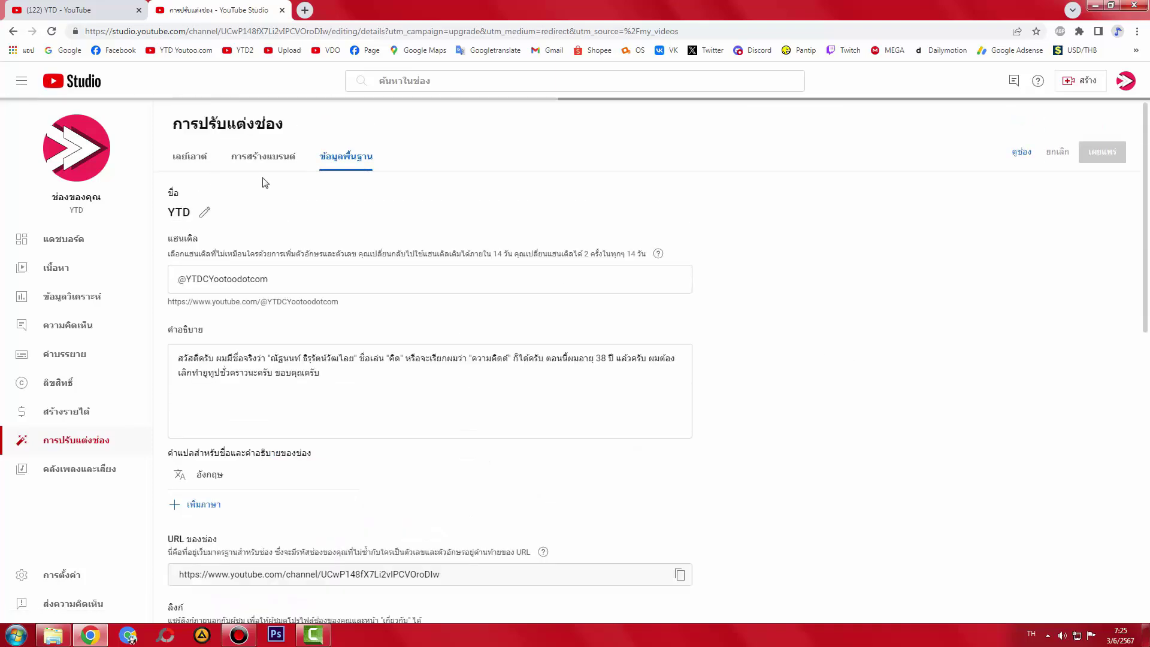
pyautogui.click(102, 10)
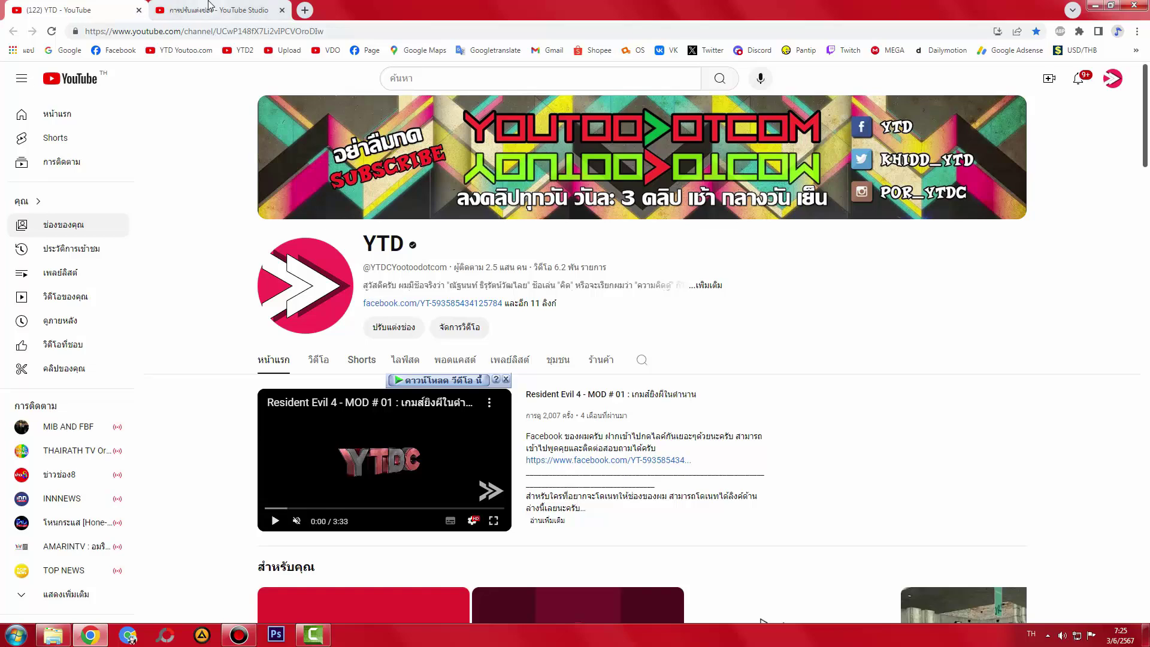
pyautogui.click(234, 10)
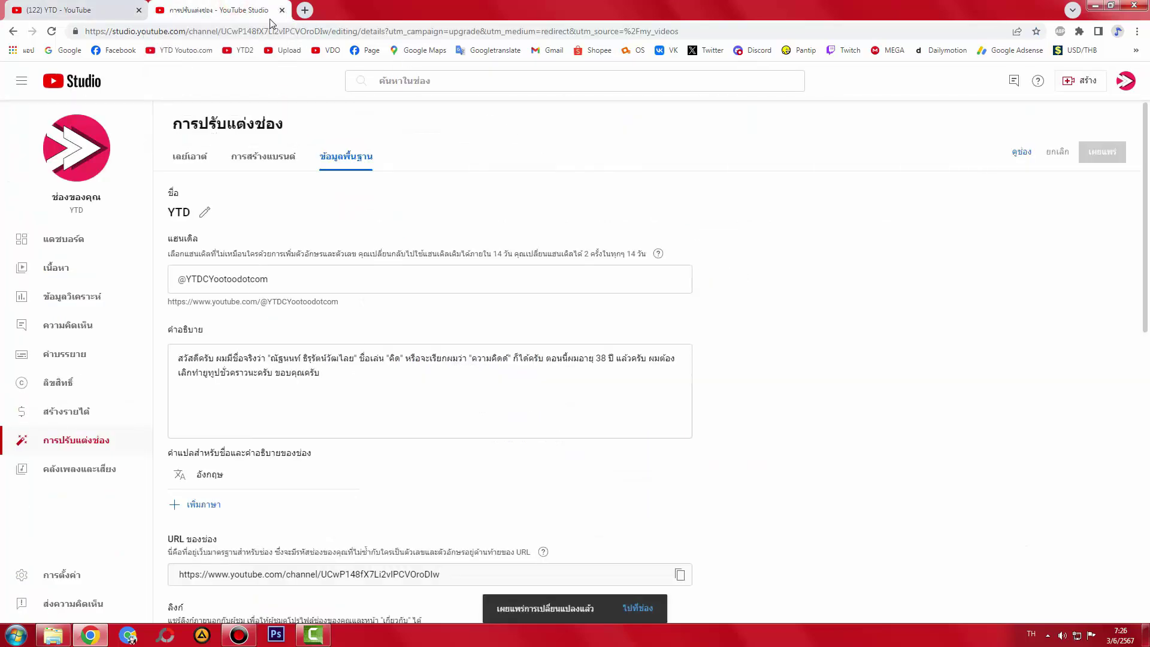
pyautogui.click(283, 10)
pyautogui.click(203, 31)
# - Reload the YTD channel page and open its About details showing the age-38 description
pyautogui.press('Return')
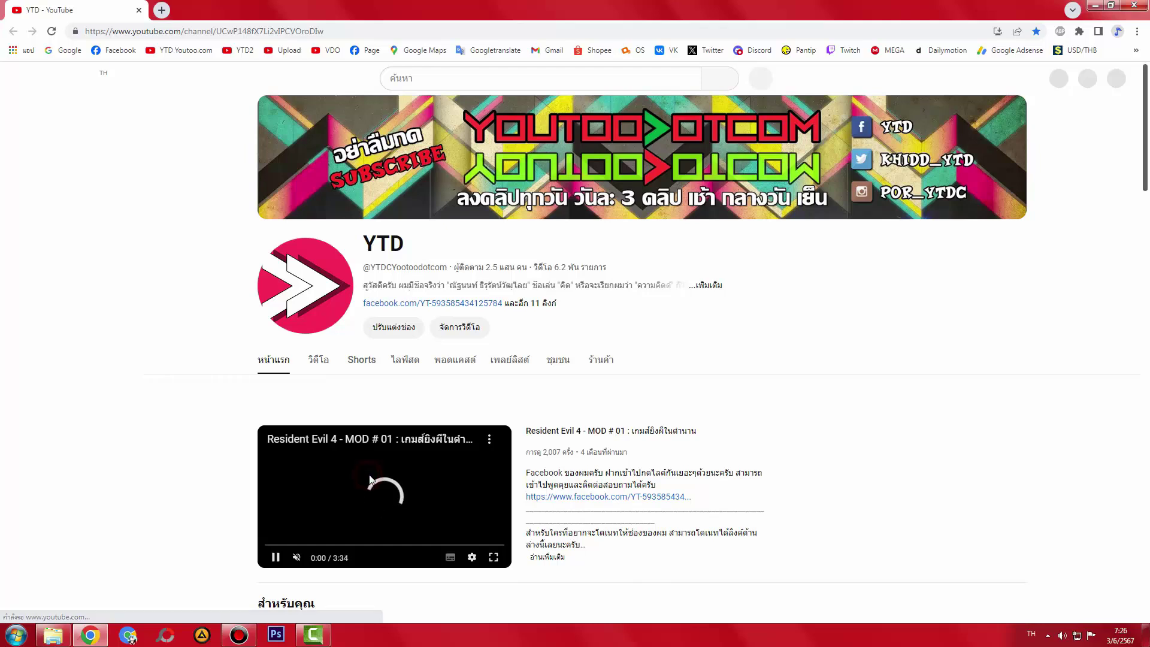
pyautogui.click(551, 361)
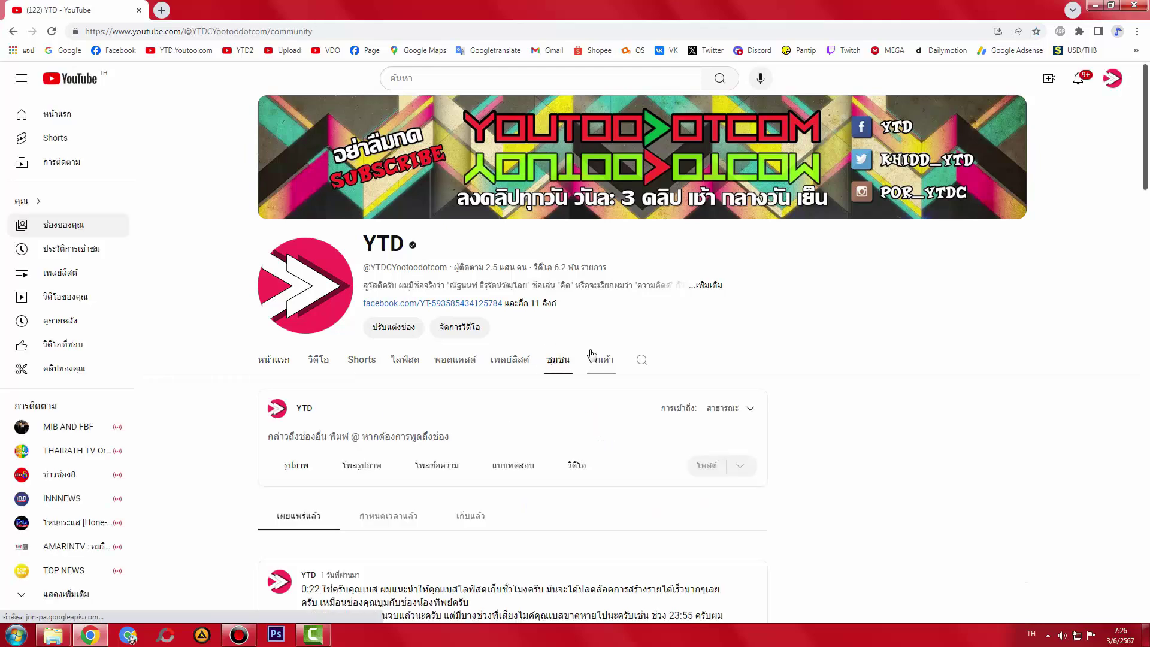
pyautogui.click(695, 285)
pyautogui.scroll(-5, 606, 342)
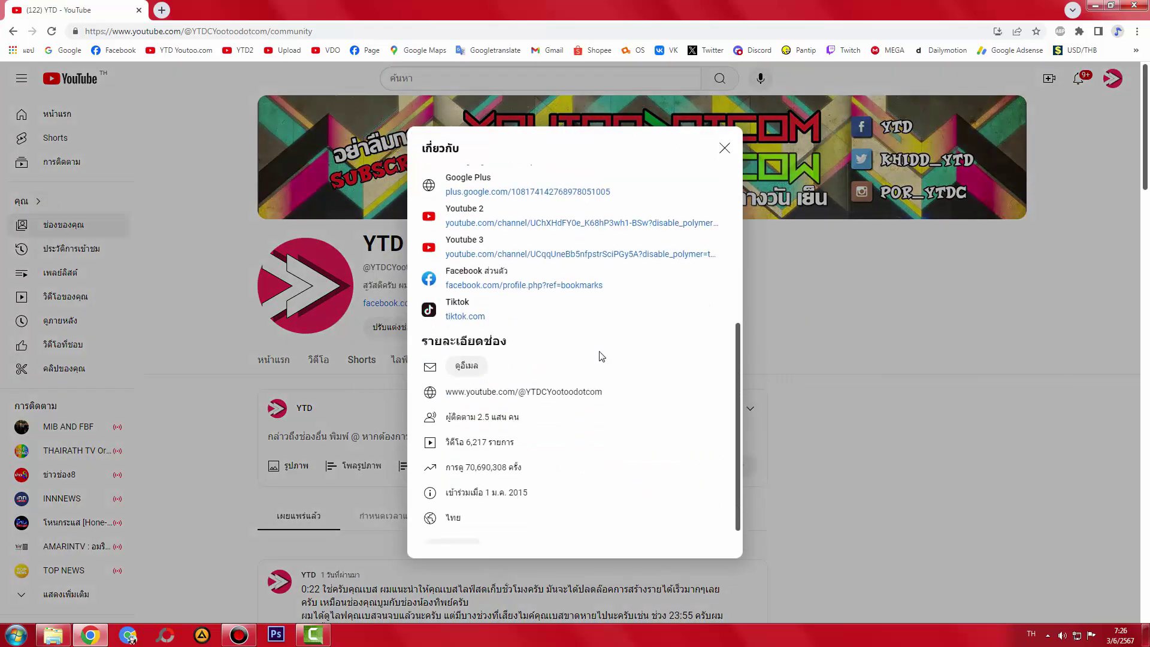
pyautogui.scroll(5, 550, 395)
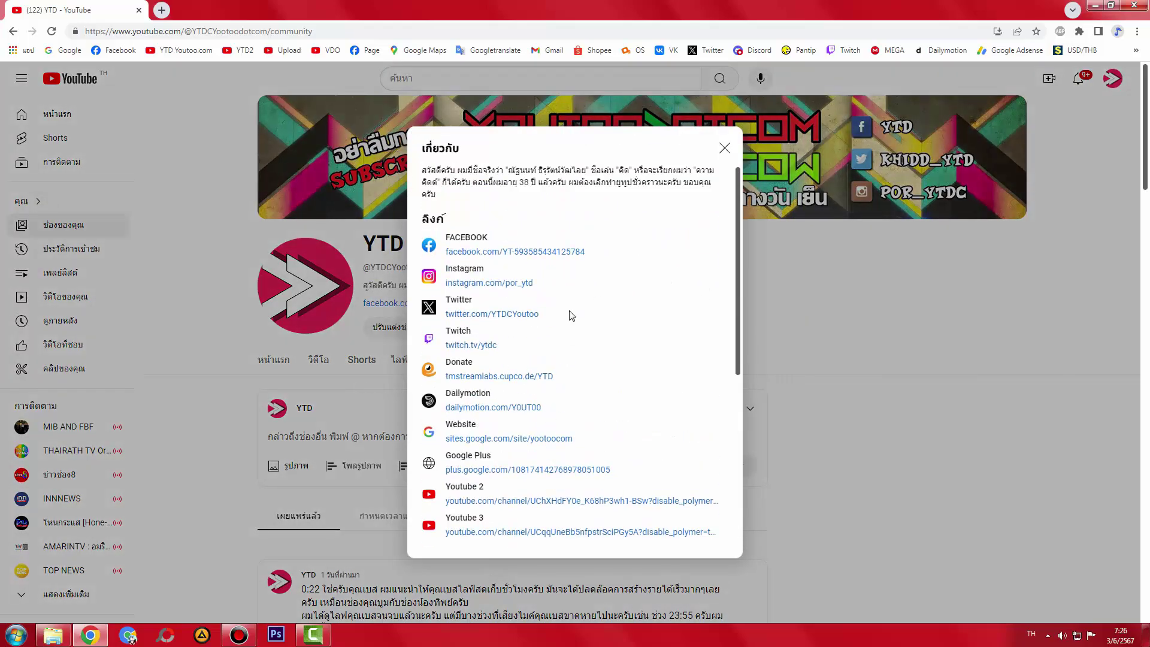
# - Close About, open Studio in a new tab, and view Customization's Branding, Layout and Basic info
pyautogui.click(814, 306)
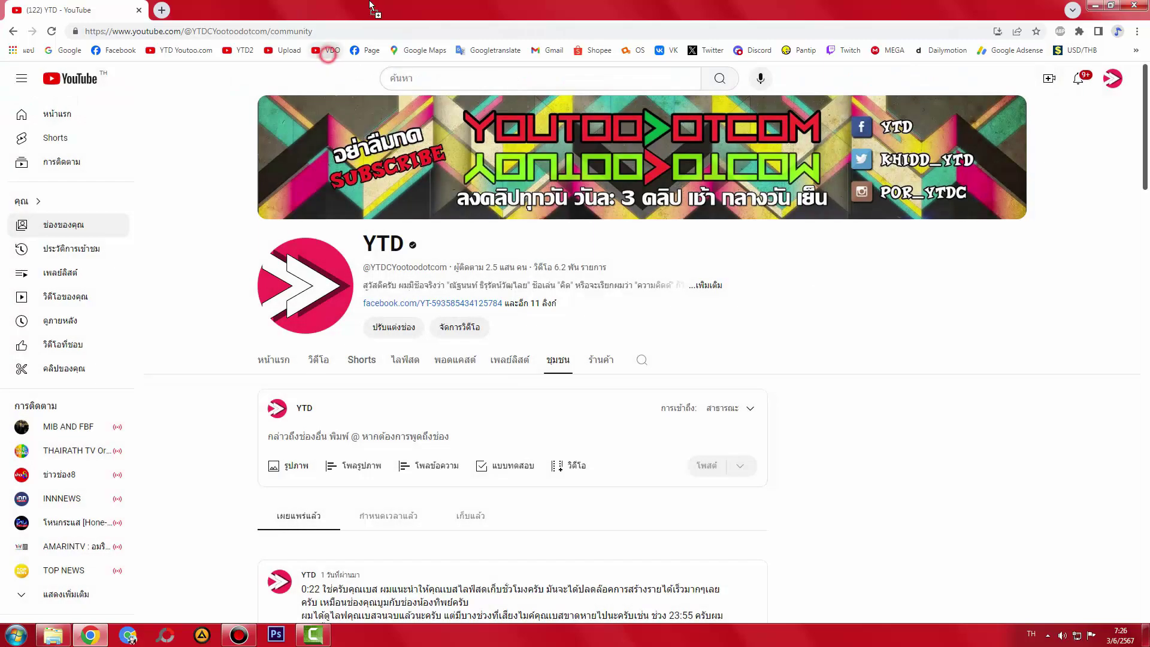
pyautogui.moveTo(370, 6); pyautogui.dragTo(367, 7)
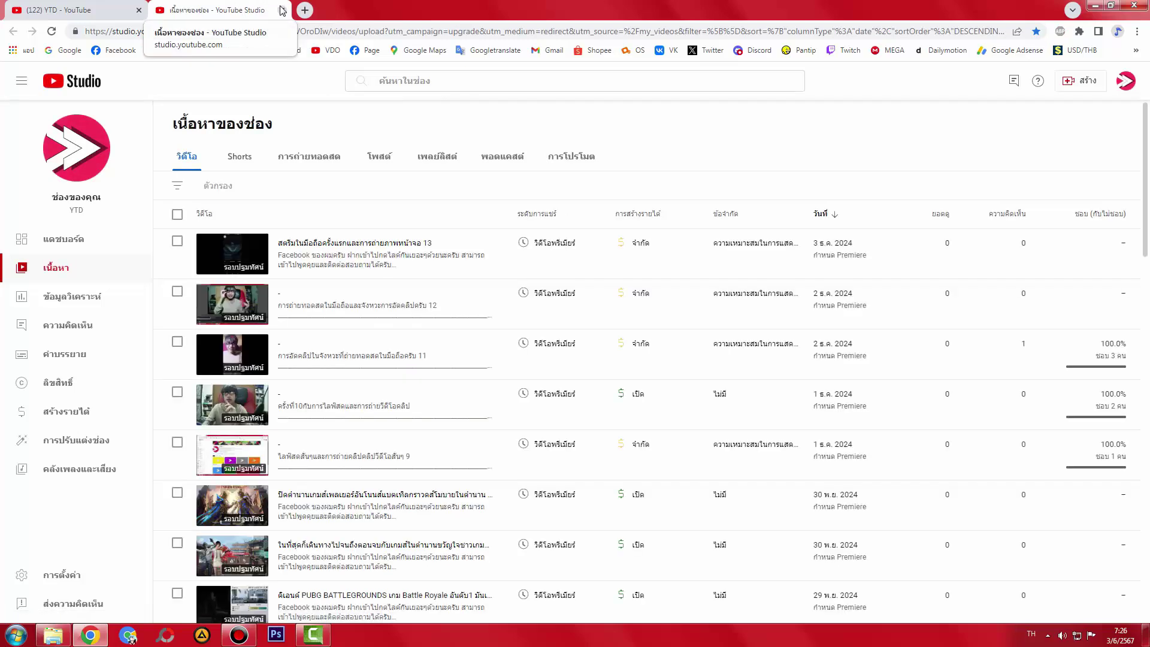
pyautogui.click(105, 440)
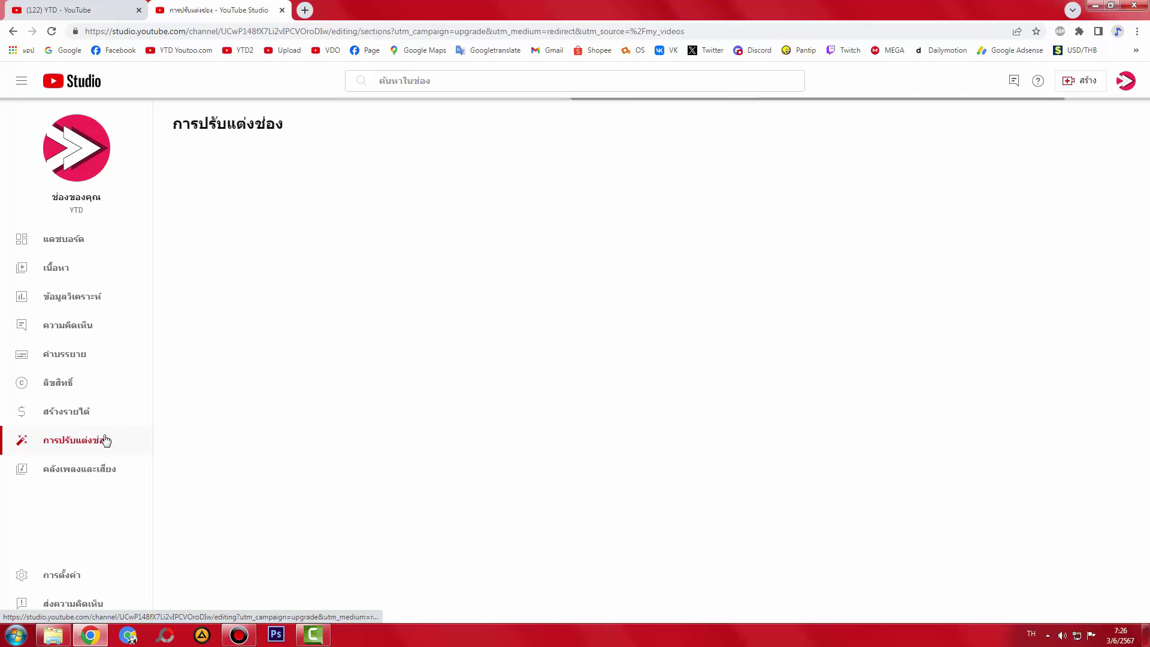
pyautogui.click(307, 160)
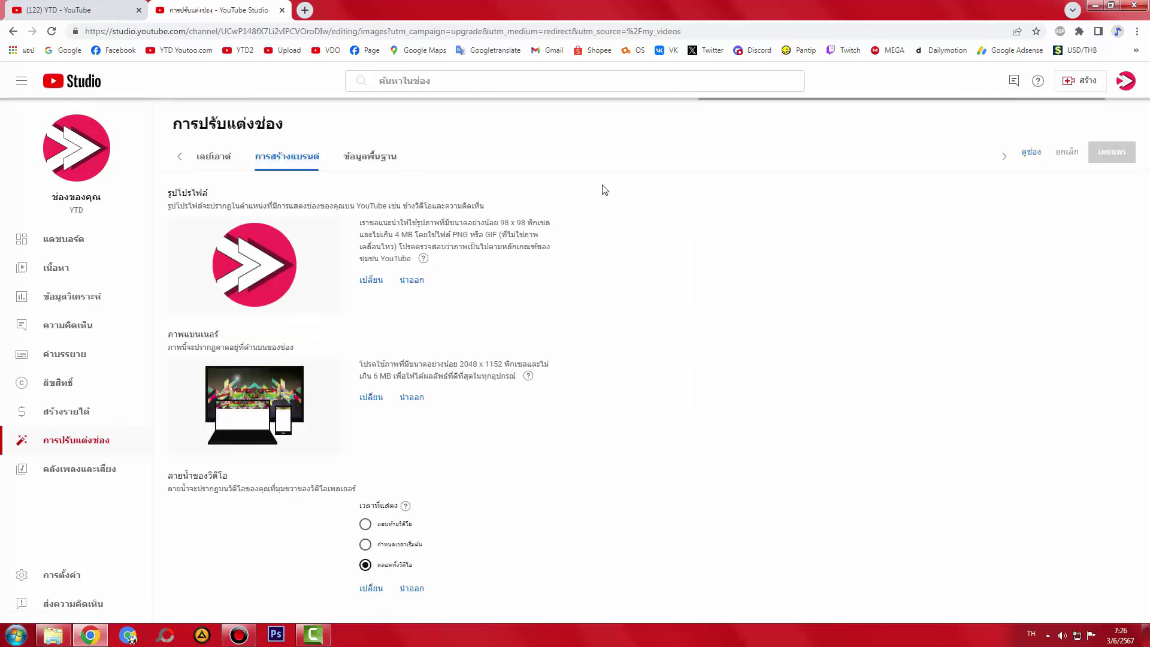
pyautogui.click(369, 162)
pyautogui.click(211, 157)
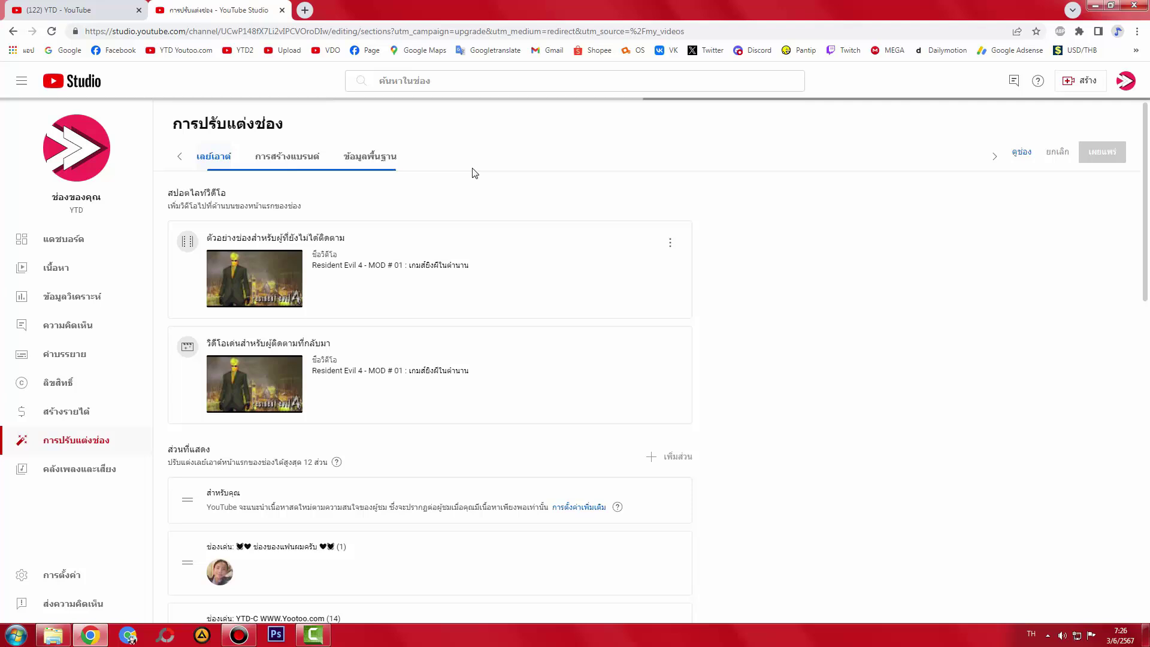
pyautogui.click(377, 157)
pyautogui.hotkey('alt', 'Tab')
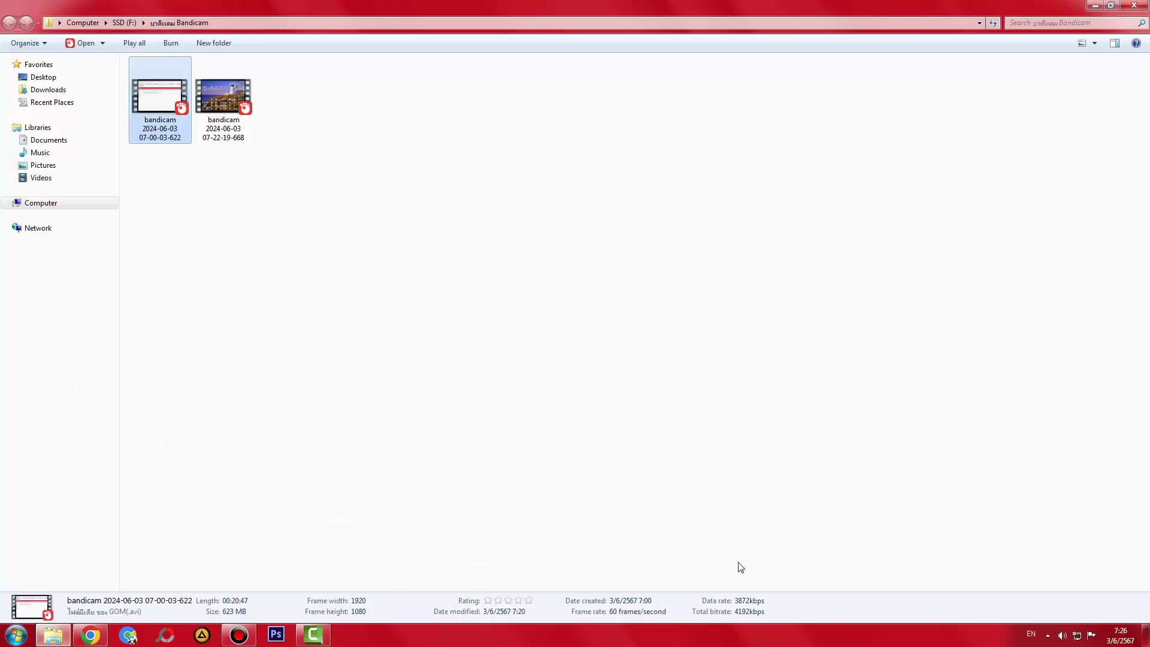
# - Refresh the desktop, then open and close one of the desktop text files
pyautogui.press('super+d')
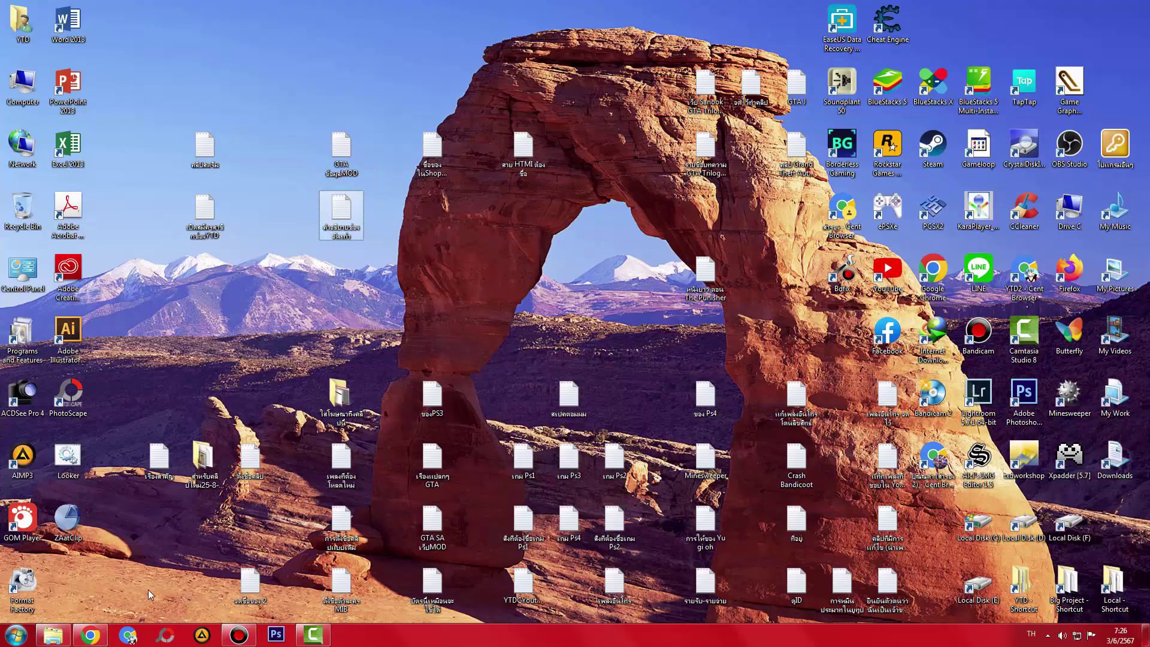
pyautogui.click(52, 635)
pyautogui.rightClick(314, 296)
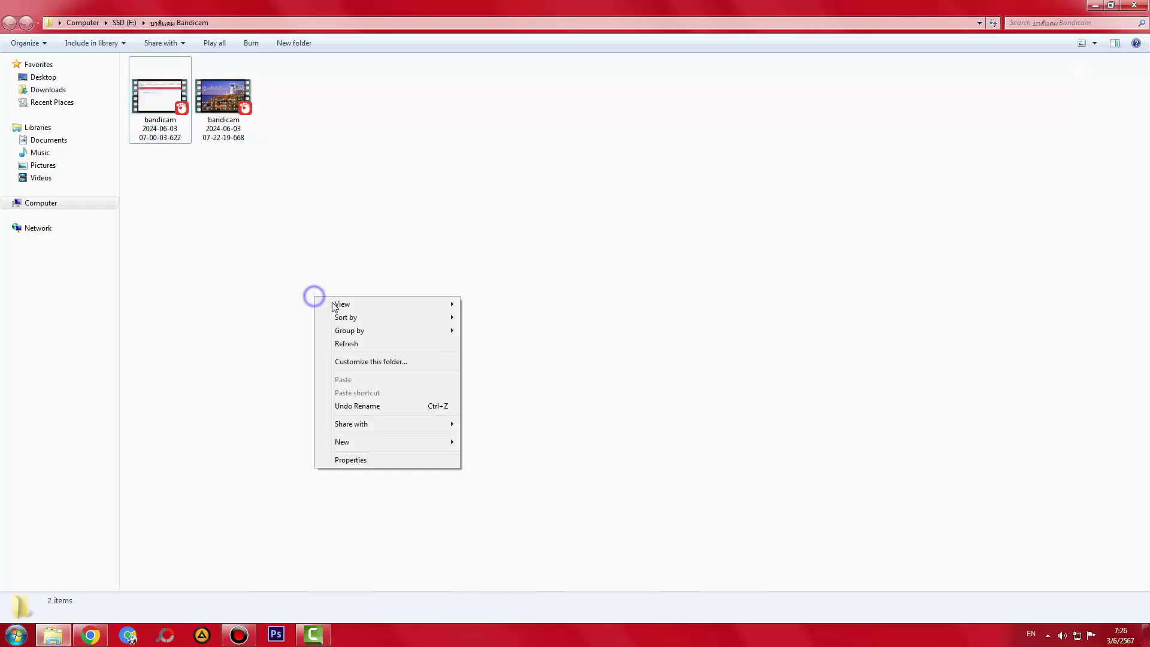
pyautogui.click(346, 344)
pyautogui.press('super+d')
pyautogui.doubleClick(251, 457)
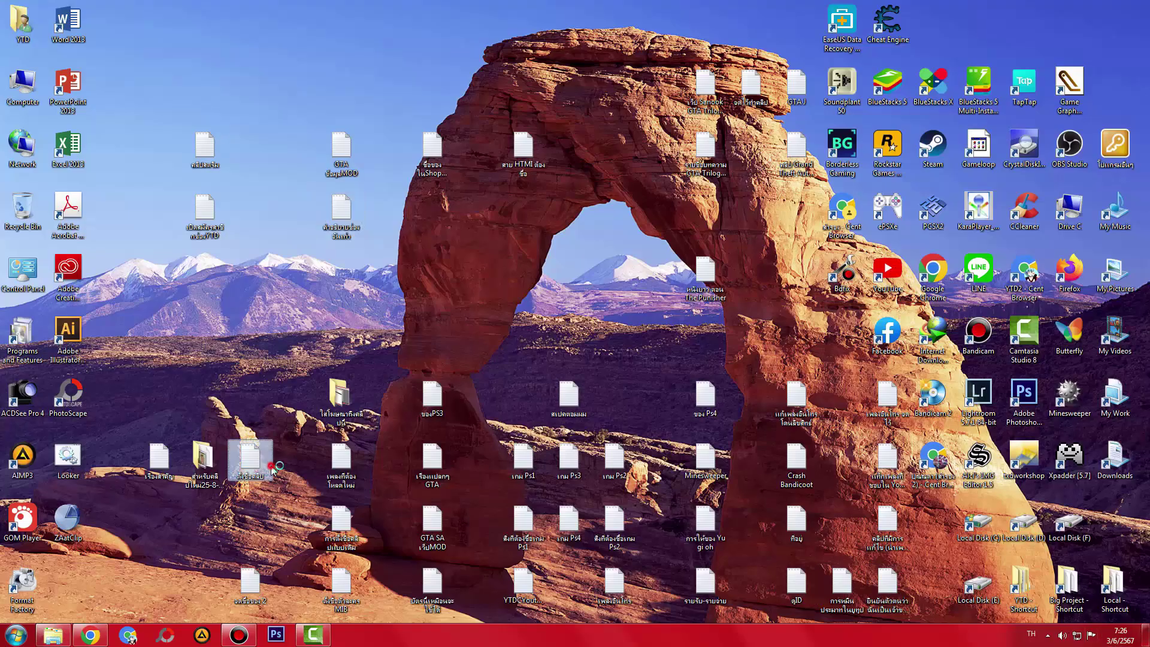
pyautogui.click(896, 112)
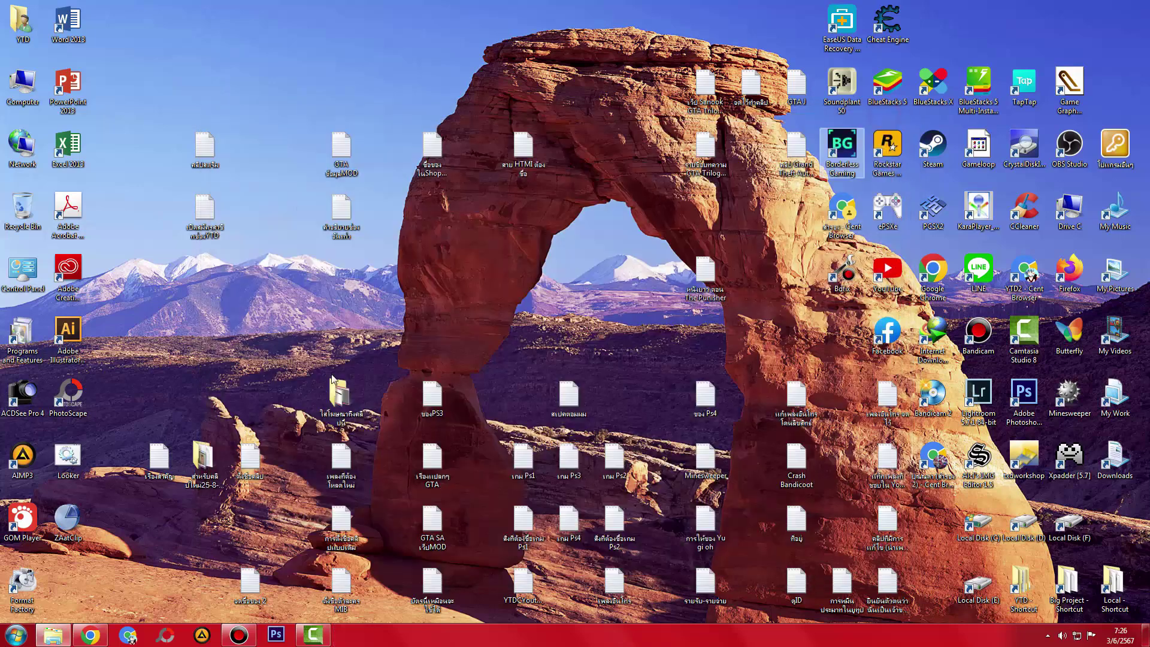
# - Move the old channel description file lower on the desktop and open it in Notepad
pyautogui.click(203, 231)
pyautogui.press('Right')
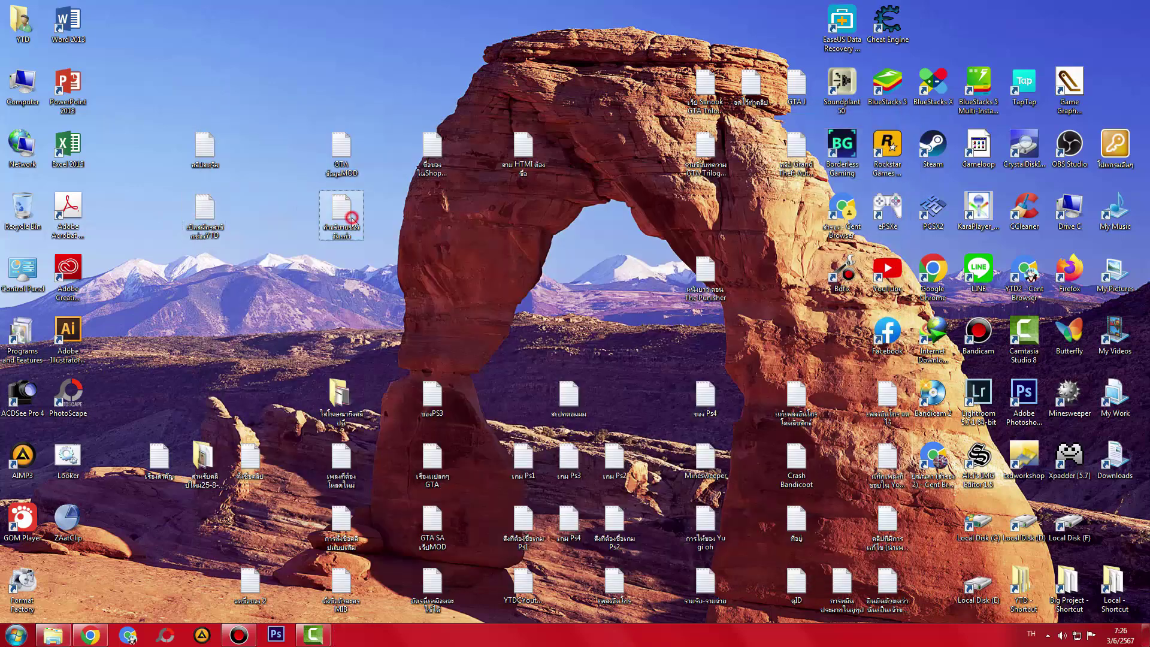
pyautogui.click(209, 224)
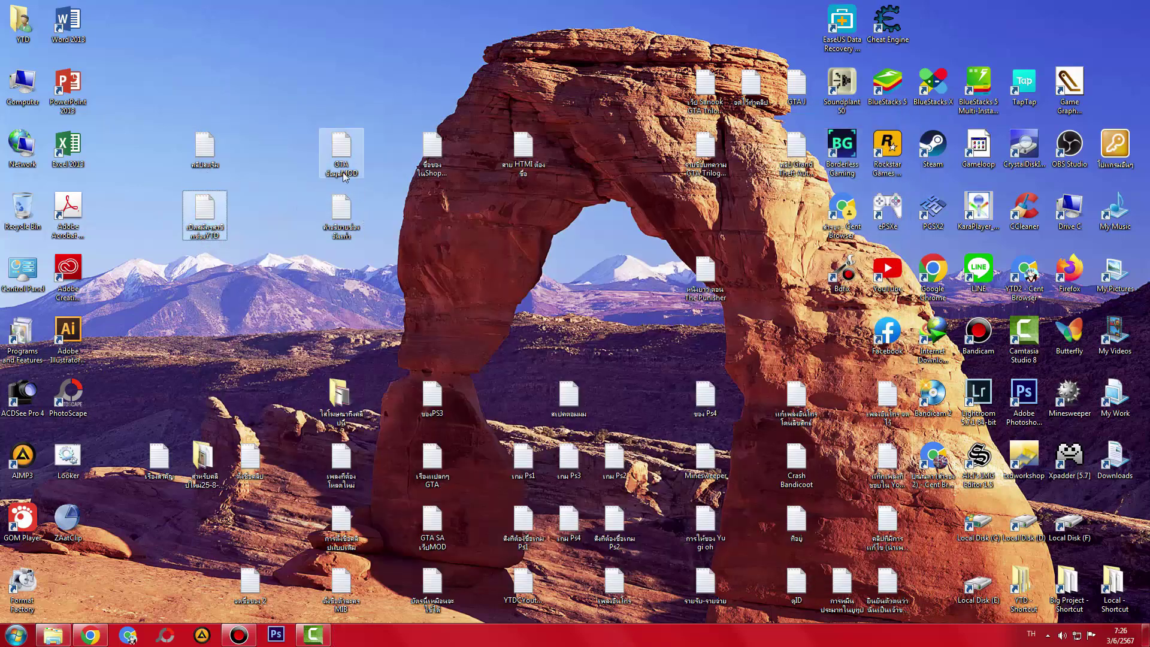
pyautogui.click(342, 222)
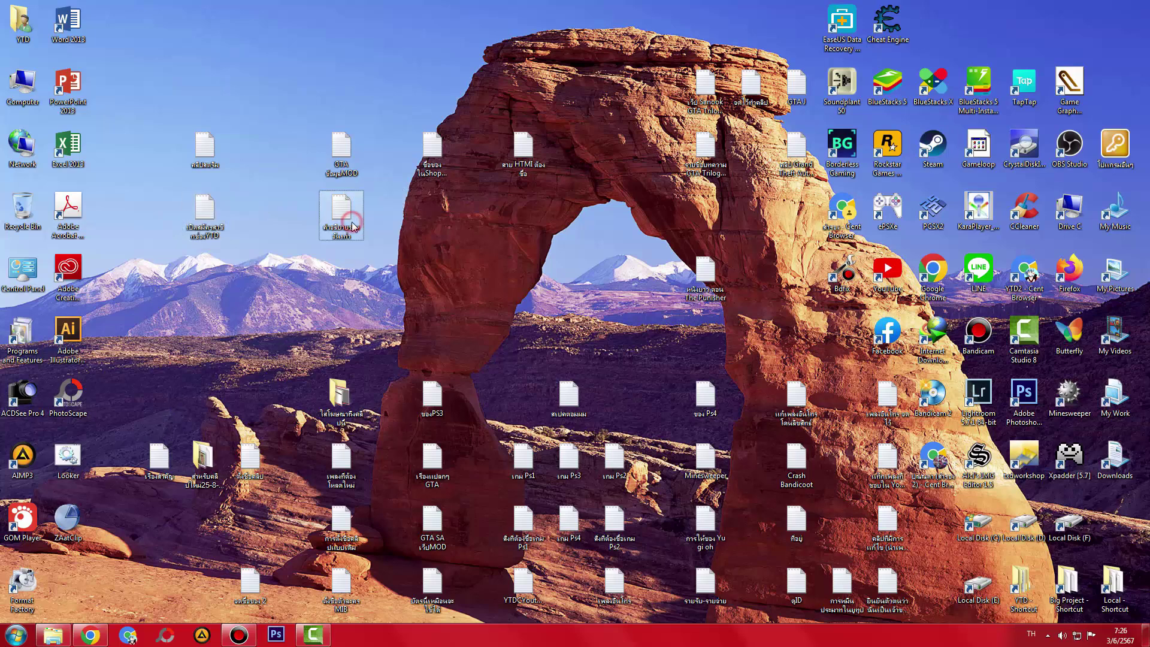
pyautogui.moveTo(343, 231); pyautogui.dragTo(205, 293)
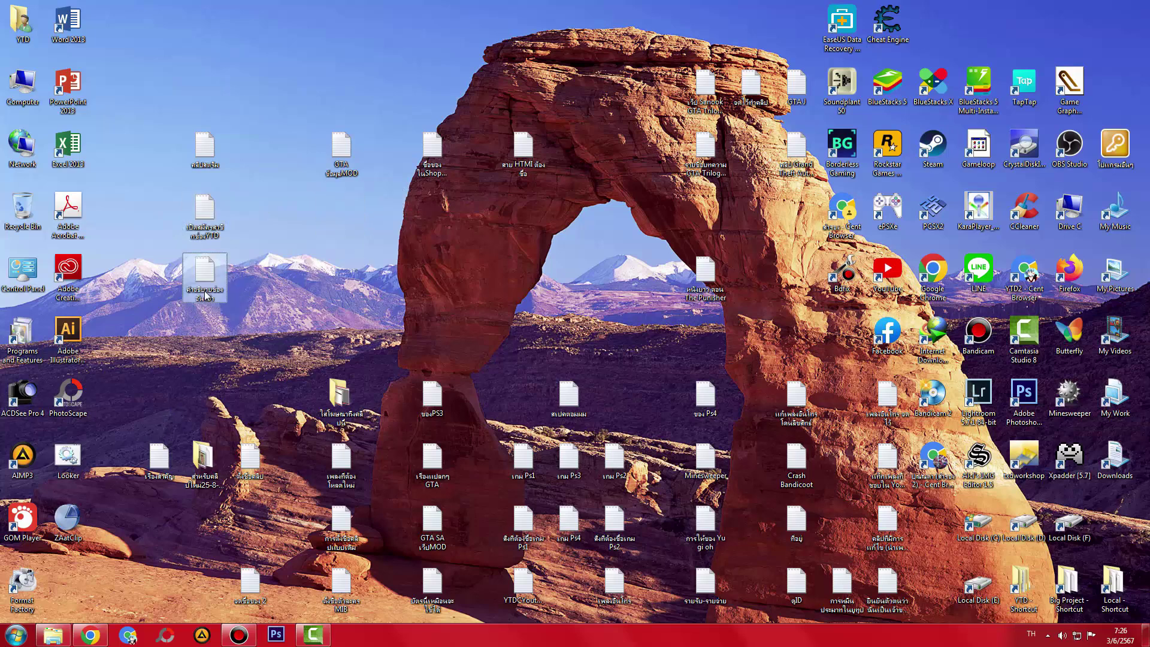
pyautogui.doubleClick(205, 294)
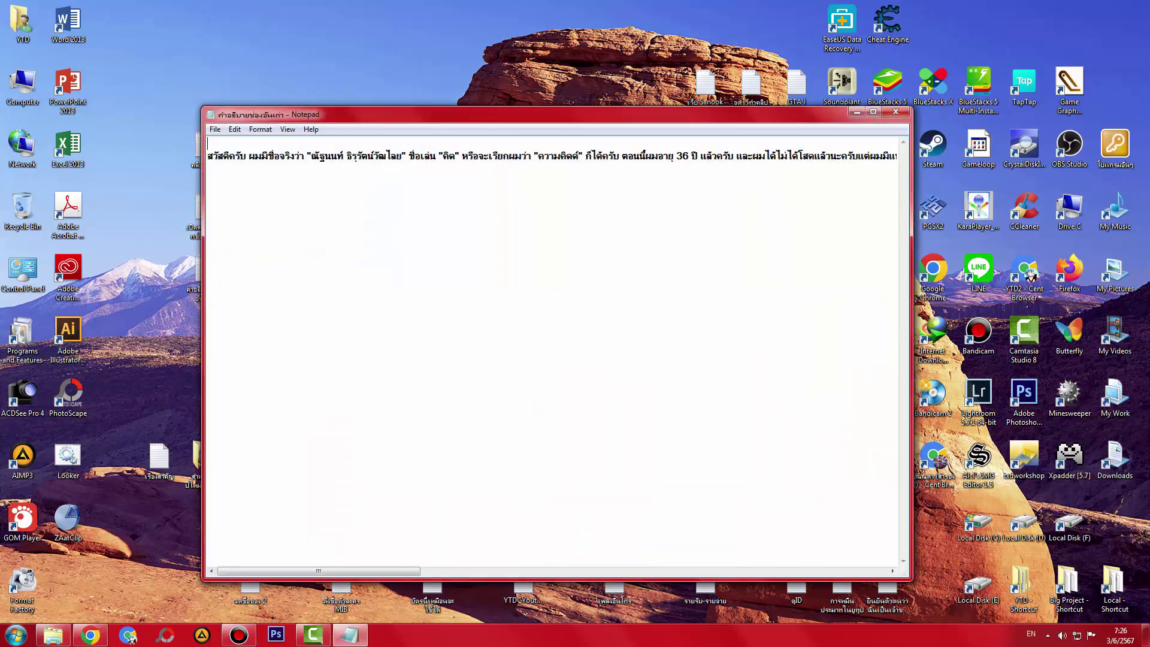
# - Close the description file, move its icon back into place, and reopen it
pyautogui.click(896, 112)
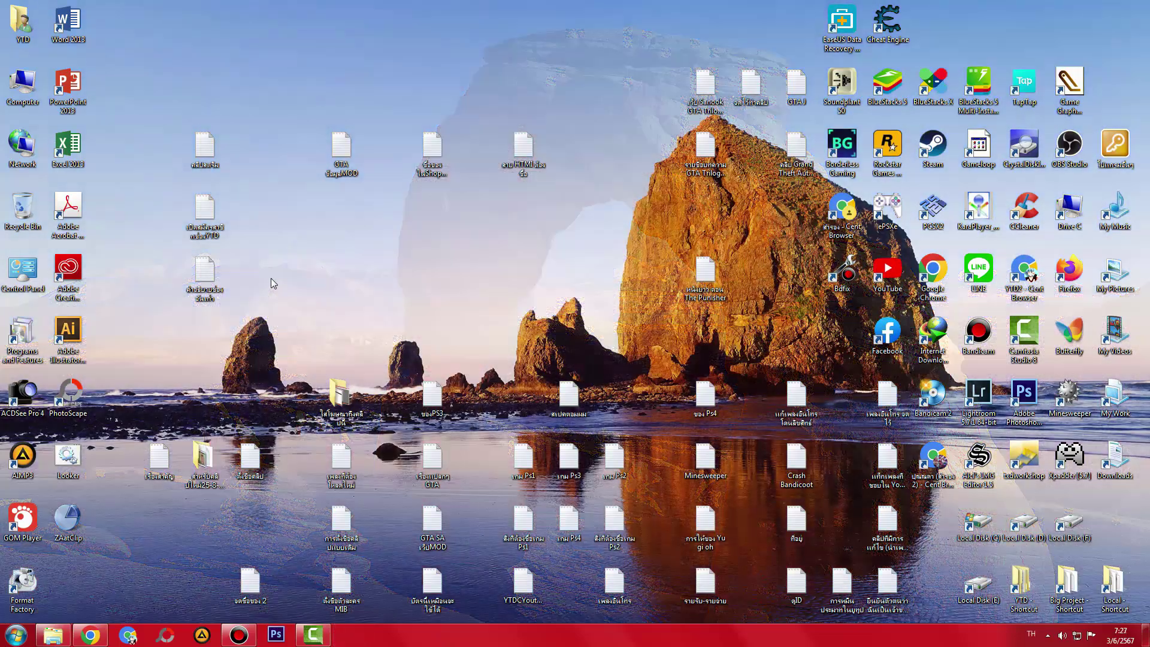
pyautogui.moveTo(209, 281); pyautogui.dragTo(344, 228)
pyautogui.doubleClick(345, 228)
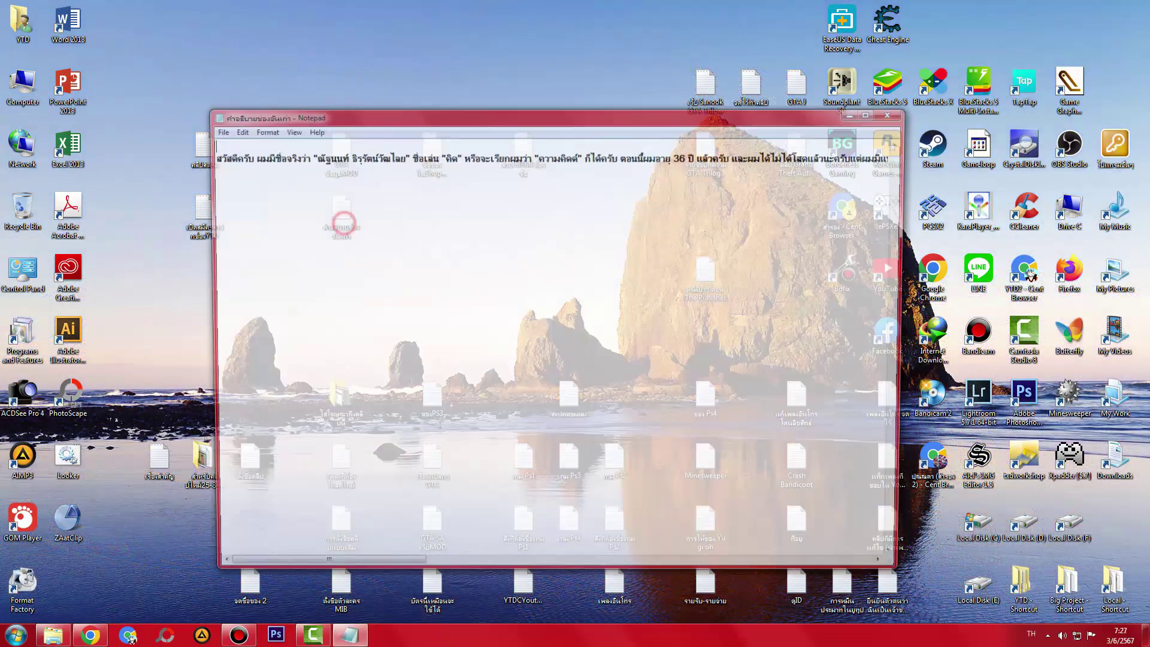
# - Select and copy the partner passage from the old description, then close Notepad
pyautogui.moveTo(319, 571); pyautogui.dragTo(422, 571)
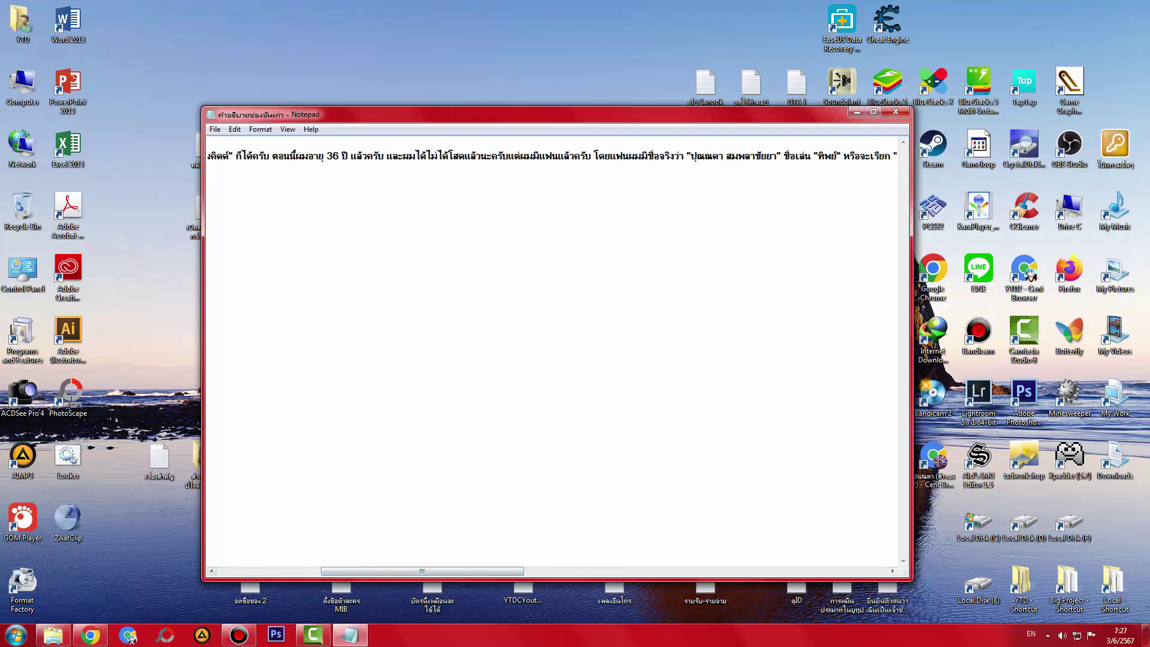
pyautogui.moveTo(386, 157); pyautogui.dragTo(833, 157)
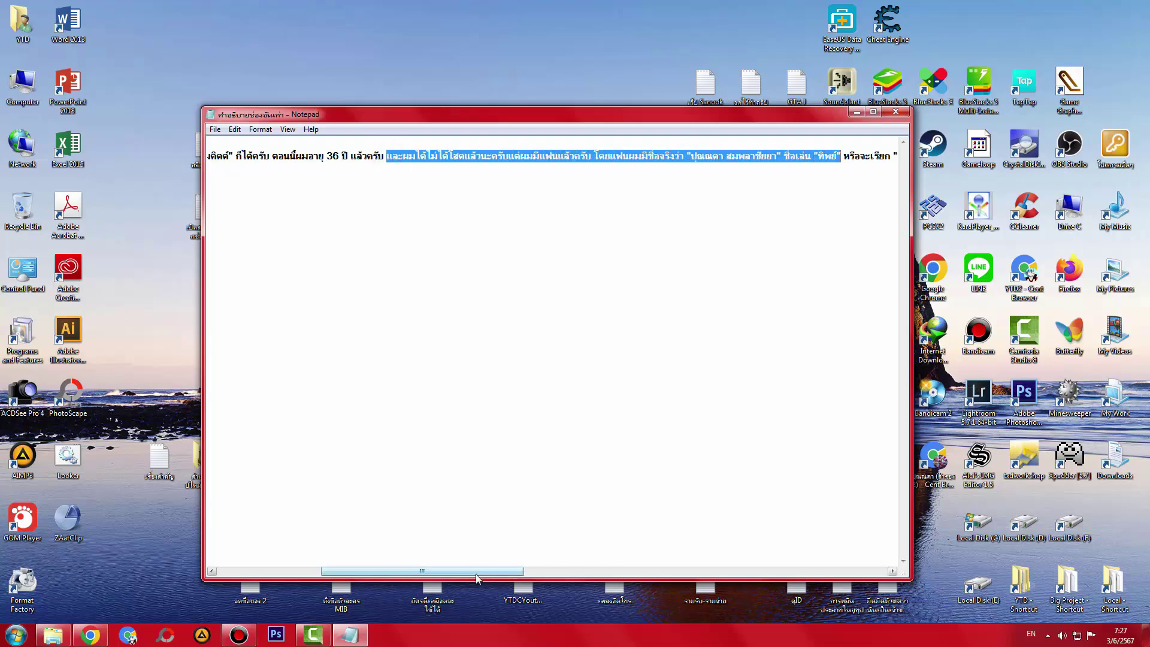
pyautogui.moveTo(477, 571); pyautogui.dragTo(507, 572)
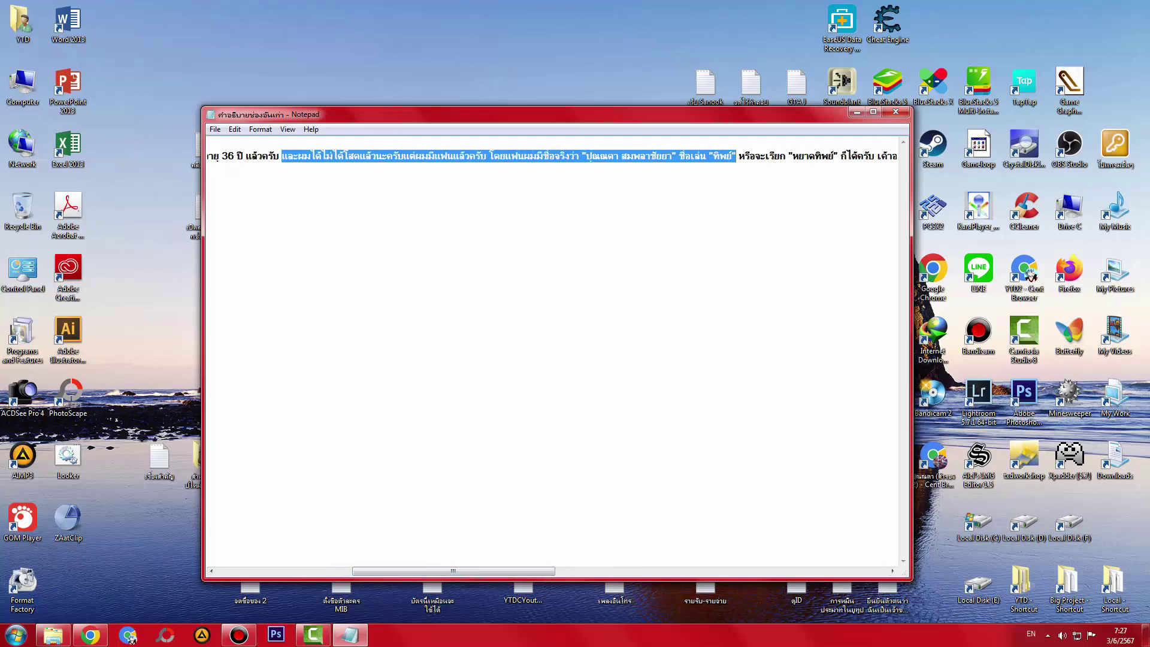
pyautogui.moveTo(875, 157); pyautogui.dragTo(283, 157)
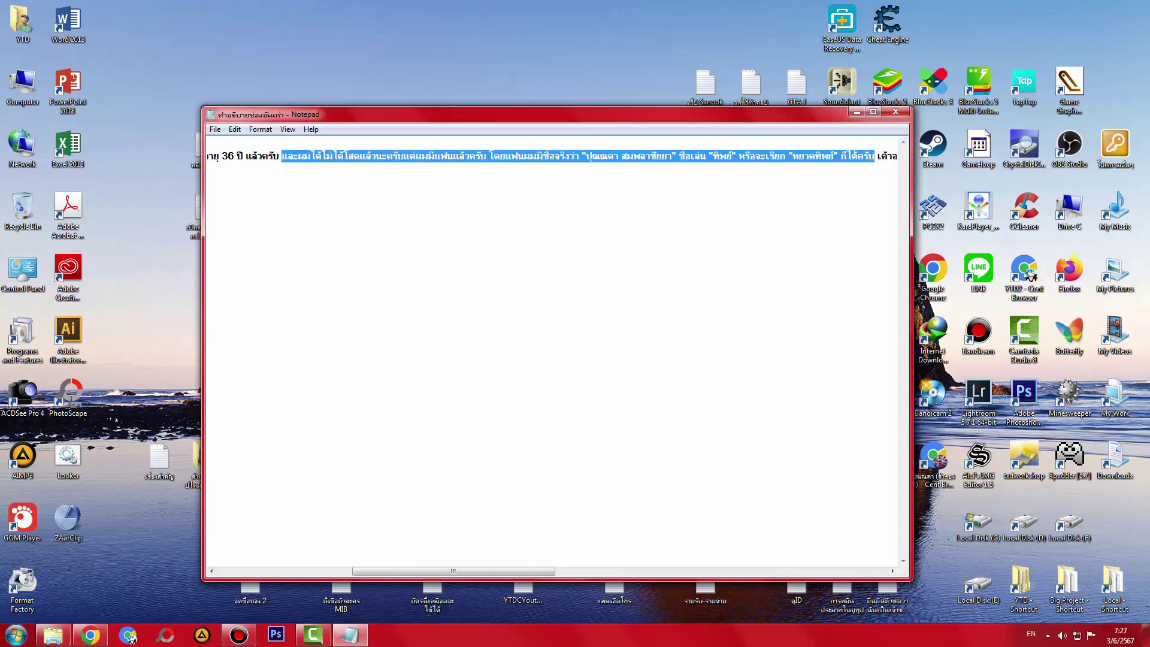
pyautogui.click(896, 112)
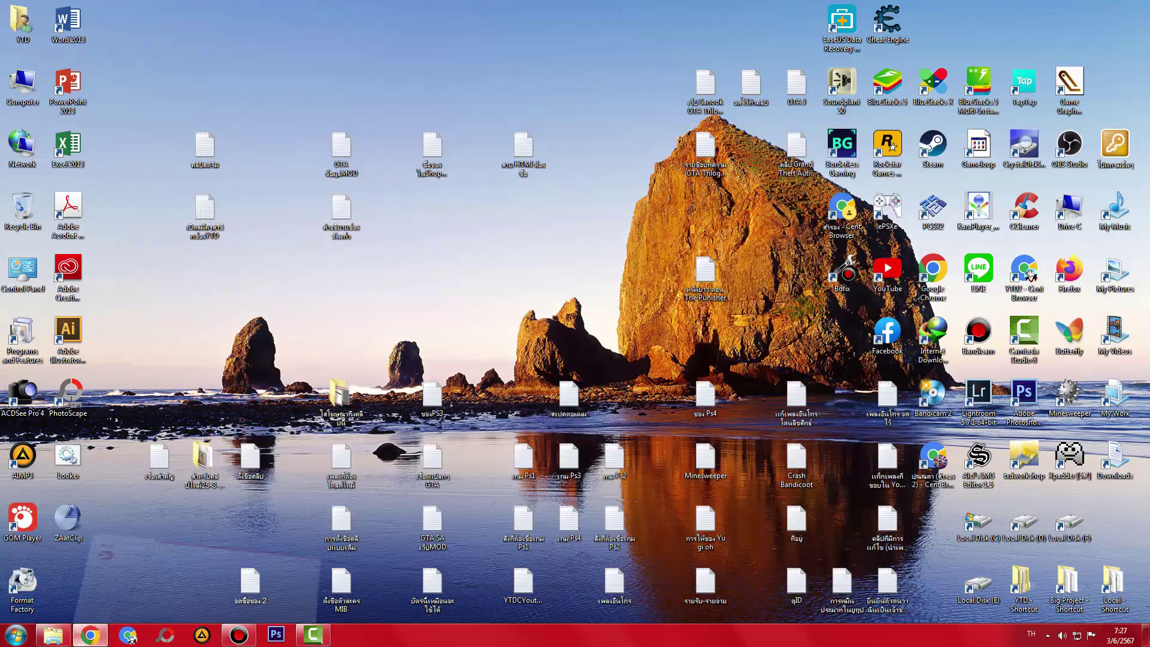
# - Paste the partner passage into the channel description, add 'ตอนนี้มีข่าวสำคัญมาประกาศนะครับว่า', and publish
pyautogui.click(90, 635)
pyautogui.click(643, 358)
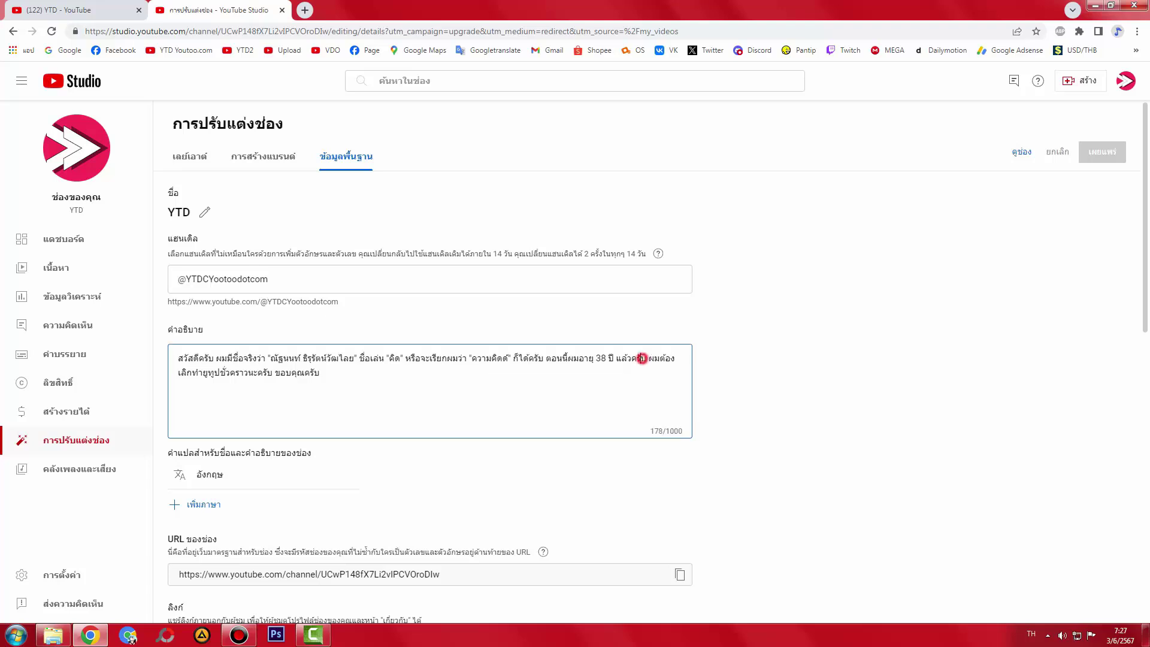
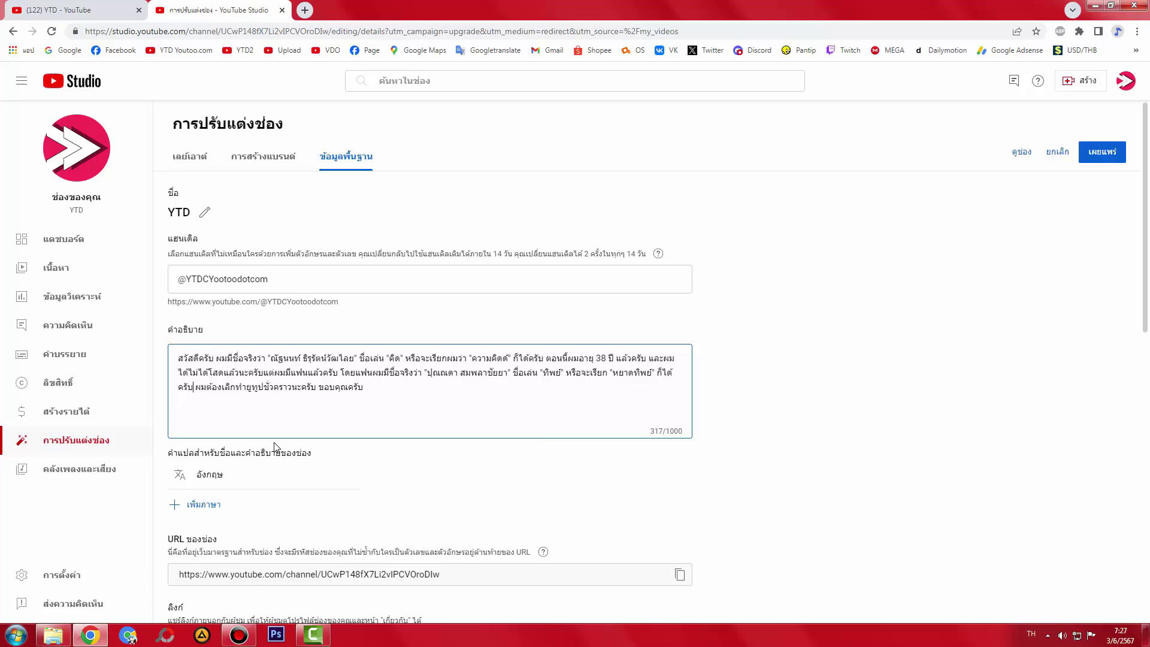
pyautogui.write('ตอนนี้ม')
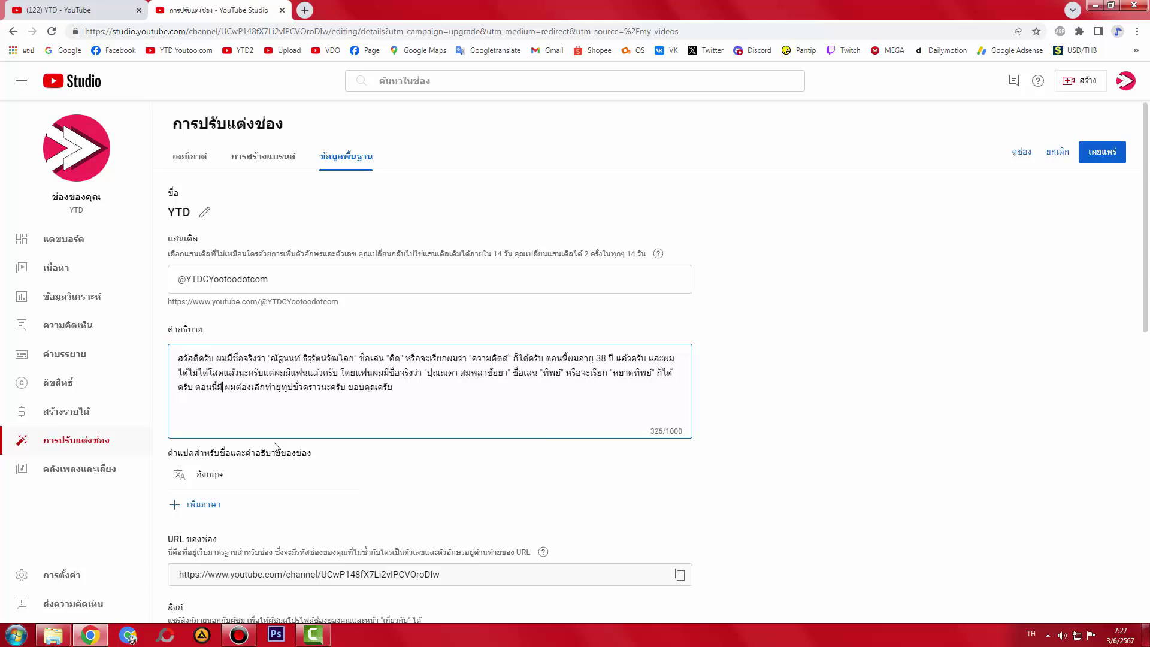
pyautogui.write('ีป')
pyautogui.press('BackSpace')
pyautogui.write('ข่าว')
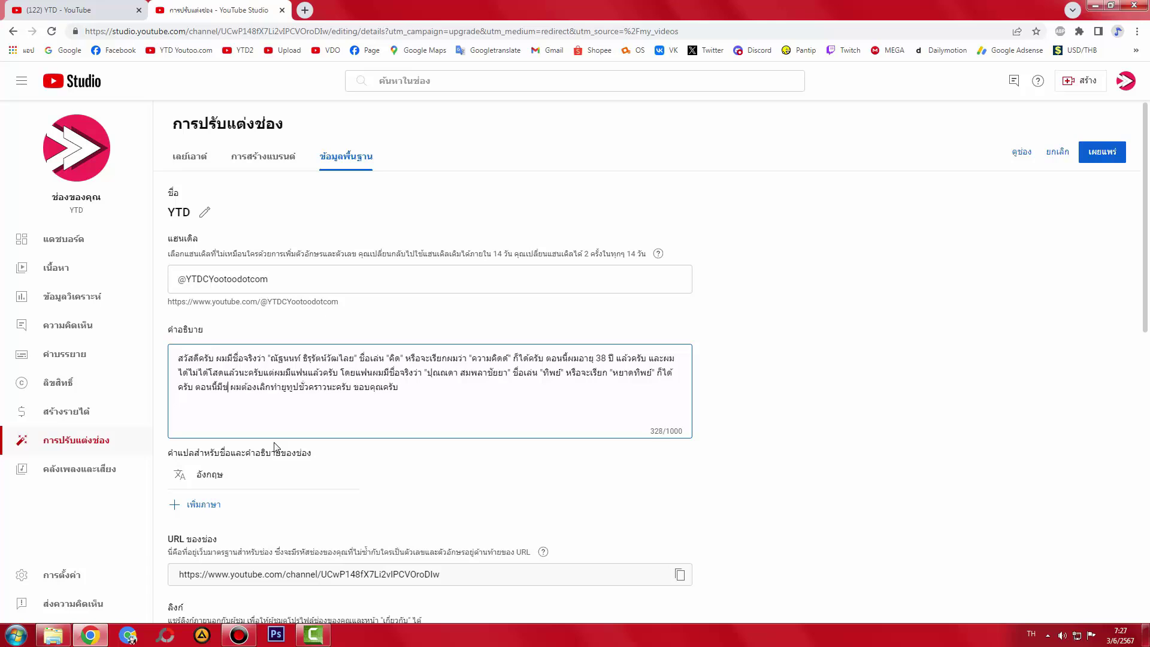
pyautogui.write('สำคัญมาปร')
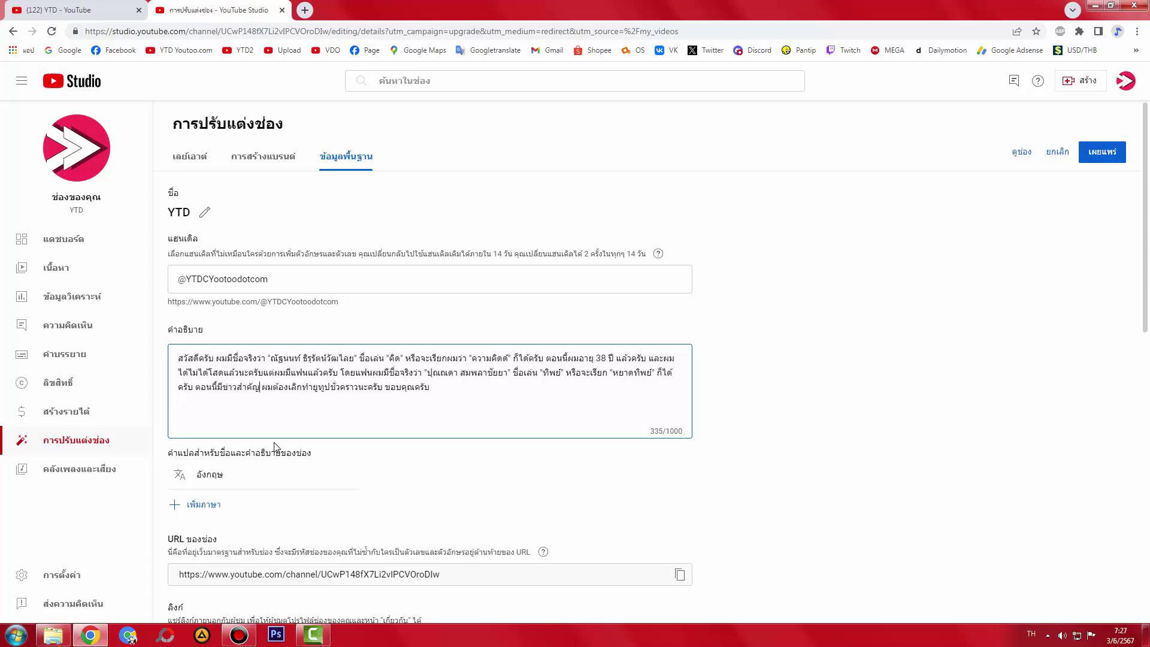
pyautogui.write('ะกาศนะครับ')
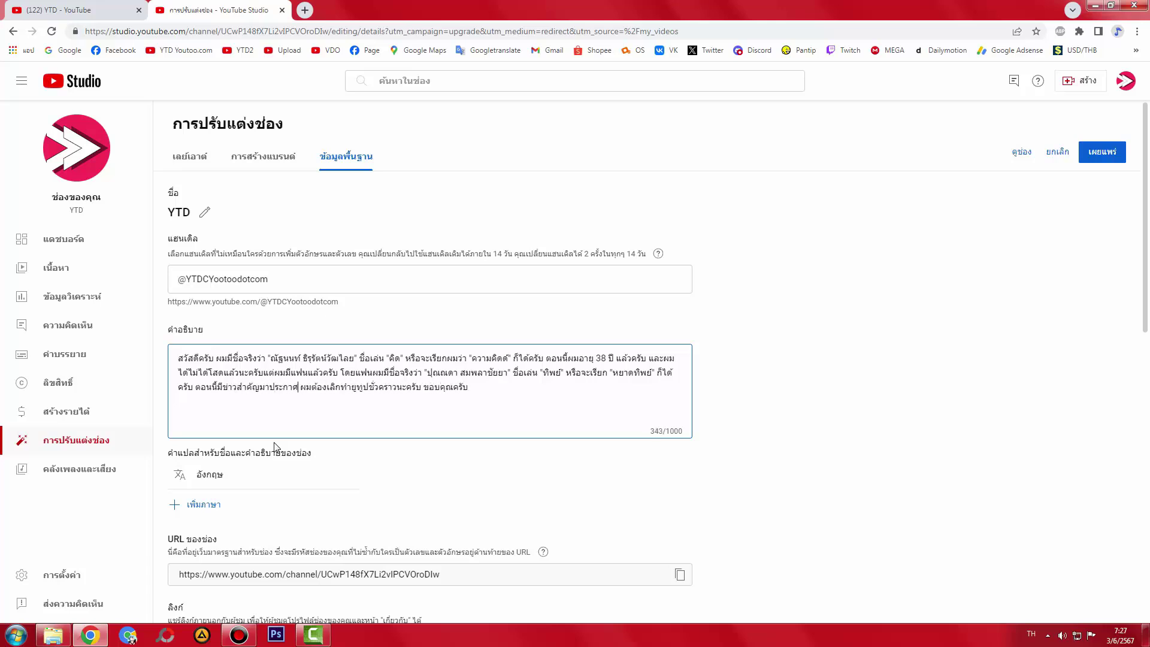
pyautogui.write('ว่า')
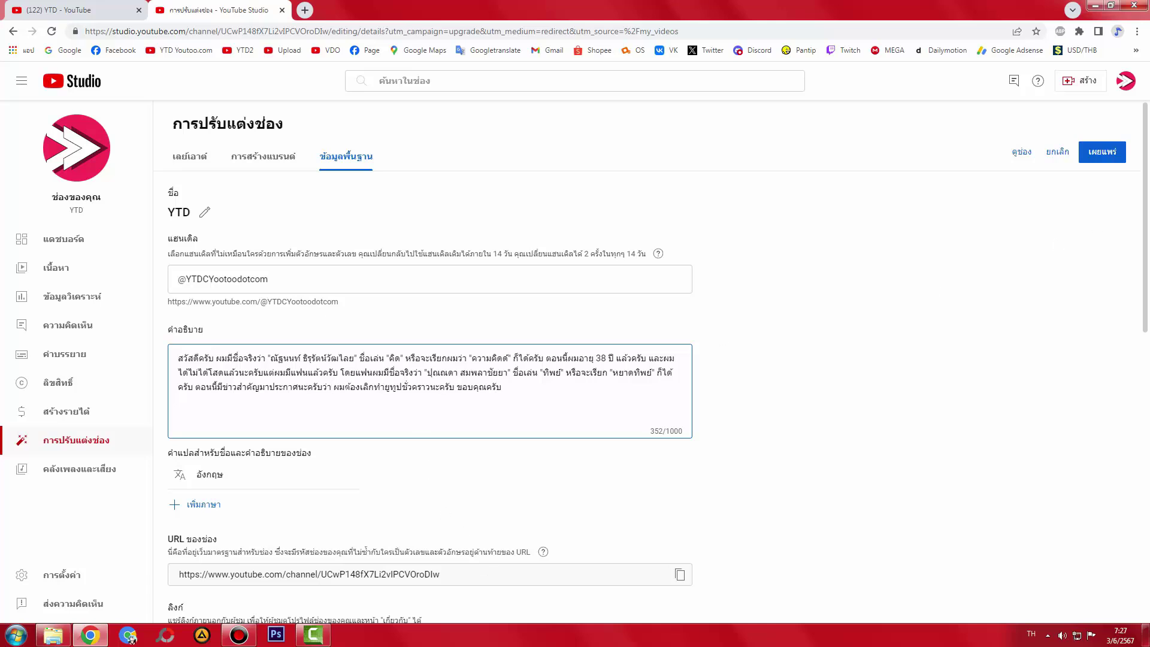
pyautogui.click(1102, 151)
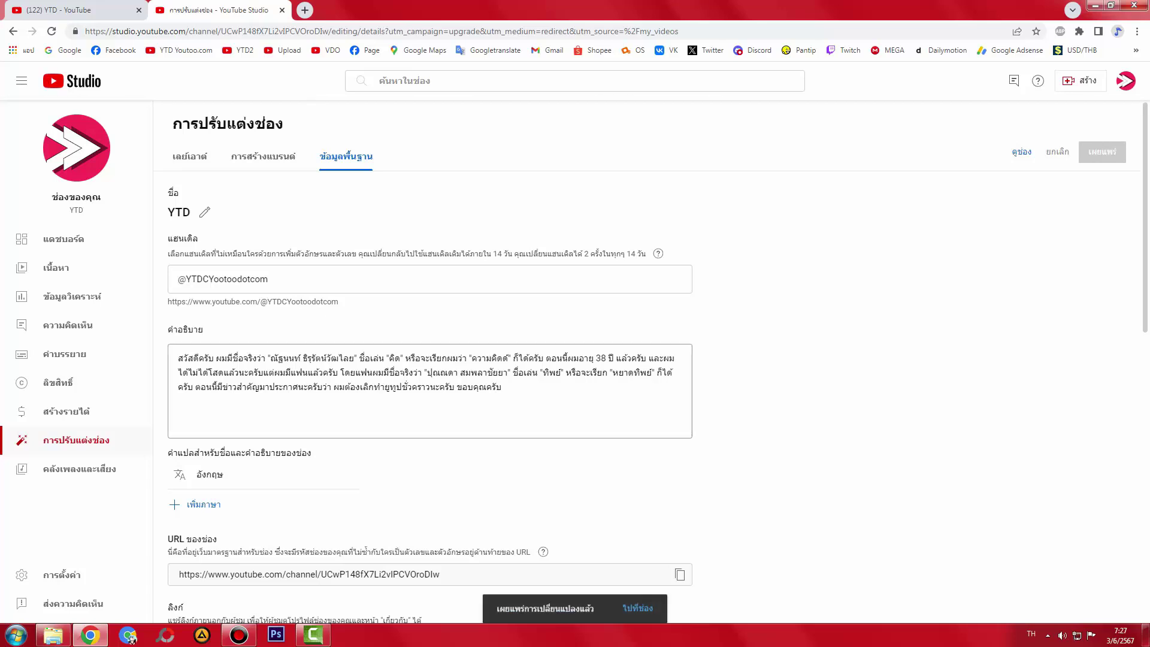
# - Close the YouTube Studio tab and minimise Chrome, leaving the desktop clear
pyautogui.scroll(-3, 769, 286)
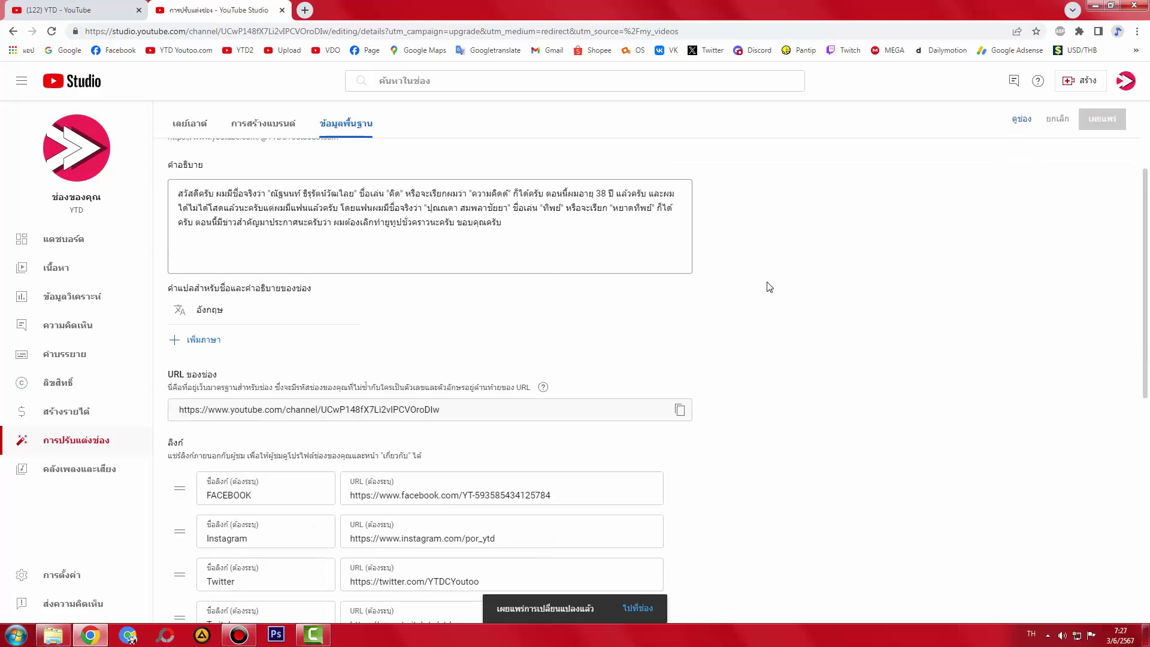
pyautogui.scroll(-5, 769, 287)
pyautogui.scroll(10, 827, 286)
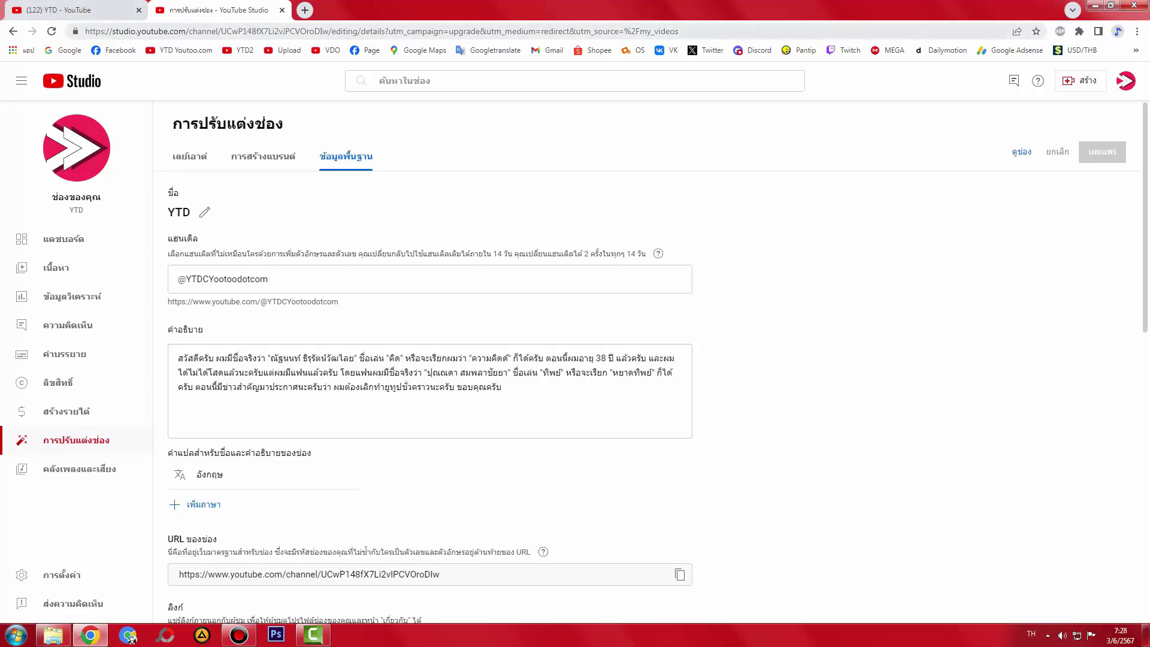
pyautogui.click(282, 11)
pyautogui.click(90, 636)
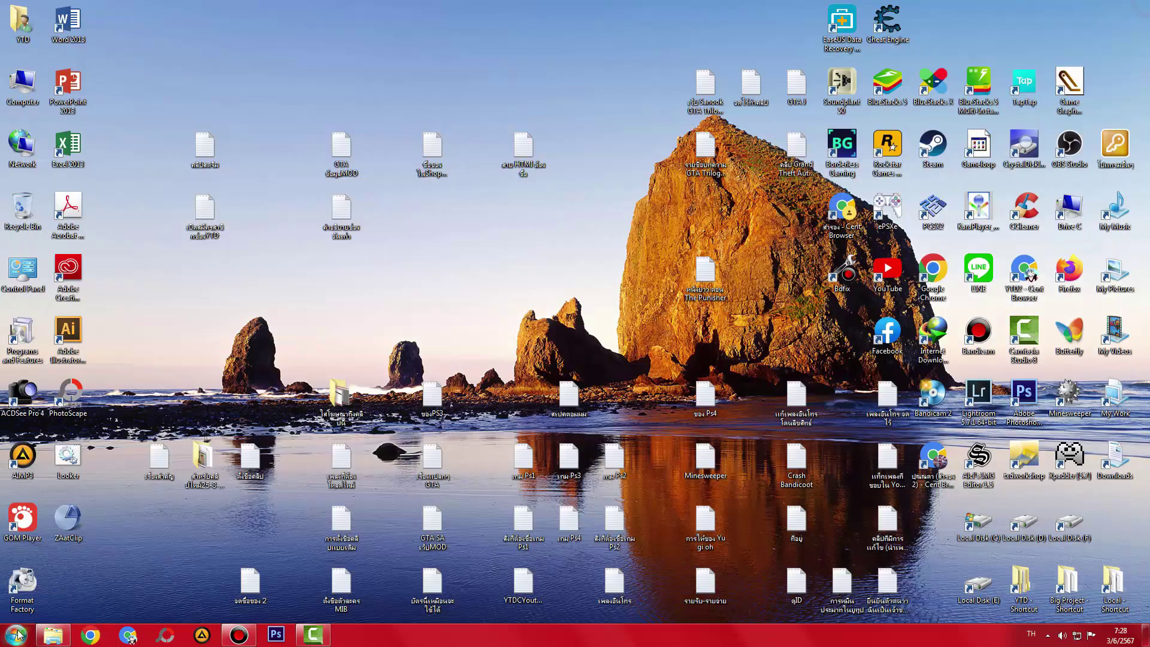
pyautogui.click(51, 637)
pyautogui.click(51, 637)
pyautogui.click(572, 572)
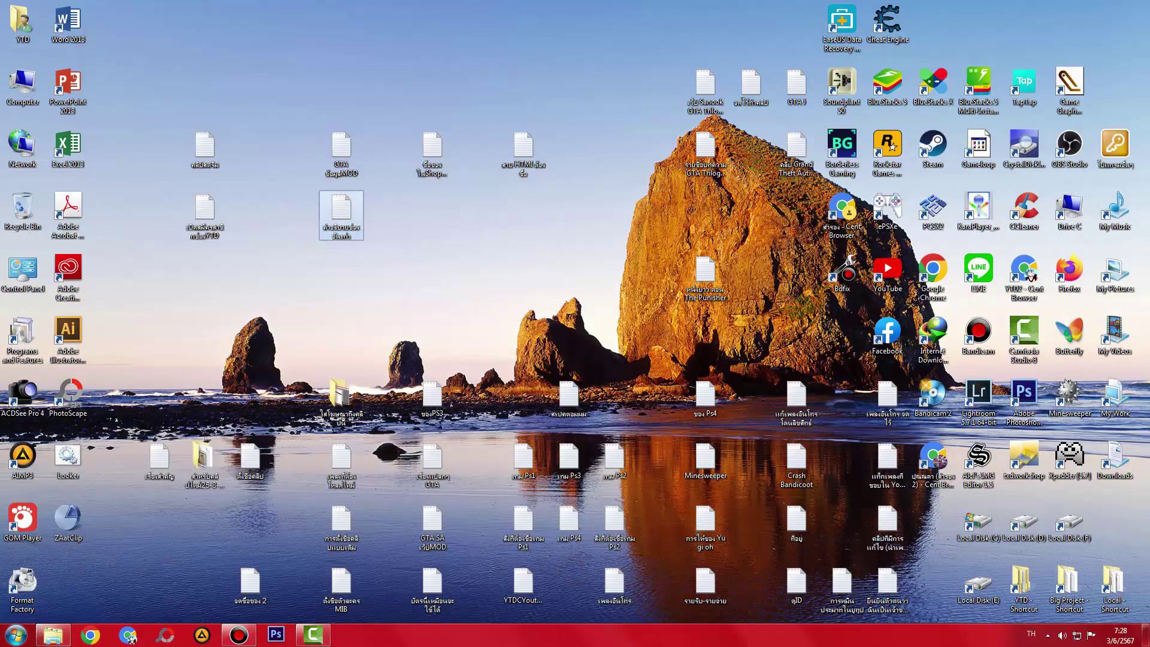